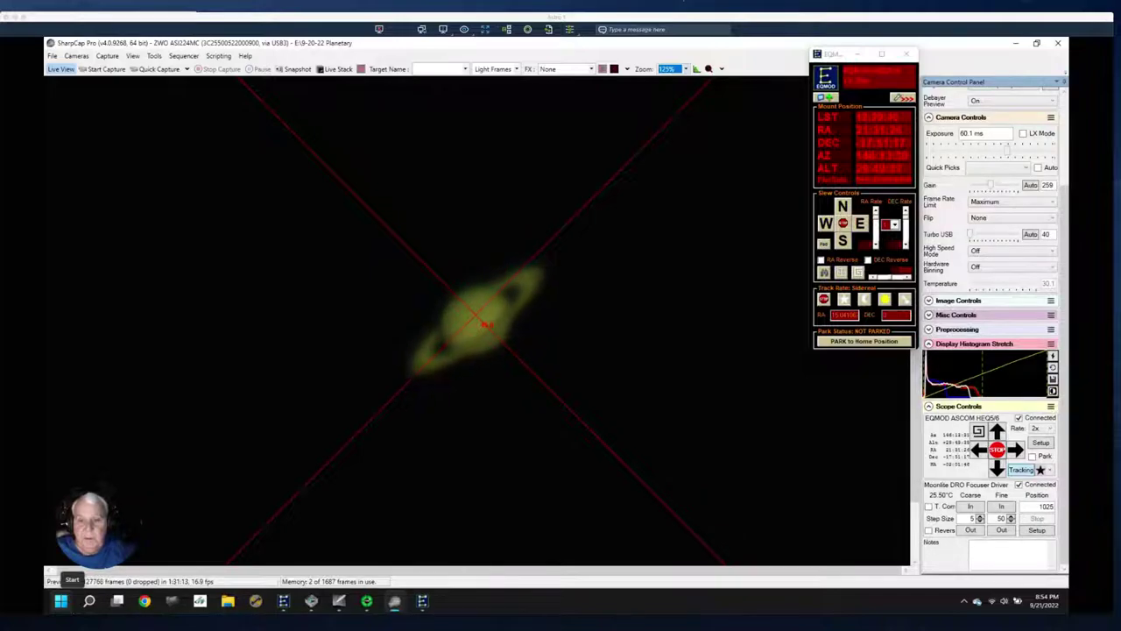
Step: Switch to PHD2 Guiding and clear the guiding history graph, checking the live Saturn view in SharpCap in between
click(366, 601)
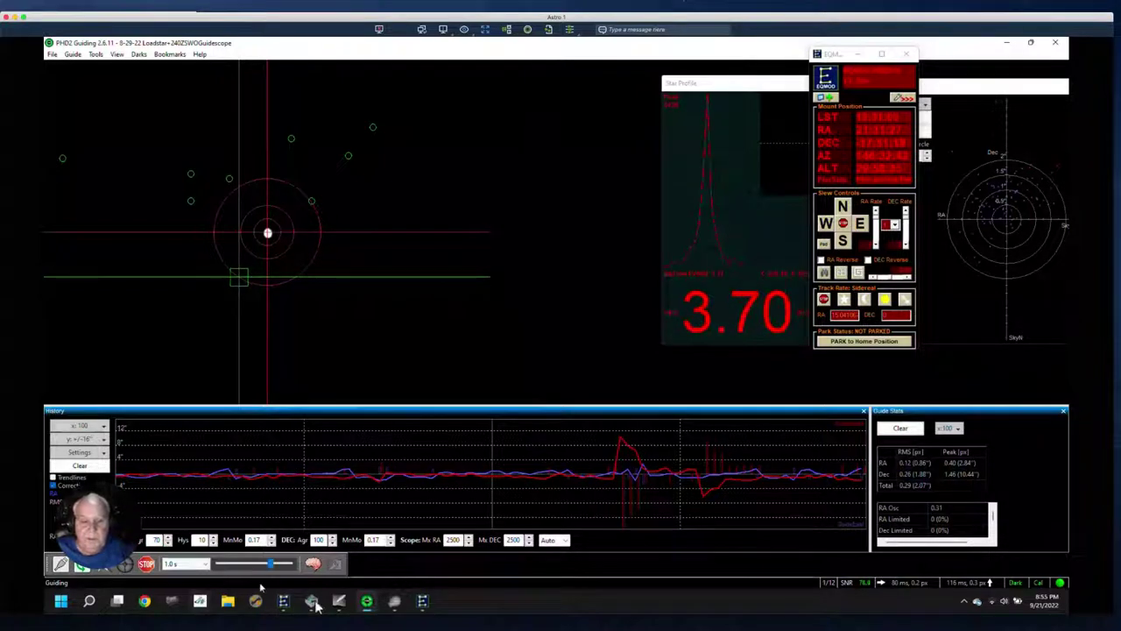
mouse_move(395, 610)
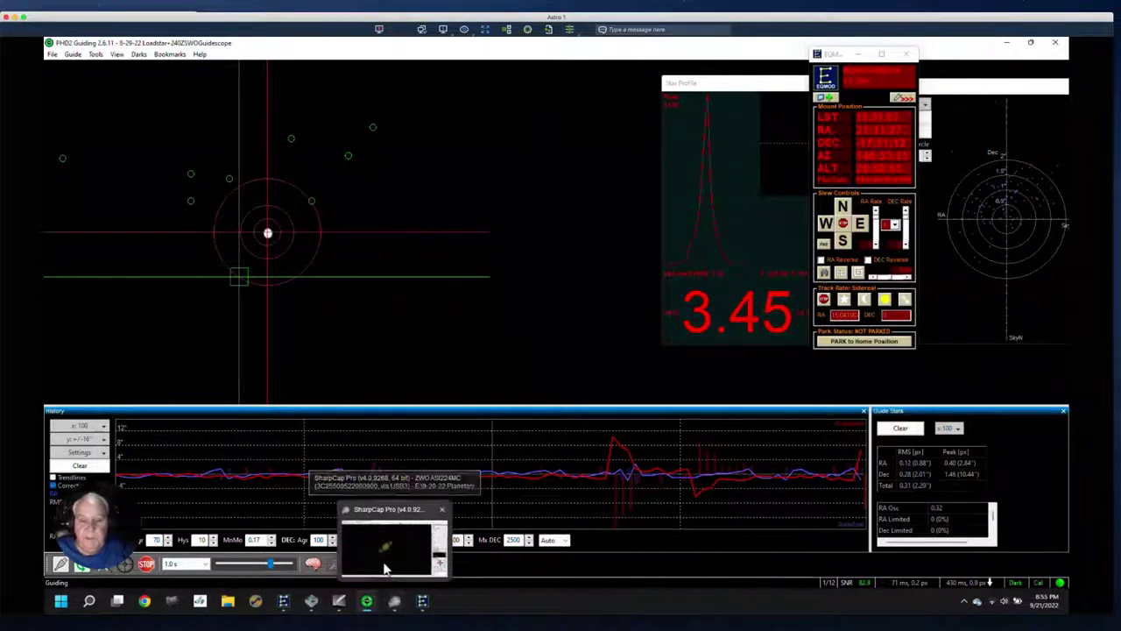
click(383, 568)
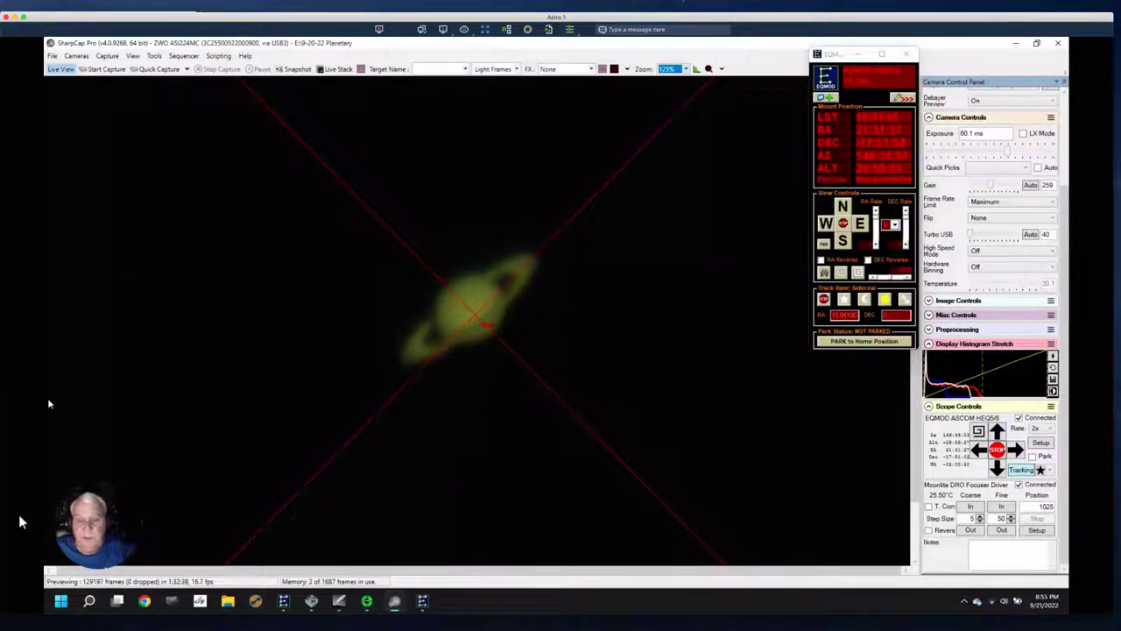
click(367, 603)
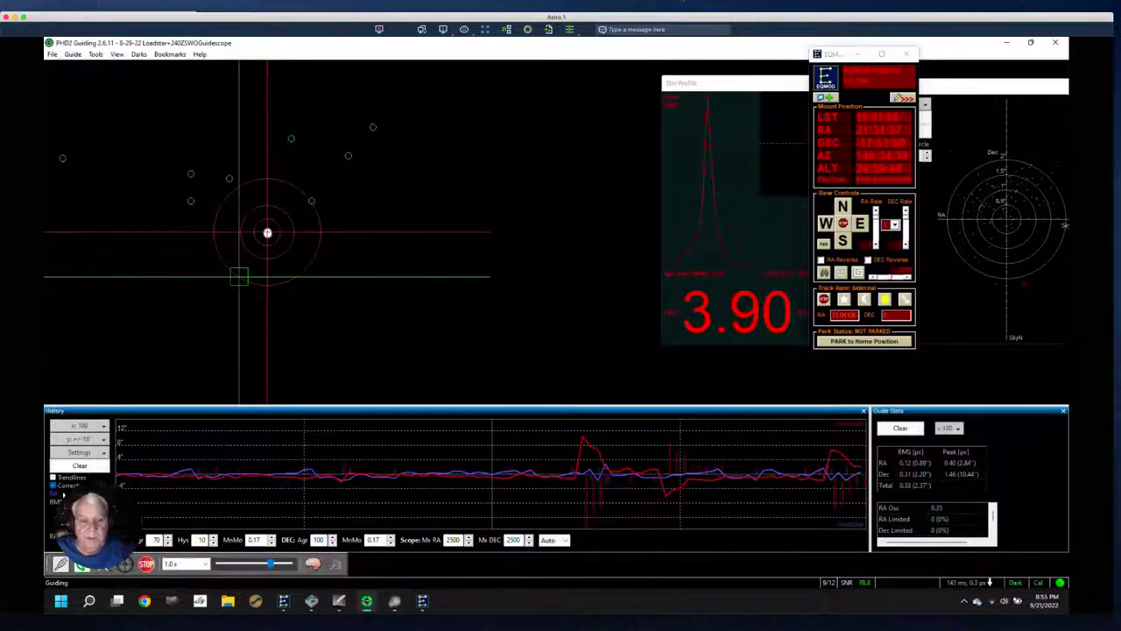
click(79, 465)
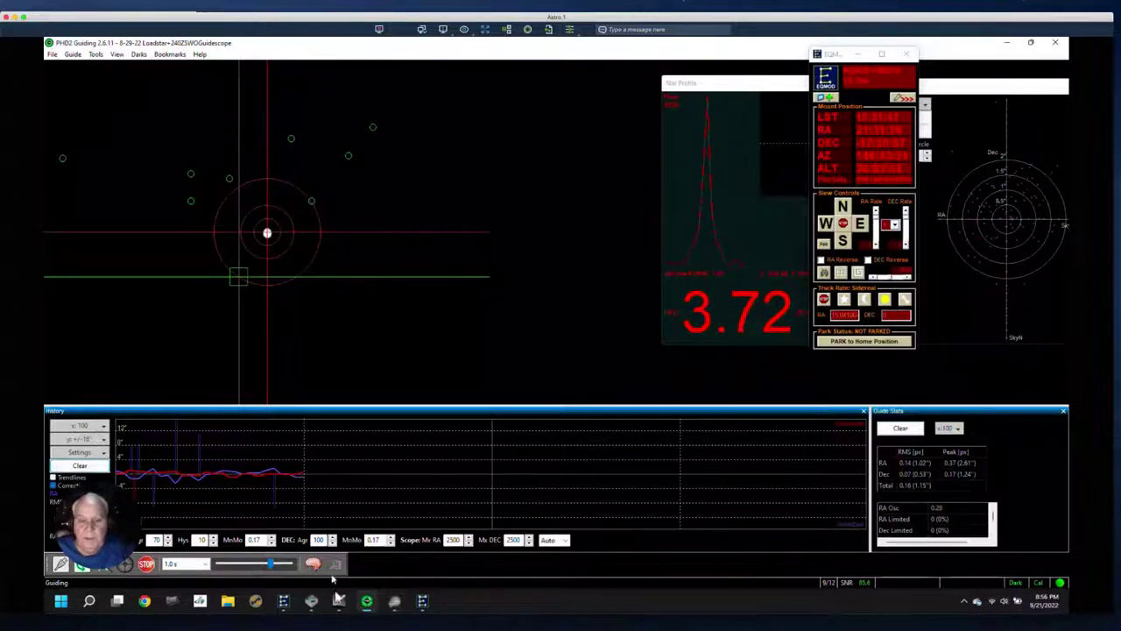
Step: Switch to SharpCap, begin setting up a new capture and choose Saturn as the target name
click(395, 605)
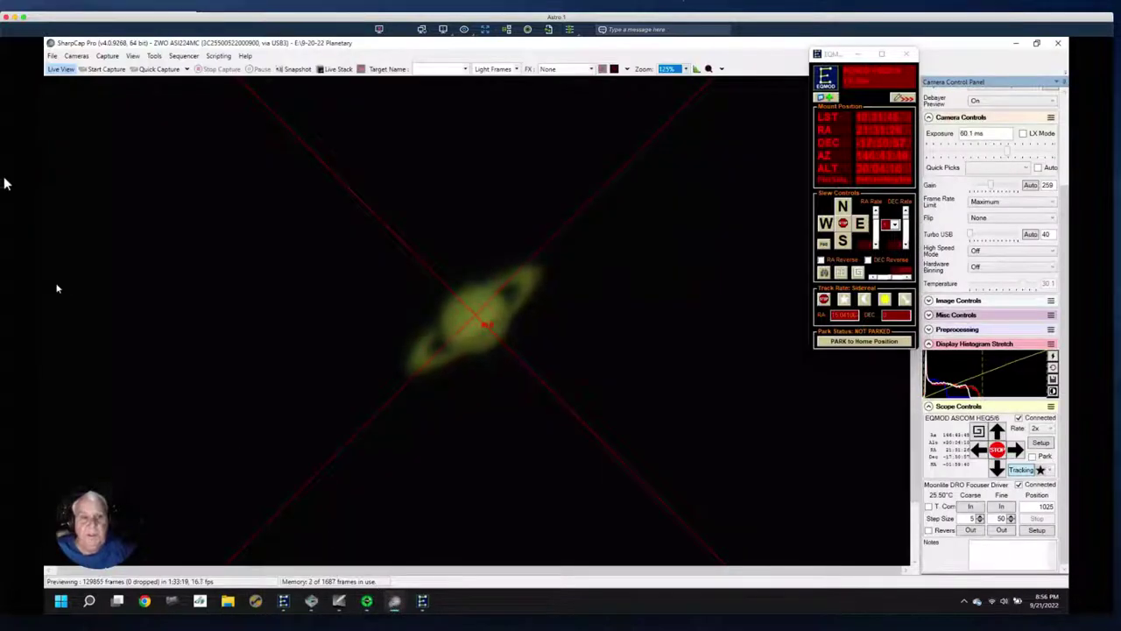
click(59, 74)
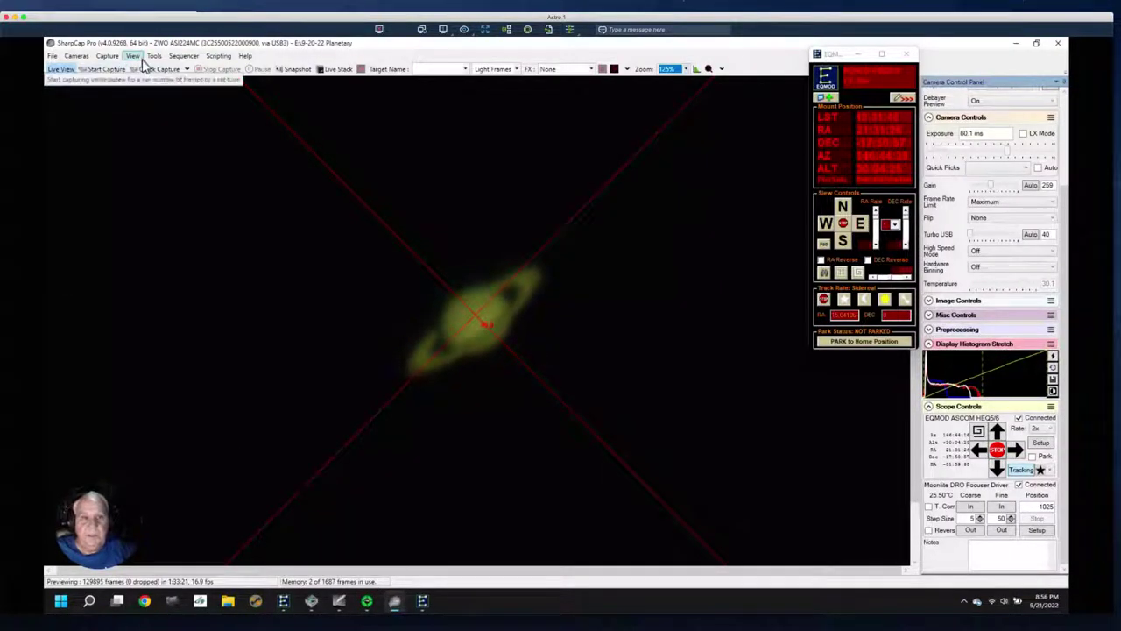
click(107, 57)
click(92, 69)
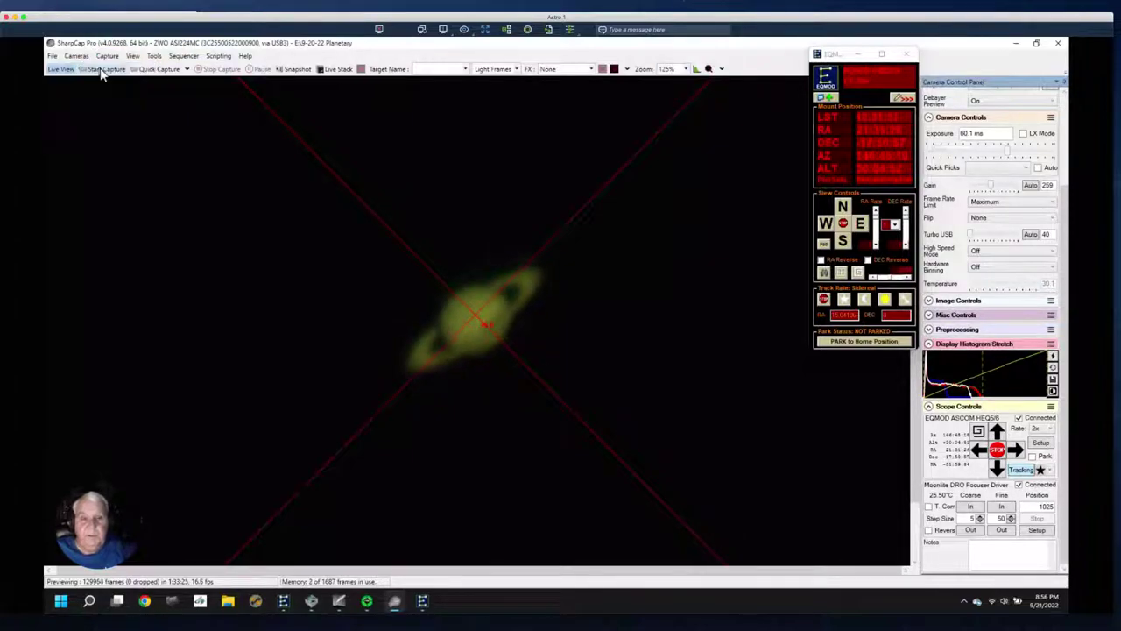
click(628, 221)
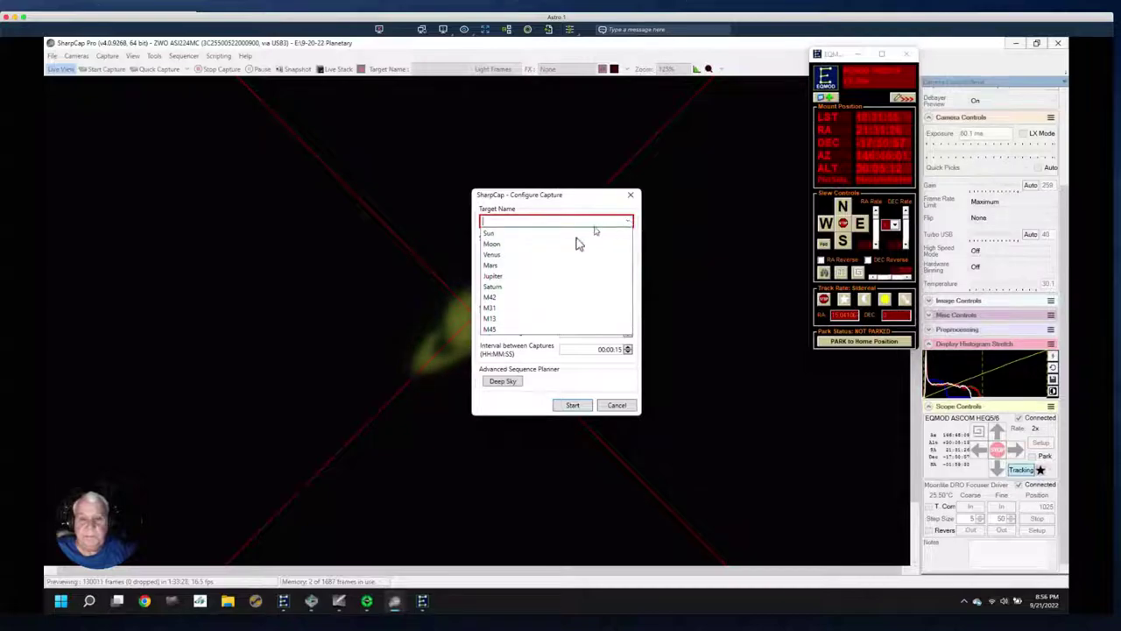
click(492, 287)
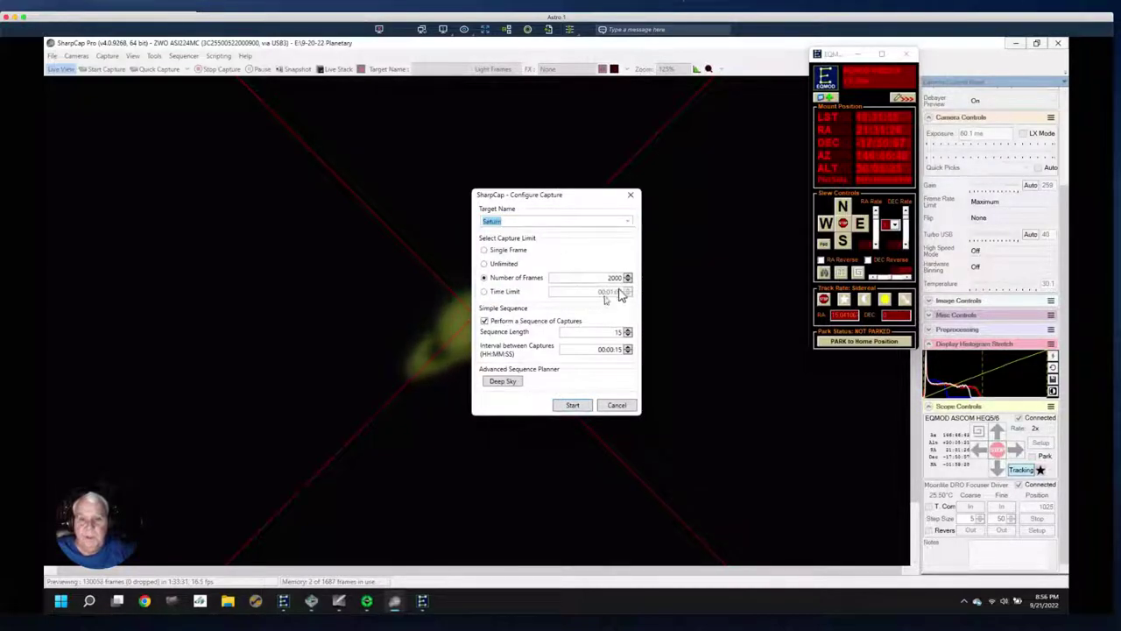
Step: Set the capture sequence length to 20 and the interval between captures to 10 seconds
drag(480, 194, 368, 117)
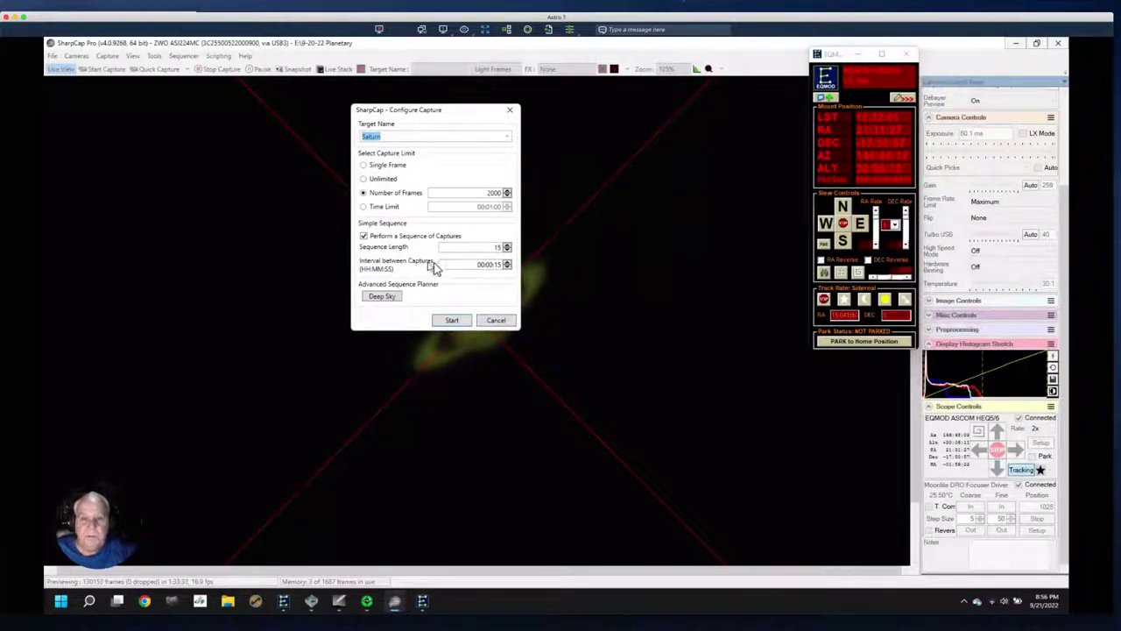
double_click(497, 247)
text(20)
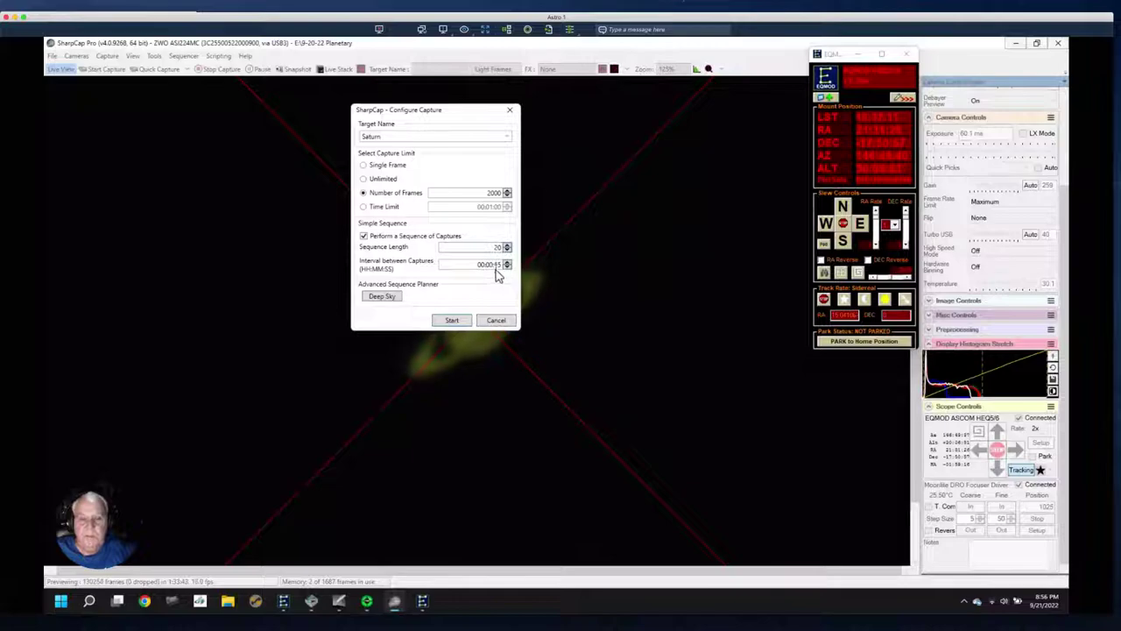
double_click(496, 265)
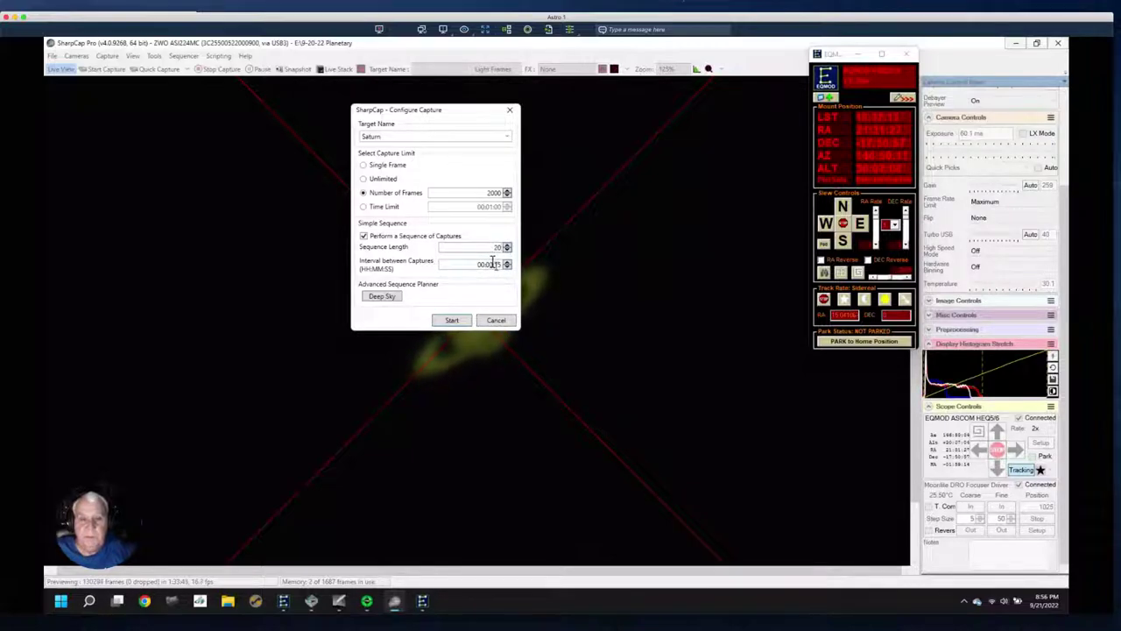
text(10)
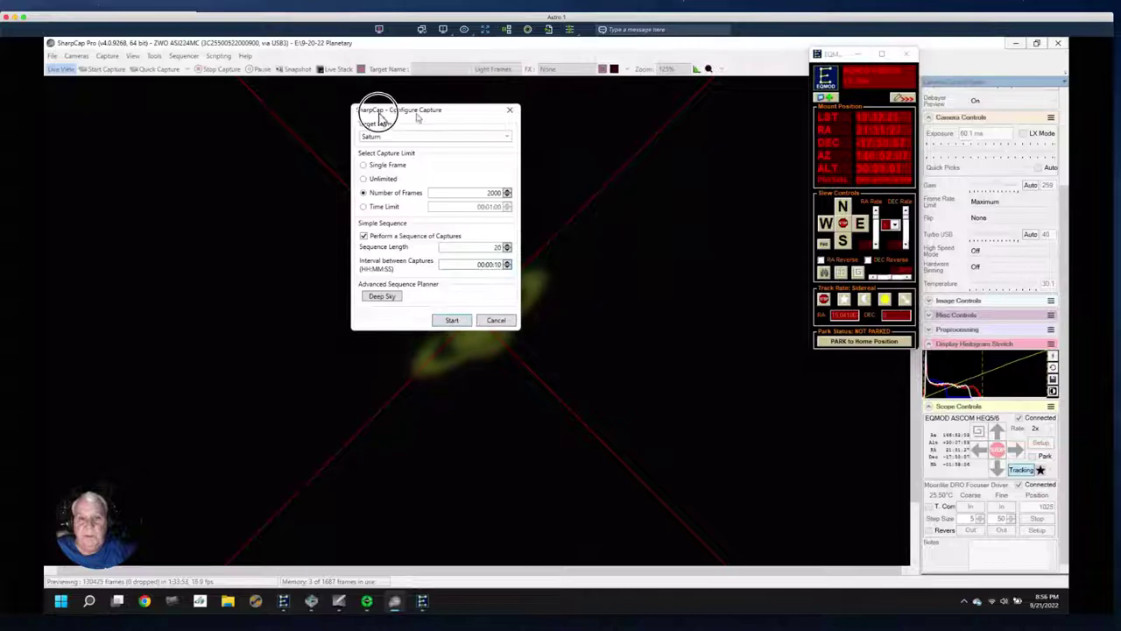
Step: Move the capture settings window clear of the planet and start the Saturn sequence of 2000-frame captures
drag(379, 111, 213, 107)
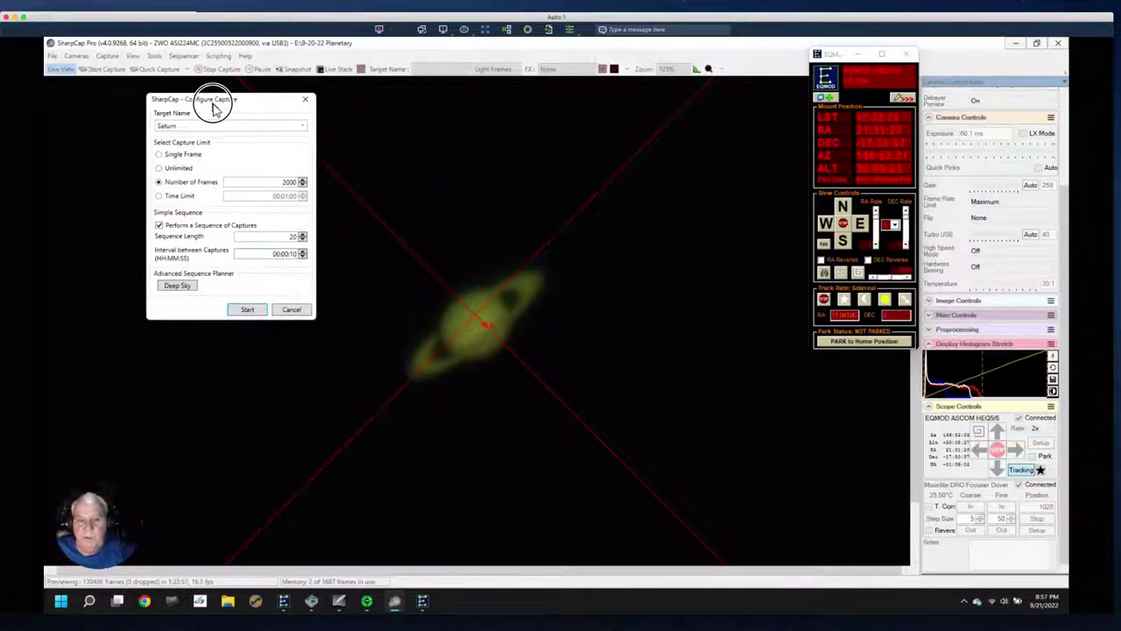
drag(215, 105, 248, 100)
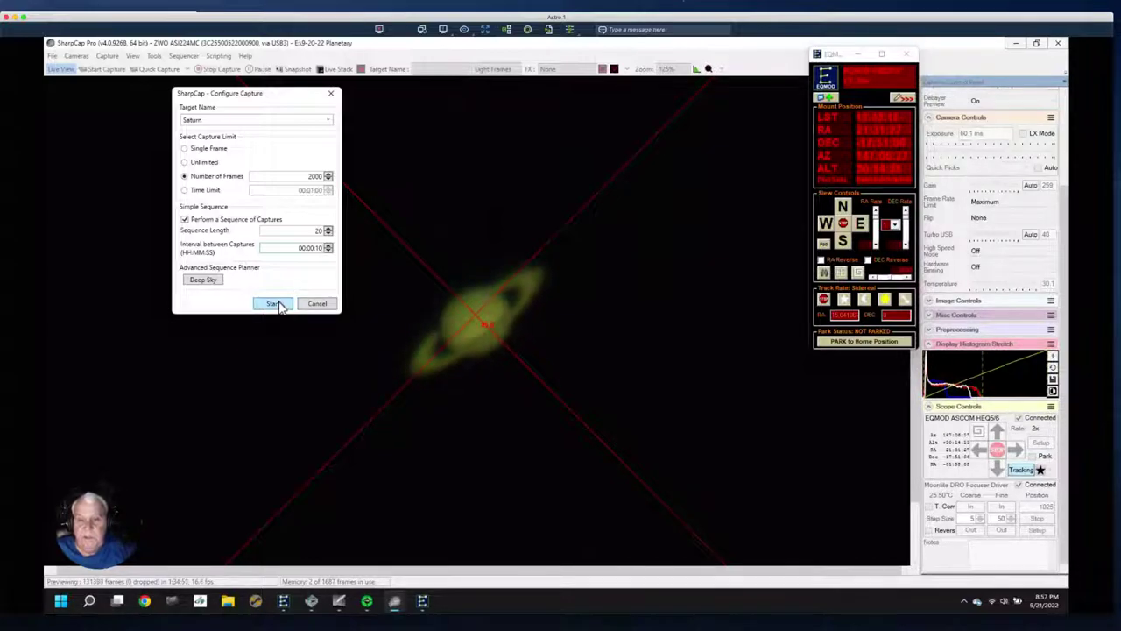
click(277, 303)
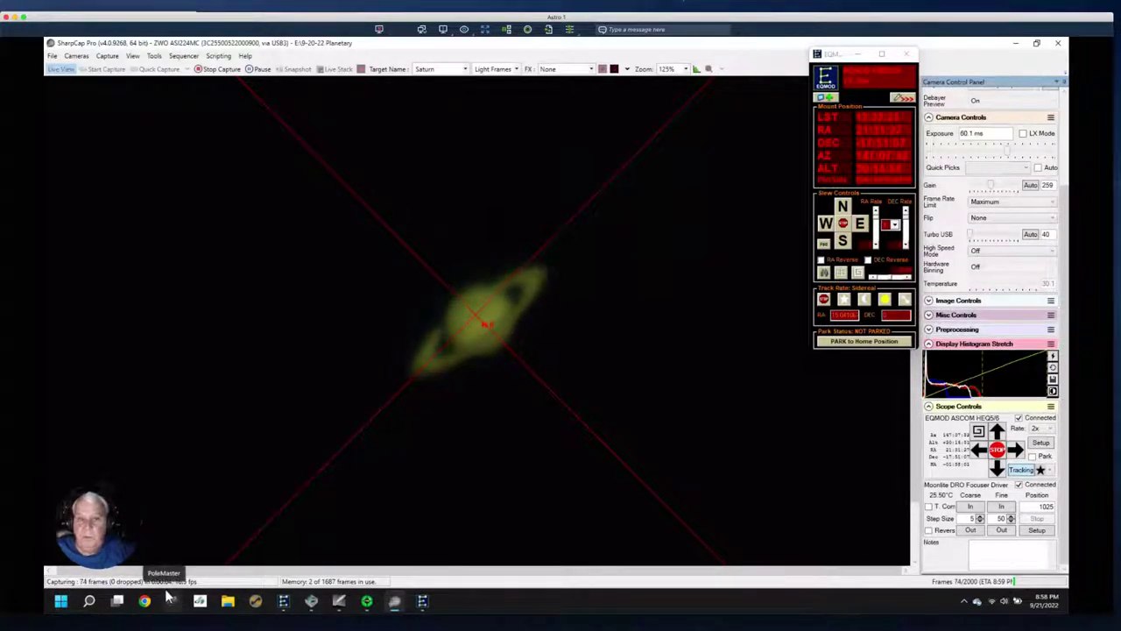
Step: Stop the running capture and set the camera exposure to 42.4 ms and the gain to 292
click(216, 77)
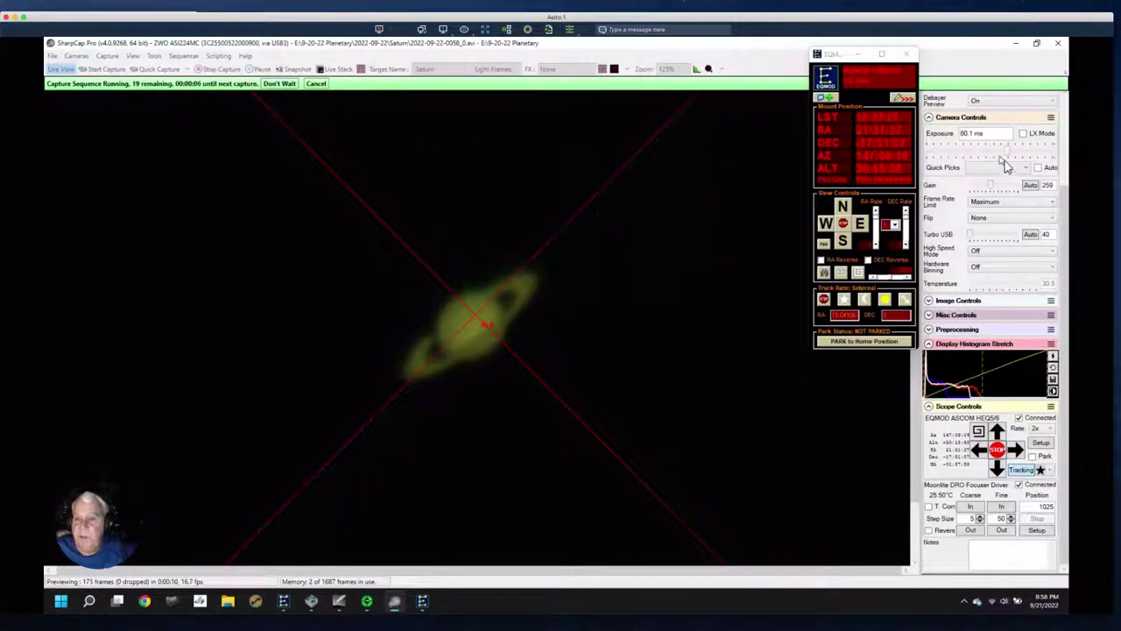
click(1004, 154)
mouse_move(1004, 154)
mouse_down()
mouse_move(993, 154)
mouse_move(1006, 155)
mouse_up()
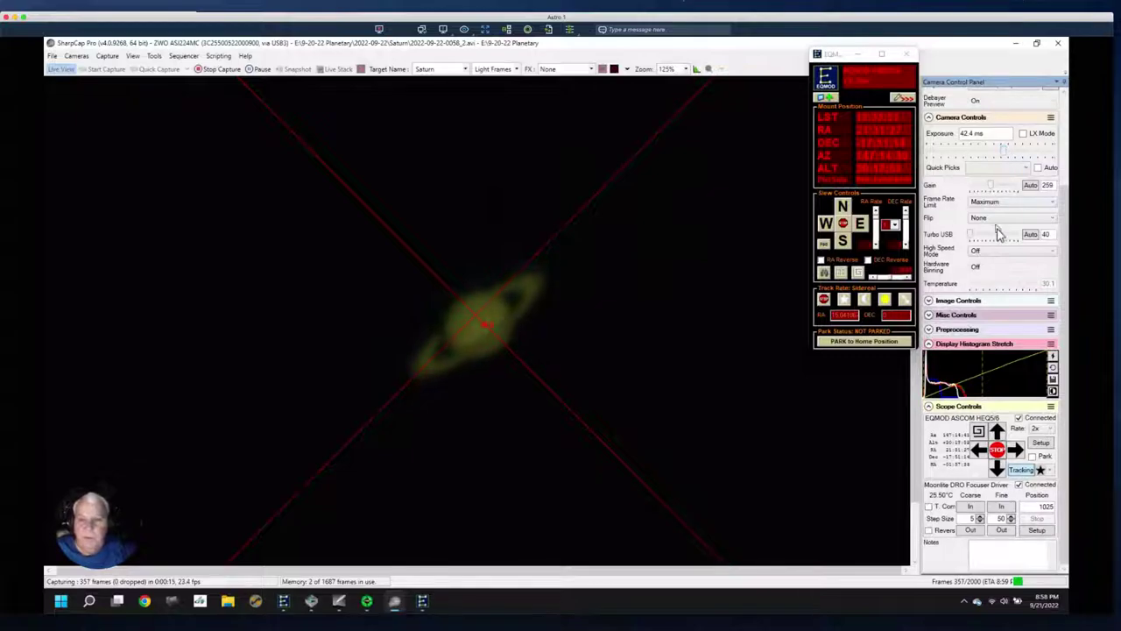
drag(992, 188, 992, 188)
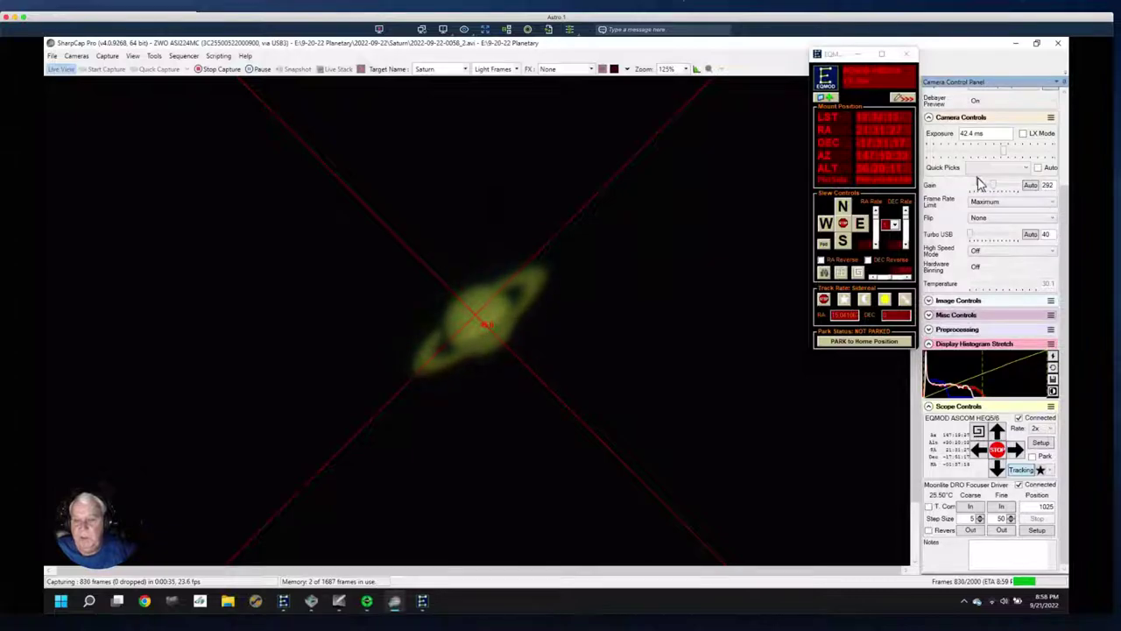
Step: Stop the current capture and cancel the rest of the capture sequence
click(108, 58)
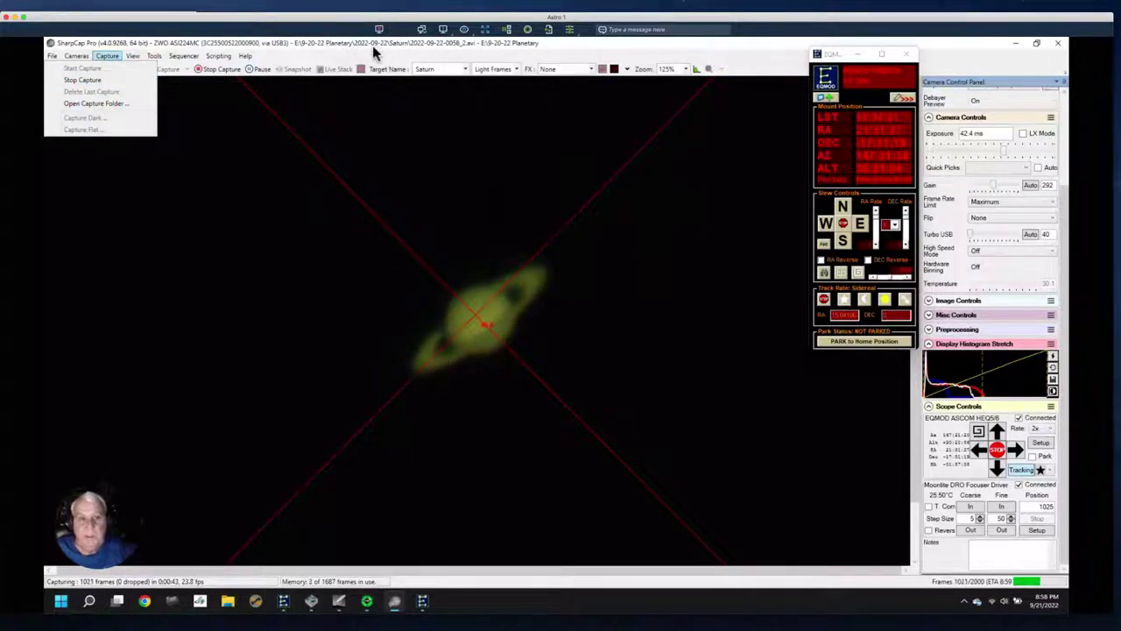
click(219, 69)
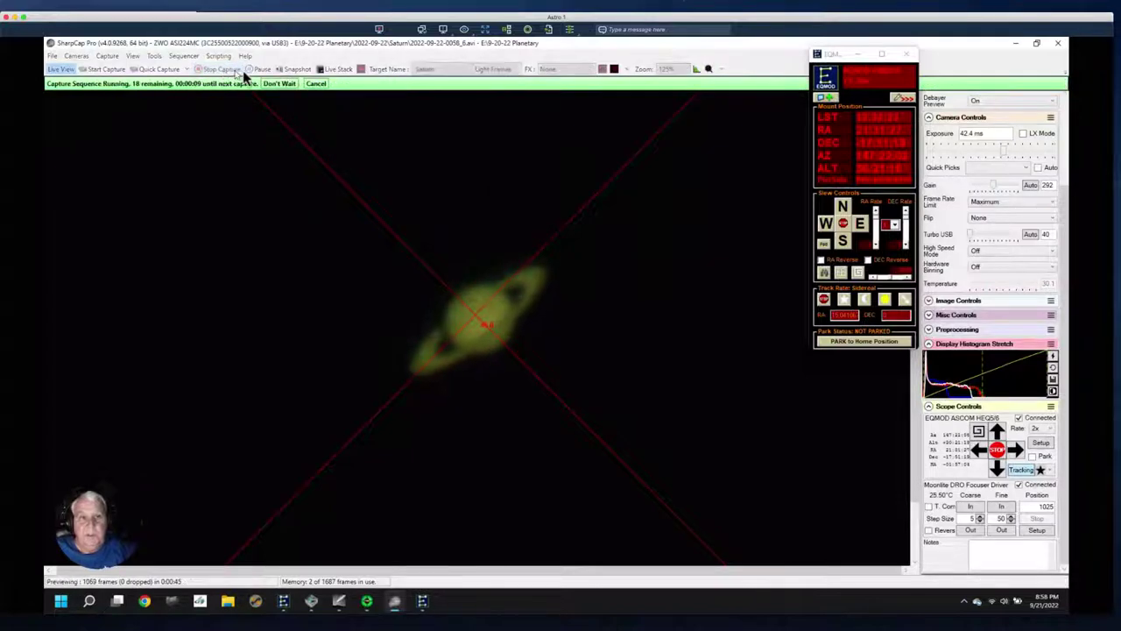
click(316, 85)
Step: Start a new Saturn sequence of 20 captures with 2000 frames each and a 10-second interval
click(114, 58)
click(101, 73)
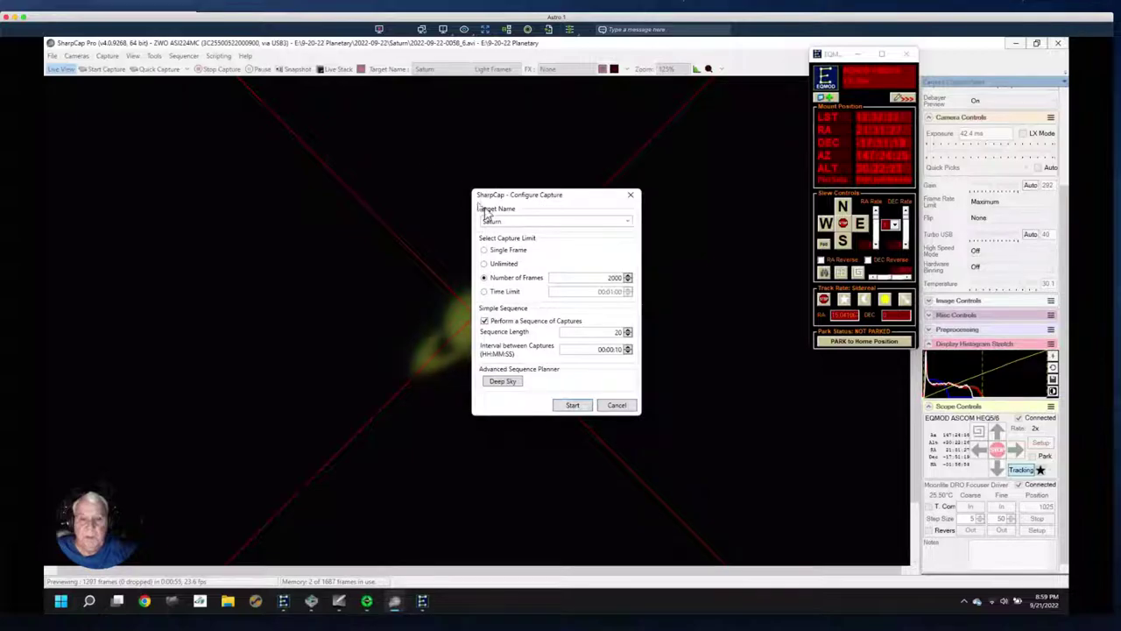
click(572, 405)
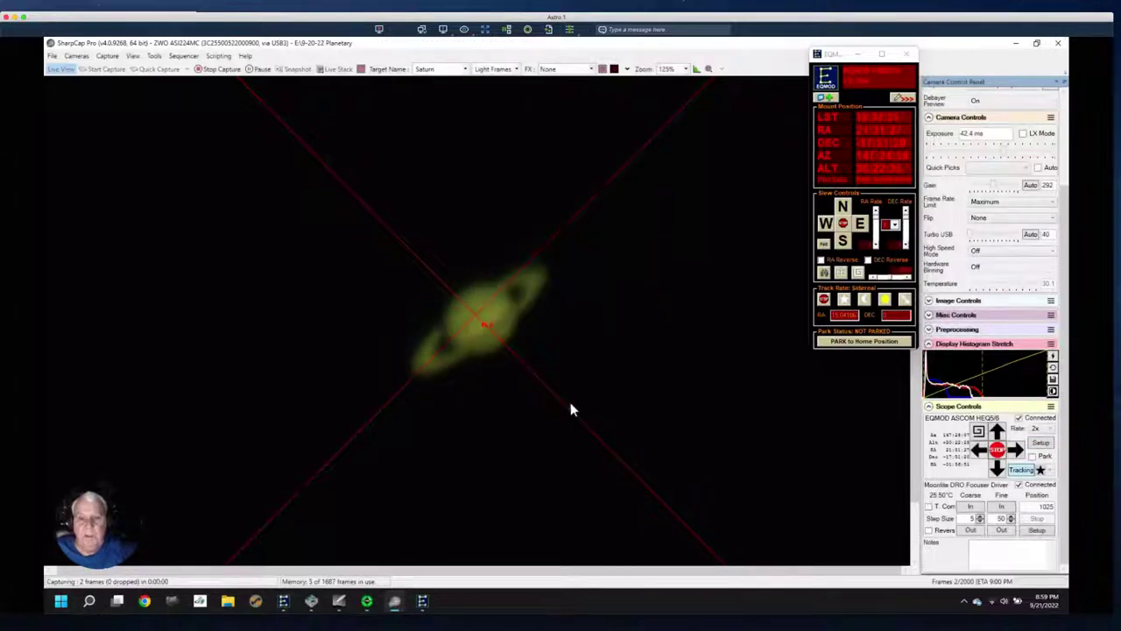
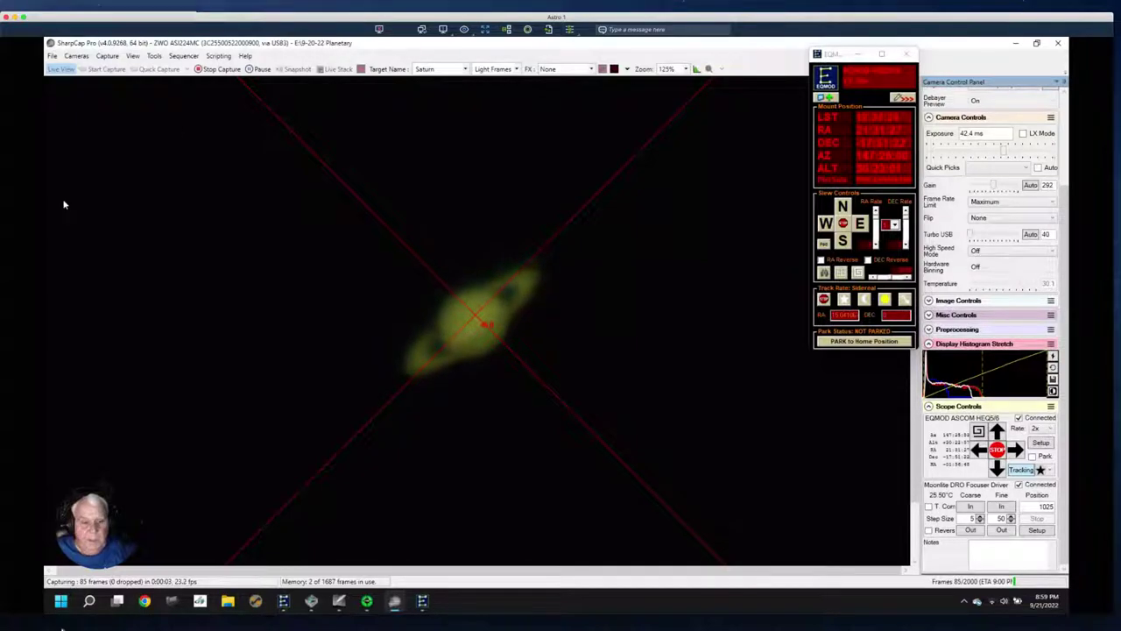
Step: Switch to the Astro 2 Vixen desktop and check the Pegasus Ultimate Powerbox readings before returning to Sequence Generator Pro
key(ctrl+Right)
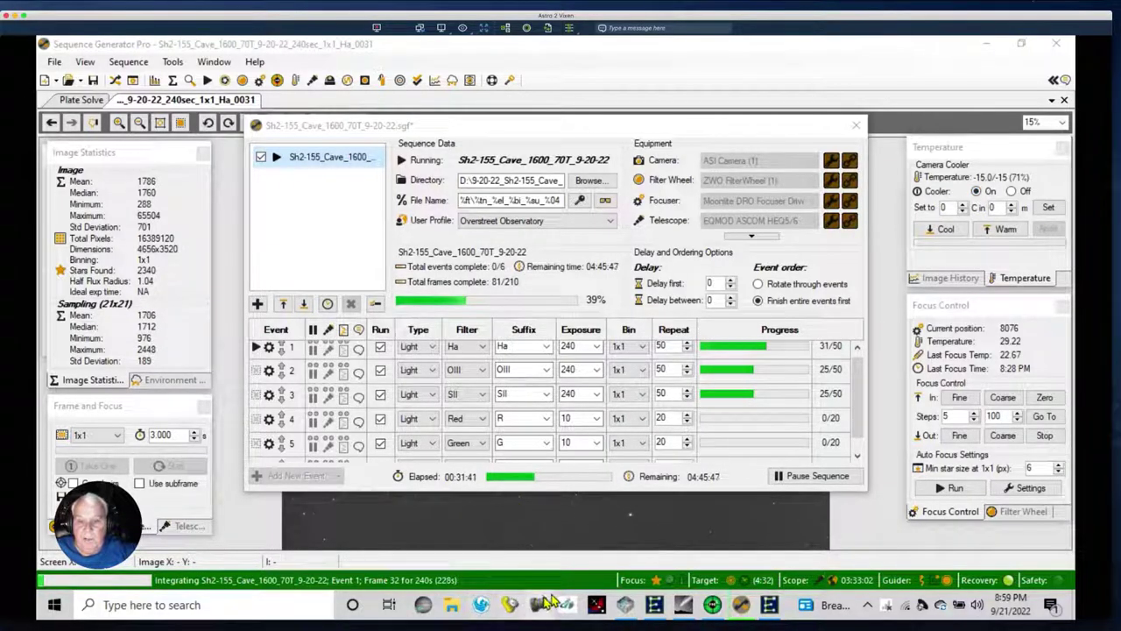
click(624, 606)
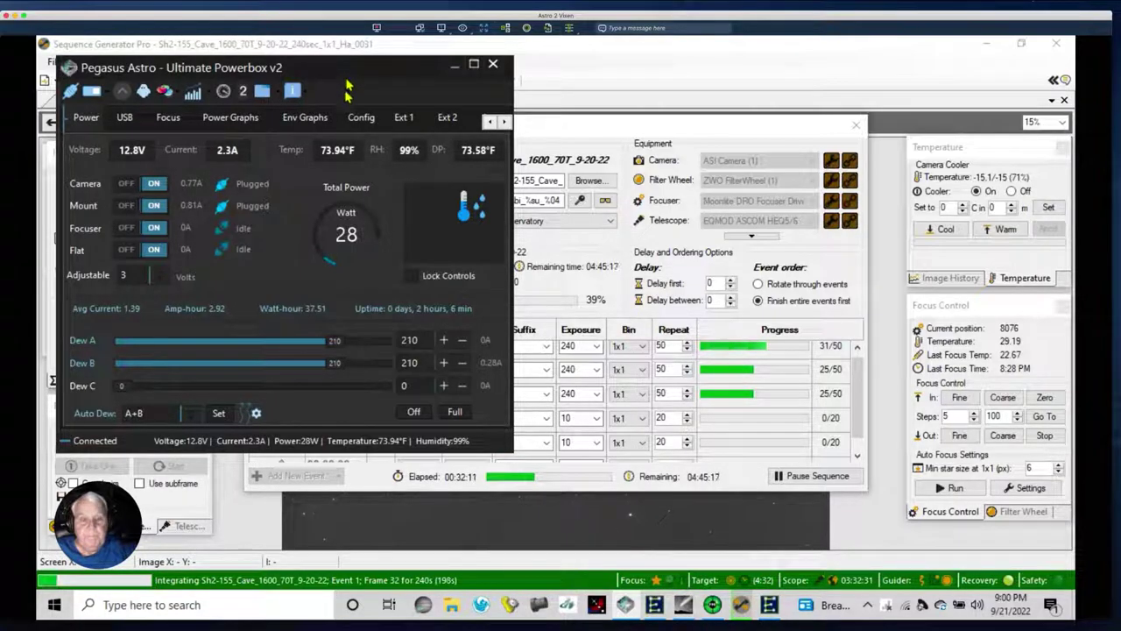
click(764, 82)
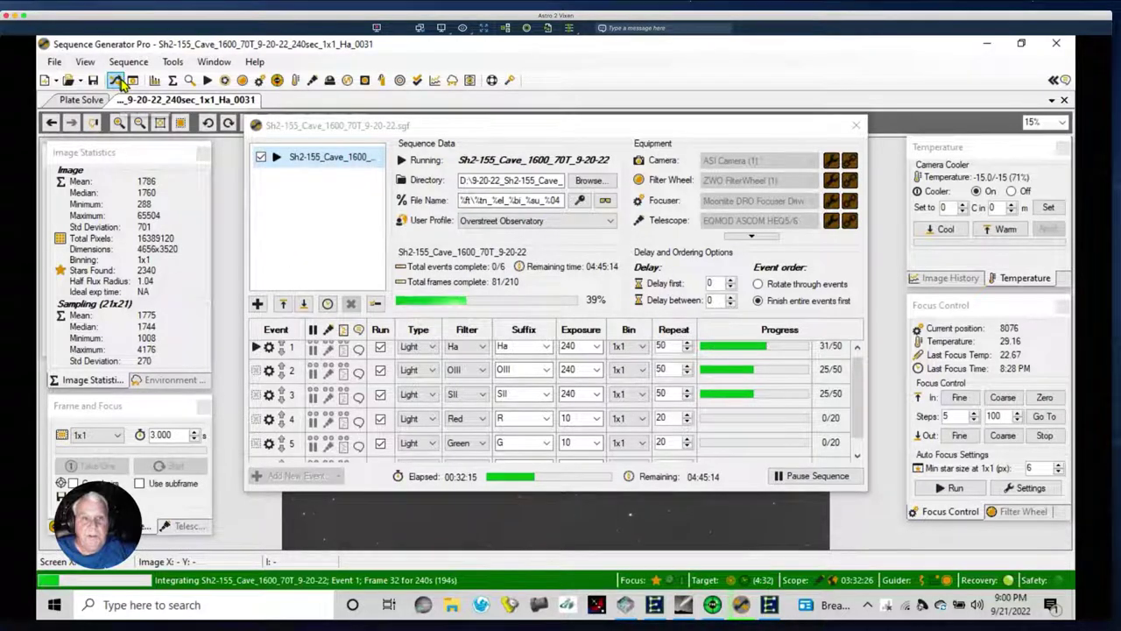
Step: Hide the sequence window and apply the high auto stretch to the latest Ha image
click(117, 81)
right_click(463, 313)
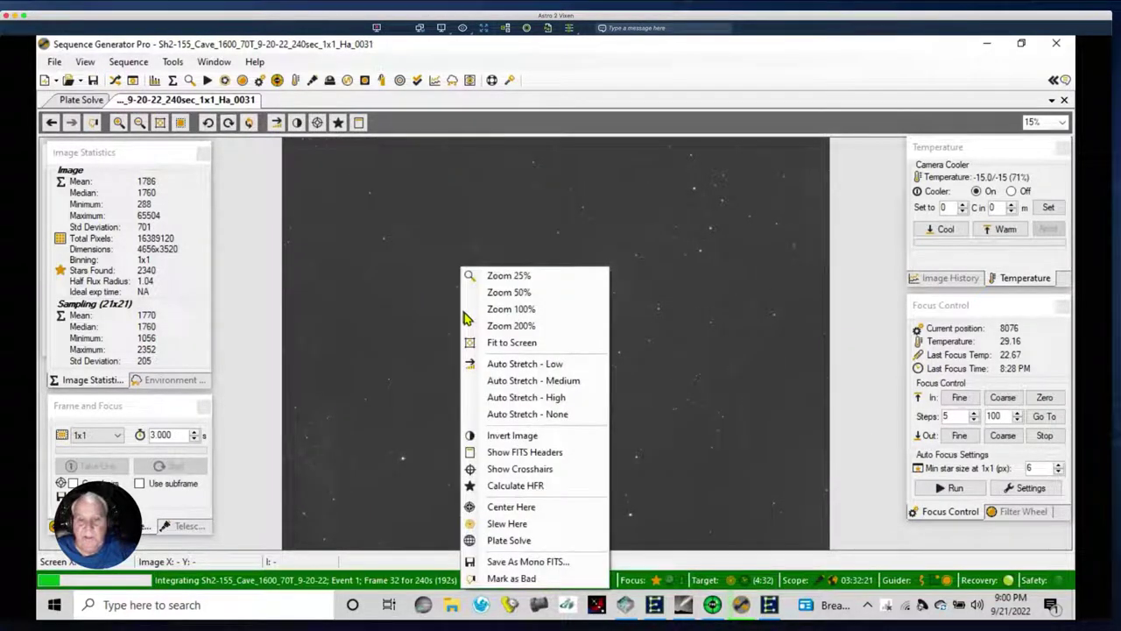
click(486, 399)
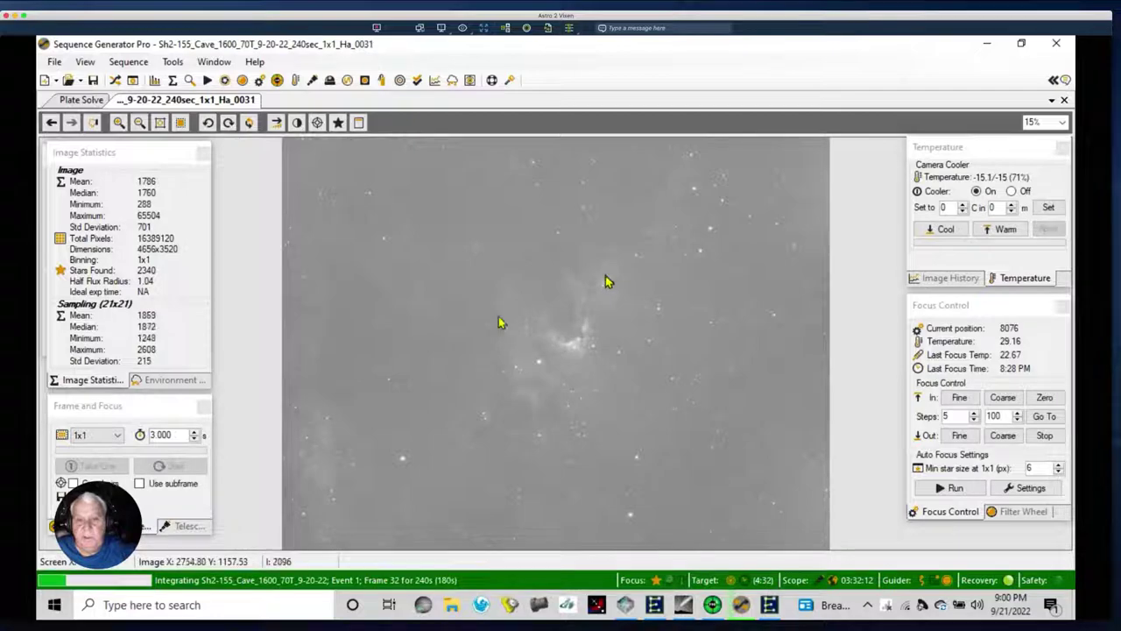
Step: Show the sequence window again and make it taller so that all six events fit
click(115, 81)
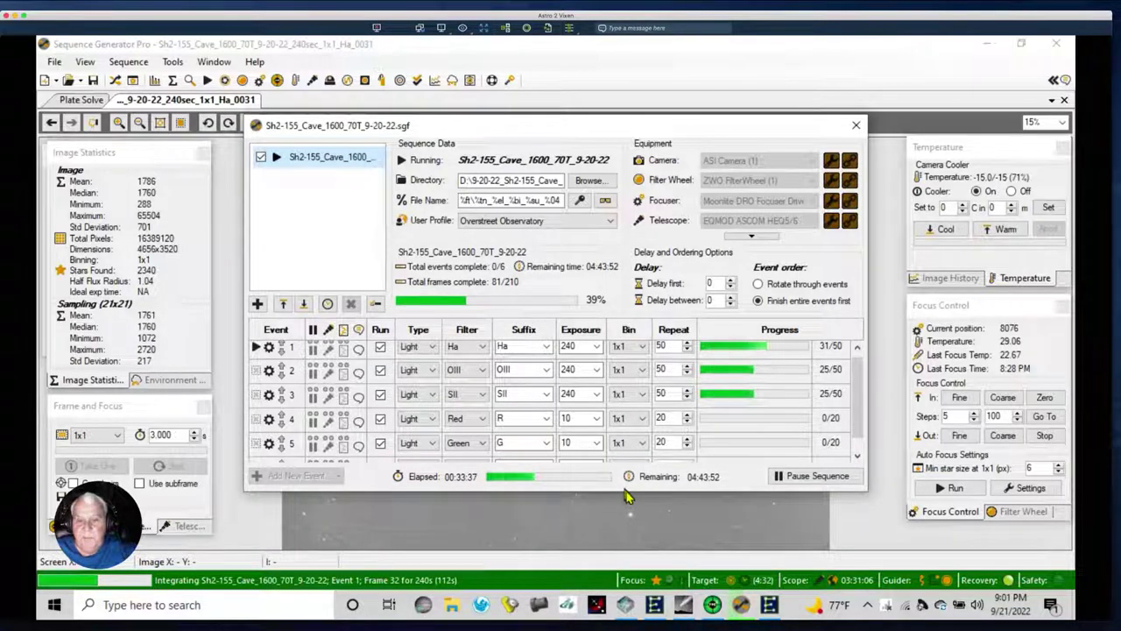
drag(624, 492, 622, 524)
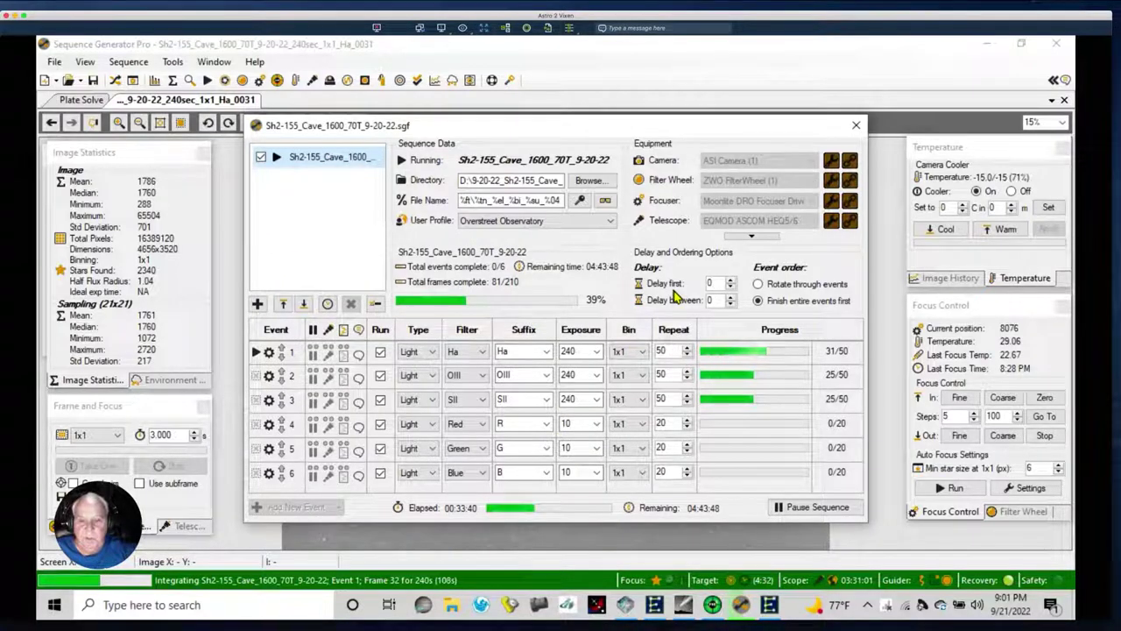
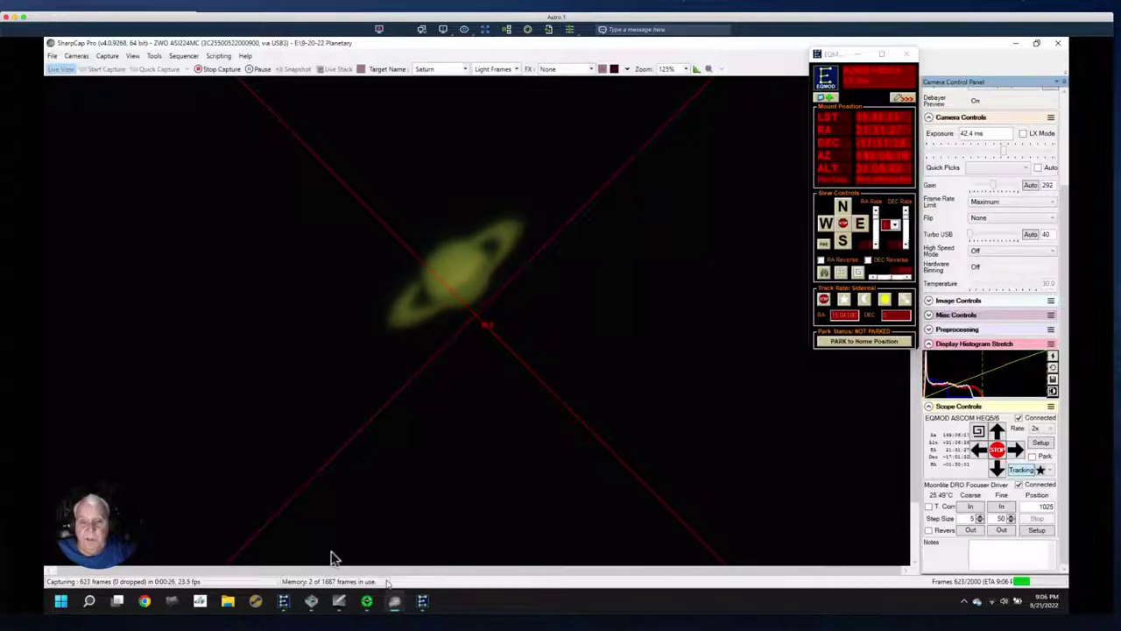
Step: Switch to PHD2 to check the guiding graph, then return to SharpCap to watch the Saturn capture
click(367, 604)
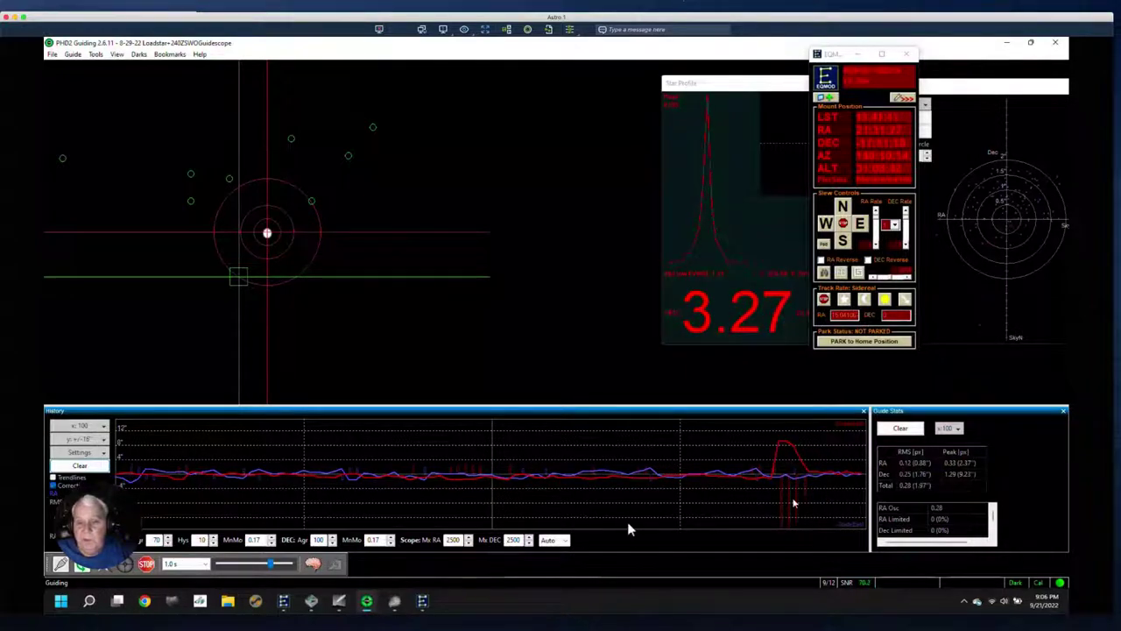
mouse_move(396, 603)
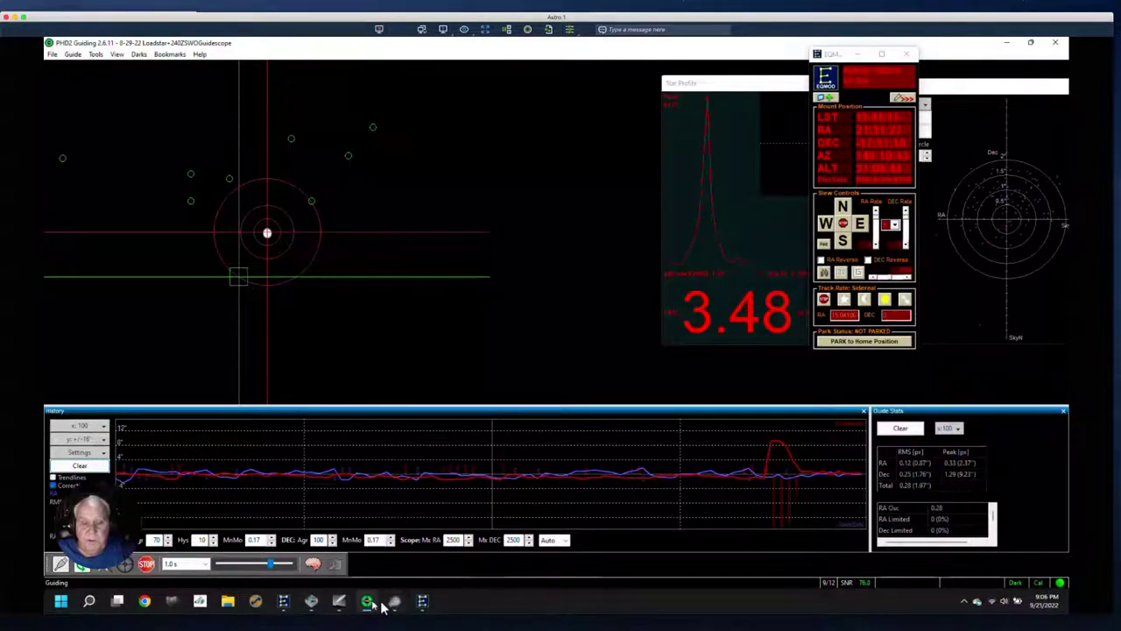
click(386, 570)
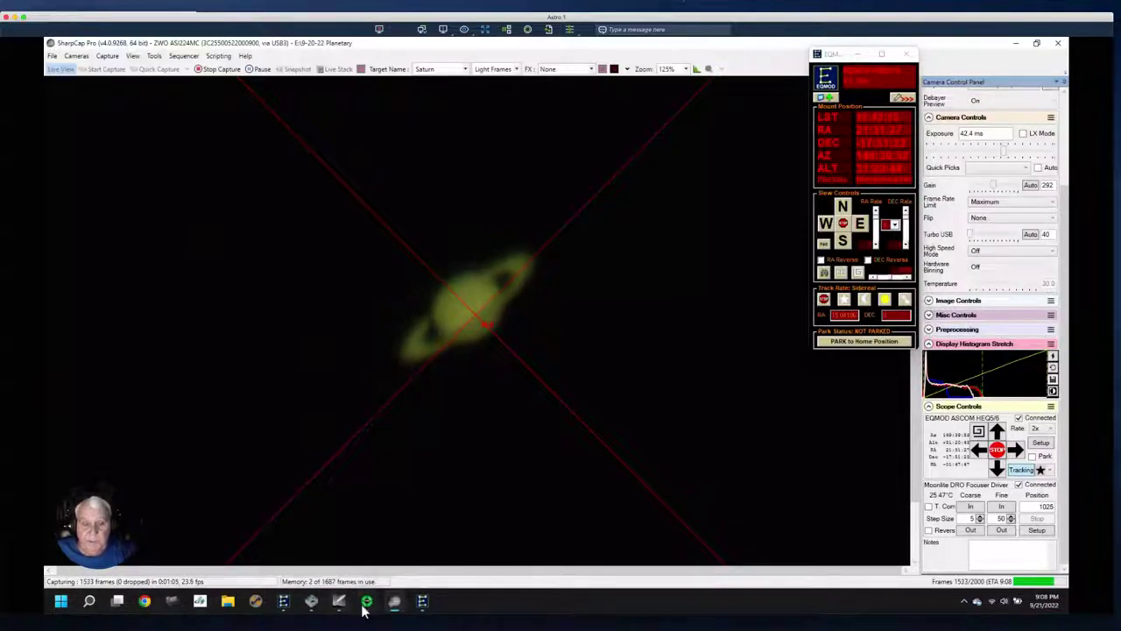
mouse_move(365, 610)
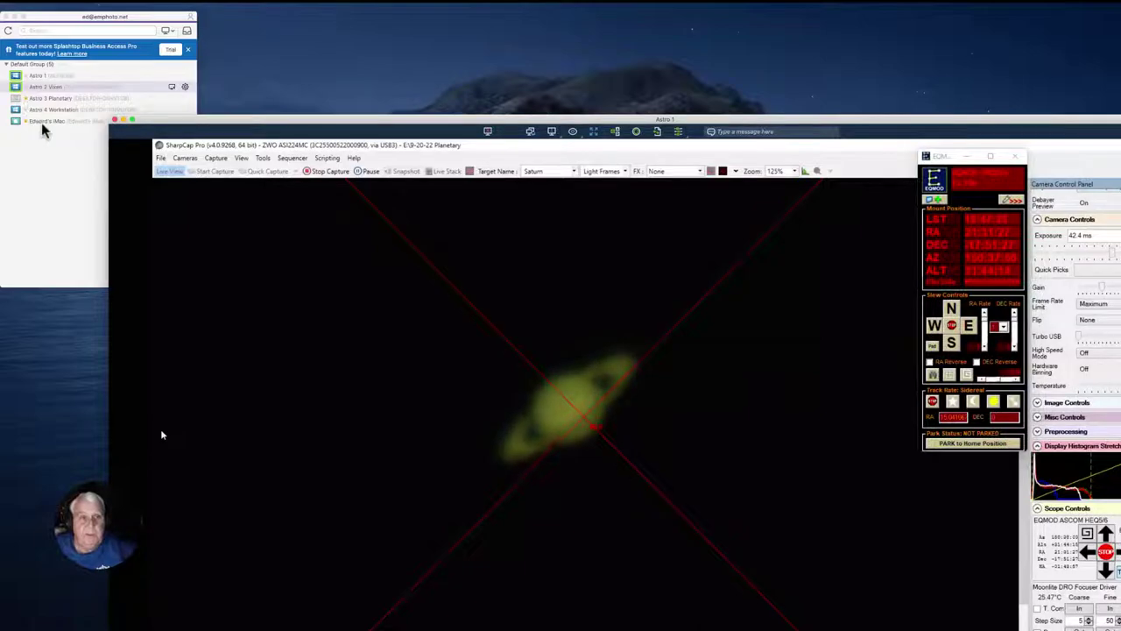
Step: Connect to the Astro 4 Workstation computer from the Splashtop computer list
click(31, 114)
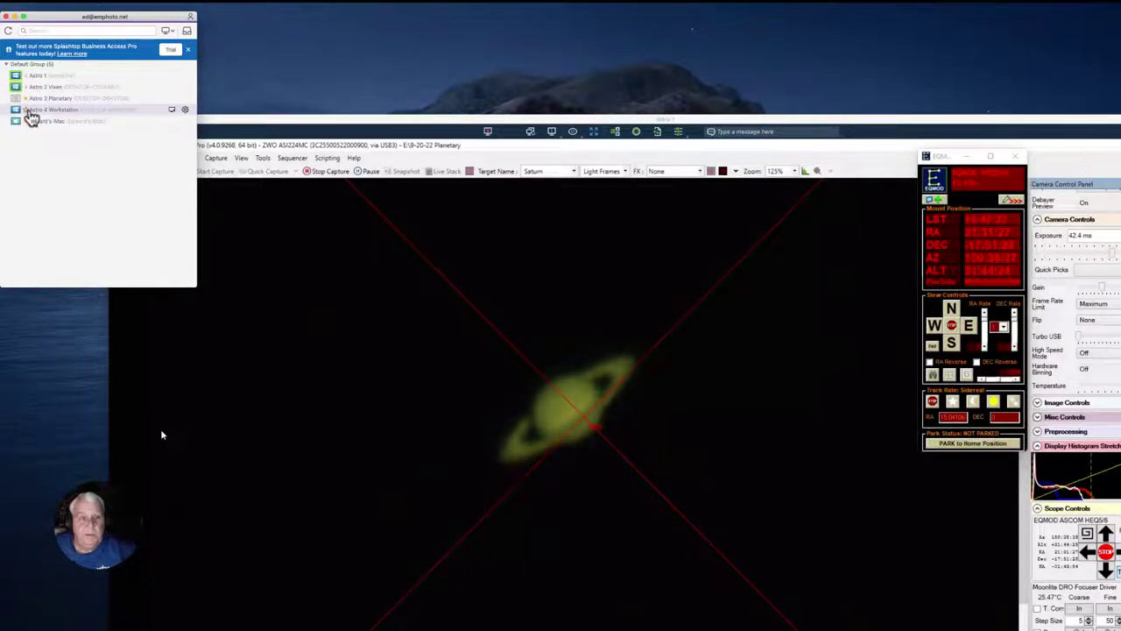
double_click(31, 111)
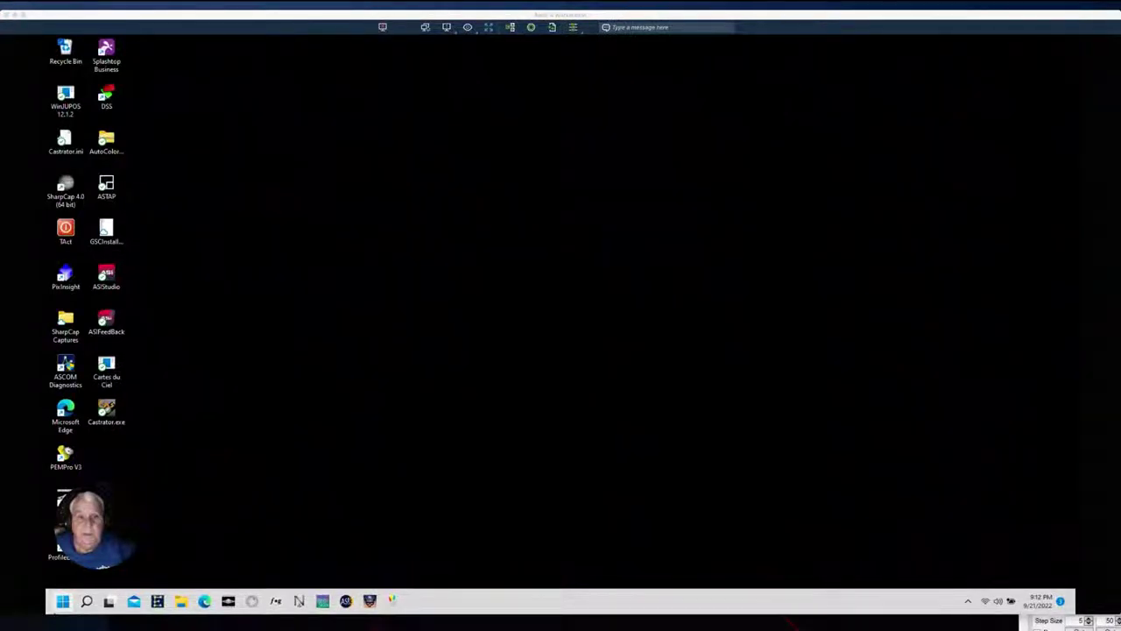
click(333, 513)
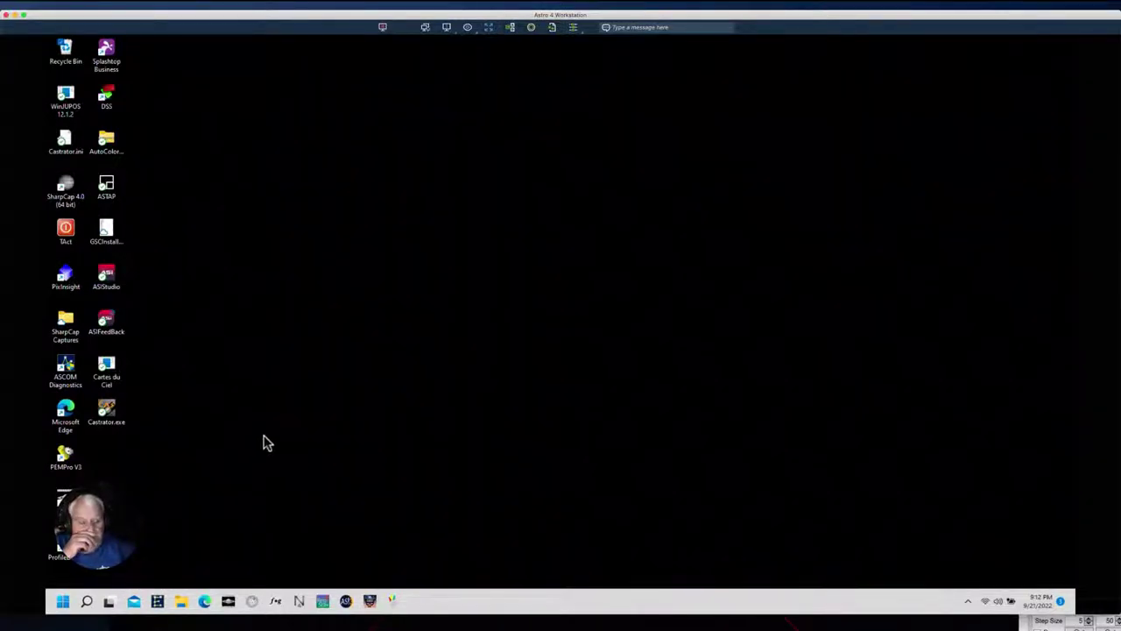
Step: Start RegiStax and look through the processed Saturn images in the AS_REG folder without opening any
click(322, 602)
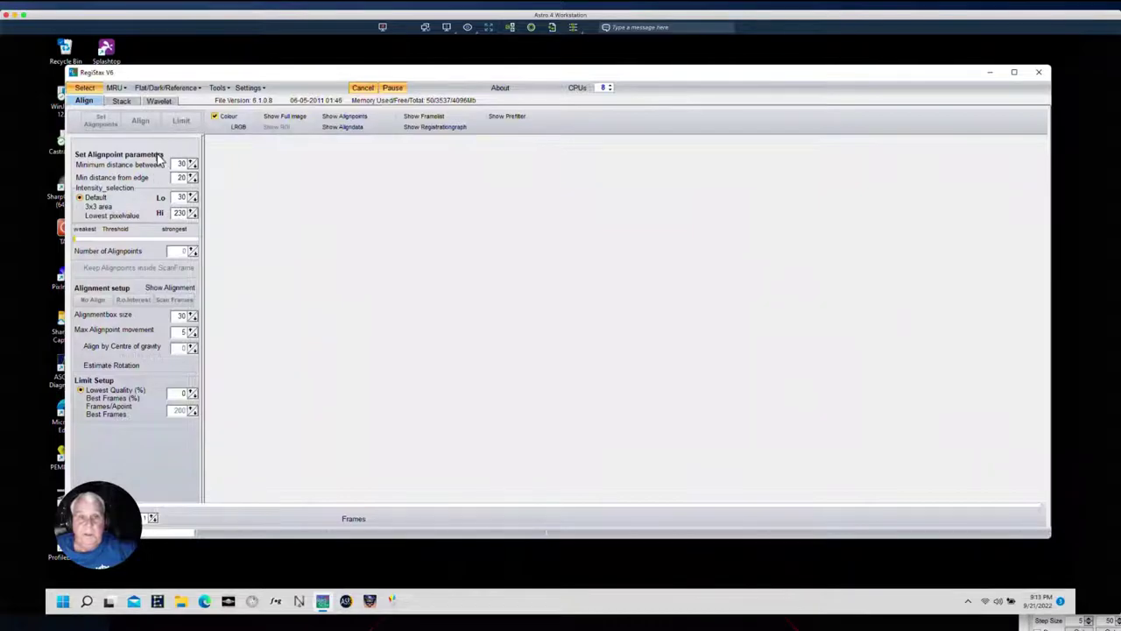
click(85, 87)
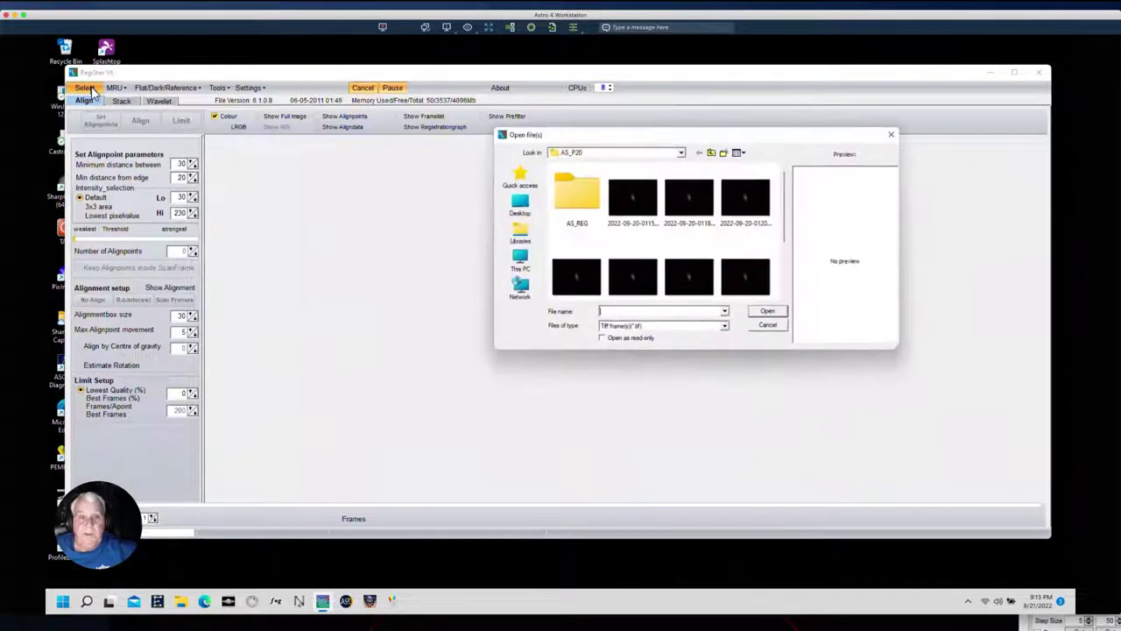
double_click(589, 194)
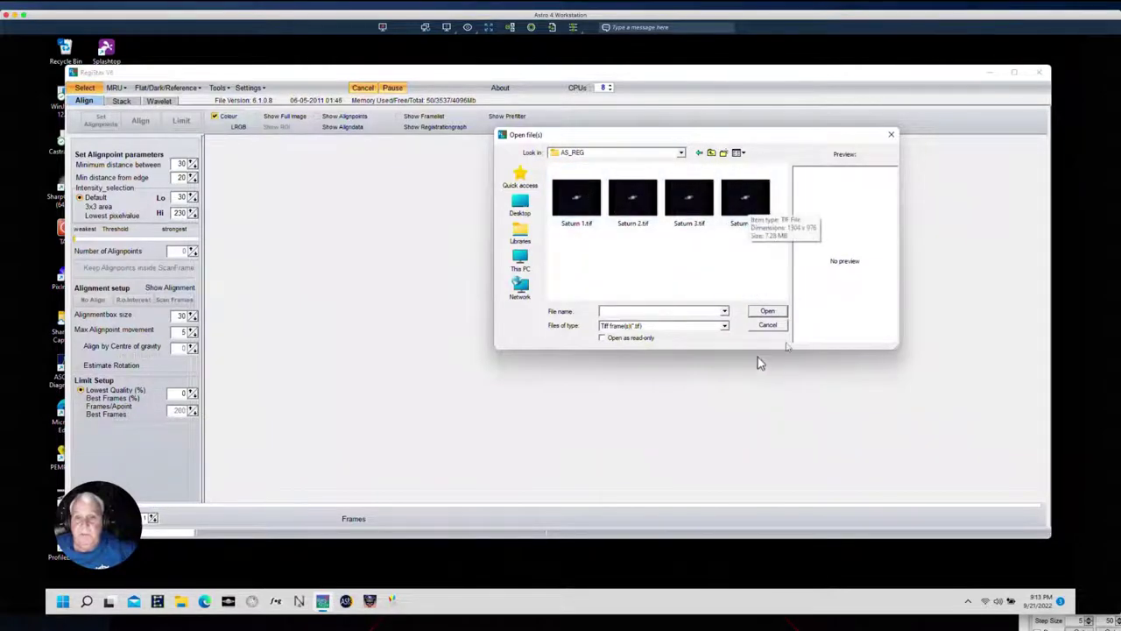
click(759, 325)
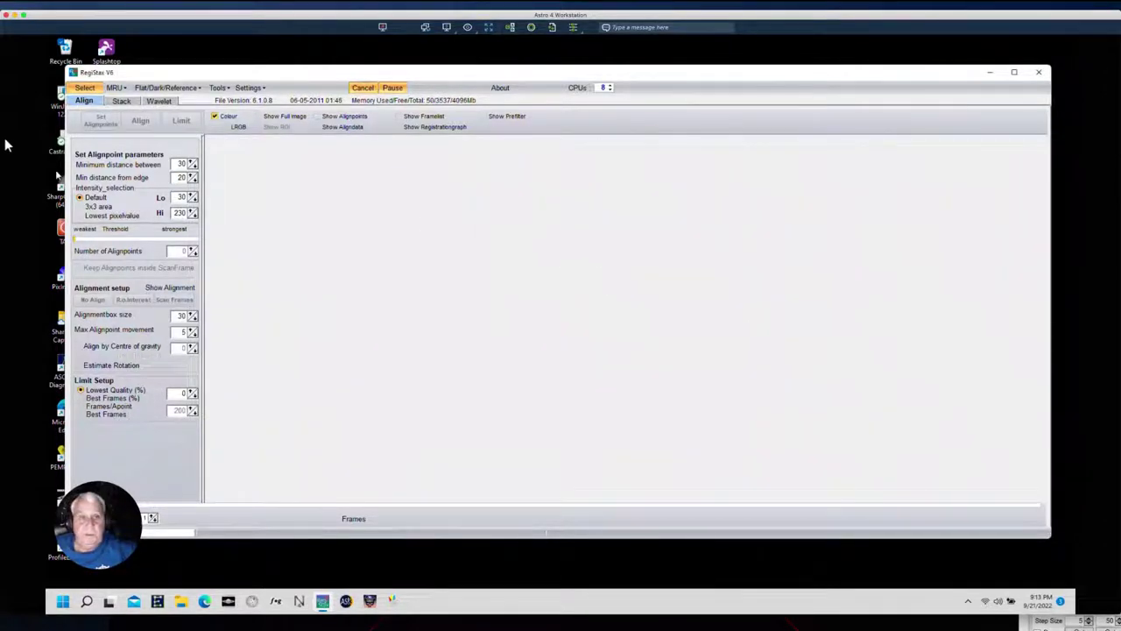
click(81, 91)
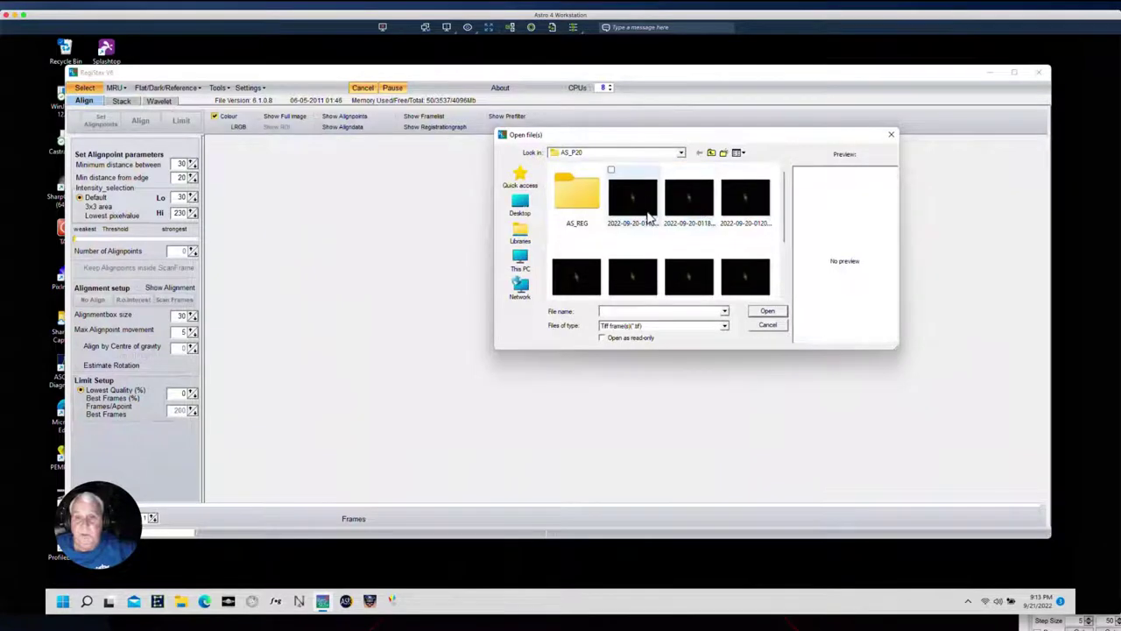
click(637, 267)
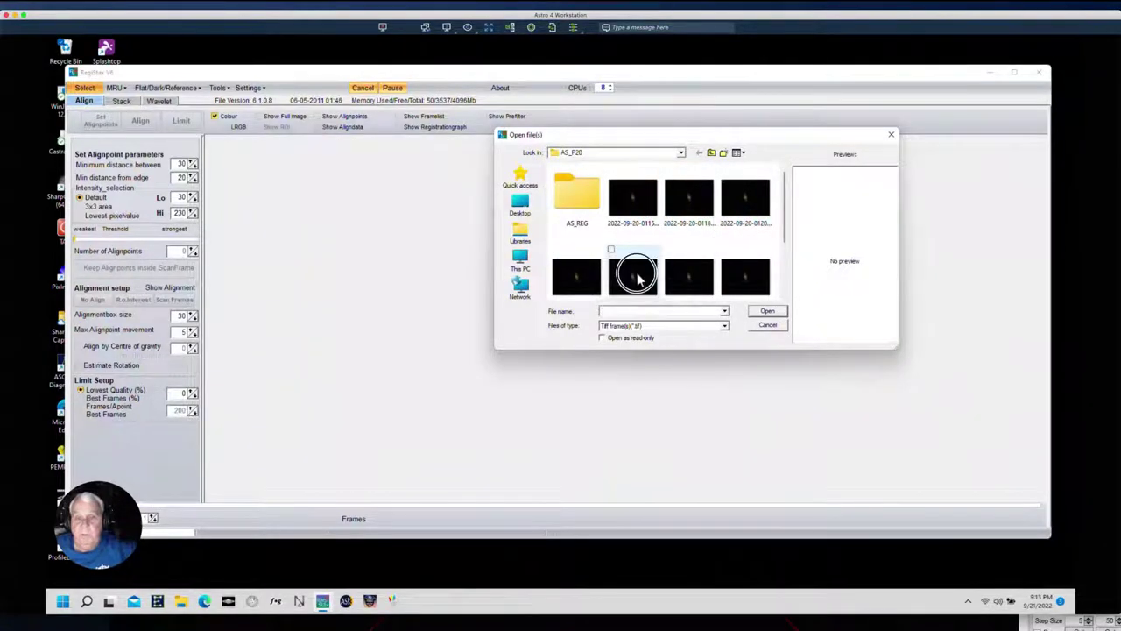
click(764, 312)
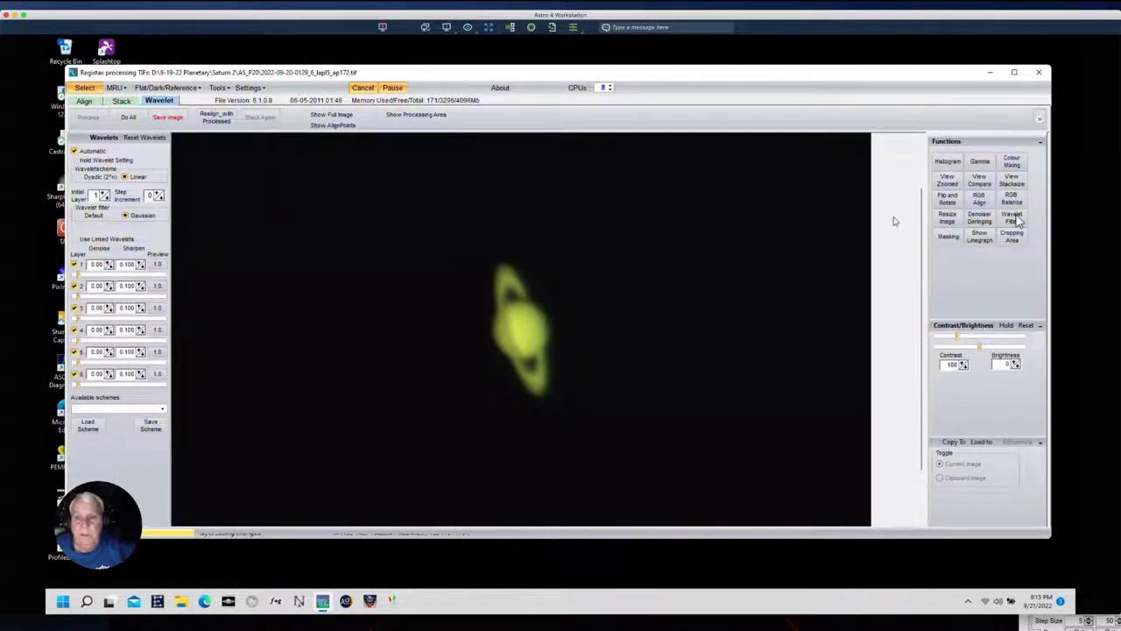
Step: Rotate the Saturn image by 270 degrees and auto-balance its RGB colours
click(945, 199)
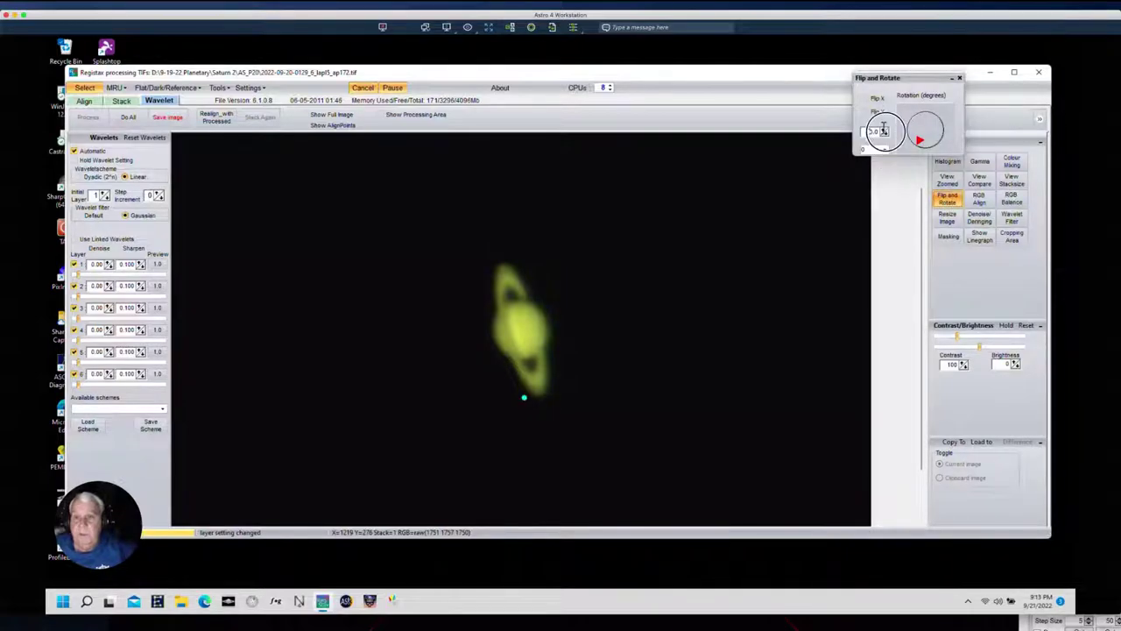
click(919, 128)
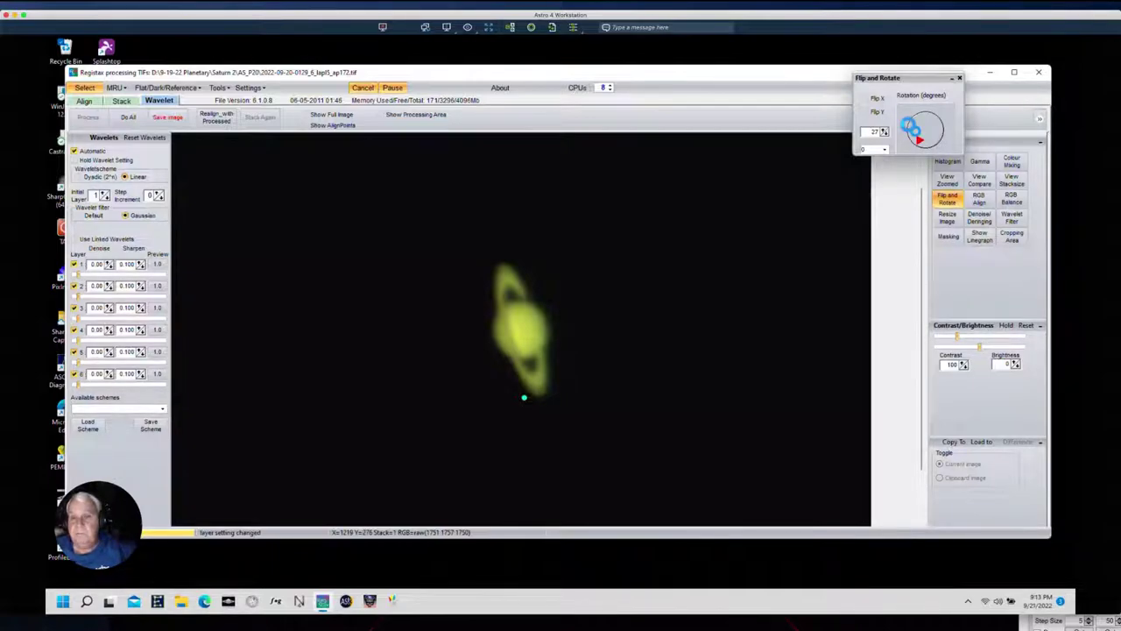
click(913, 127)
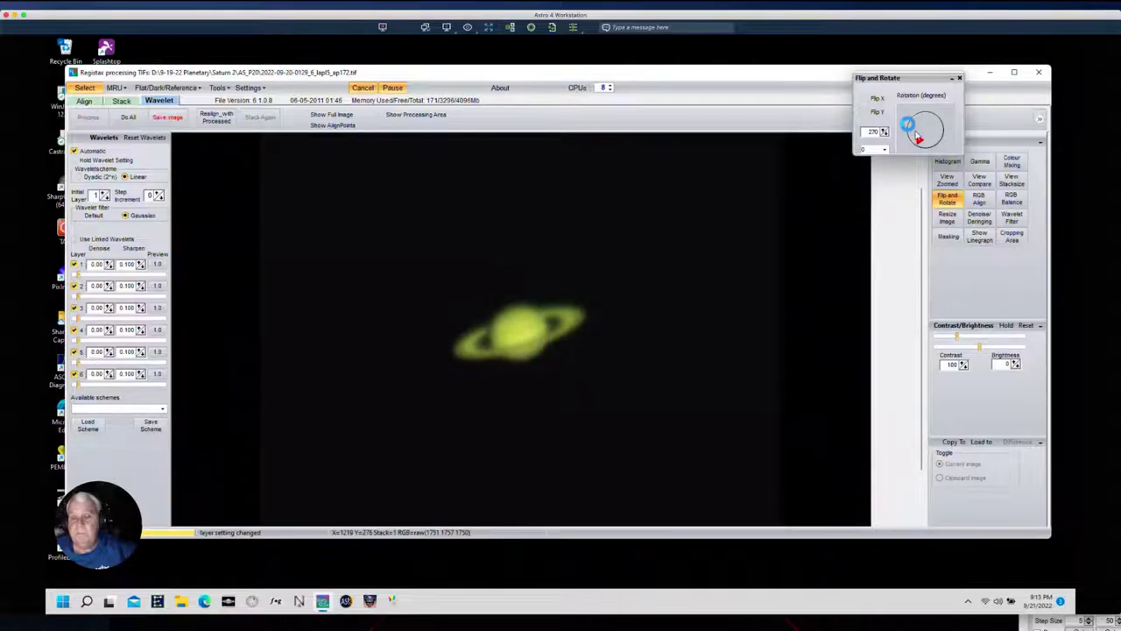
click(1011, 200)
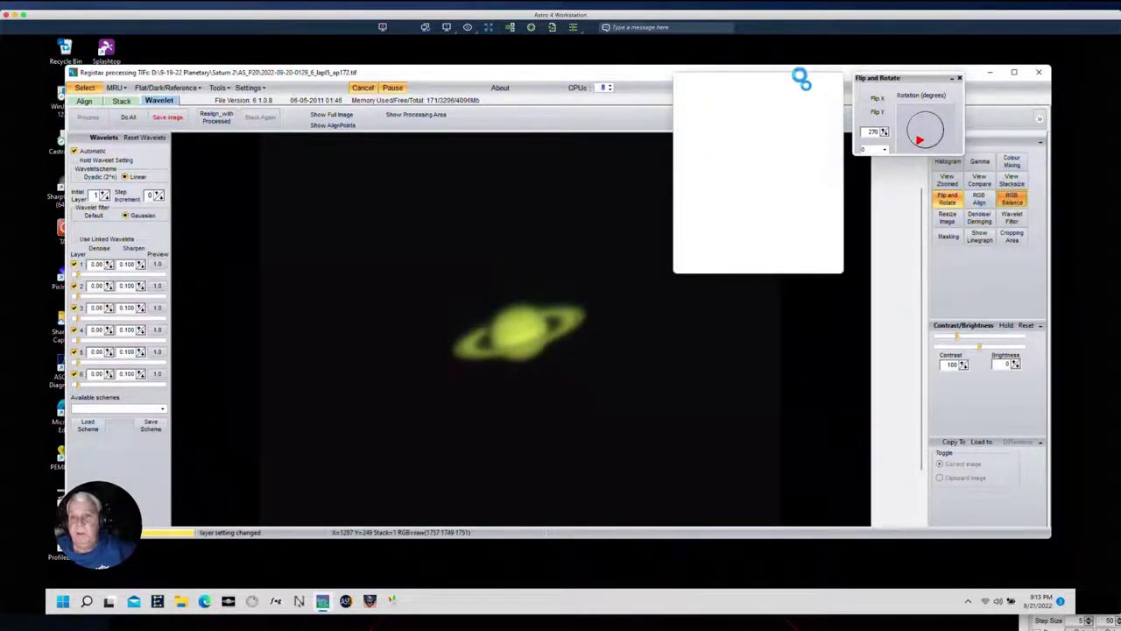
click(752, 298)
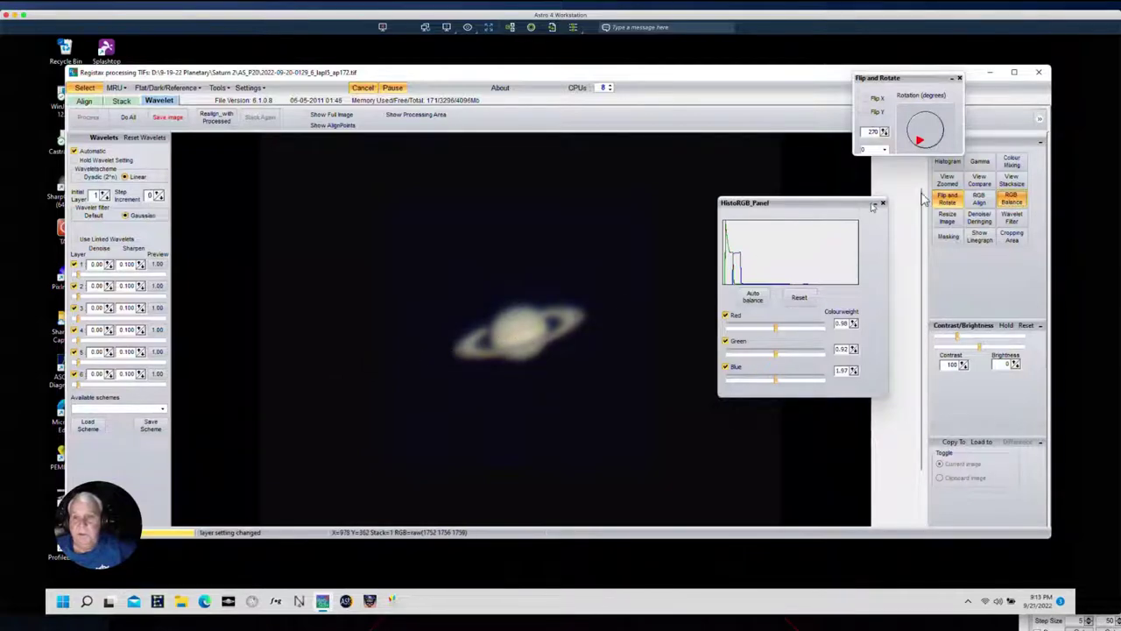
Step: Apply the histogram stretch to the image and close the histogram, RGB balance and rotation windows
click(947, 162)
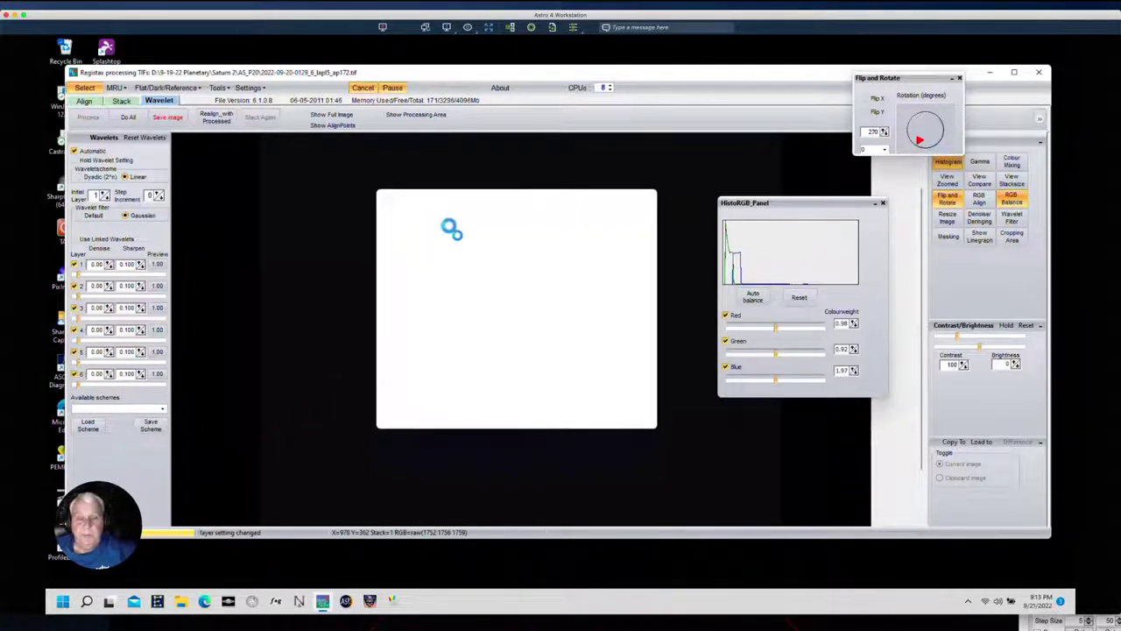
drag(456, 209, 681, 214)
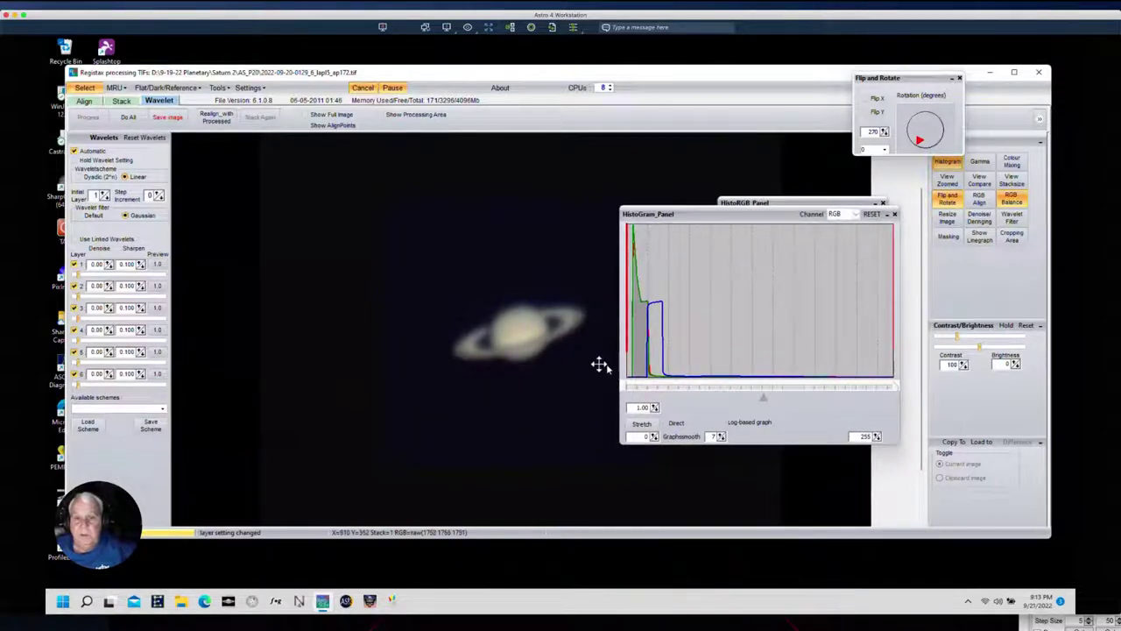
click(636, 426)
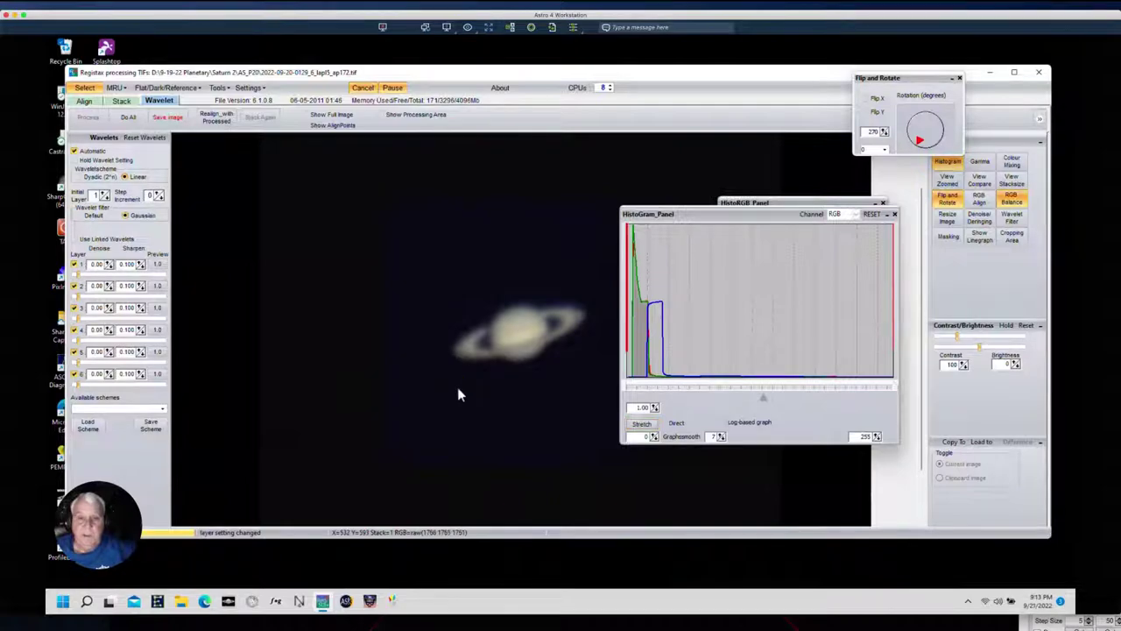
click(893, 214)
click(883, 206)
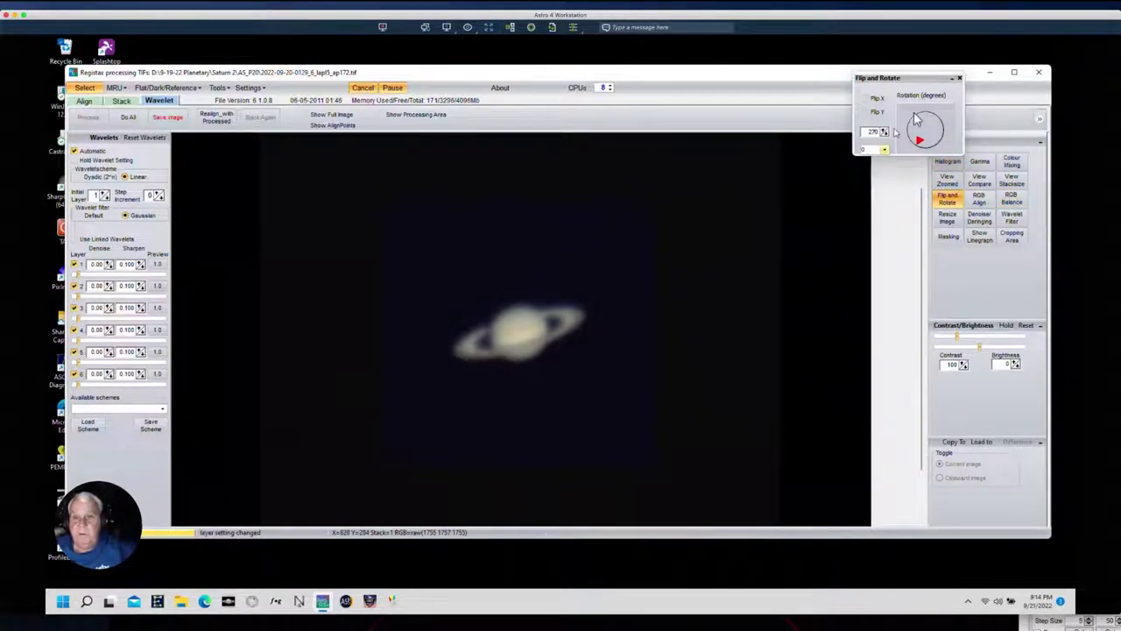
click(959, 78)
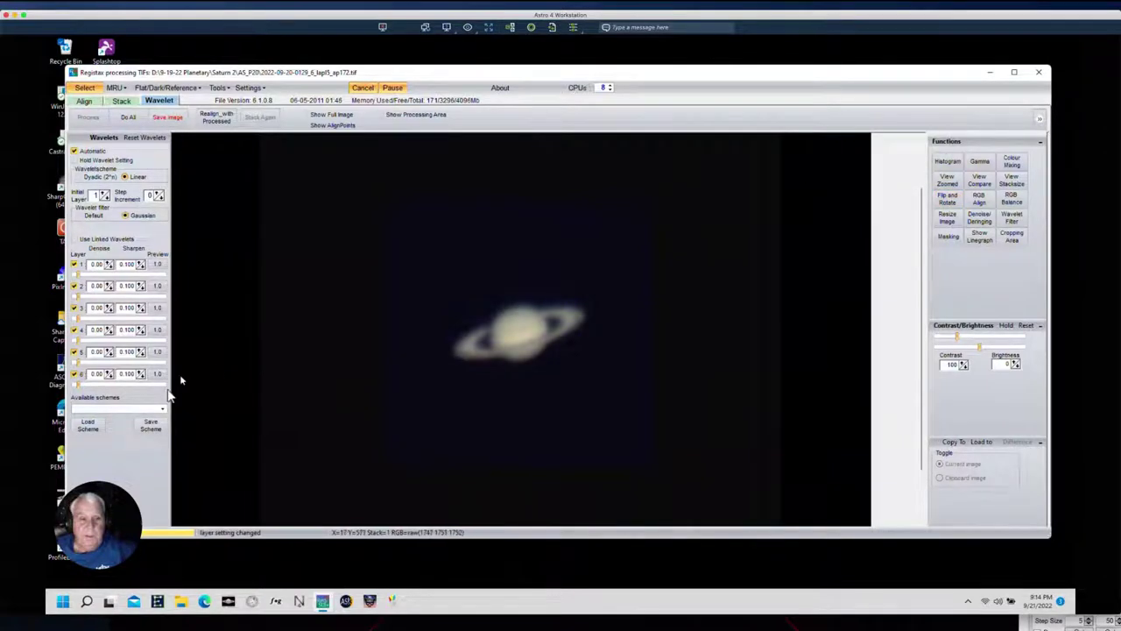
Step: Load the wavelet scheme Jupiter_2022-09-18.rwv and apply it to the whole Saturn image
click(85, 430)
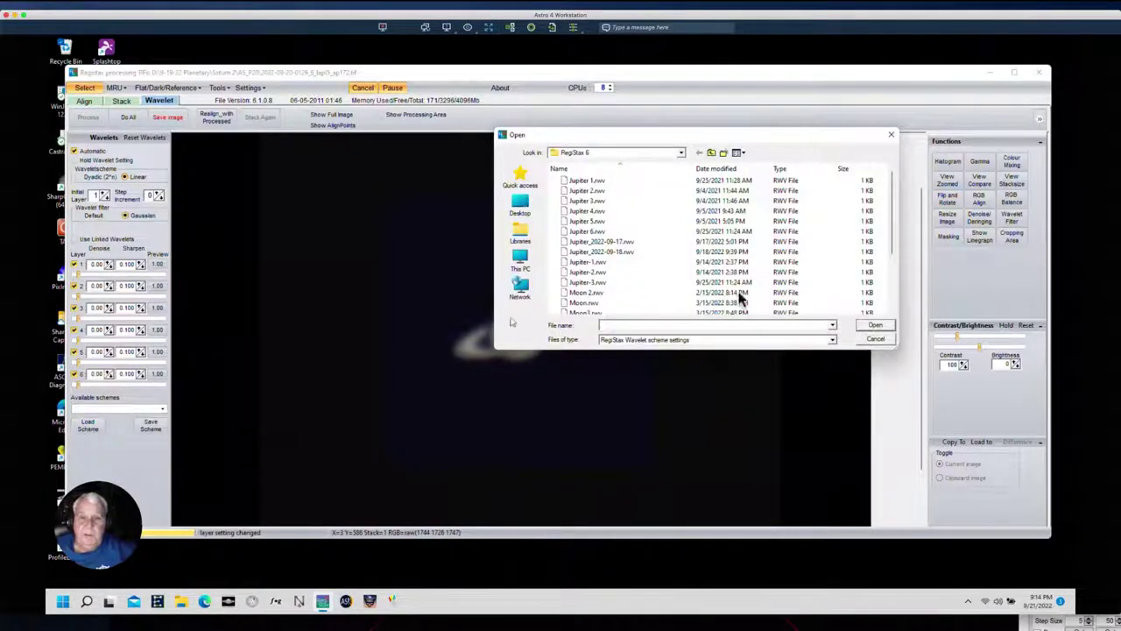
click(619, 252)
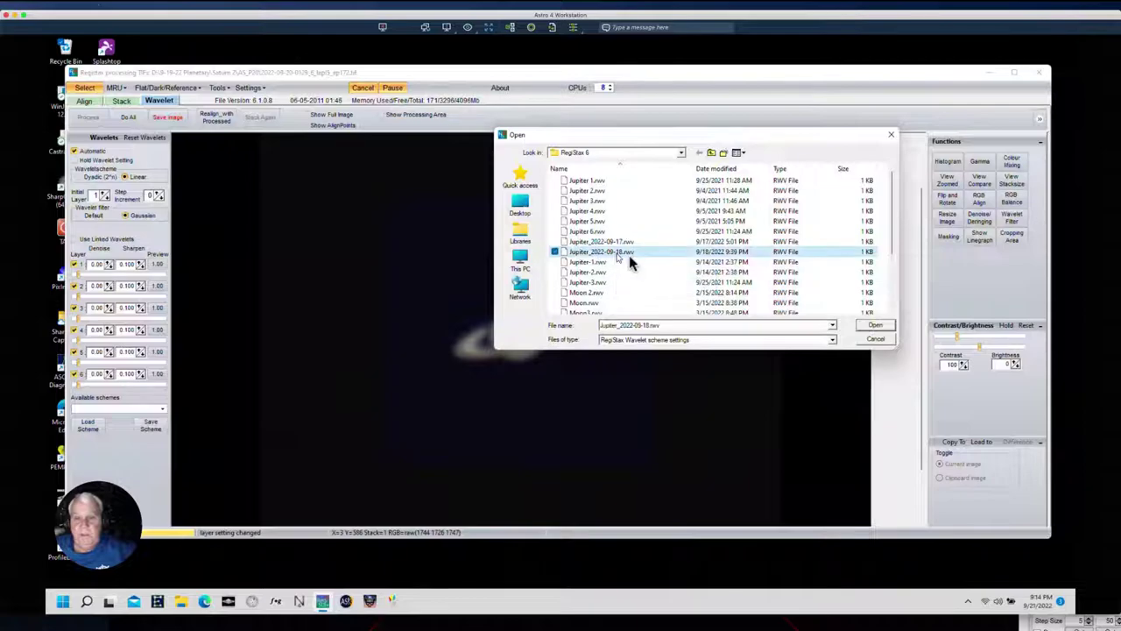
click(874, 326)
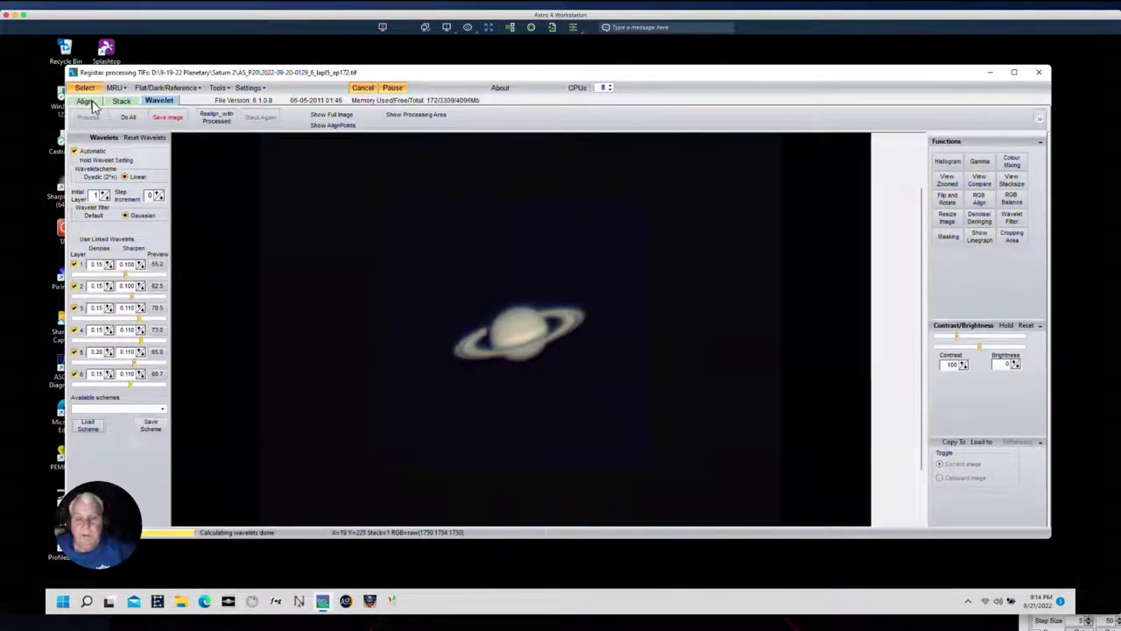
click(128, 117)
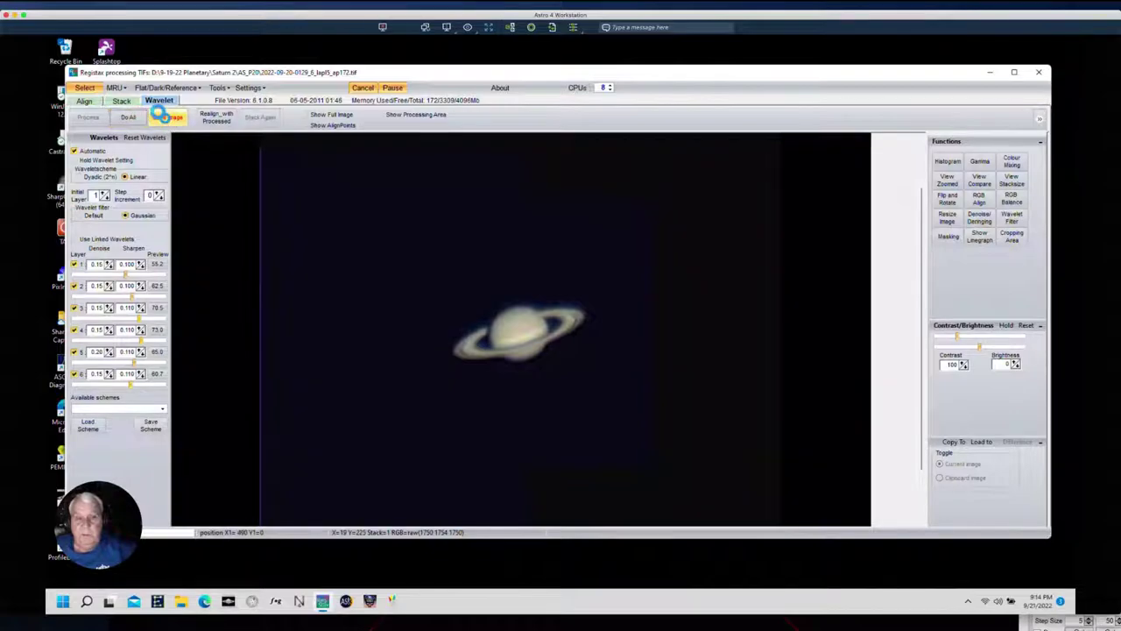
Step: Save the sharpened image as Saturn 5.tif in the AS_REG folder as a 16-bit RGB TIFF
click(165, 116)
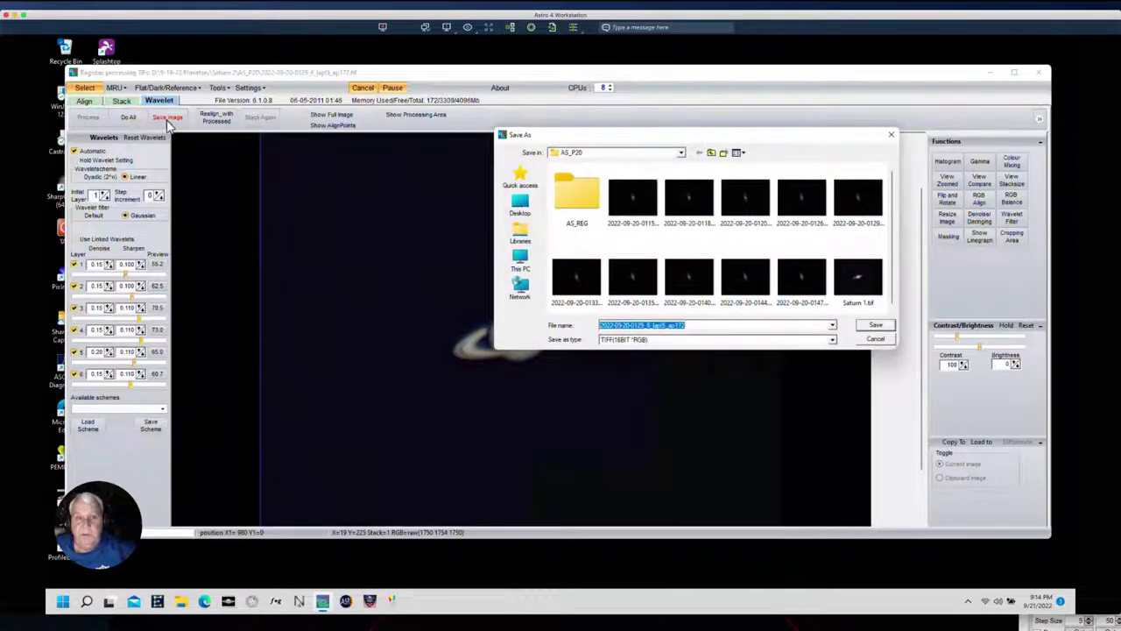
drag(554, 141, 382, 164)
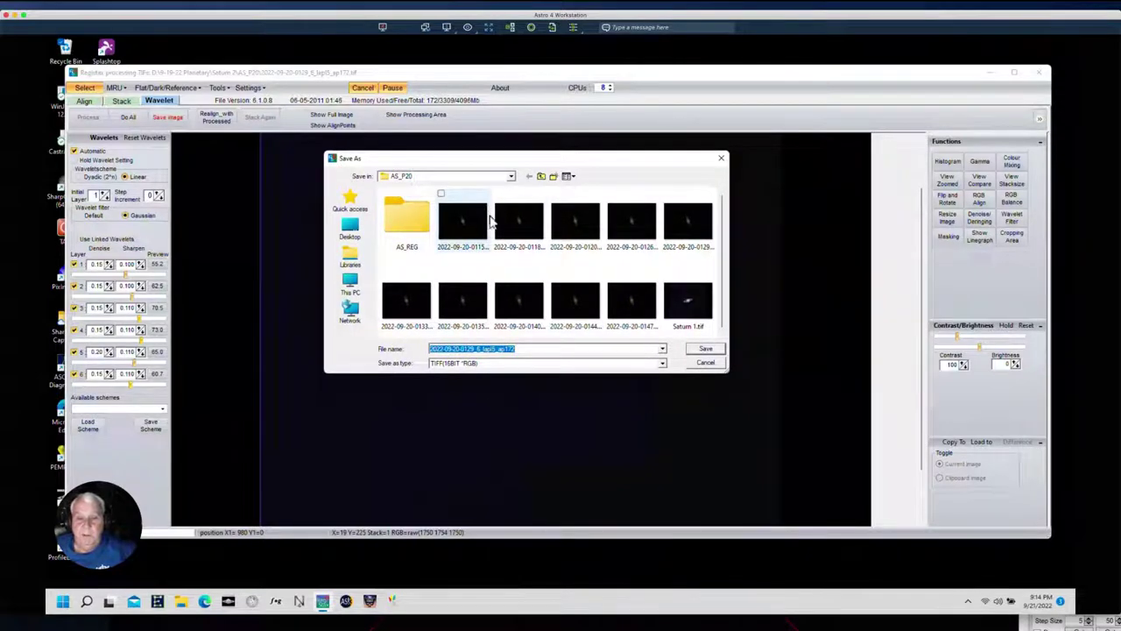
double_click(410, 217)
click(575, 219)
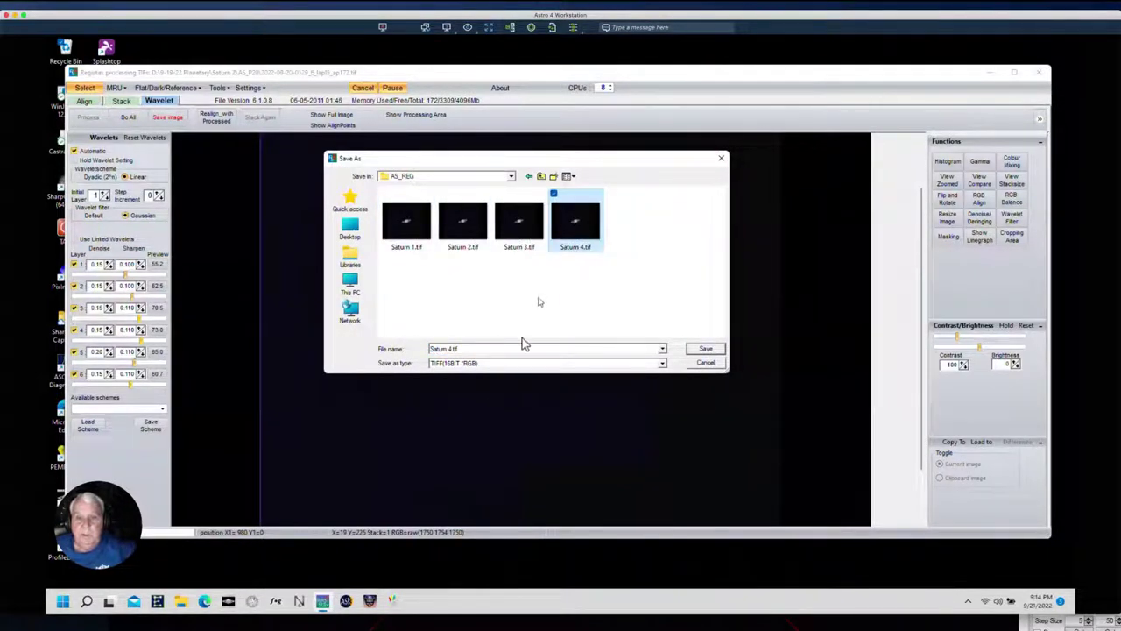
double_click(456, 345)
click(517, 263)
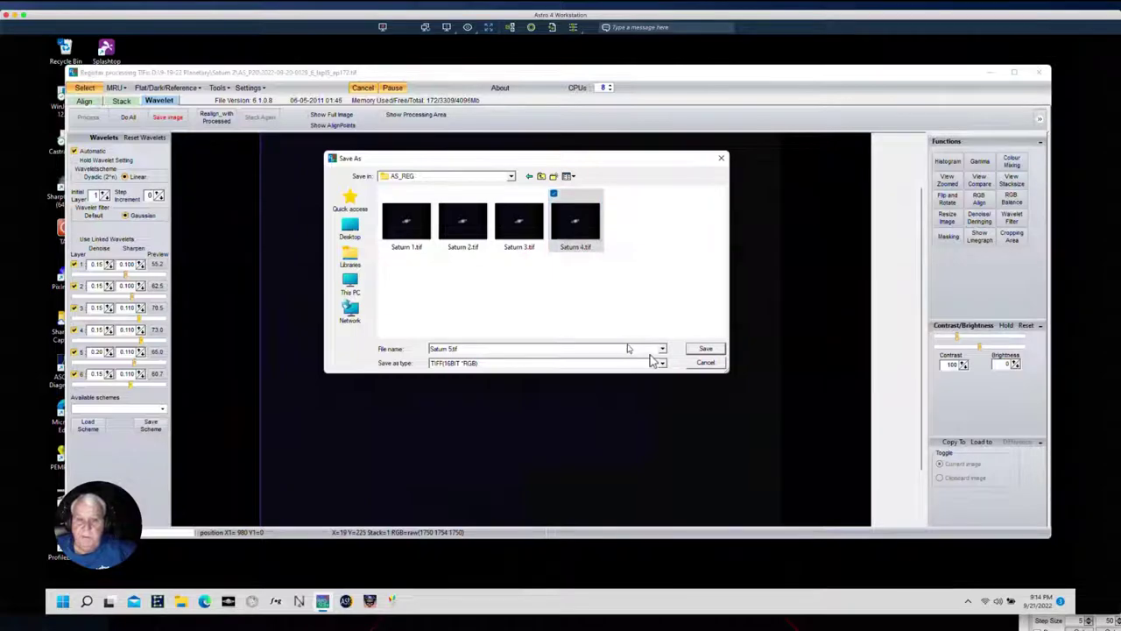
click(705, 350)
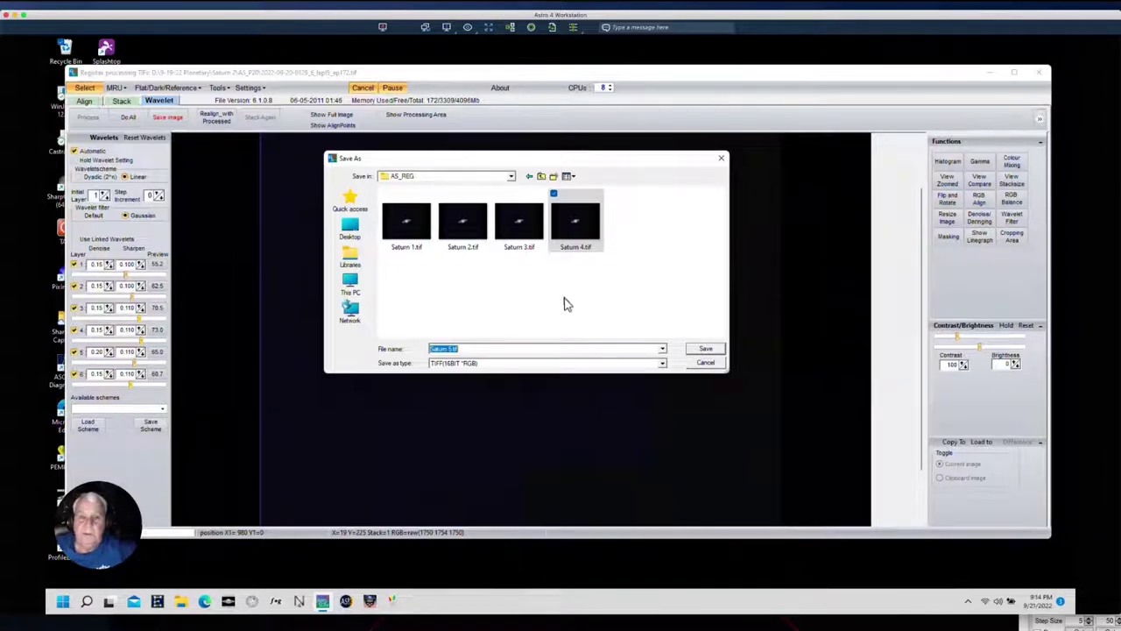
click(705, 348)
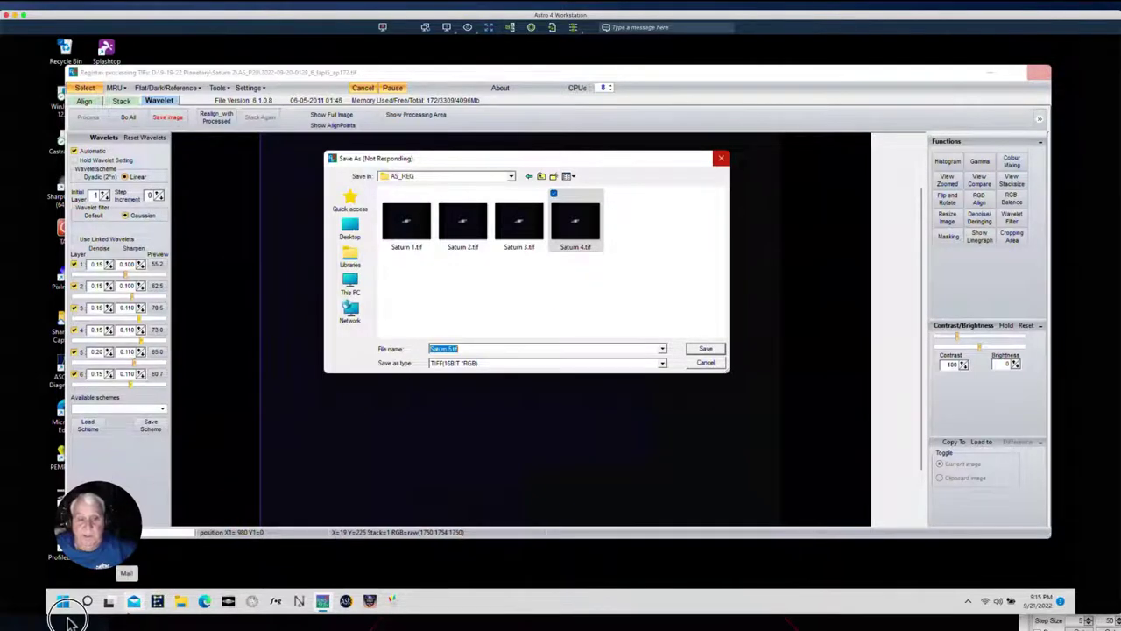
Step: Switch to the Astro 2 Vixen desktop to check the Sh2-155 Cave sequence in Sequence Generator Pro
key(ctrl+Right)
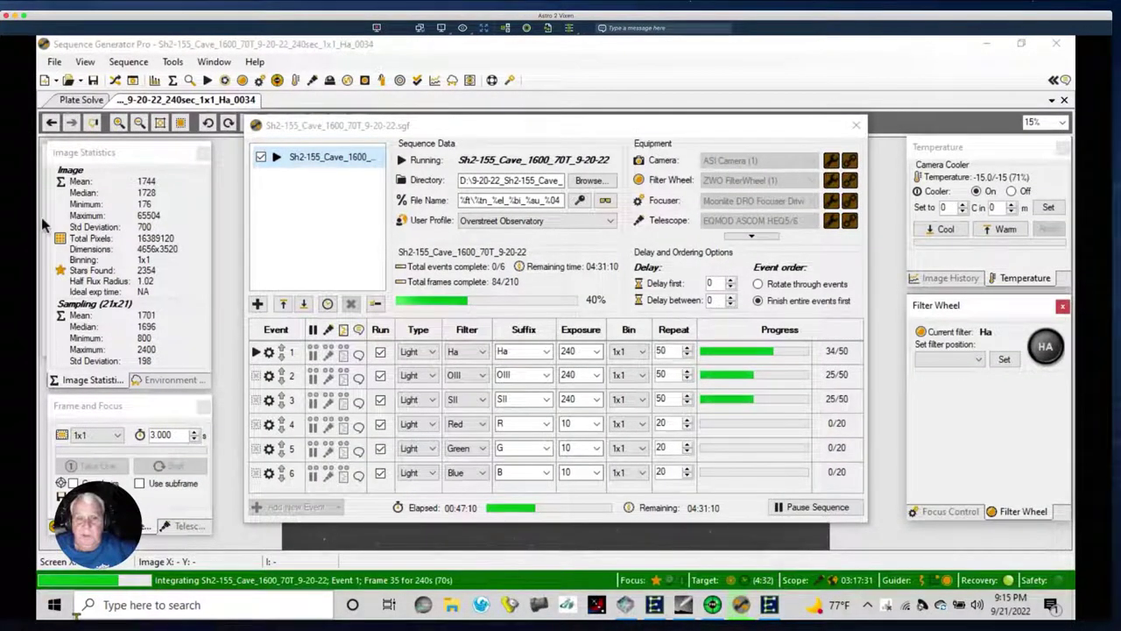
Step: View the latest Ha frame of Sh2-155, check the PHD2 guiding graph, and reopen the Cave sequence window
click(114, 80)
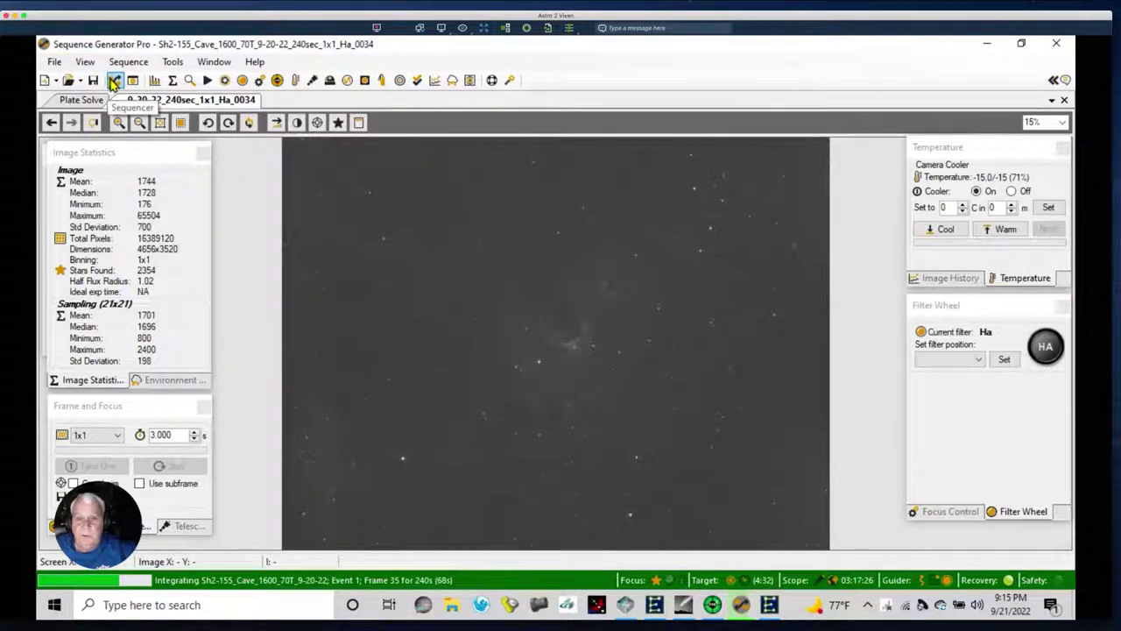
click(713, 605)
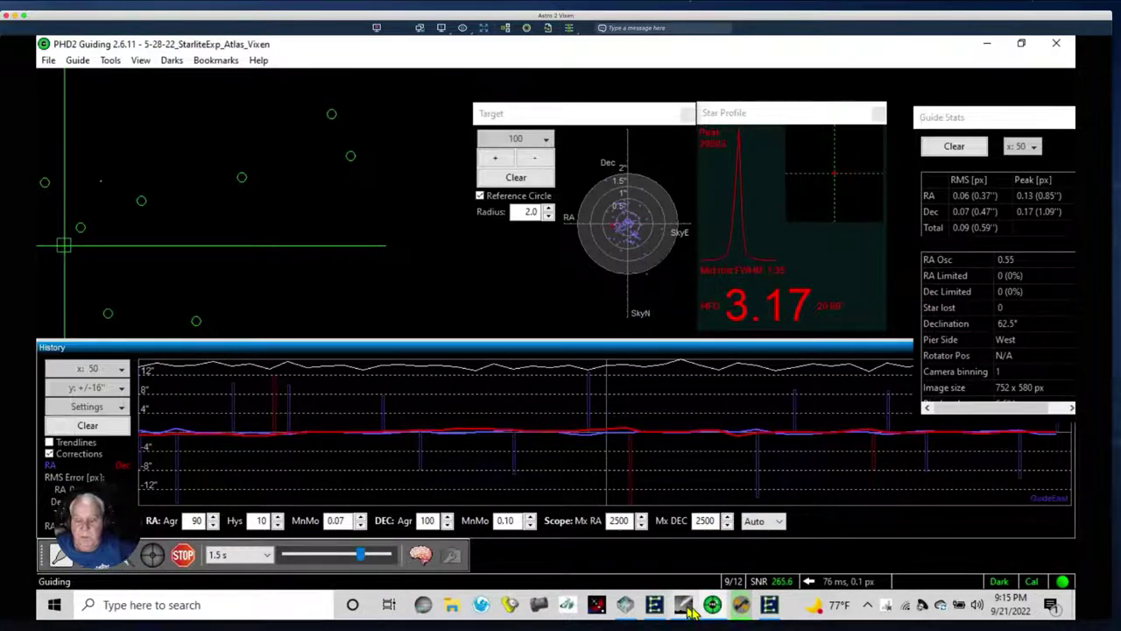
click(736, 606)
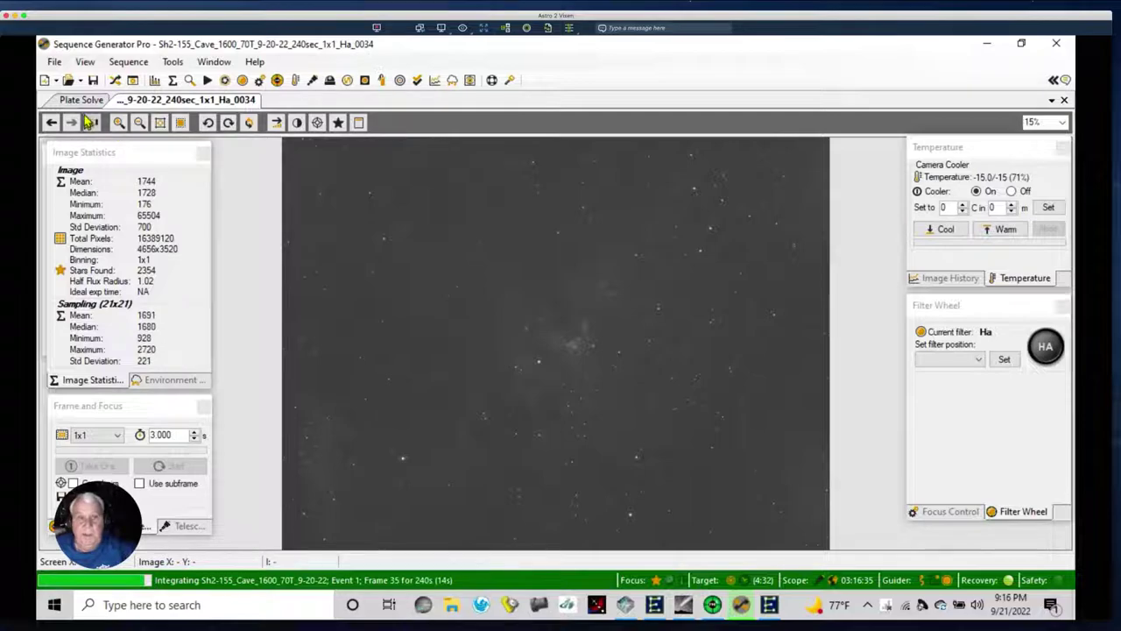
click(113, 80)
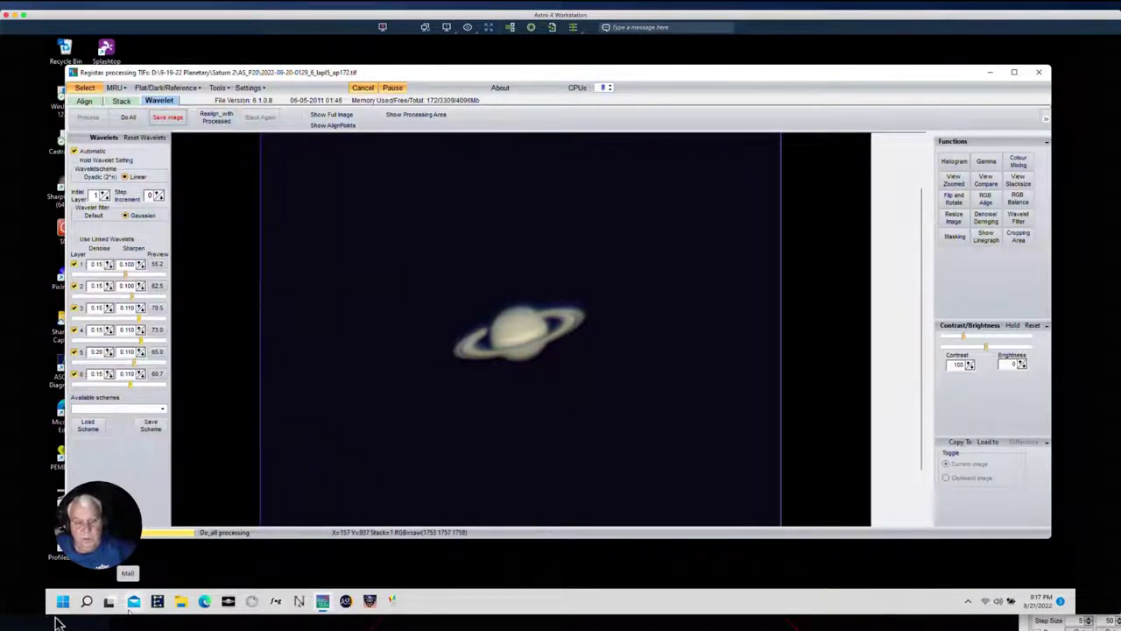
Step: Bring the Astro 1 desktop to full size to check the Saturn capture, with a glance at the Astro 2 Vixen sequence
key(ctrl+Right)
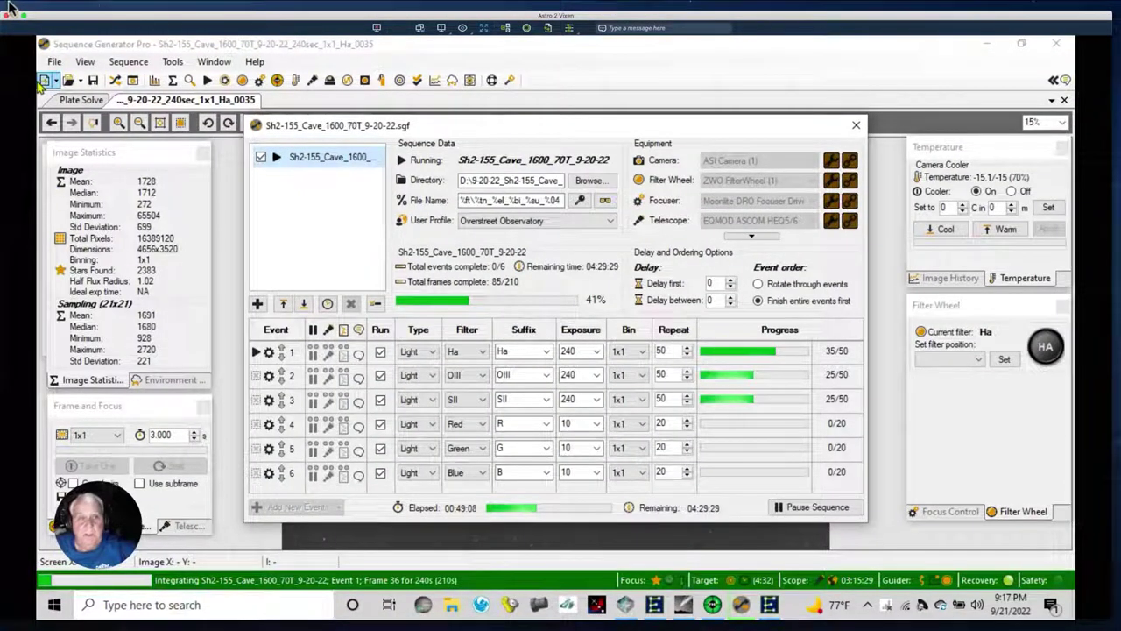
double_click(48, 14)
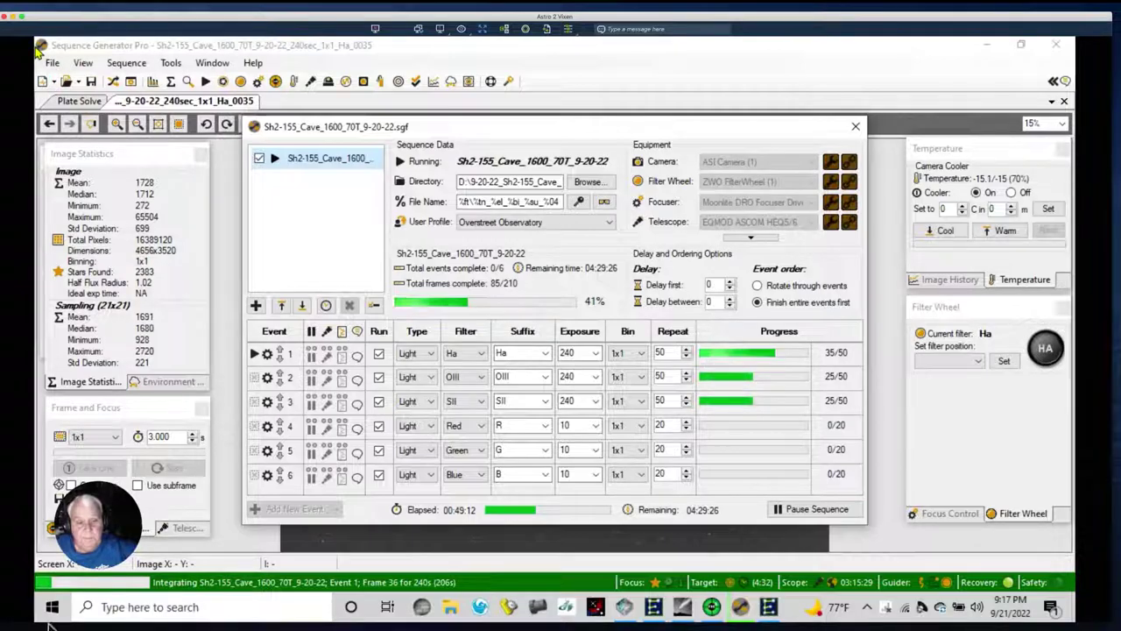
key(ctrl+Left)
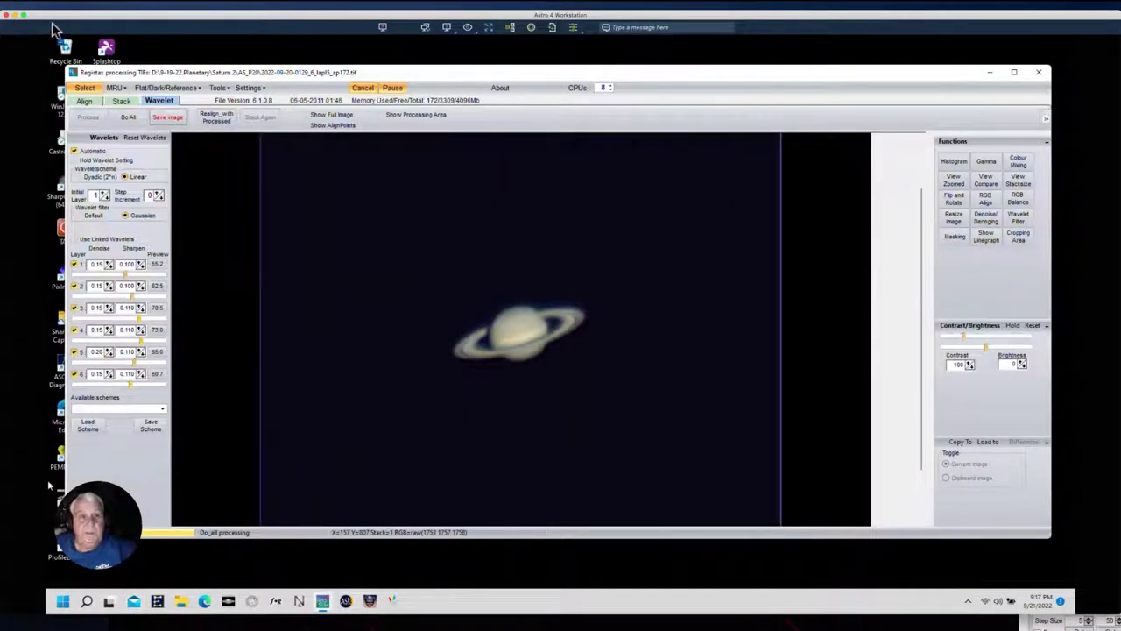
double_click(129, 123)
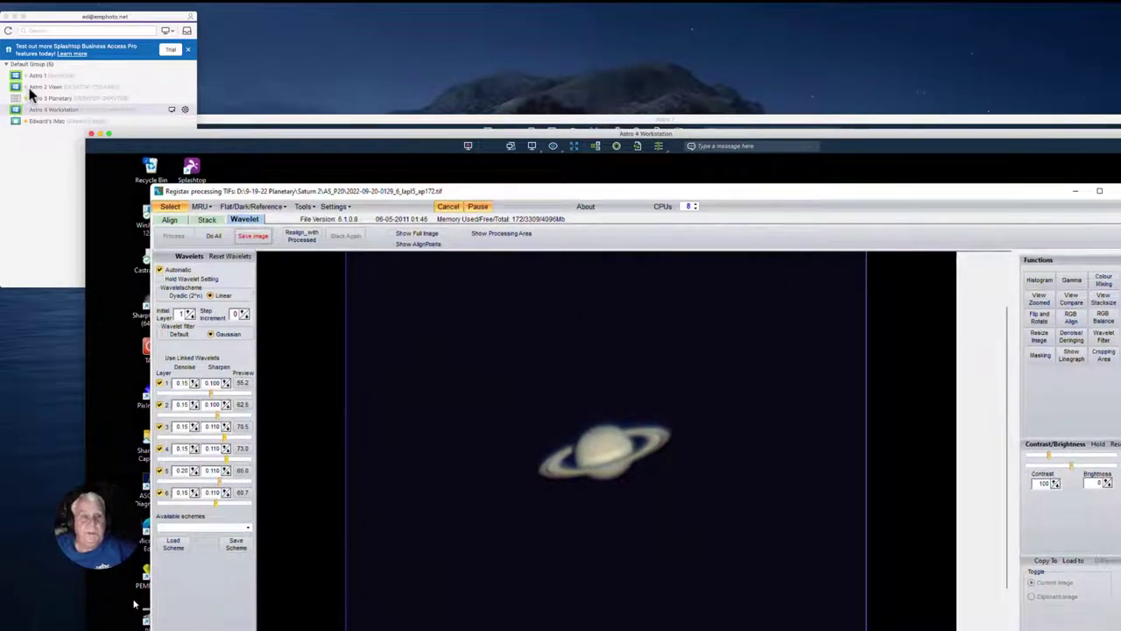
double_click(36, 77)
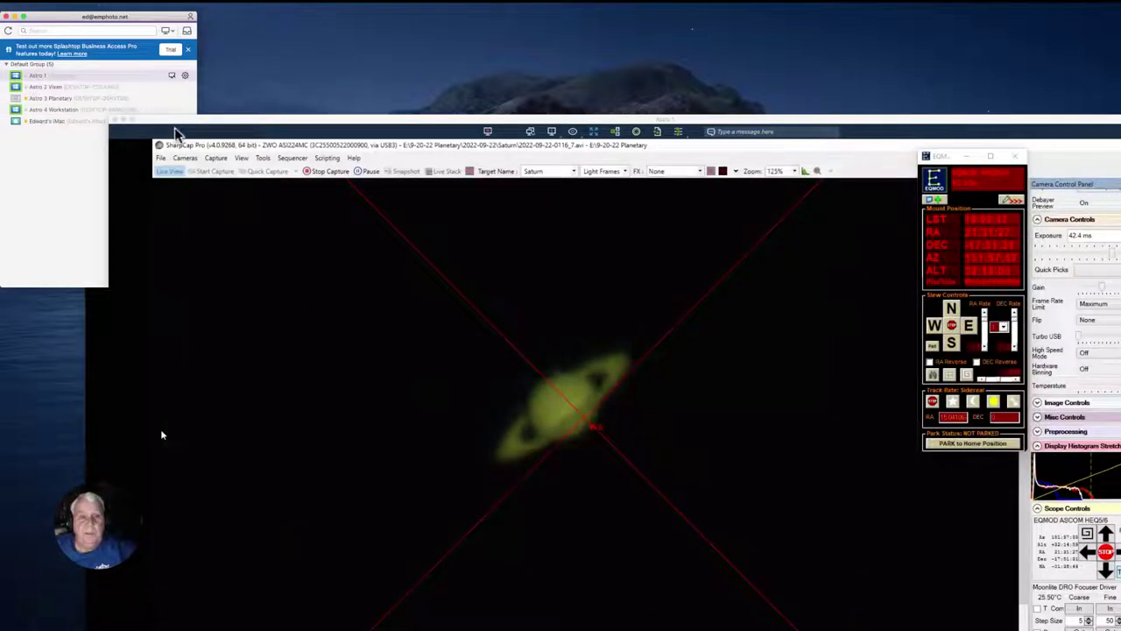
click(132, 119)
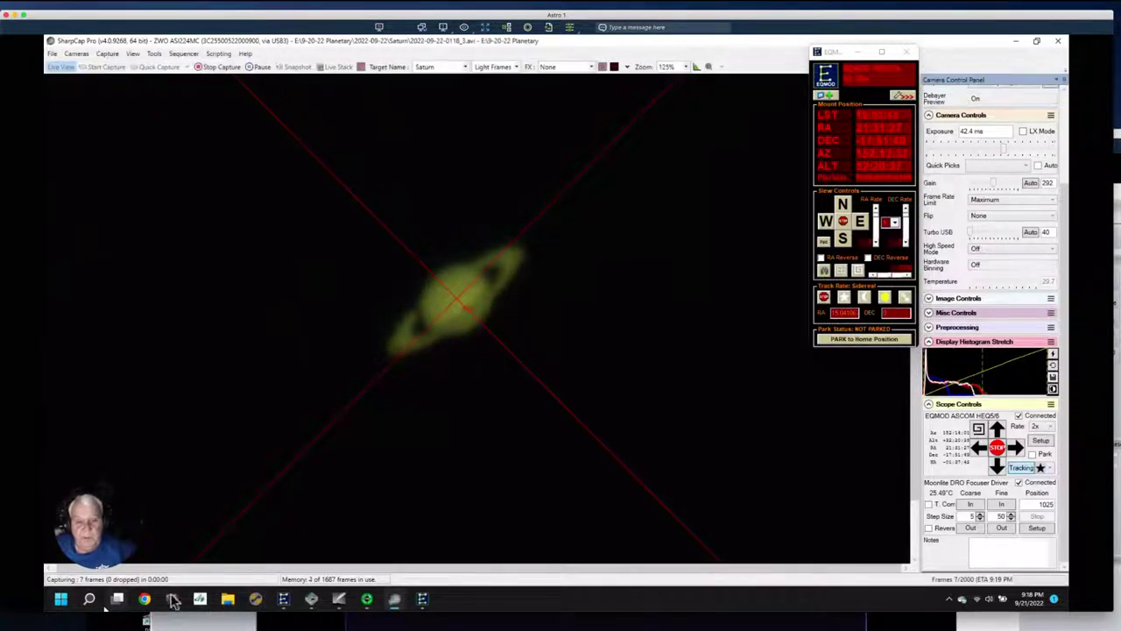
mouse_move(105, 607)
key(ctrl+Right)
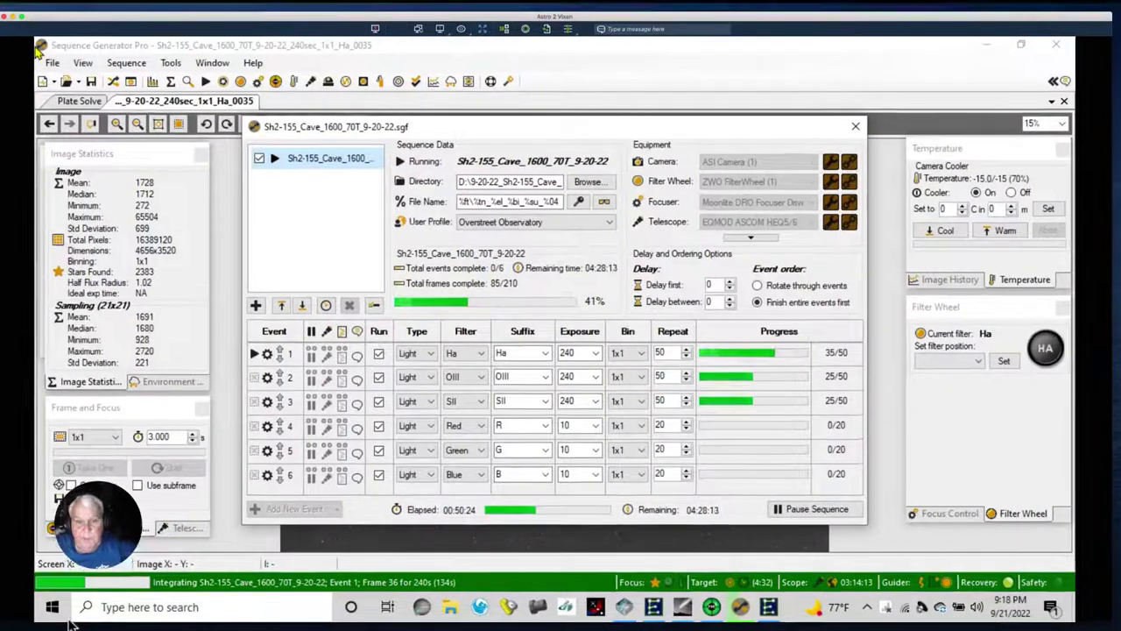
key(ctrl+Left)
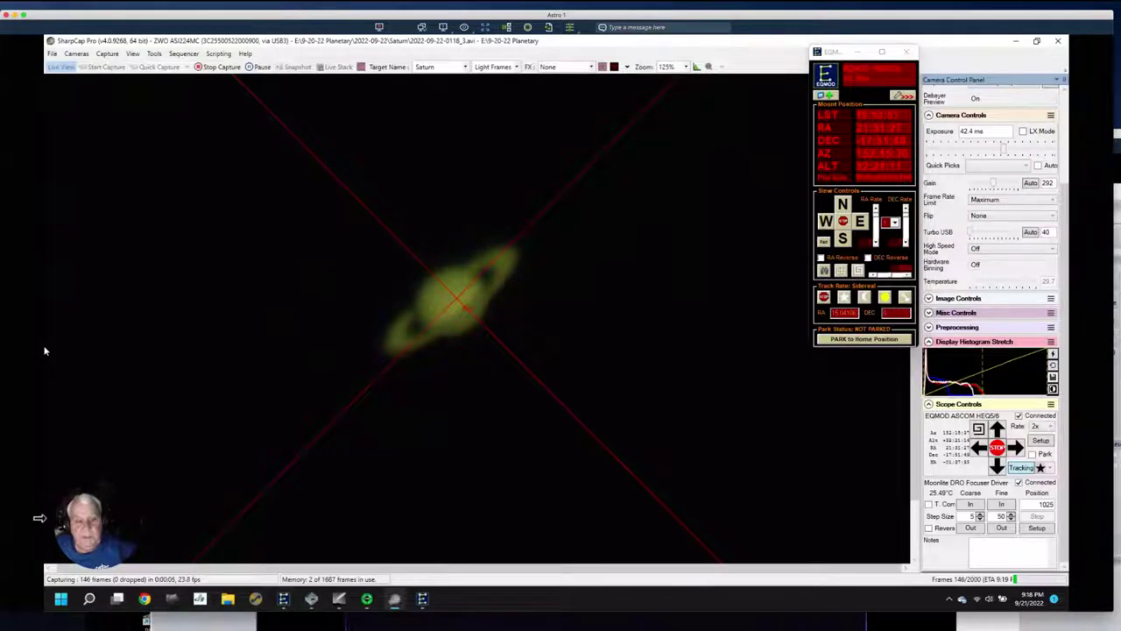
Step: Reduce the Astro 1 window and bring the Astro 4 Workstation desktop with the RegiStax image to full size
click(24, 17)
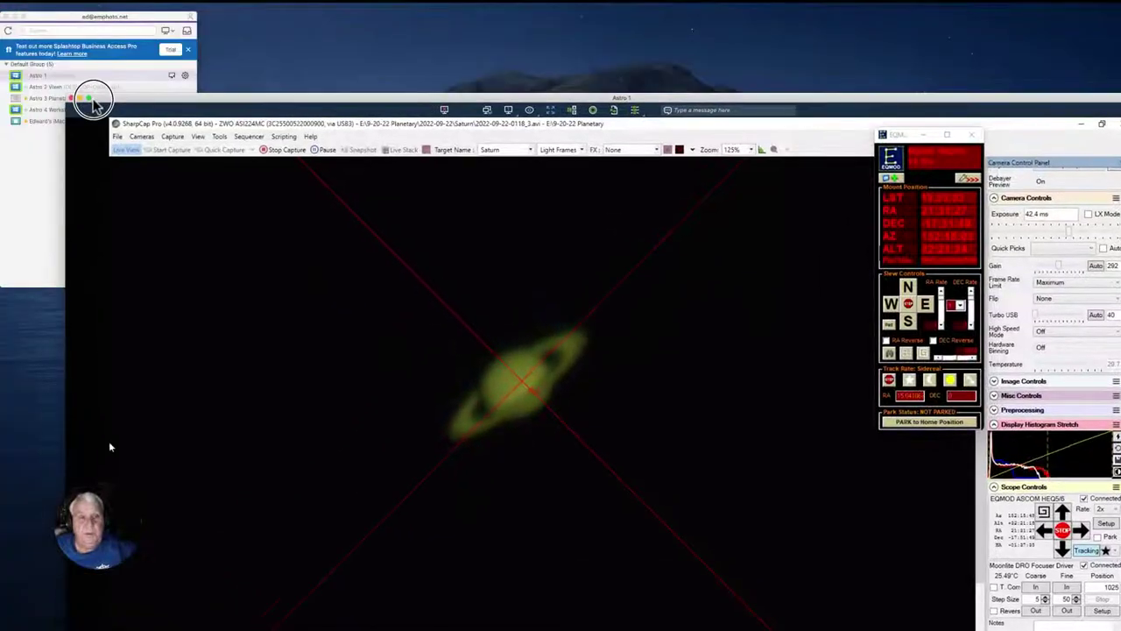
click(26, 114)
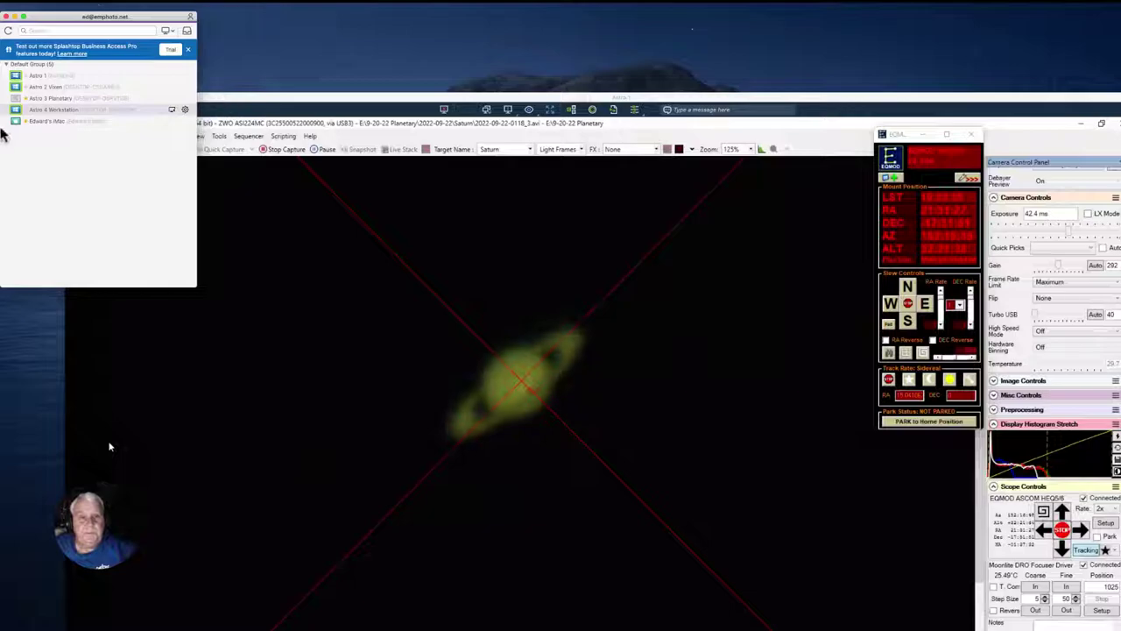
double_click(54, 114)
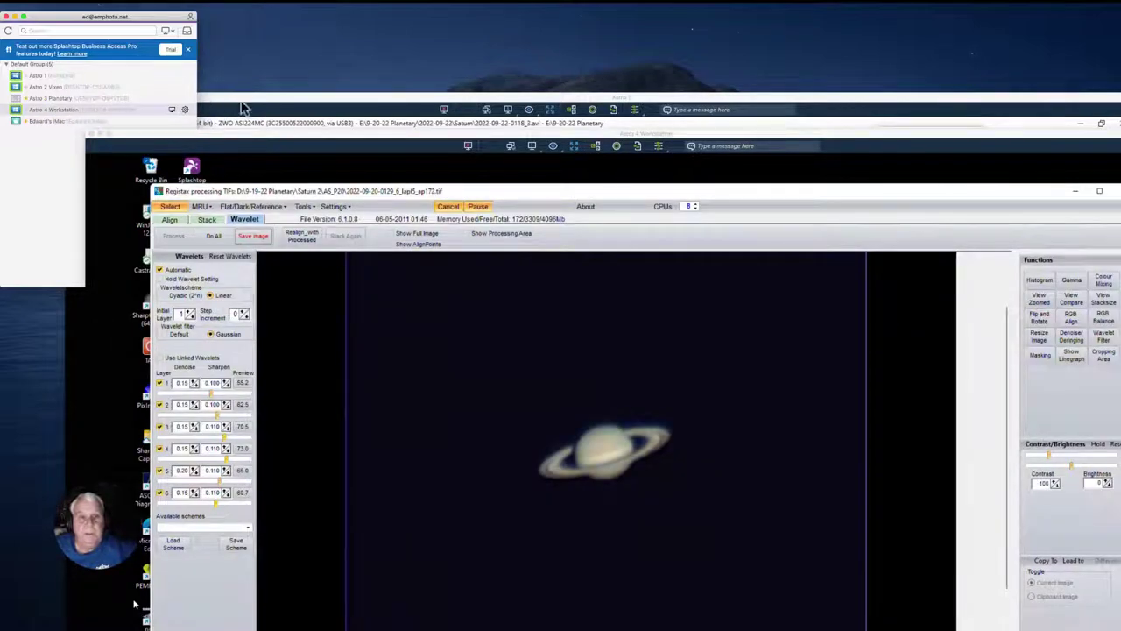
drag(243, 107, 171, 15)
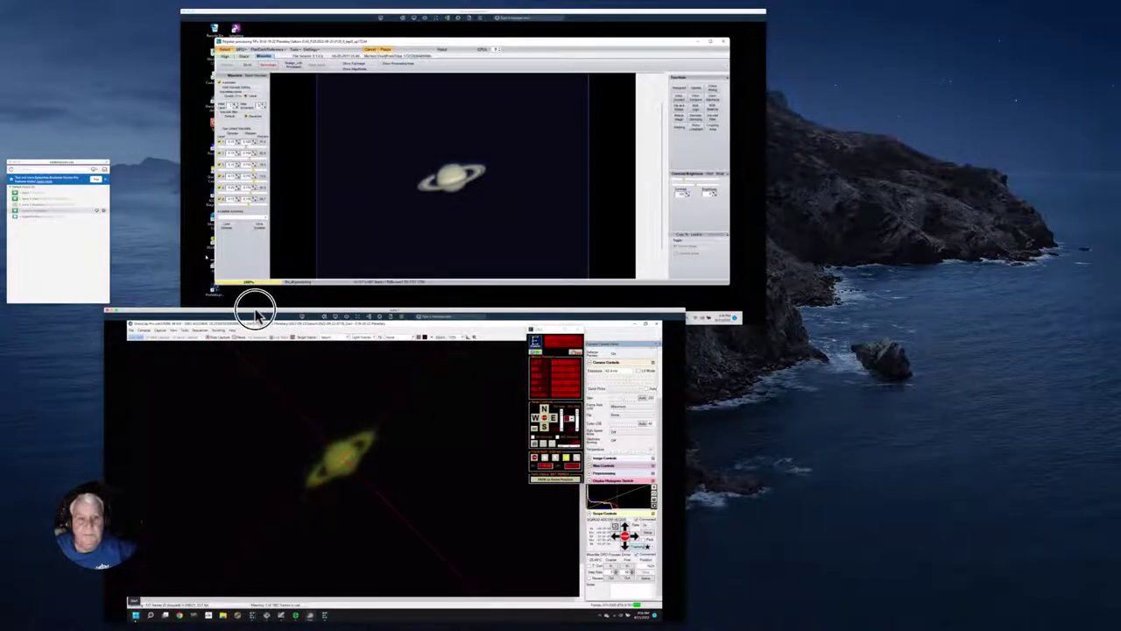
click(254, 311)
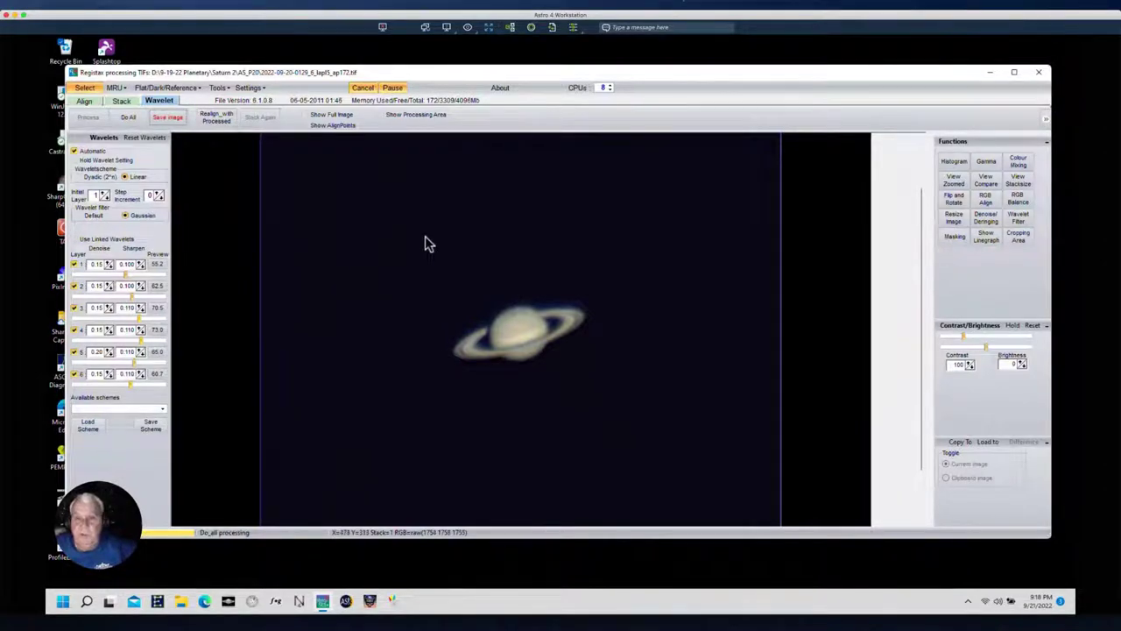
Step: Minimize RegiStax and launch WinJUPOS on the Astro 4 Workstation
click(991, 73)
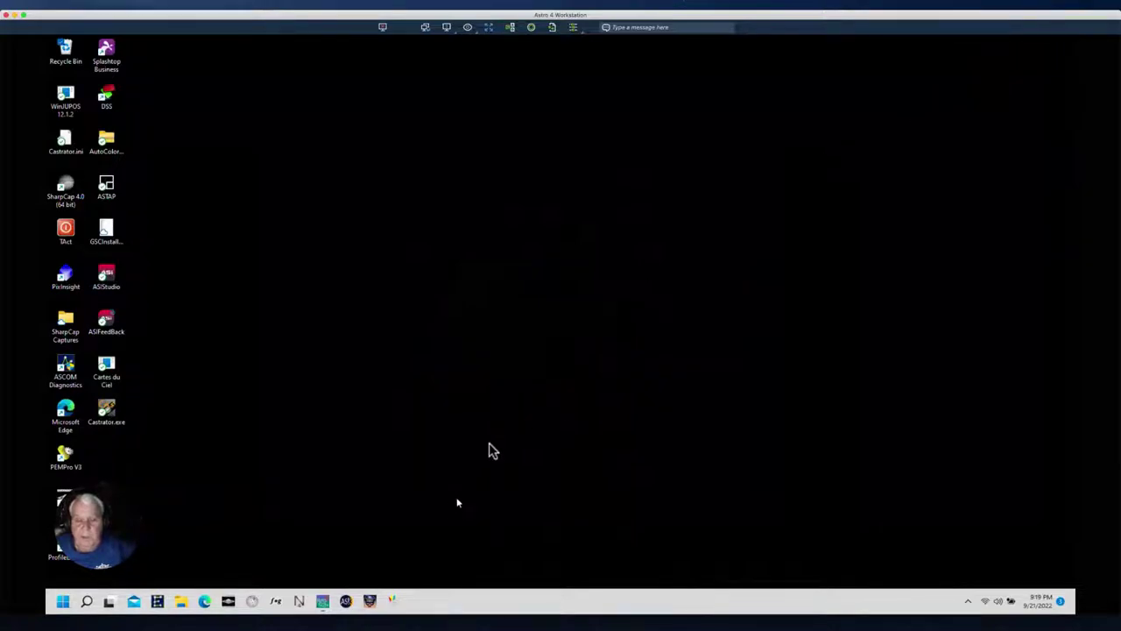
click(252, 601)
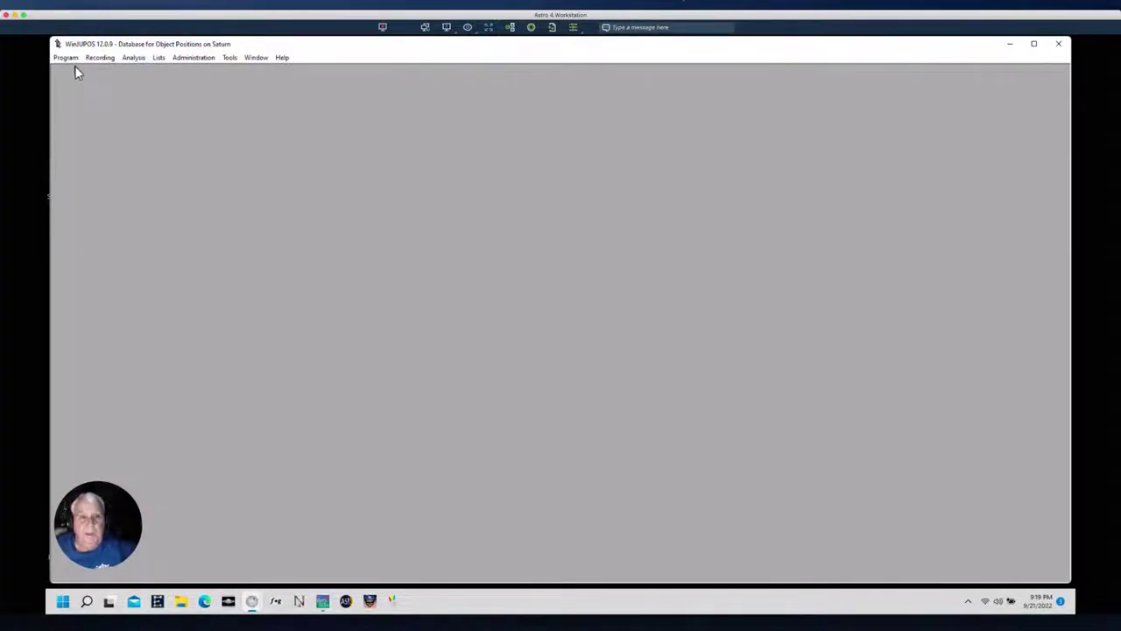
Step: Switch the celestial body to Jupiter and back to Saturn
click(65, 58)
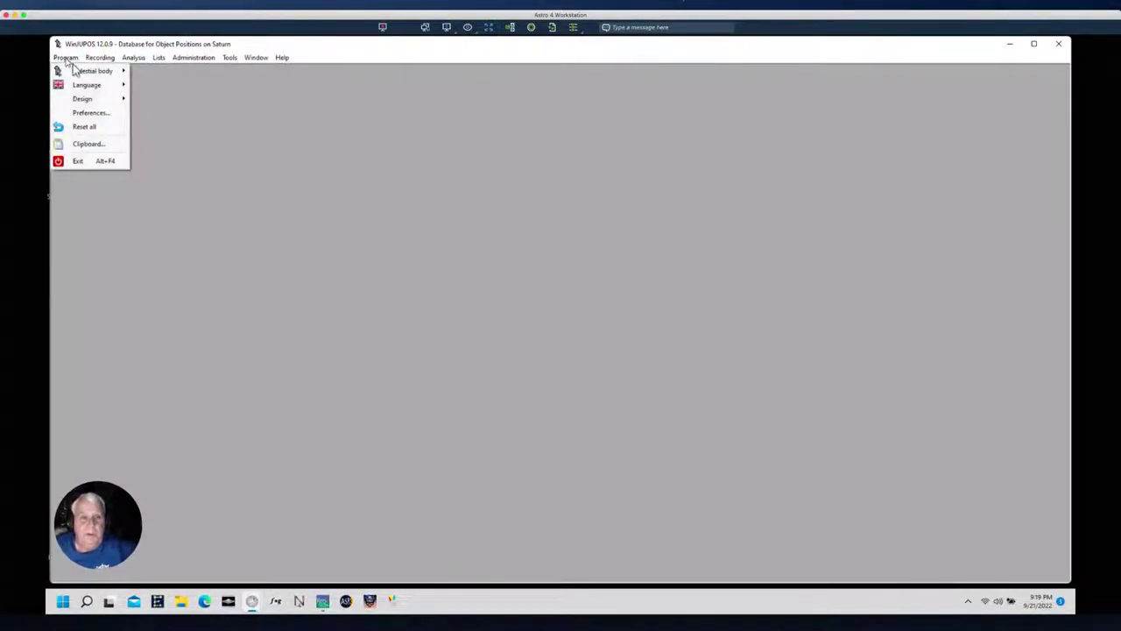
mouse_move(80, 76)
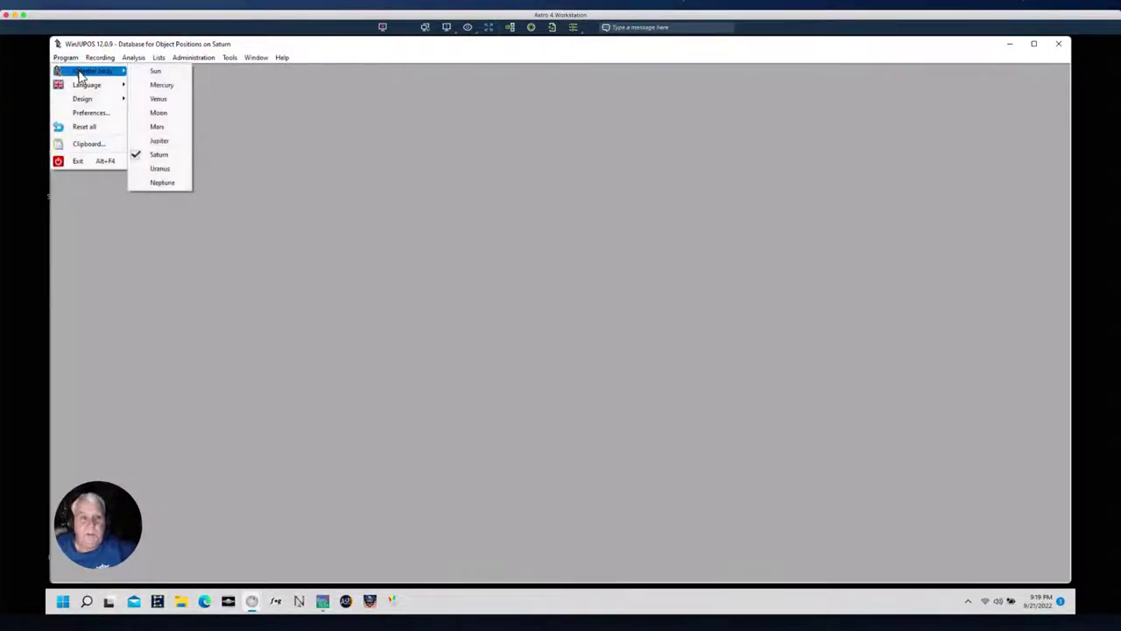
click(158, 142)
click(65, 57)
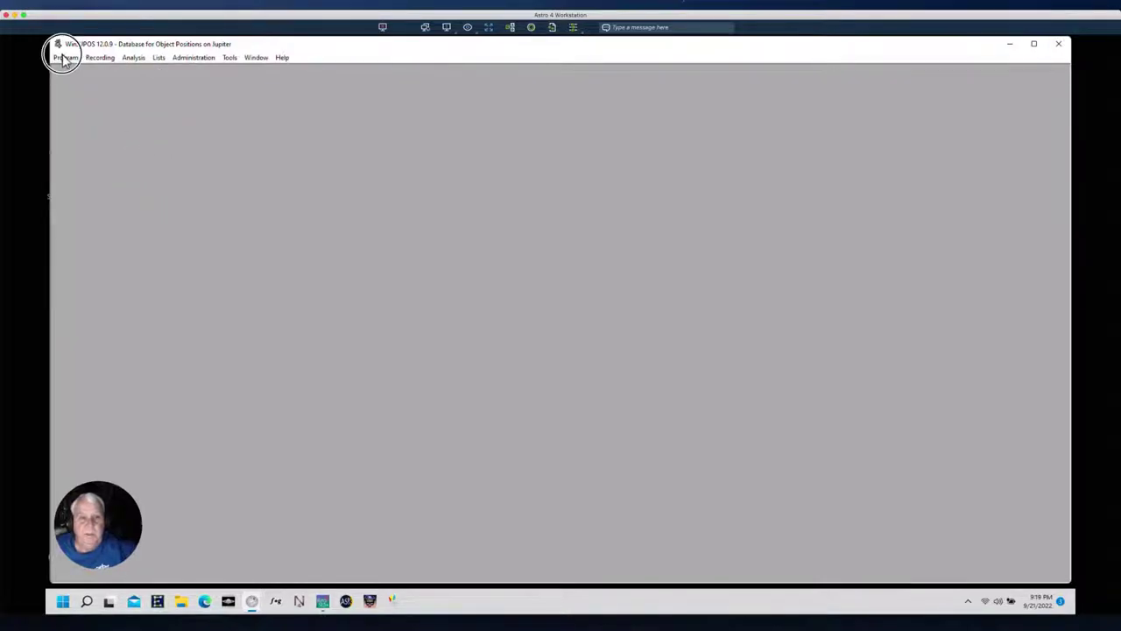
mouse_move(83, 74)
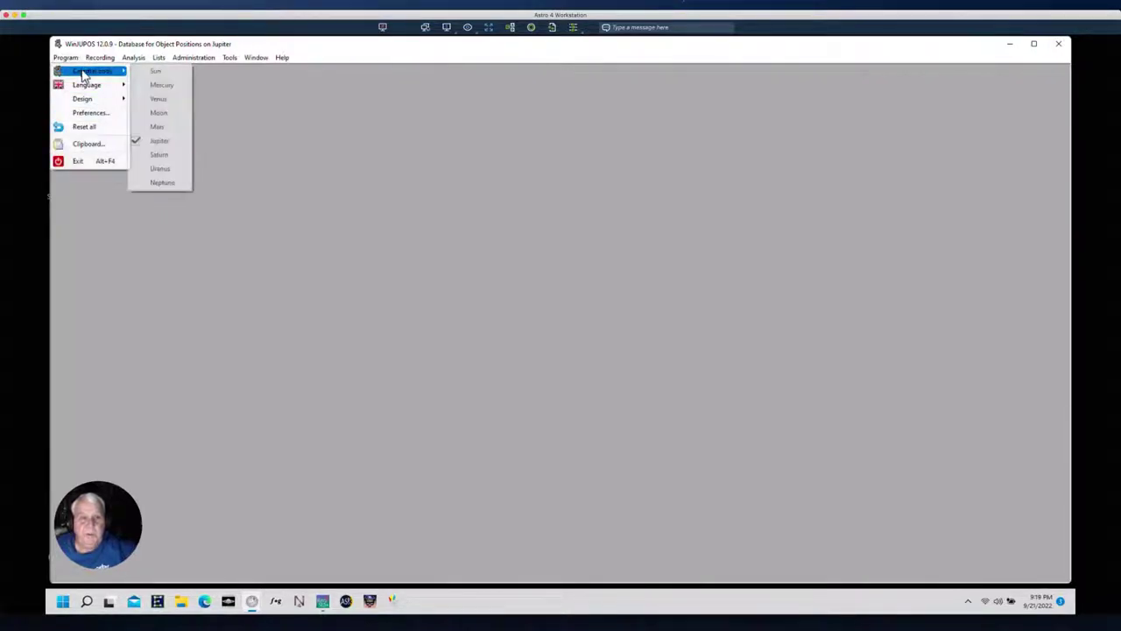
click(154, 158)
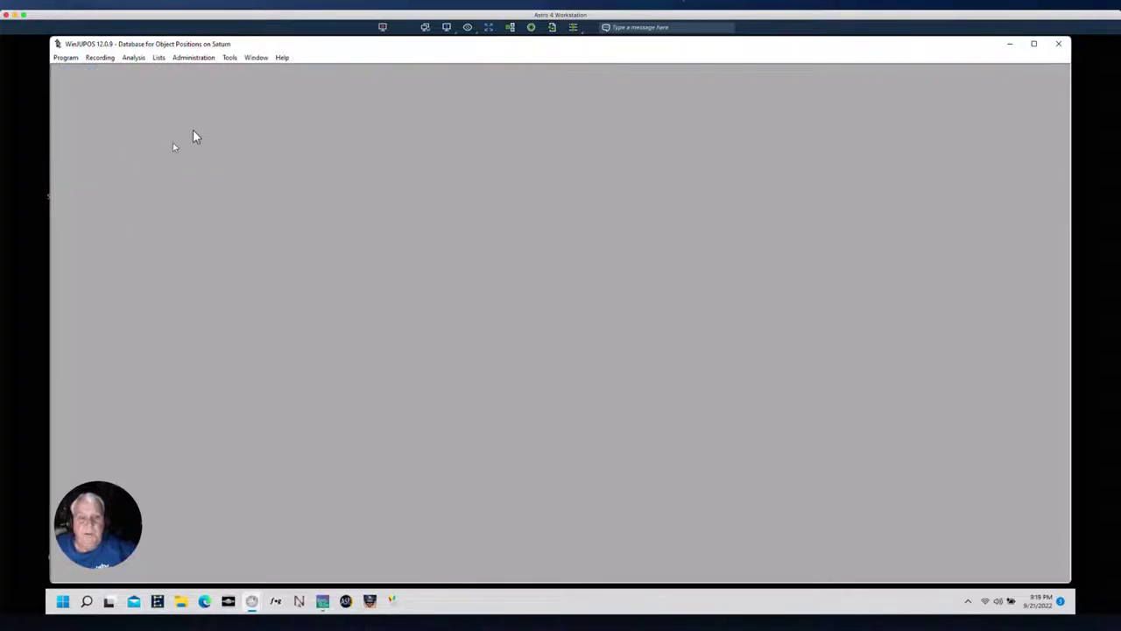
Step: Open the ephemerides for Saturn and set them to real time
click(230, 57)
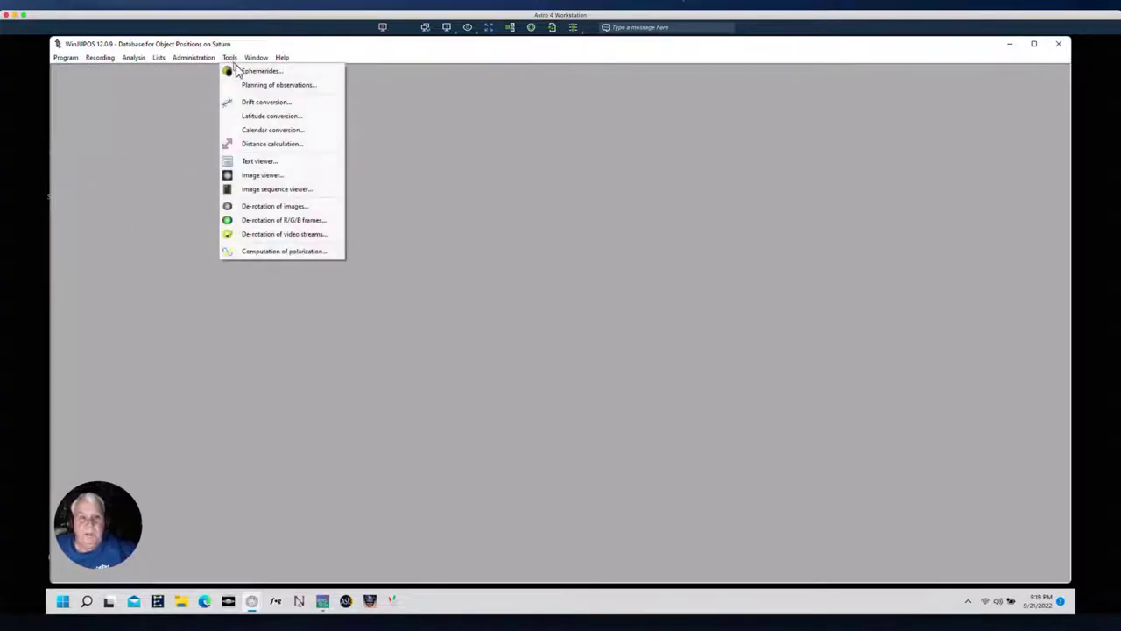
click(247, 71)
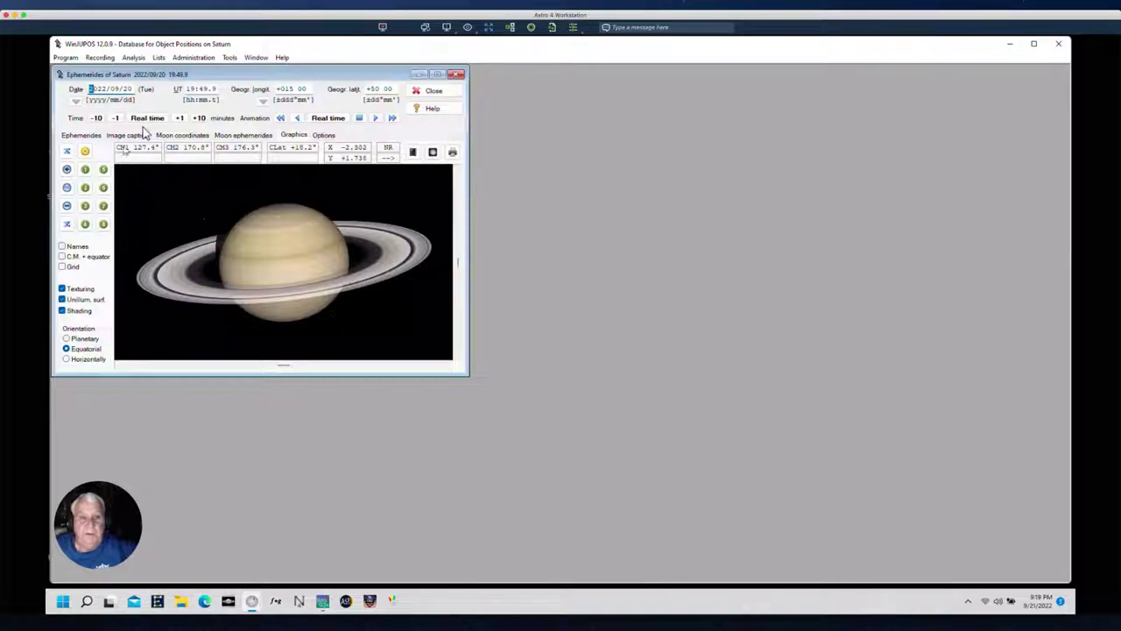
click(148, 117)
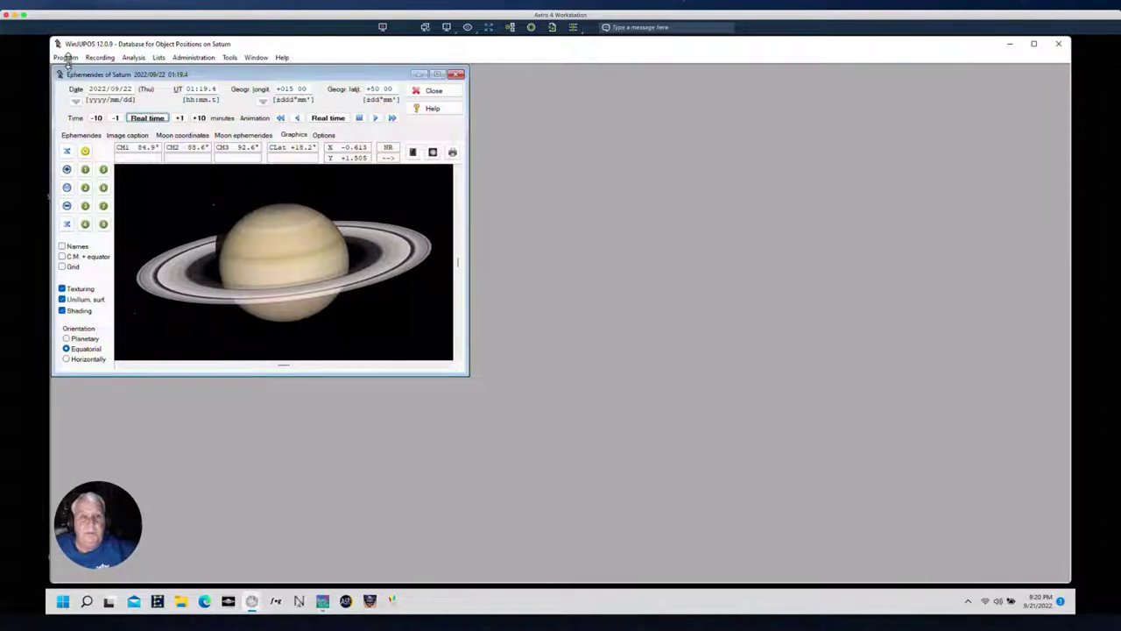
Step: Change the celestial body of the WinJUPOS database to Jupiter
click(65, 57)
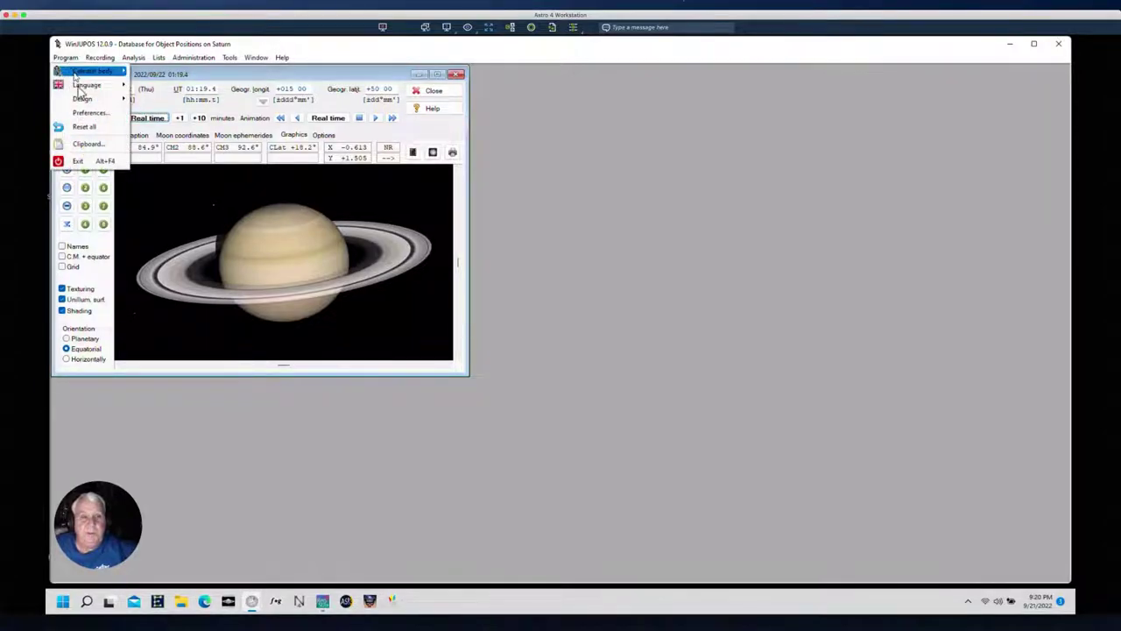
mouse_move(88, 75)
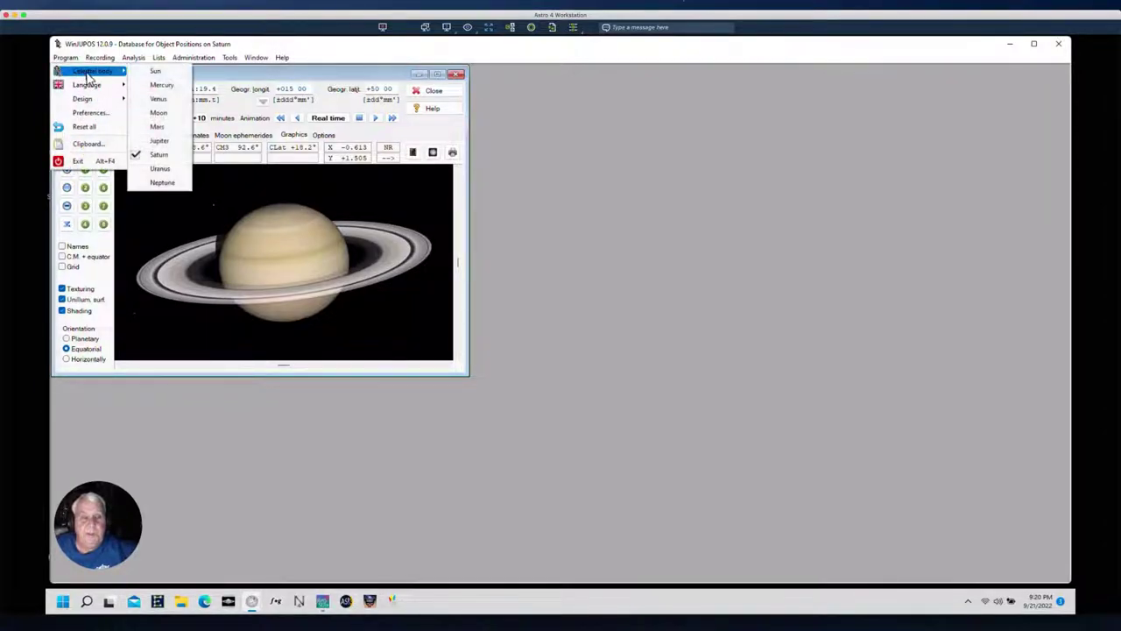
click(159, 140)
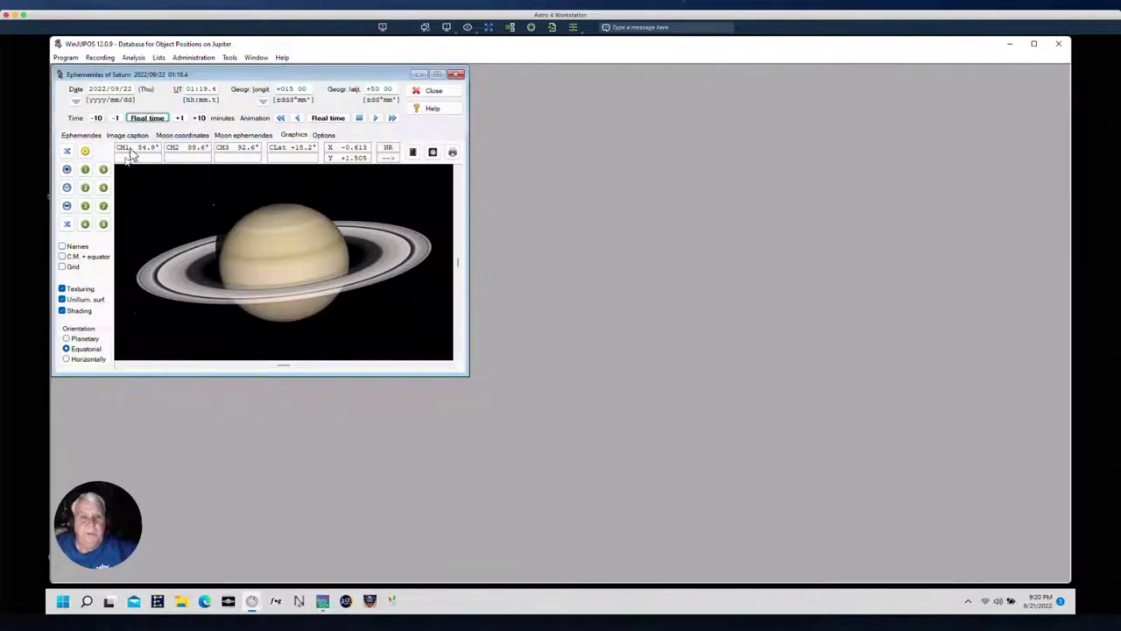
click(69, 57)
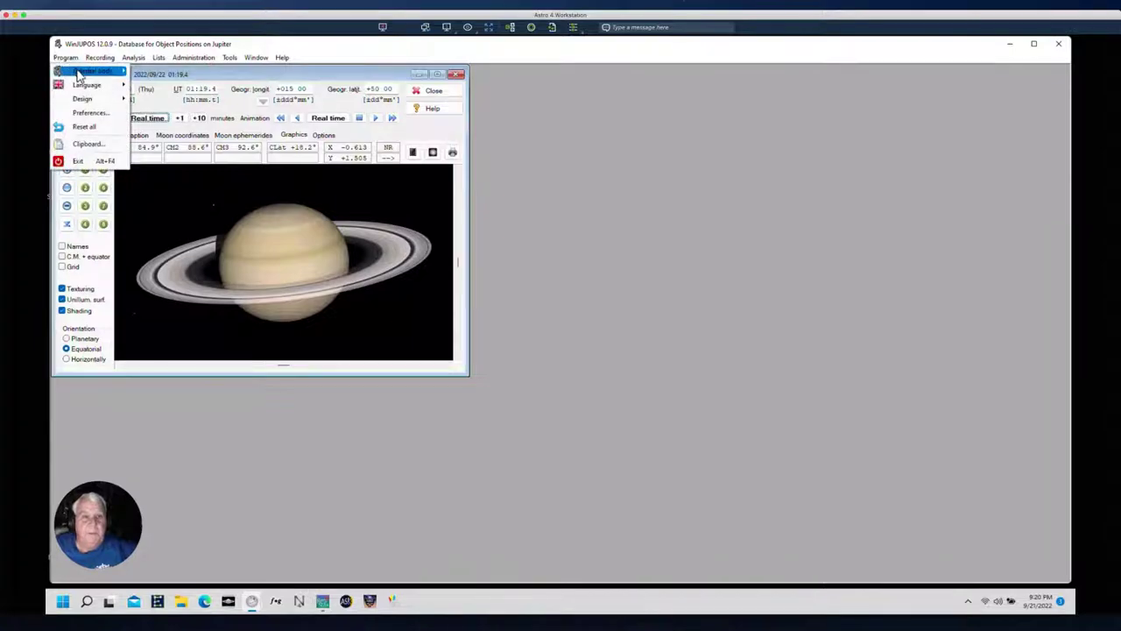
mouse_move(88, 71)
click(140, 145)
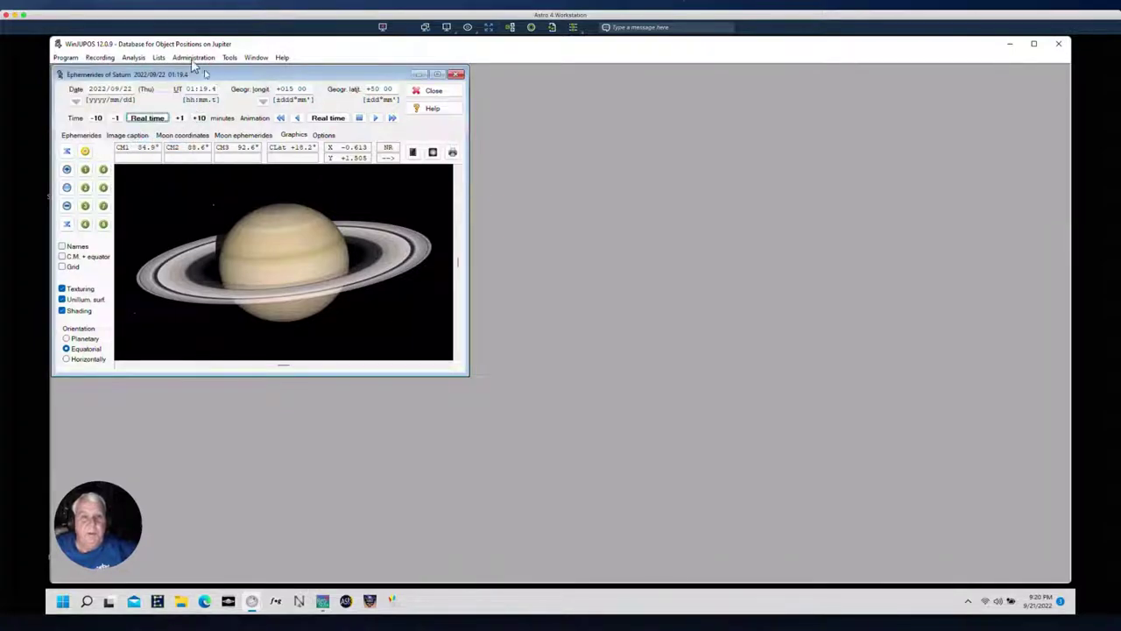
Step: Open the ephemerides for Jupiter at real time and advance the simulated view by 20 minutes
click(229, 57)
click(253, 70)
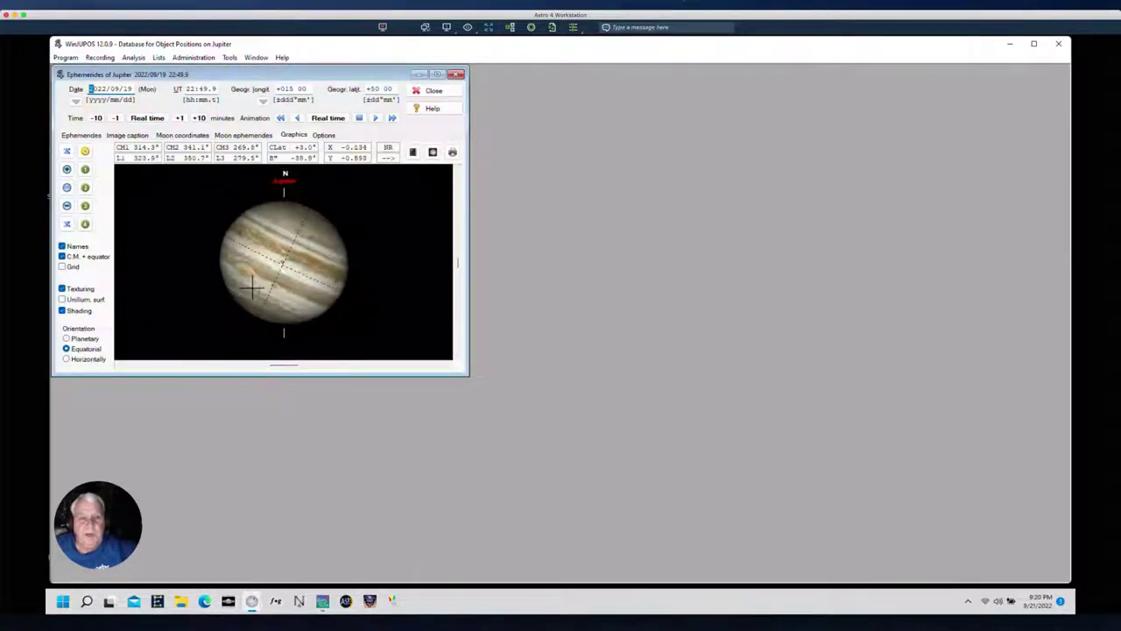
click(149, 119)
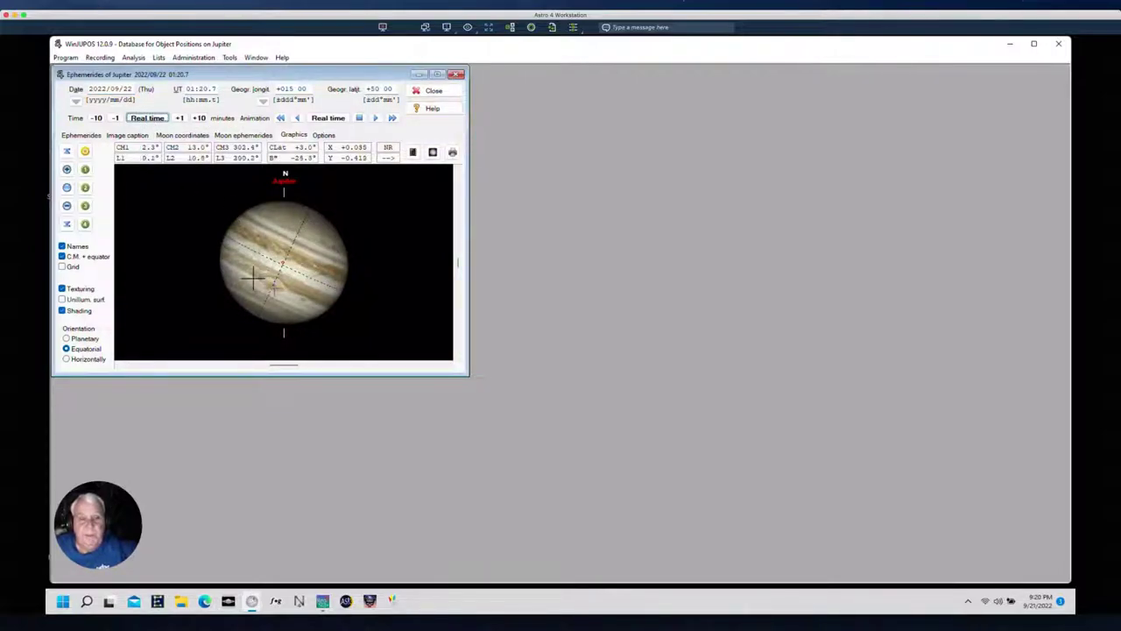
click(199, 119)
click(199, 119)
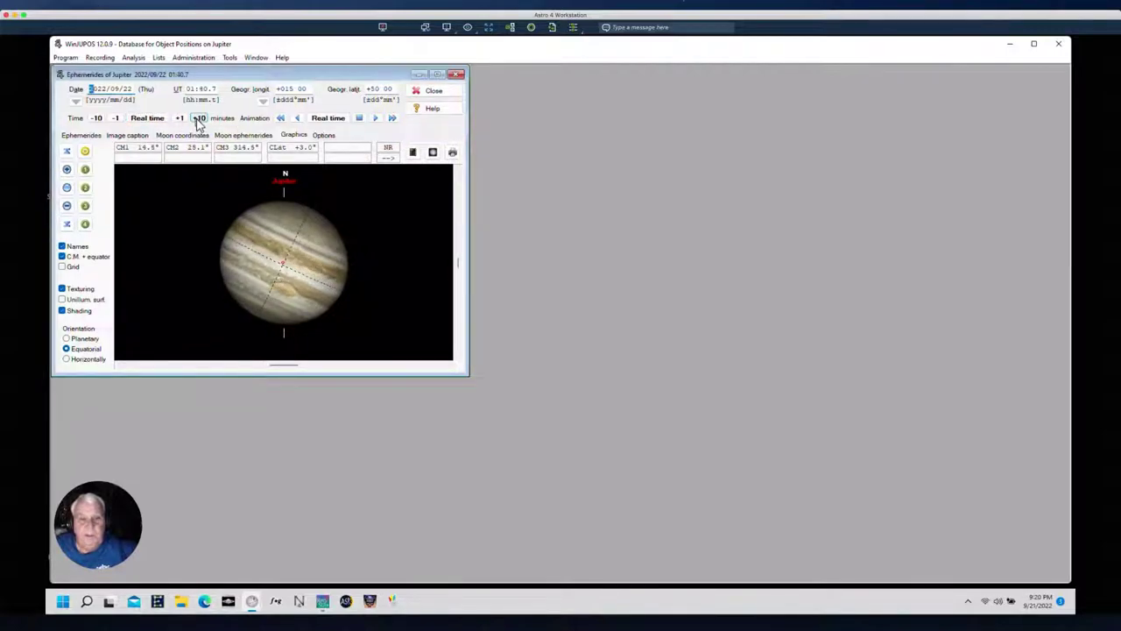
Step: Advance the simulated Jupiter view in 10-minute steps to 02:30.7 UT
click(199, 120)
click(199, 119)
click(199, 119)
click(199, 119)
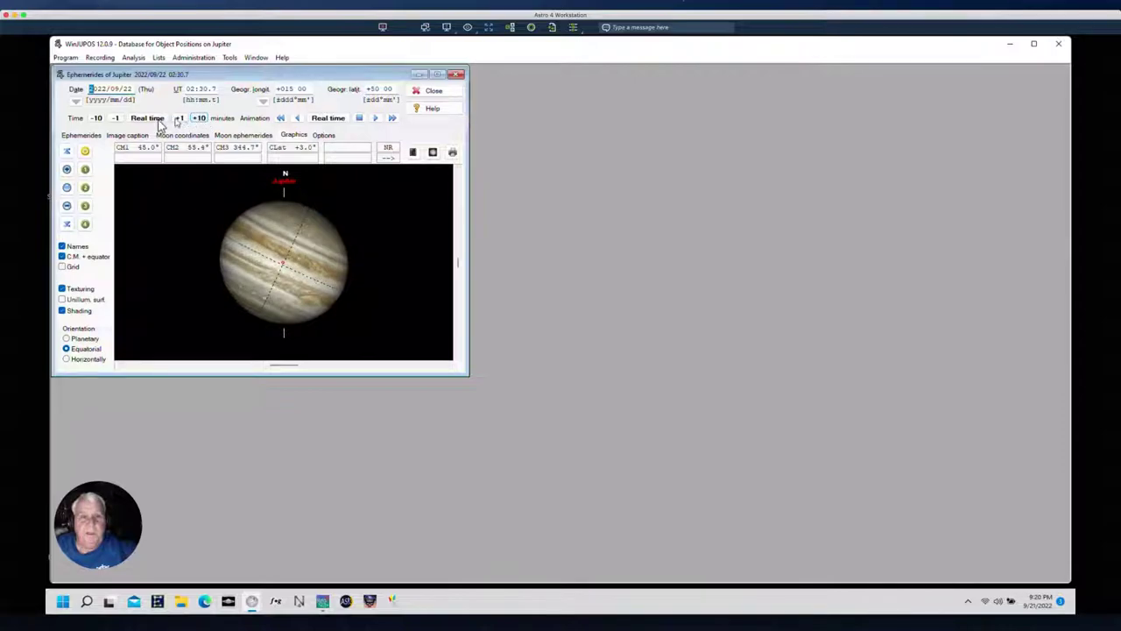
Step: Step the simulated Jupiter view back in 10-minute increments to 01:20.7 UT, and return the ephemerides to real time
click(96, 119)
click(96, 119)
click(97, 119)
click(96, 119)
click(96, 119)
click(97, 119)
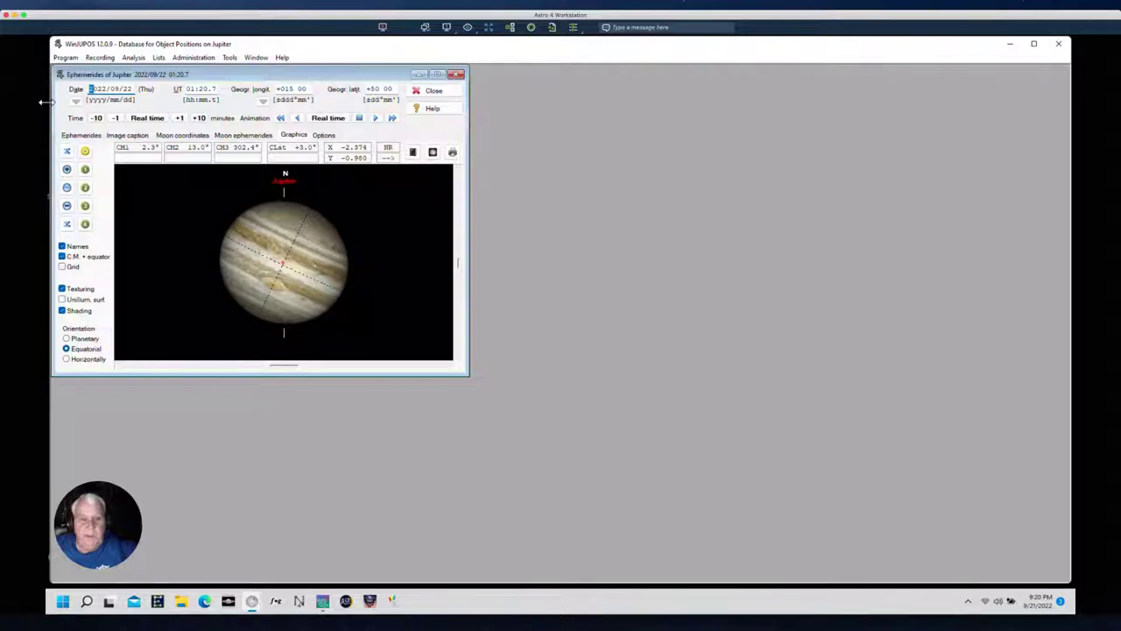
click(145, 120)
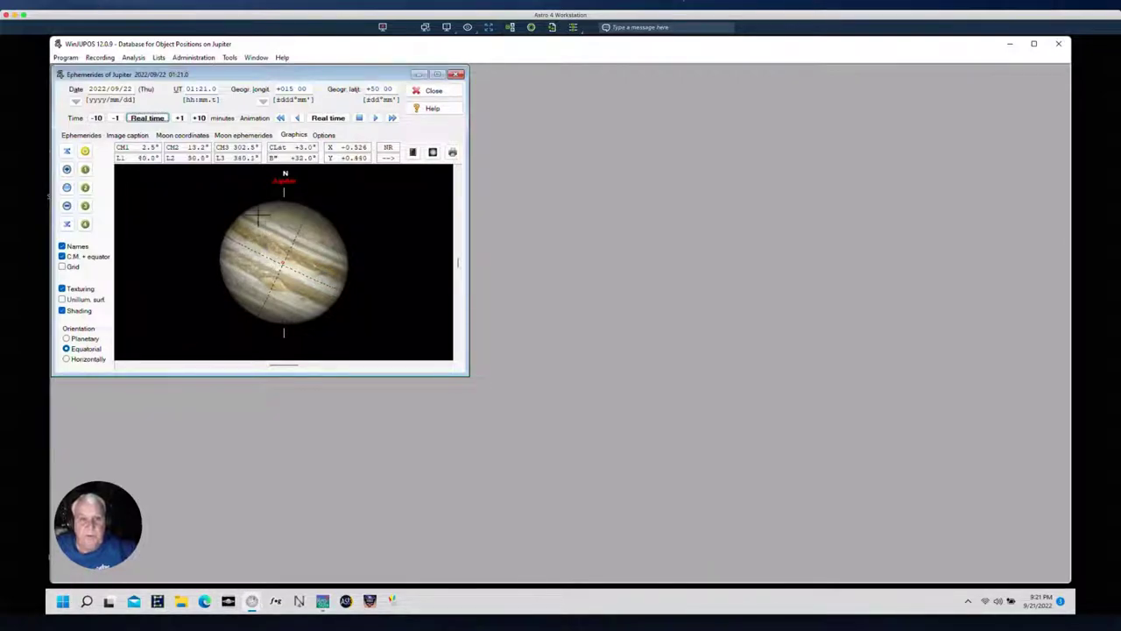
click(228, 58)
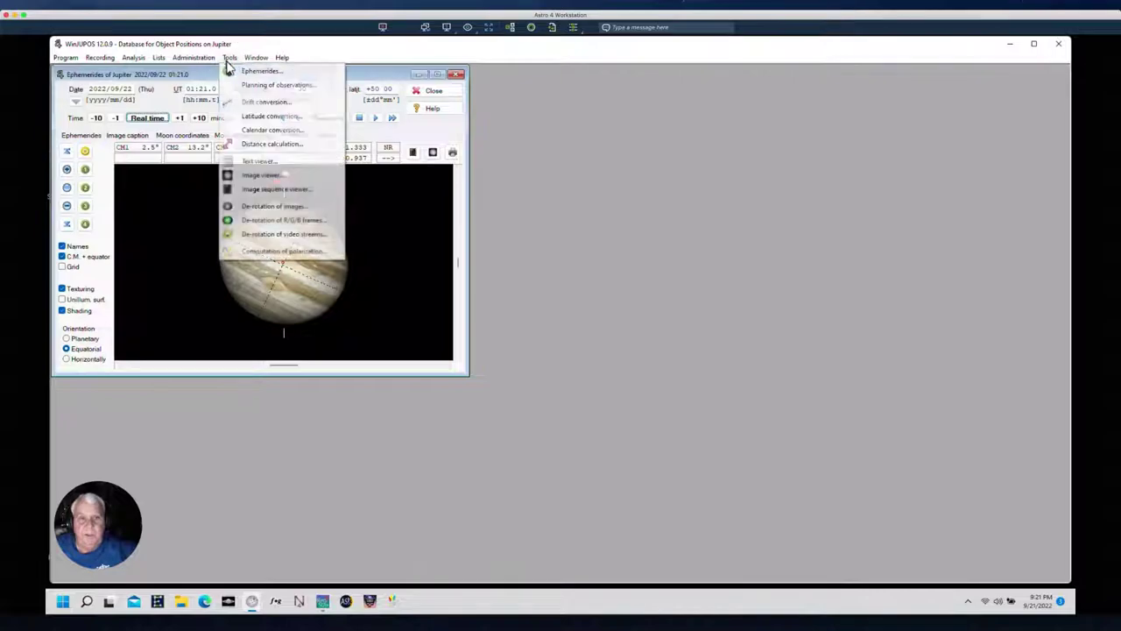
click(522, 152)
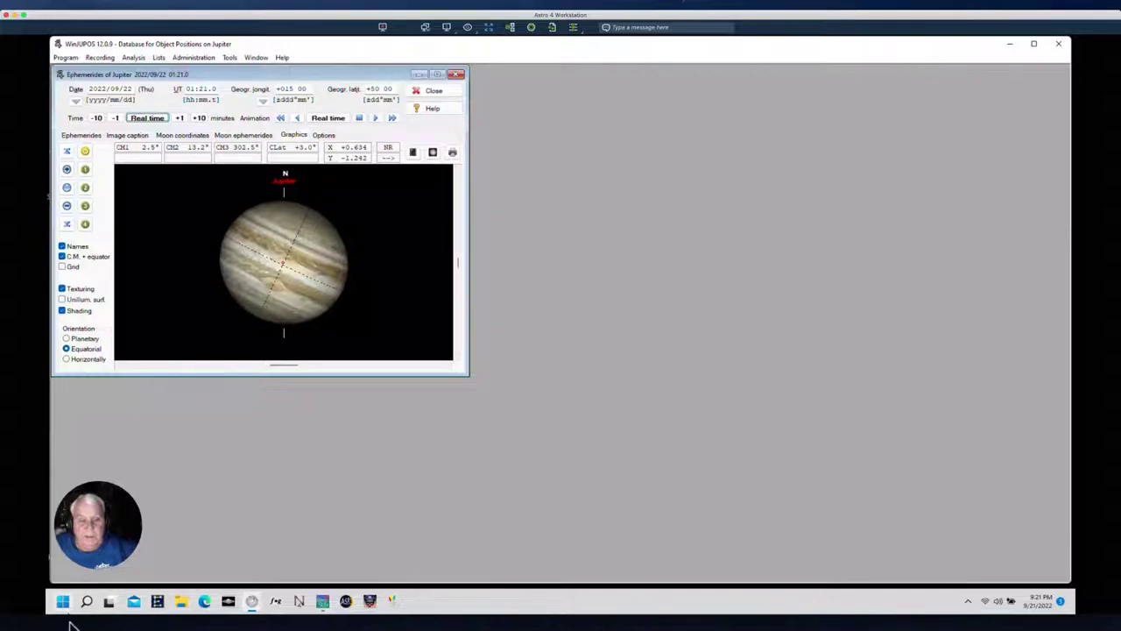
Step: Switch to SharpCap on the Astro 1 remote desktop and cancel the running Saturn capture sequence
key(ctrl+Left)
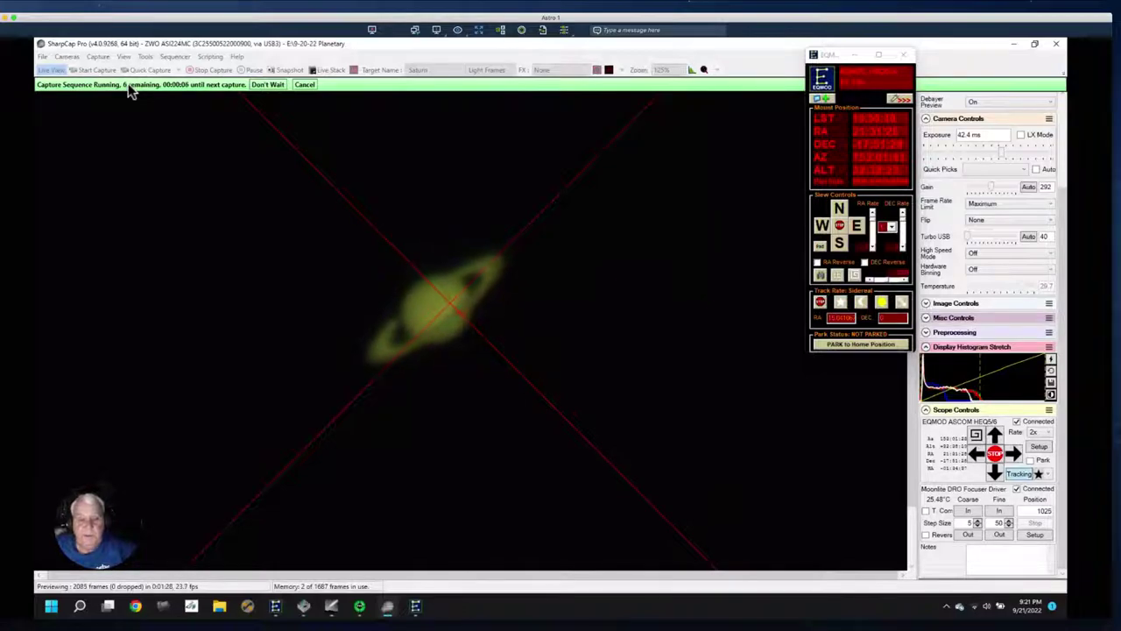
click(304, 85)
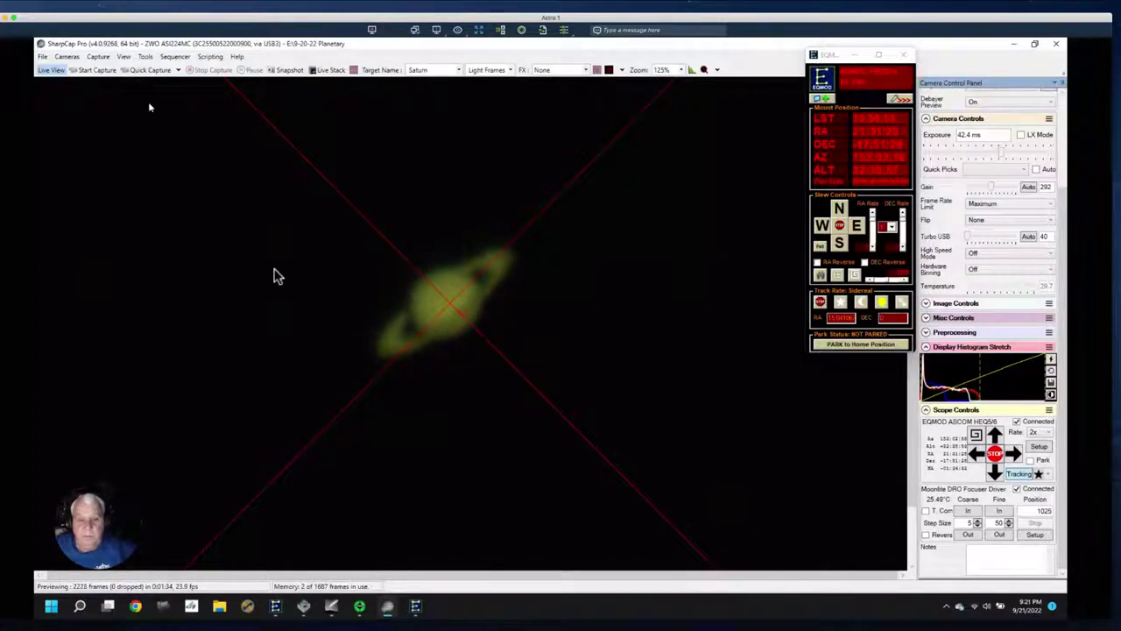
Step: Switch to Cartes du Ciel and locate Jupiter on the sky chart from the recent searches
click(329, 609)
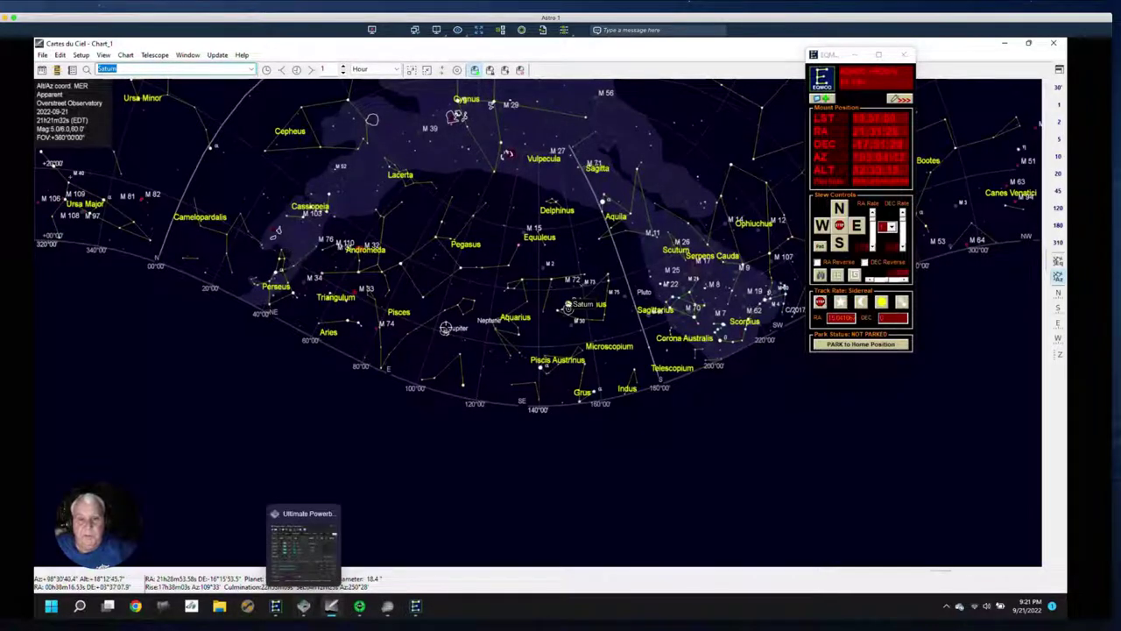
click(253, 71)
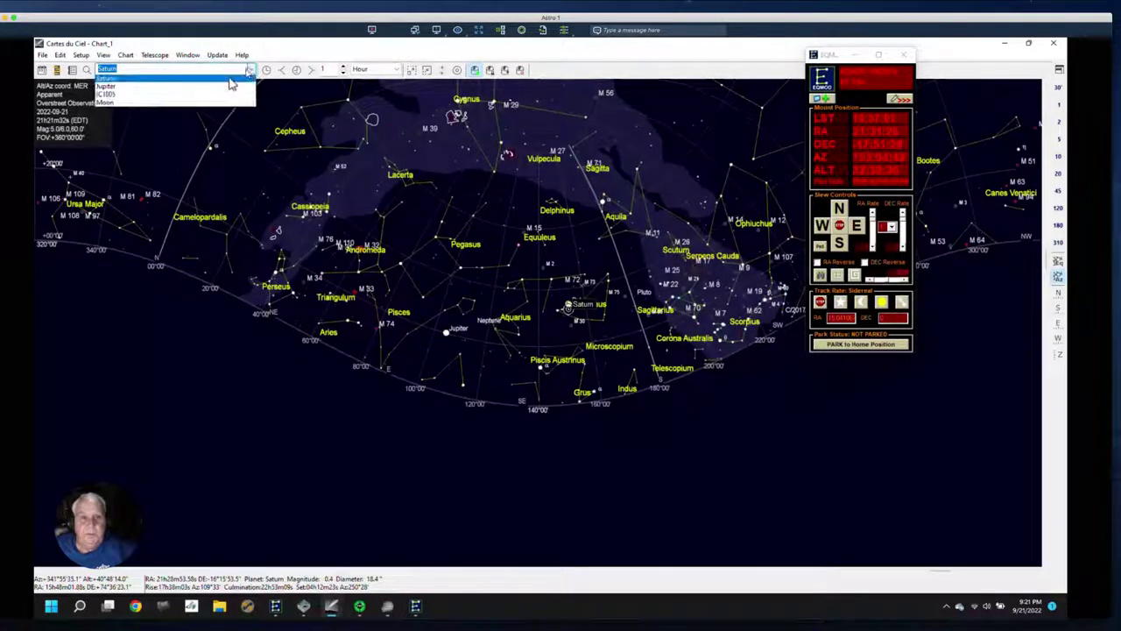
click(103, 83)
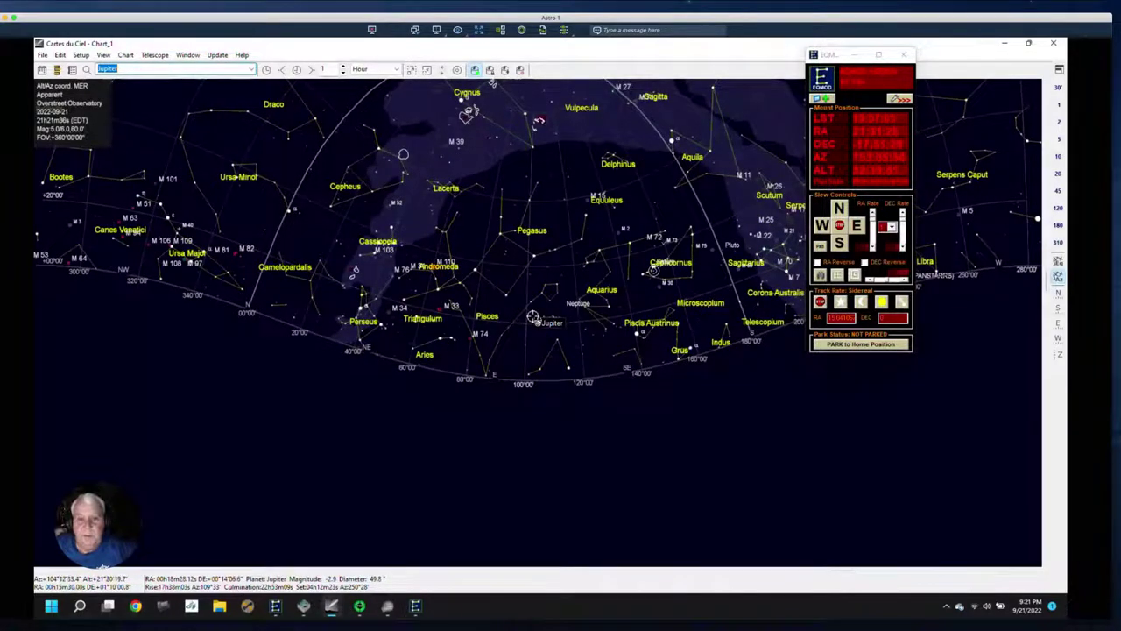
Step: Switch to PHD2, clear the guiding history graph and stop guiding
click(360, 606)
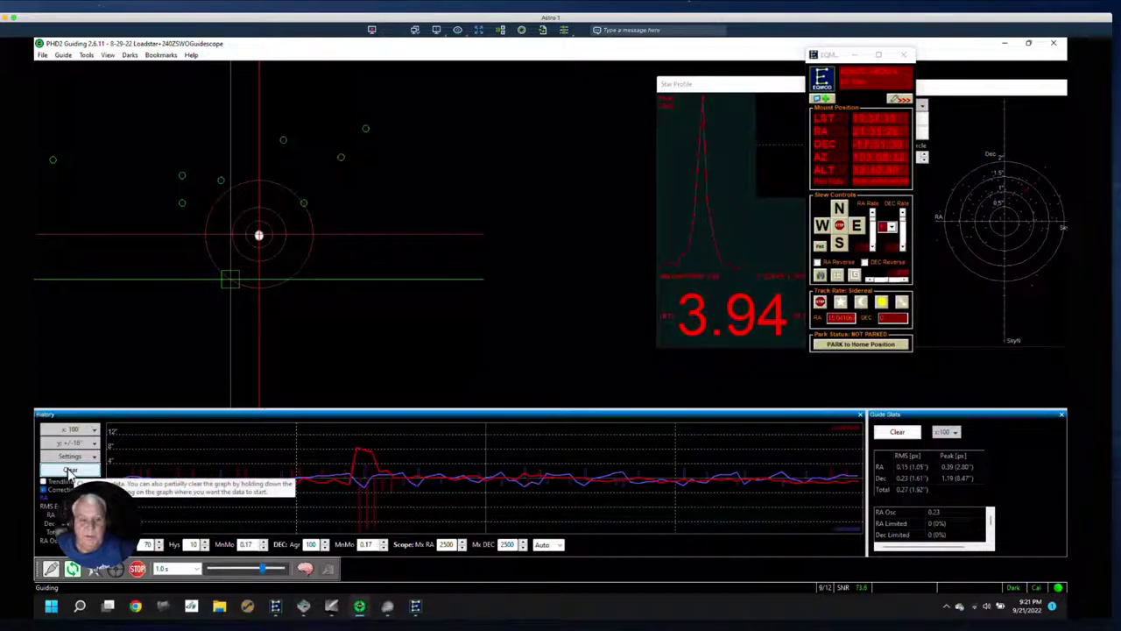
click(70, 471)
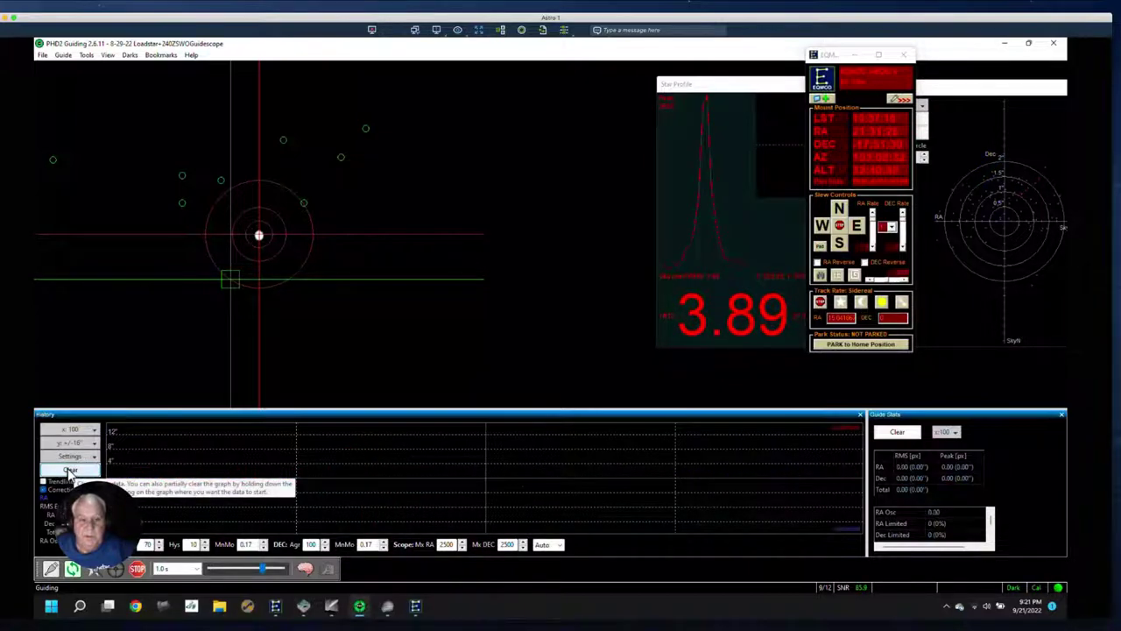
click(138, 568)
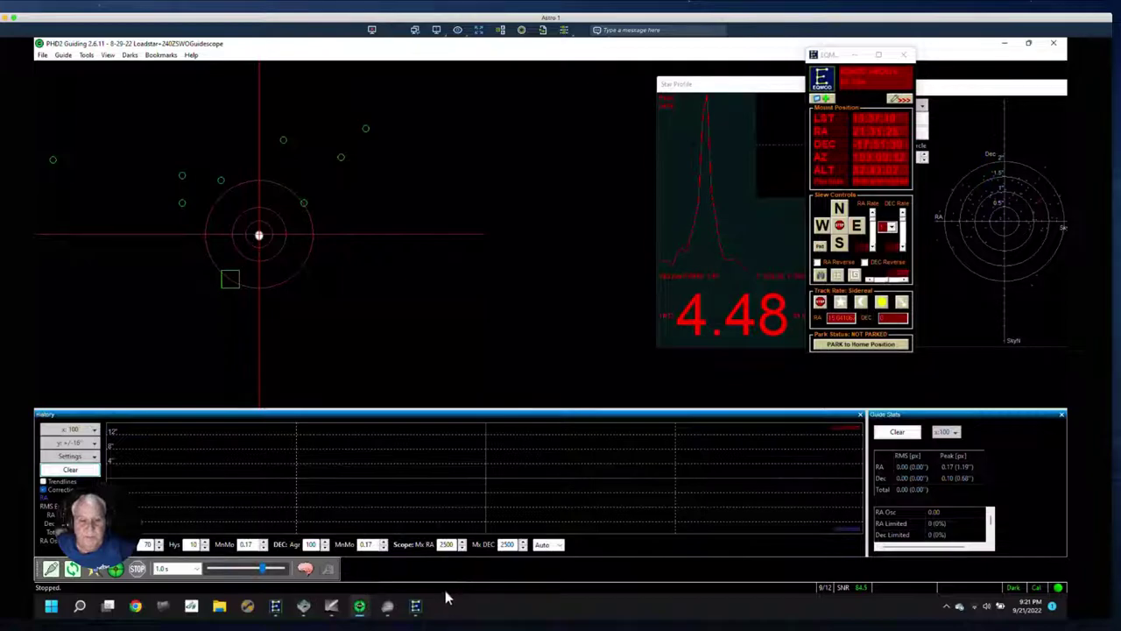
Step: Return to Cartes du Ciel, slew the telescope to Jupiter, and watch the mount in the Reolink live view
mouse_move(381, 616)
click(331, 611)
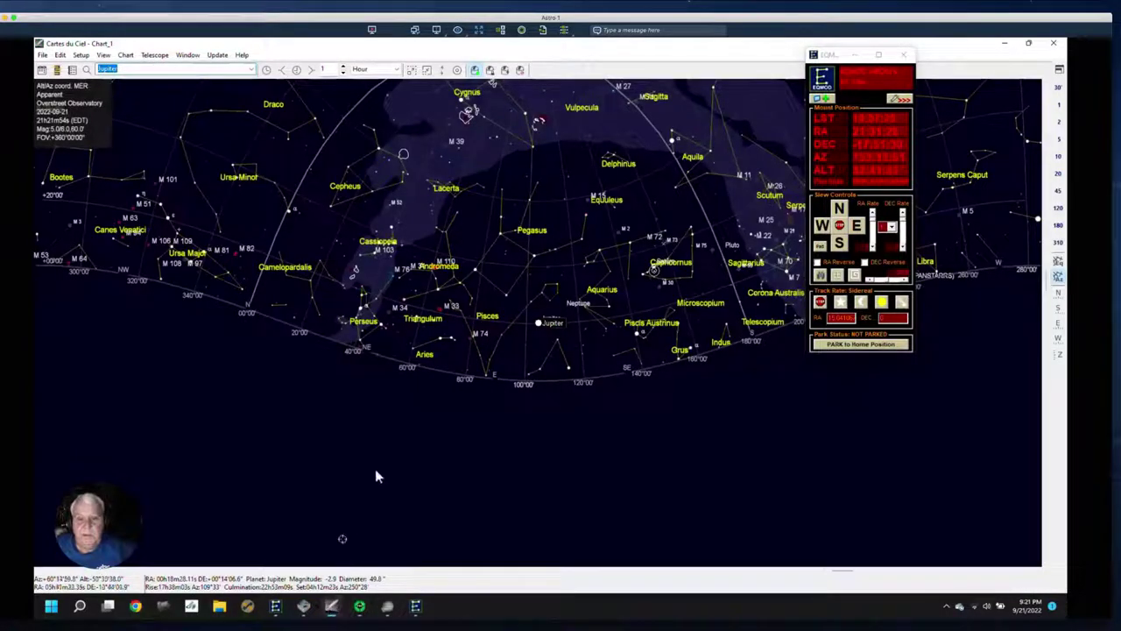
click(506, 73)
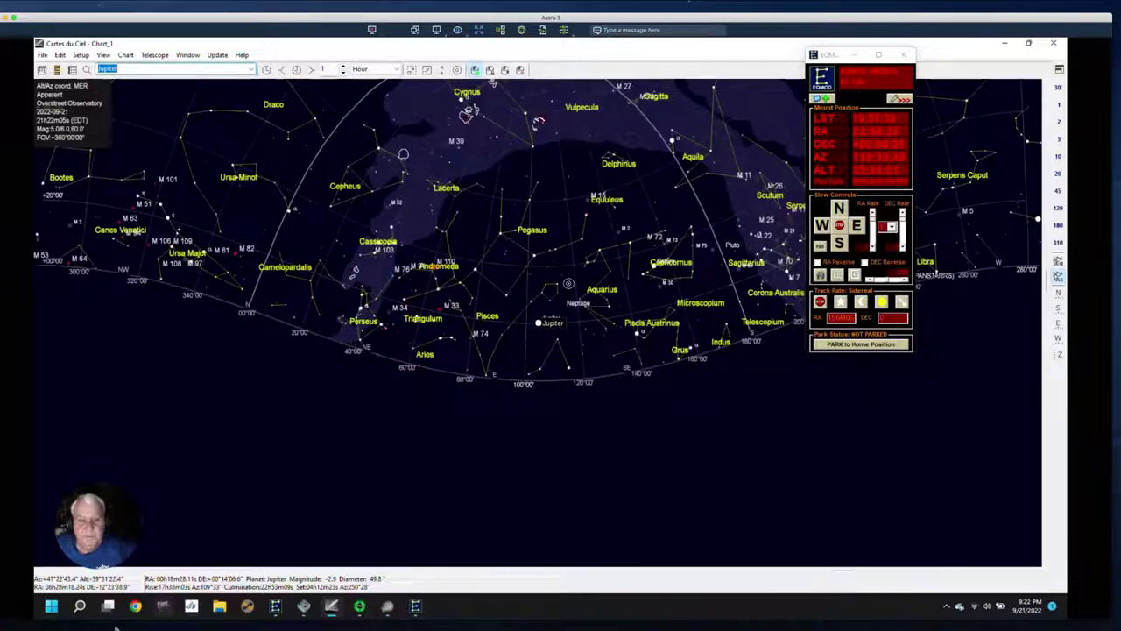
key(super+Tab)
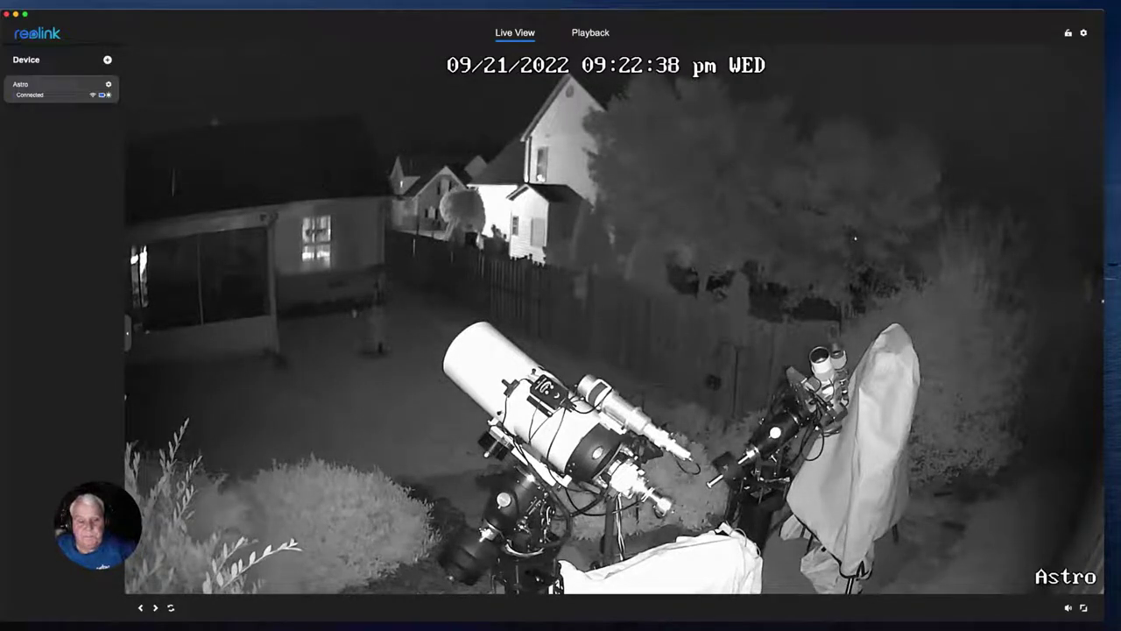
key(ctrl+Right)
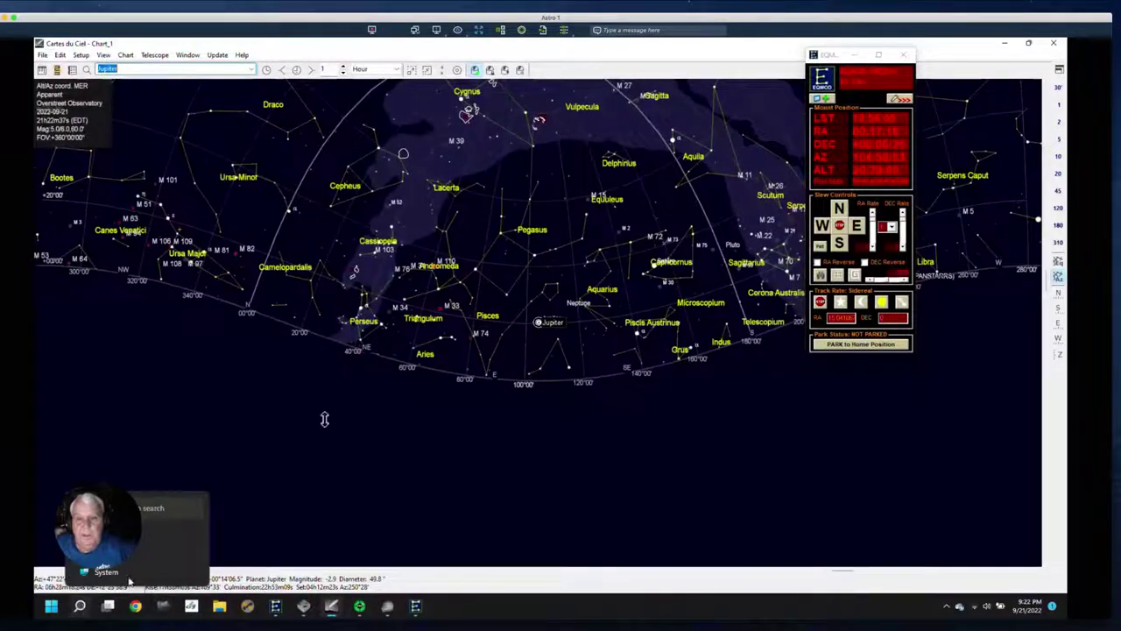
Step: Start looping guide camera exposures in PHD2, and check the SharpCap live view for Jupiter
click(360, 606)
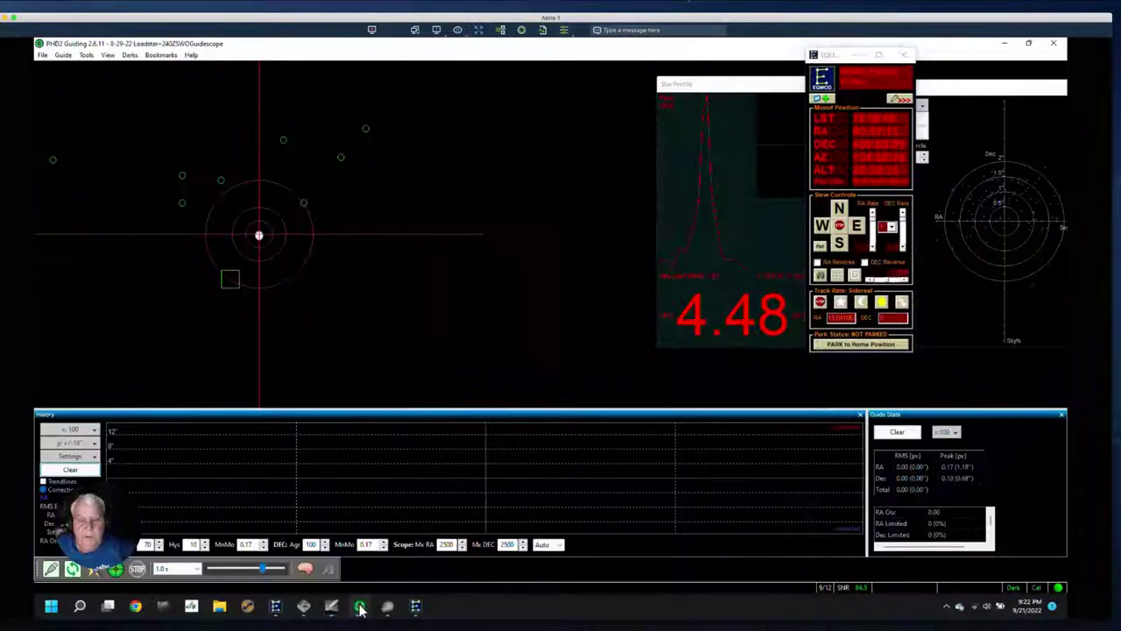
click(75, 570)
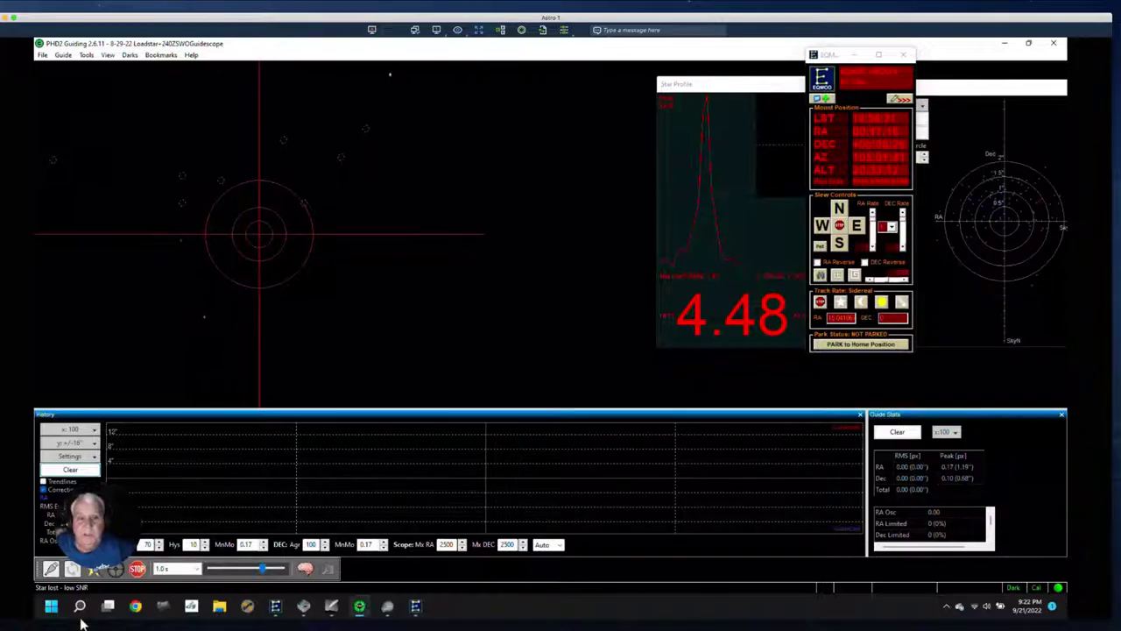
shift+click(53, 569)
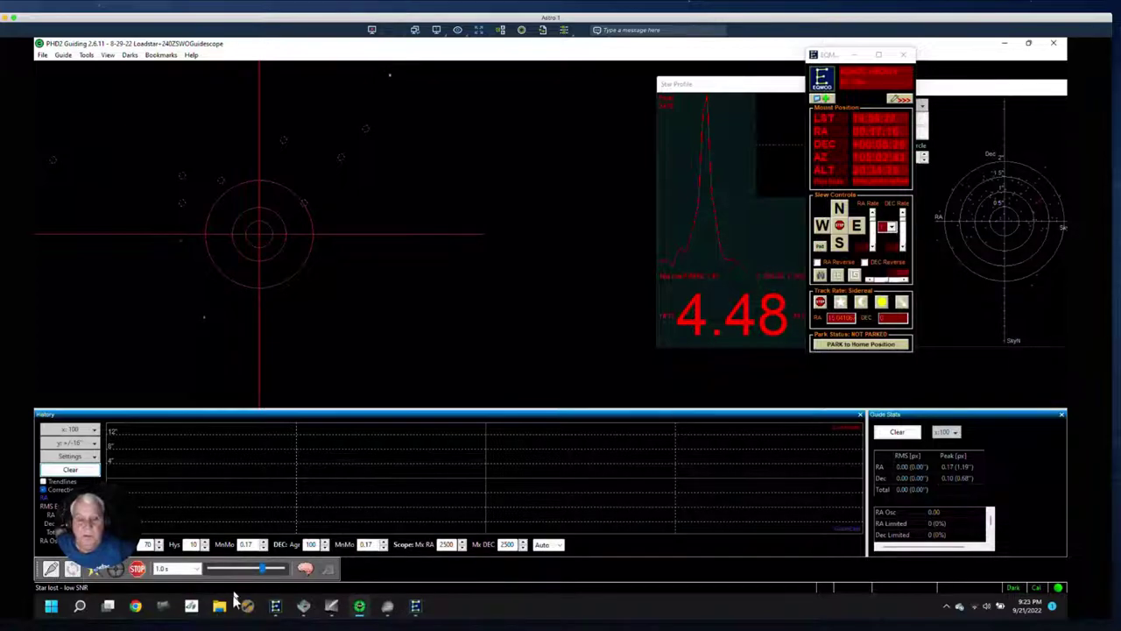
click(388, 607)
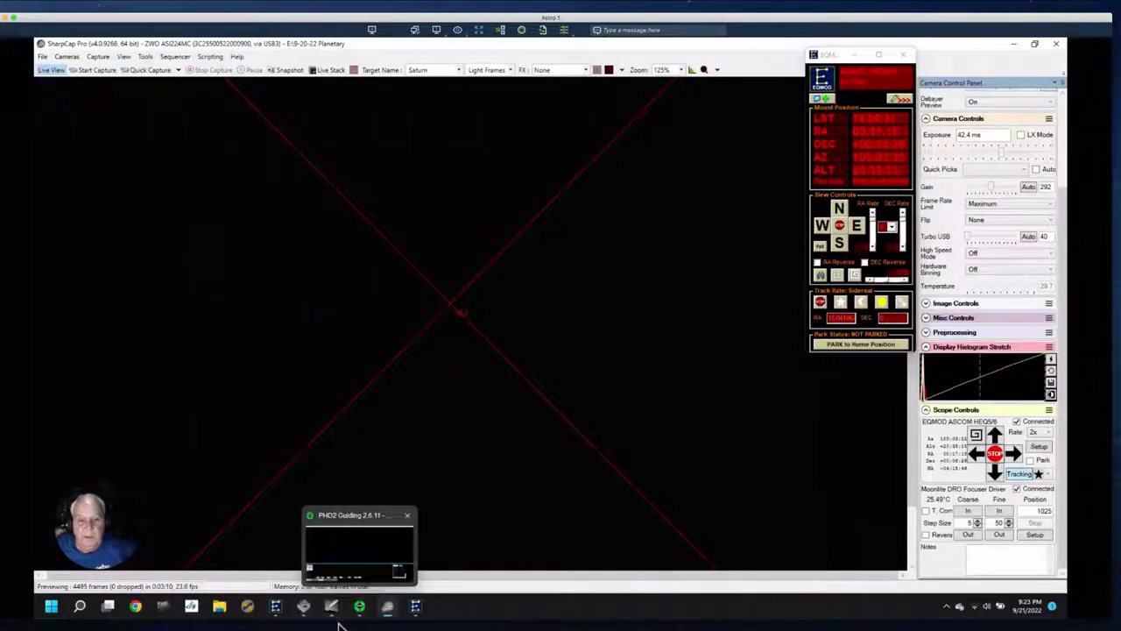
Step: Return to Cartes du Ciel, locate Saturn from the recent searches, and slew the telescope to it
click(333, 613)
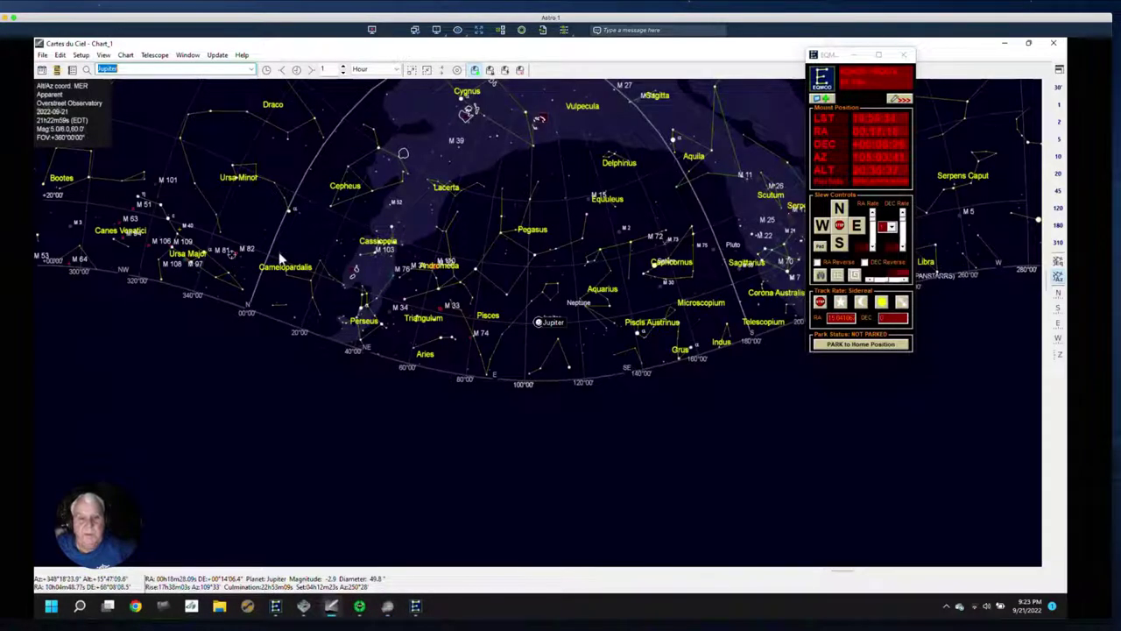
click(251, 69)
click(115, 89)
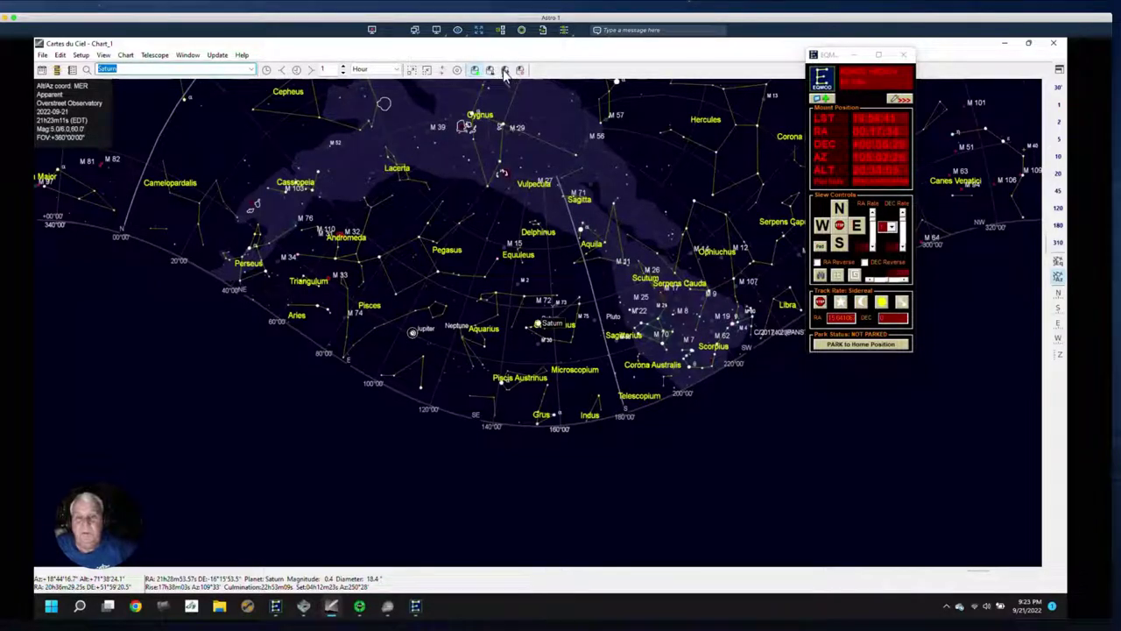
click(474, 70)
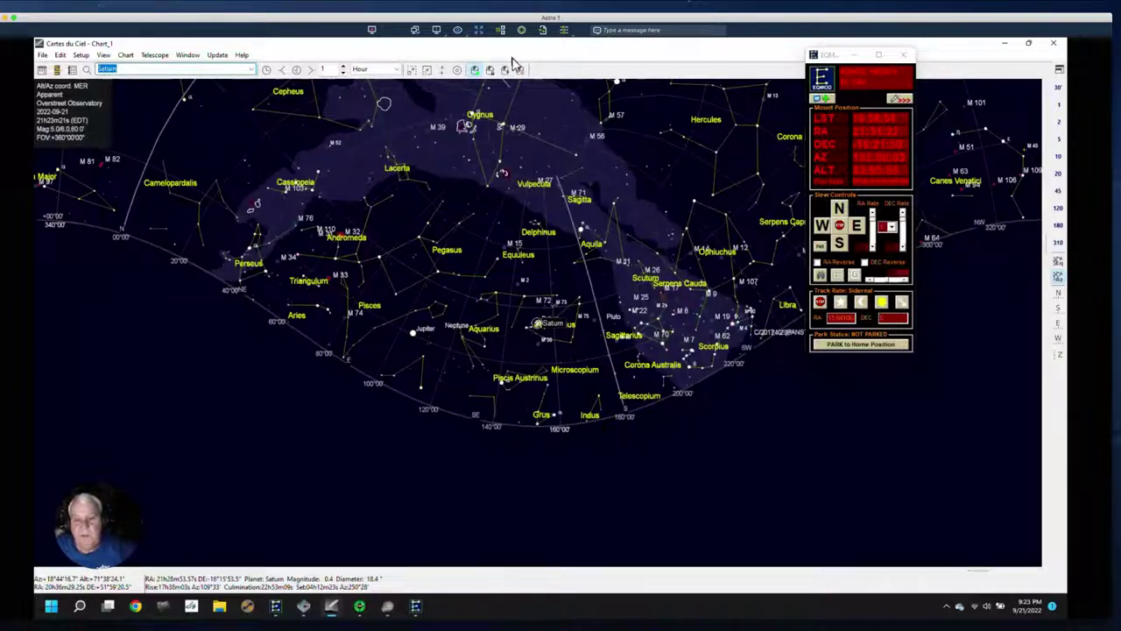
Step: Switch to PHD2, move the EQMOD window closer to the guide camera image, and choose another slew rate preset
click(360, 610)
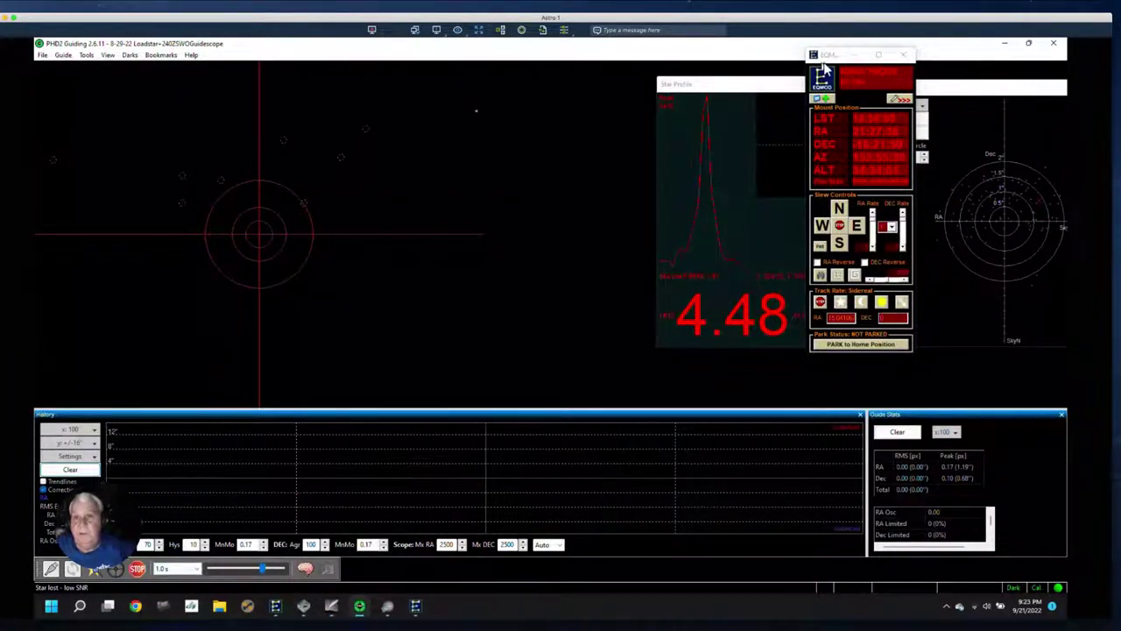
drag(825, 60, 621, 63)
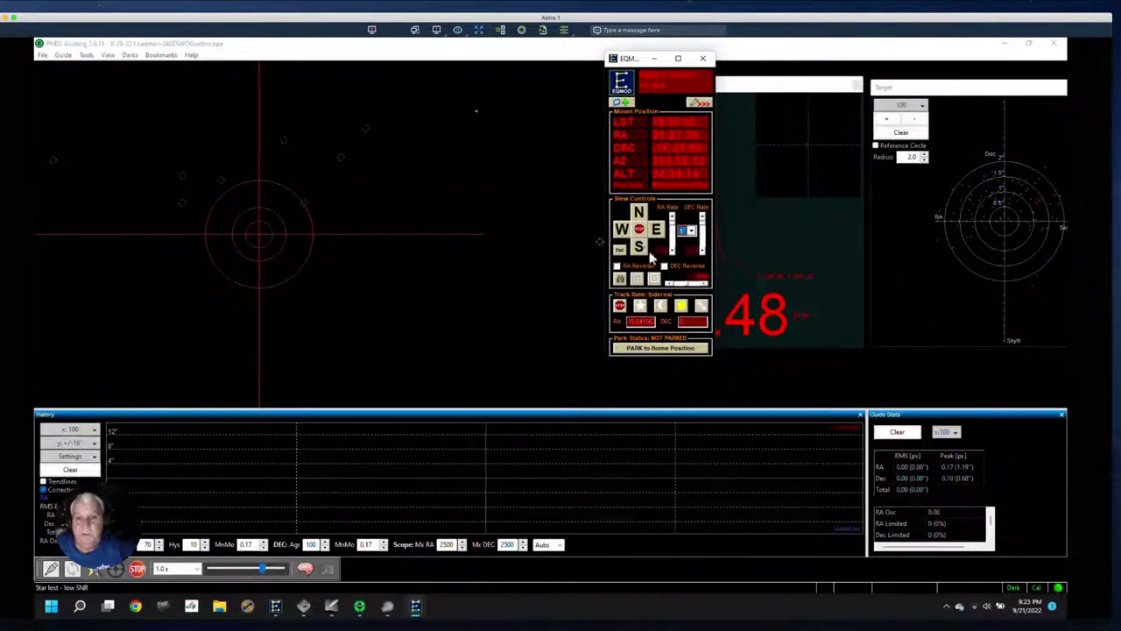
click(691, 231)
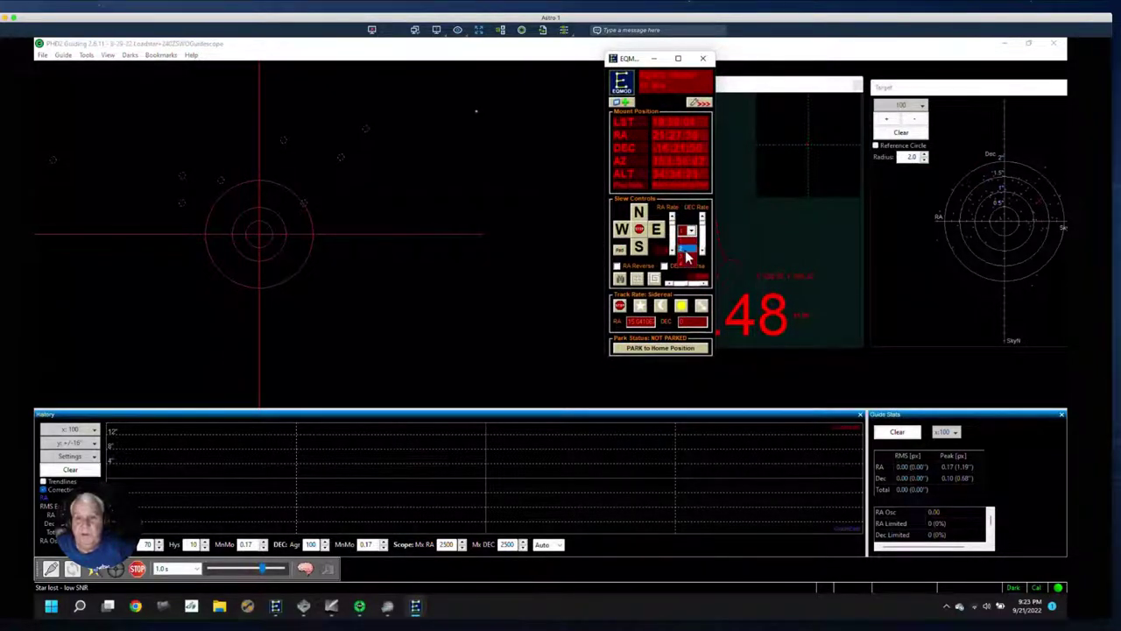
click(688, 256)
Step: Slew the mount in alternating east and south moves until Saturn enters the guide camera image
click(657, 230)
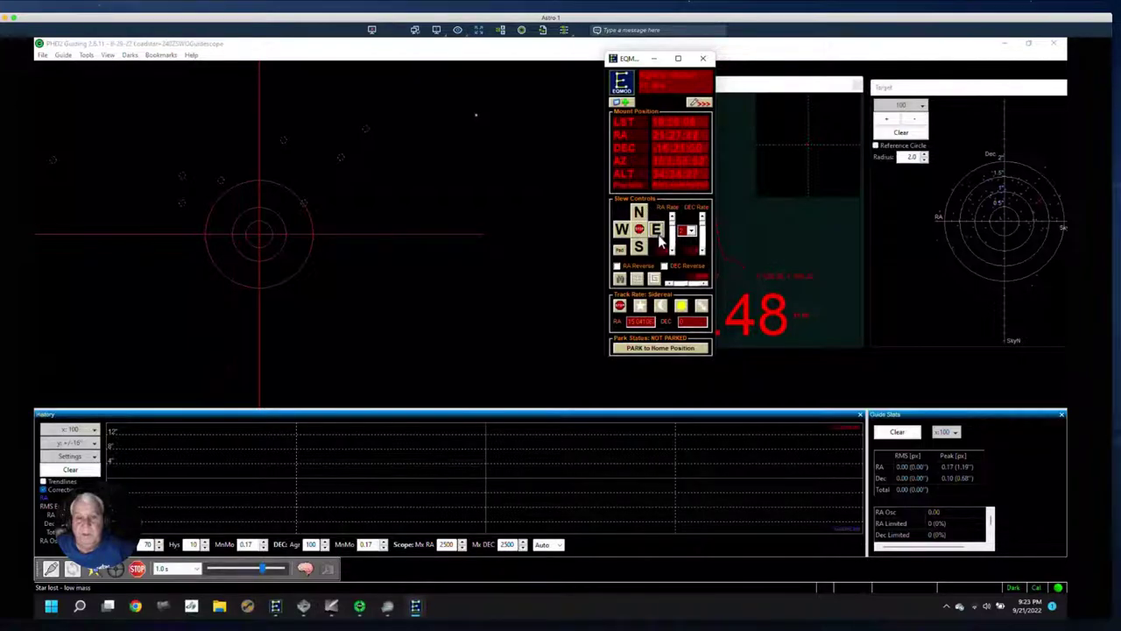
click(640, 246)
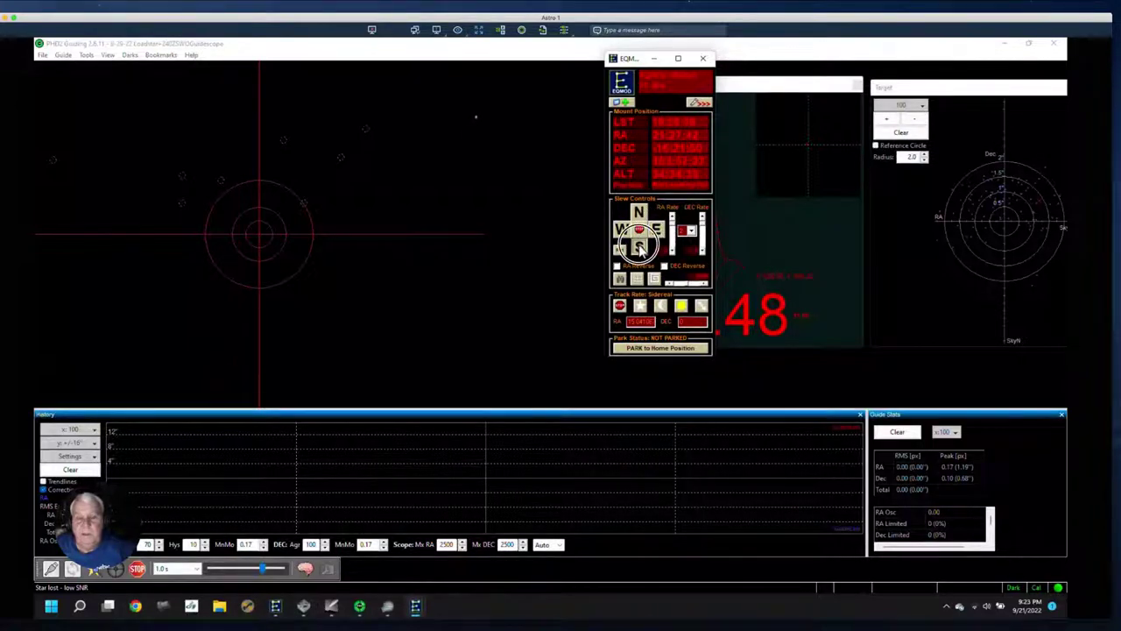
click(658, 228)
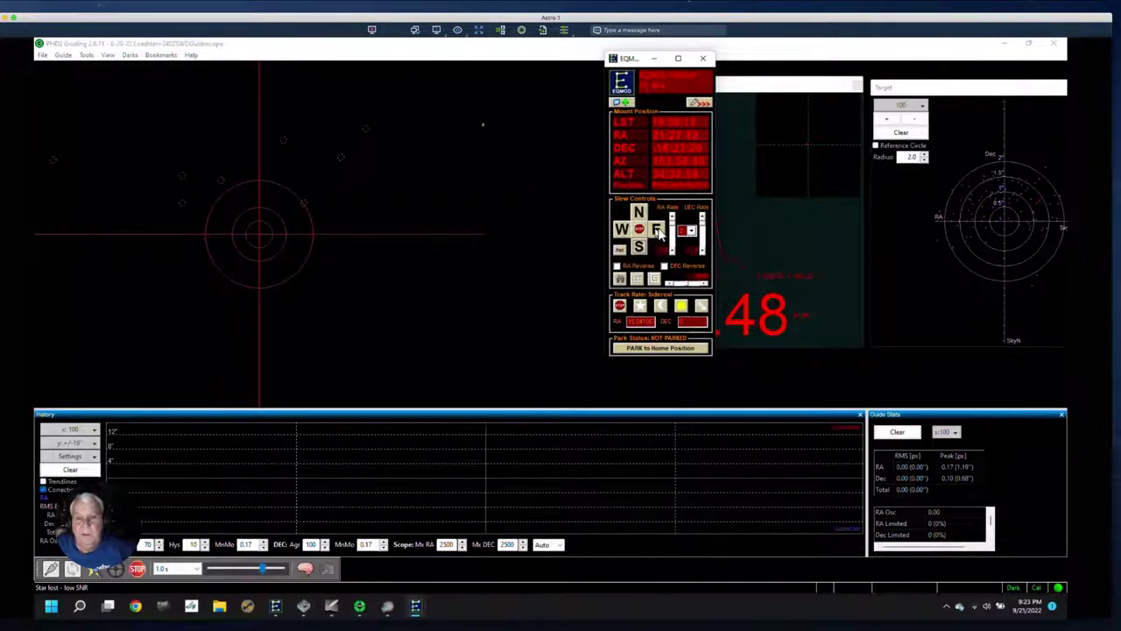
click(658, 229)
click(640, 248)
click(656, 232)
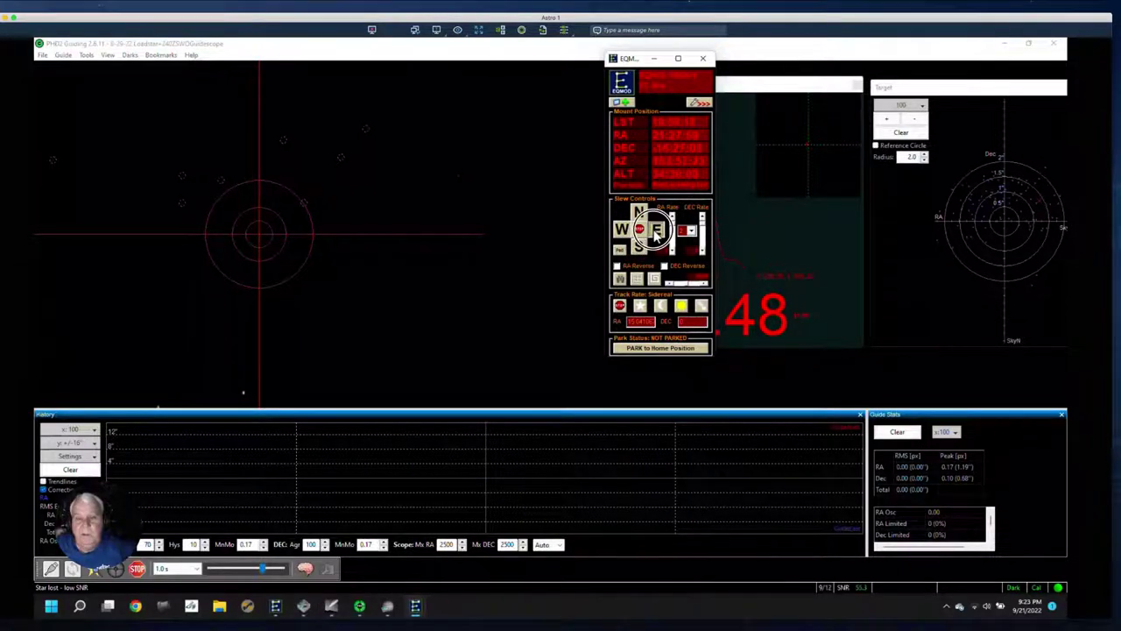
click(640, 249)
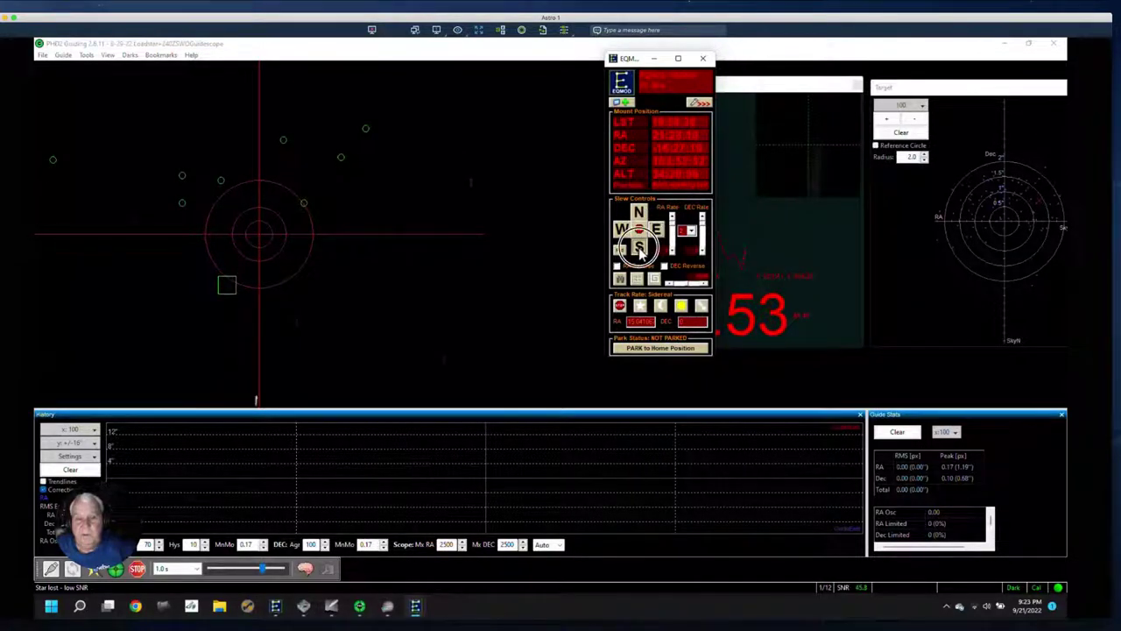
click(657, 231)
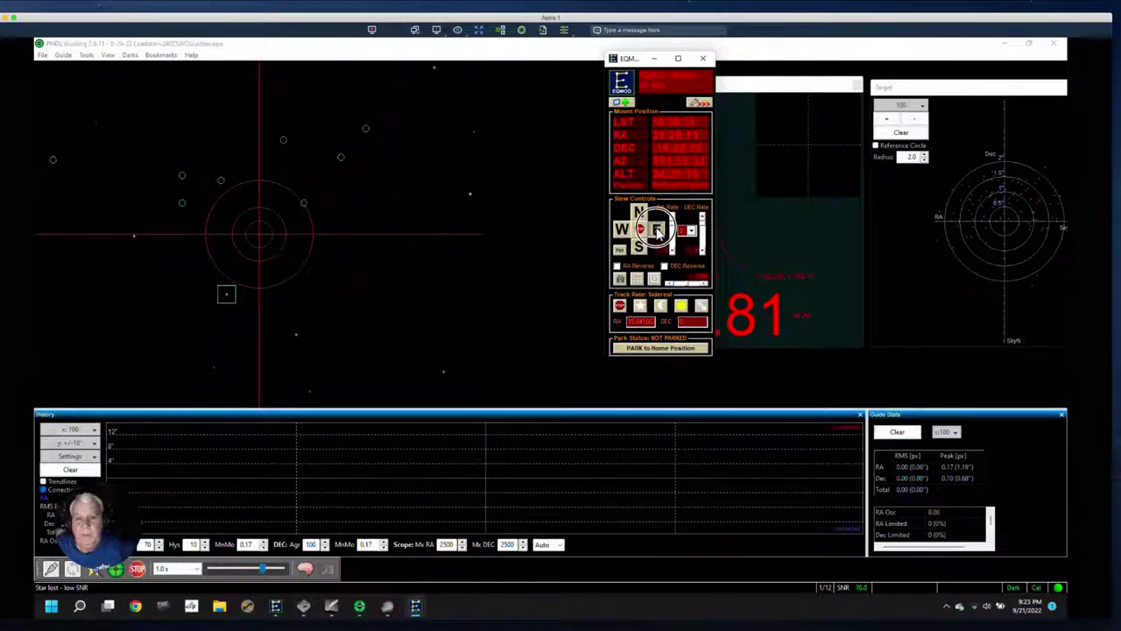
click(641, 248)
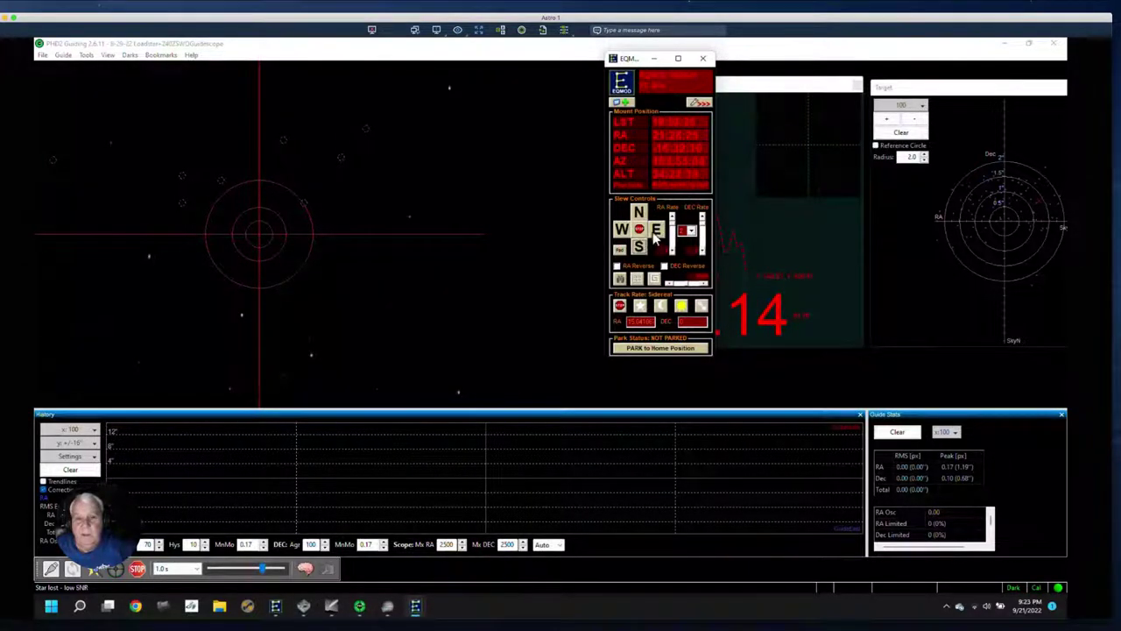
click(657, 231)
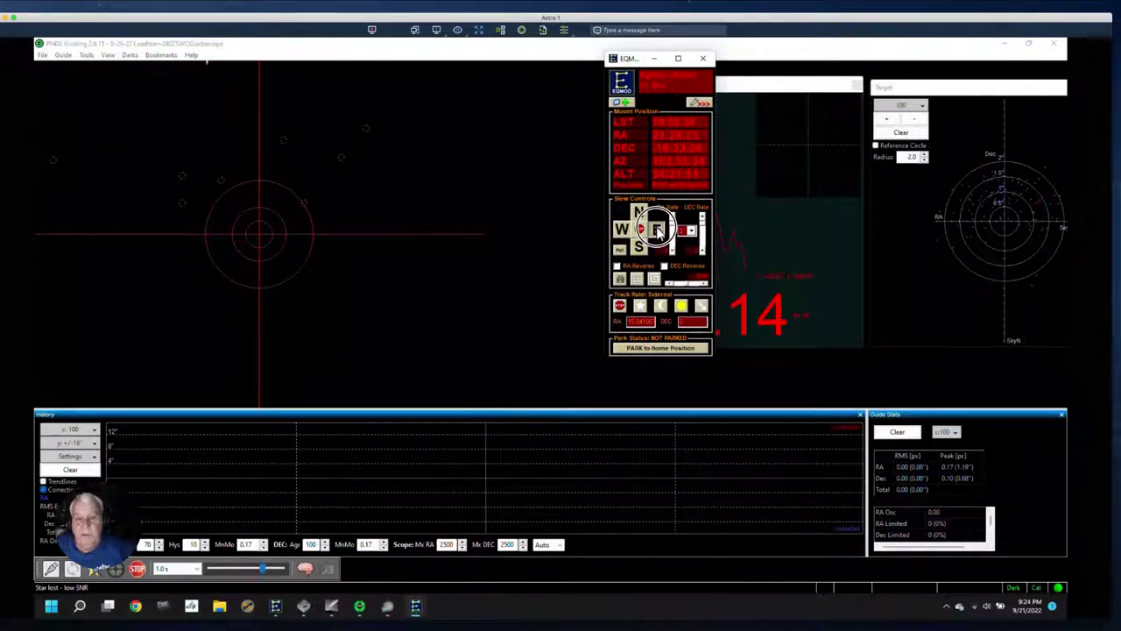
click(641, 248)
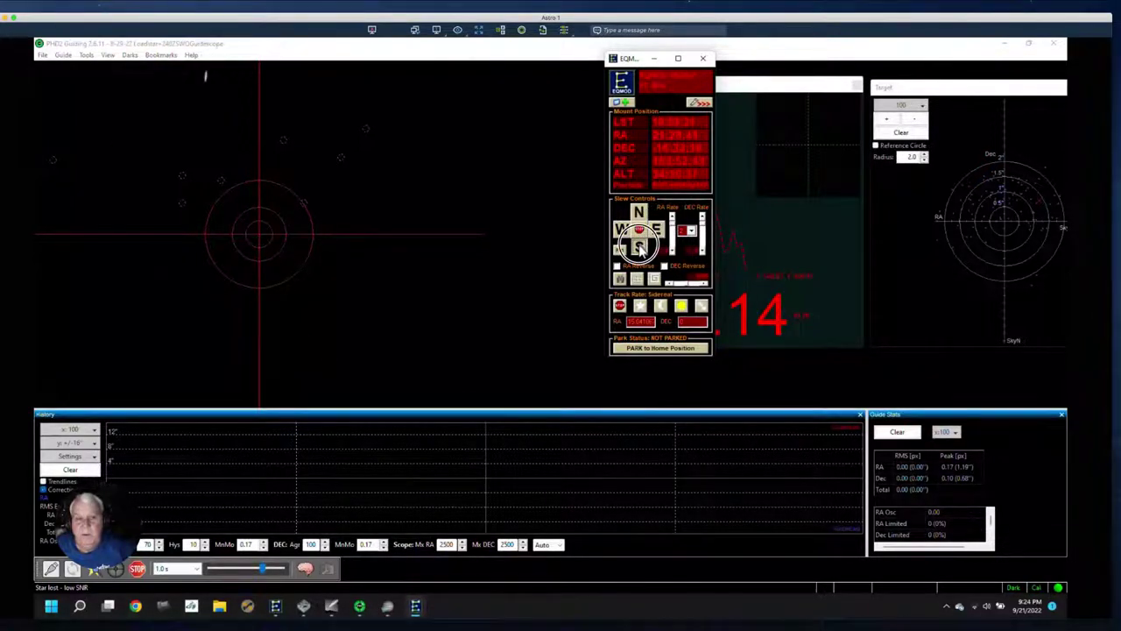
click(657, 231)
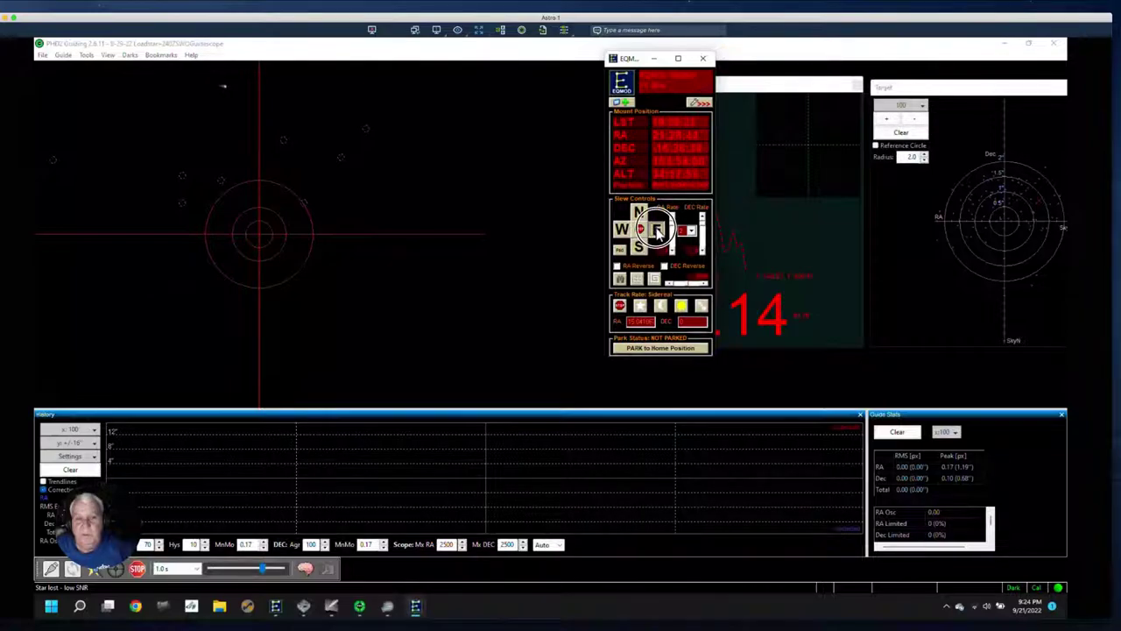
click(640, 248)
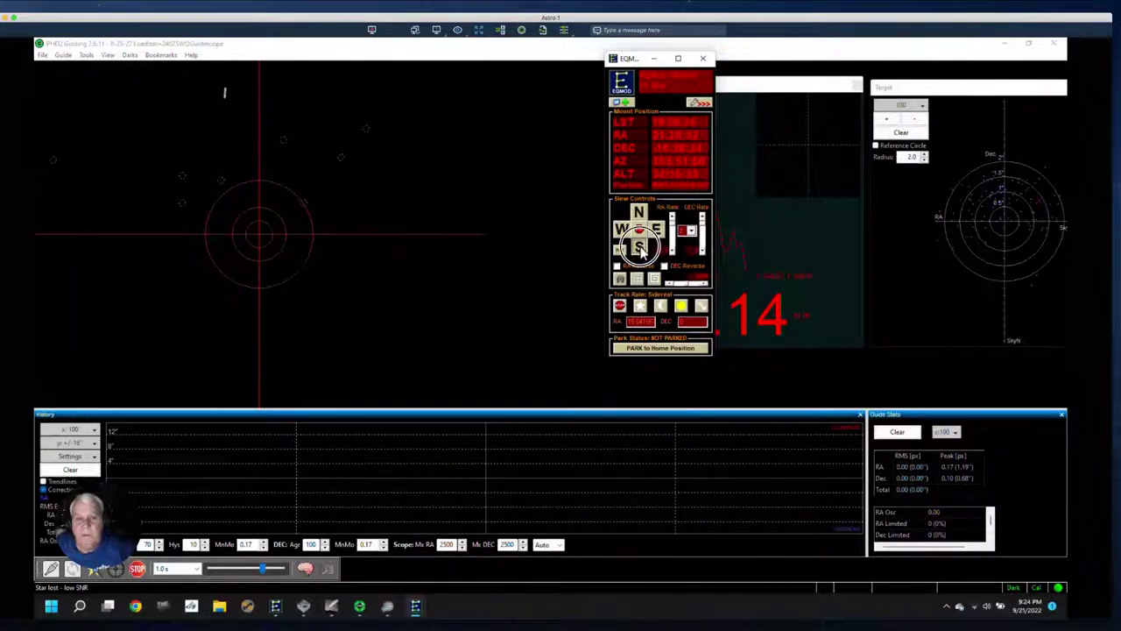
click(657, 231)
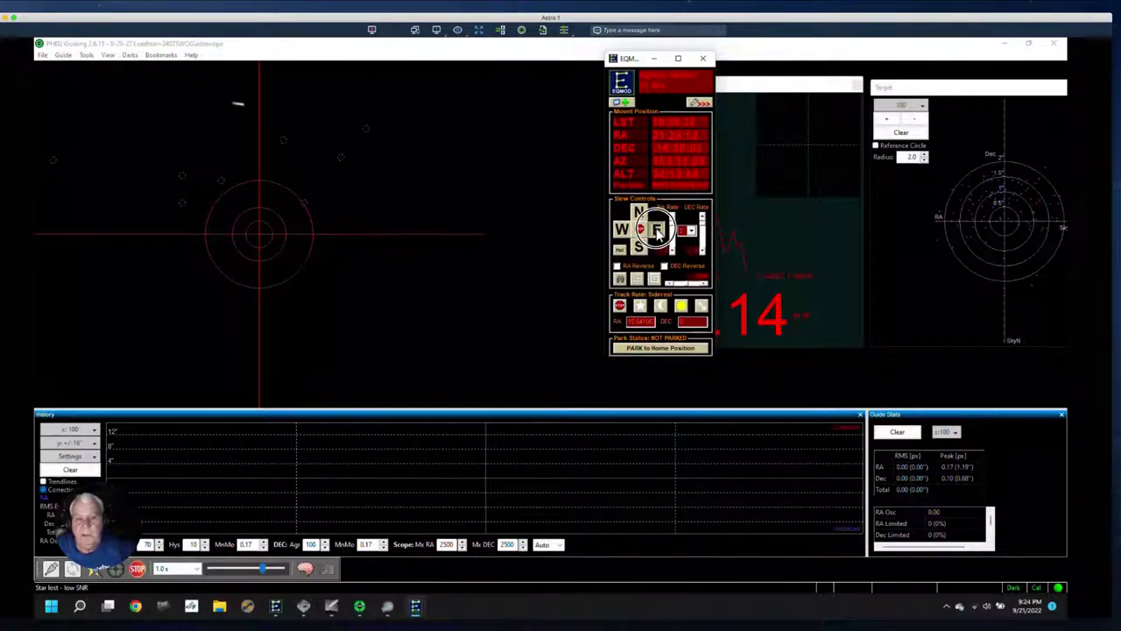
click(640, 247)
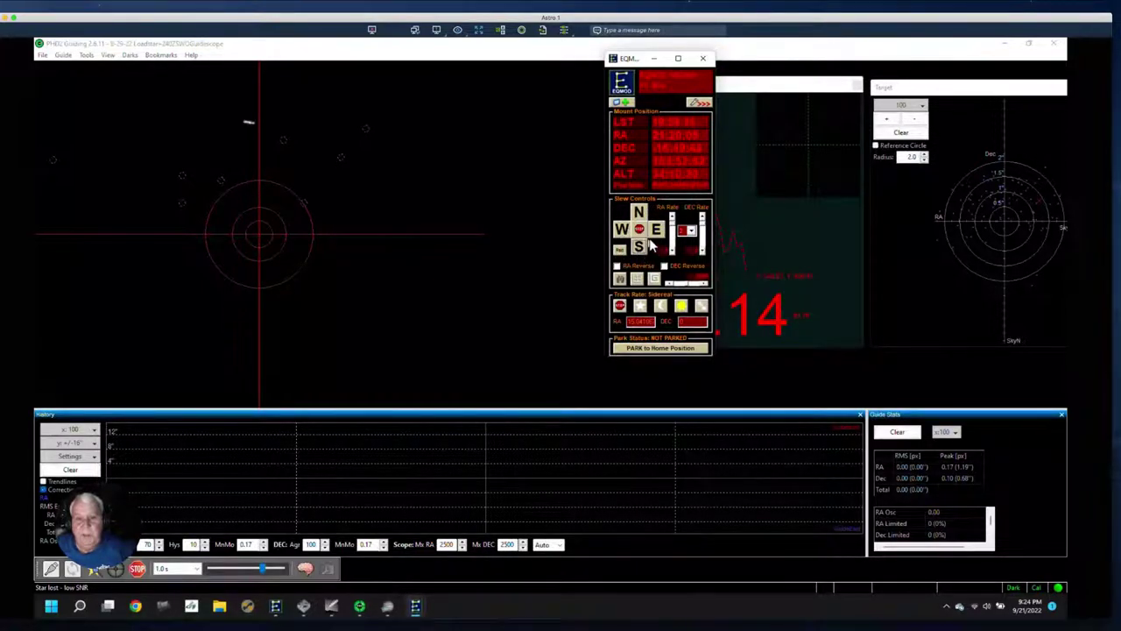
click(657, 231)
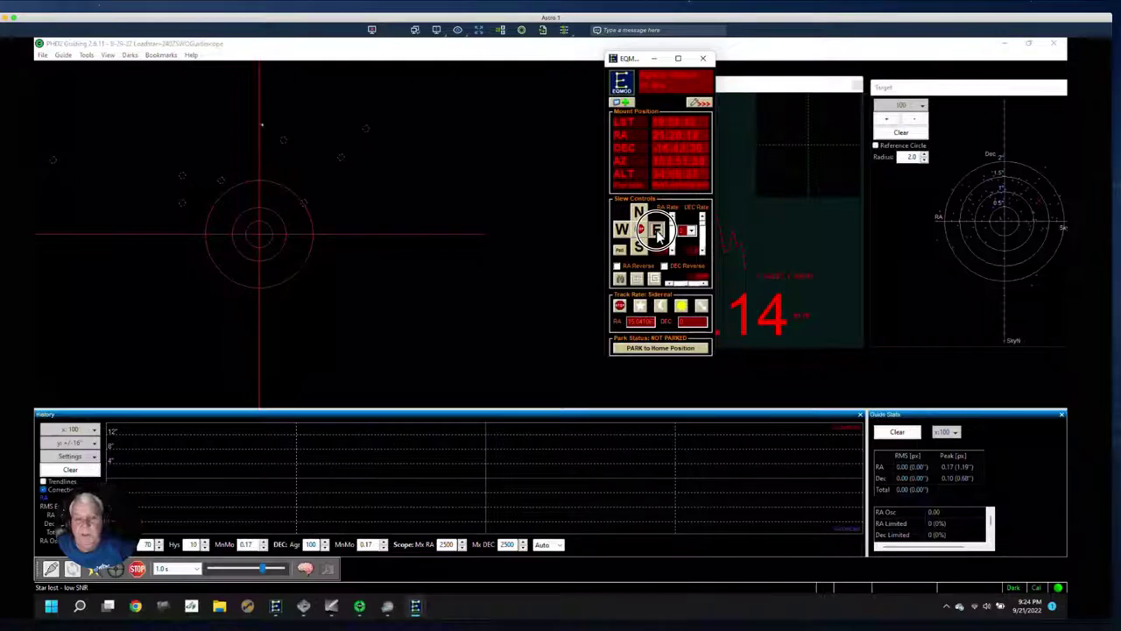
click(641, 249)
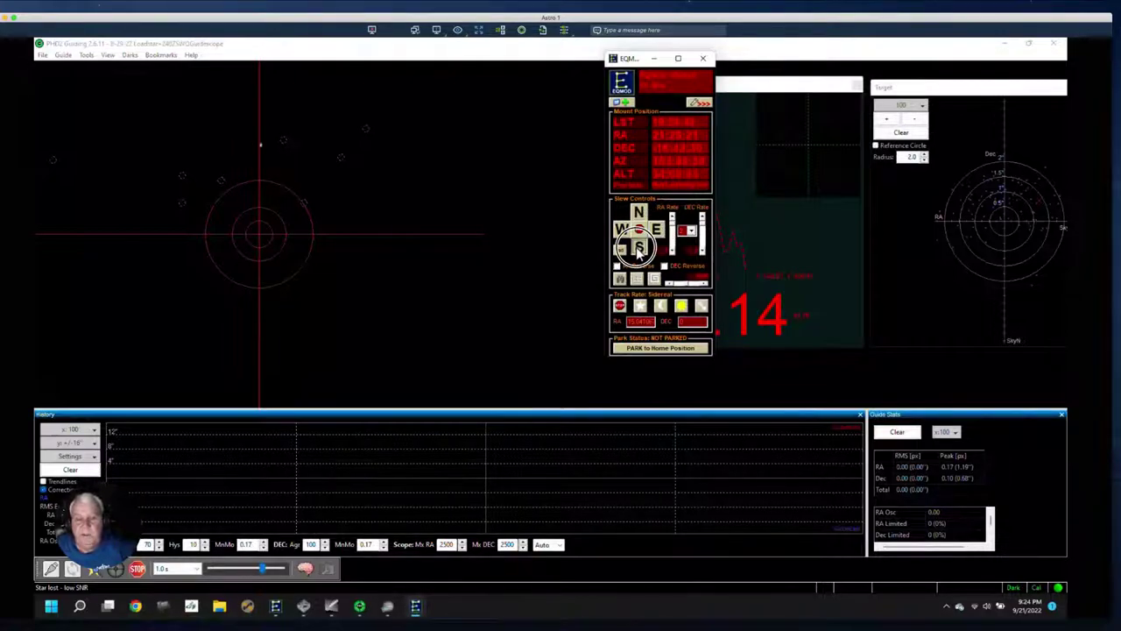
click(657, 231)
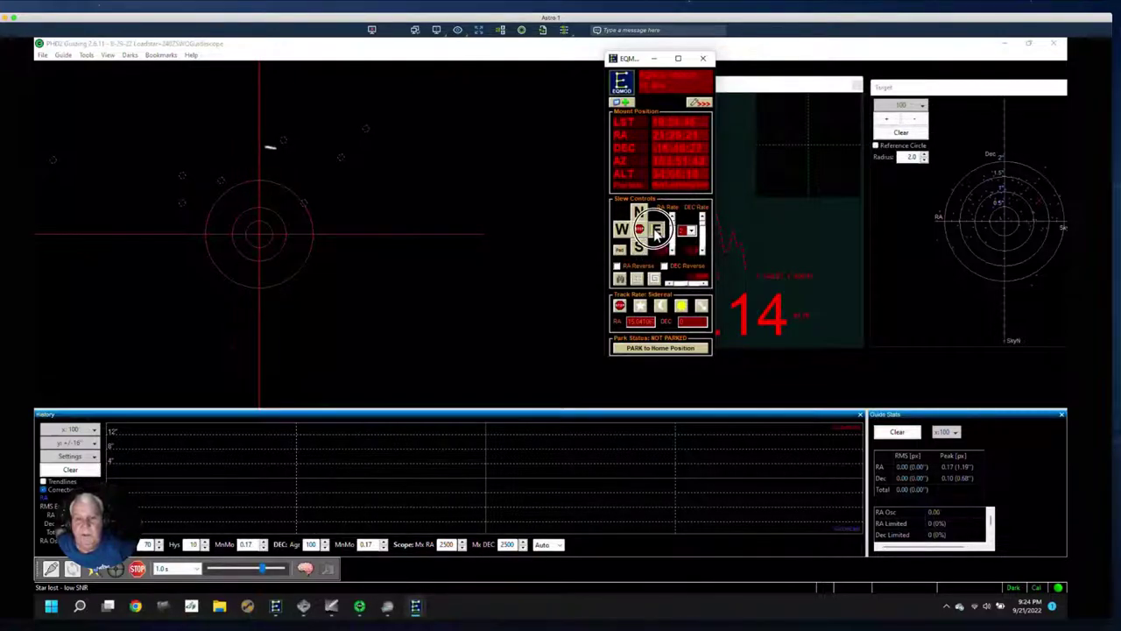
click(641, 249)
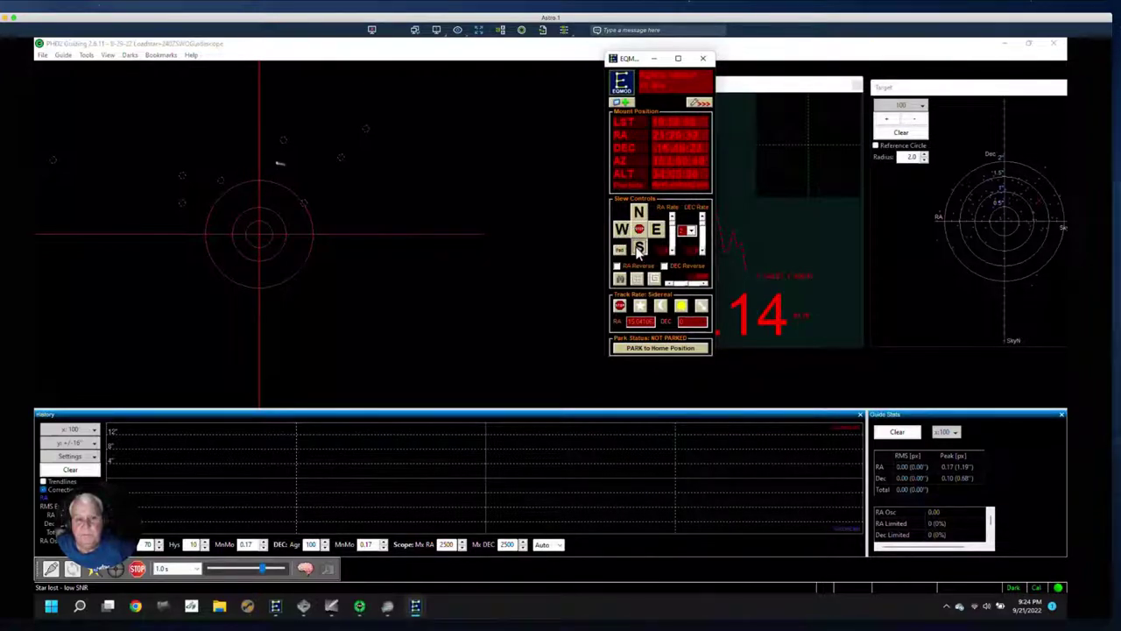
click(657, 230)
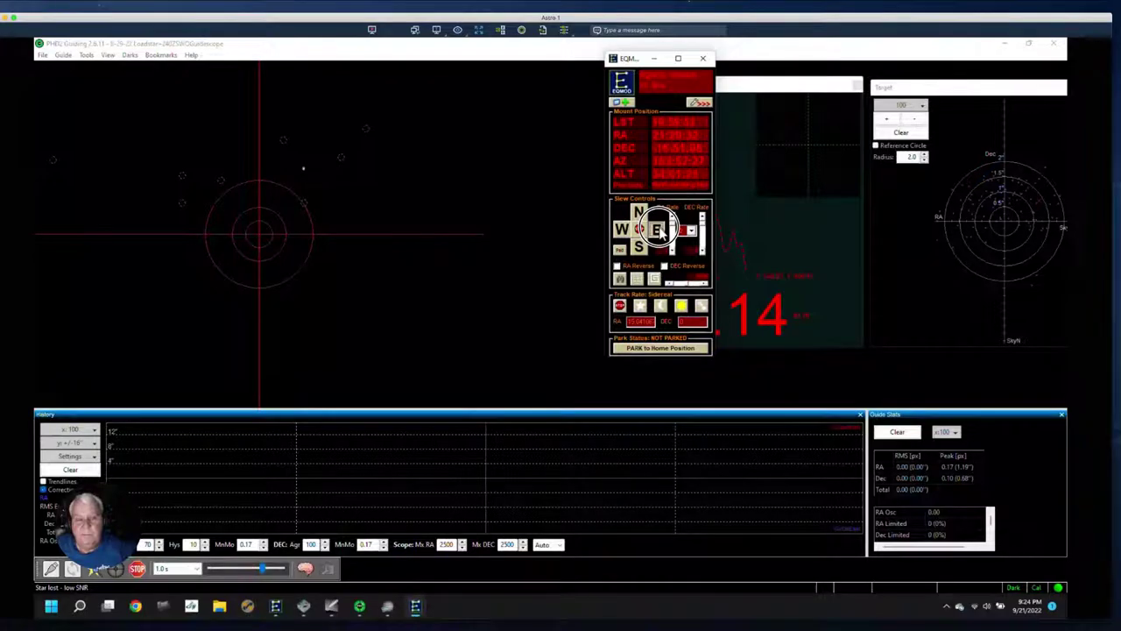
click(639, 249)
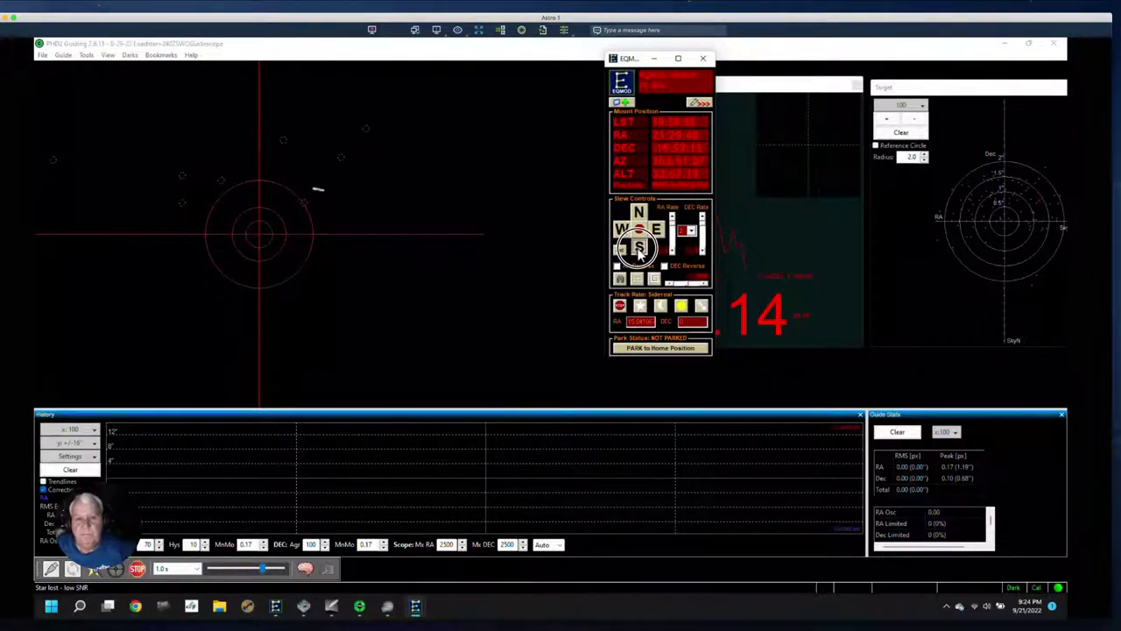
click(656, 231)
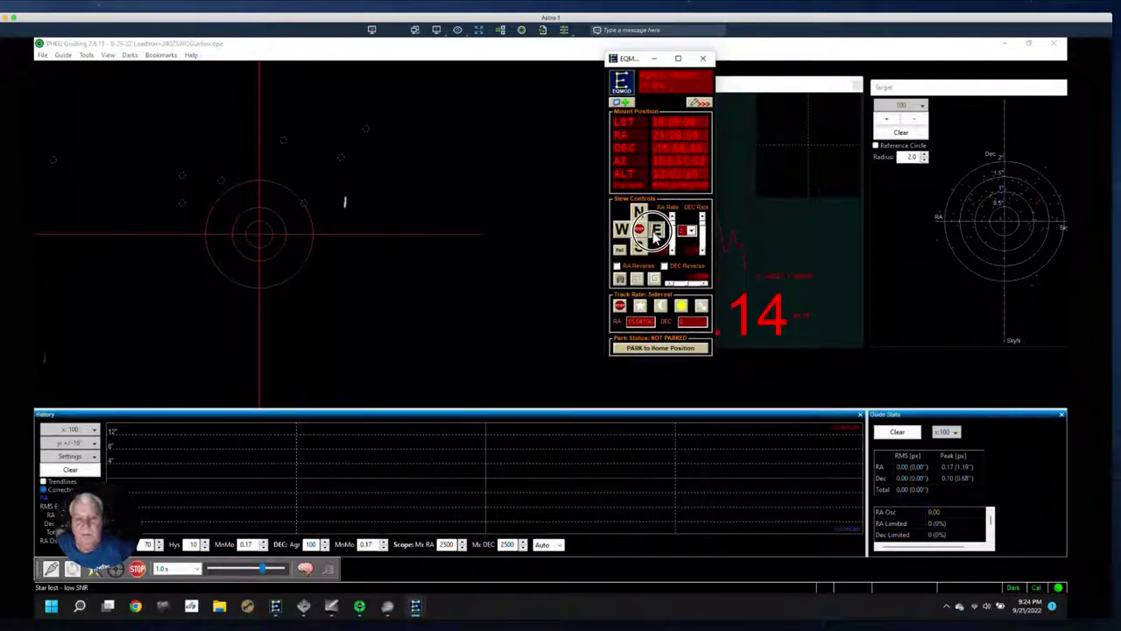
click(637, 247)
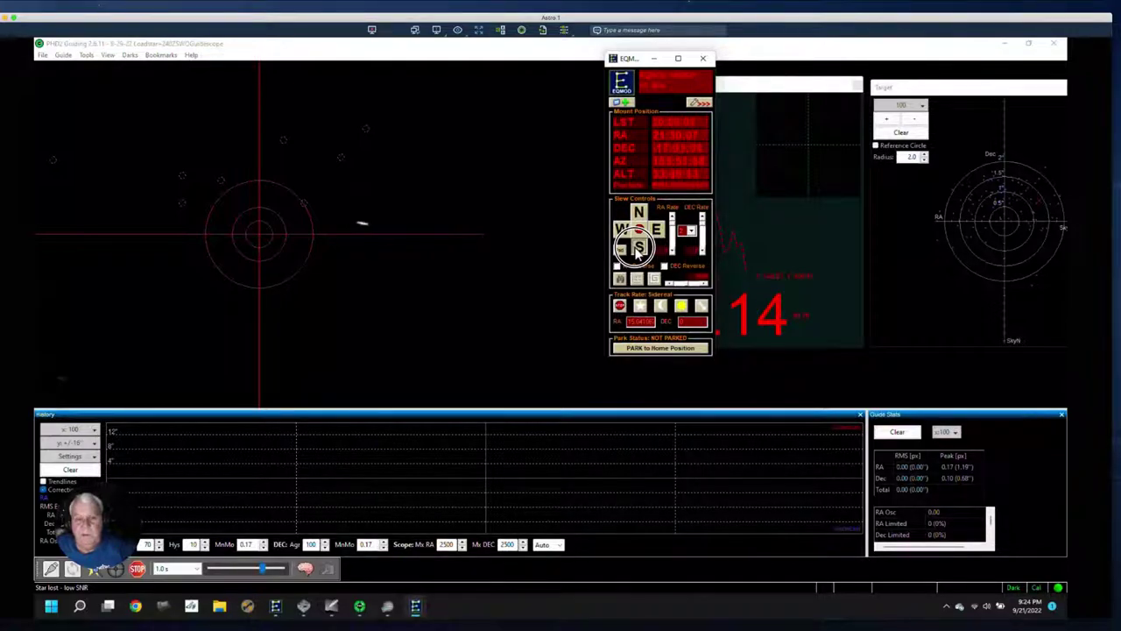
click(658, 232)
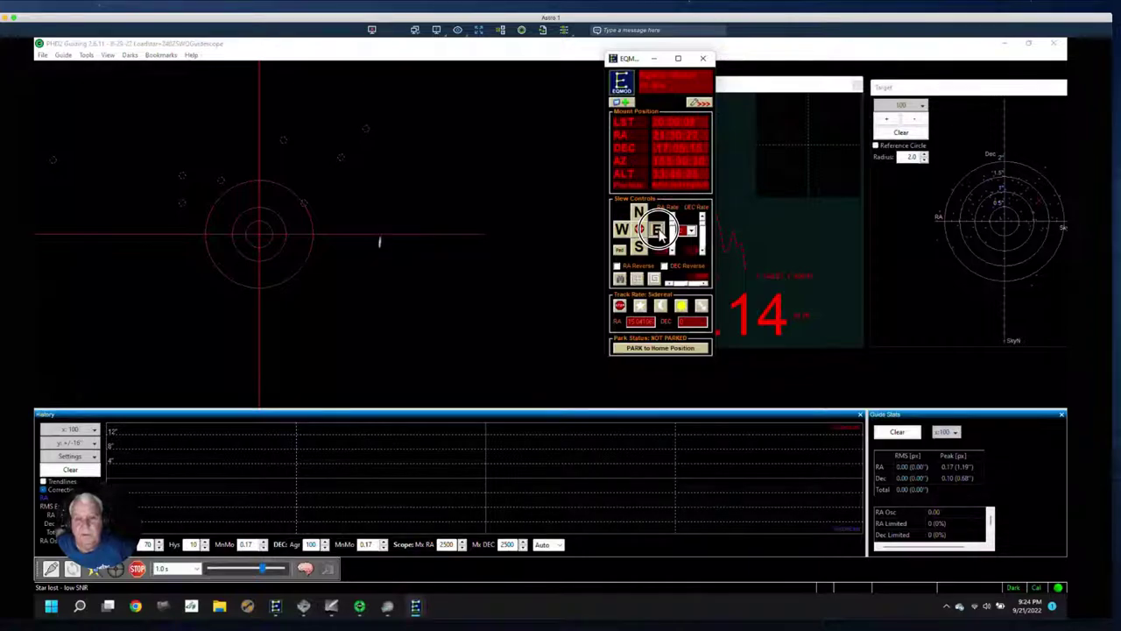
click(638, 250)
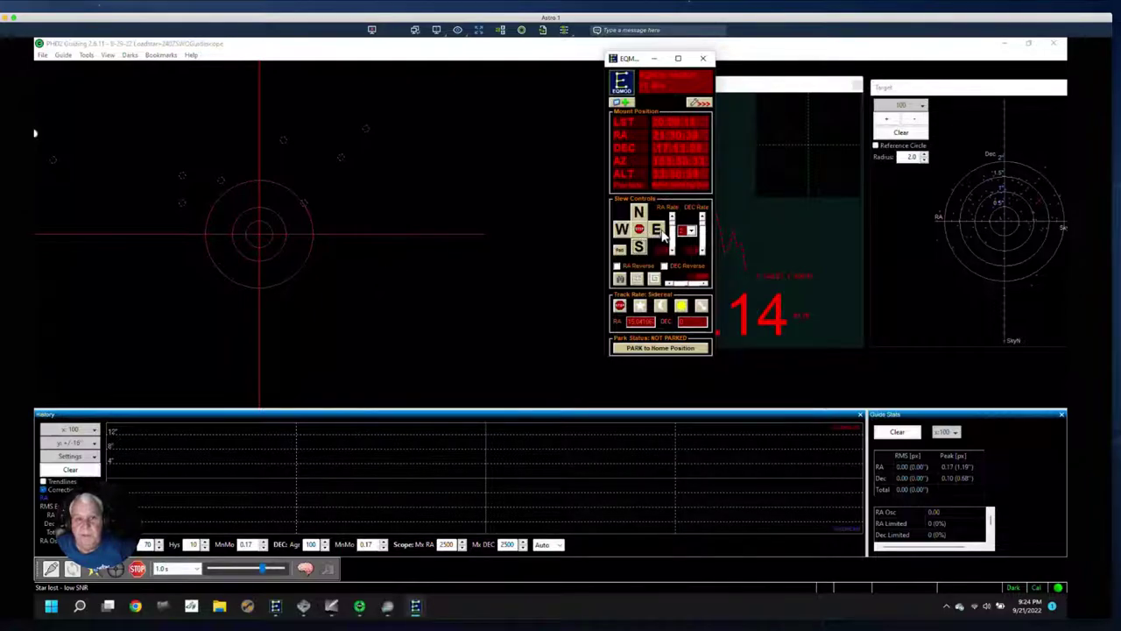
Step: Bring Saturn close to the guide camera crosshair with east and south slews, correcting any overshoot west and north
click(659, 231)
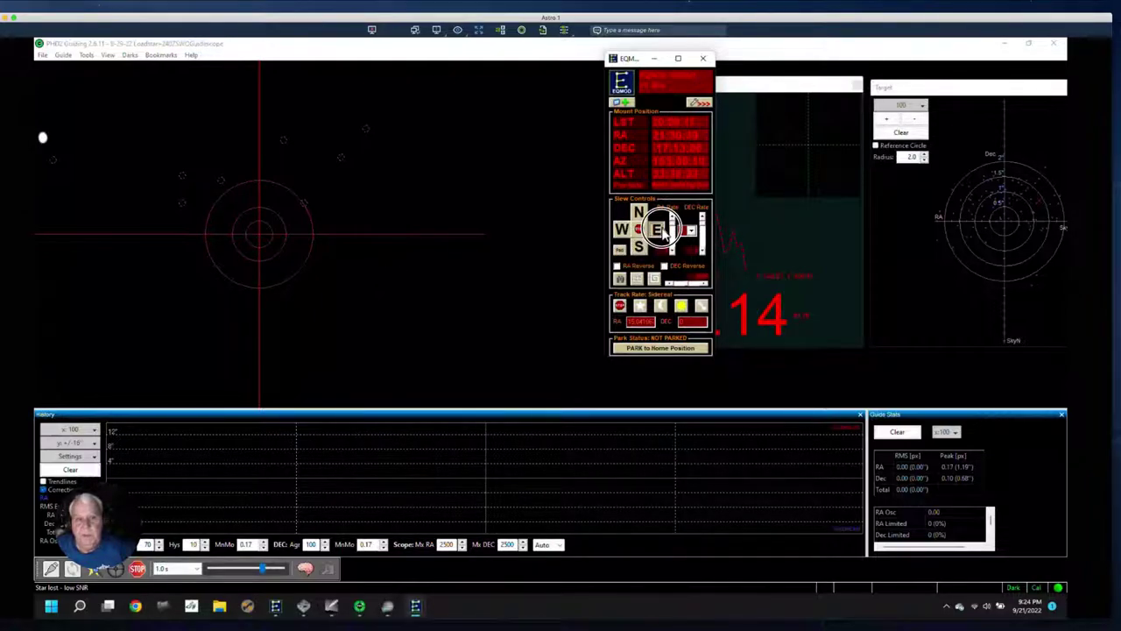
click(661, 233)
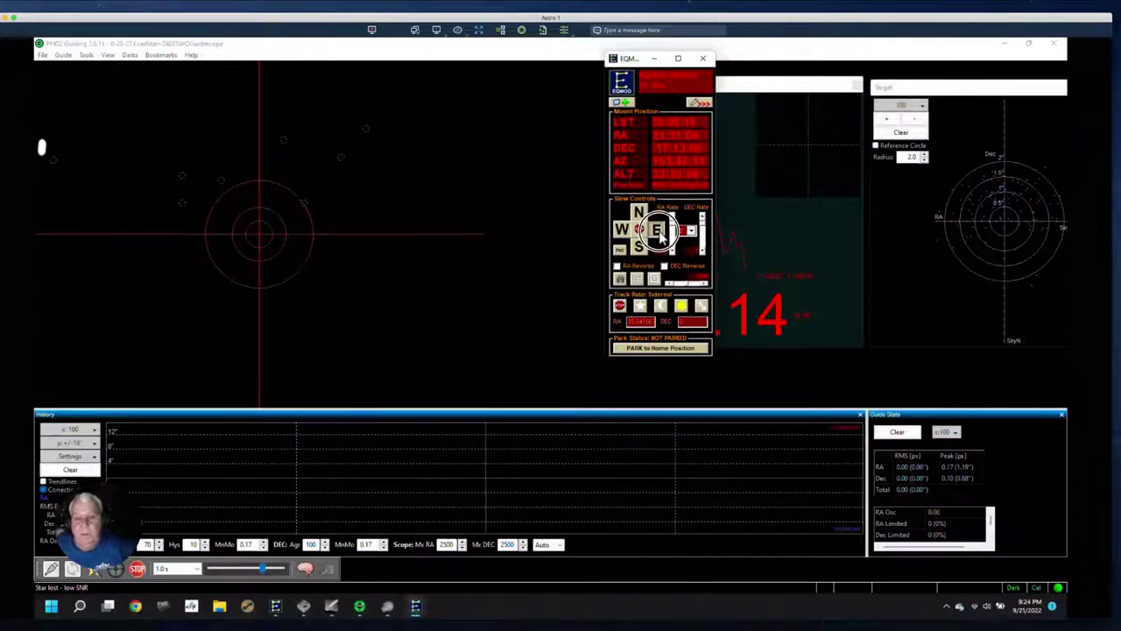
click(640, 248)
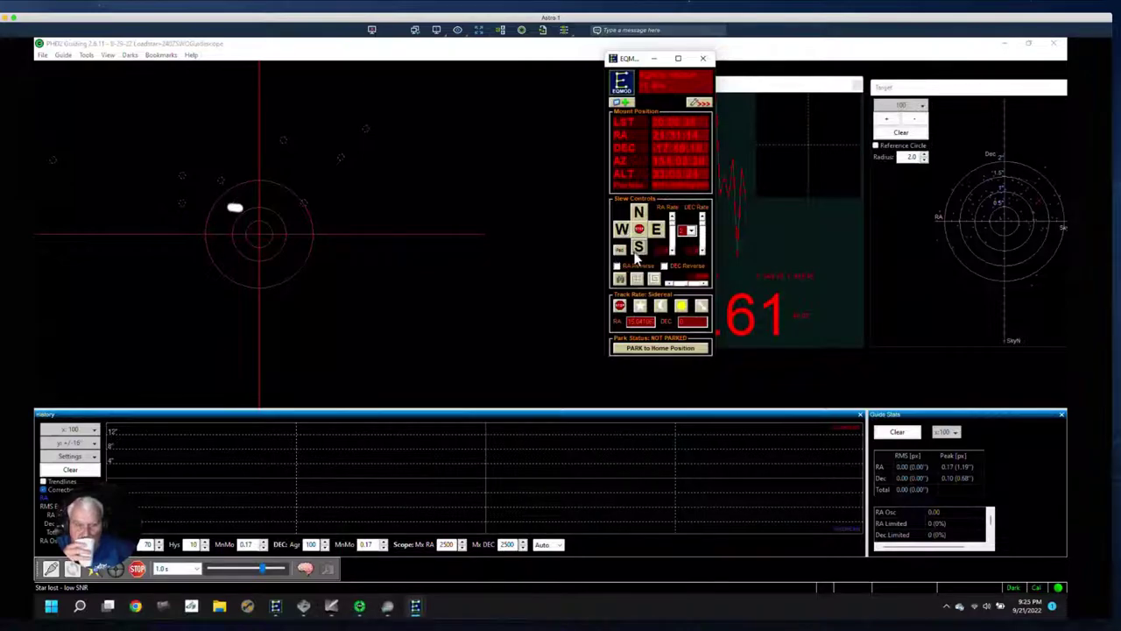
click(657, 229)
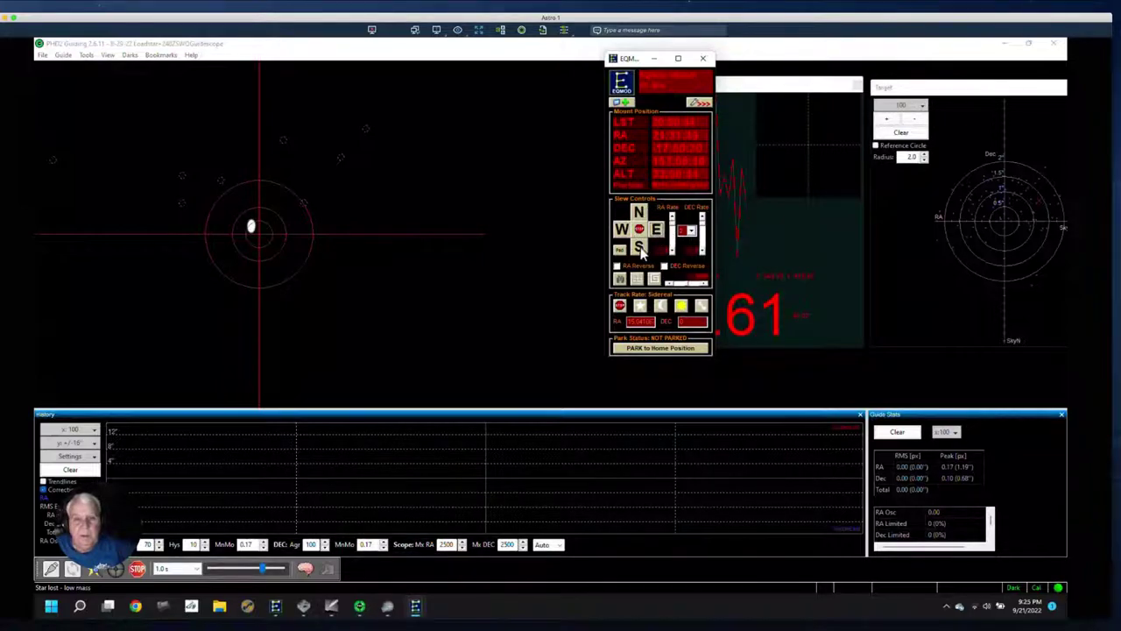
click(640, 249)
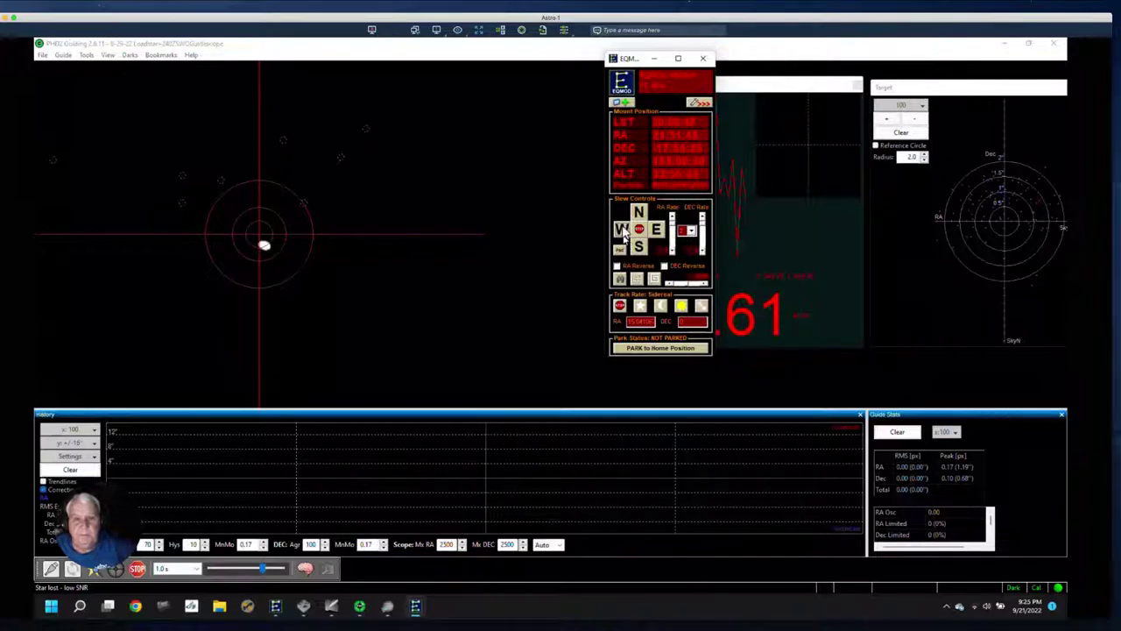
click(623, 228)
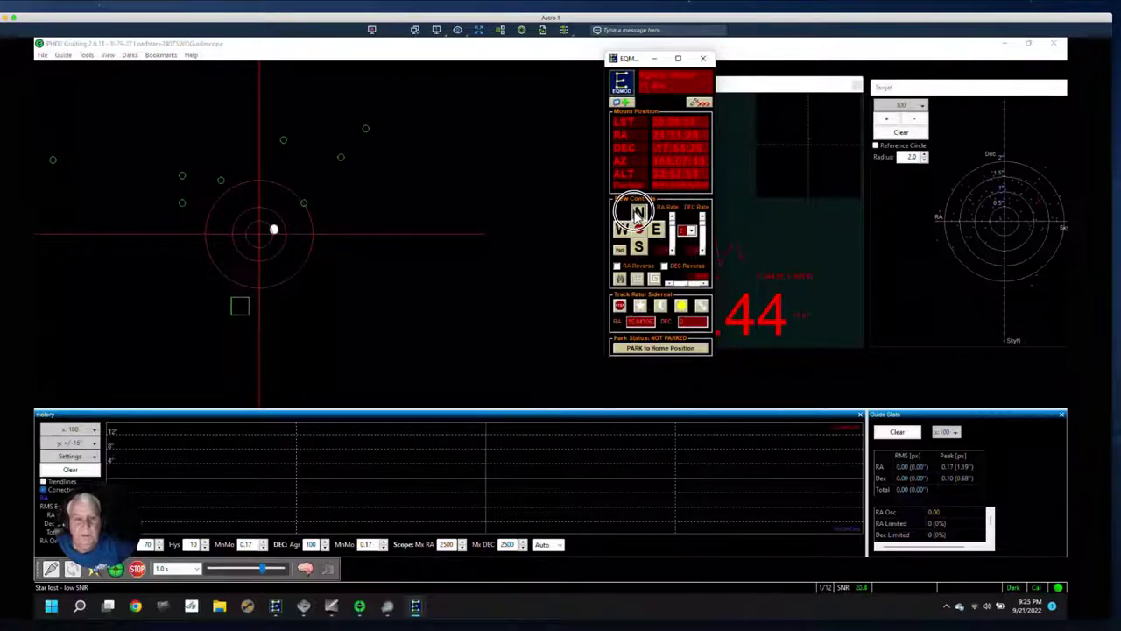
click(639, 213)
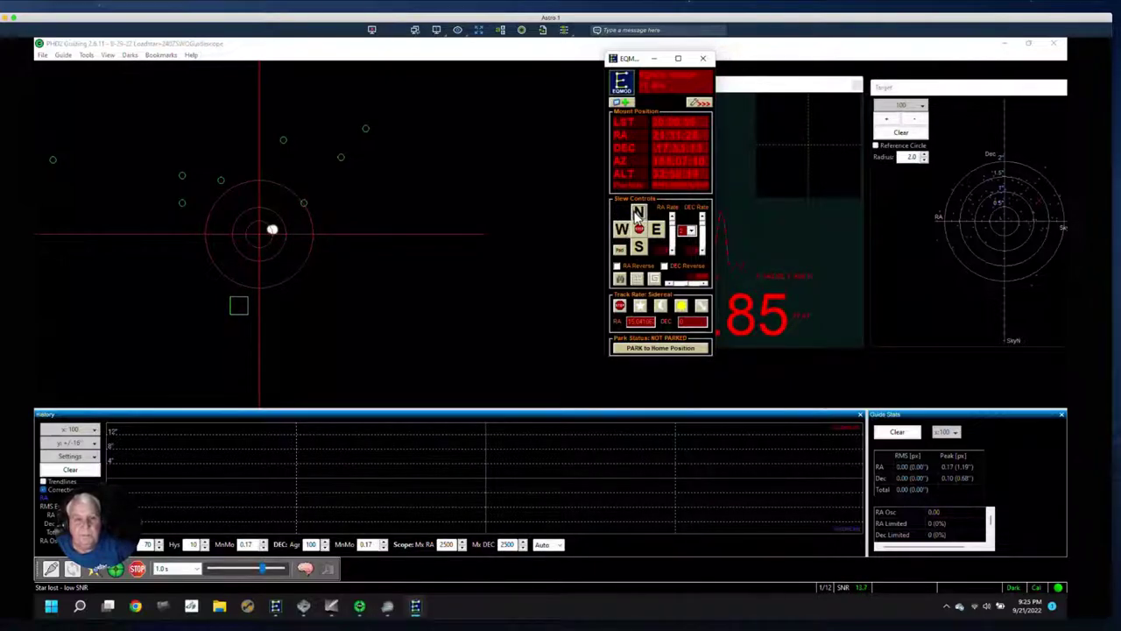
Step: Set the slew rate preset to 1 and nudge the mount north in small moves to centre Saturn on the crosshair
click(688, 231)
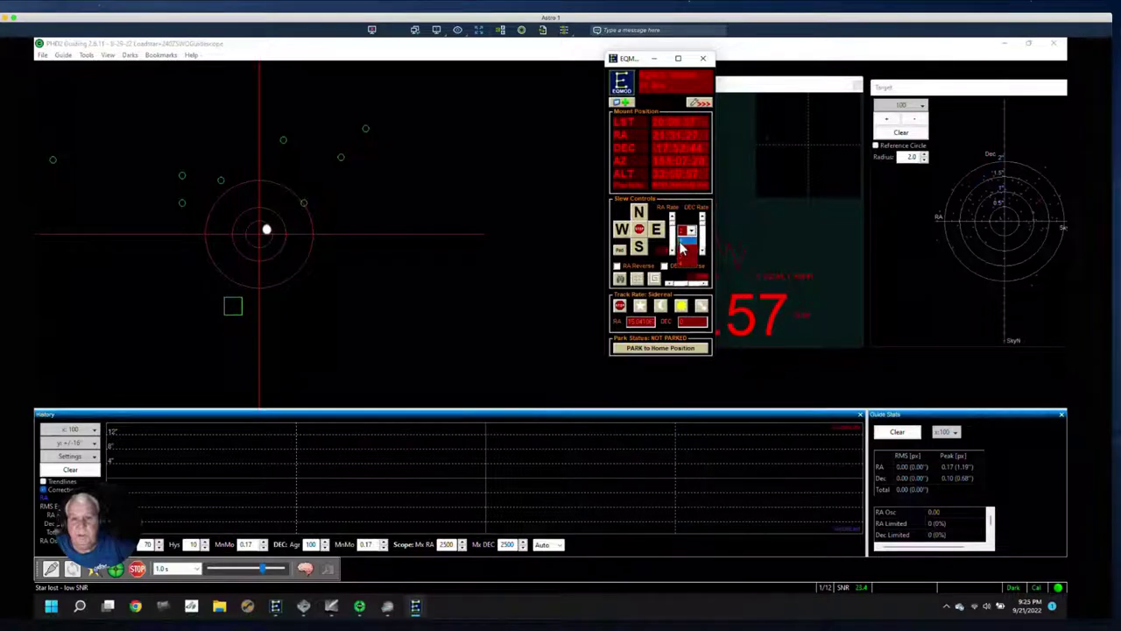
click(682, 242)
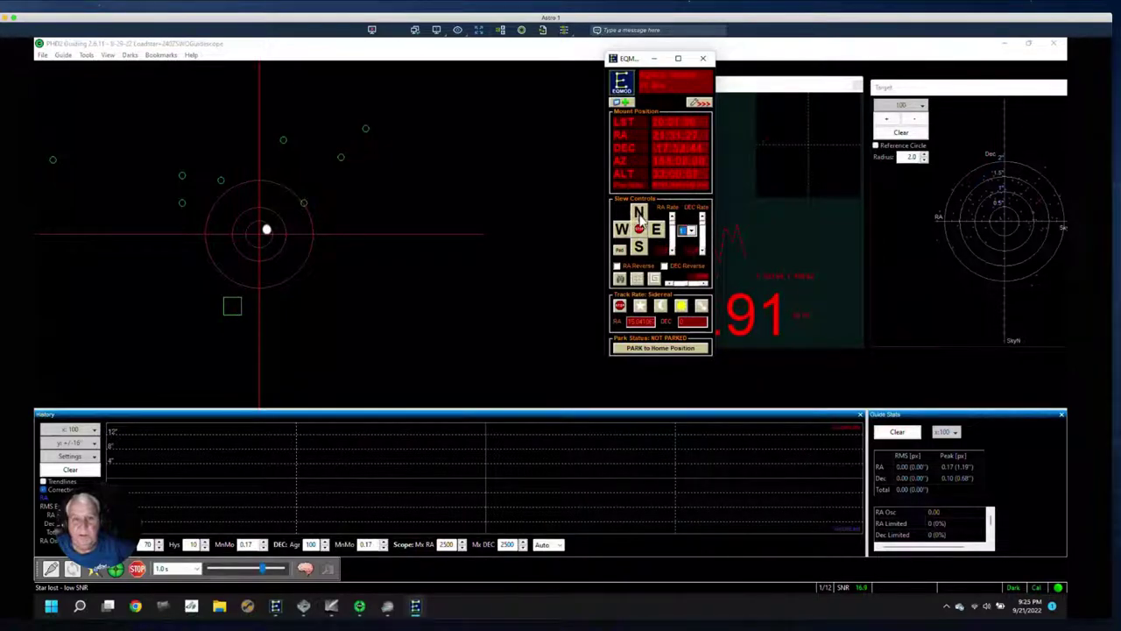
click(640, 216)
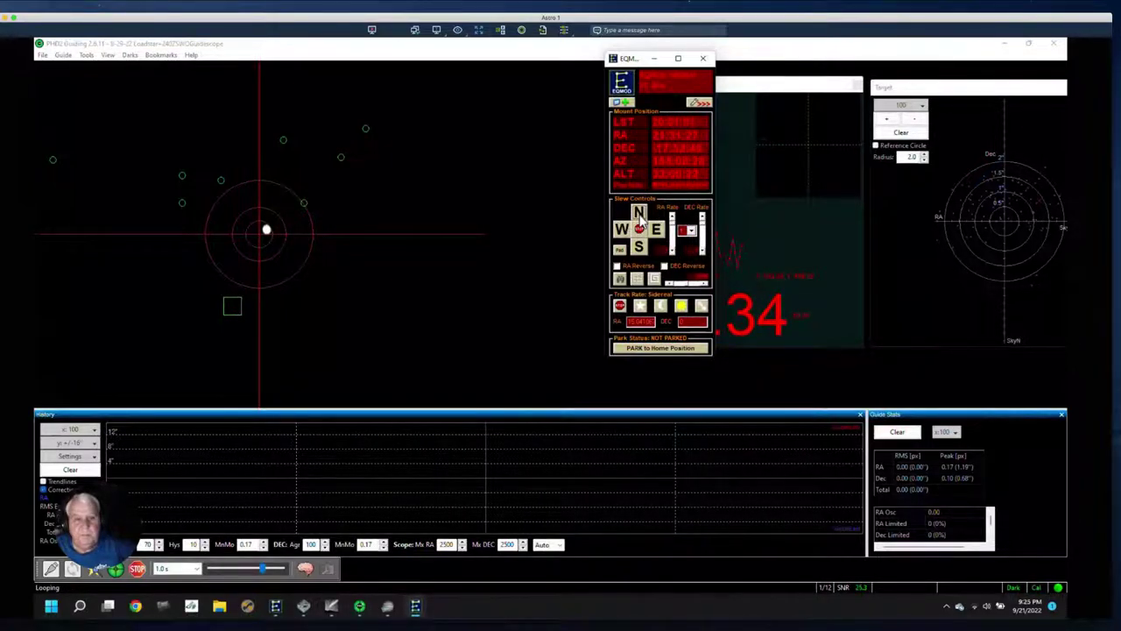
click(640, 217)
click(640, 216)
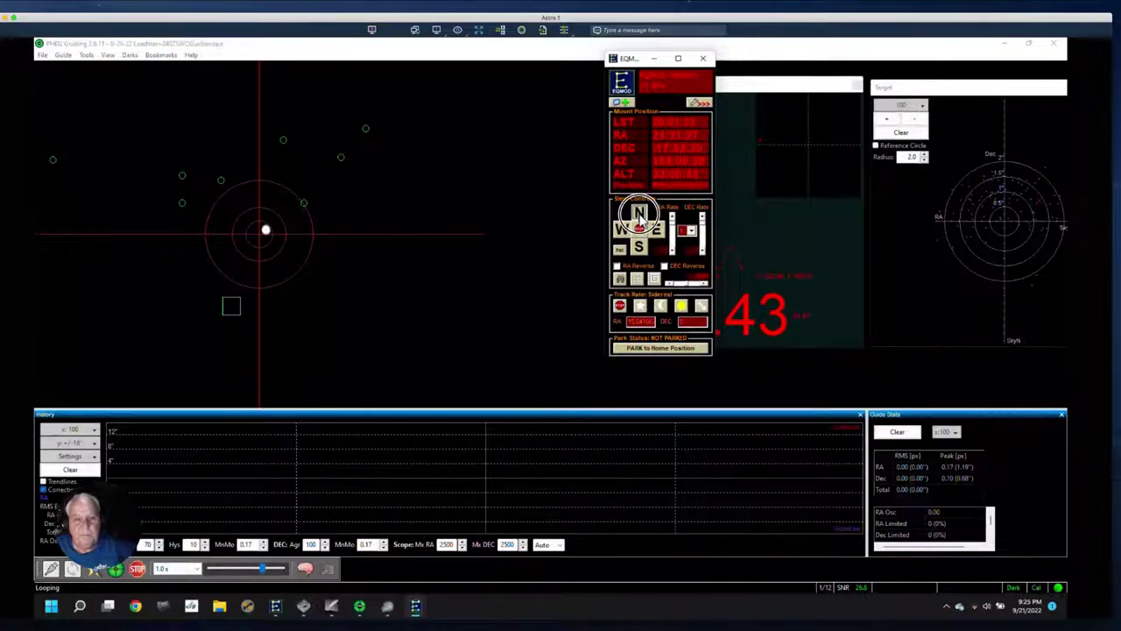
click(640, 216)
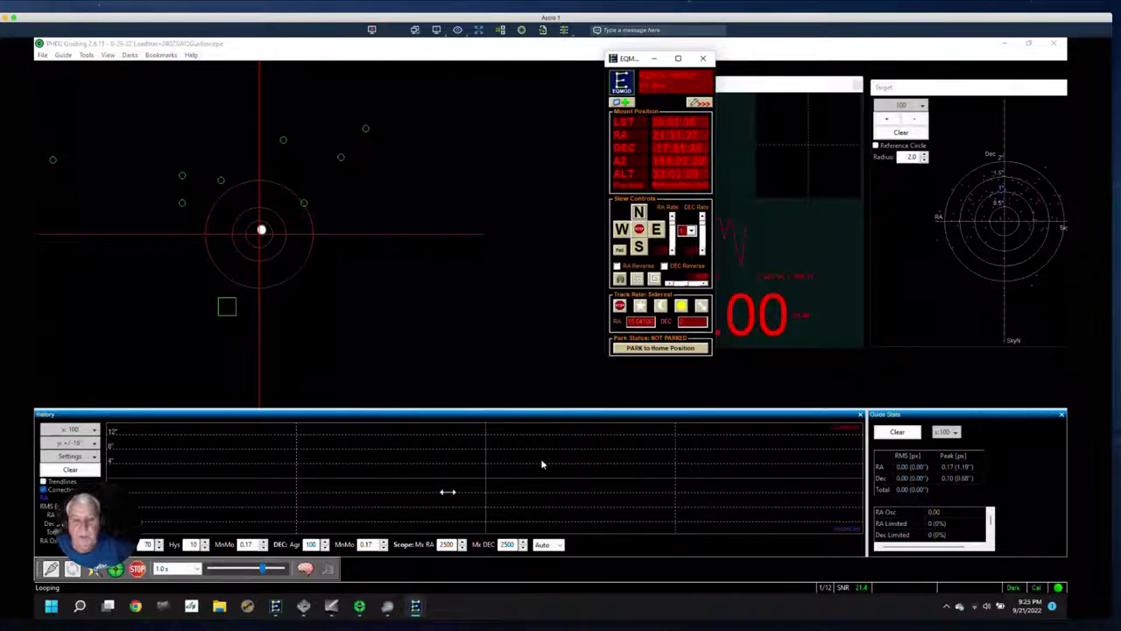
Step: Switch to SharpCap and slew the mount east until Saturn is centred on the diagonal reticle
mouse_move(390, 612)
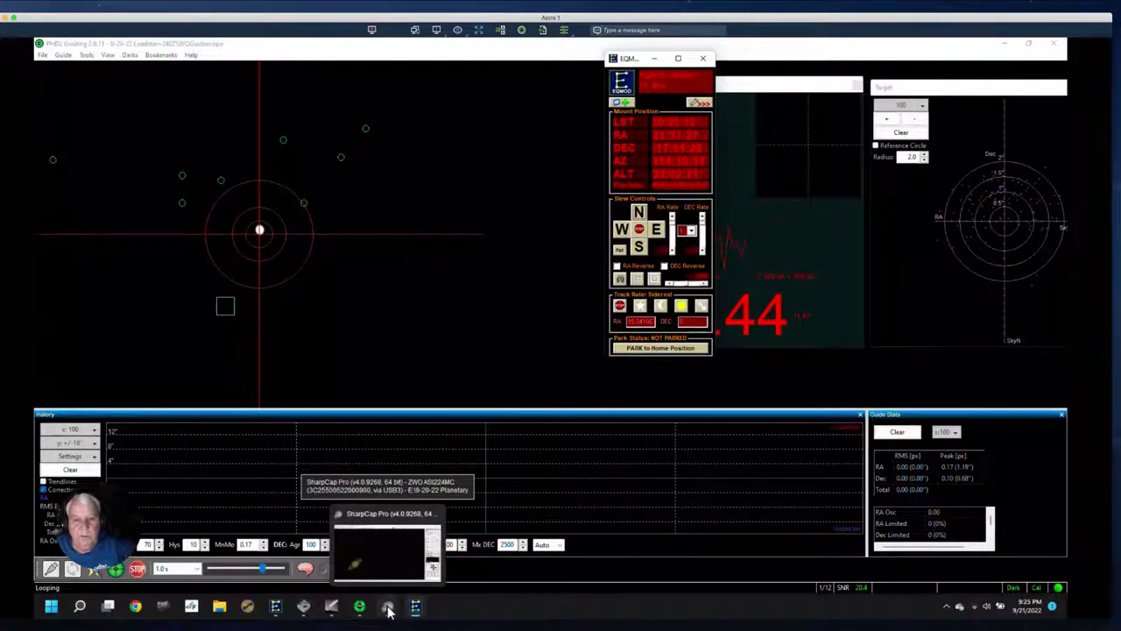
click(390, 612)
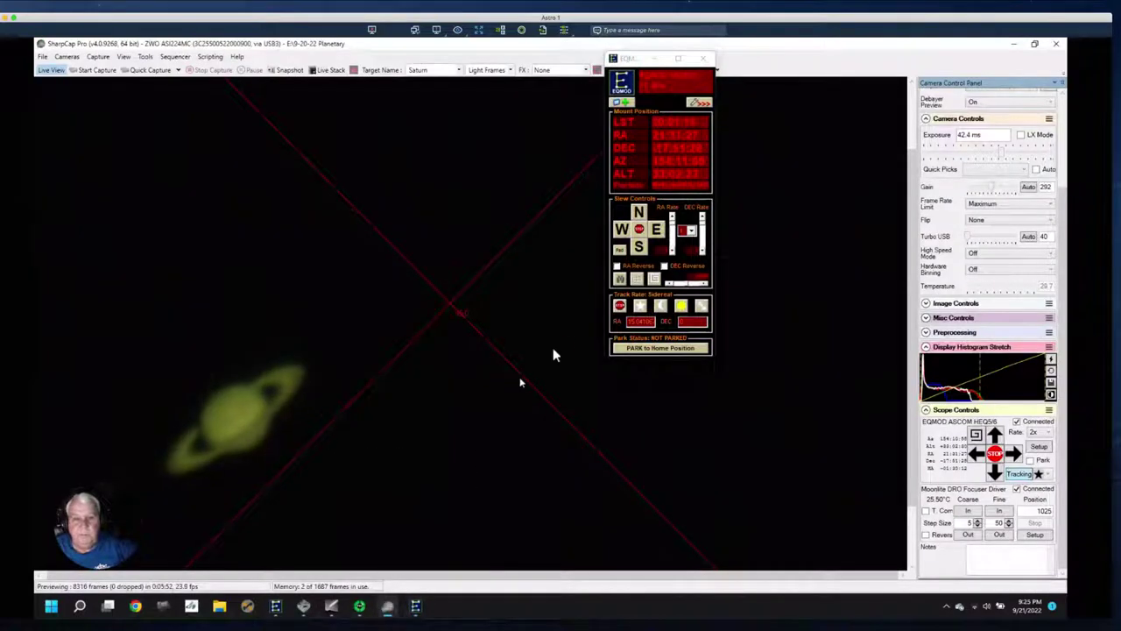
click(657, 229)
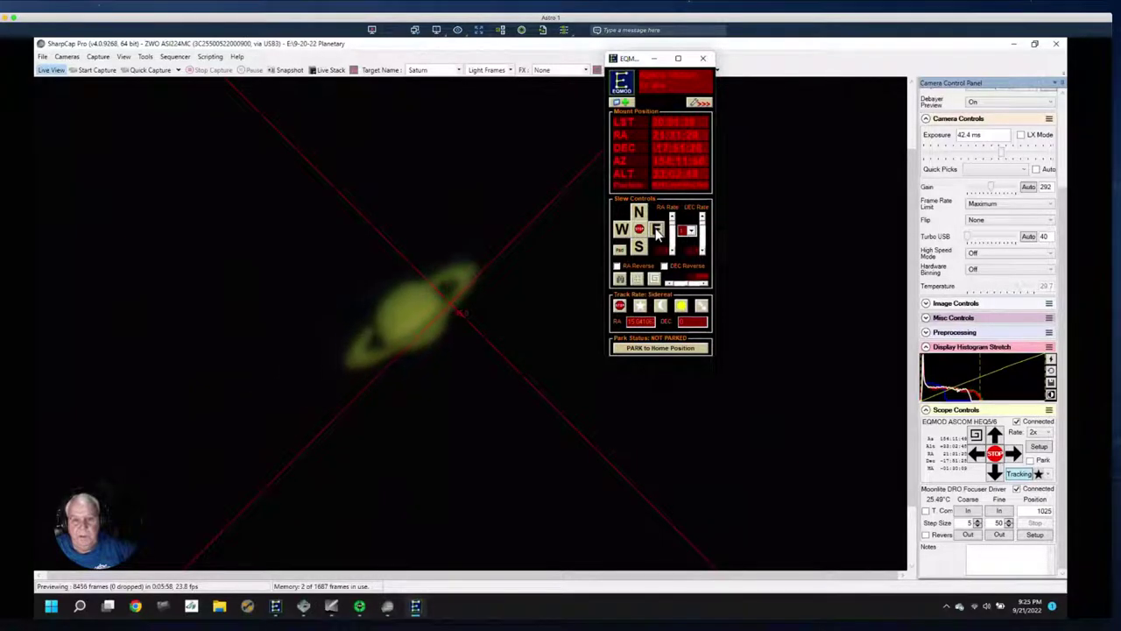
click(657, 228)
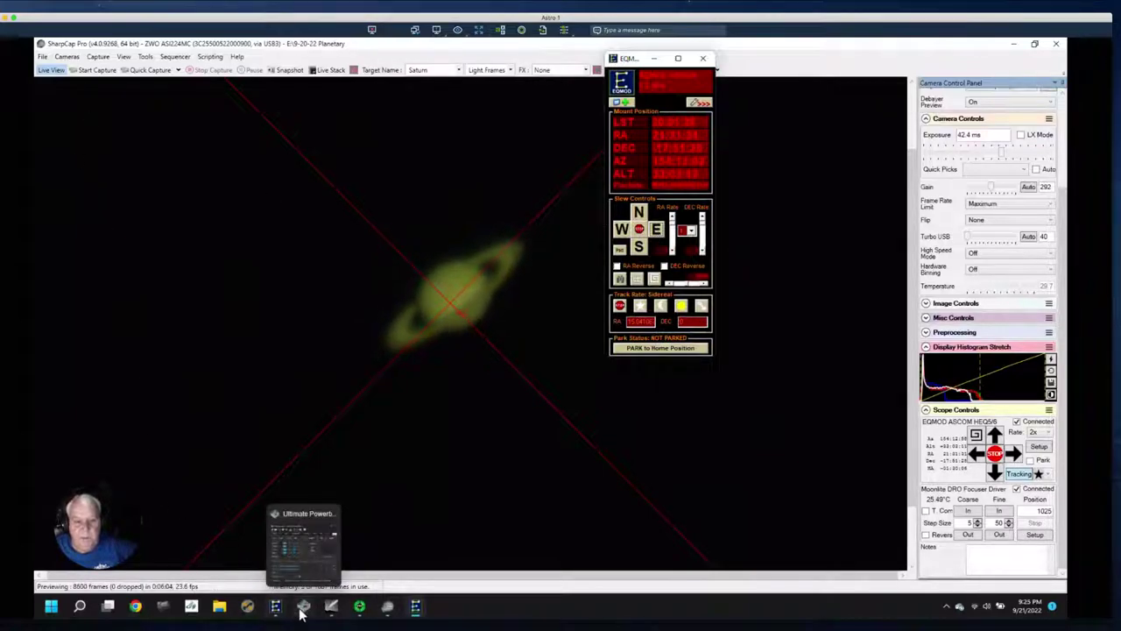
Step: Switch to Cartes du Ciel, sync the telescope on Saturn, and confirm that it is pointed at the planet
click(334, 610)
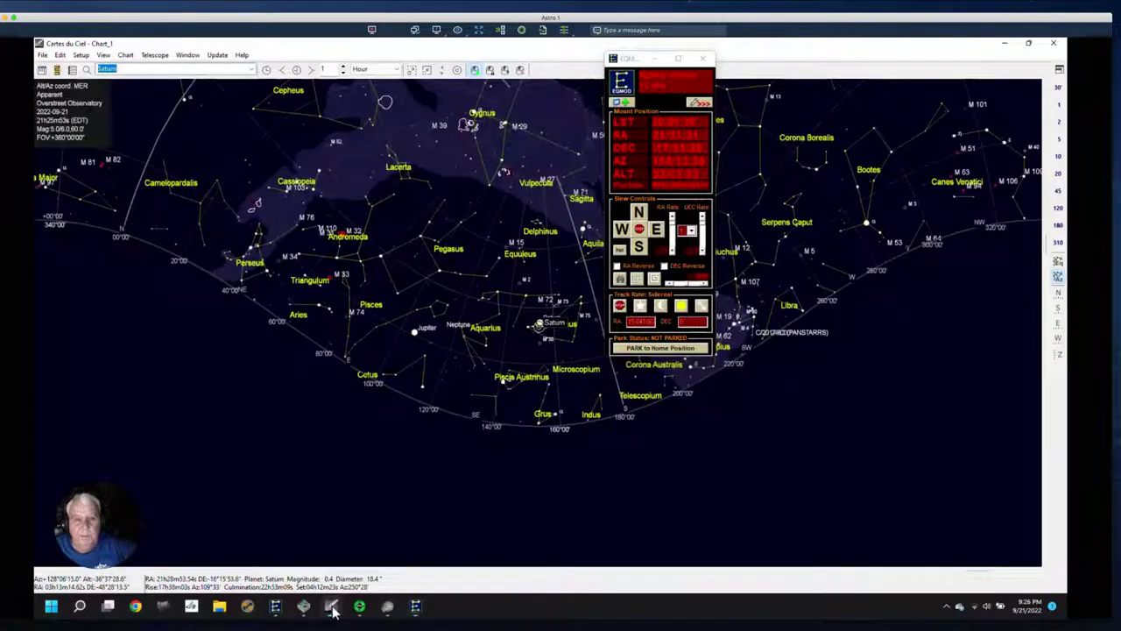
click(154, 55)
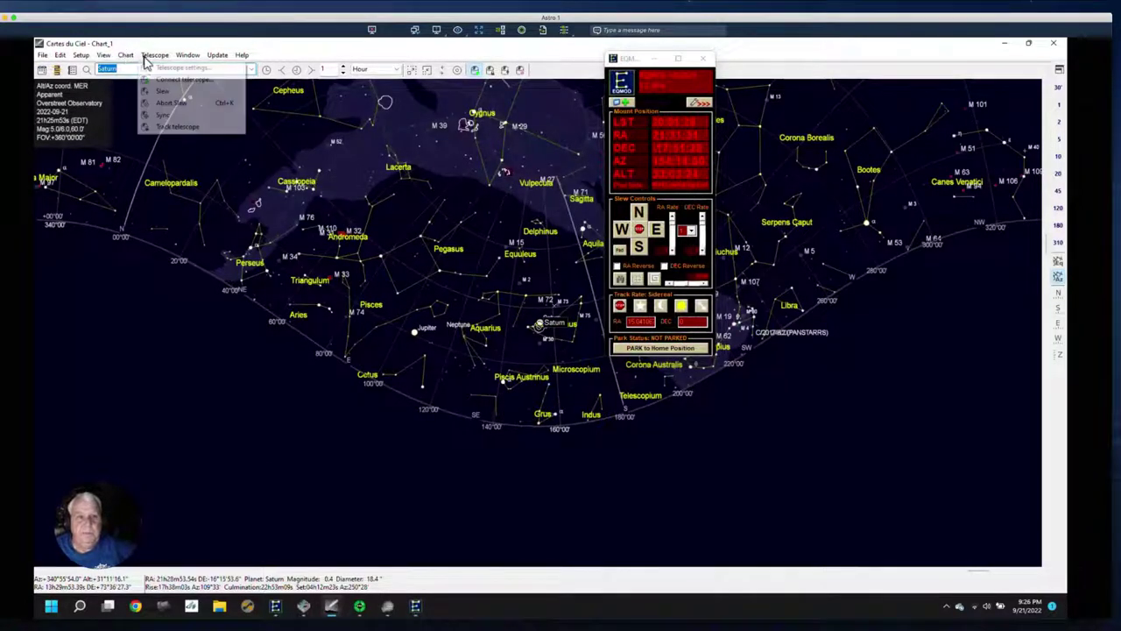
click(163, 116)
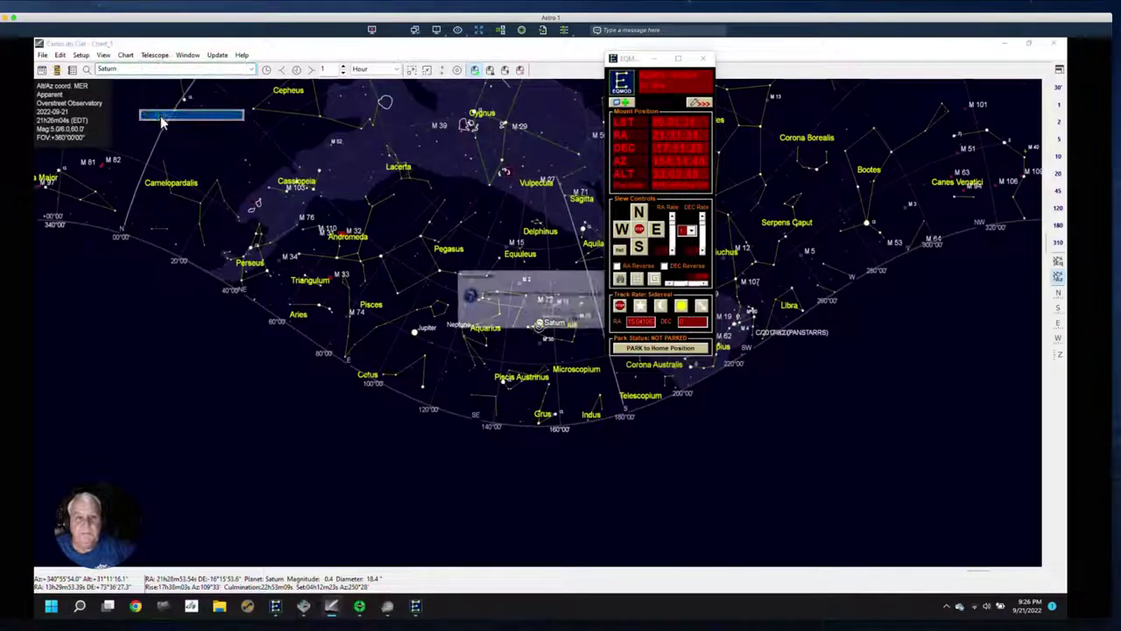
drag(543, 281, 450, 270)
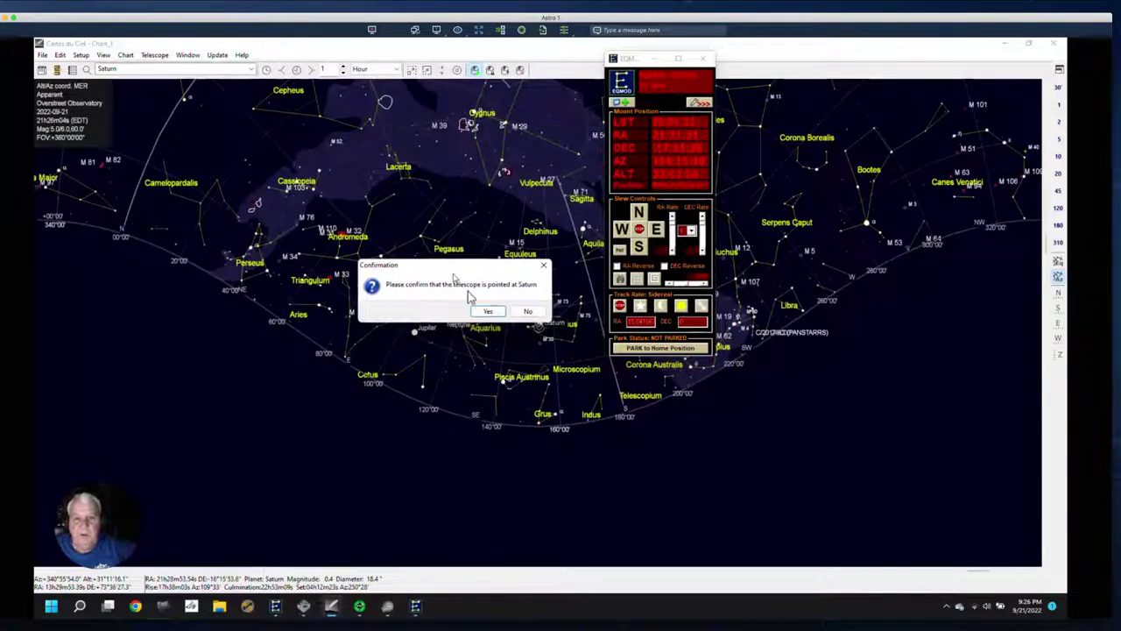
click(488, 312)
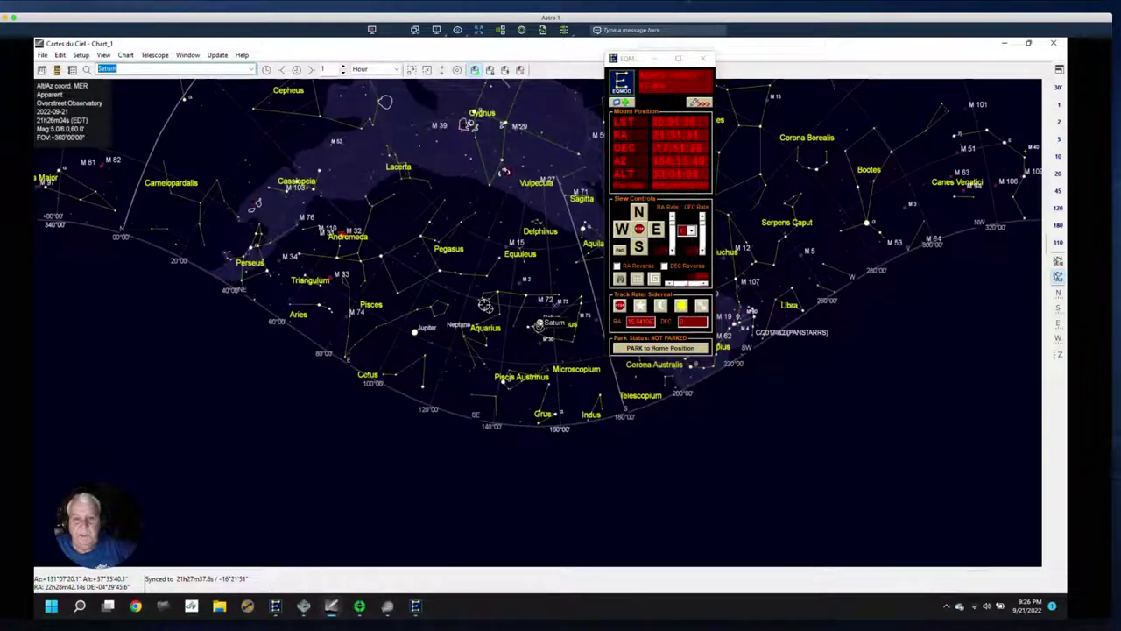
Step: Expand the EQMOD settings, inspect the new sync point in the alignment point list, and collapse the window again
drag(650, 53, 380, 49)
click(434, 97)
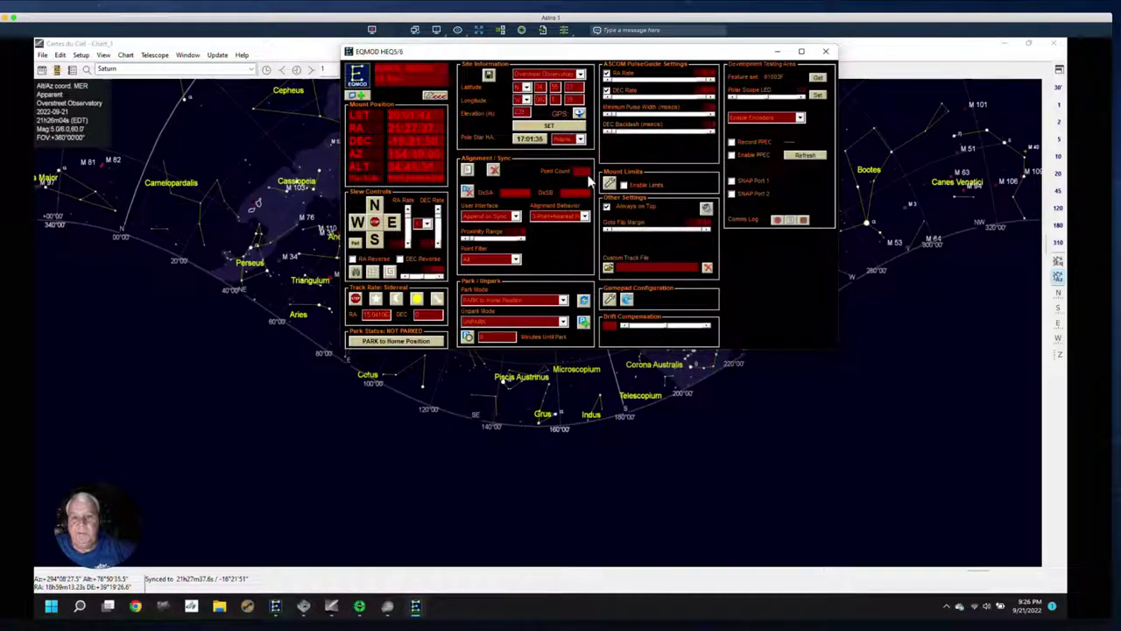
click(469, 172)
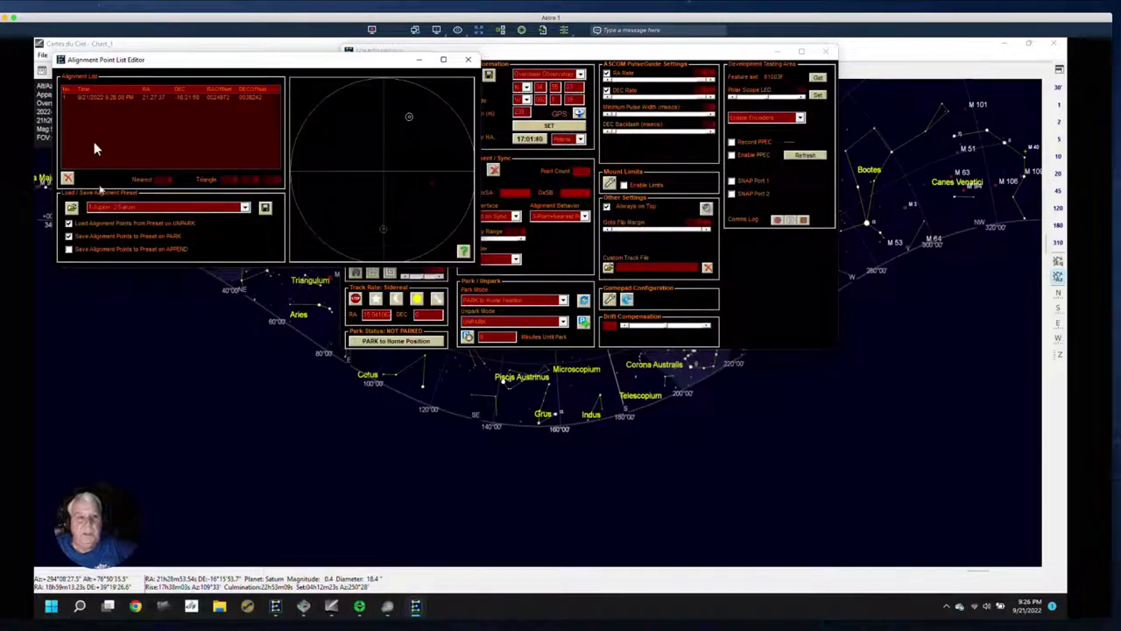
click(107, 98)
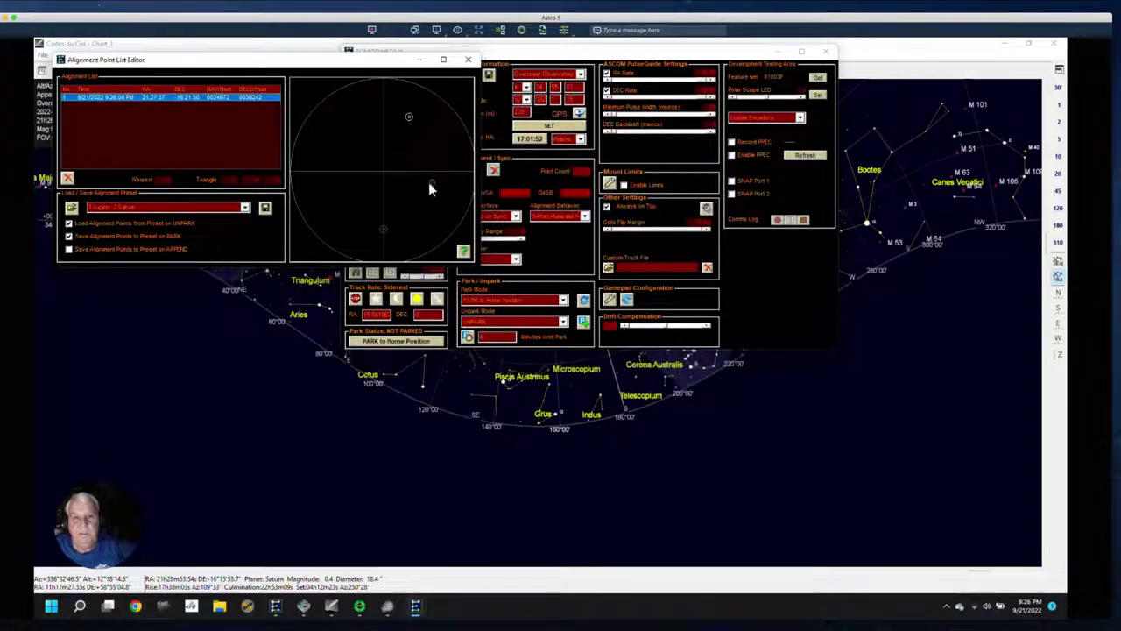
click(418, 60)
click(429, 96)
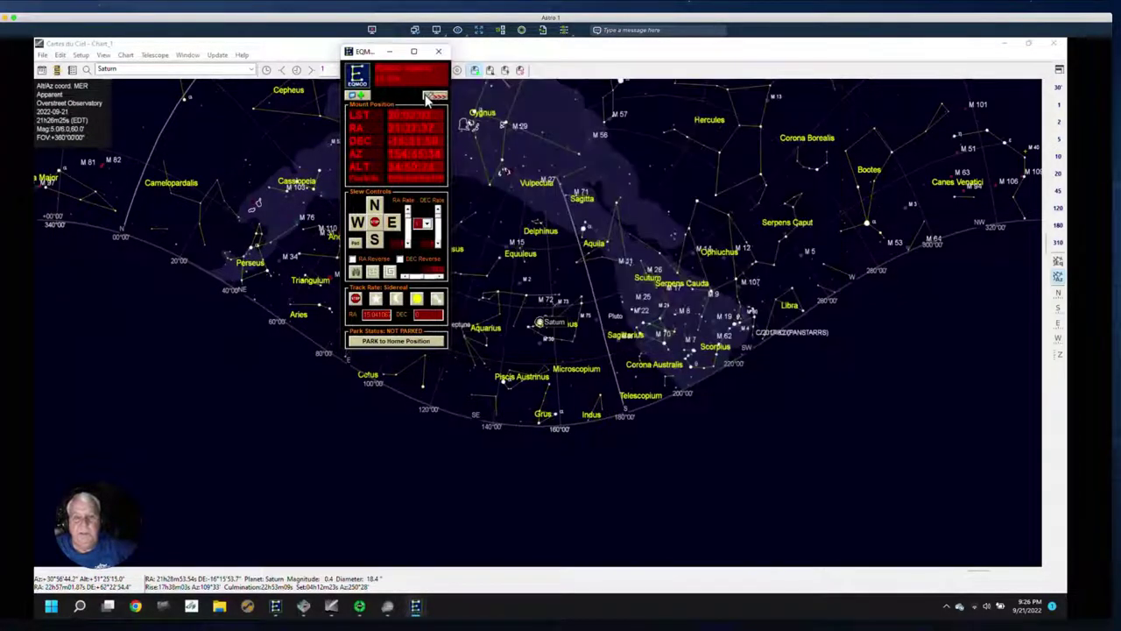
Step: Move the compact EQMOD window away from the Jupiter and Saturn area of the sky chart, restoring its size if it maximizes
drag(368, 54, 881, 36)
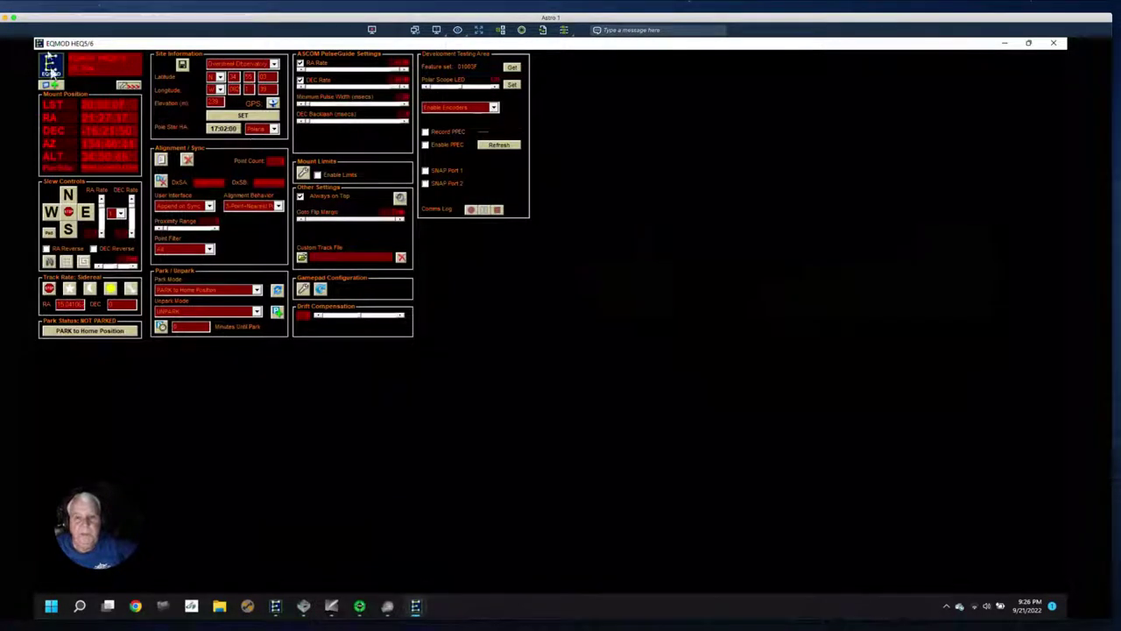
click(1030, 45)
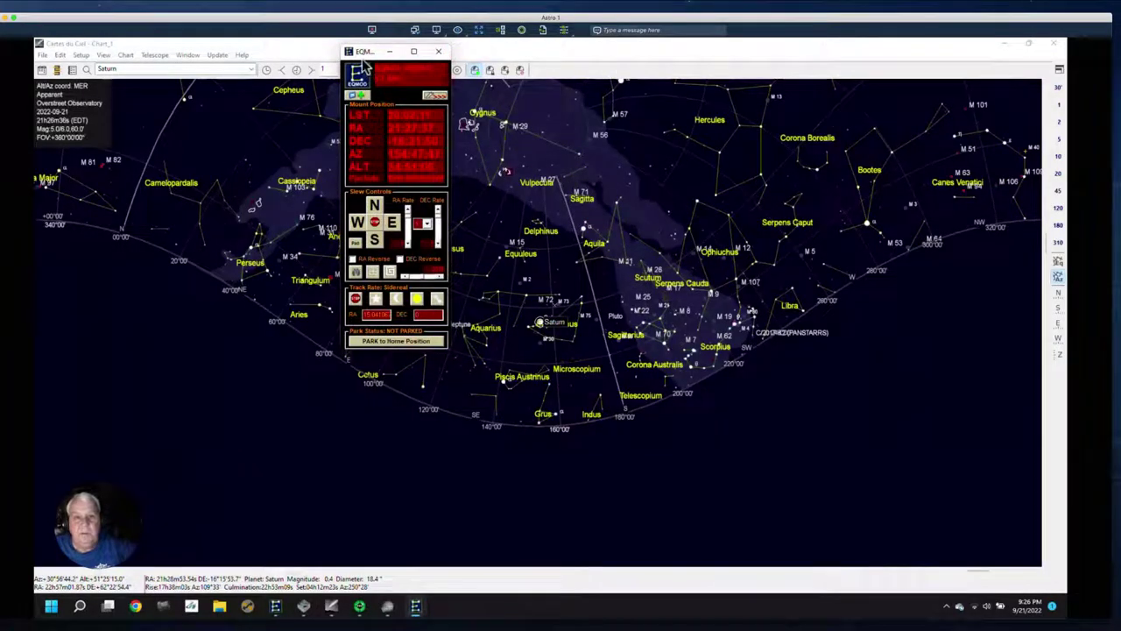
drag(362, 53, 879, 91)
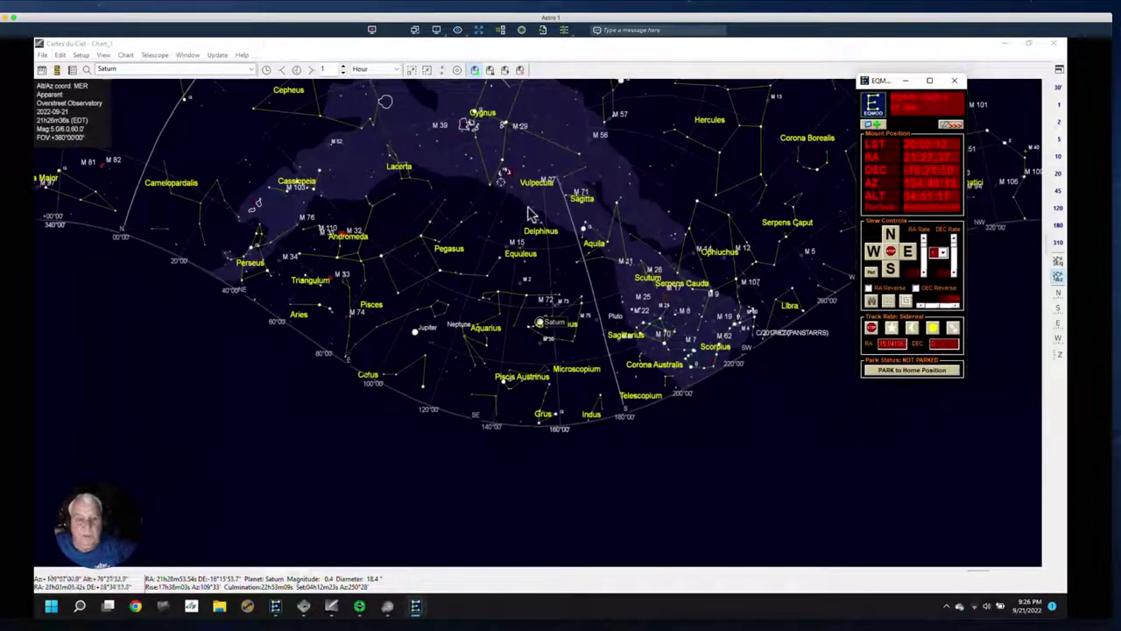
Step: Select Jupiter as the target in the sky chart and slew the telescope to it
mouse_move(346, 607)
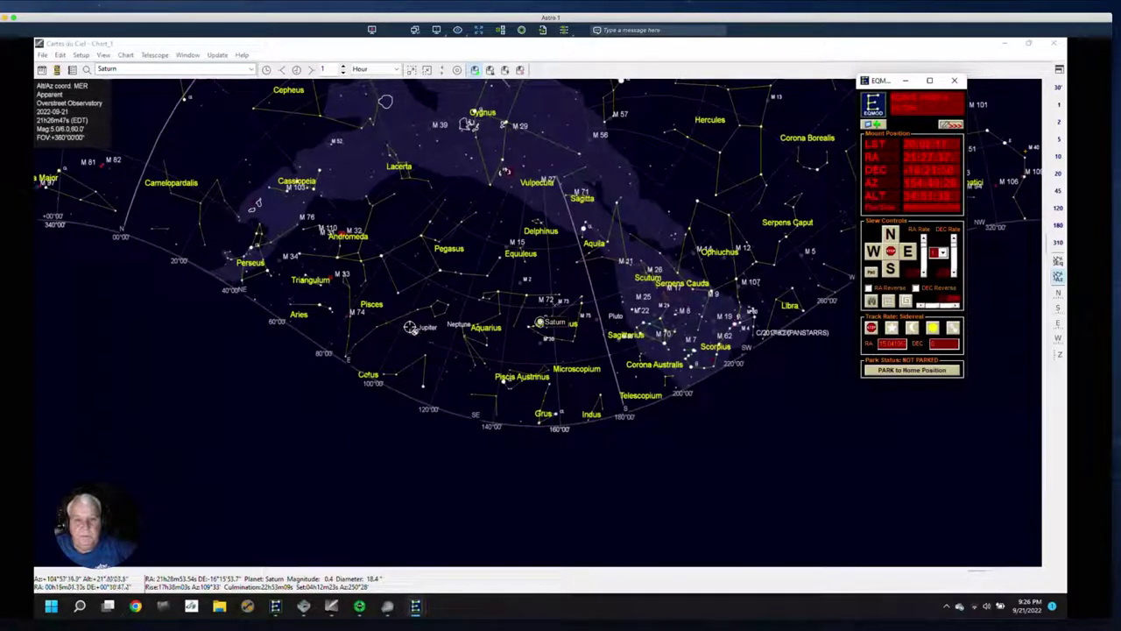
click(411, 328)
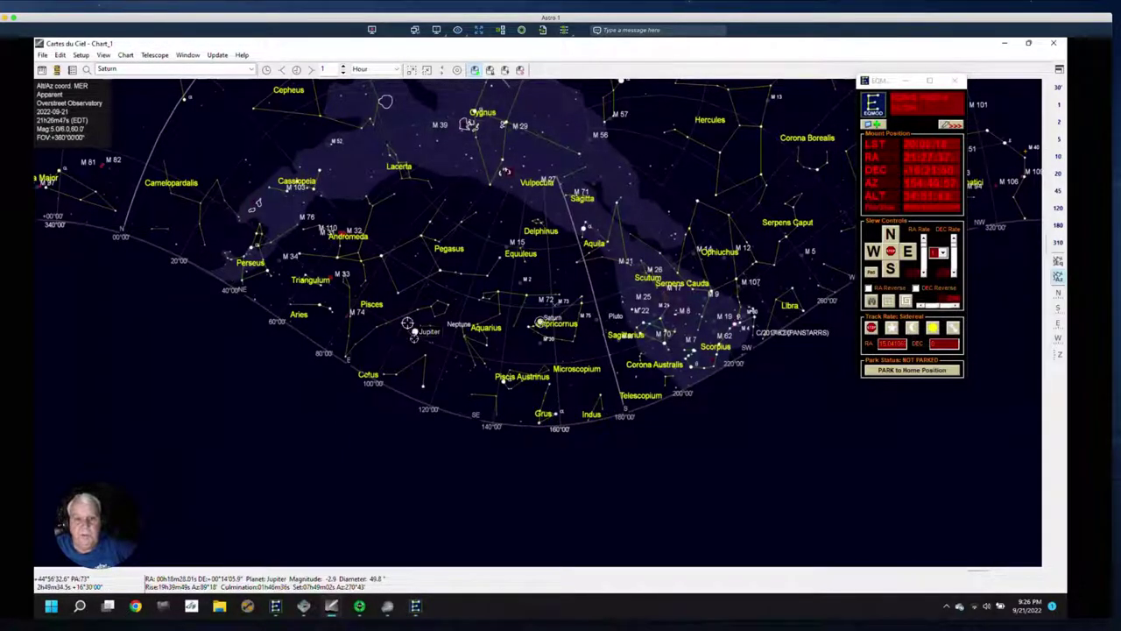
click(251, 70)
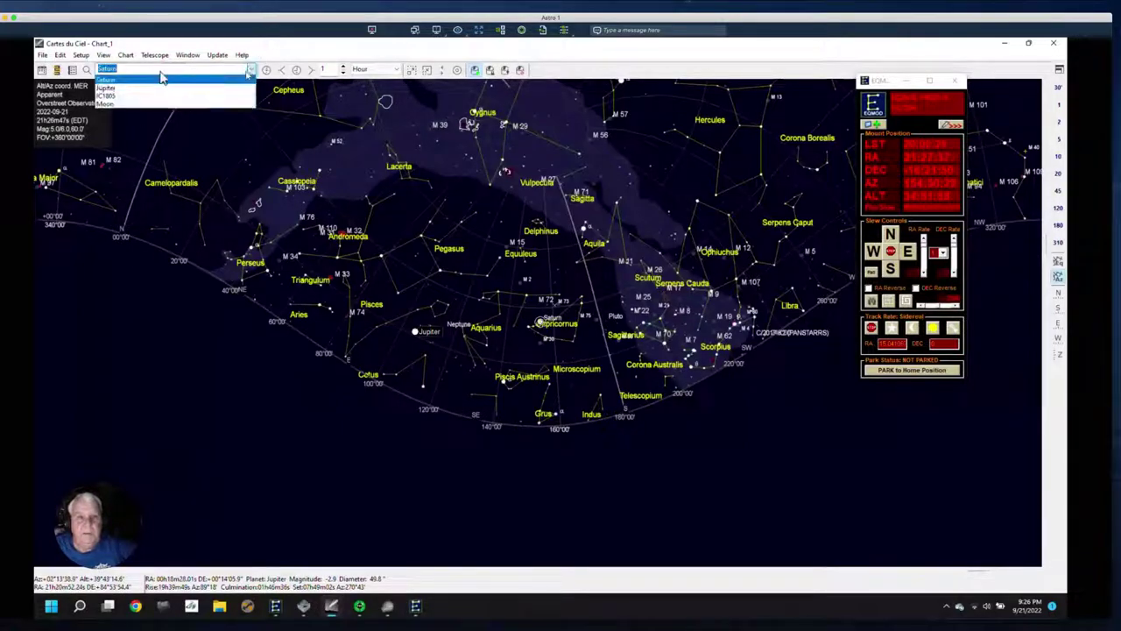
click(105, 89)
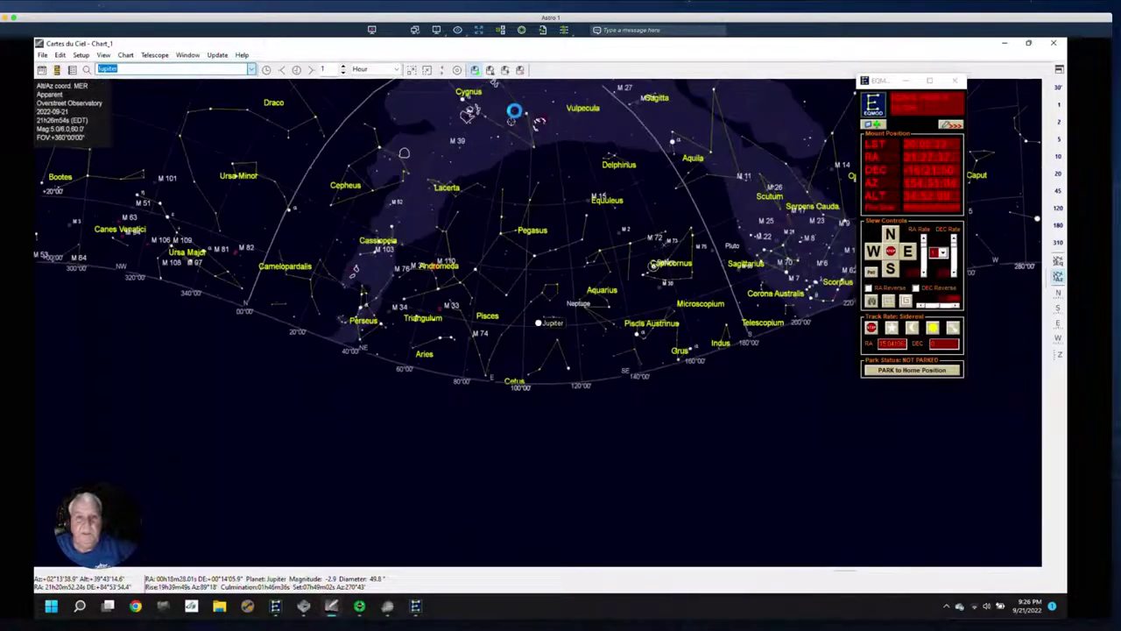
click(505, 71)
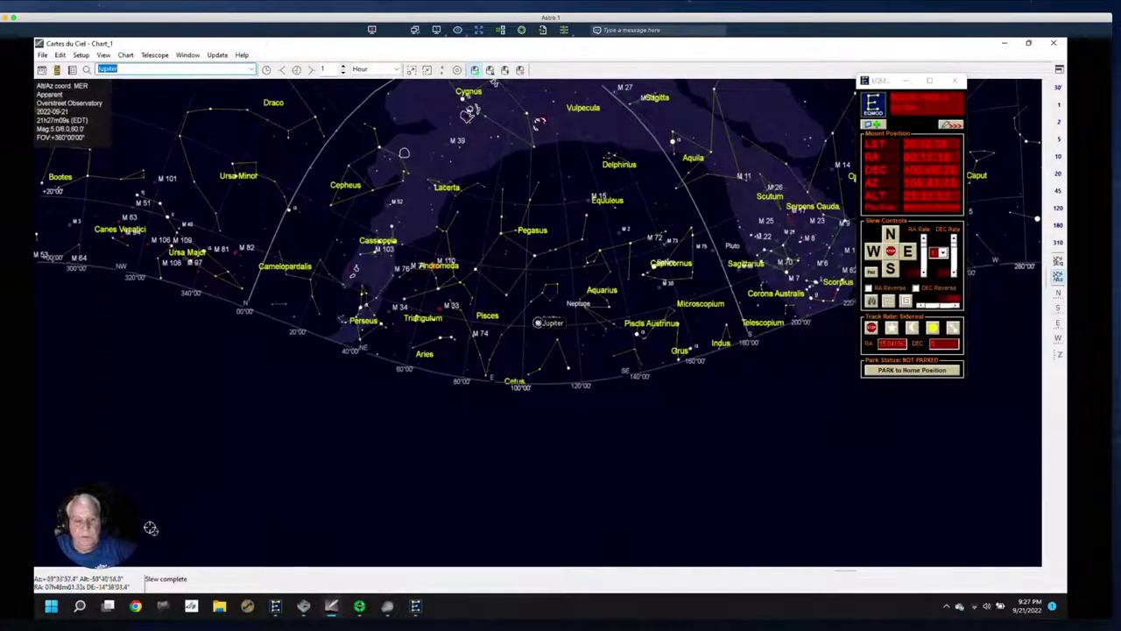
Step: Switch to PHD2, set the slew rate preset to 2, and slew west and north to bring Jupiter close to the crosshair
click(359, 608)
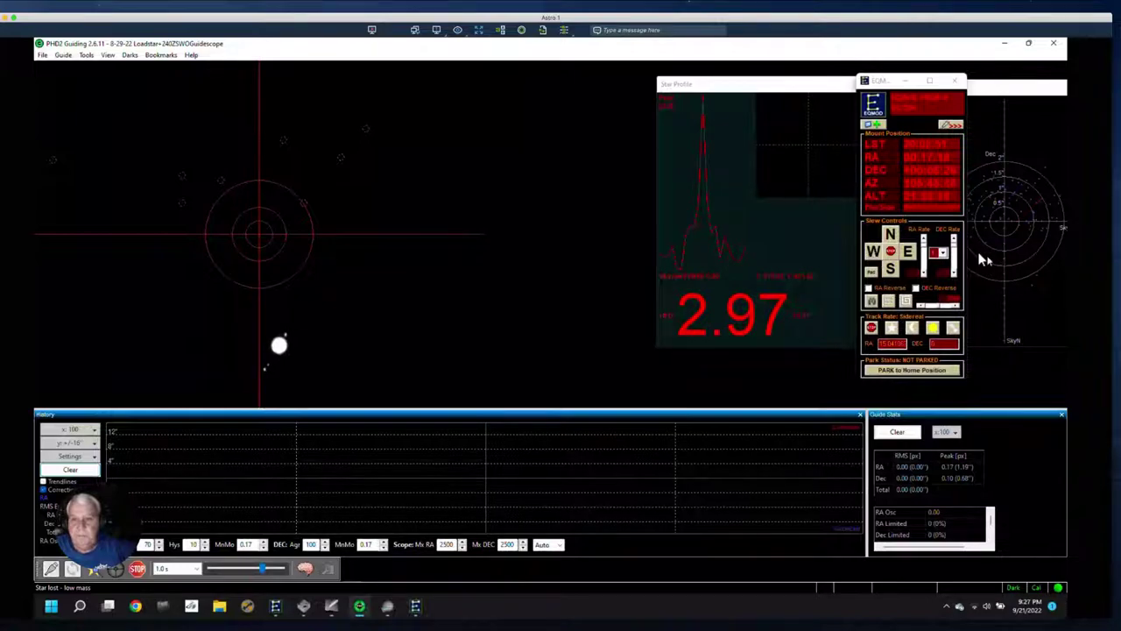
click(940, 269)
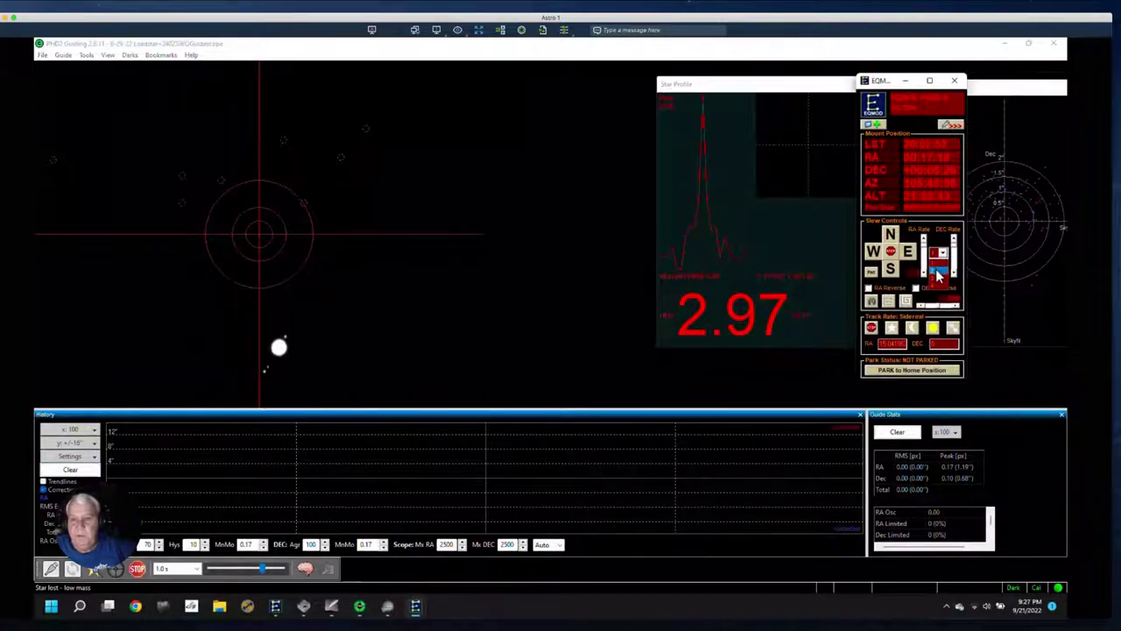
click(938, 274)
click(875, 252)
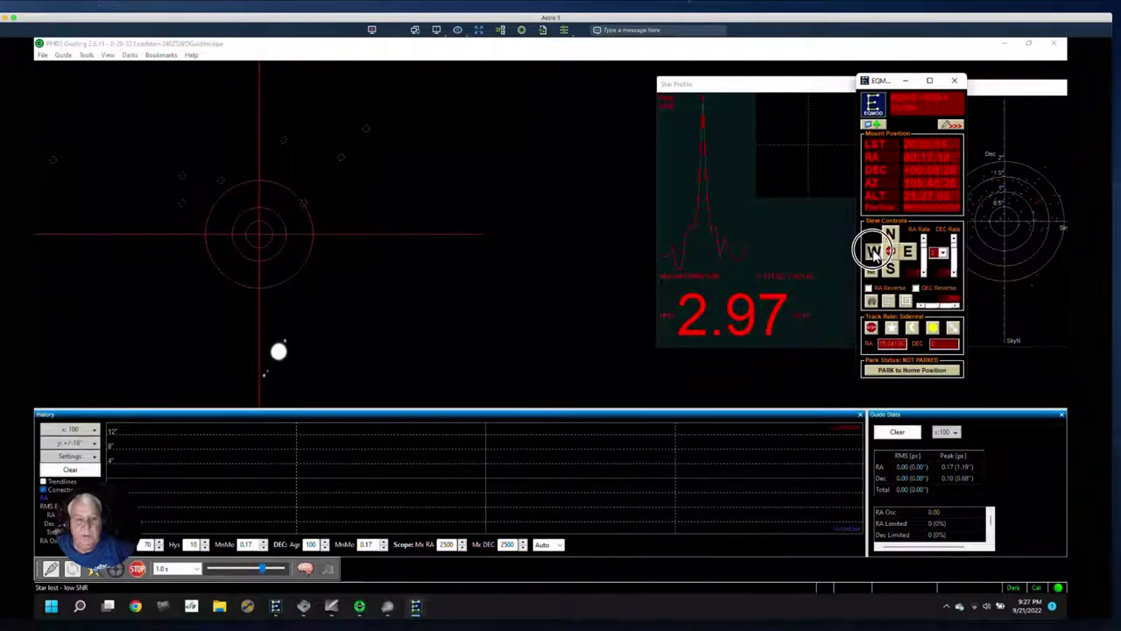
click(874, 252)
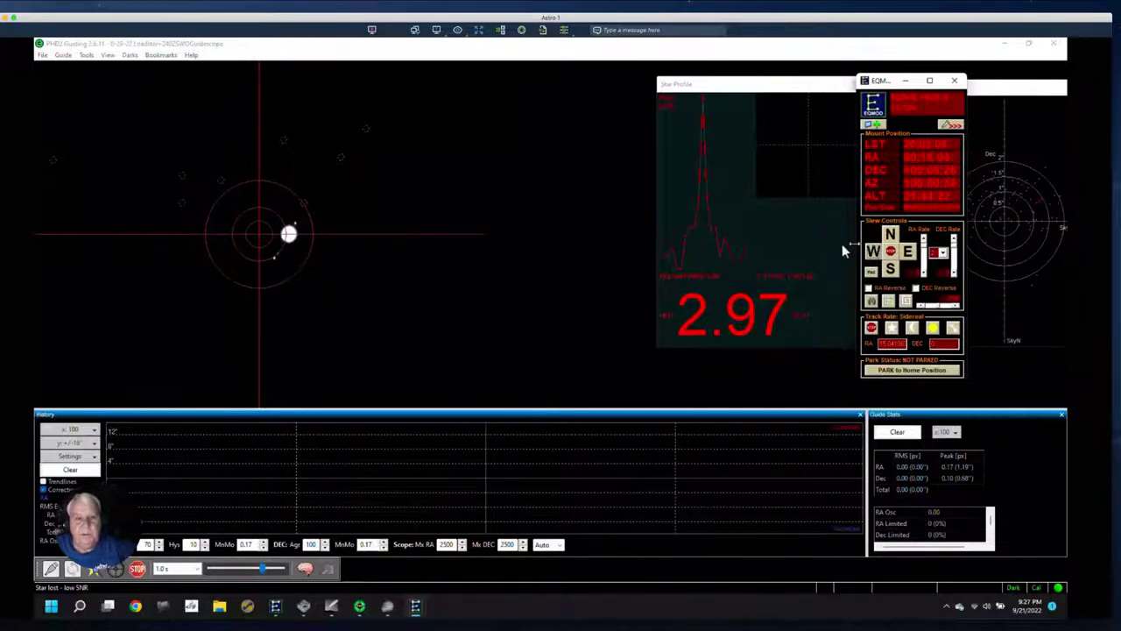
click(875, 252)
click(890, 235)
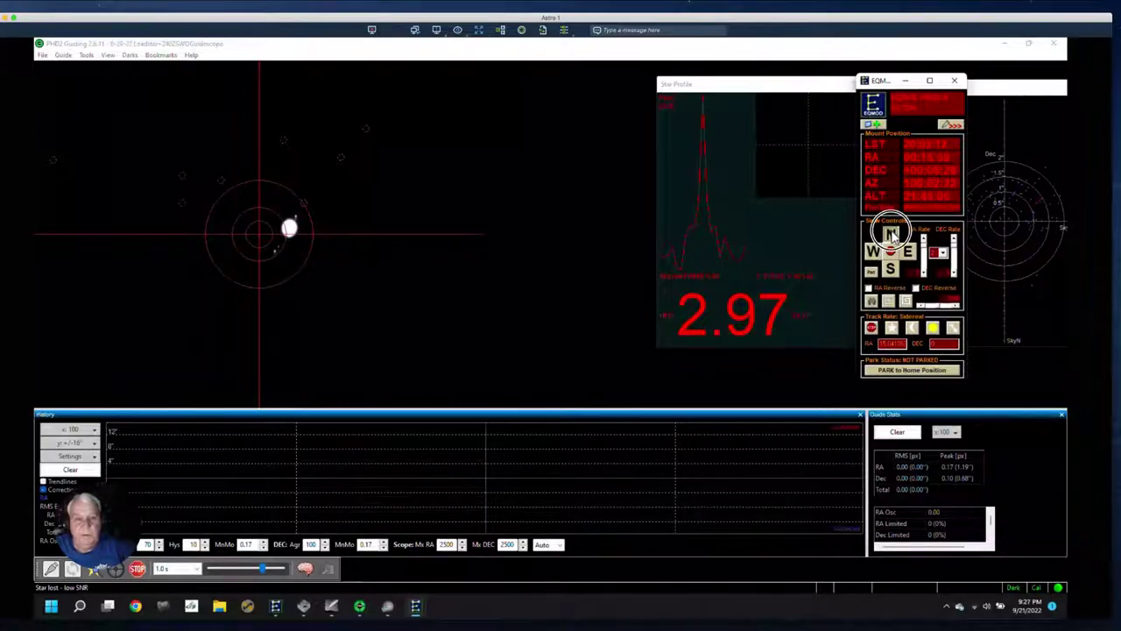
click(890, 235)
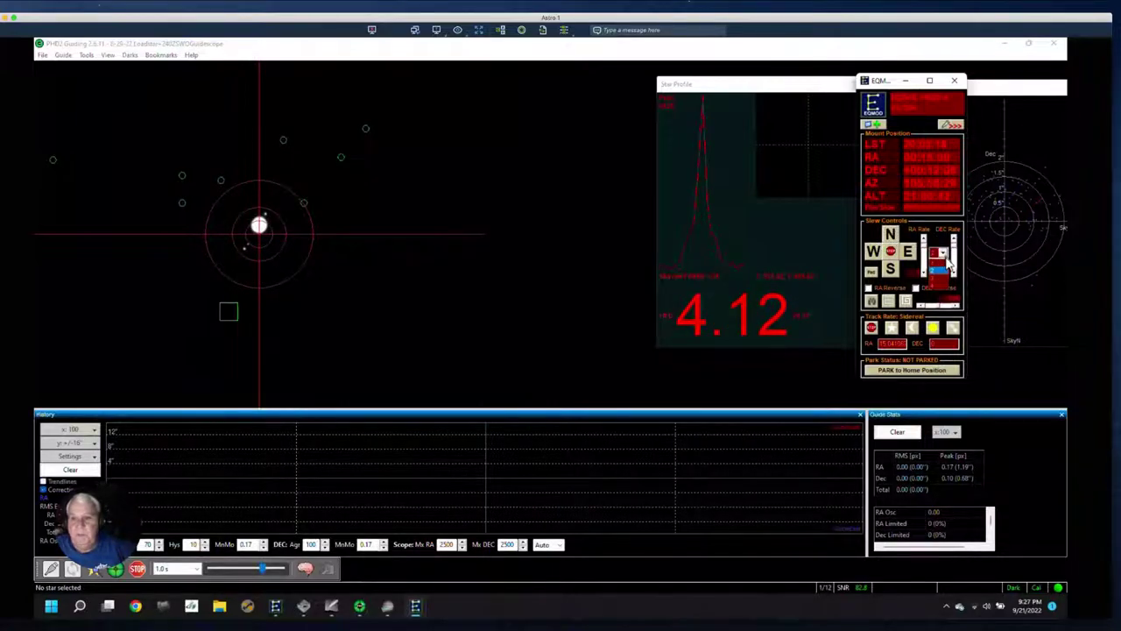
Step: Set the slew rate preset to 1 and nudge the mount east to fine-tune Jupiter's position
click(942, 254)
click(940, 260)
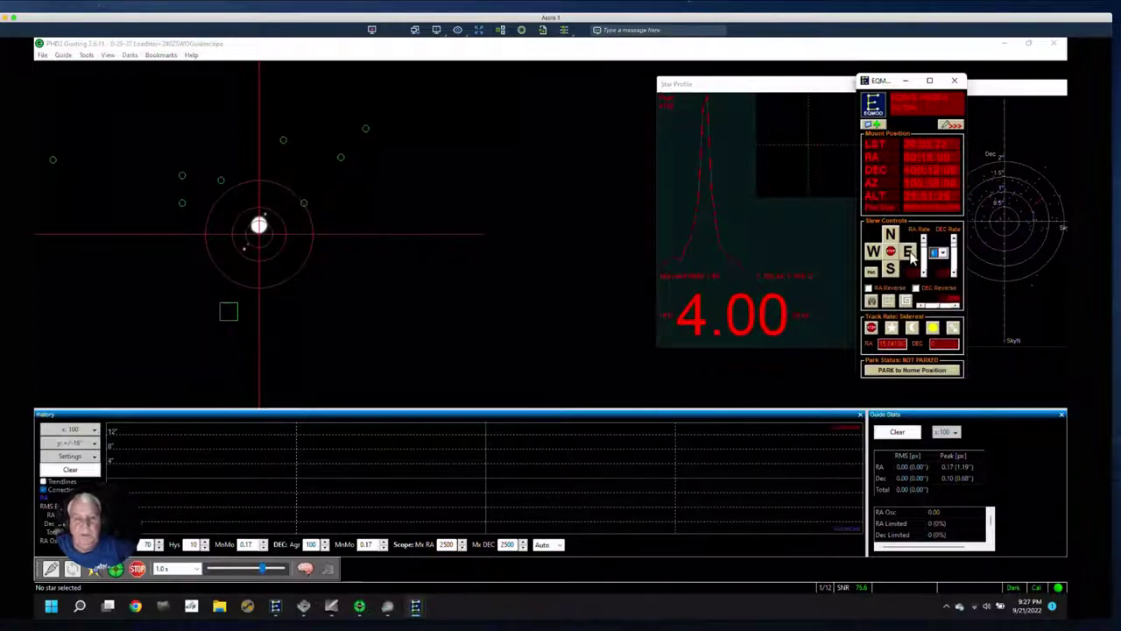
click(910, 253)
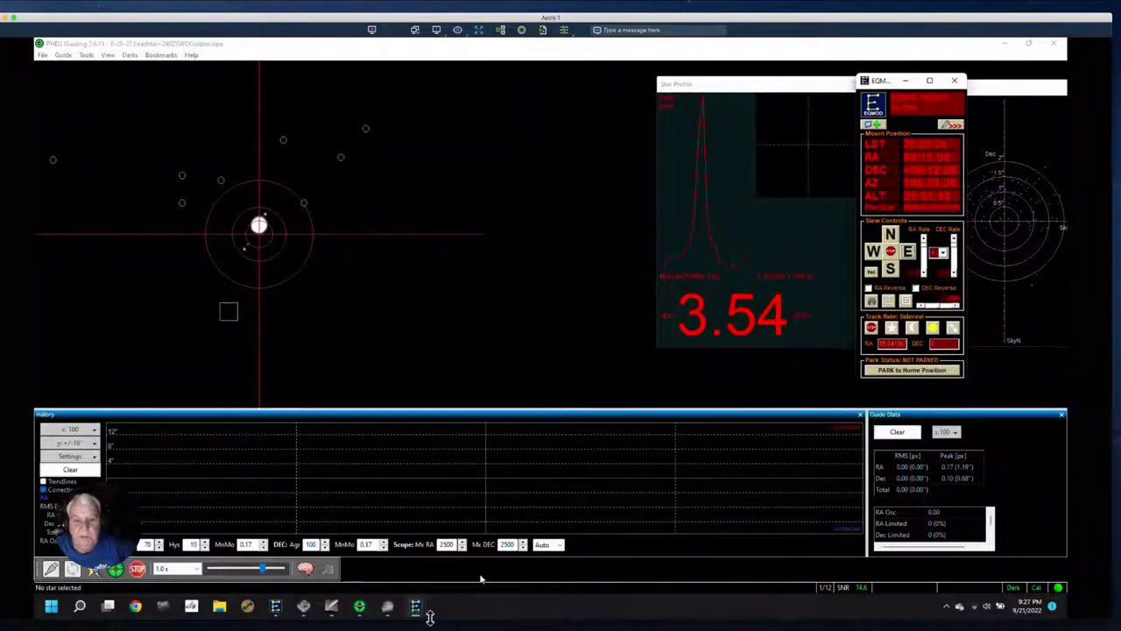
Step: Switch to SharpCap and nudge the mount east and south until Jupiter is centred on the reticle
click(388, 605)
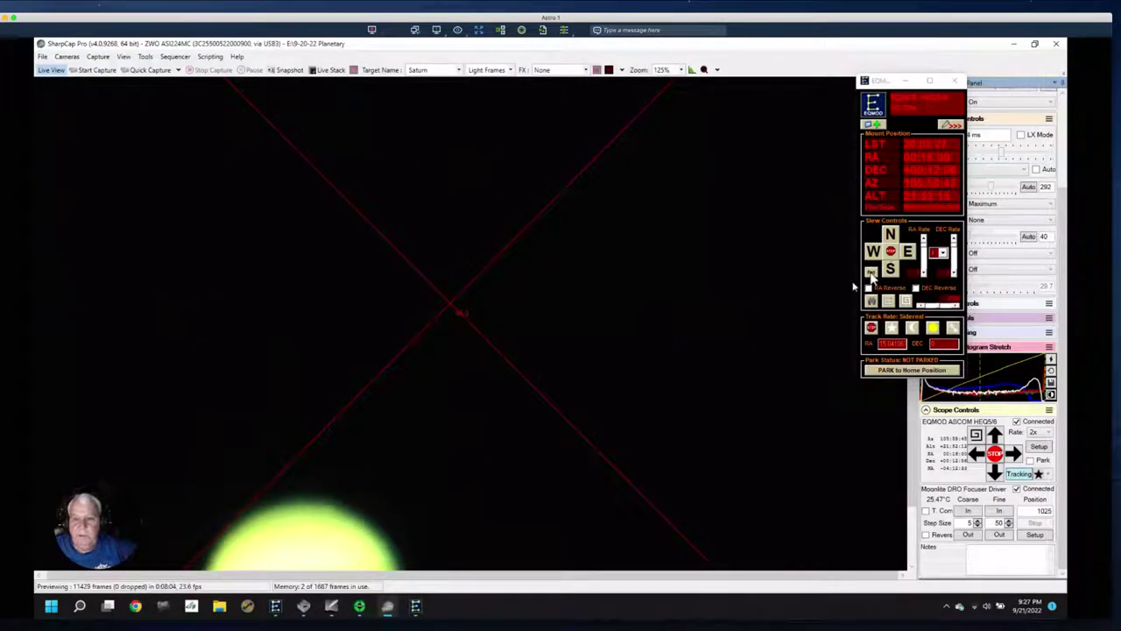
click(909, 253)
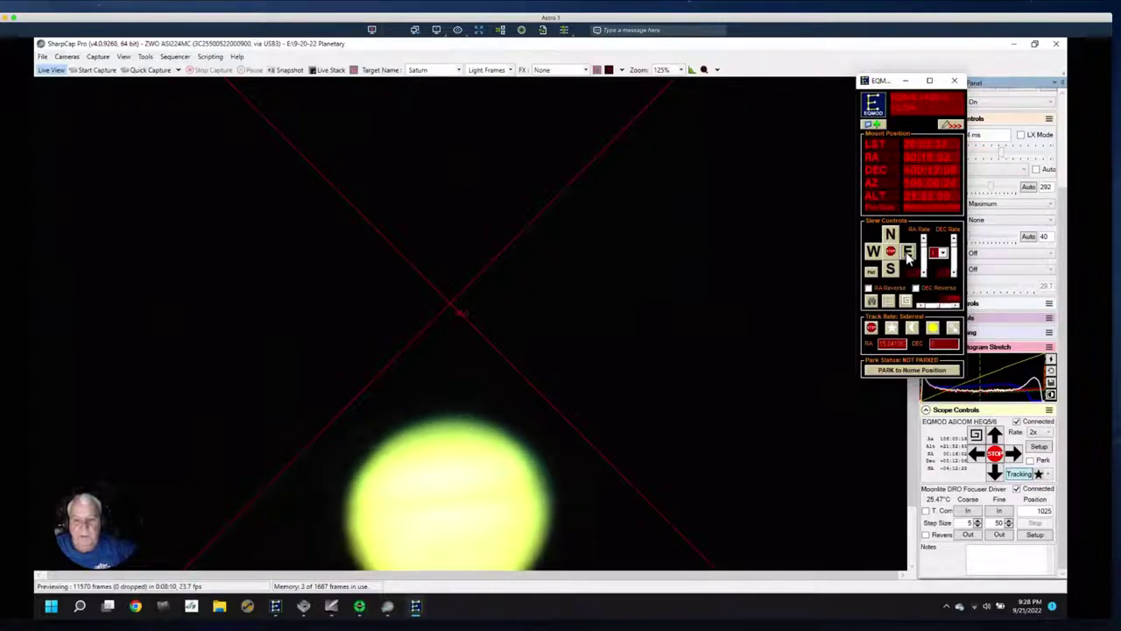
click(891, 270)
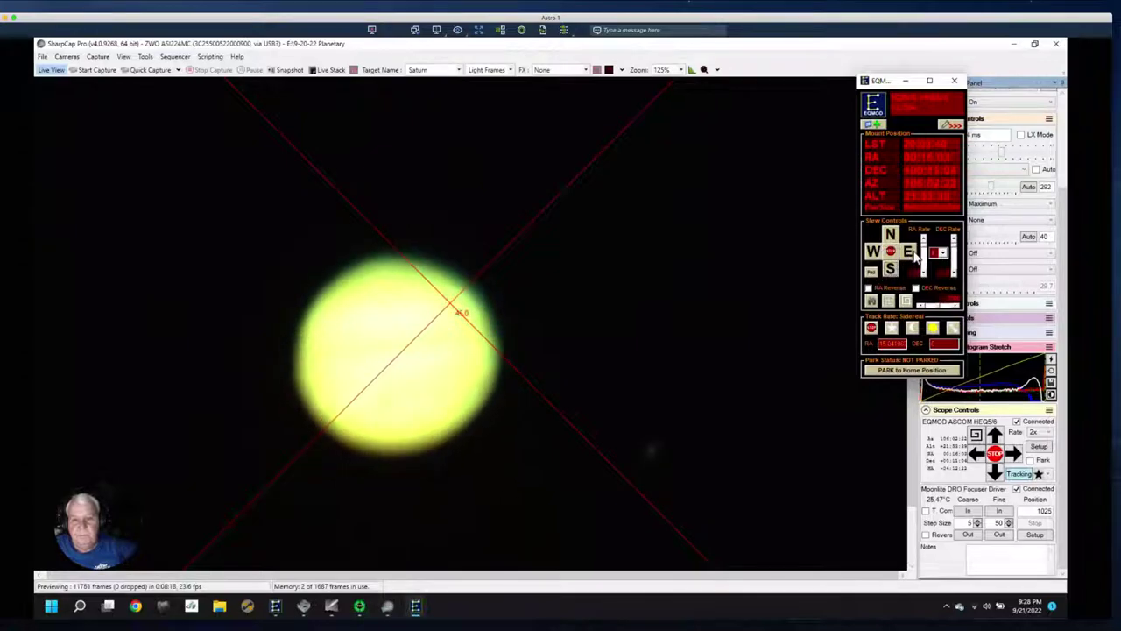
click(911, 253)
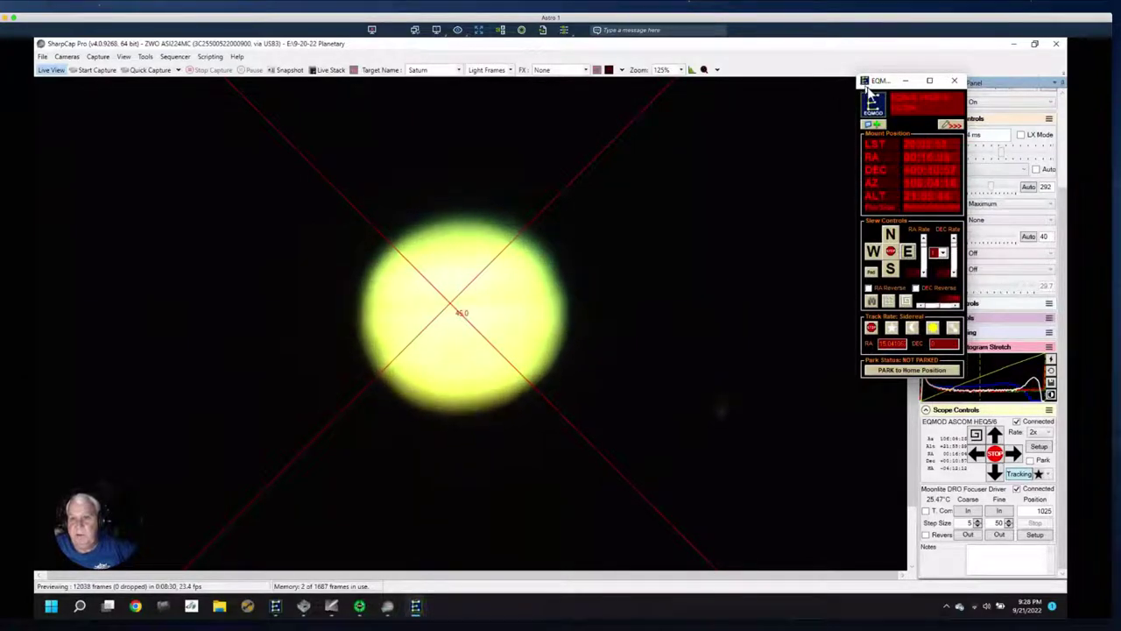
Step: Move the EQMOD window clear of the camera controls, and set the exposure to 18.2 ms with a gain of 252
drag(867, 88, 795, 63)
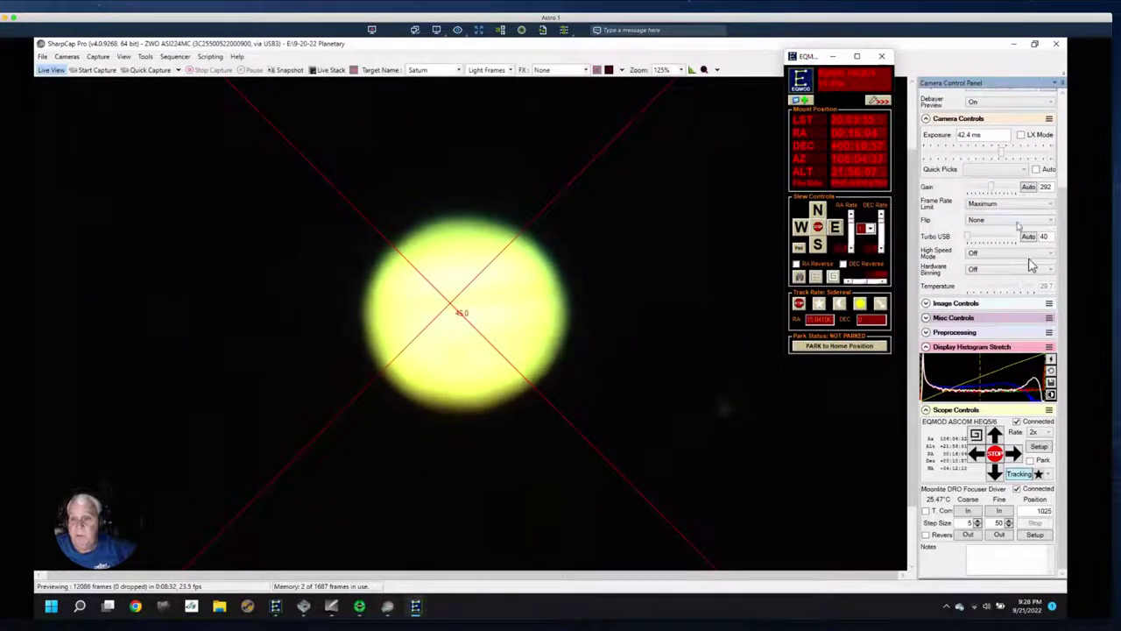
mouse_move(993, 193)
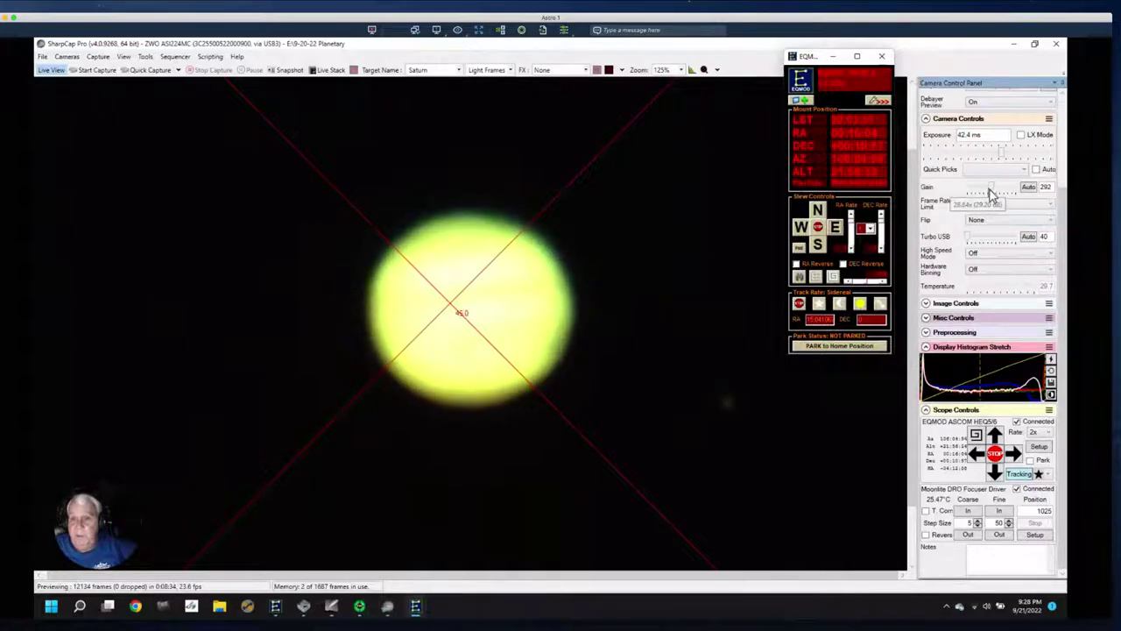
drag(993, 193, 983, 191)
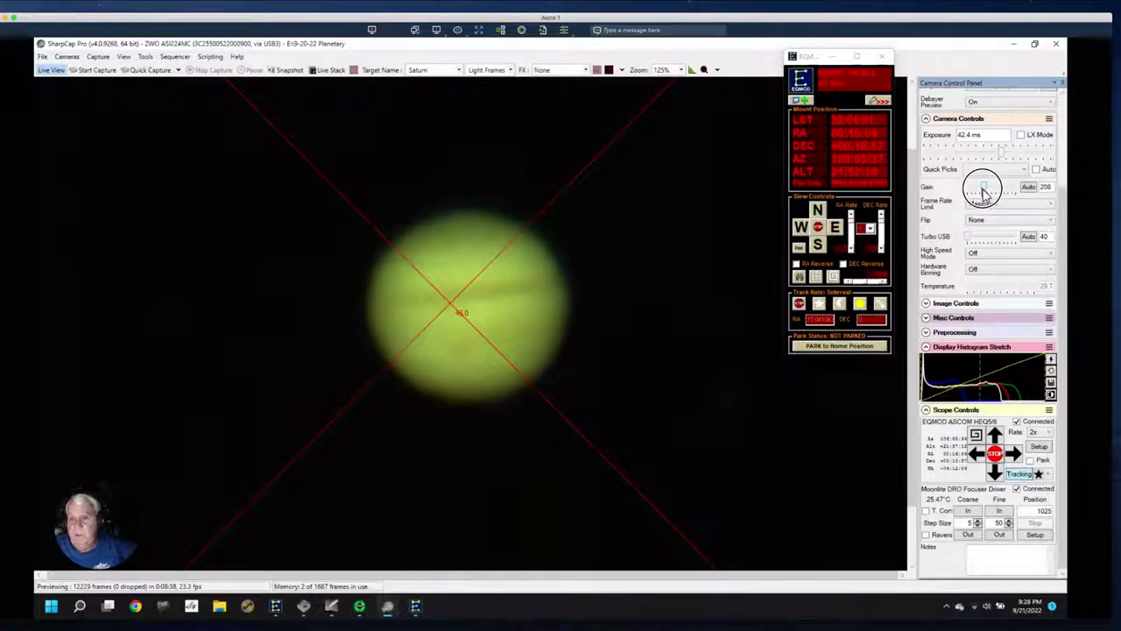
drag(983, 191, 994, 158)
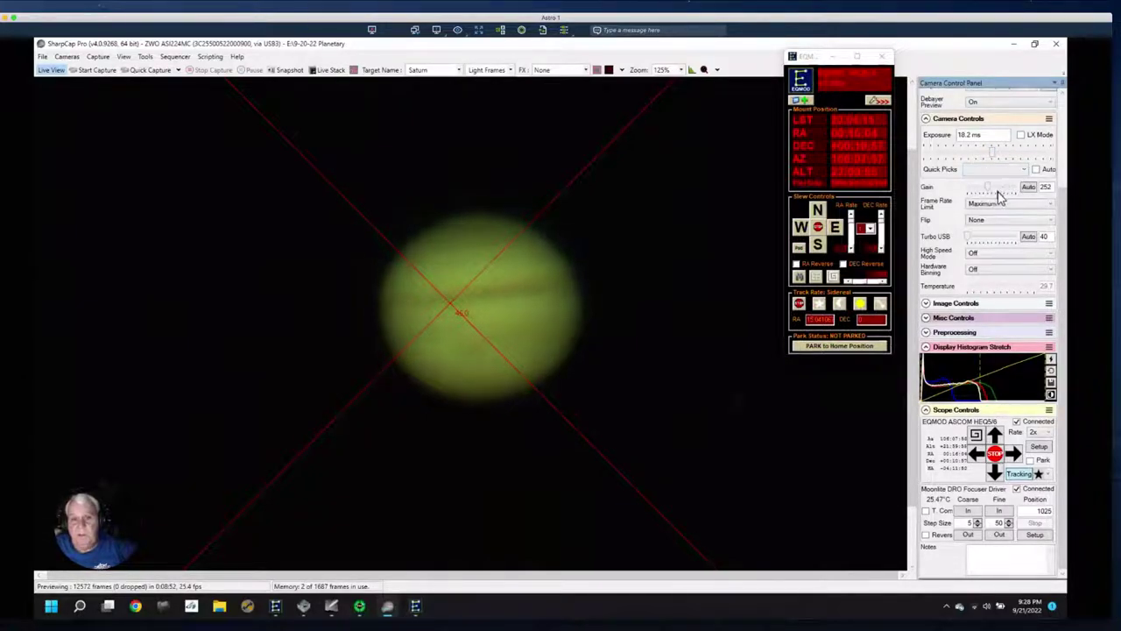
mouse_move(999, 196)
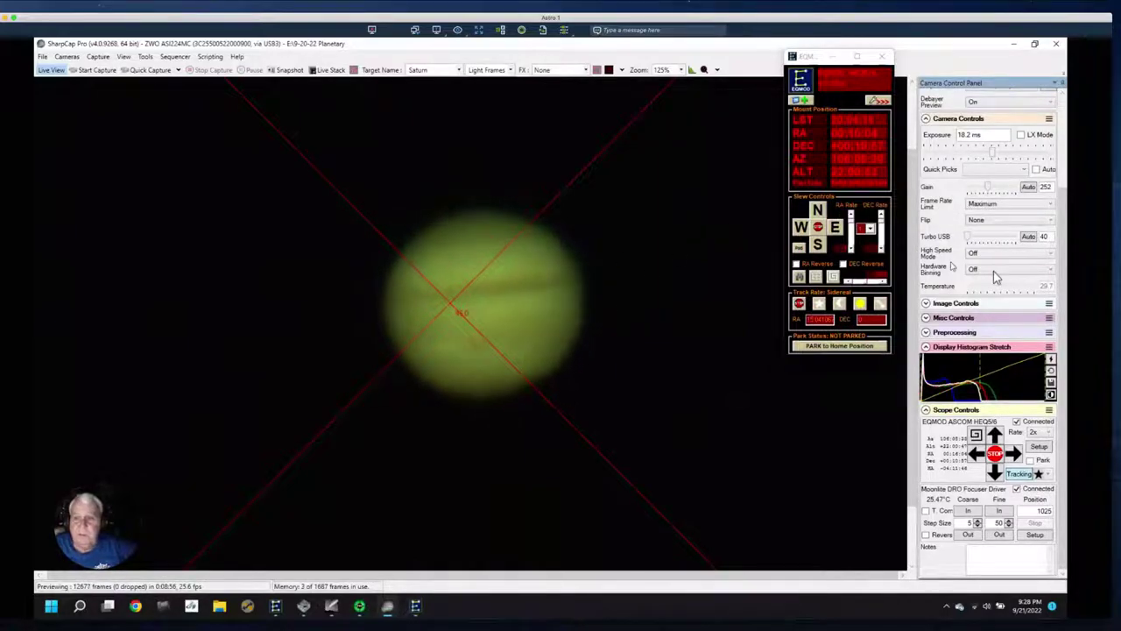
click(989, 188)
drag(993, 191, 988, 191)
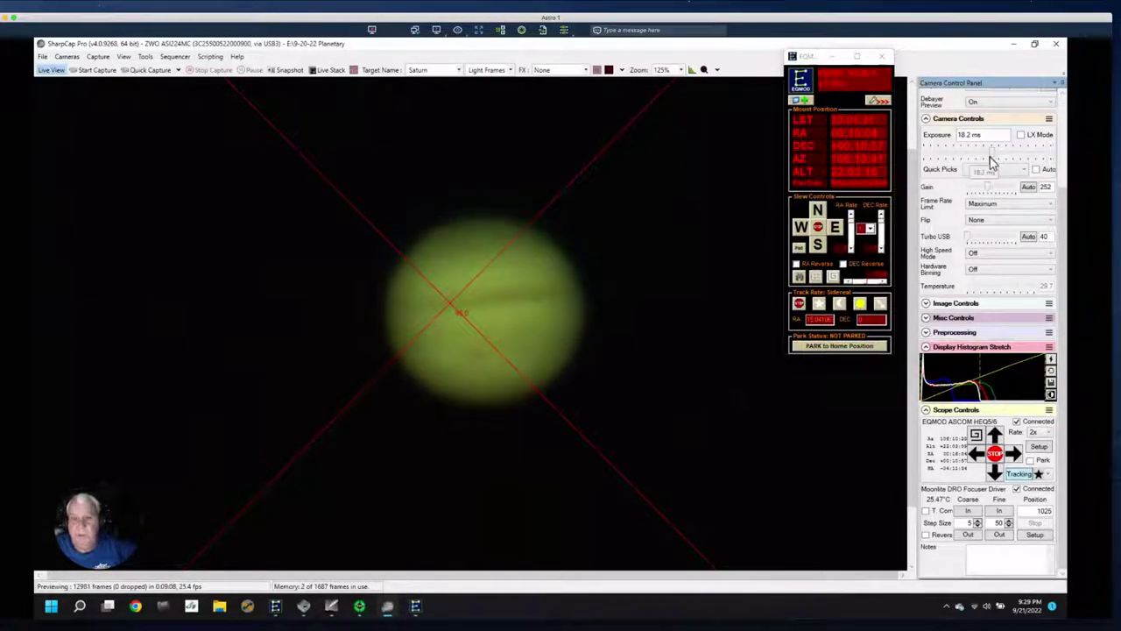
Step: Set the camera exposure to 33.0 ms and lower the gain to 192
mouse_move(993, 159)
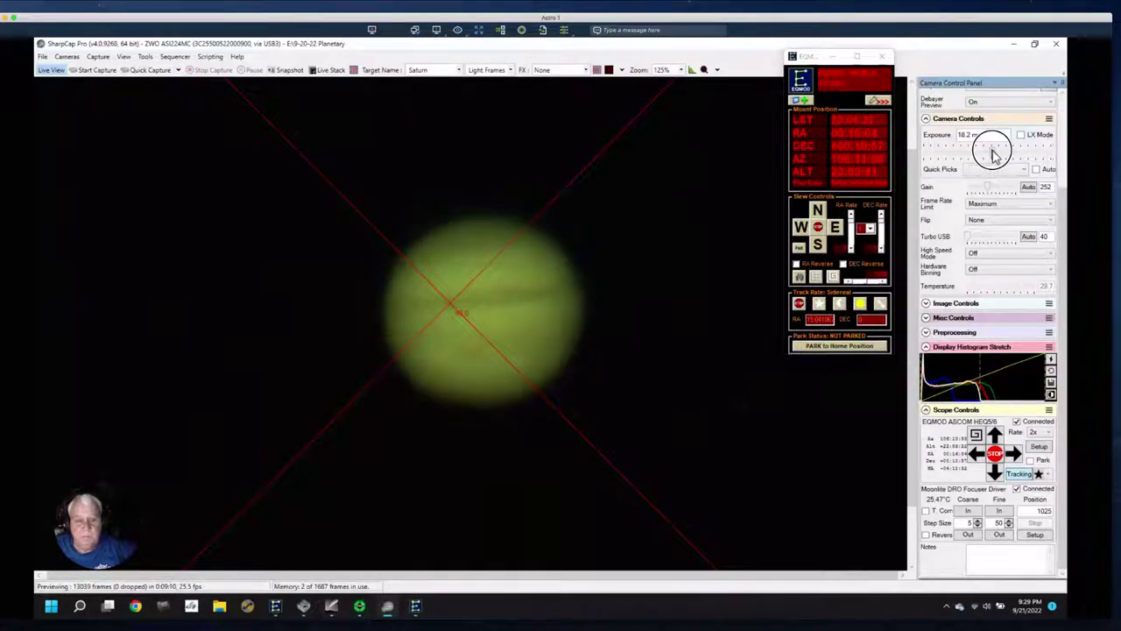
drag(993, 156, 1002, 155)
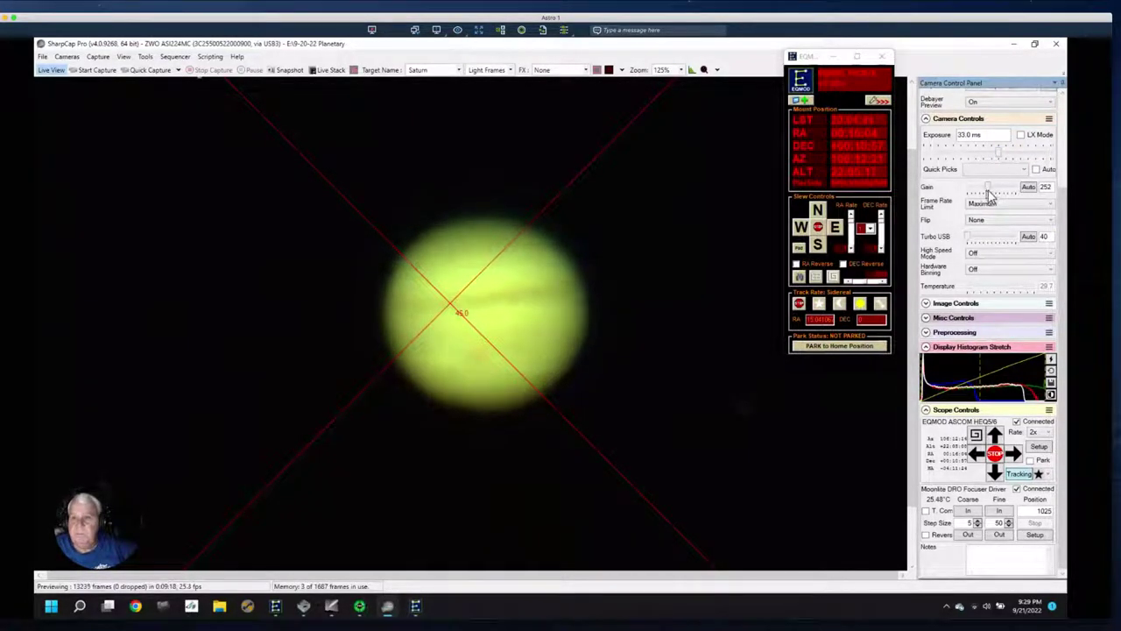
drag(990, 193, 984, 191)
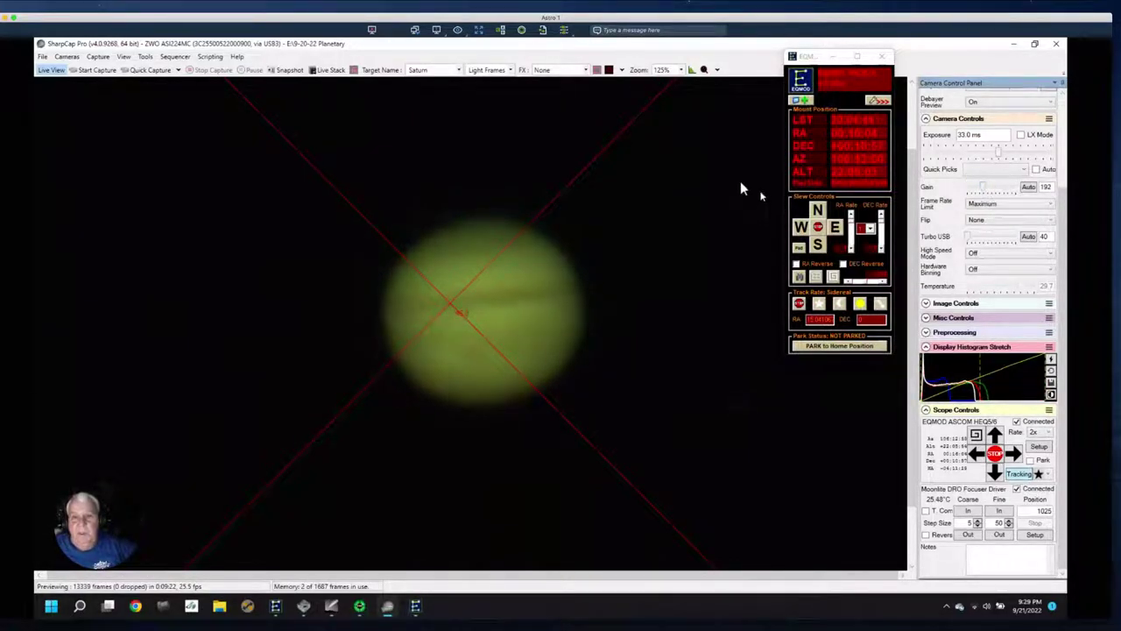
Step: Zoom the preview to 200% and move the focuser outward in coarse steps of 5 to position 1075
click(682, 71)
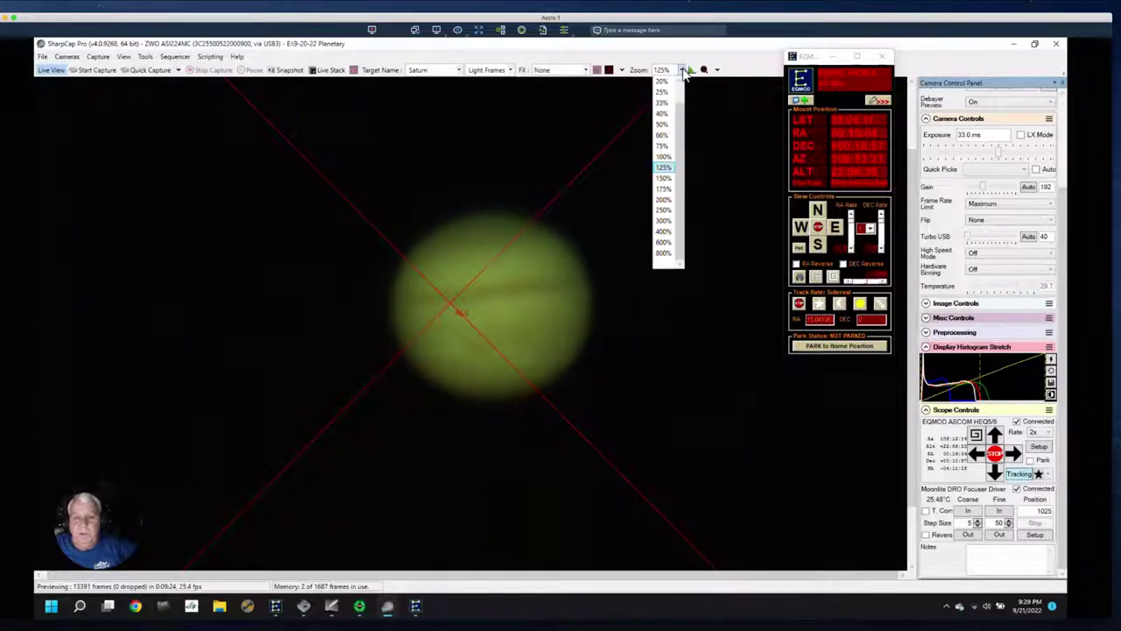
click(668, 201)
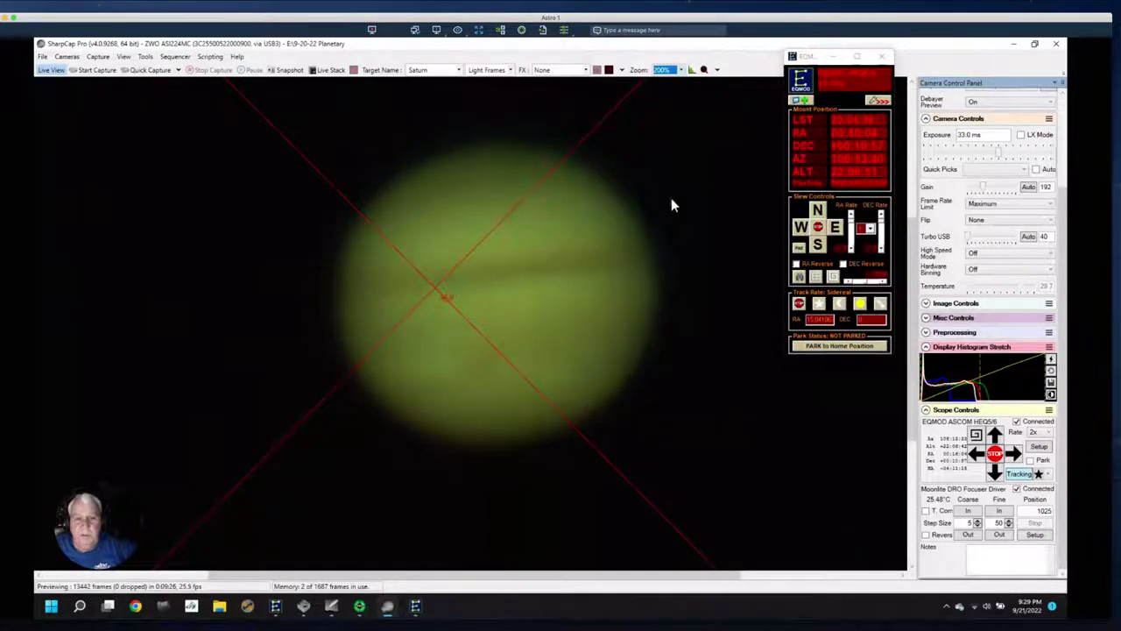
click(967, 535)
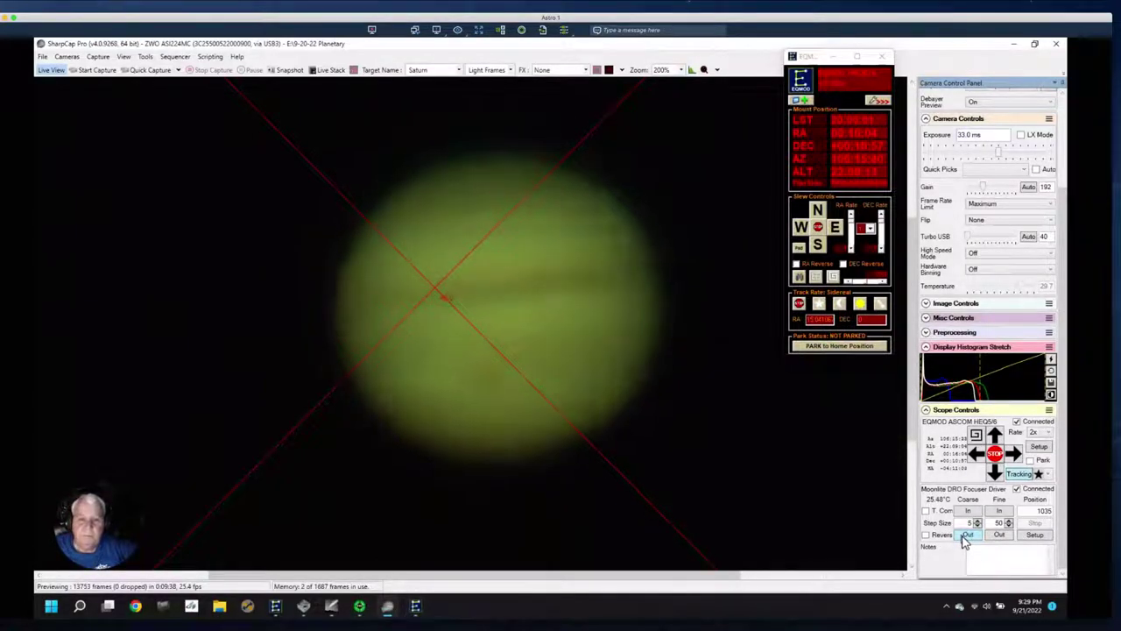
click(964, 538)
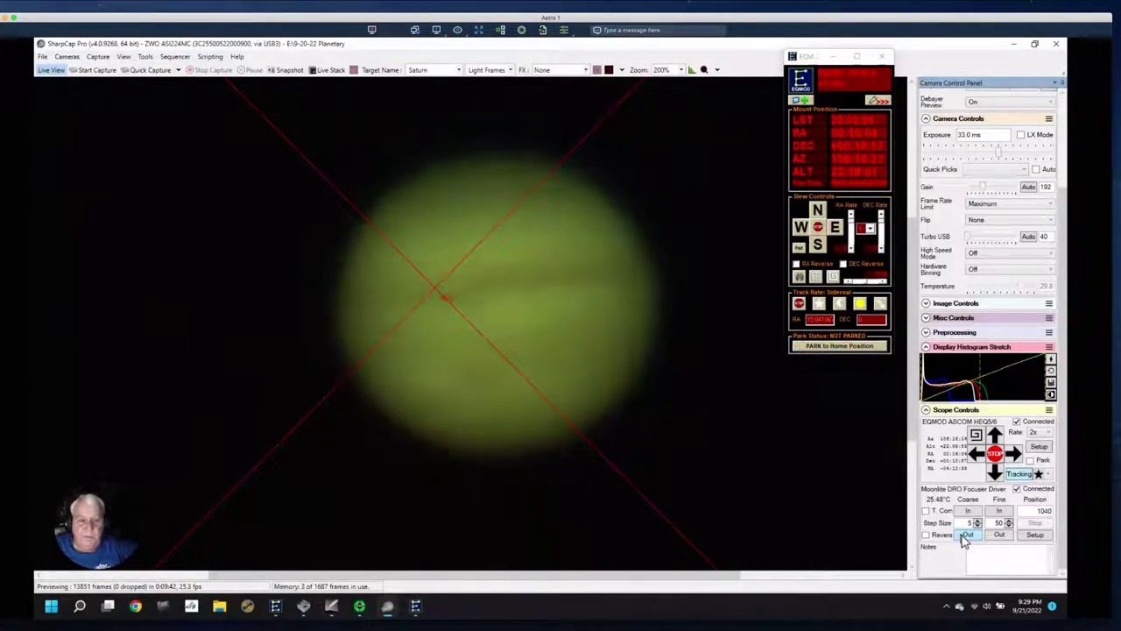
click(964, 537)
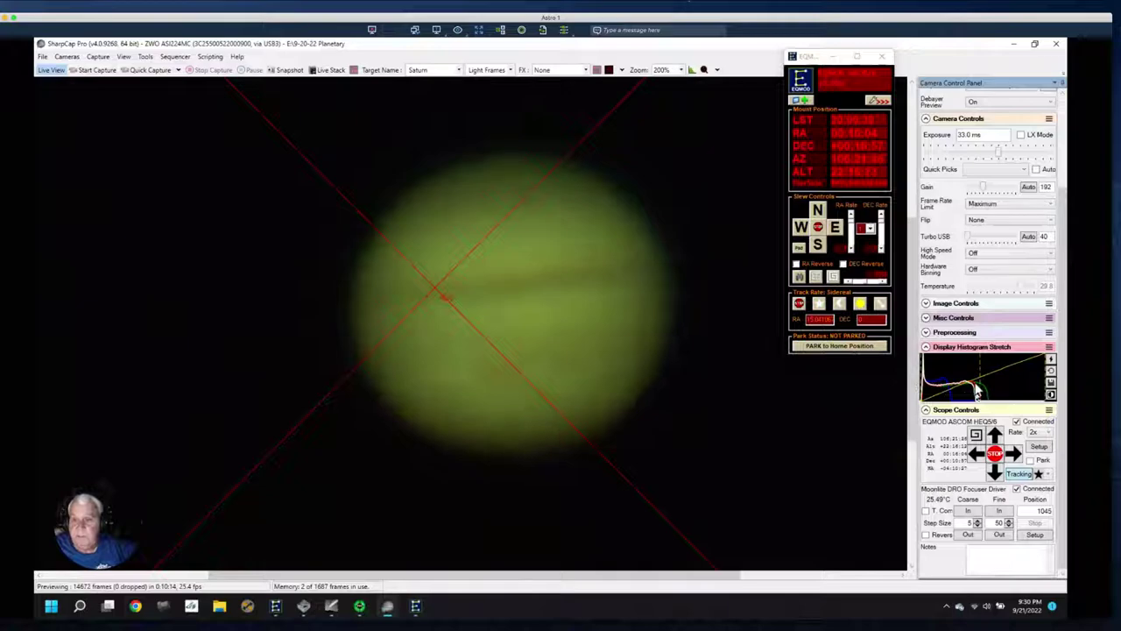
click(968, 535)
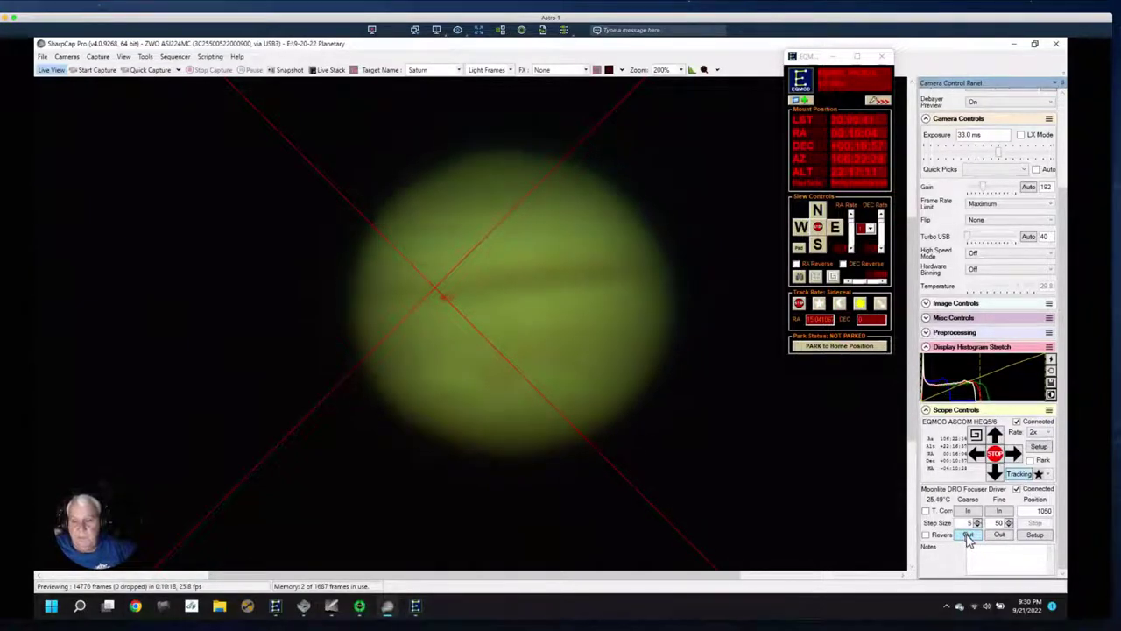
click(969, 536)
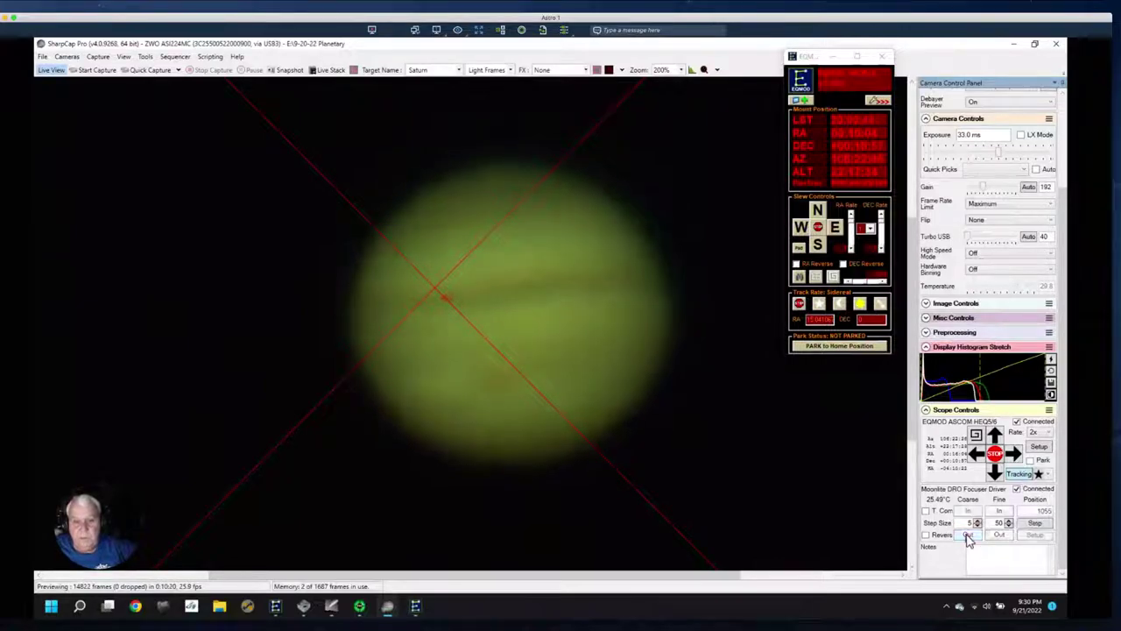
click(968, 536)
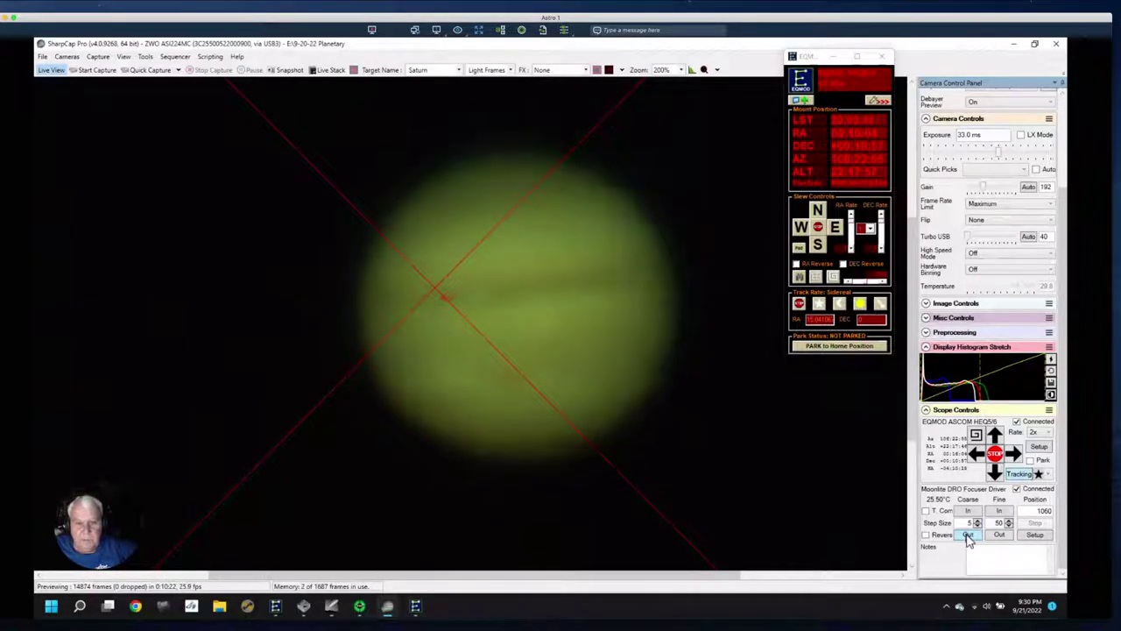
click(968, 535)
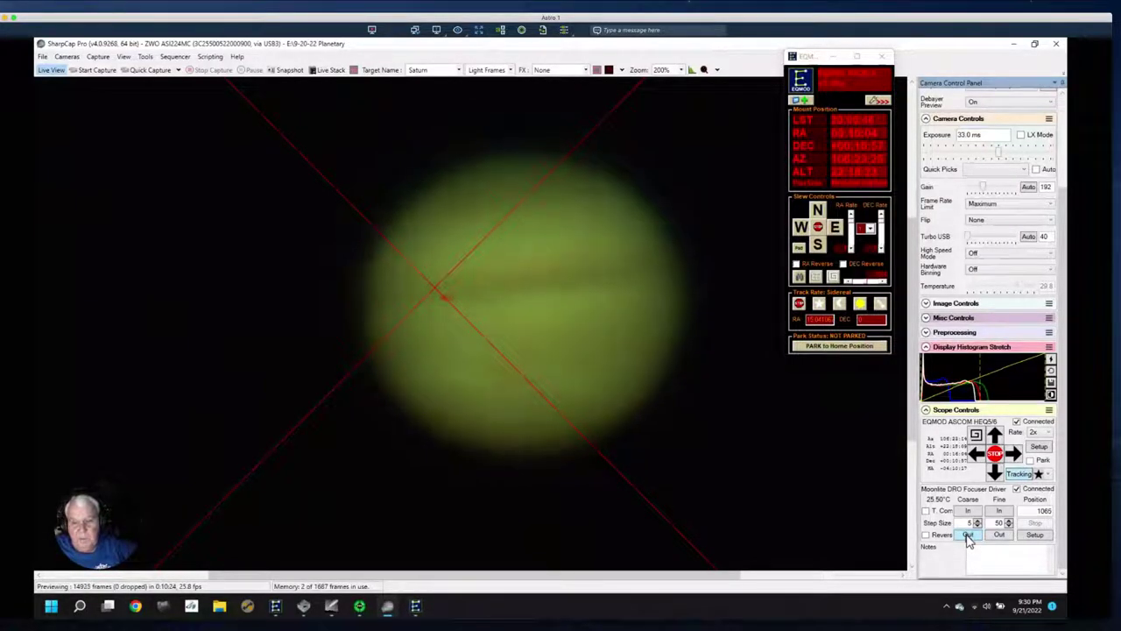
click(968, 535)
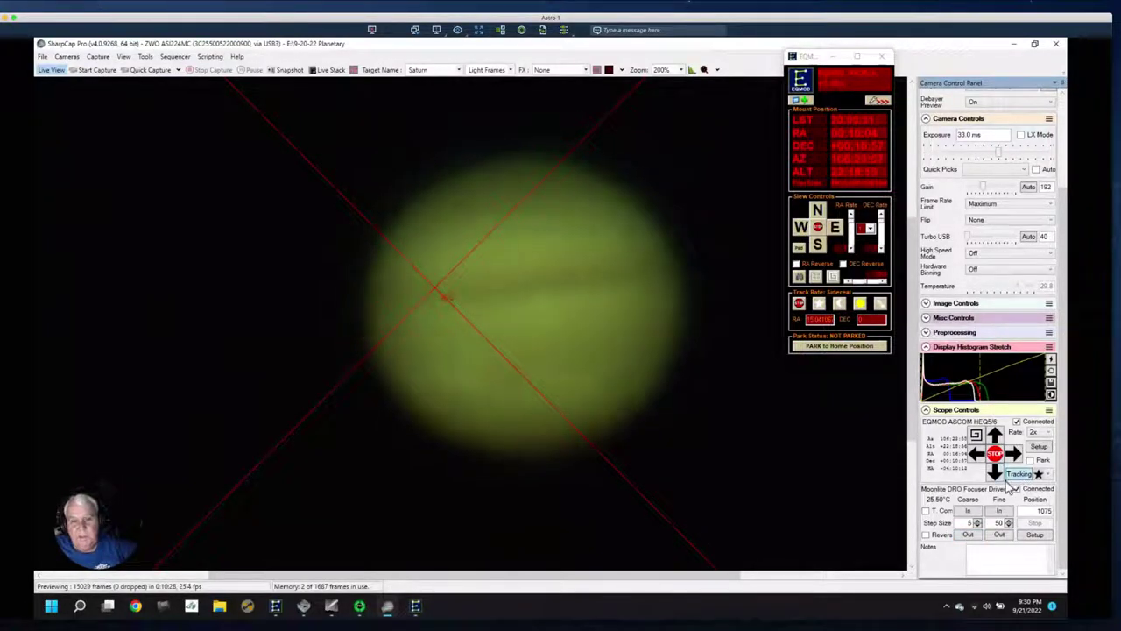
Step: Move the focuser inward in coarse steps to position 985, and back it out to 995 to sharpen Jupiter's bands
click(968, 512)
click(969, 512)
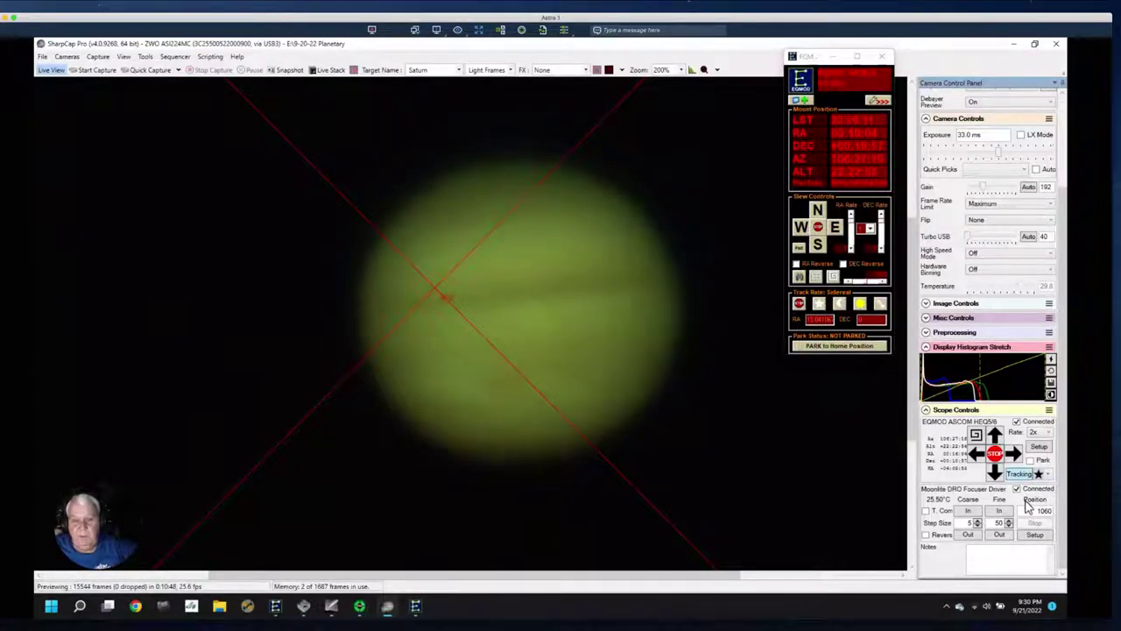
click(971, 515)
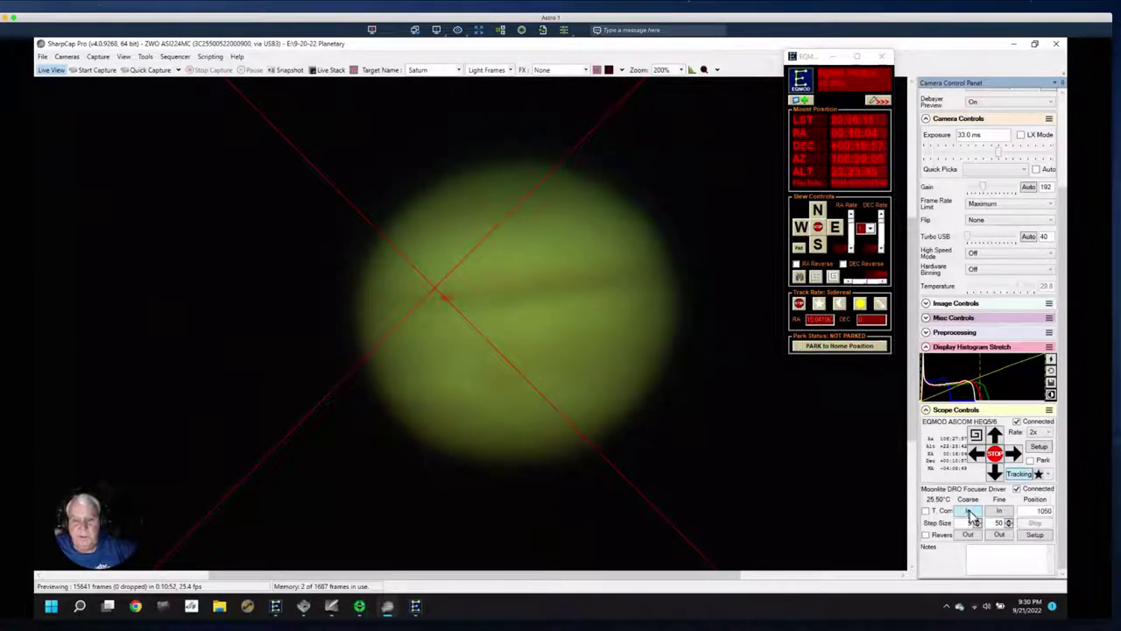
click(971, 515)
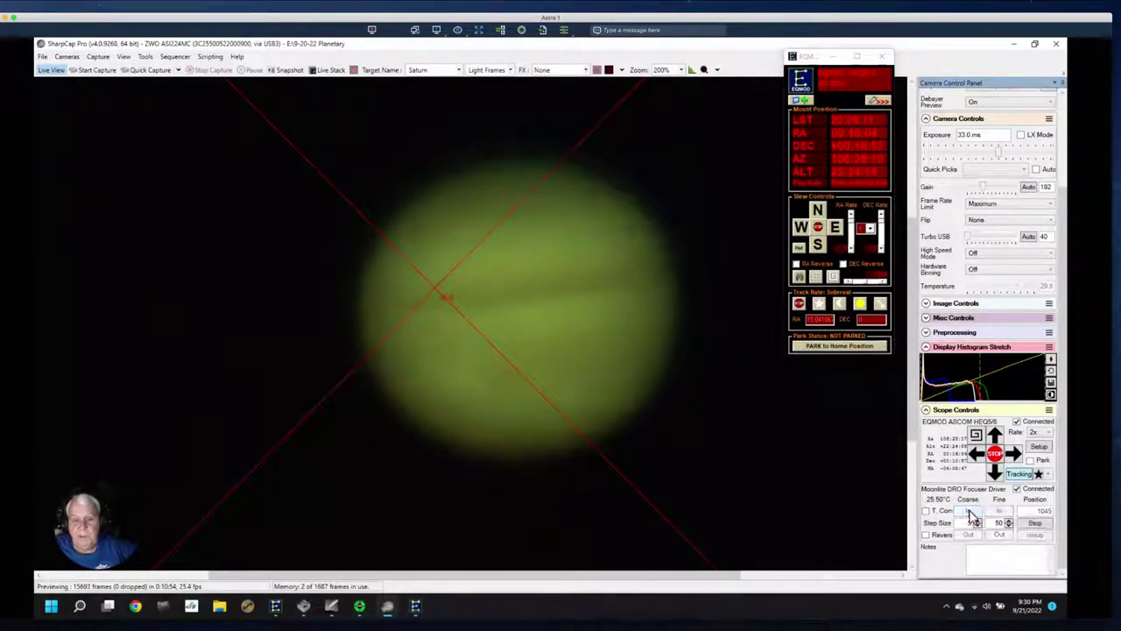
click(971, 515)
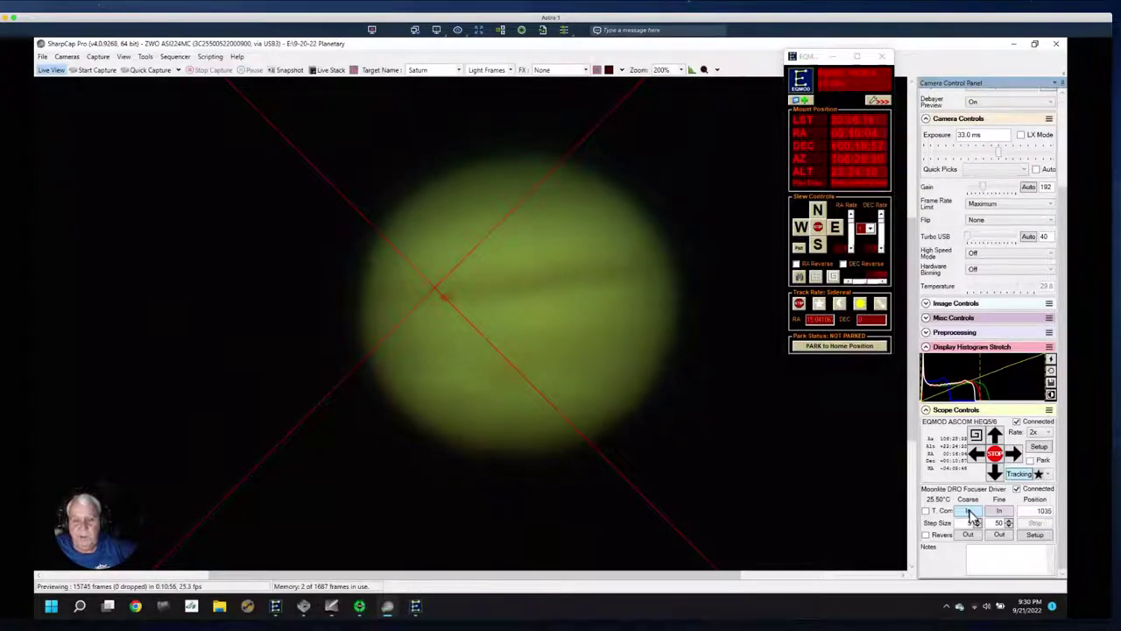
click(971, 515)
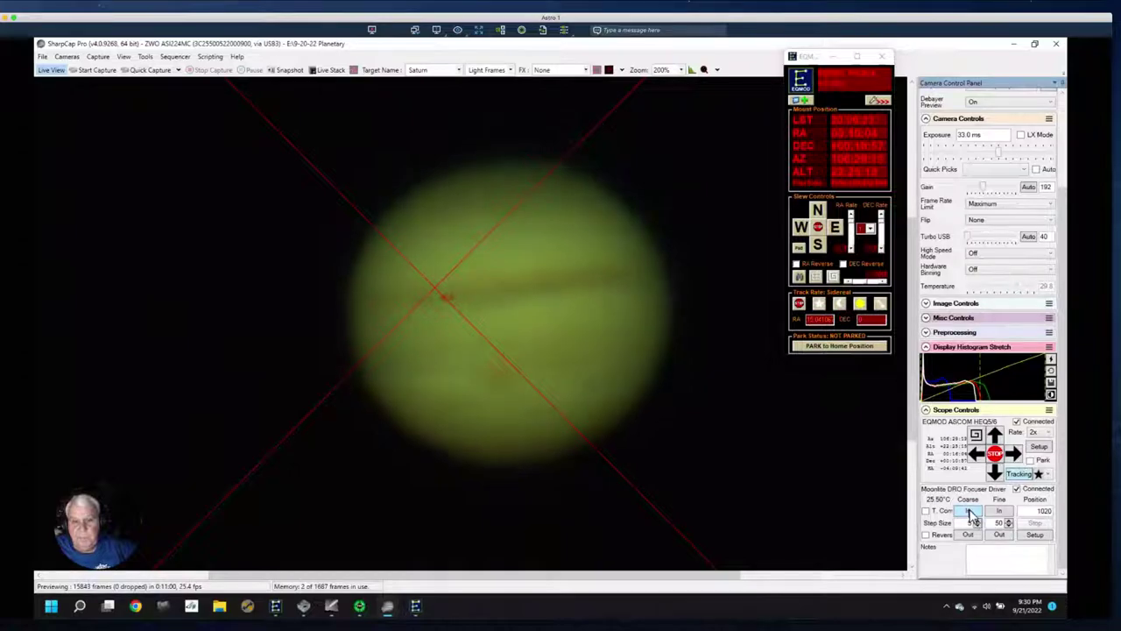
click(971, 516)
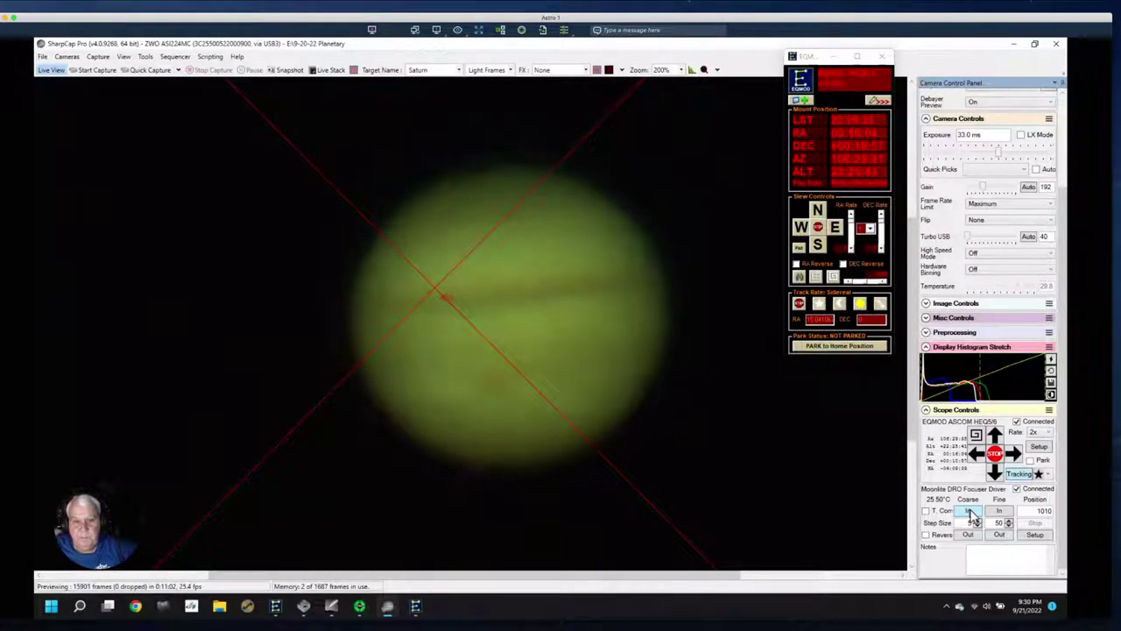
click(971, 515)
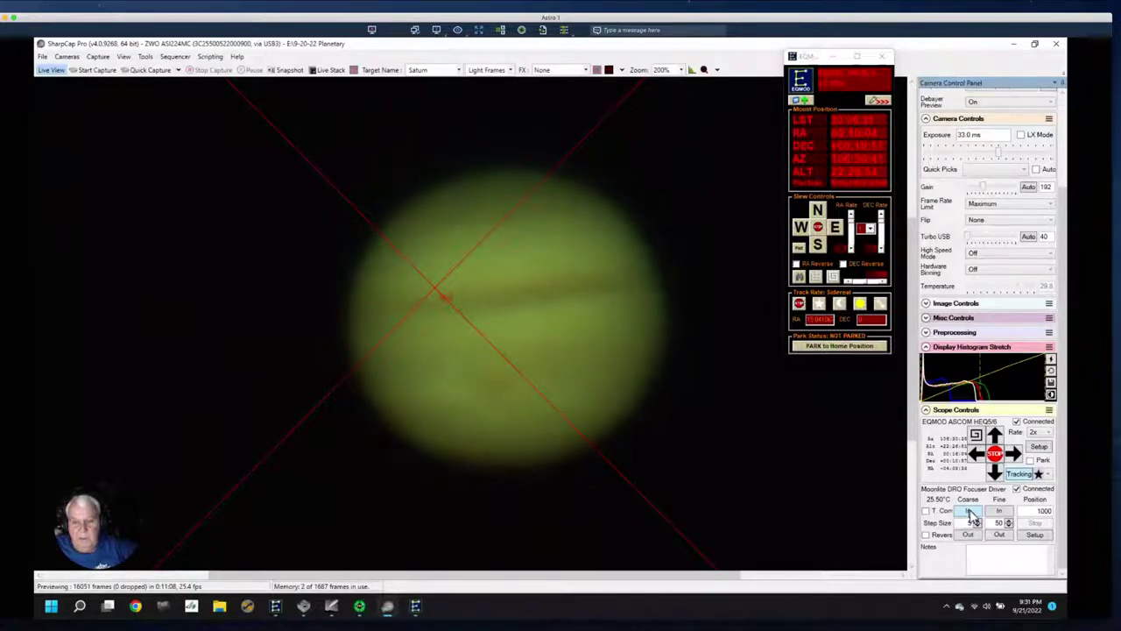
click(970, 515)
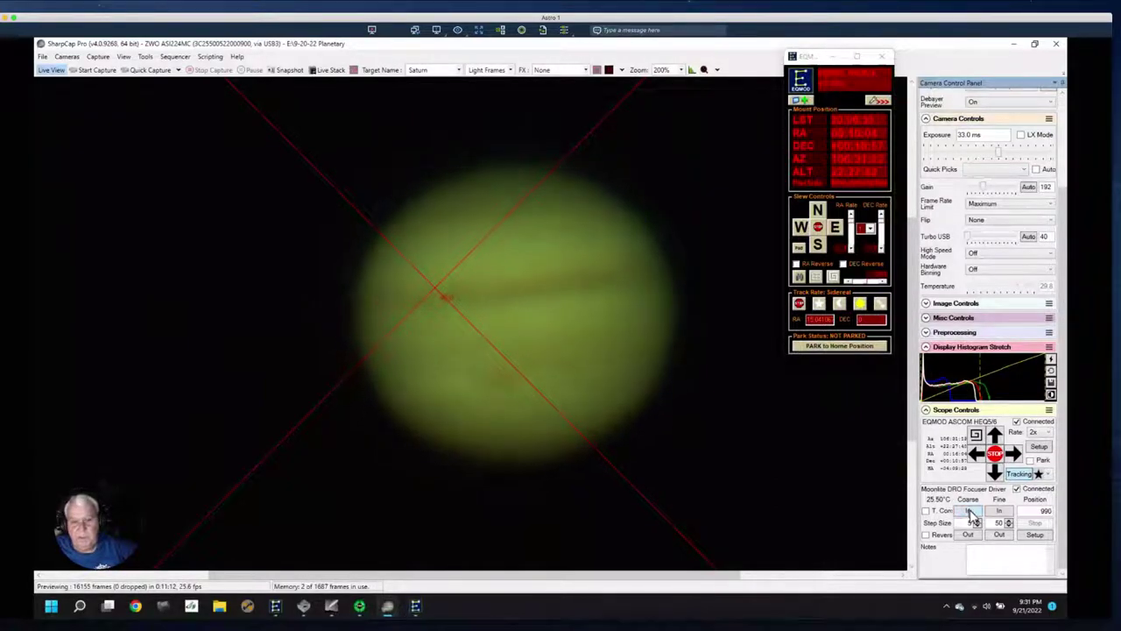
click(971, 516)
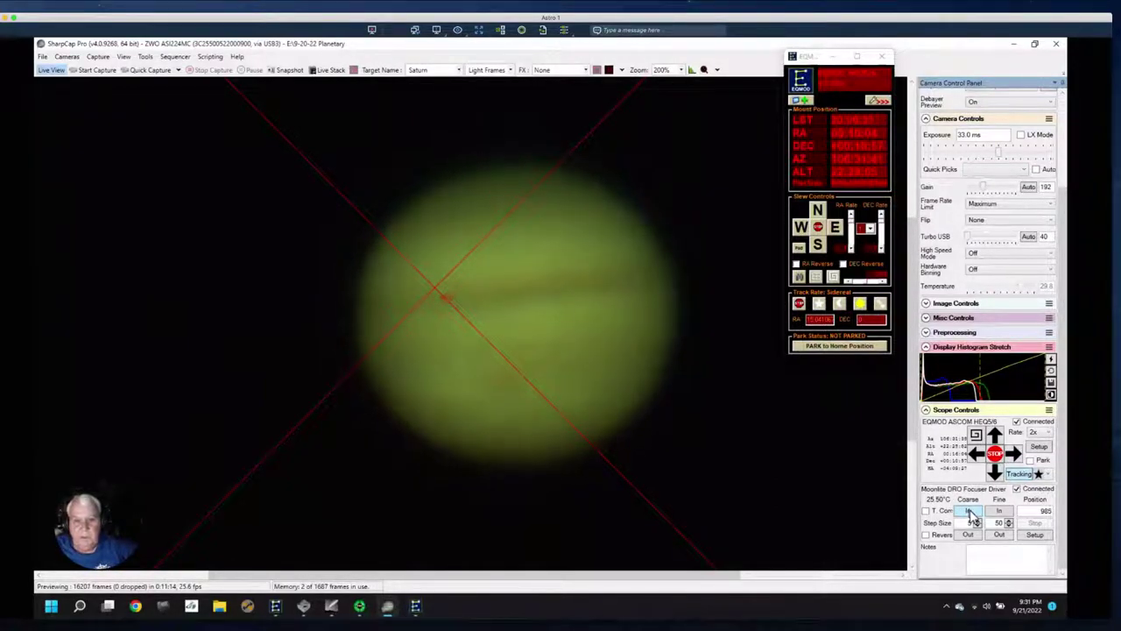
click(979, 535)
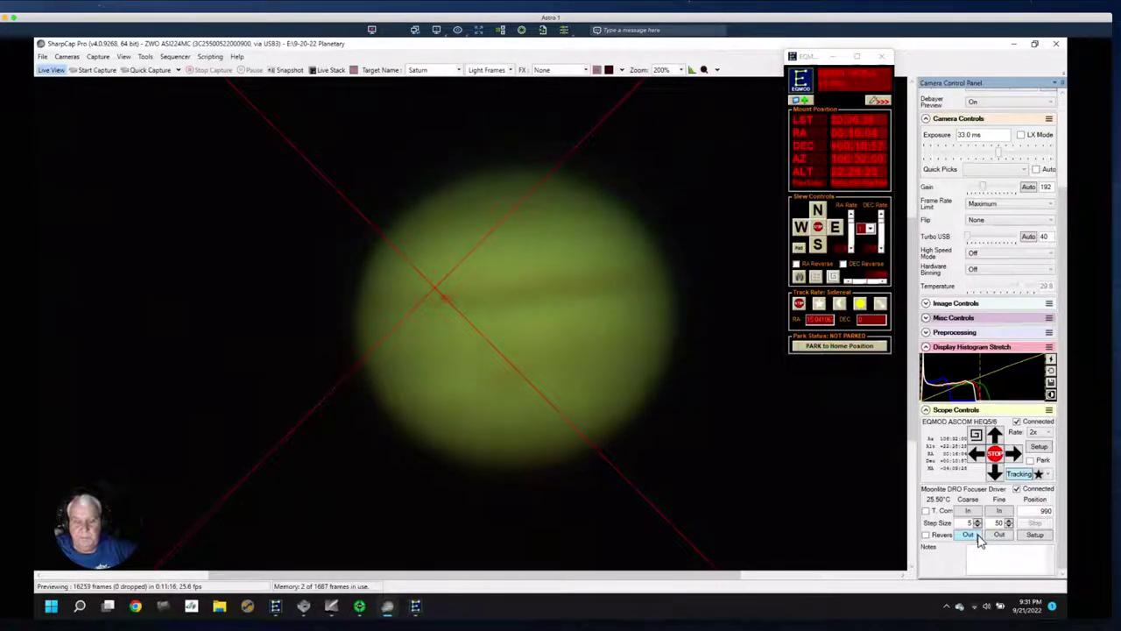
click(980, 535)
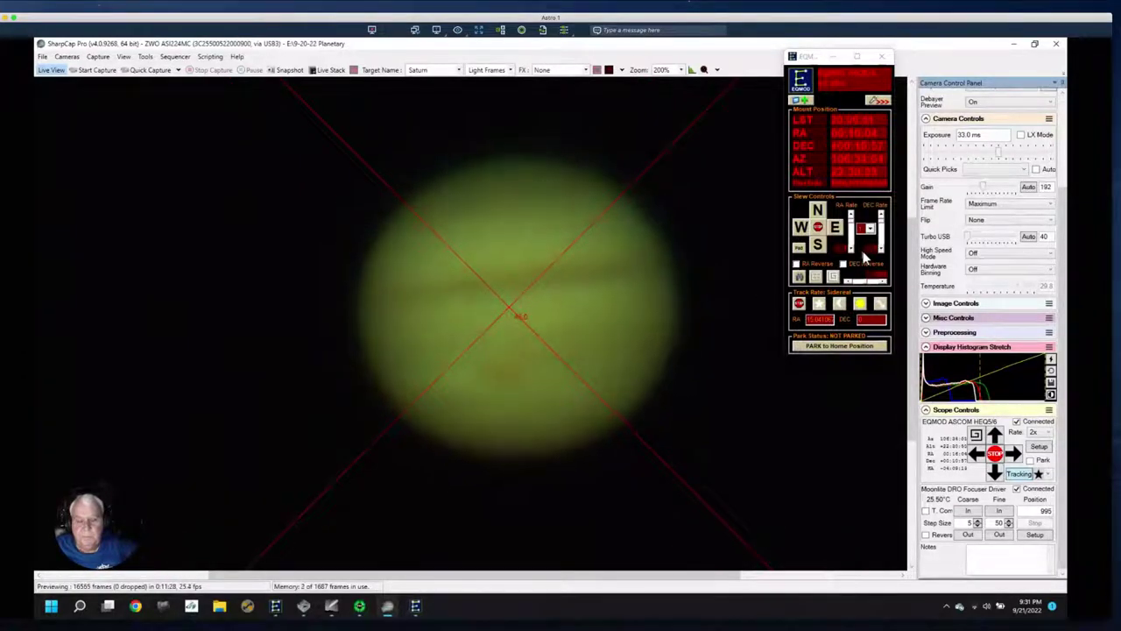
Step: Switch to PHD2 and start guiding on the selected star
click(360, 608)
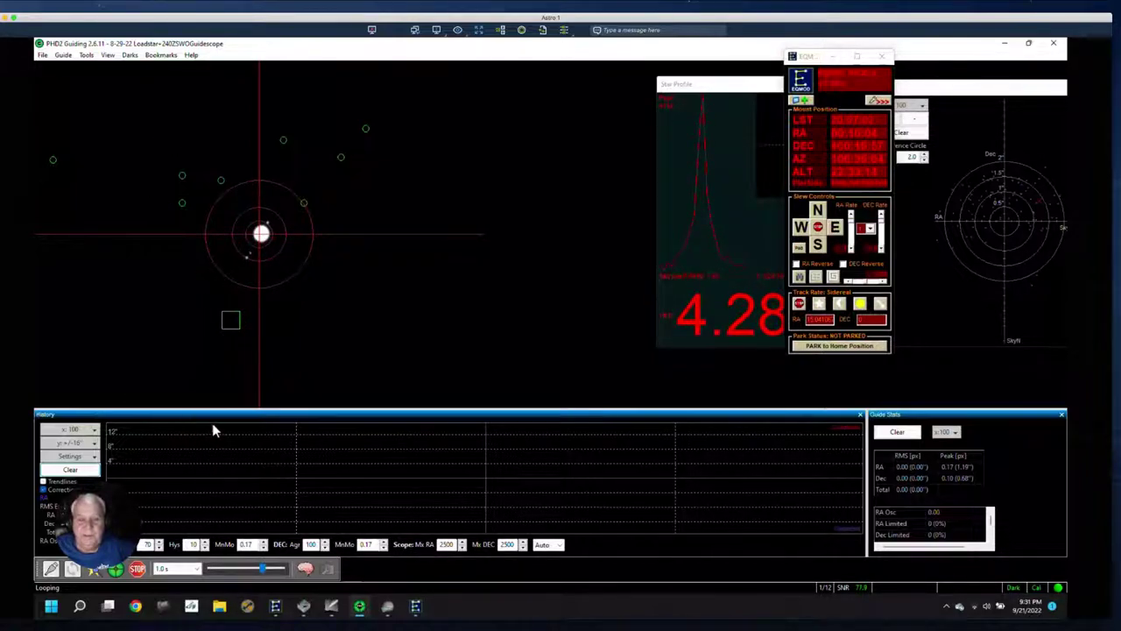
click(114, 571)
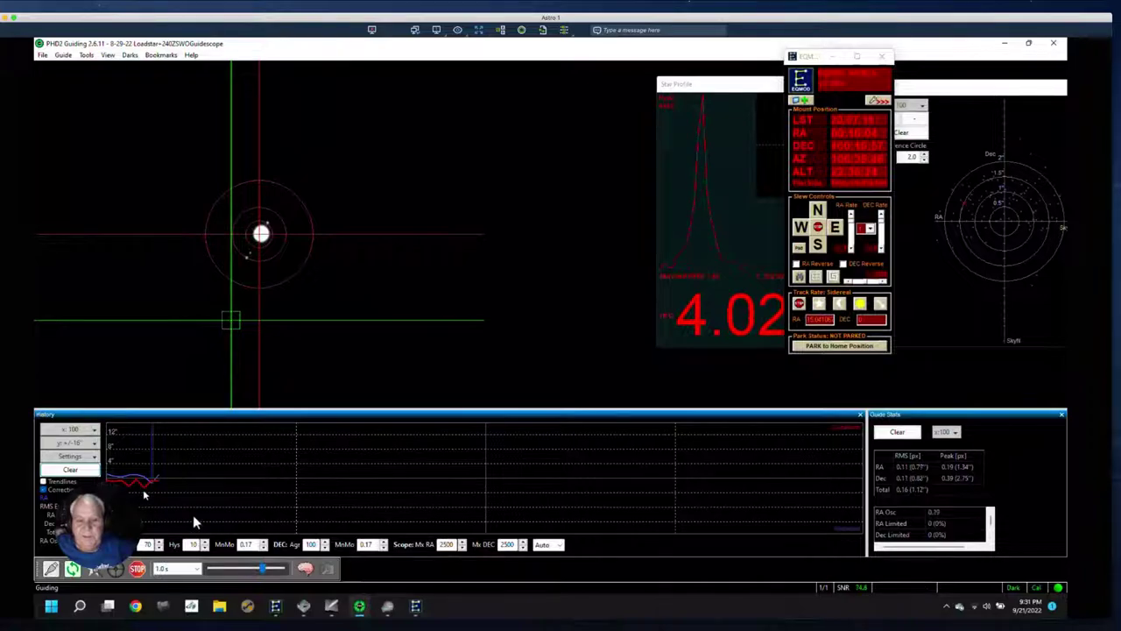
Step: Switch to SharpCap, set the capture limit to 3000 frames and start the capture sequence
click(388, 606)
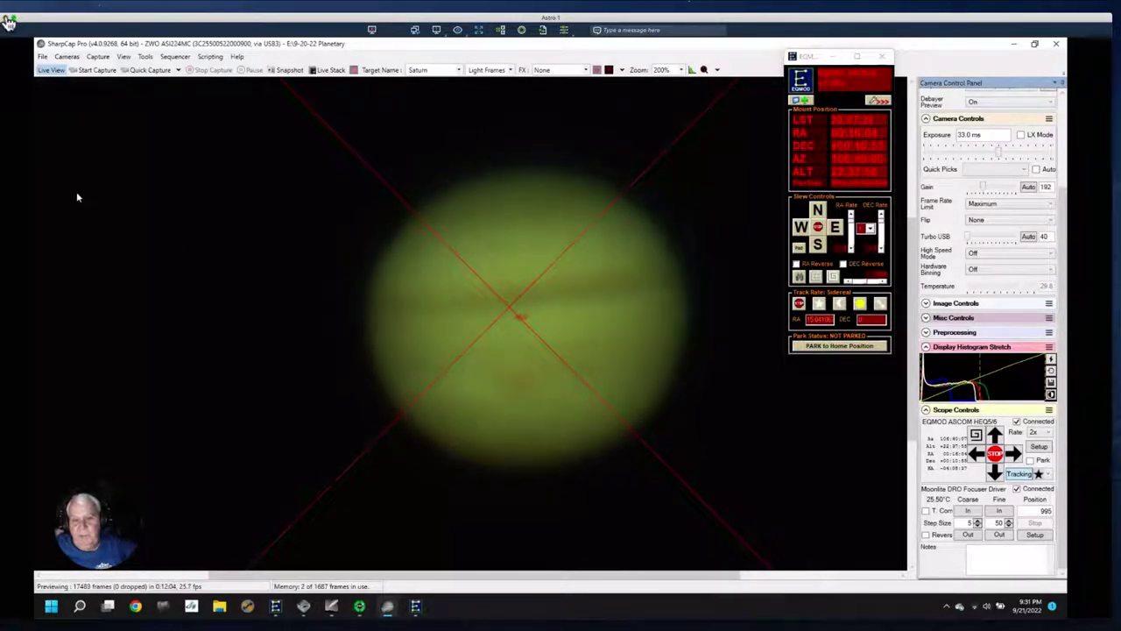
click(98, 57)
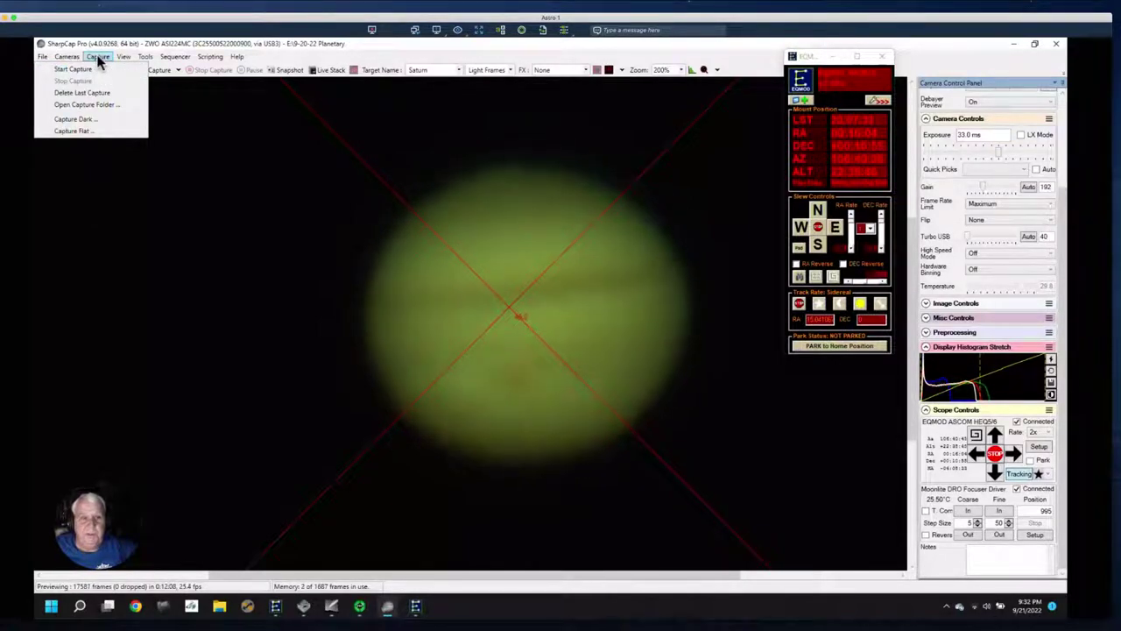
click(93, 69)
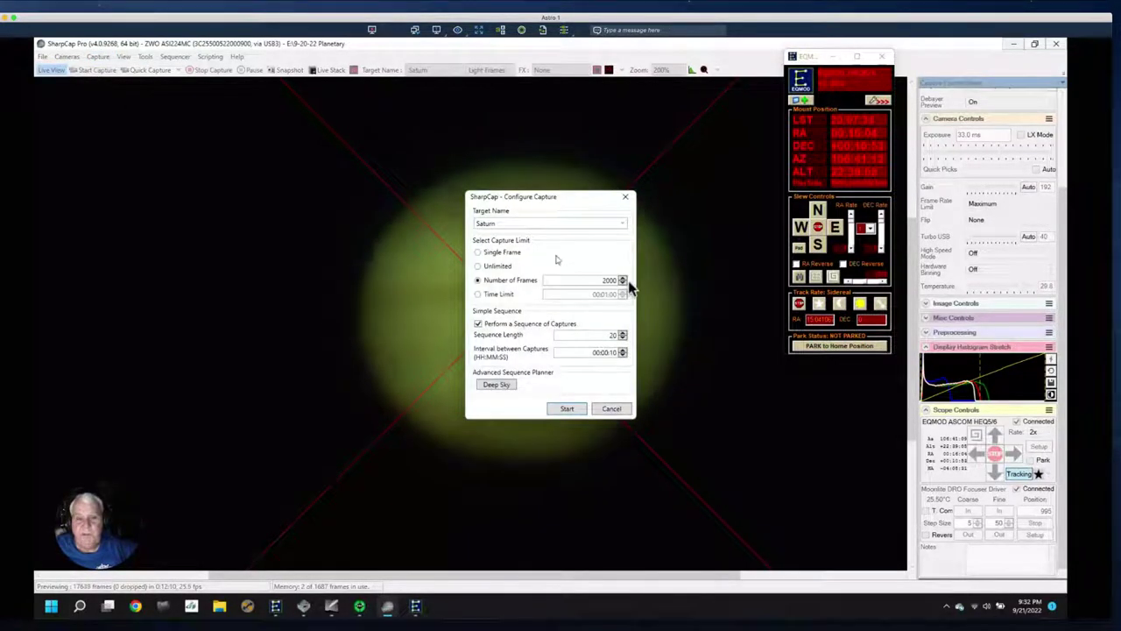
double_click(603, 280)
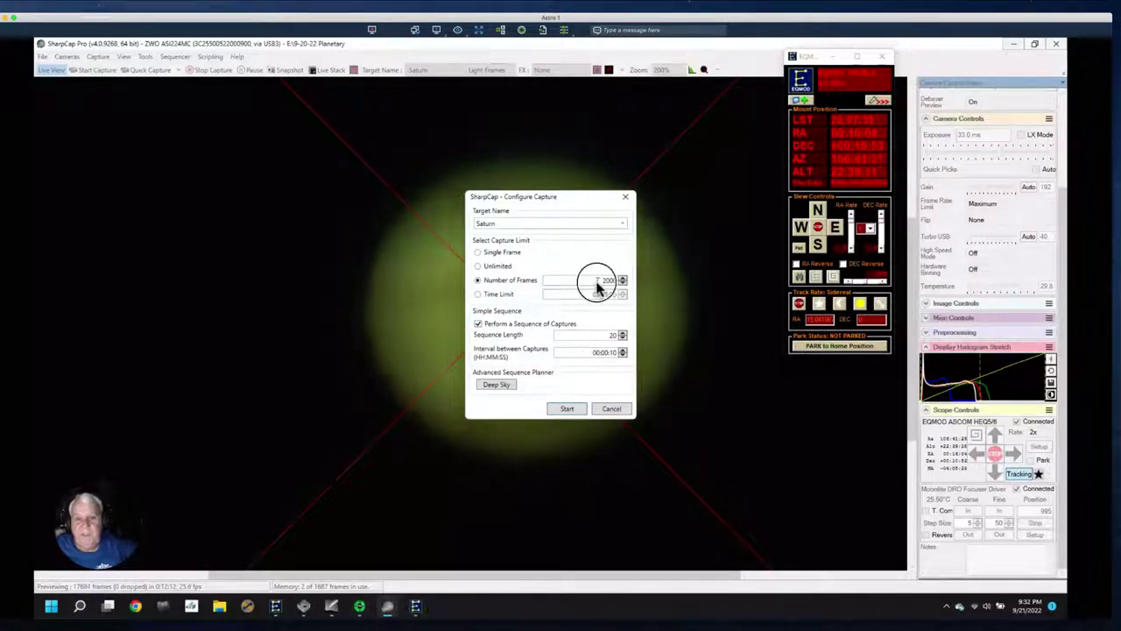
text(30)
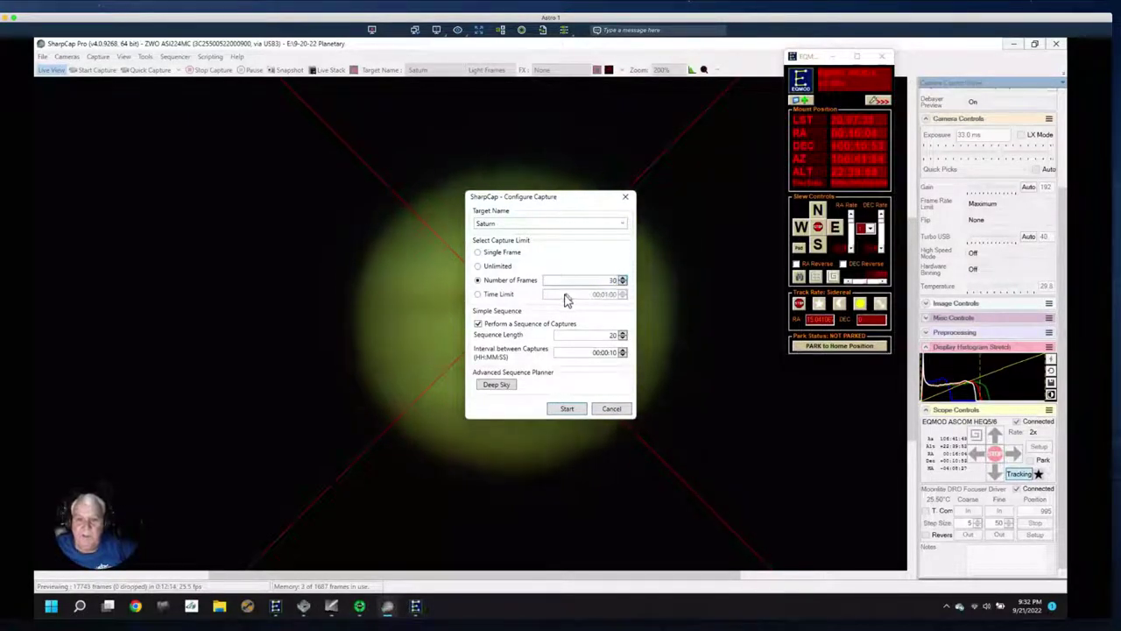
text(00)
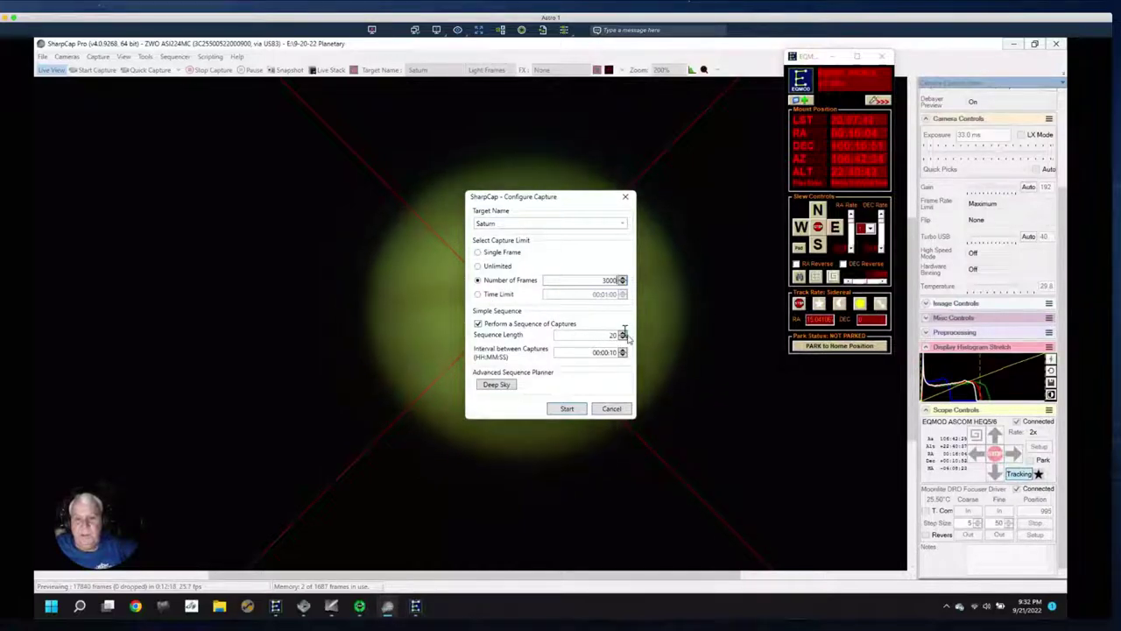
click(568, 410)
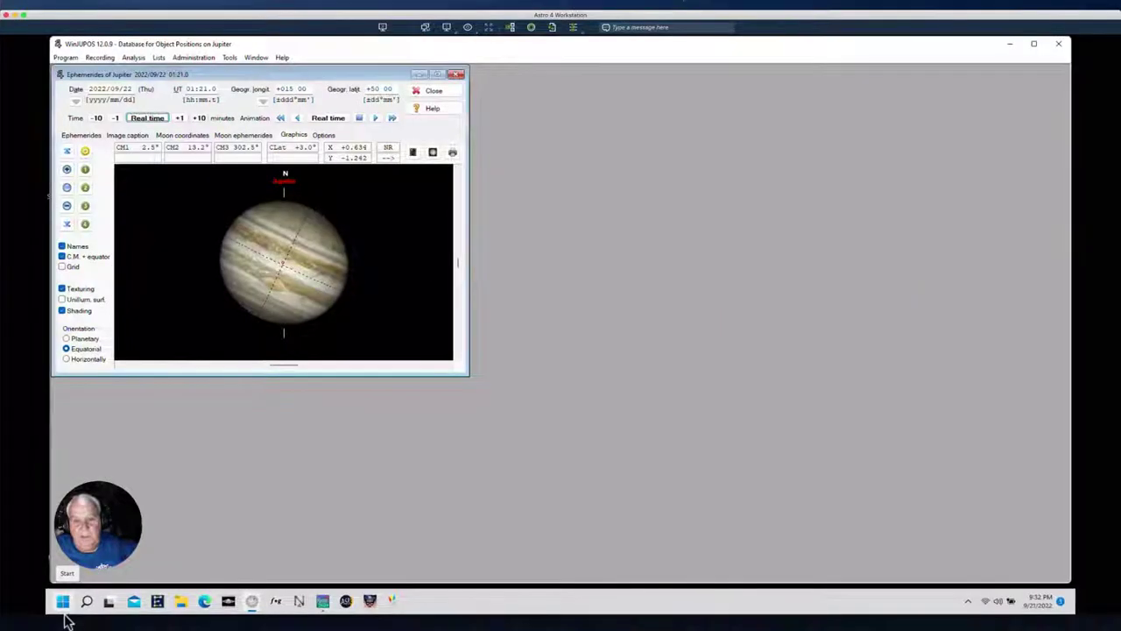
Step: Update the Jupiter ephemeris graphic in WinJUPOS to real time and enlarge its window for a bigger view of the planet
click(147, 118)
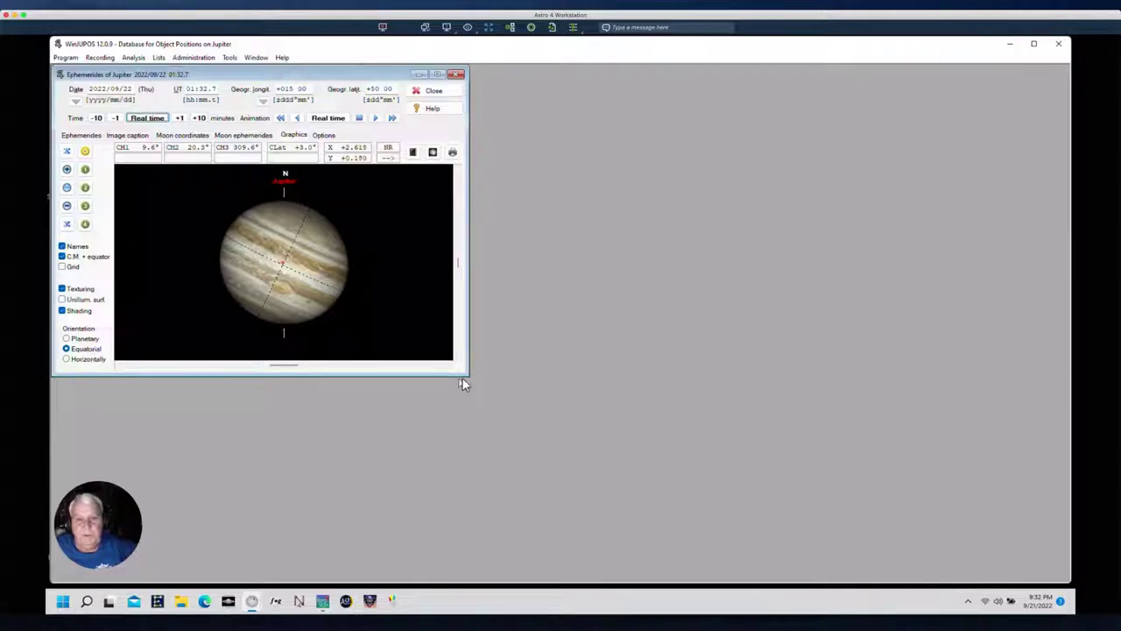
drag(464, 372, 684, 529)
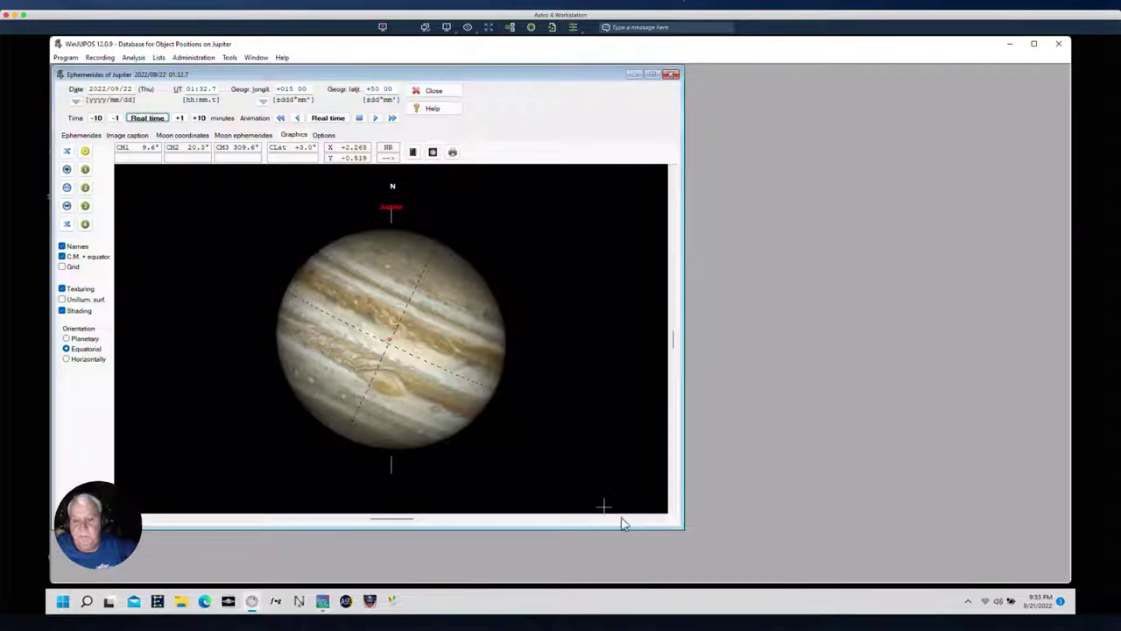
drag(680, 524, 745, 548)
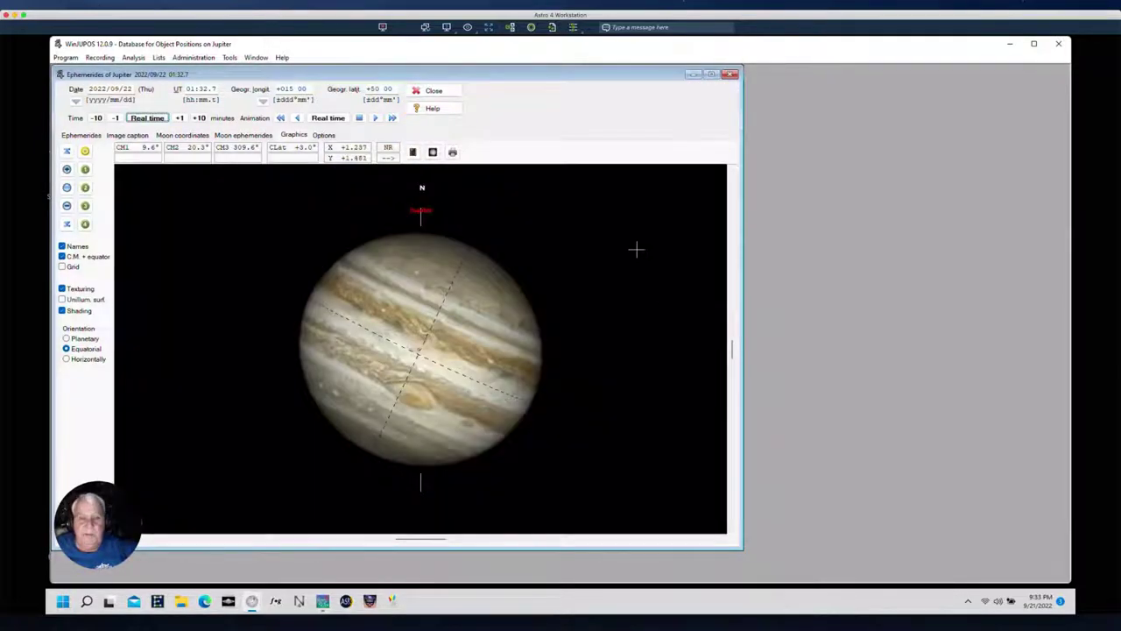
click(771, 67)
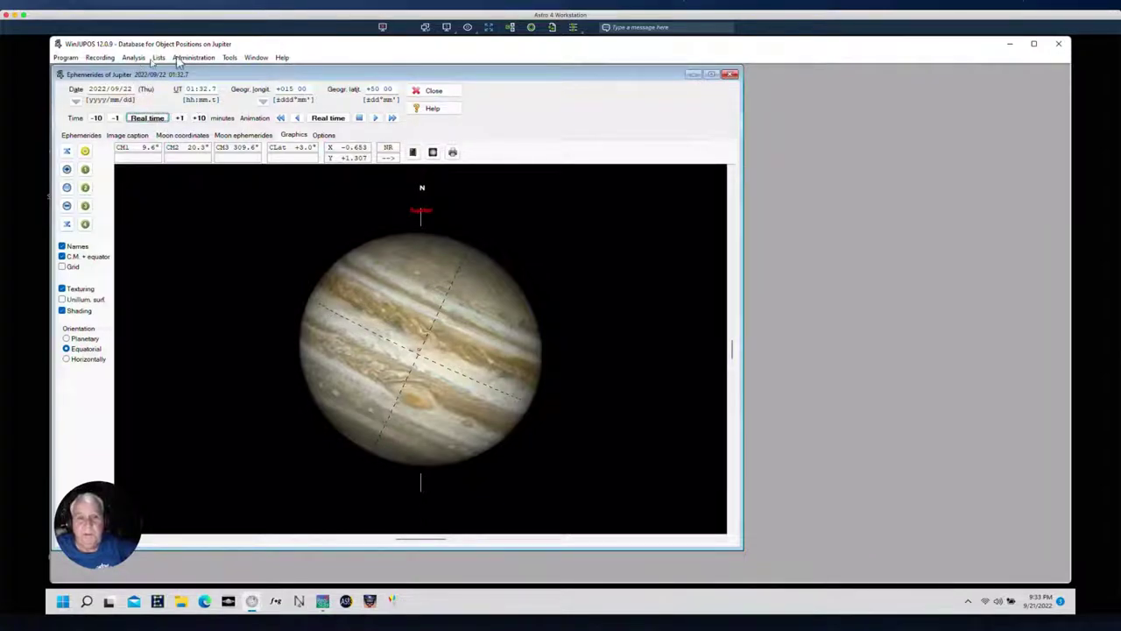
click(228, 59)
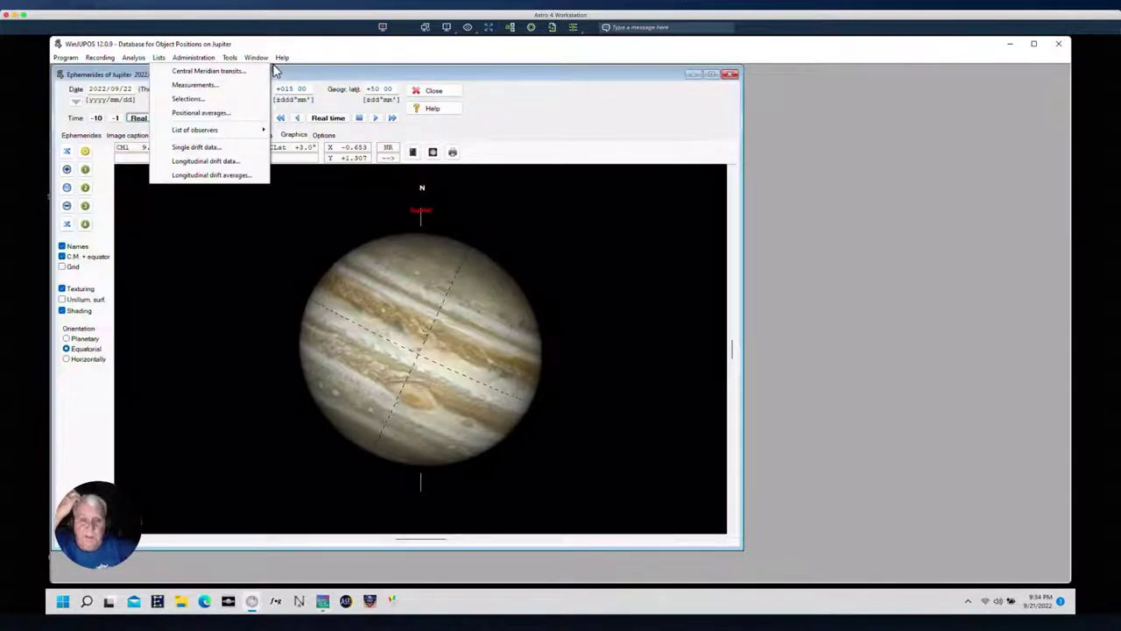
click(280, 57)
click(254, 57)
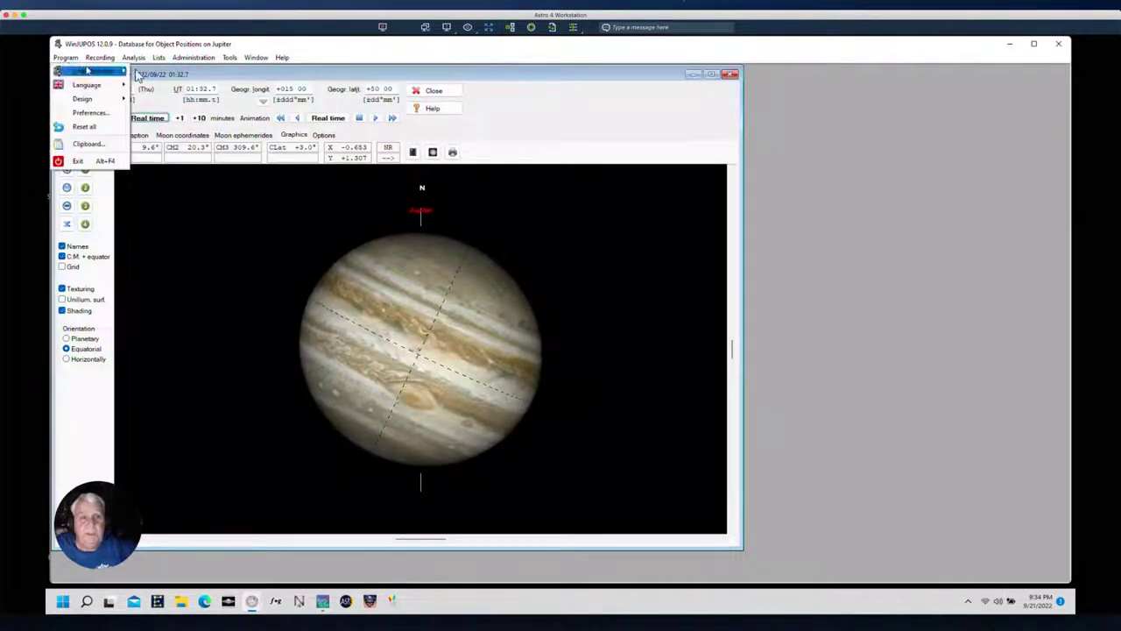
mouse_move(207, 59)
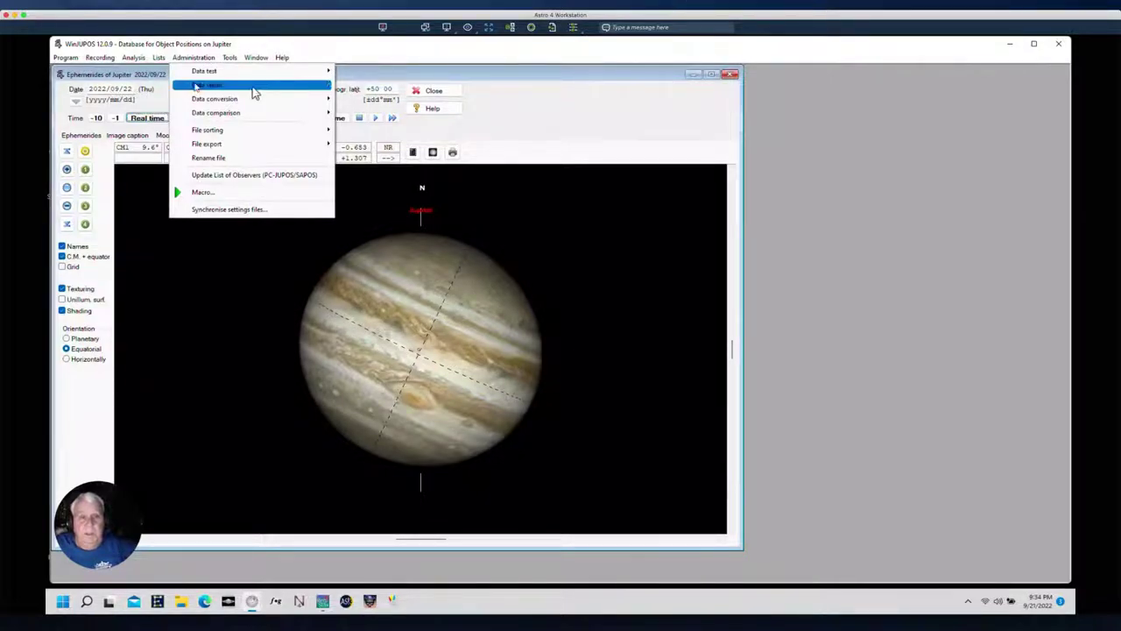
click(400, 49)
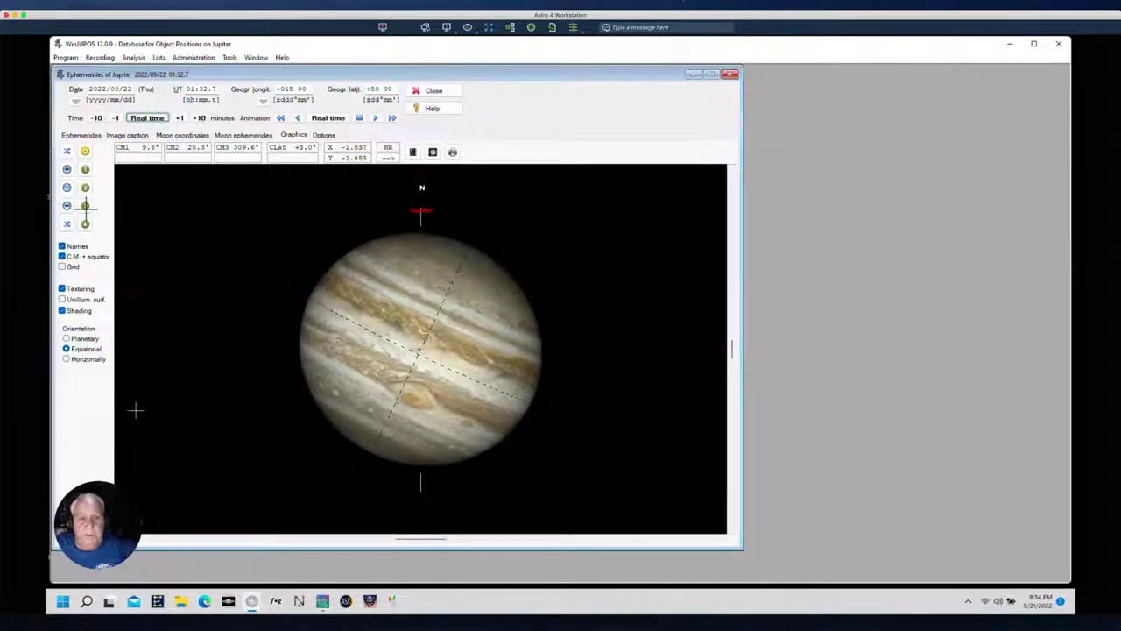
Step: Start an image measurement, agree to search for the missing image file and browse to the Astro III (D:) drive
click(97, 61)
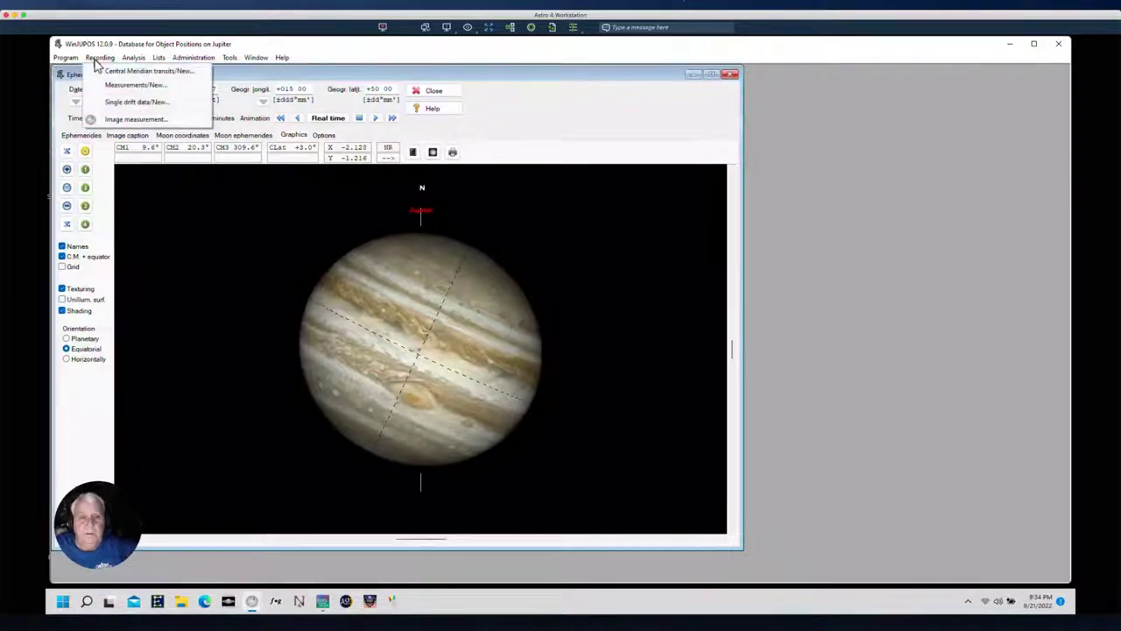
click(112, 120)
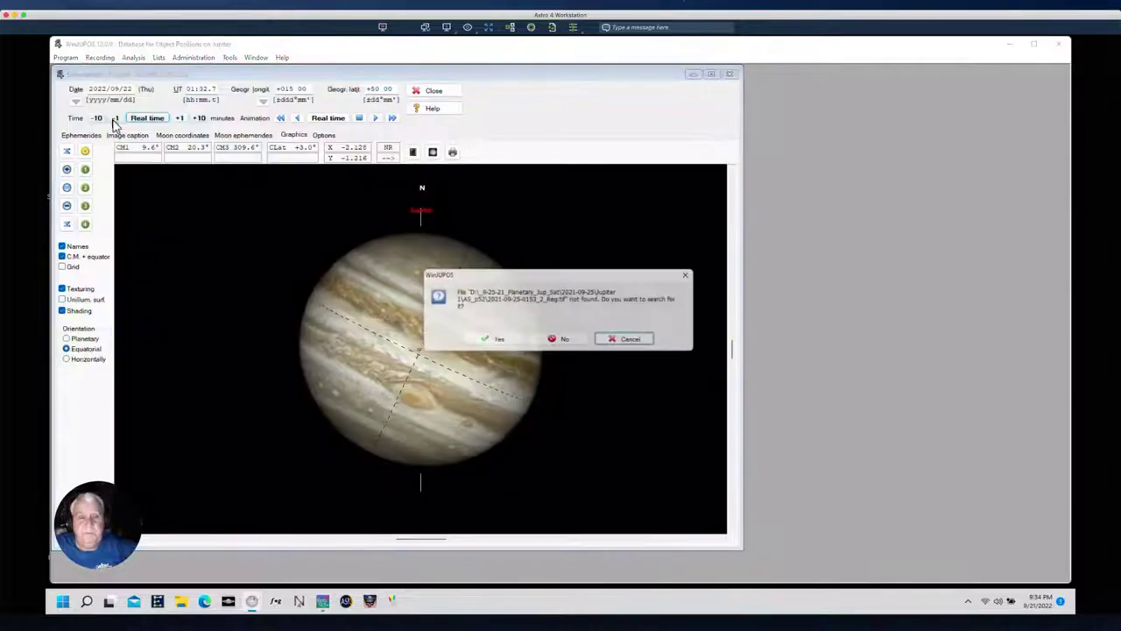
click(489, 343)
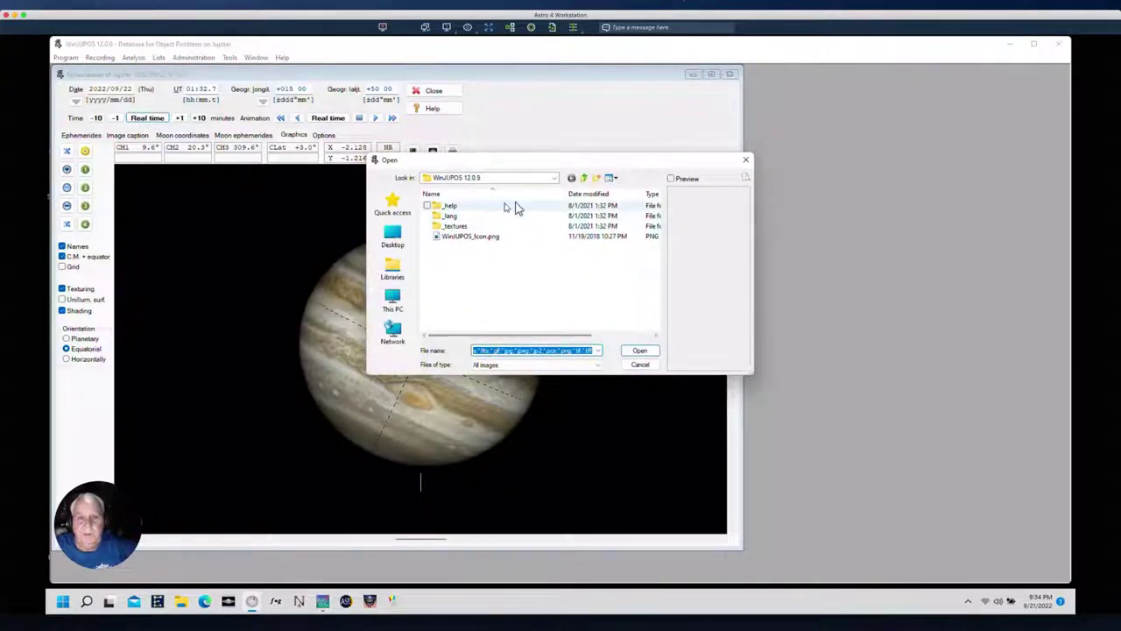
click(393, 300)
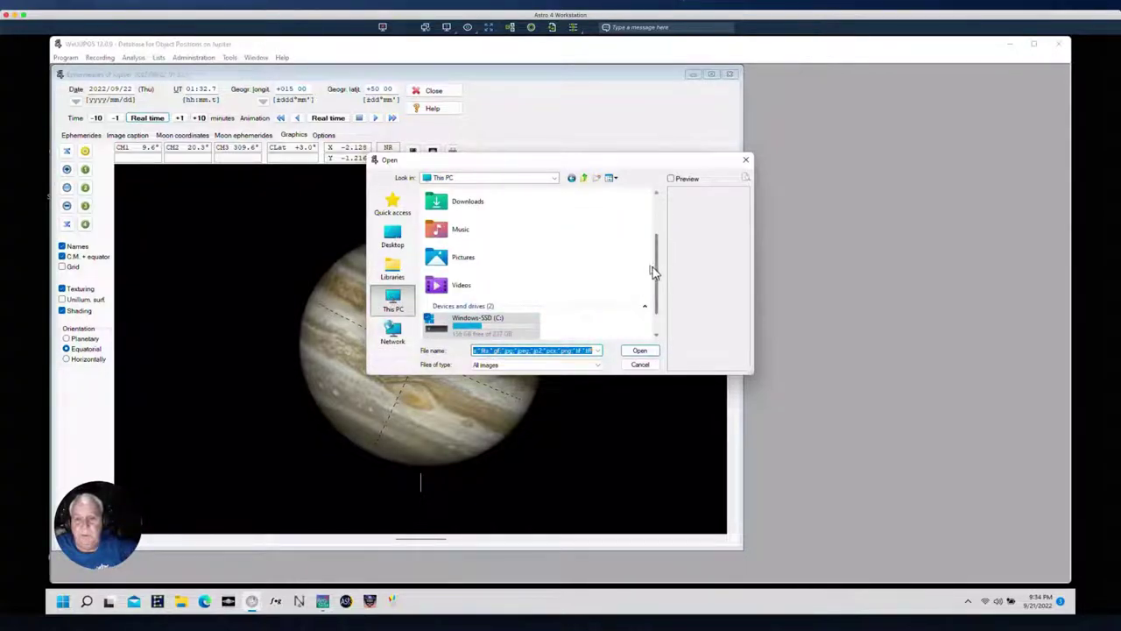
drag(653, 271, 657, 325)
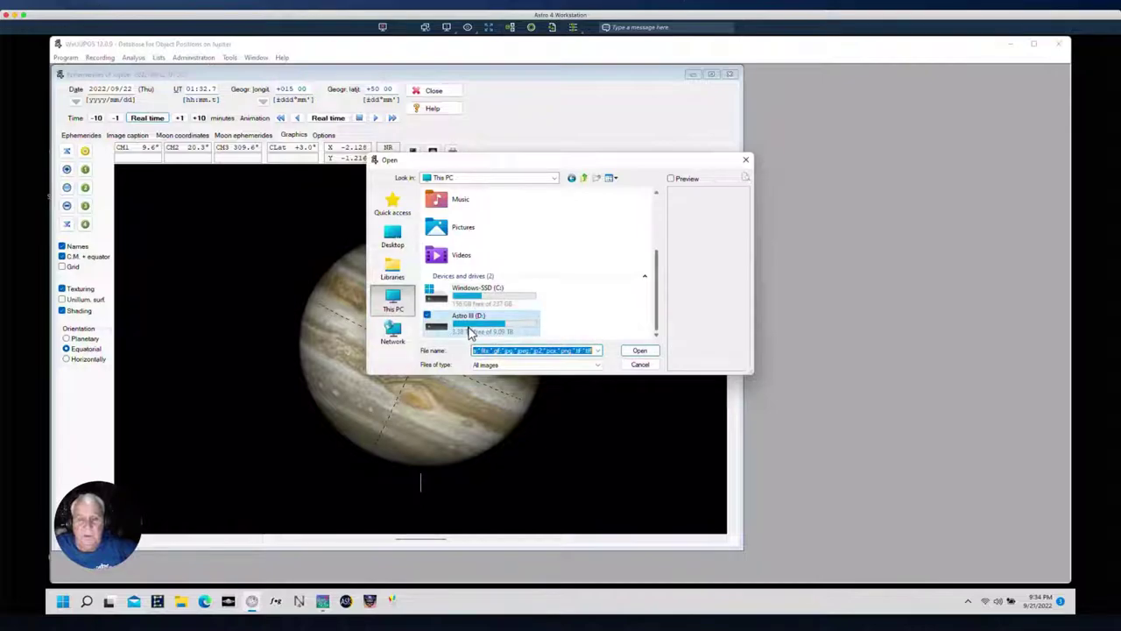
double_click(470, 324)
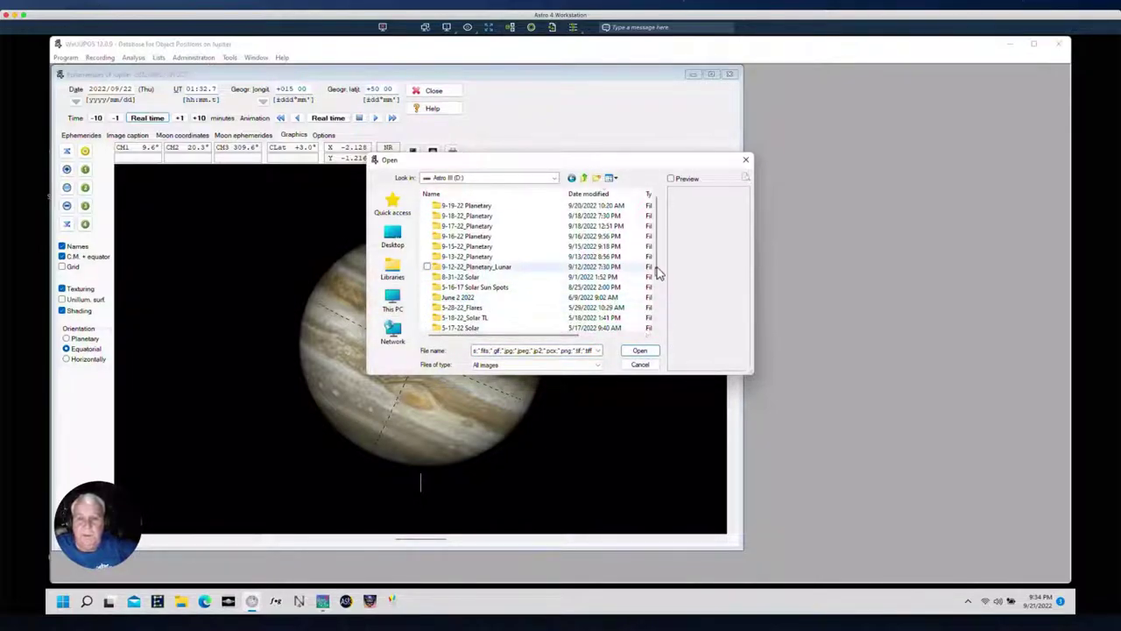
Step: Look in the Jupiter folder inside 9-19-22 Planetary for an image and return to the drive's folder list
double_click(451, 207)
click(449, 207)
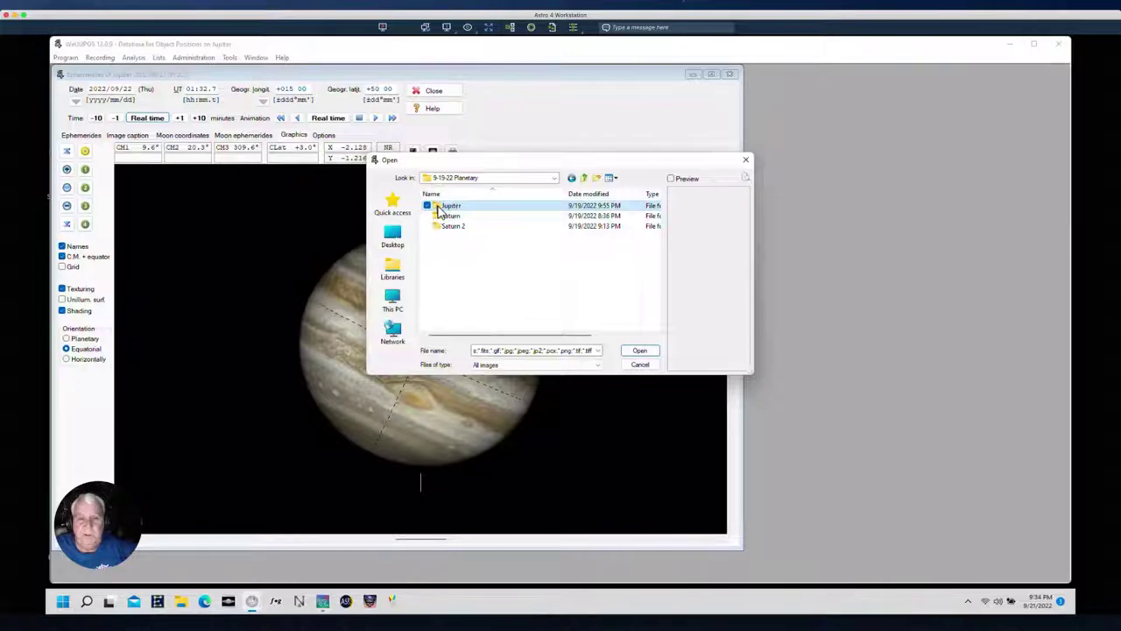
click(439, 210)
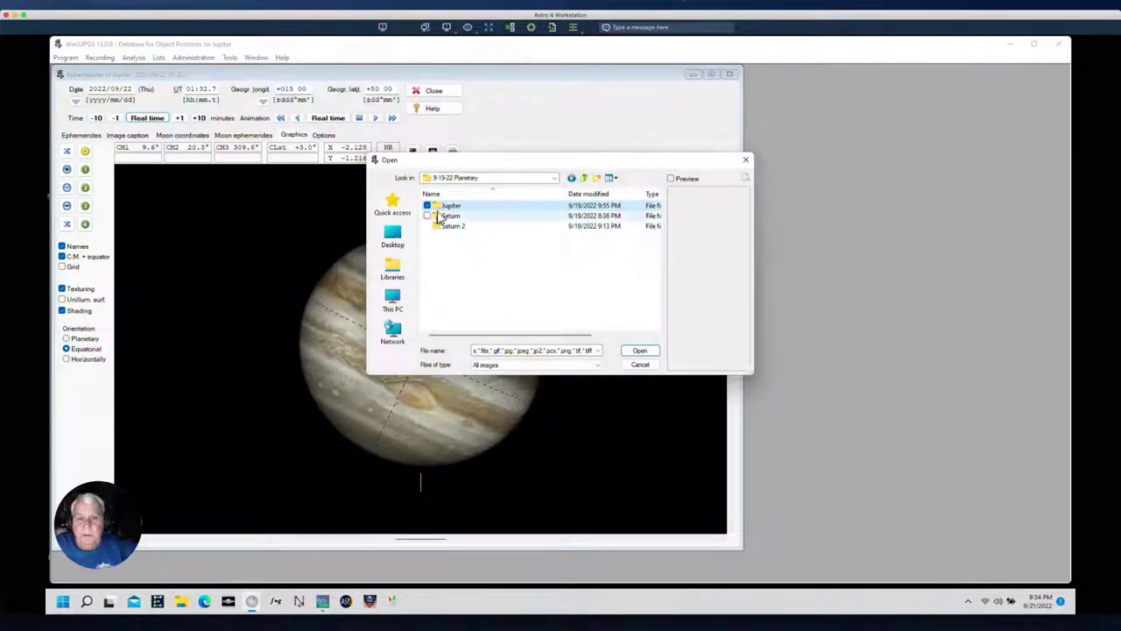
double_click(442, 207)
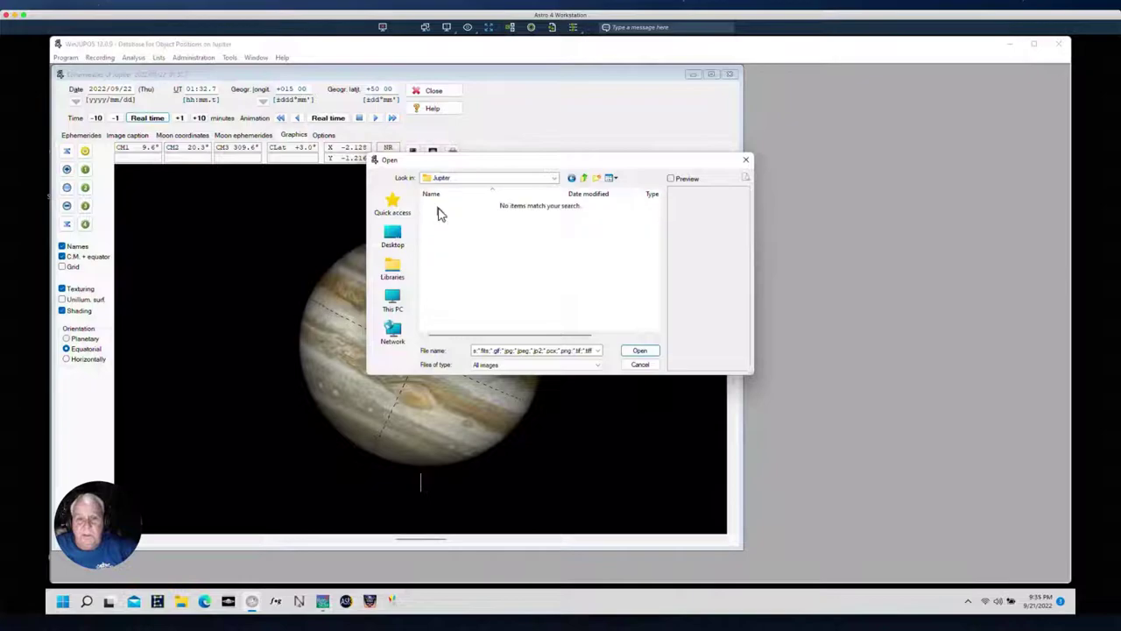
click(572, 180)
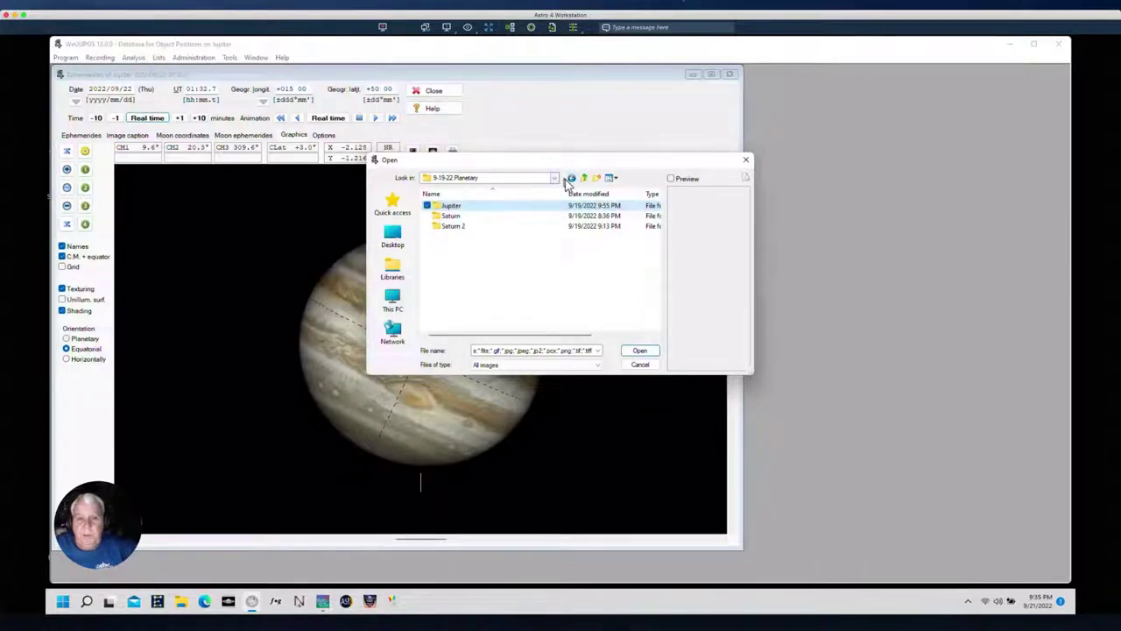
click(569, 180)
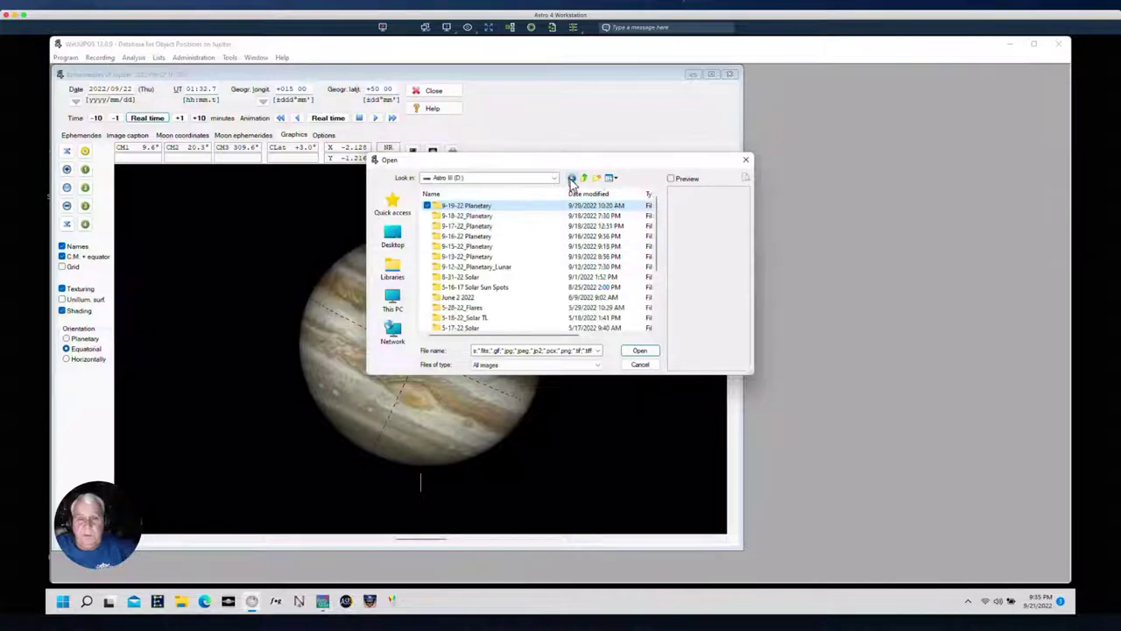
double_click(484, 216)
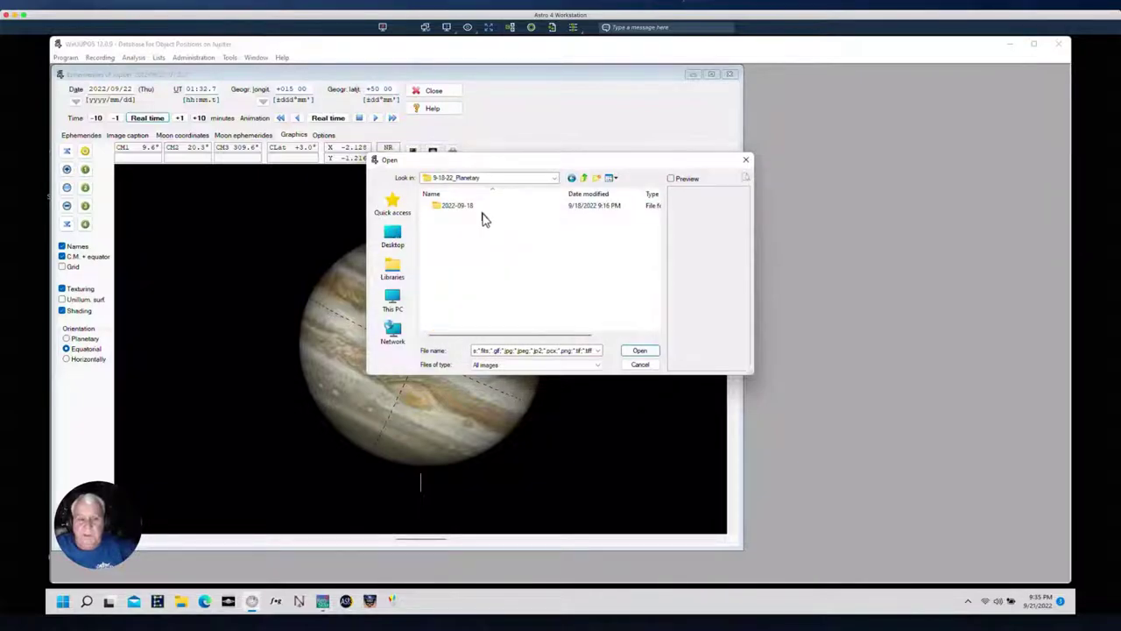
double_click(457, 207)
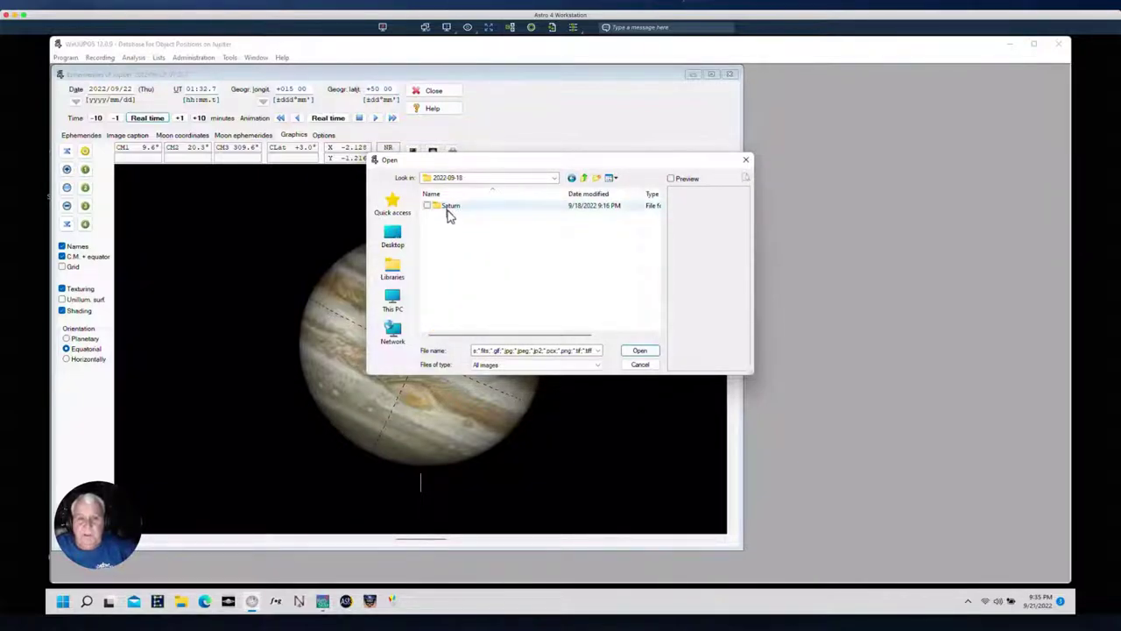
double_click(444, 208)
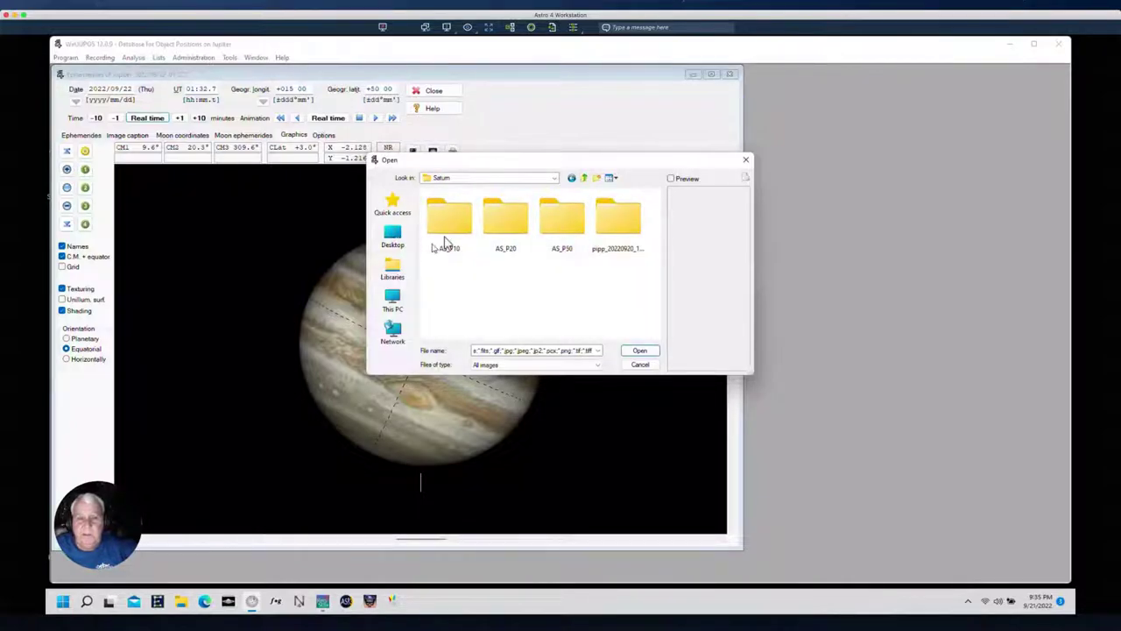
double_click(449, 226)
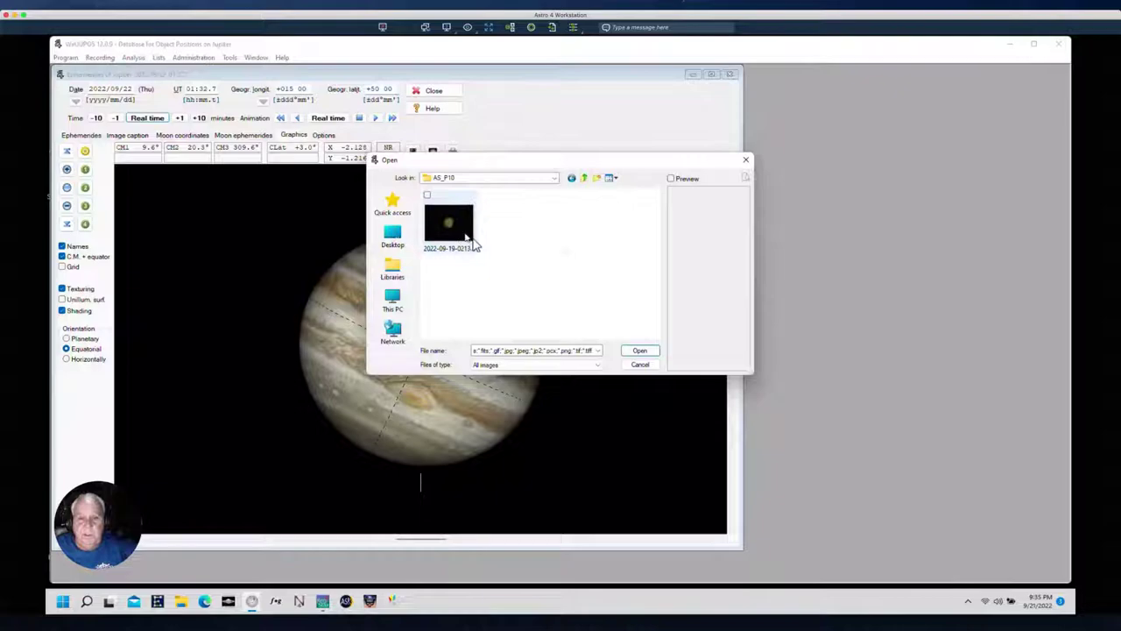
click(448, 227)
click(640, 351)
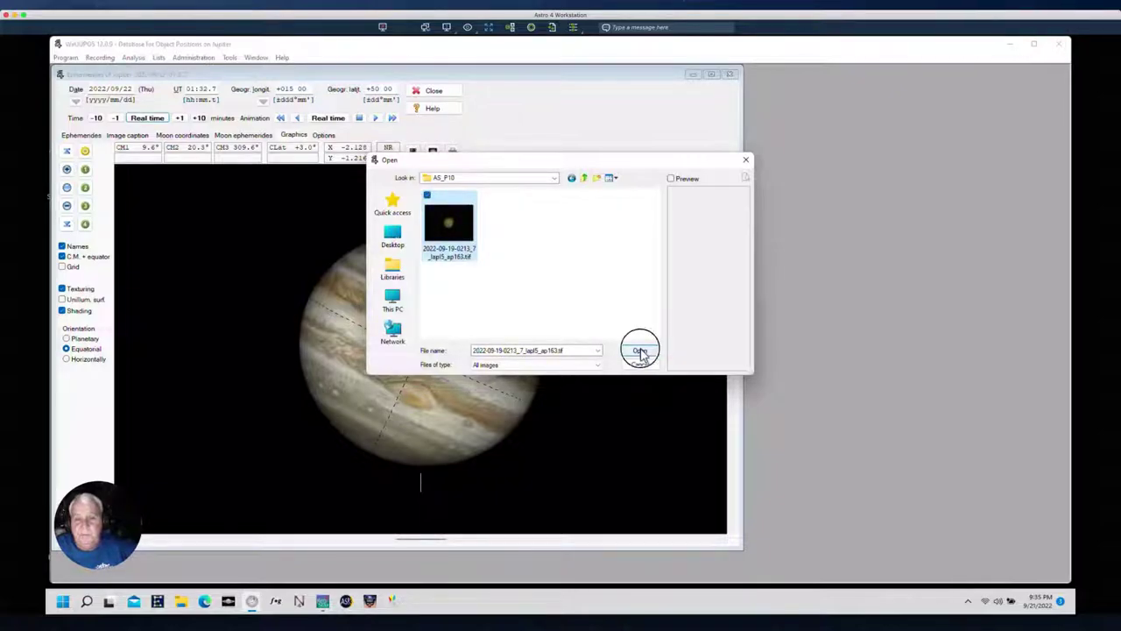
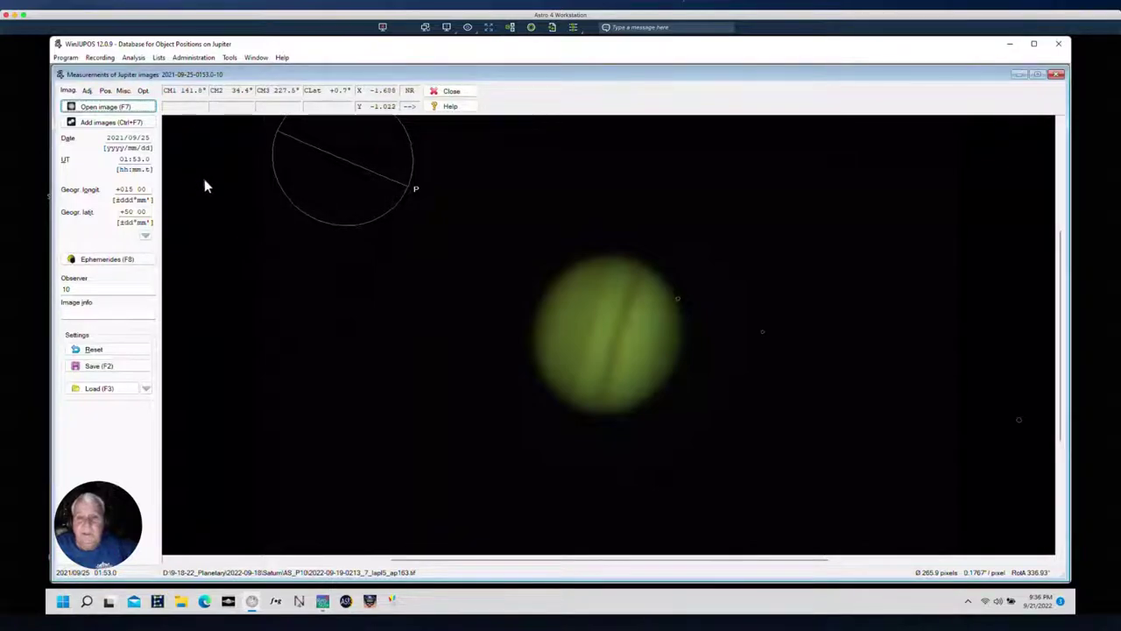
Step: Fit the outline frame to the planet using automatic detection and return to the image date and time settings
click(89, 91)
click(105, 330)
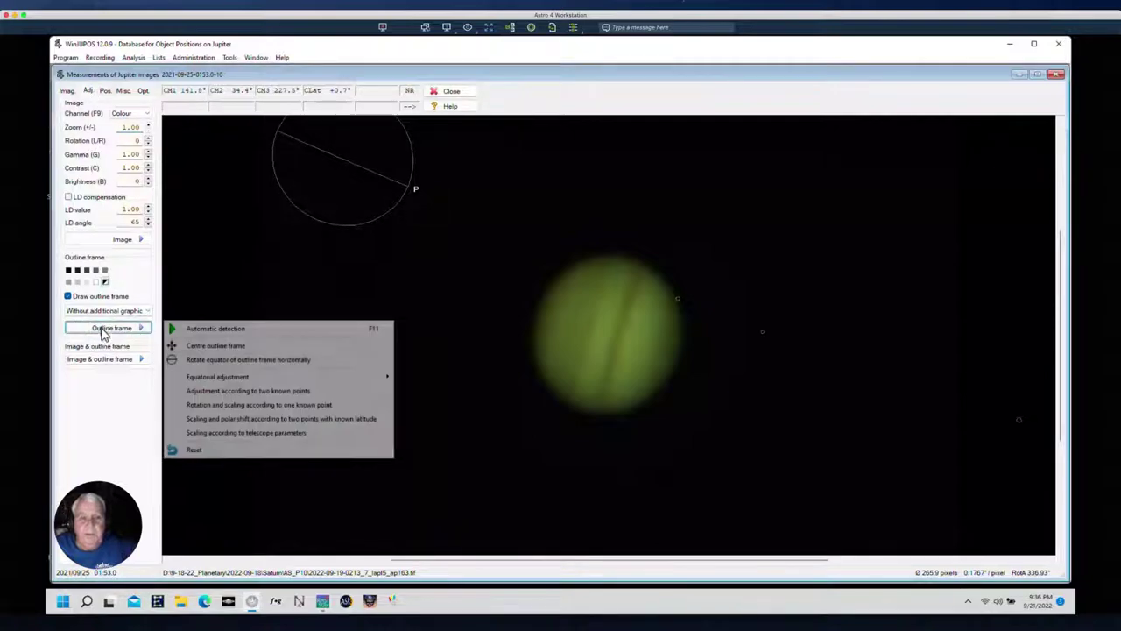
click(207, 329)
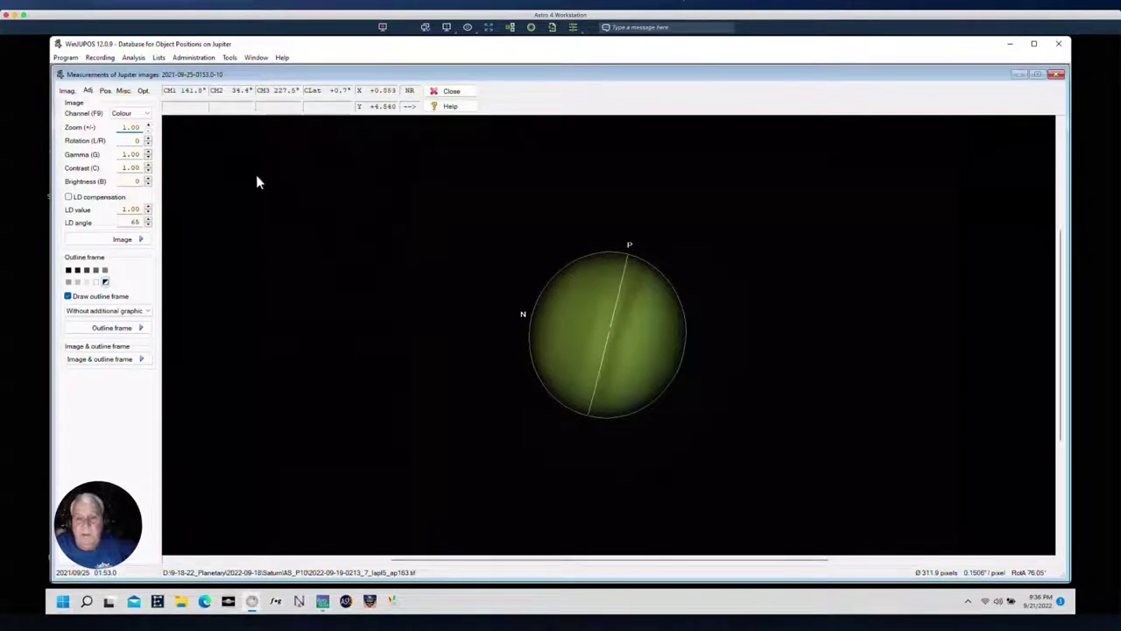
click(68, 91)
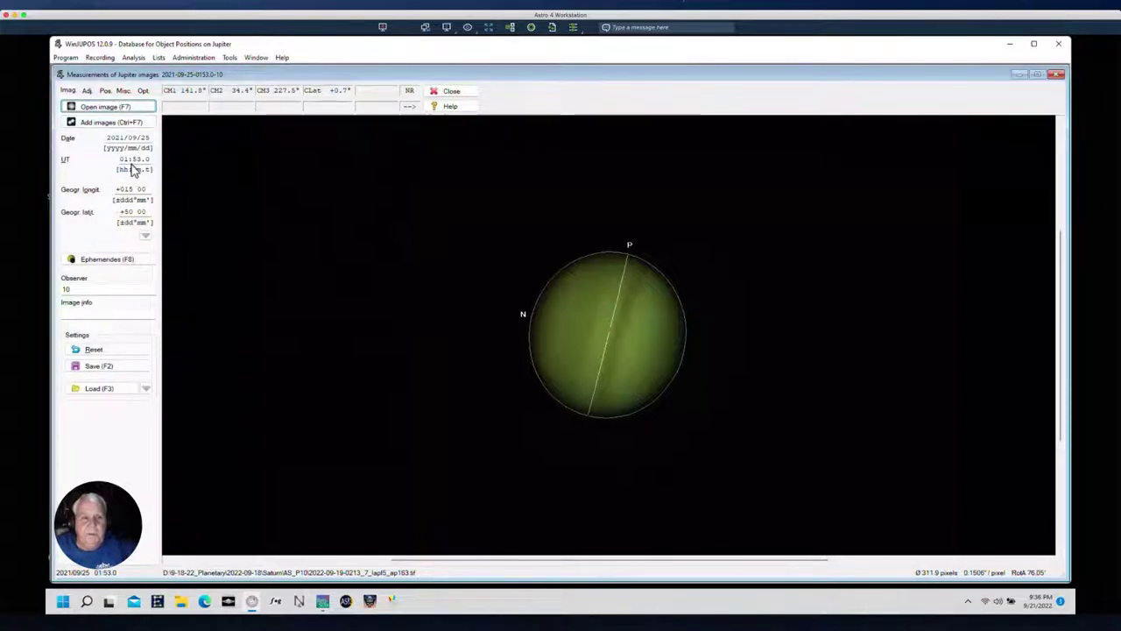
Step: Check the image file offered for opening, leave the file selection, and set the current celestial body to Saturn
click(106, 117)
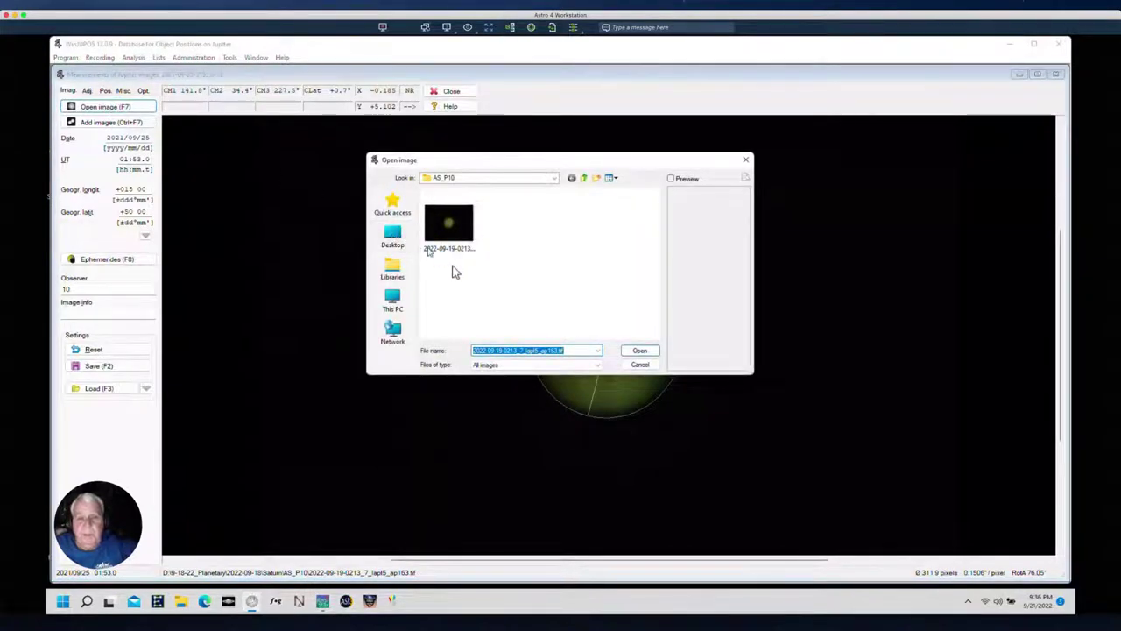
click(637, 353)
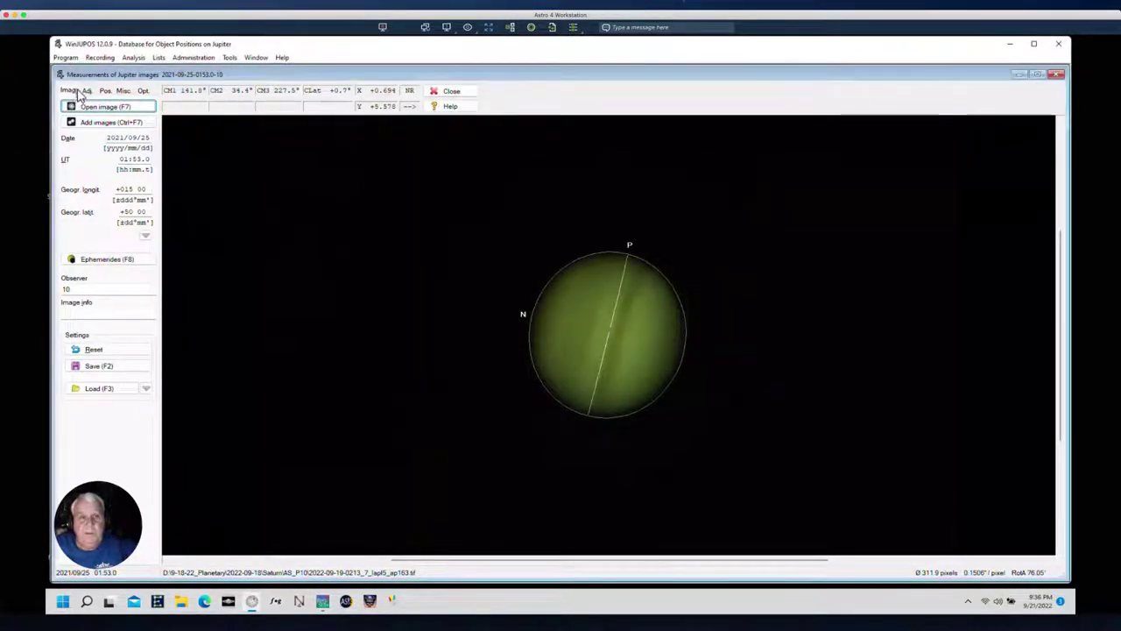
click(66, 57)
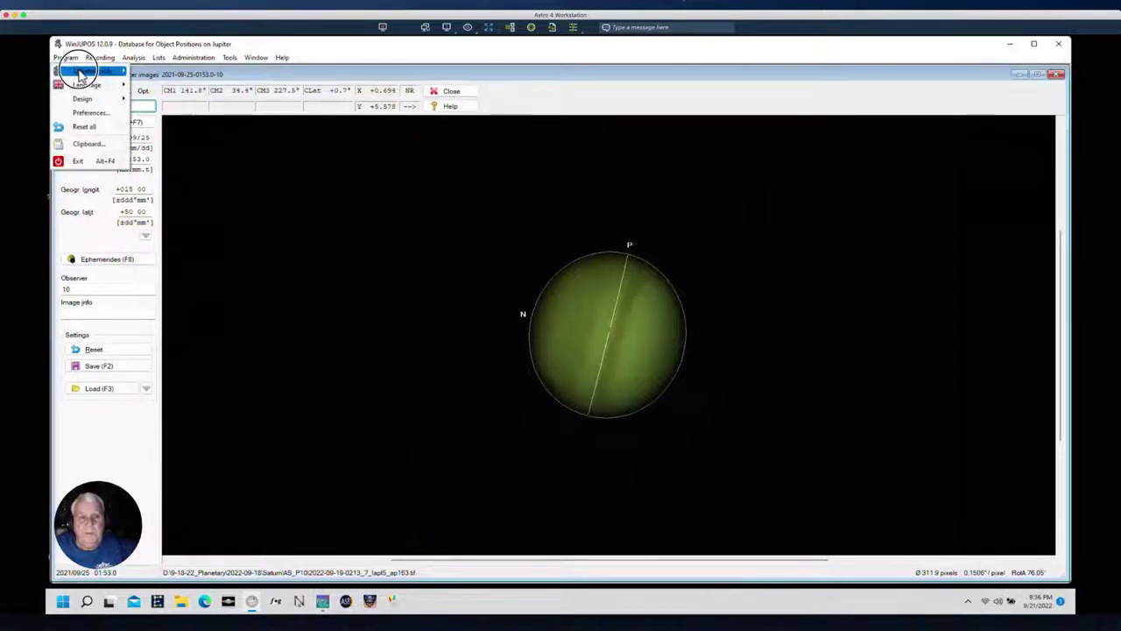
click(81, 74)
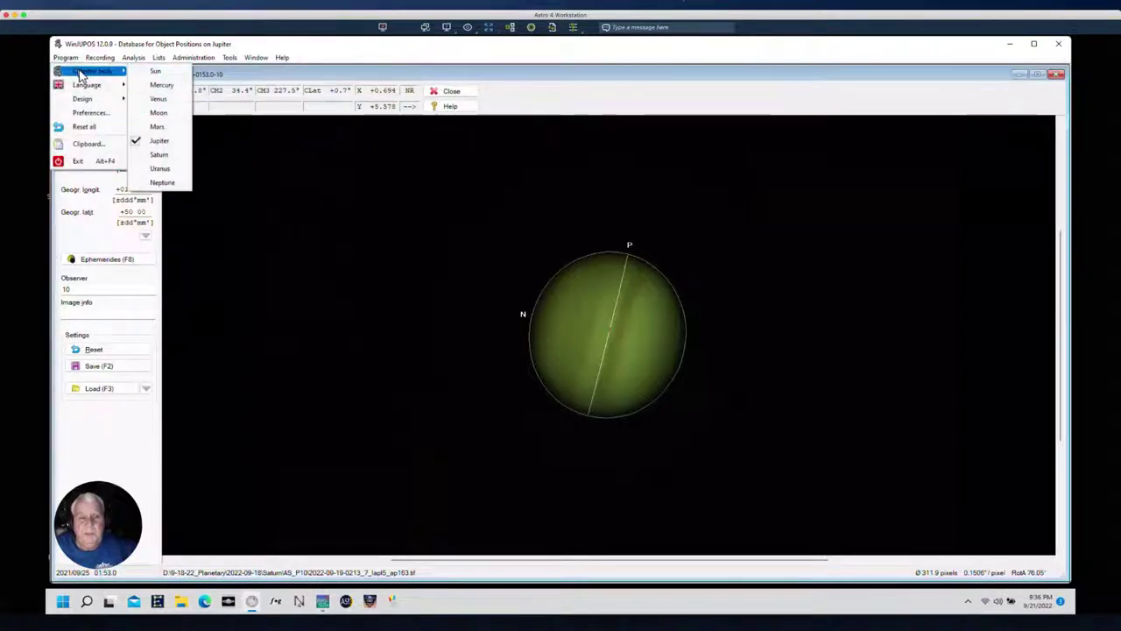
click(160, 156)
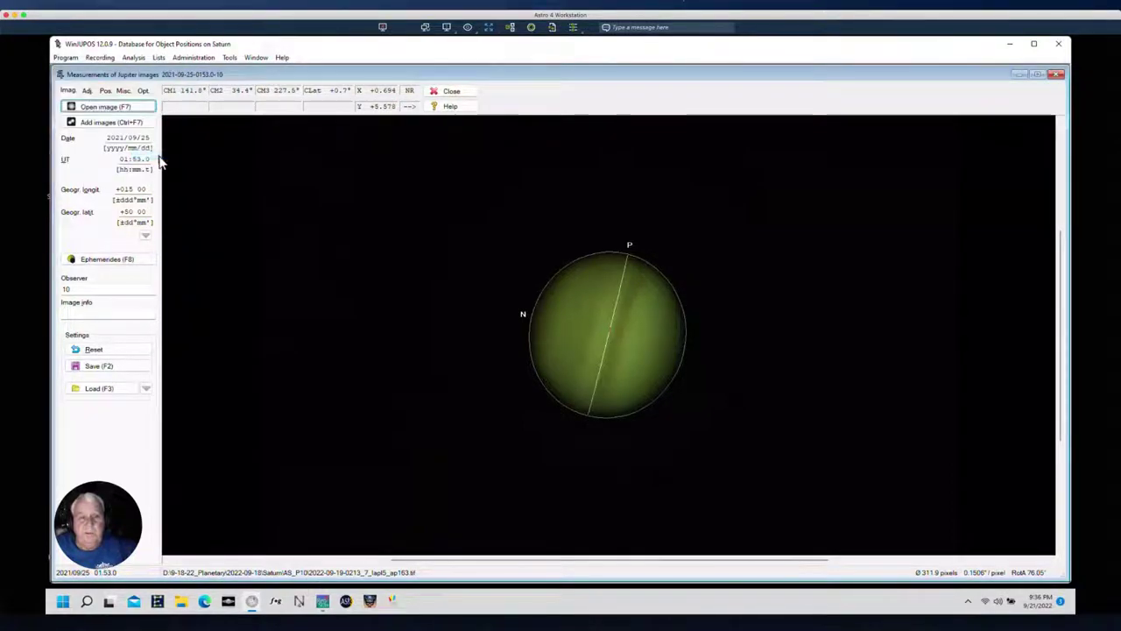
Step: View the Saturn ephemerides graphic and close its window
click(229, 58)
click(247, 70)
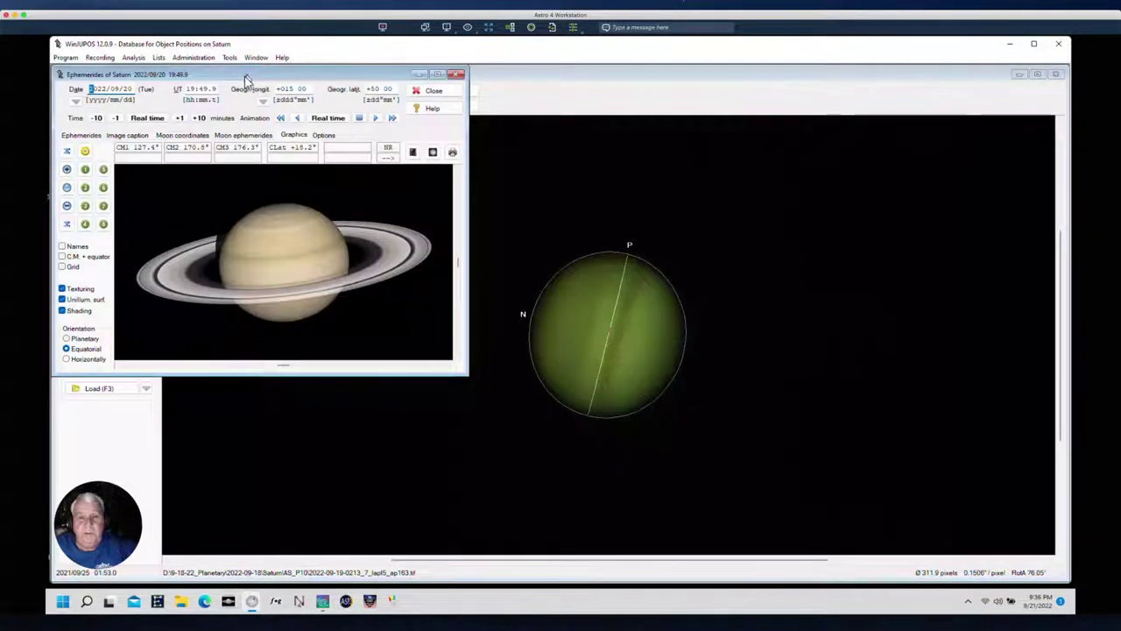
click(456, 73)
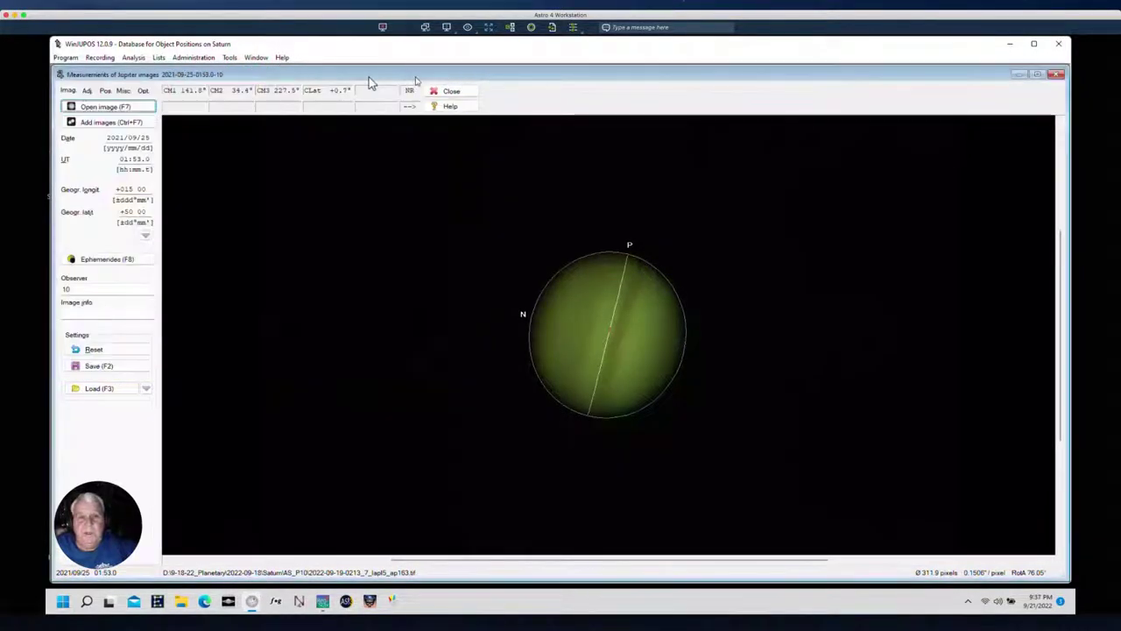
Step: Start a new image measurement for Saturn
click(98, 58)
click(130, 122)
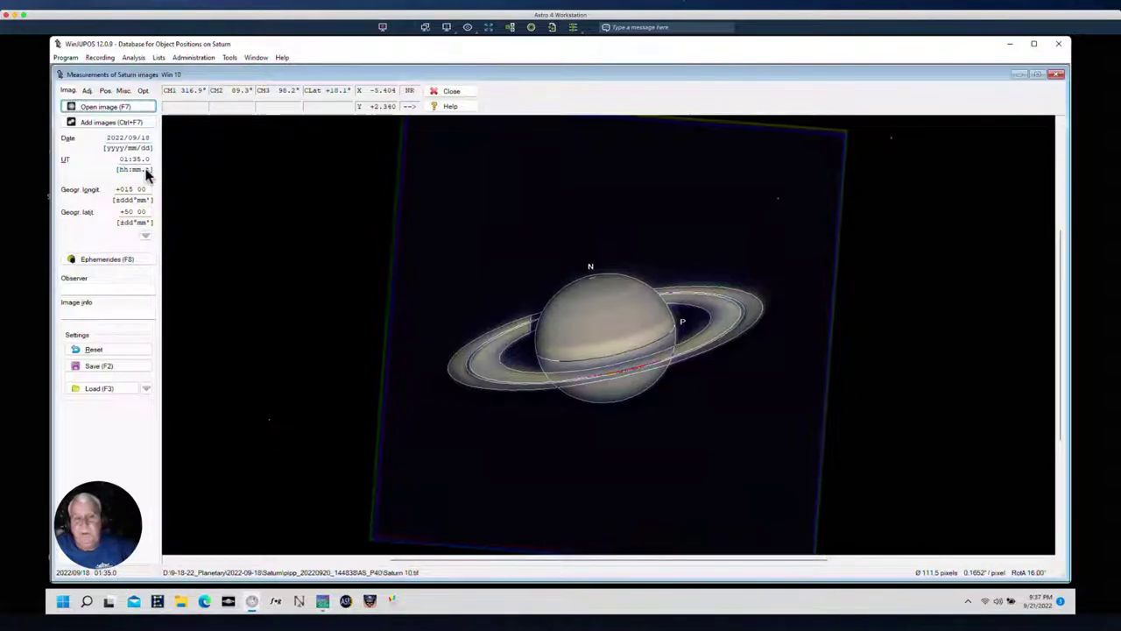
click(98, 59)
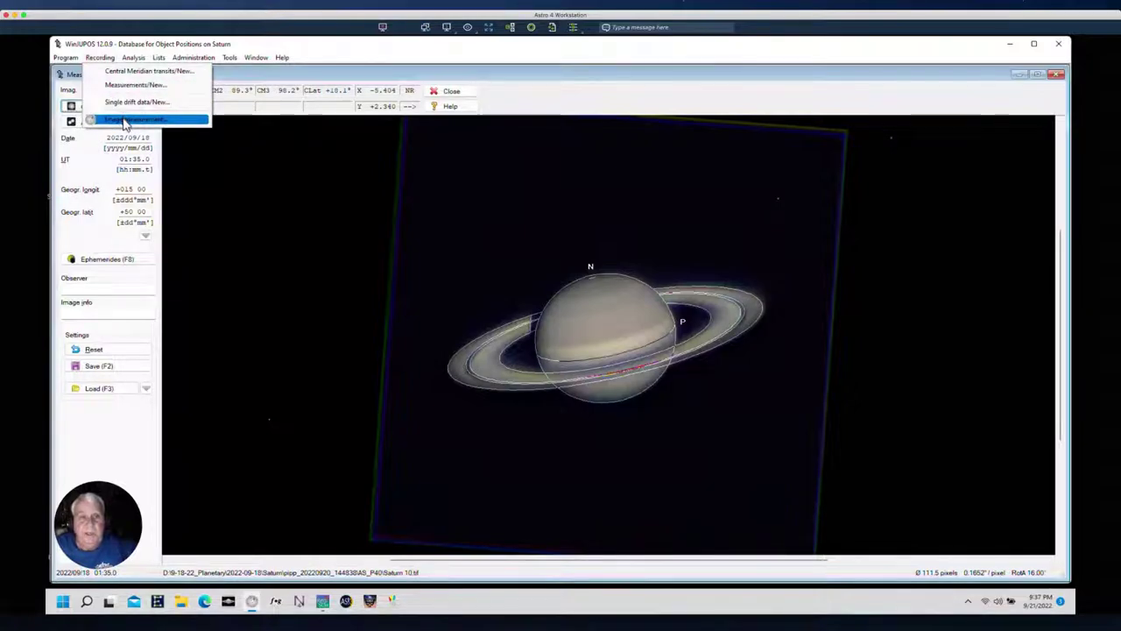
mouse_move(67, 58)
click(103, 115)
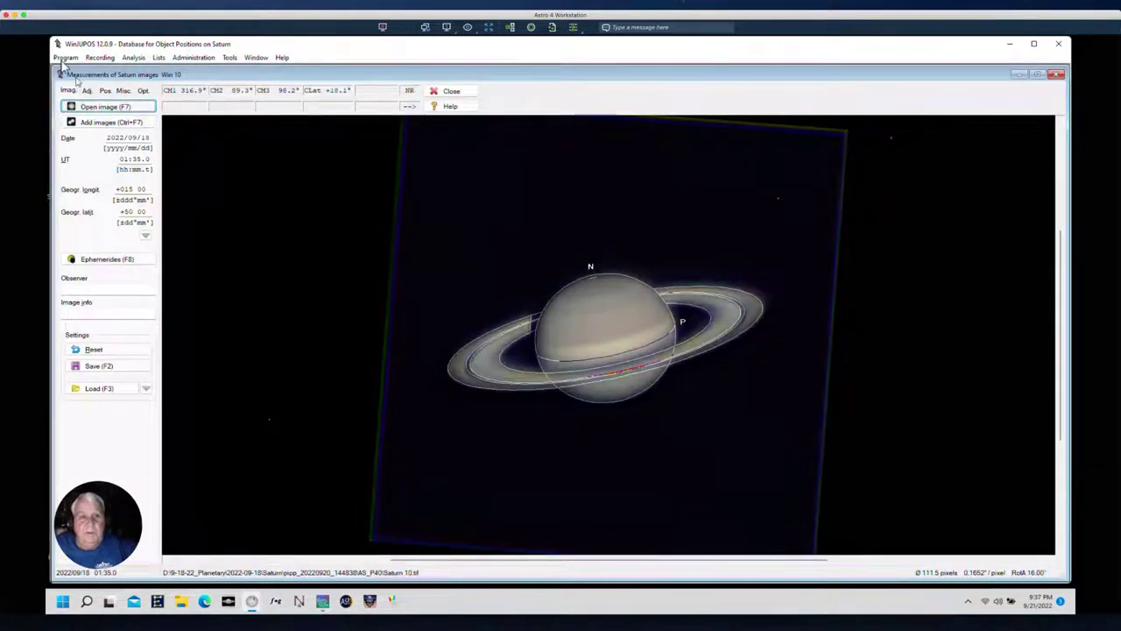
Step: Look in the WIN folder inside AS_P40 for a Saturn image and leave the file selection
click(84, 108)
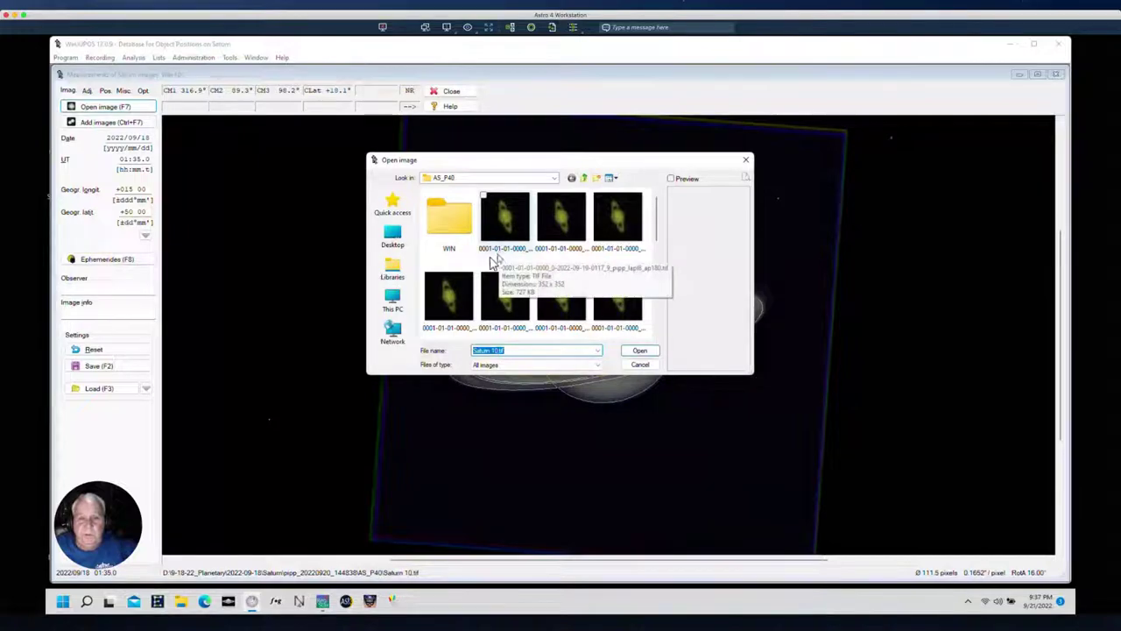
click(458, 233)
double_click(457, 233)
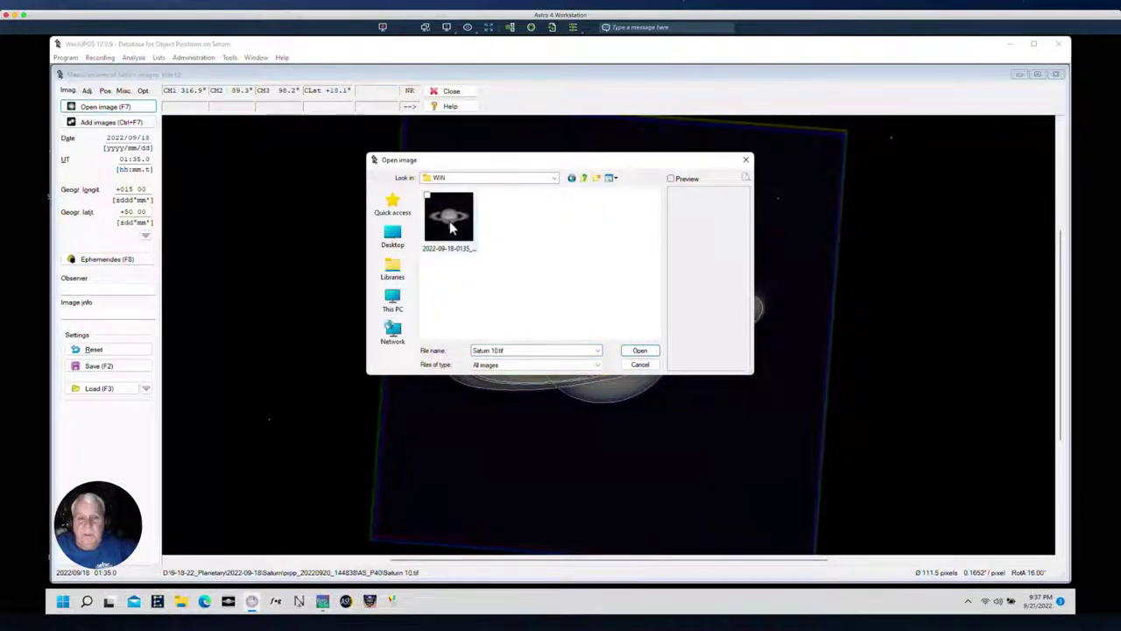
click(638, 351)
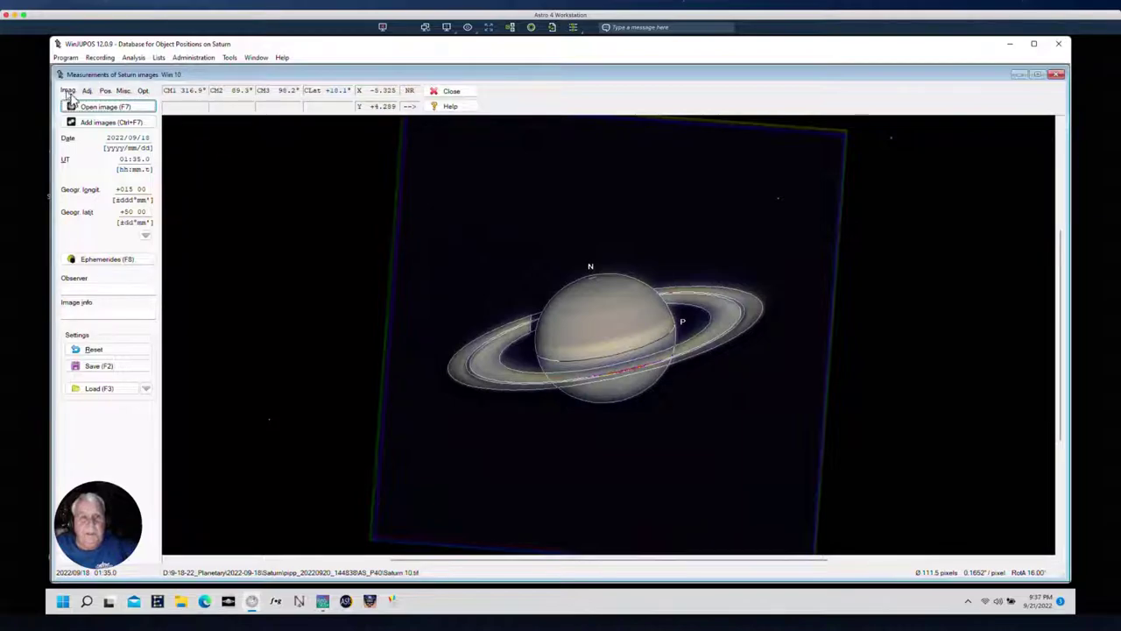
Step: Start opening another image, look in the 2022-09-18 folder, and return to the AS_P40 folder
click(88, 109)
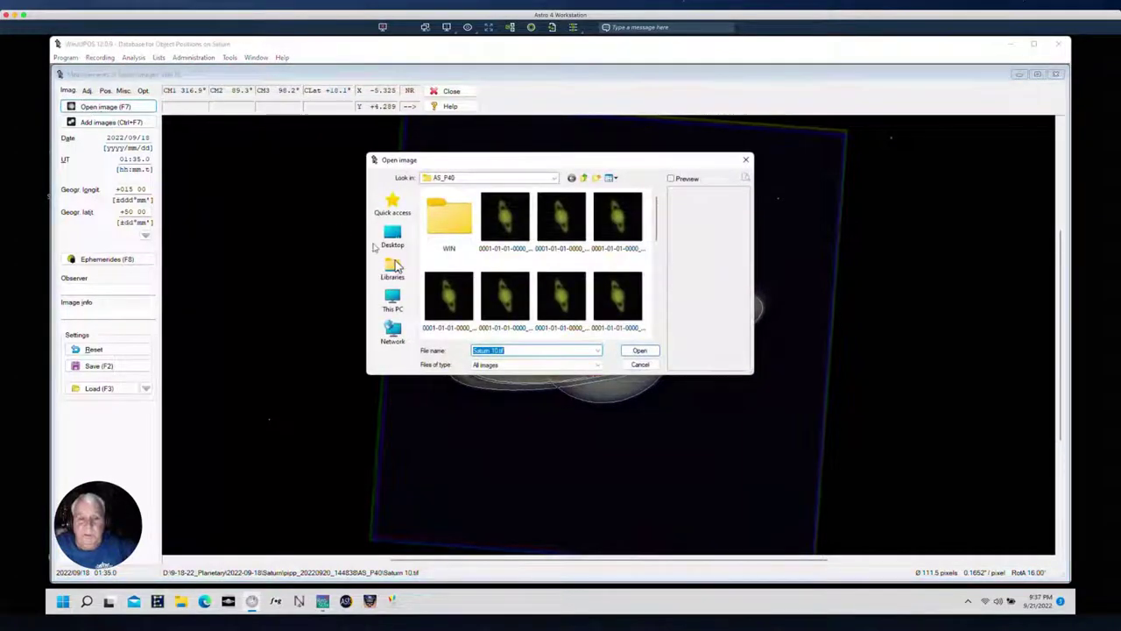
click(553, 177)
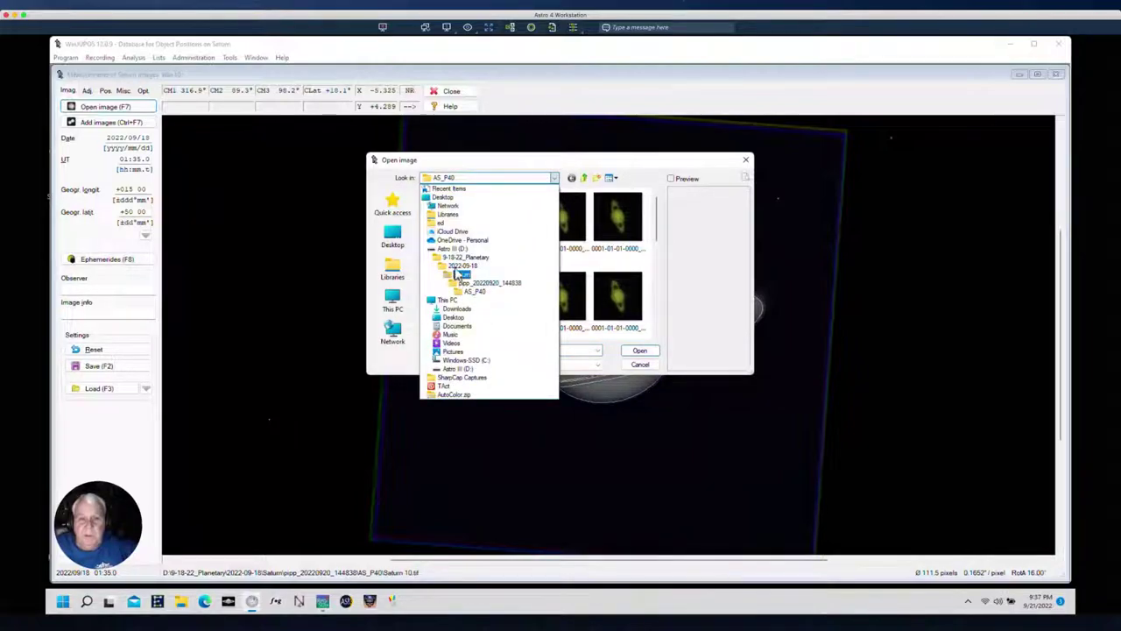
click(457, 265)
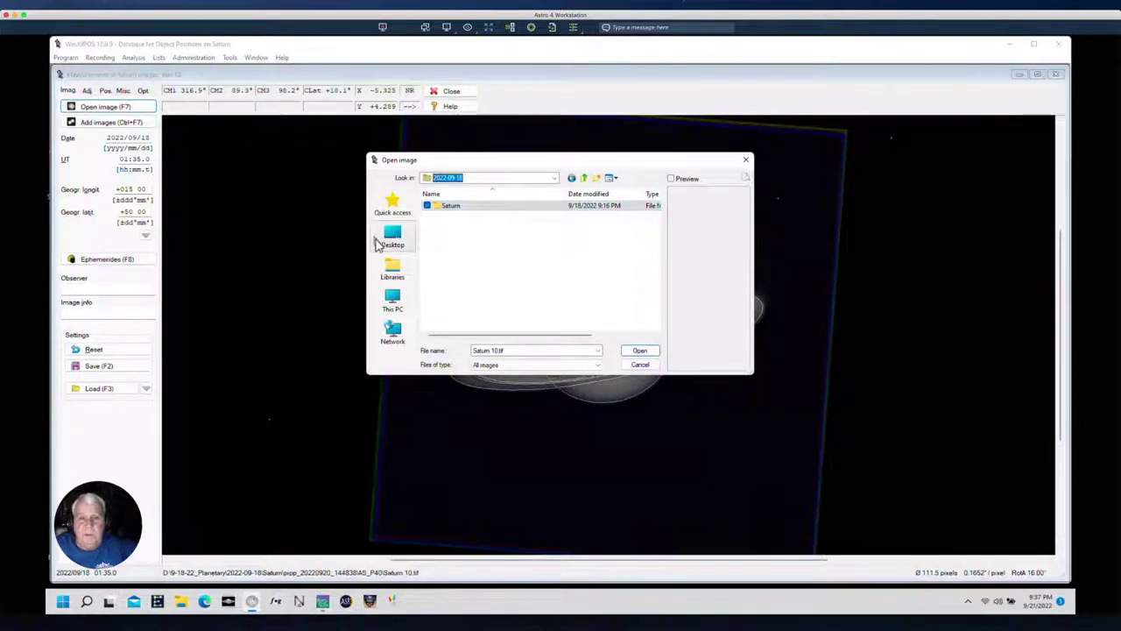
click(570, 179)
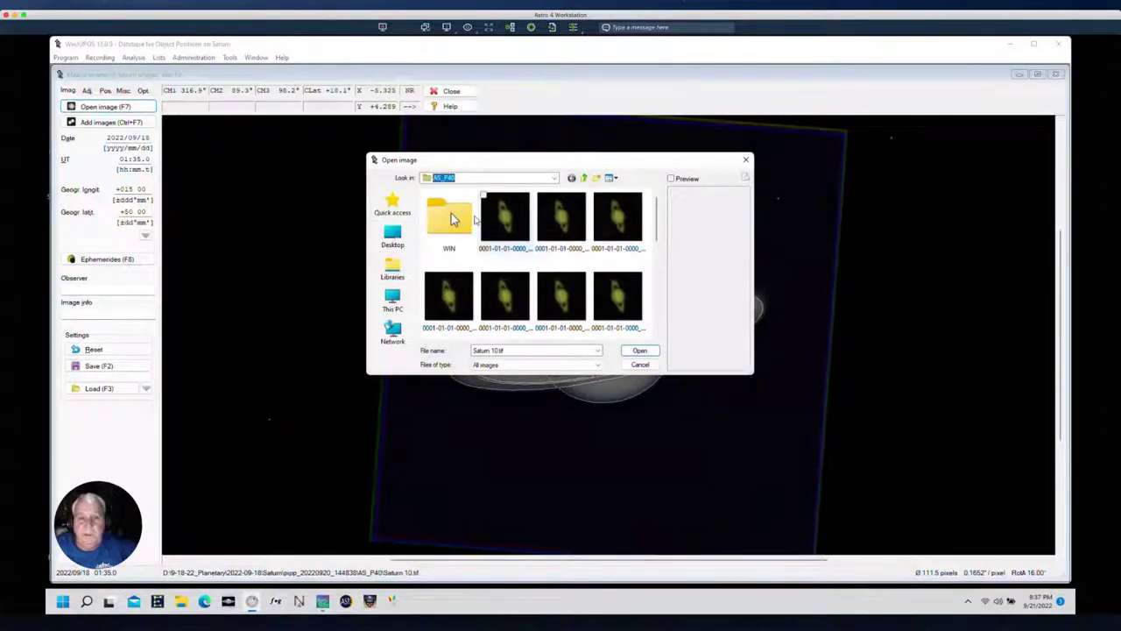
Step: Open Saturn 1.tif from the Astro III (D:) drive under 9-19-22 Planetary, Saturn 2, AS_P20, AS_REG
click(392, 301)
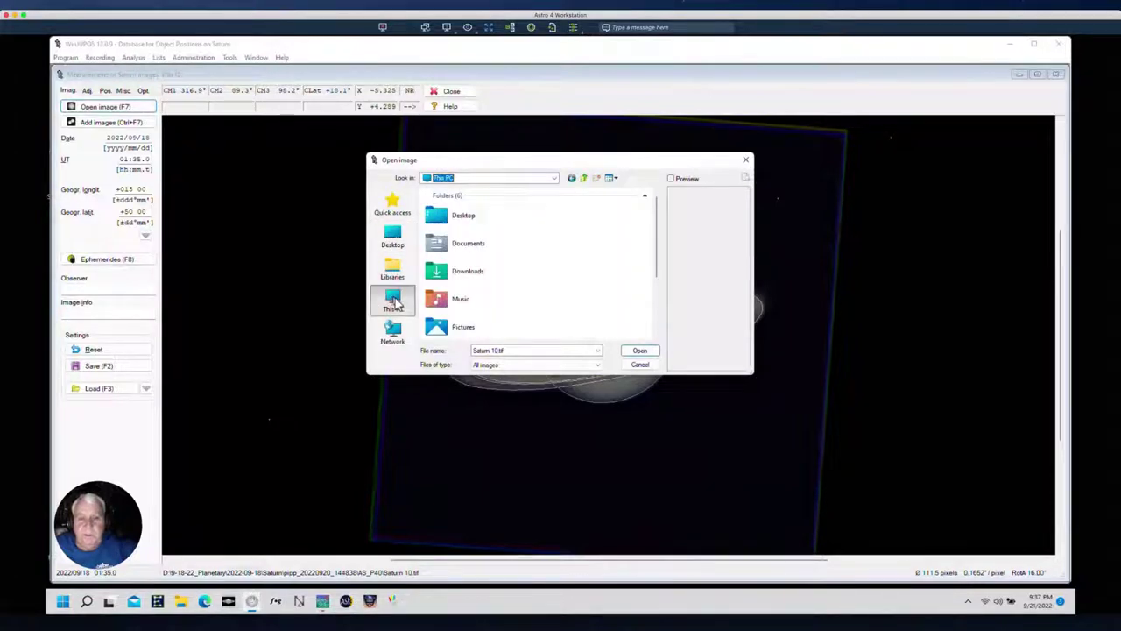
scroll(465, 289, down, 2)
click(479, 331)
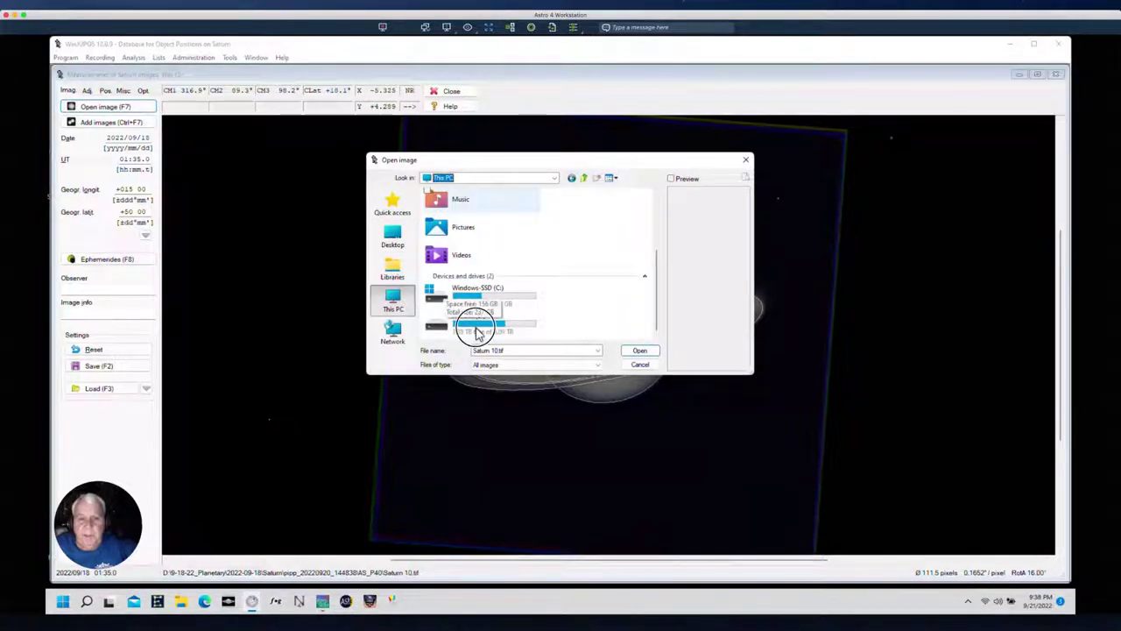
click(478, 331)
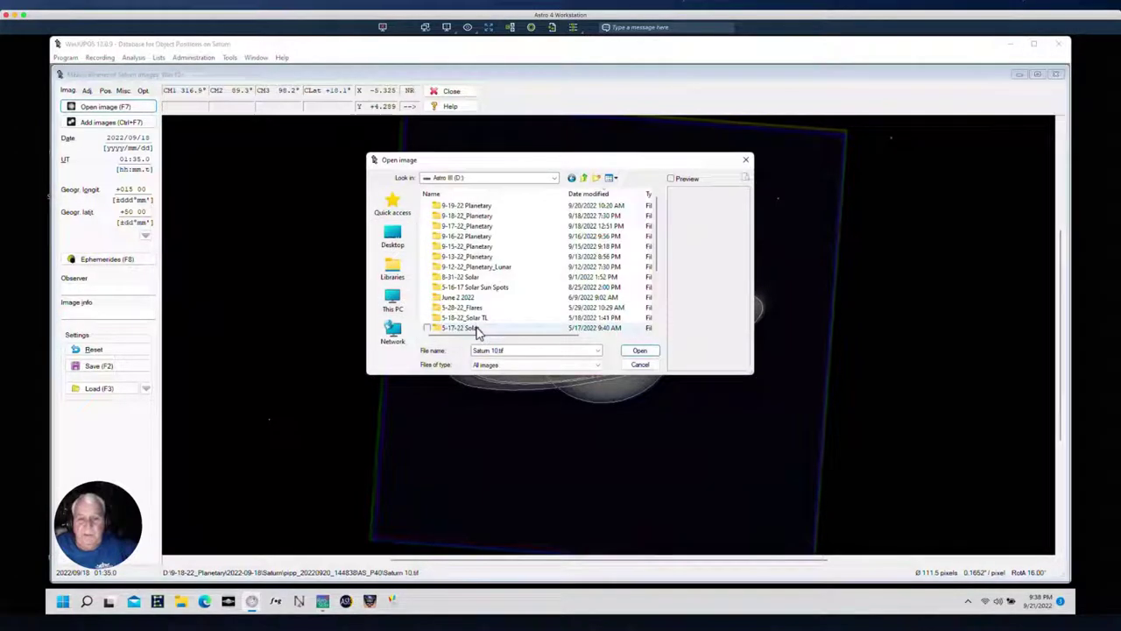
double_click(469, 207)
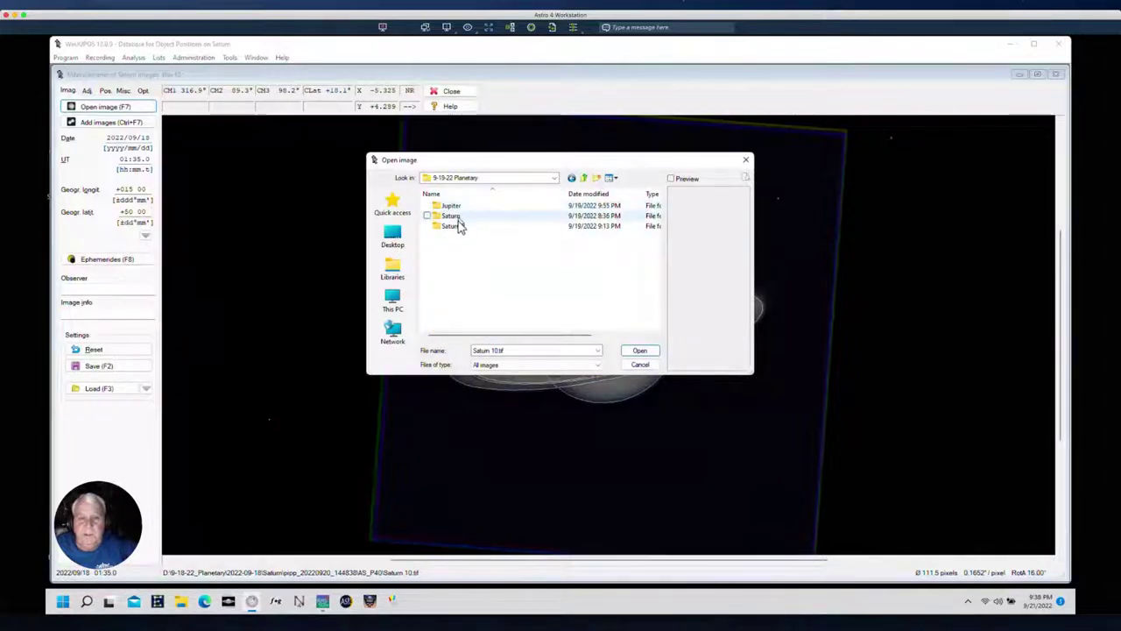
double_click(460, 226)
double_click(455, 227)
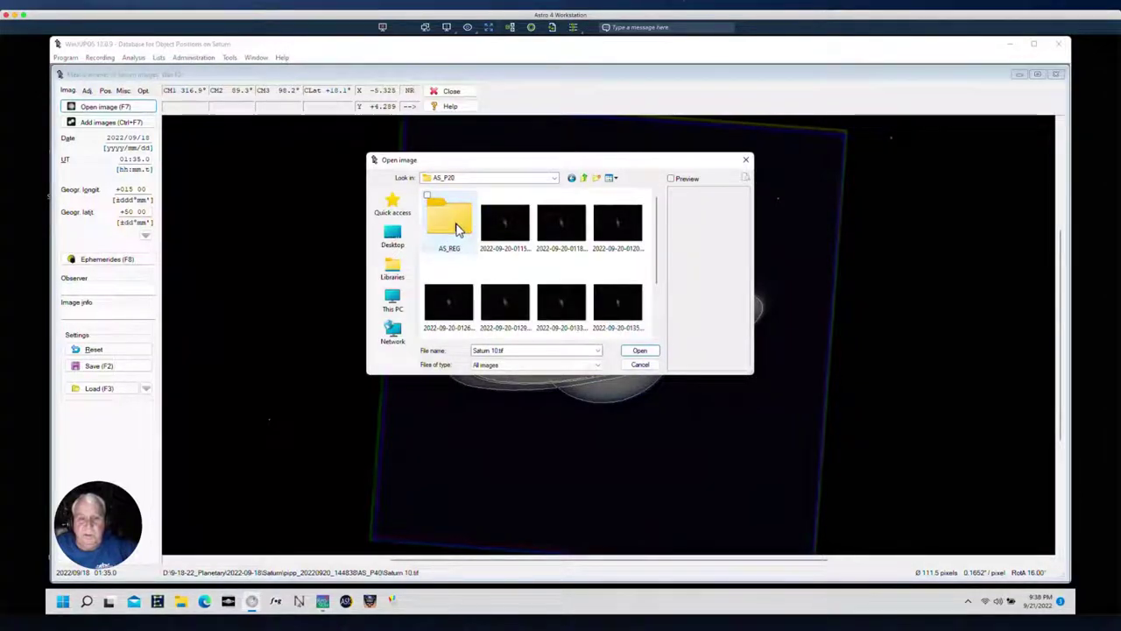
double_click(455, 228)
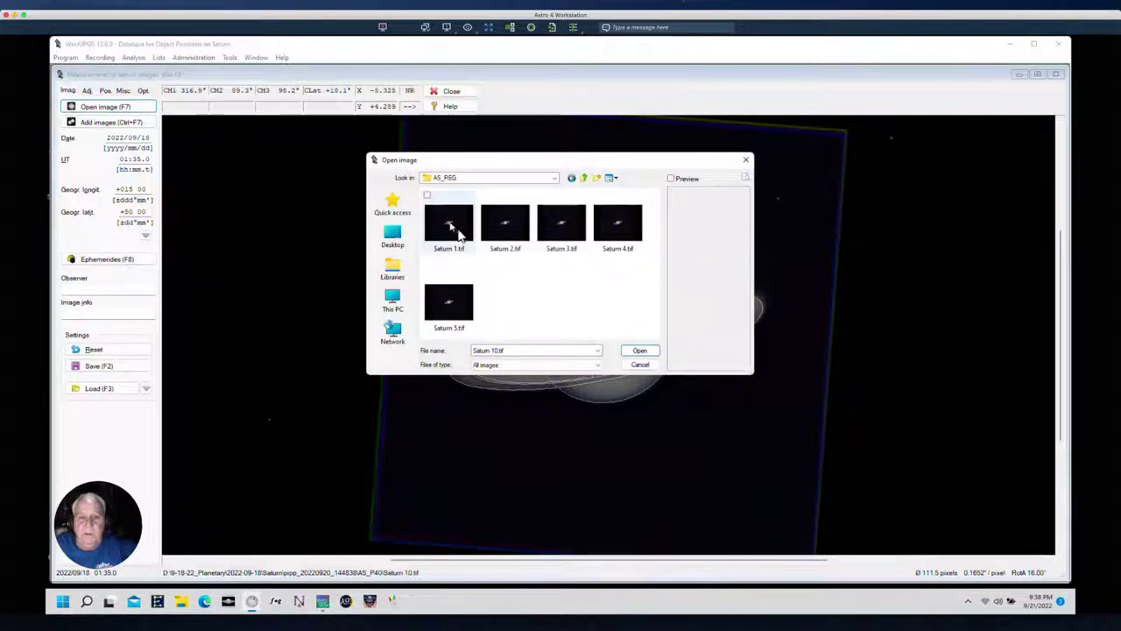
click(449, 224)
click(641, 352)
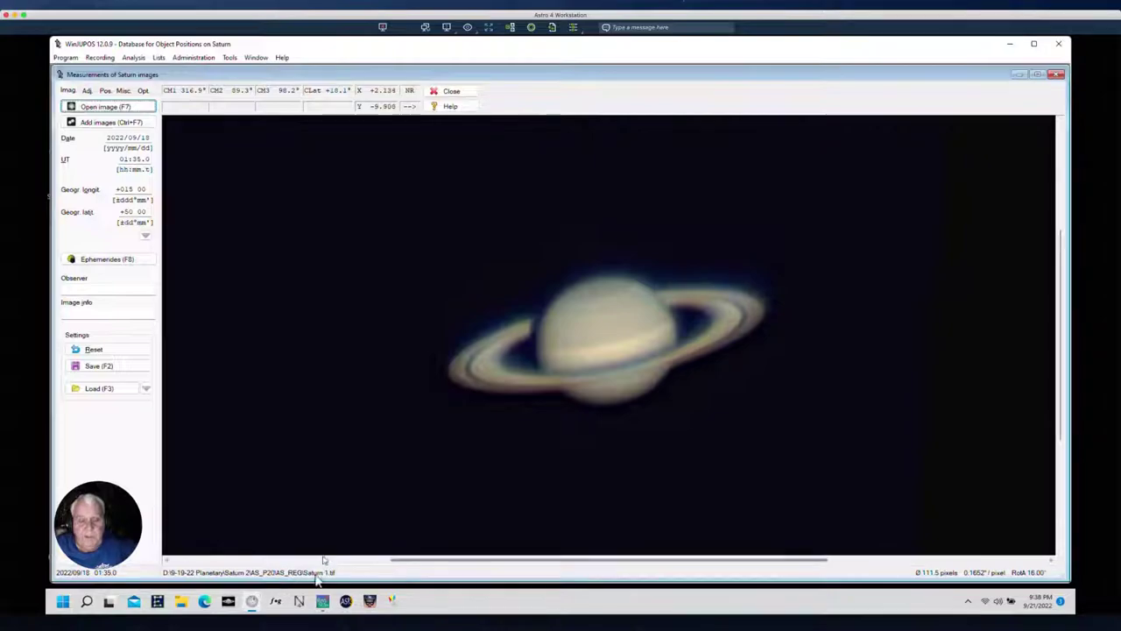
Step: Switch to SharpCap on the Astro 1 computer and cancel the running capture sequence
key(ctrl+Left)
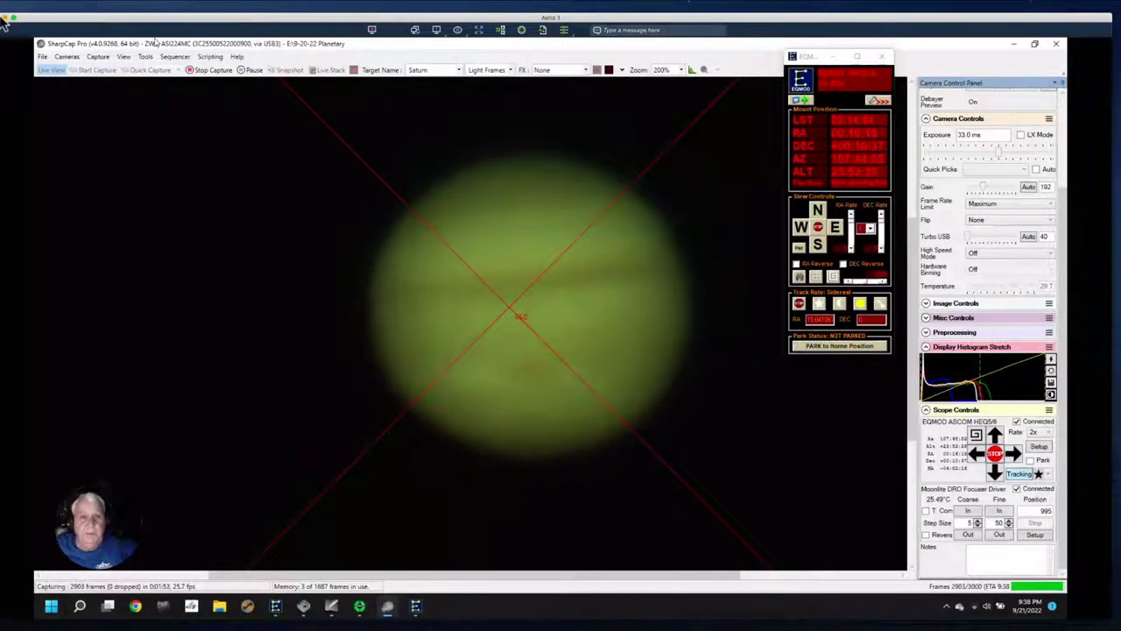
click(41, 57)
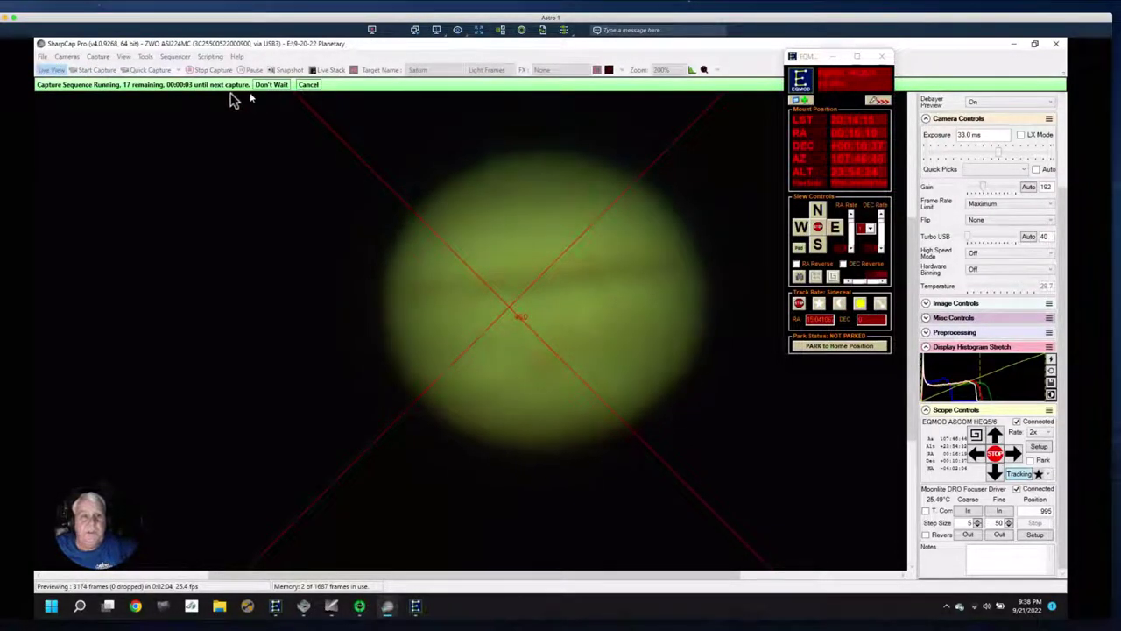
click(317, 85)
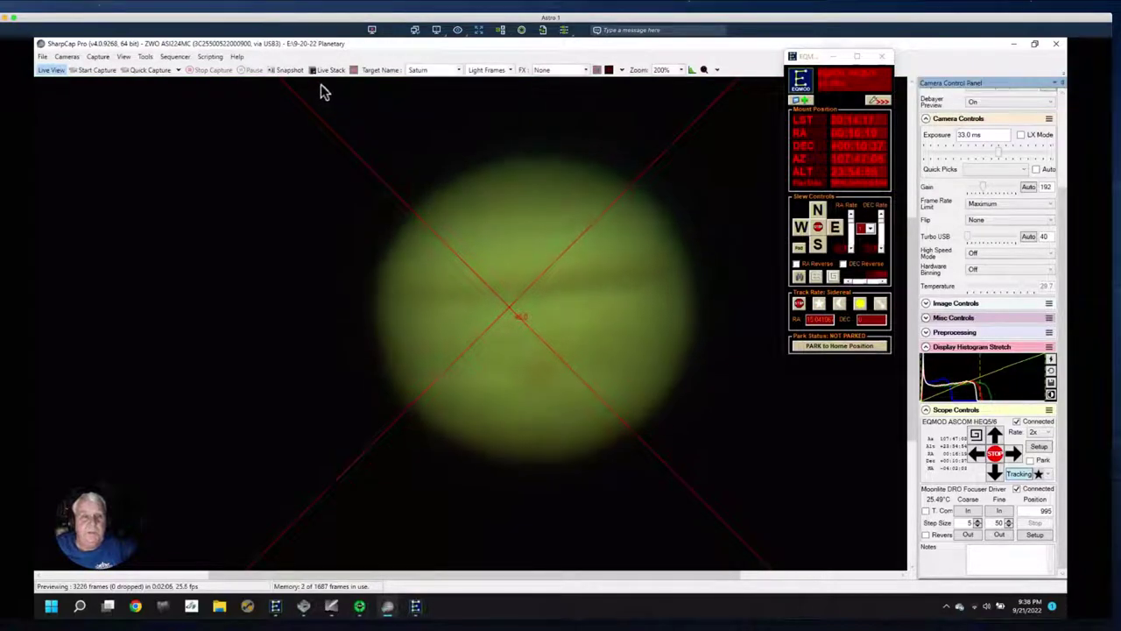
Step: Review the SharpCap filename settings, including the save folder and WinJUPOS-compatible file naming, and close the settings
click(42, 57)
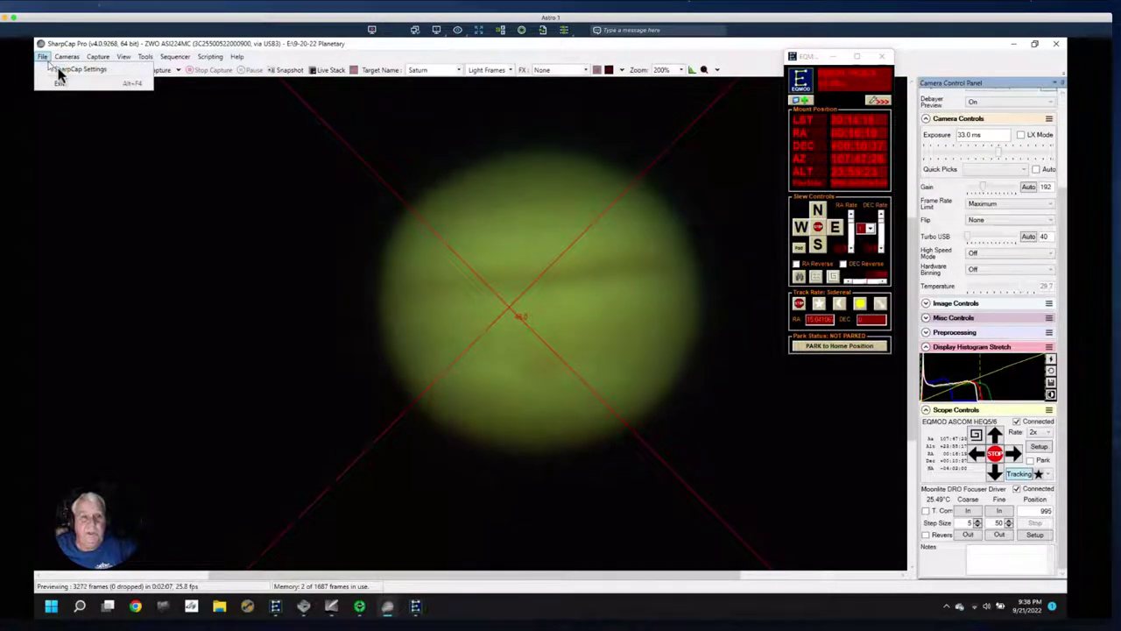
click(42, 57)
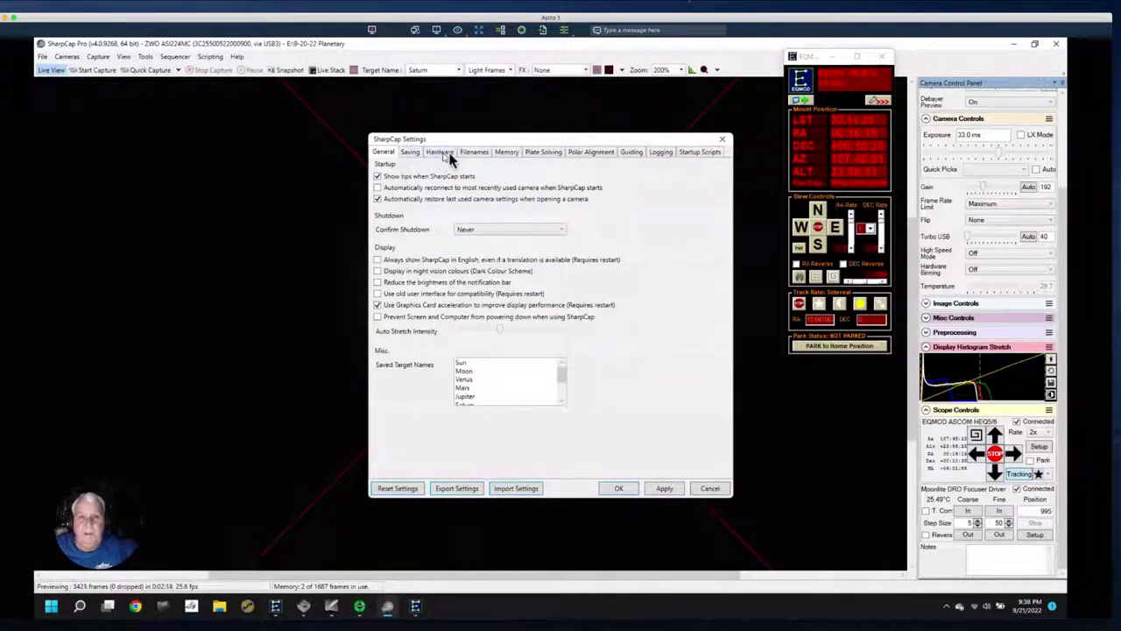
click(474, 152)
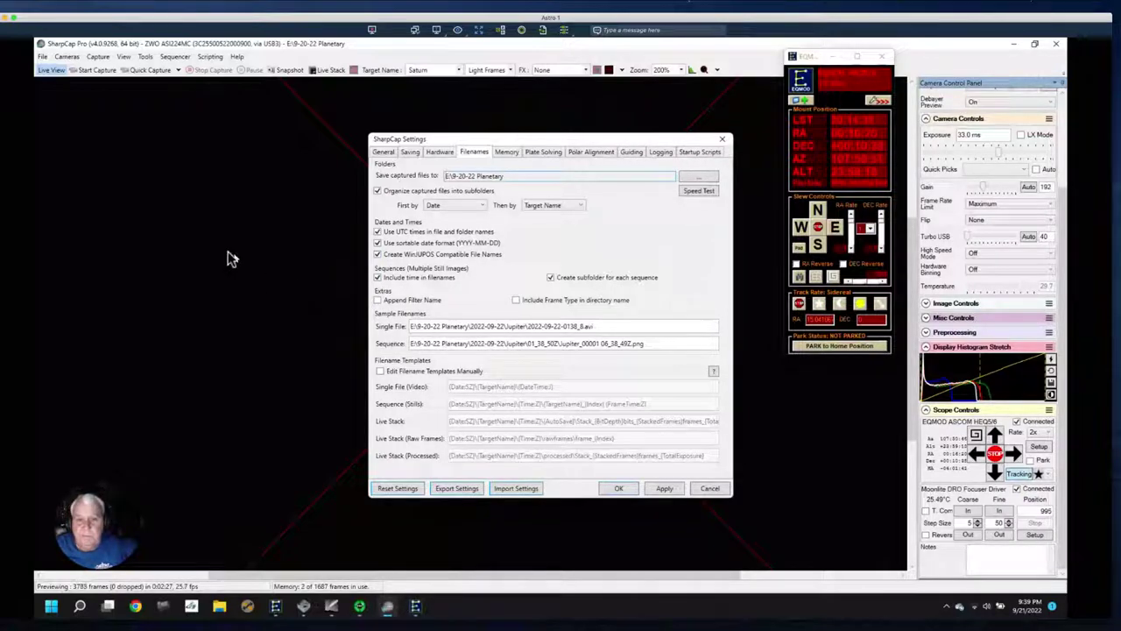
click(617, 491)
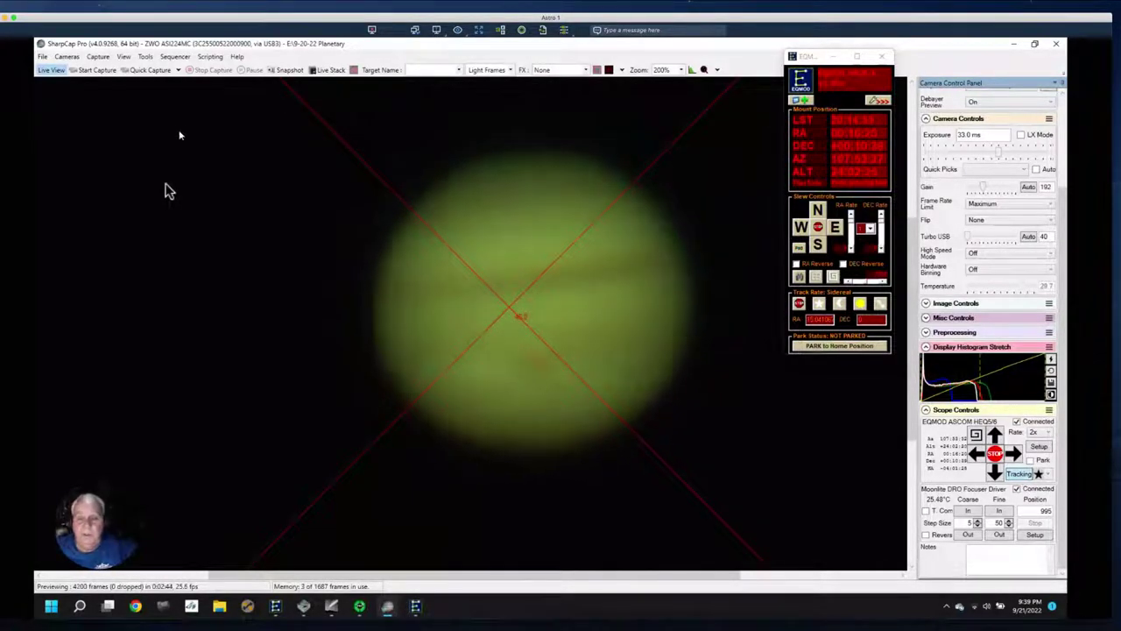
Step: Switch to File Explorer and open the Saturn folder on SSHD I (E:) under 9-18-22_Planetary, 2022-09-18
click(220, 606)
click(221, 606)
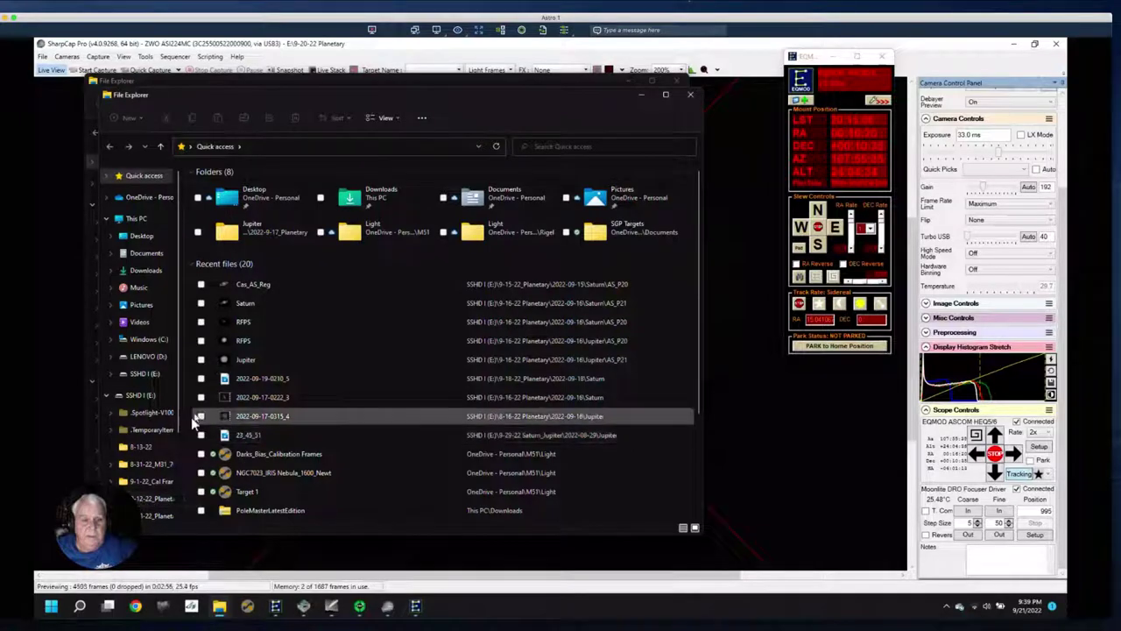
drag(181, 426, 188, 509)
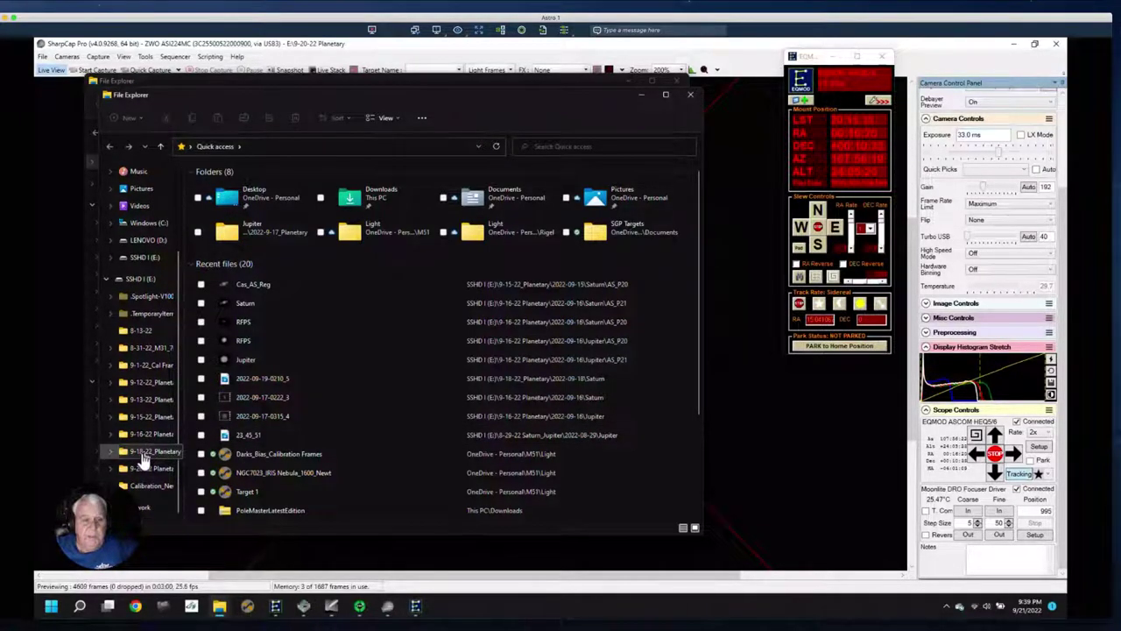
click(149, 451)
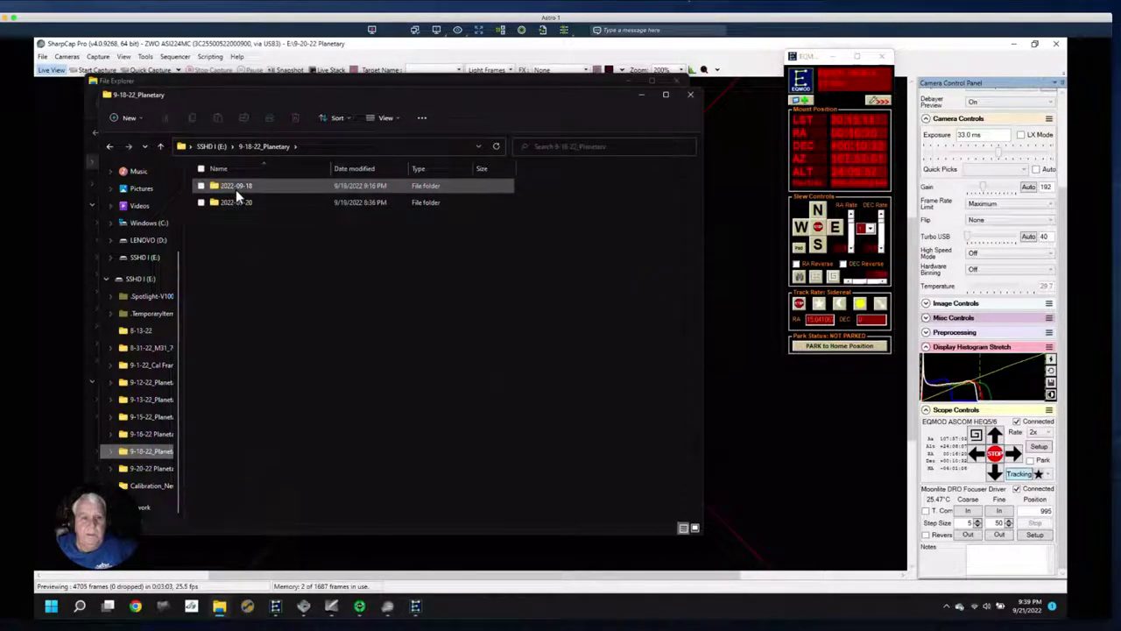
double_click(236, 189)
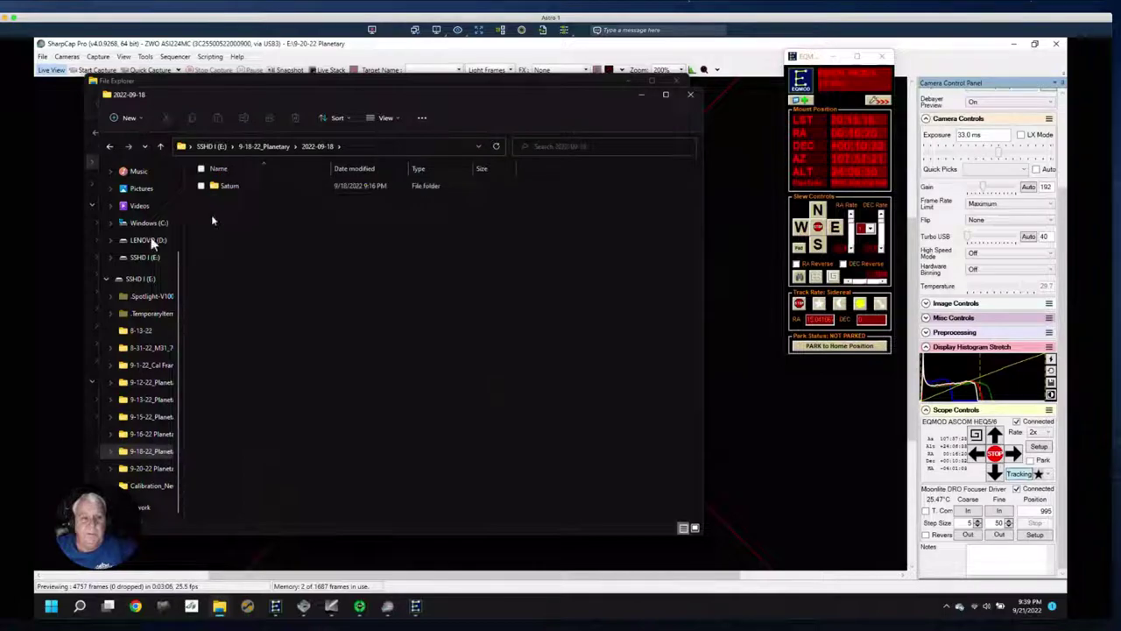
double_click(216, 184)
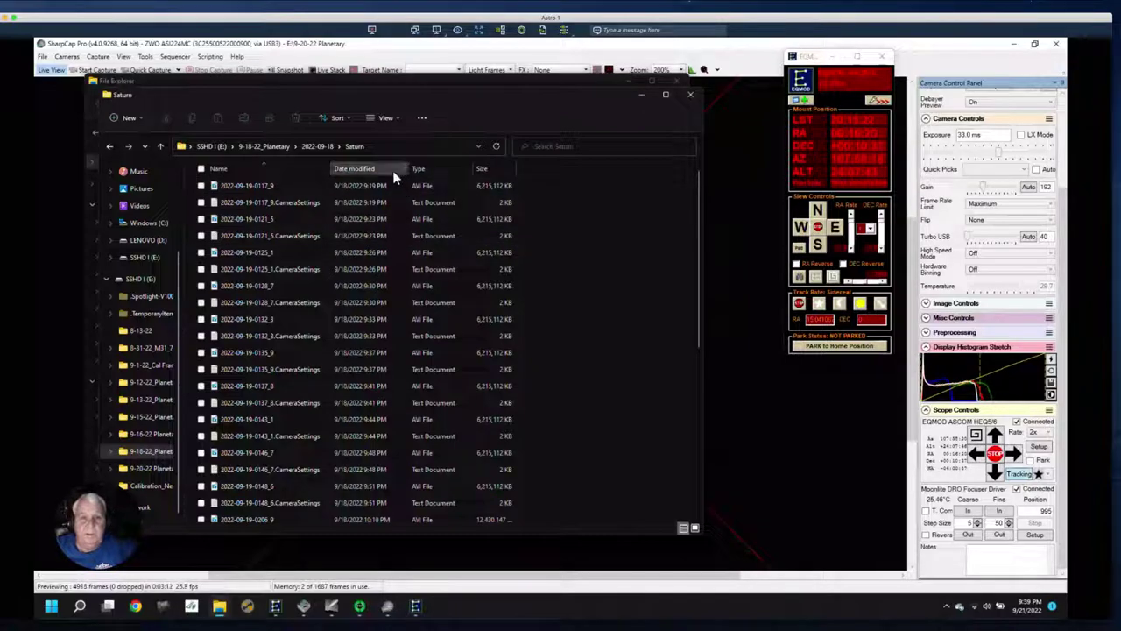
click(274, 255)
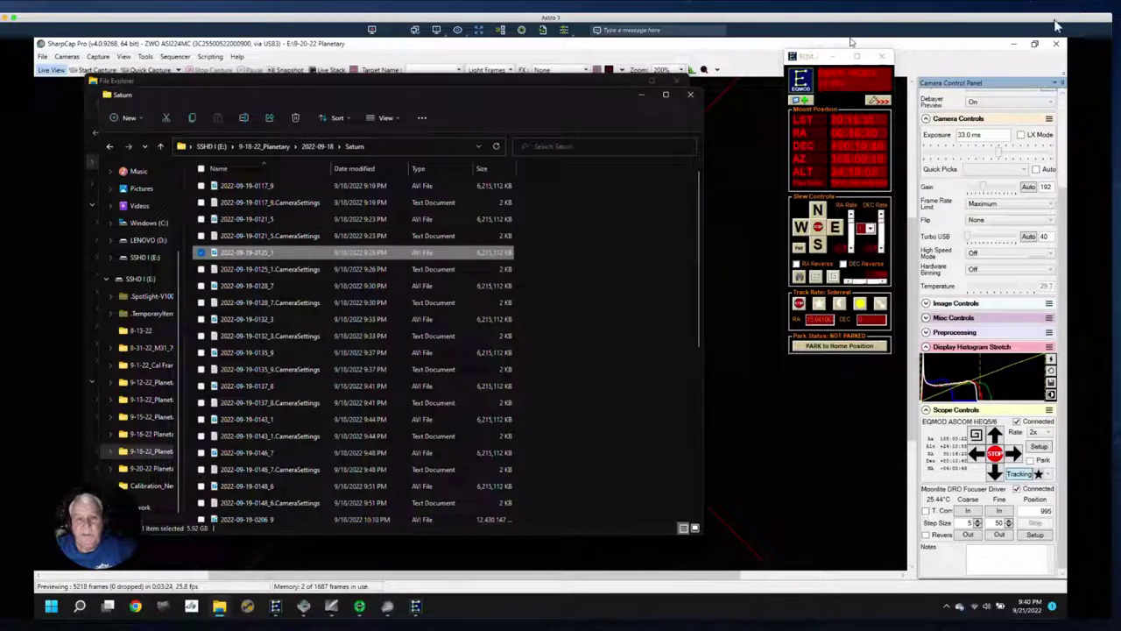
click(690, 96)
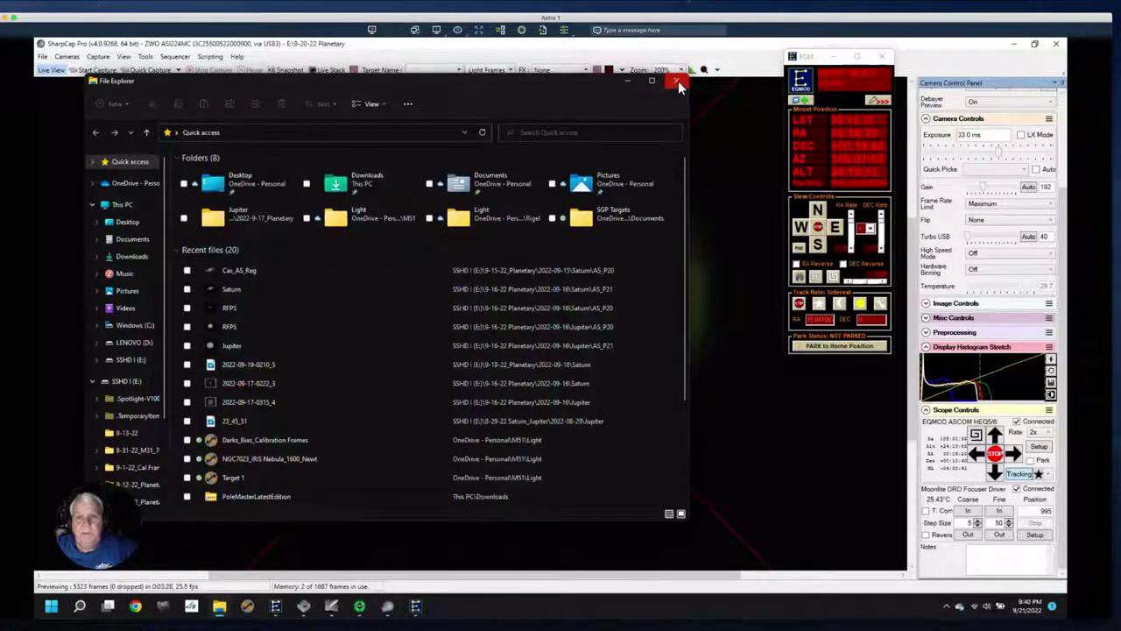
click(678, 81)
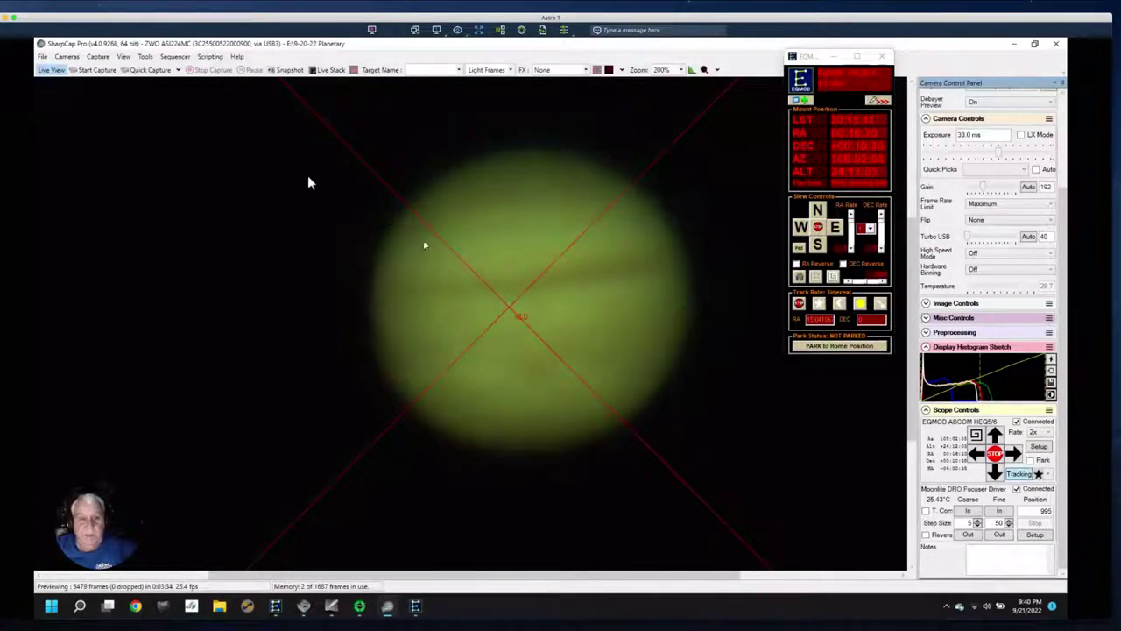
Step: Start a new capture in SharpCap to bring up its capture configuration
click(99, 59)
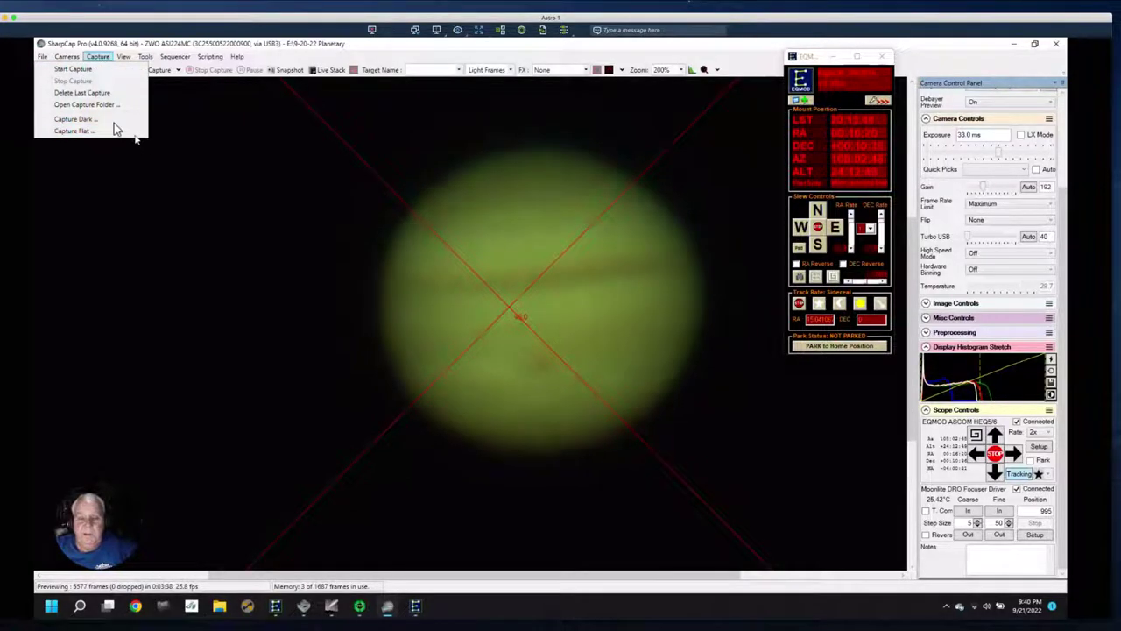
click(74, 76)
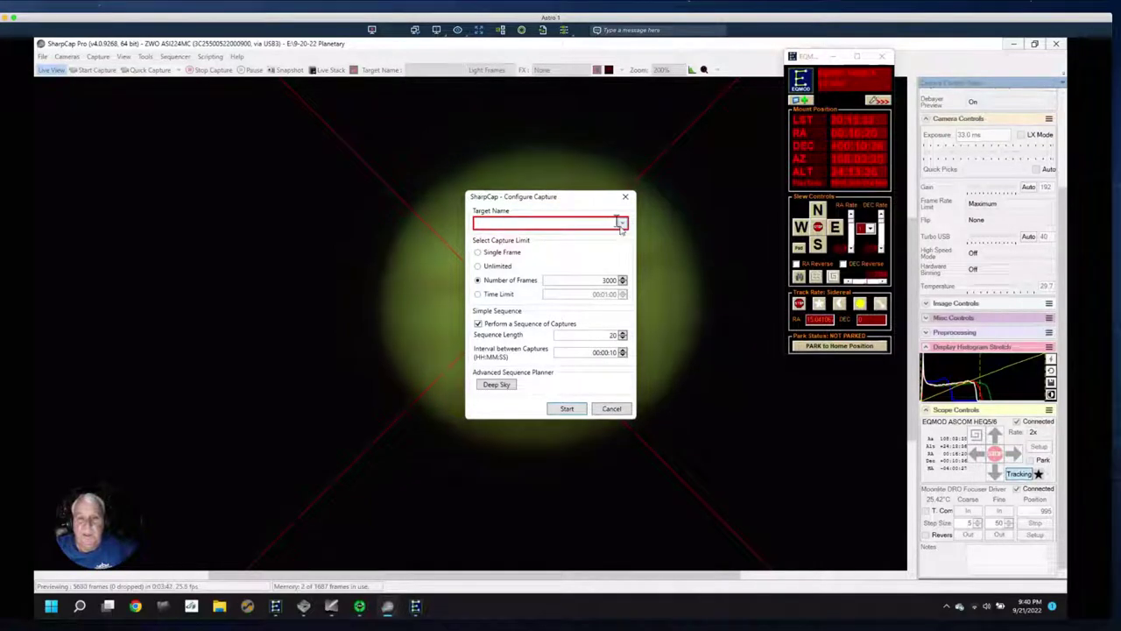
Step: Choose Jupiter as the capture target name and start the capture sequence
click(620, 224)
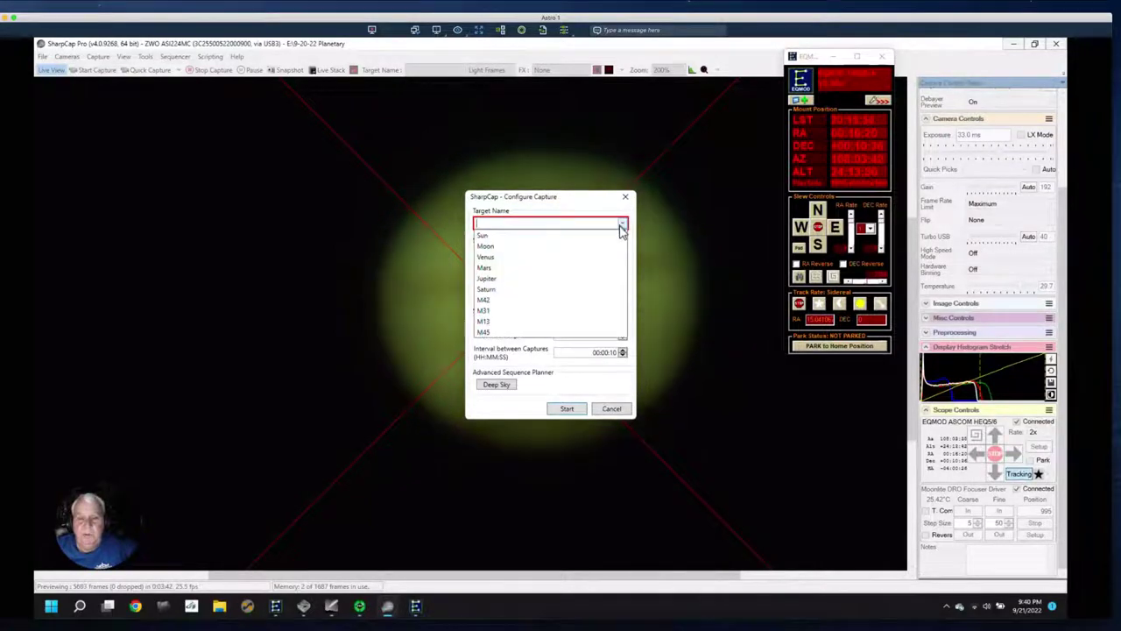
click(487, 279)
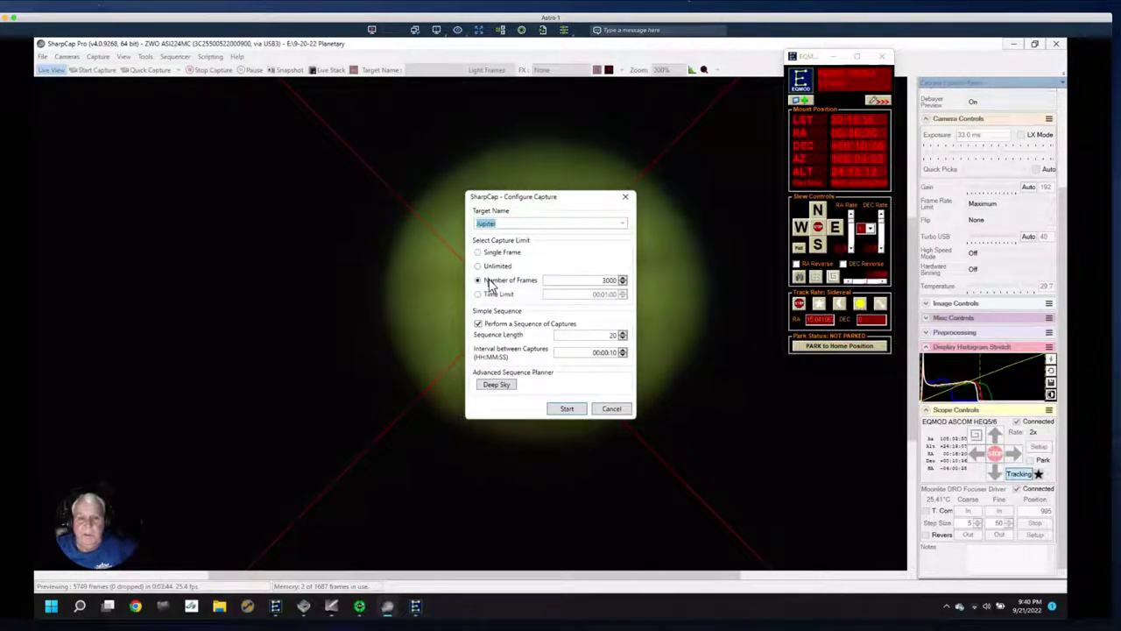
click(561, 409)
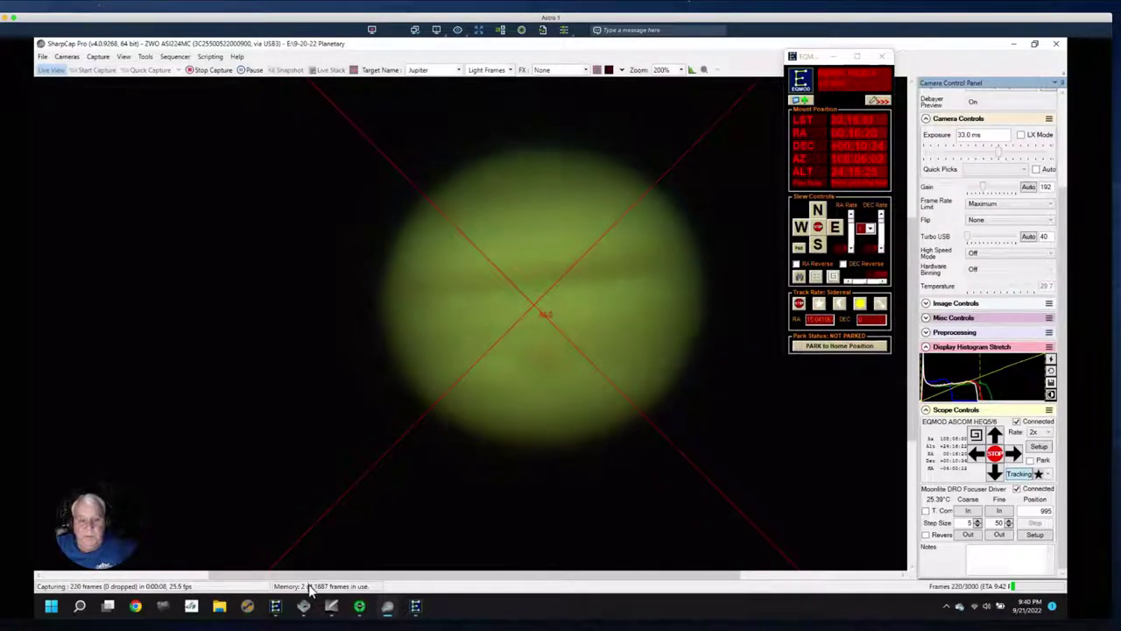
Step: Move the EQMOD window away from the toolbar and set the camera preview zoom to 100%
drag(307, 576, 371, 581)
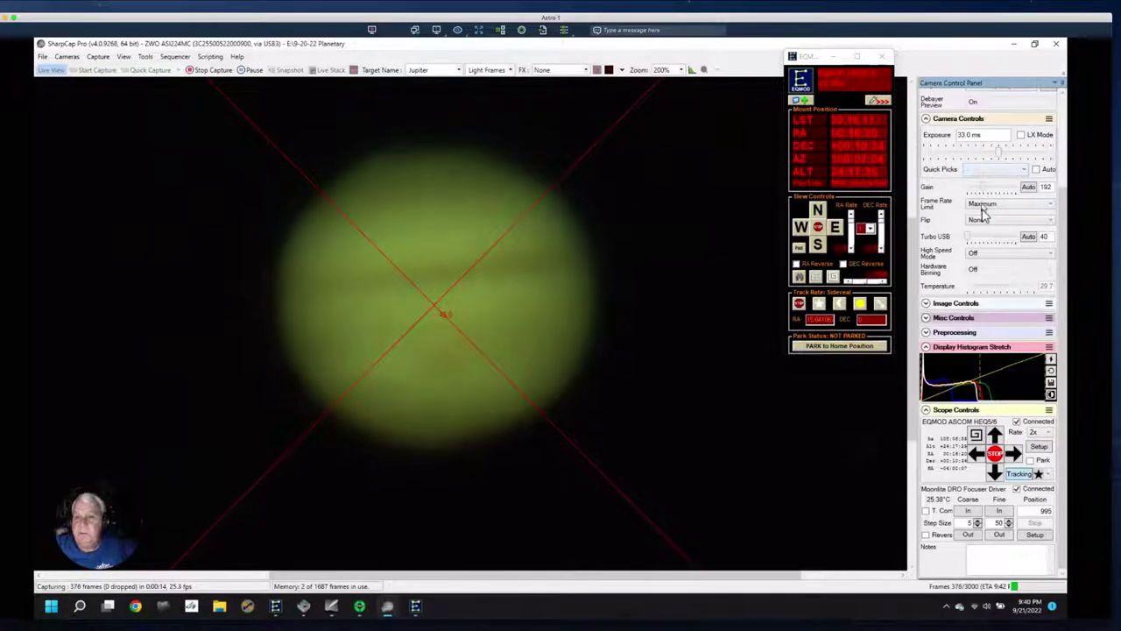
click(771, 72)
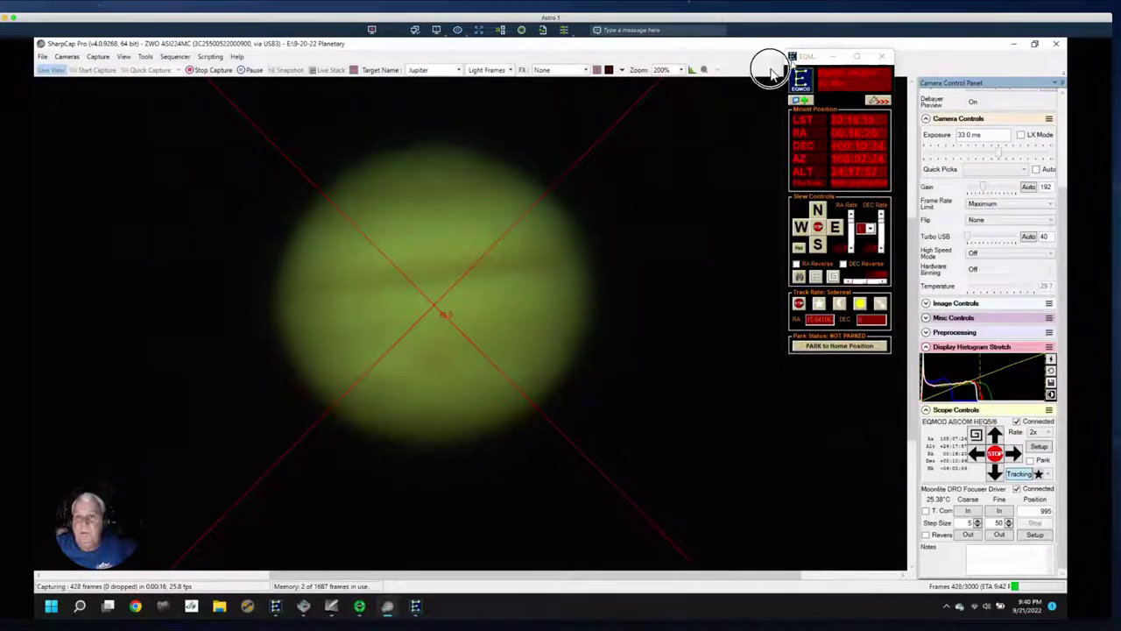
drag(810, 57, 826, 147)
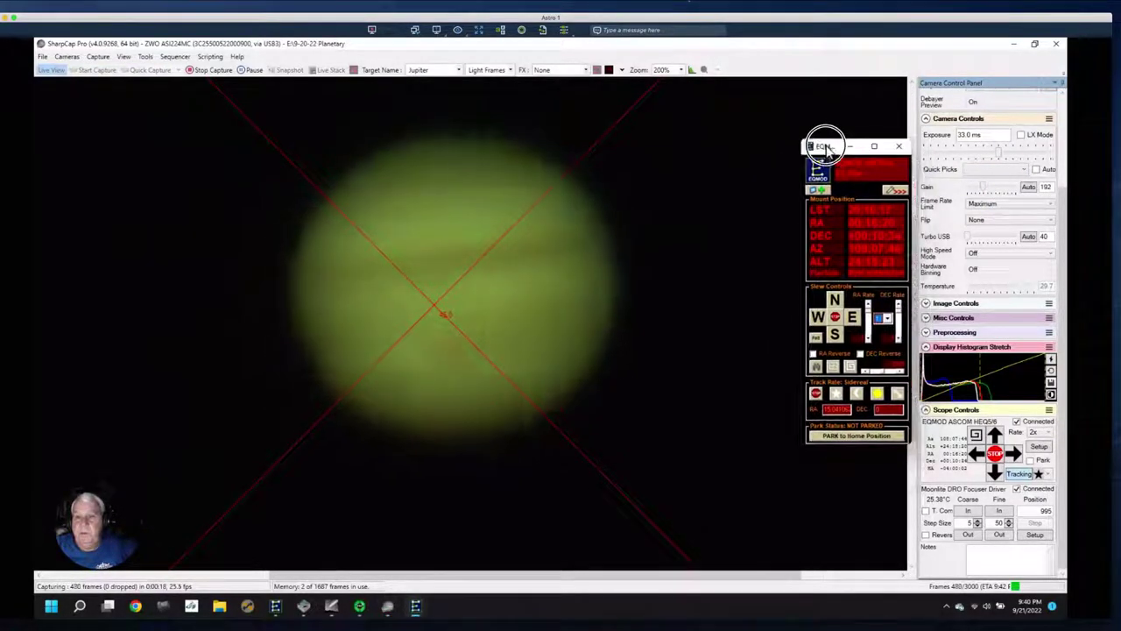
click(684, 70)
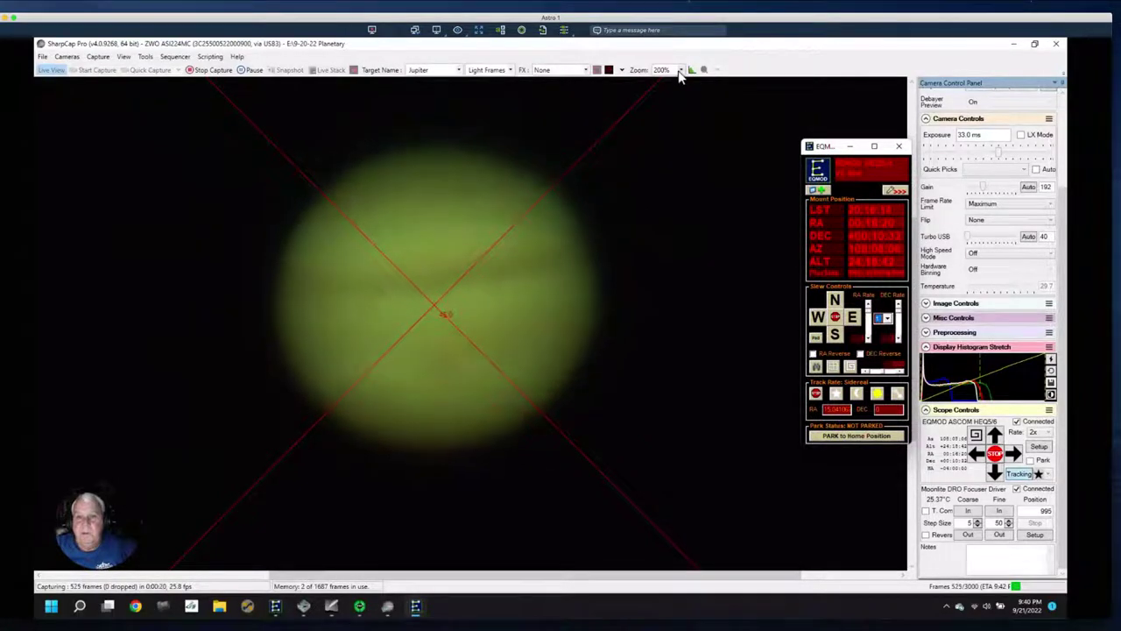
click(681, 70)
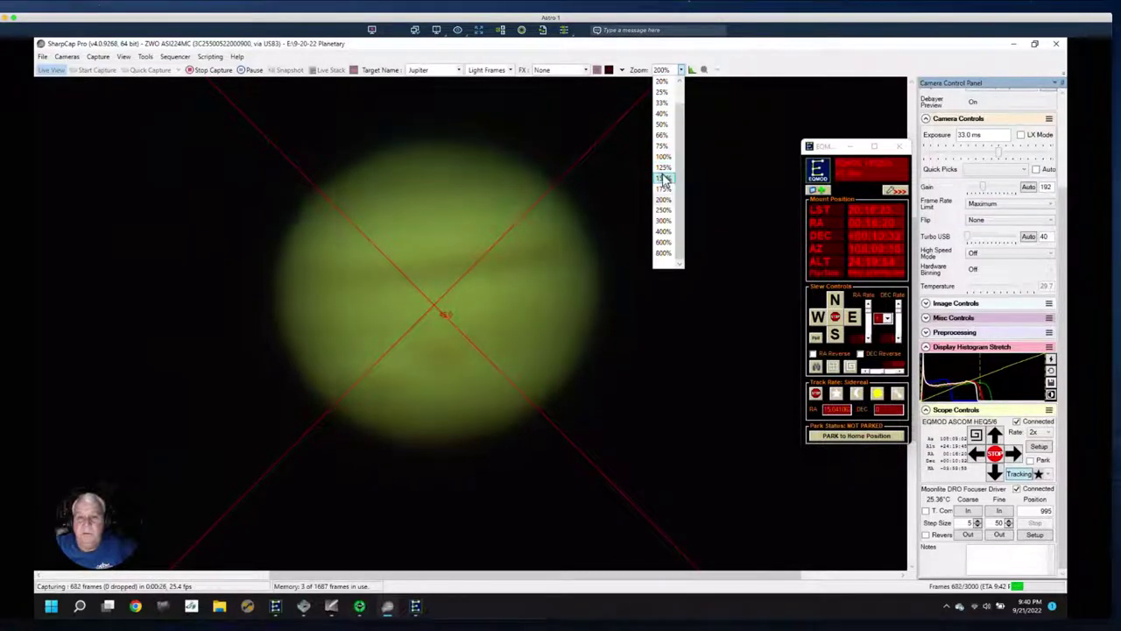
click(663, 158)
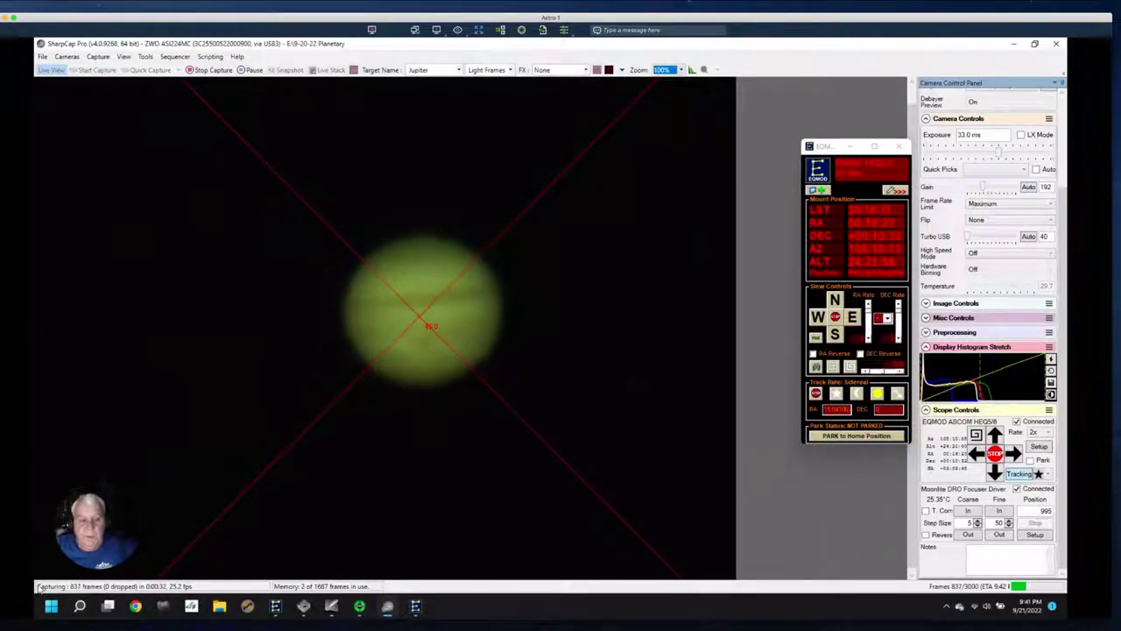
Step: Examine the PHD2 guiding graphs on the Astro 1 and Astro 3 Vixen computers
click(357, 609)
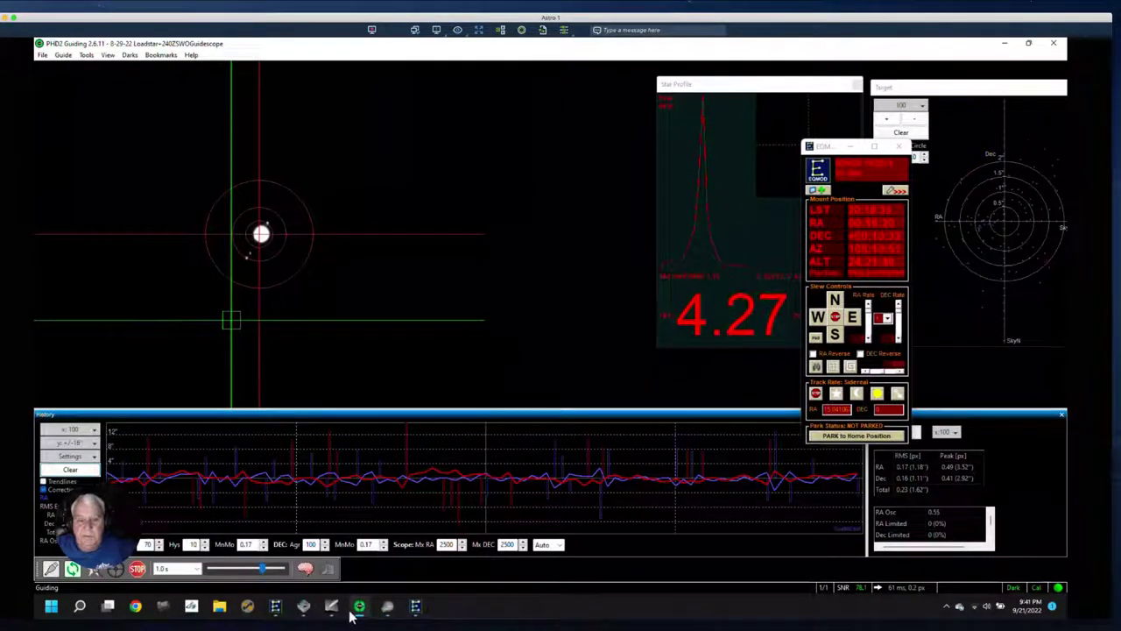
mouse_move(349, 615)
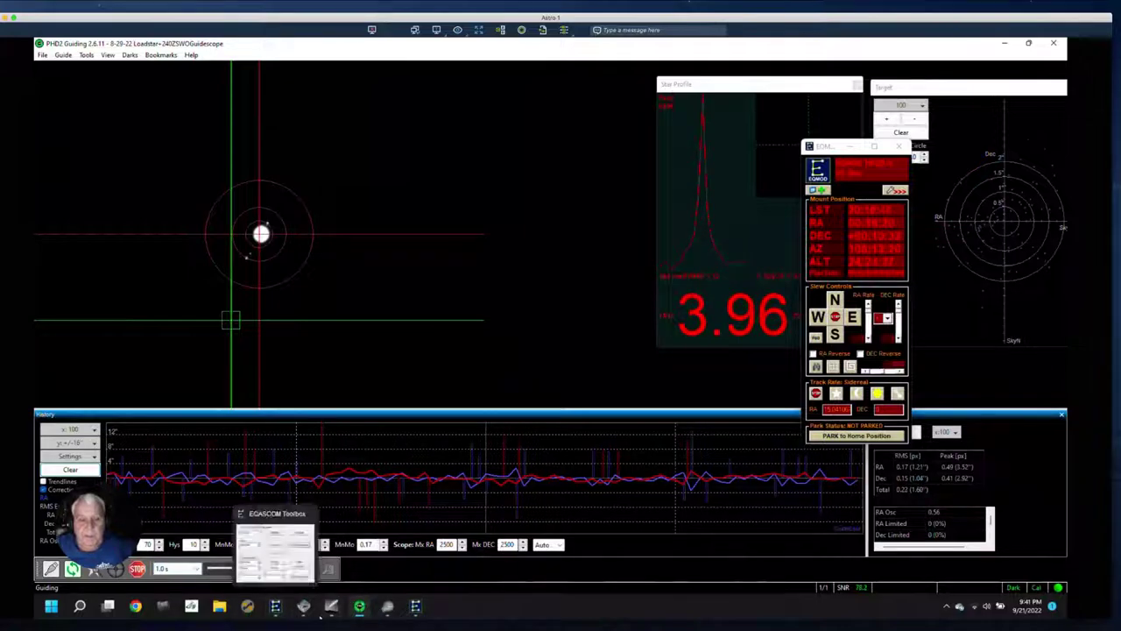
key(ctrl+Right)
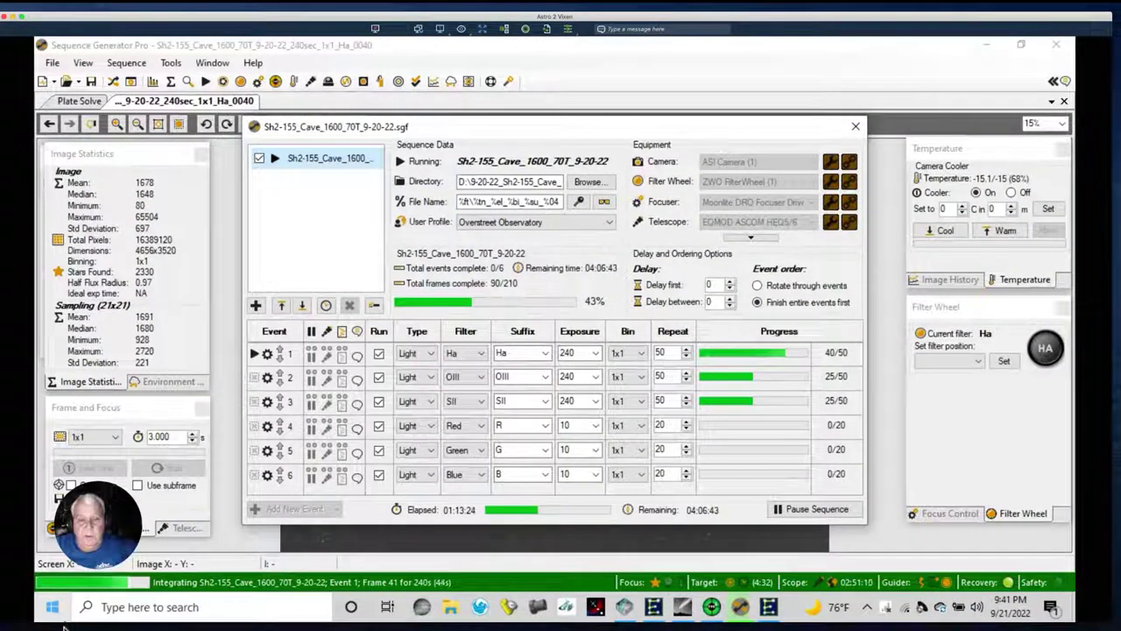
click(739, 606)
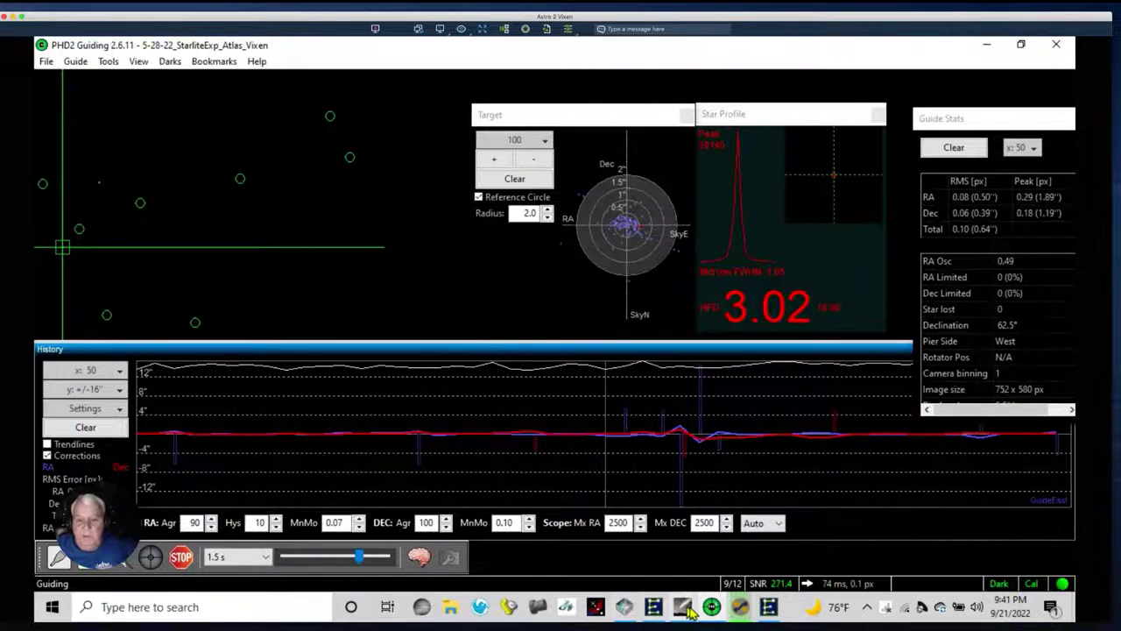
Step: Switch to Sequence Generator Pro, view the Ha frame unobstructed with a high auto stretch, and bring back the sequencer
click(741, 607)
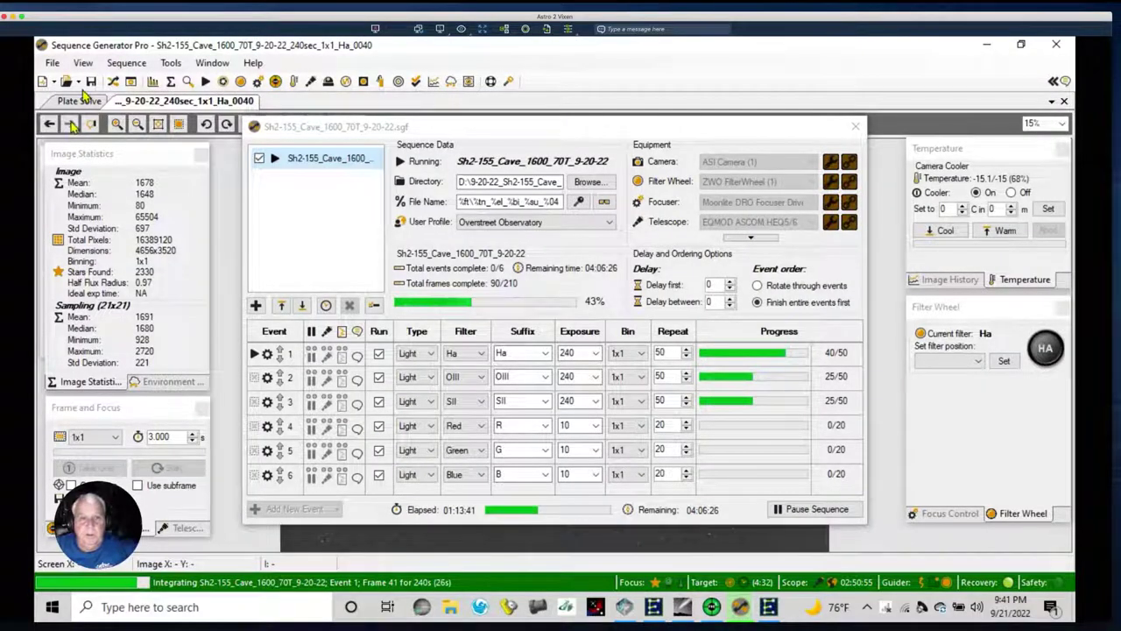
click(112, 83)
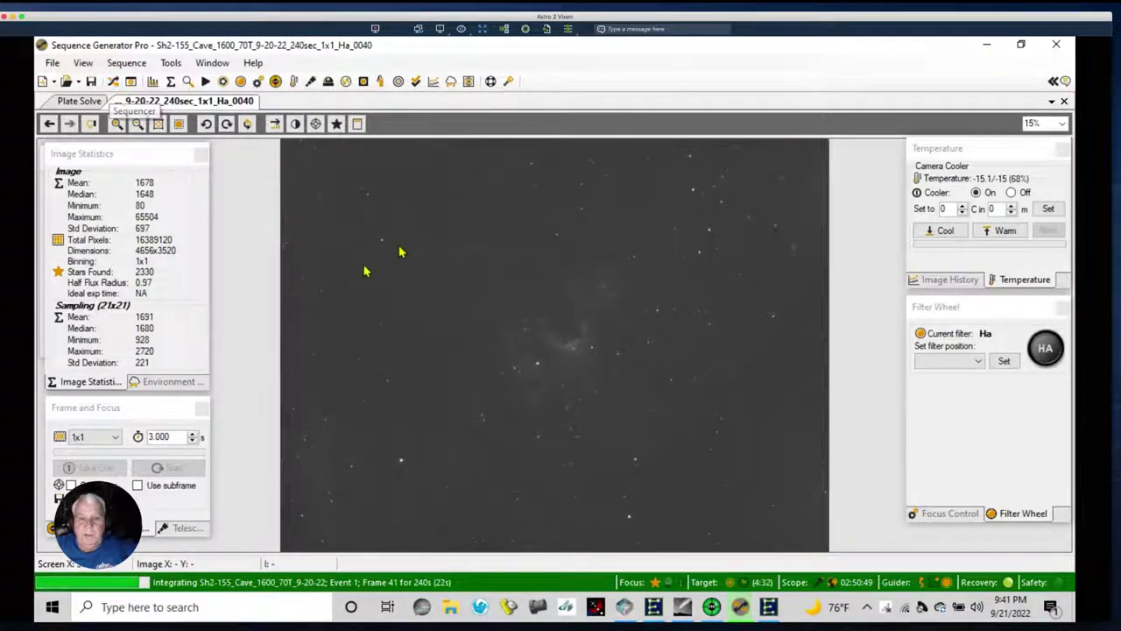
right_click(488, 290)
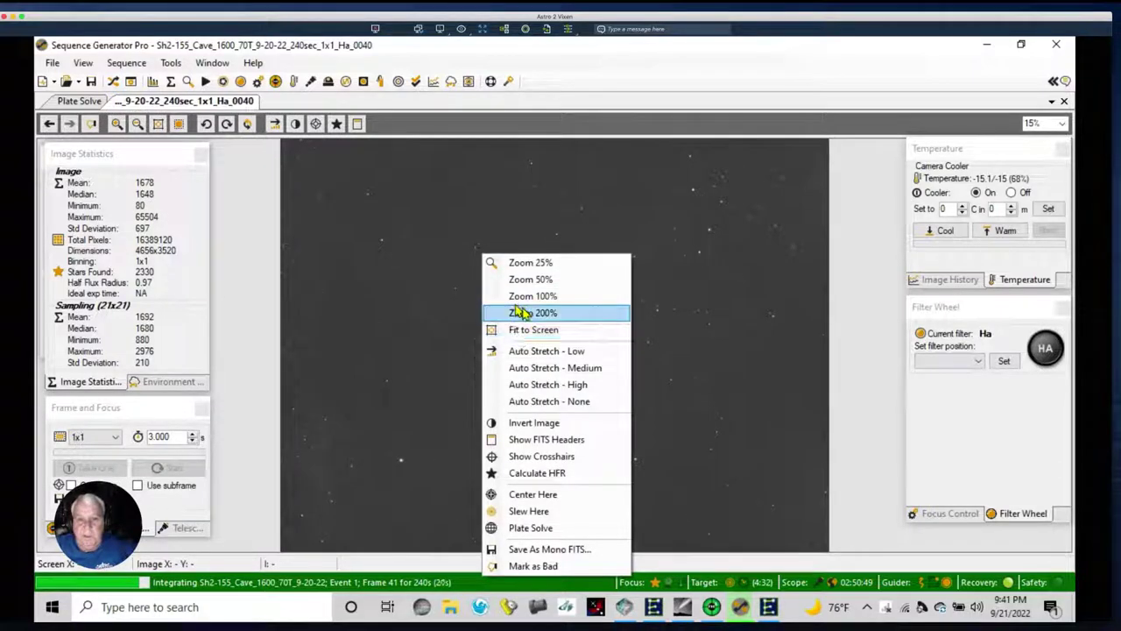
click(541, 386)
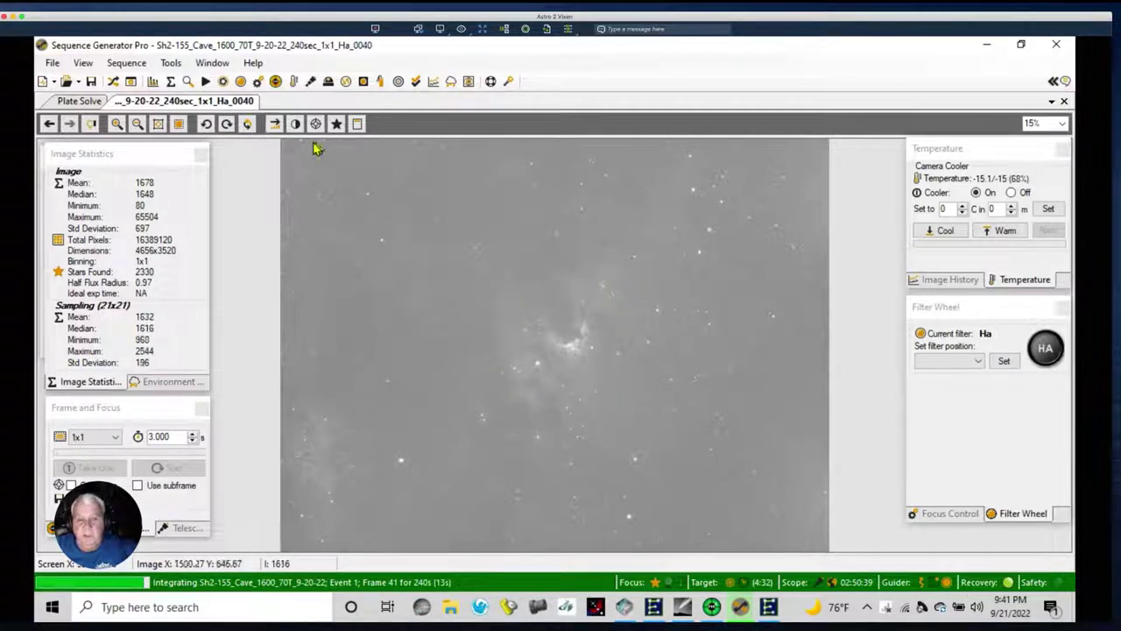
click(113, 83)
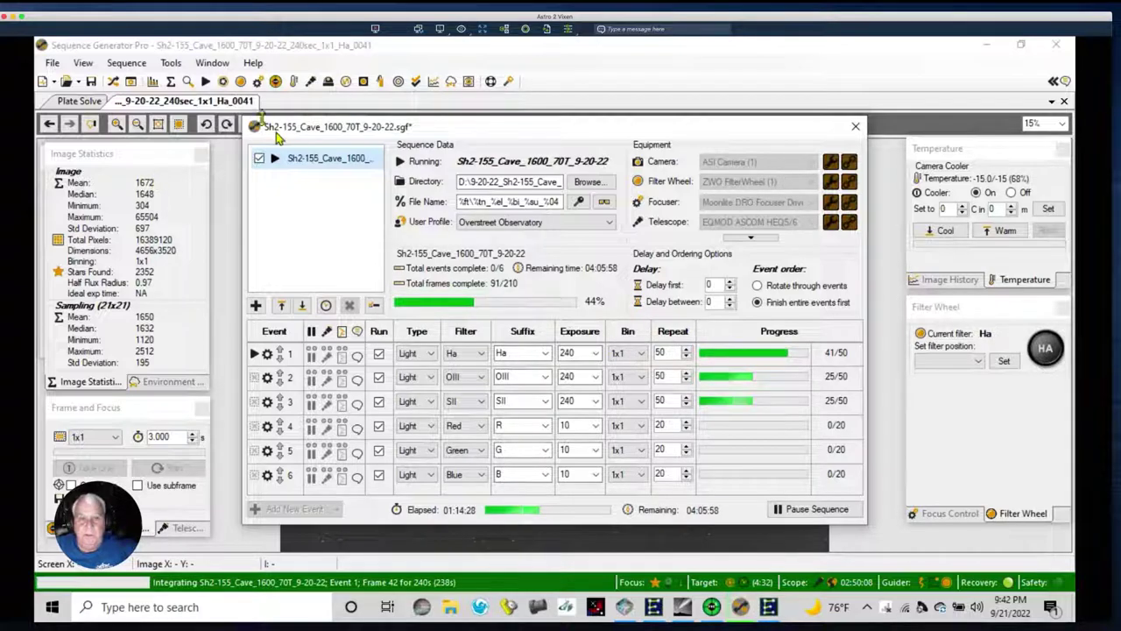
mouse_move(341, 159)
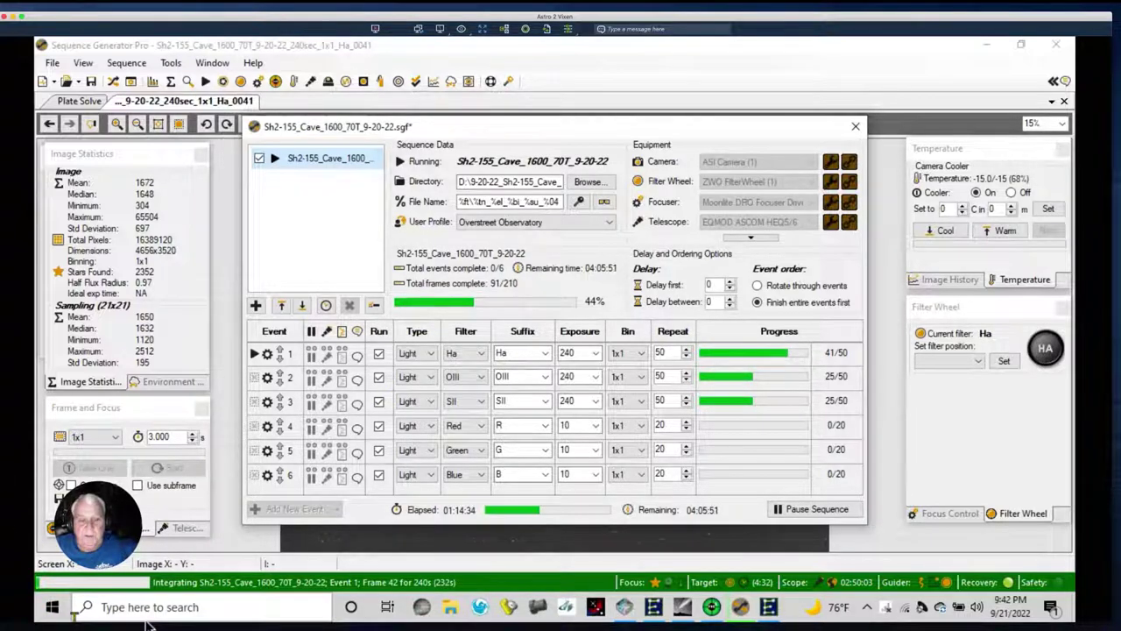
Step: Switch to Chrome, open the AstroBin site and log in to the account
key(ctrl+Right)
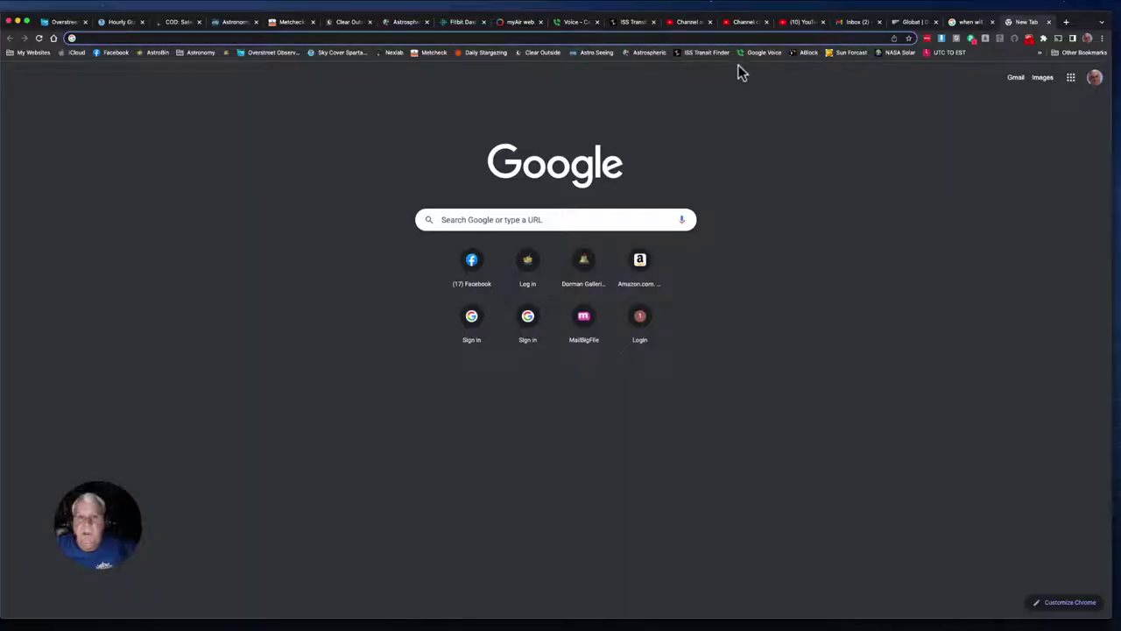
click(150, 53)
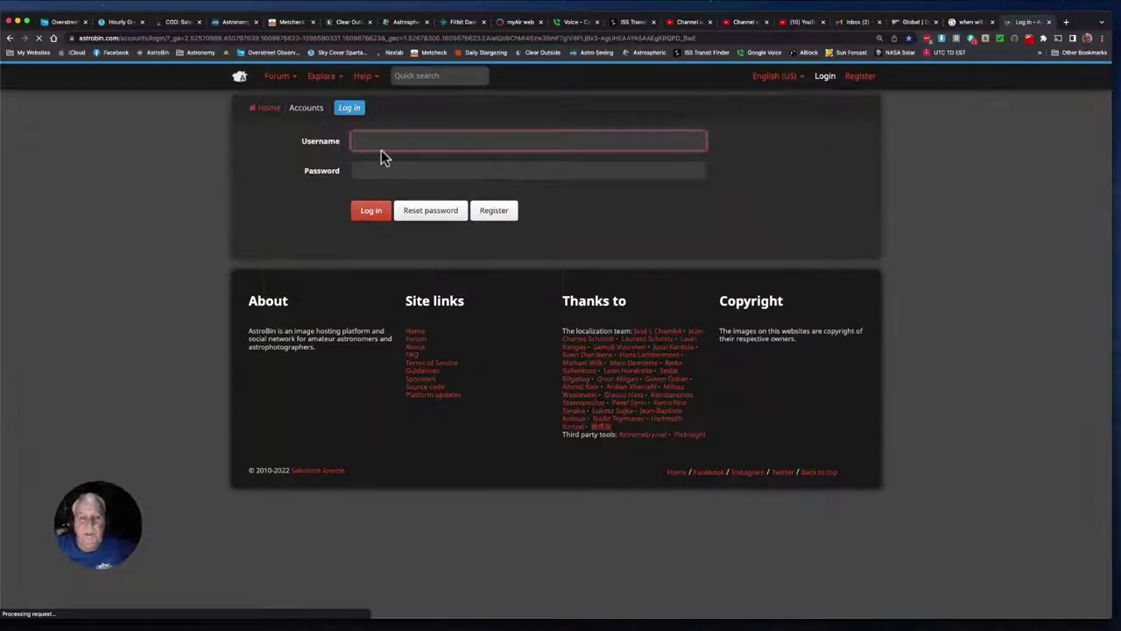
click(371, 215)
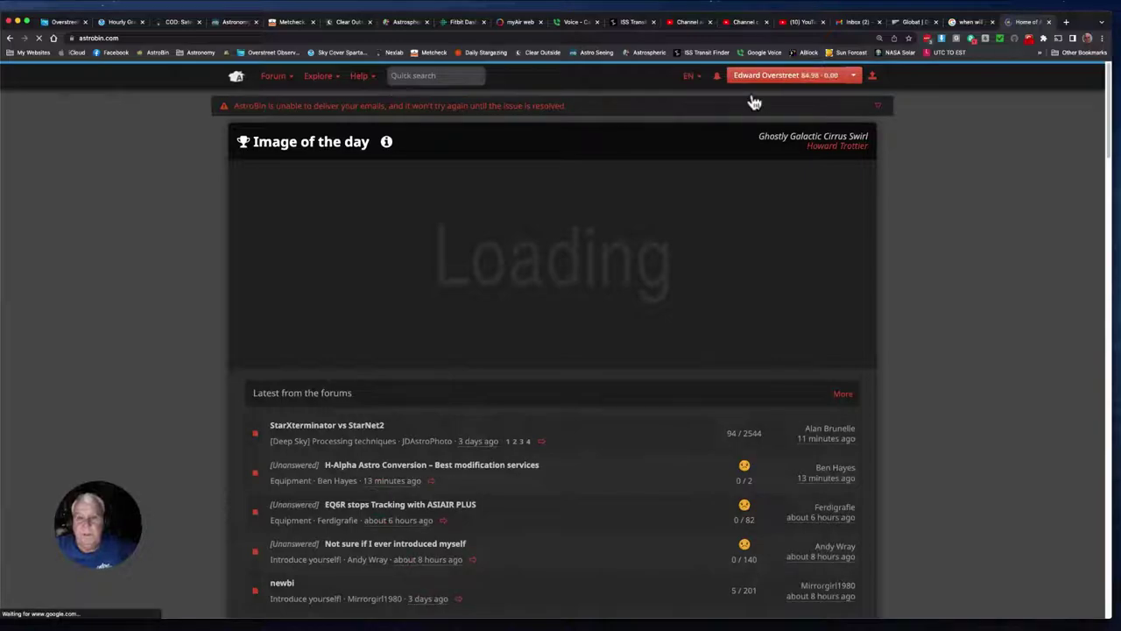
Step: Search AstroBin for "Caldwell 9"
click(452, 76)
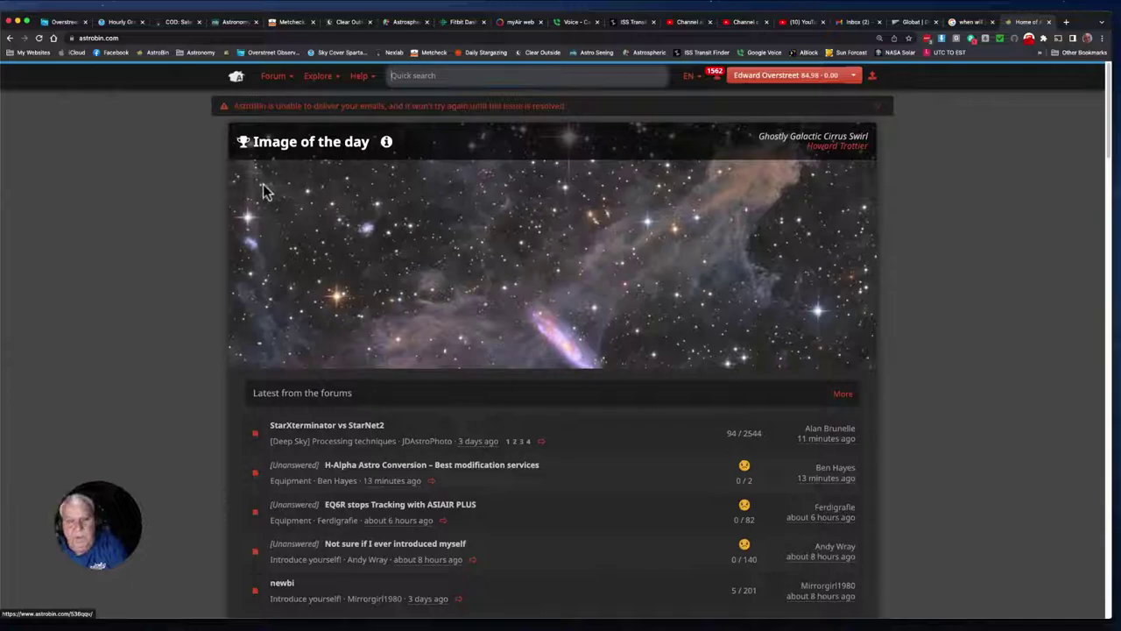
text(Cal)
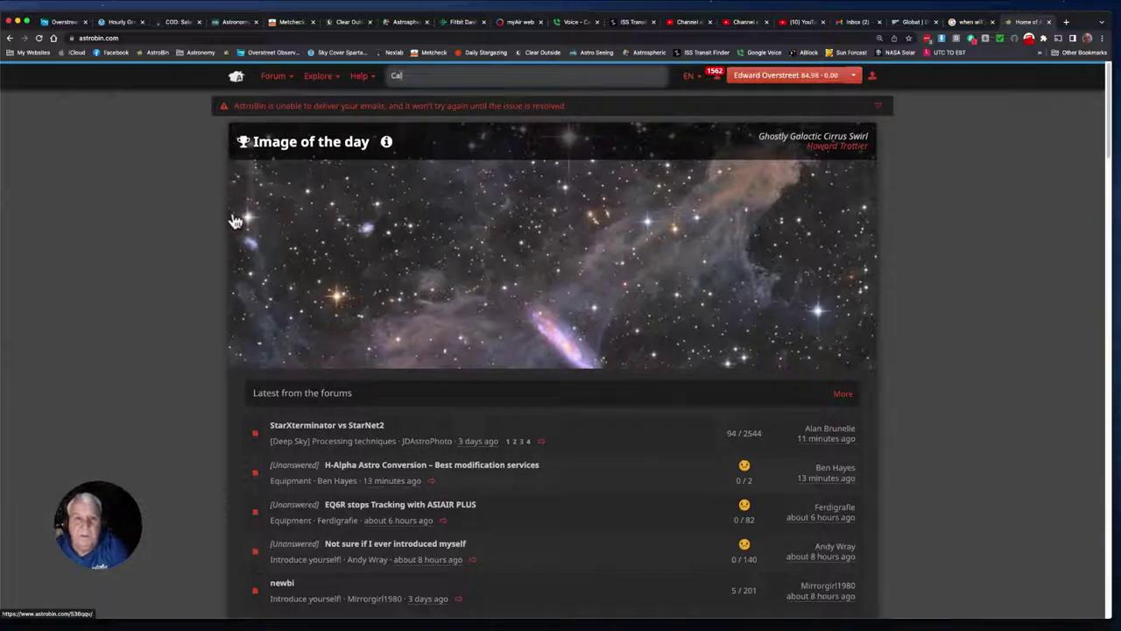
text(dwell 9)
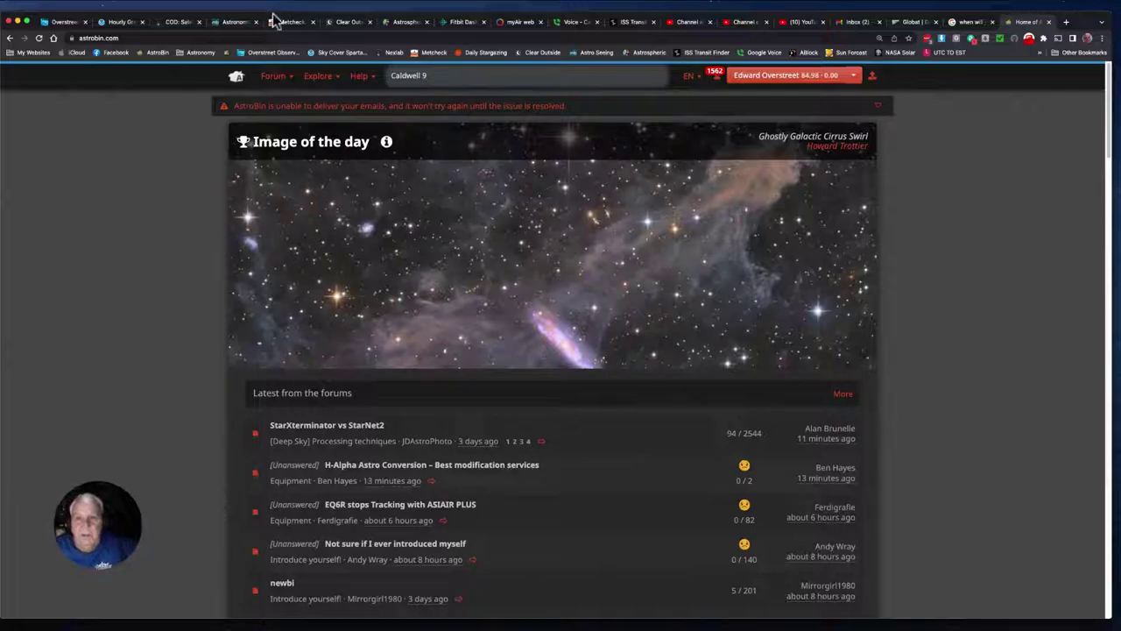
key(Return)
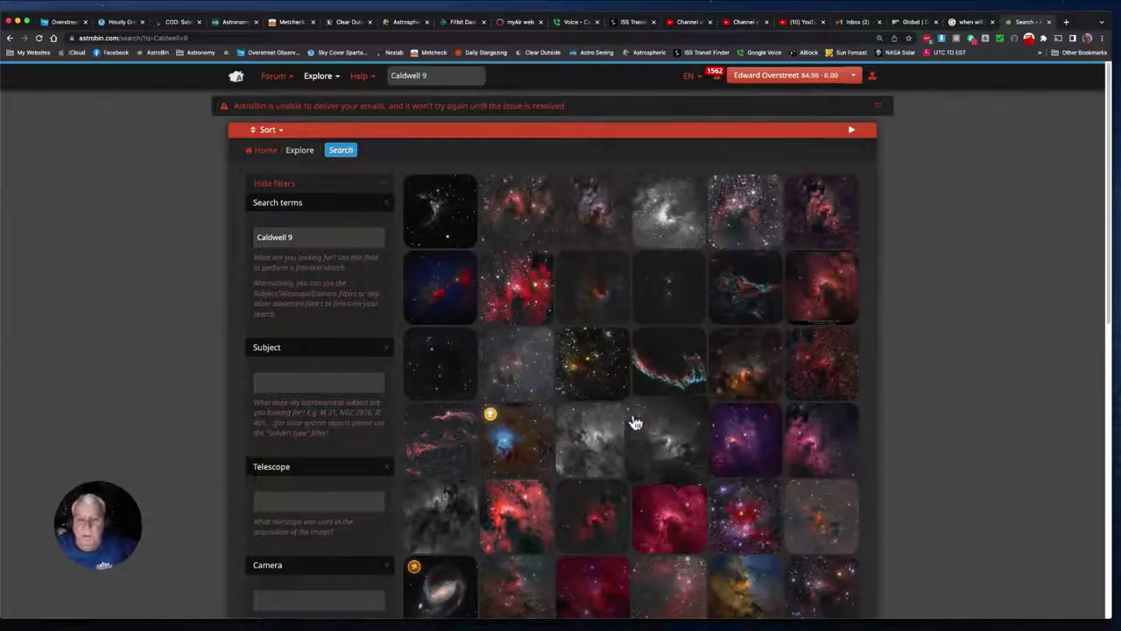
Step: Browse the search result thumbnails and open the "Cave Nebula - Caldwell 9 - Hydrogen Alpha" image
mouse_move(649, 378)
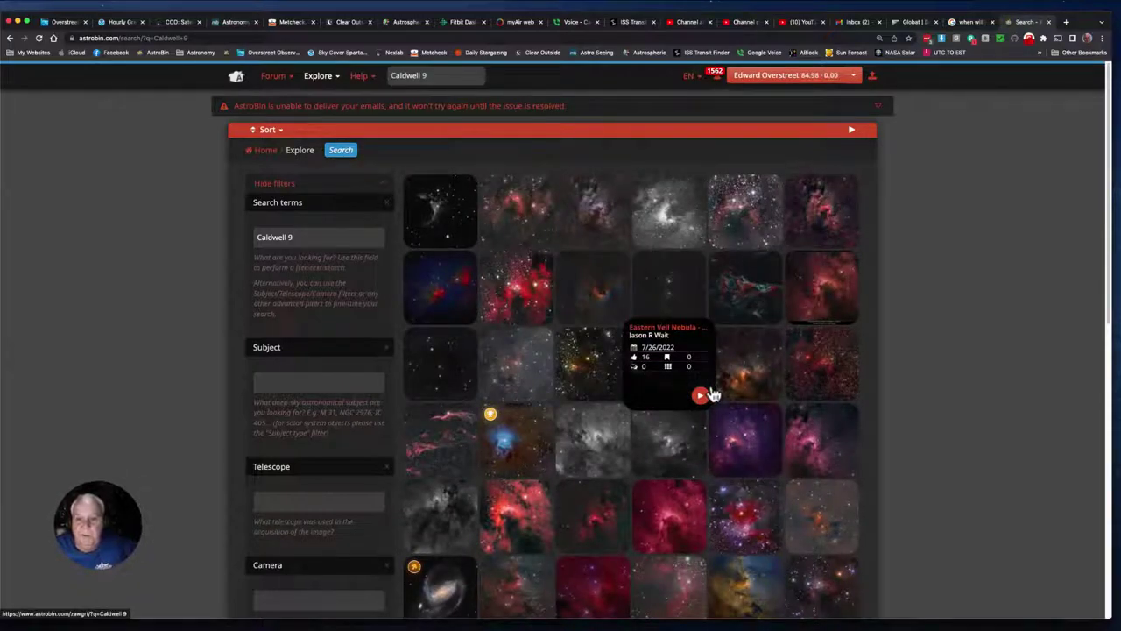
mouse_move(613, 338)
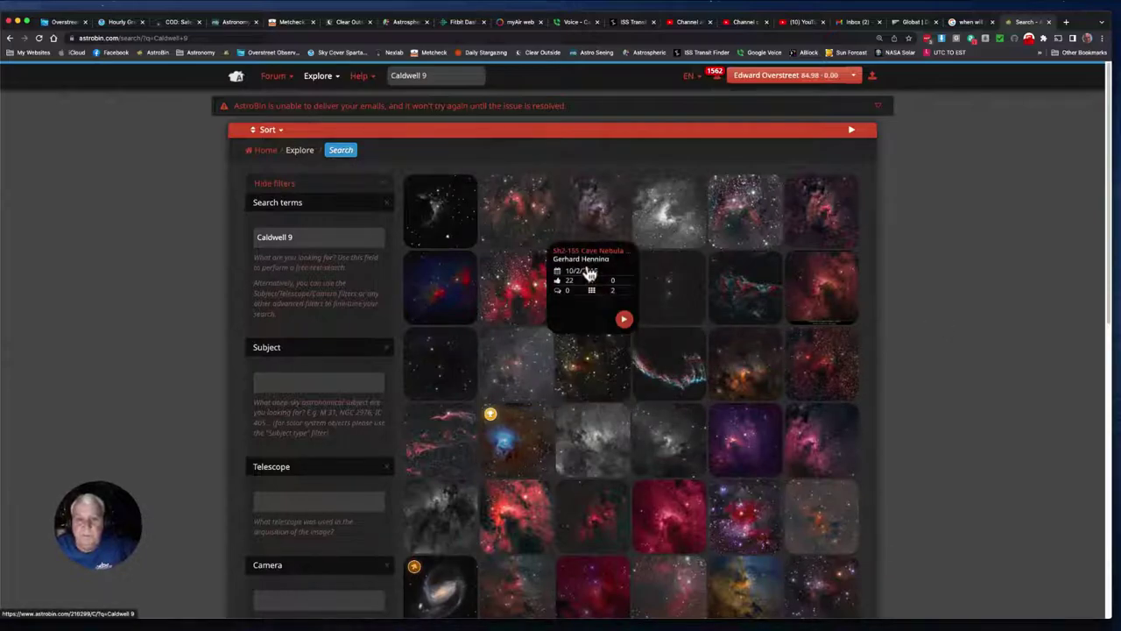
mouse_move(670, 239)
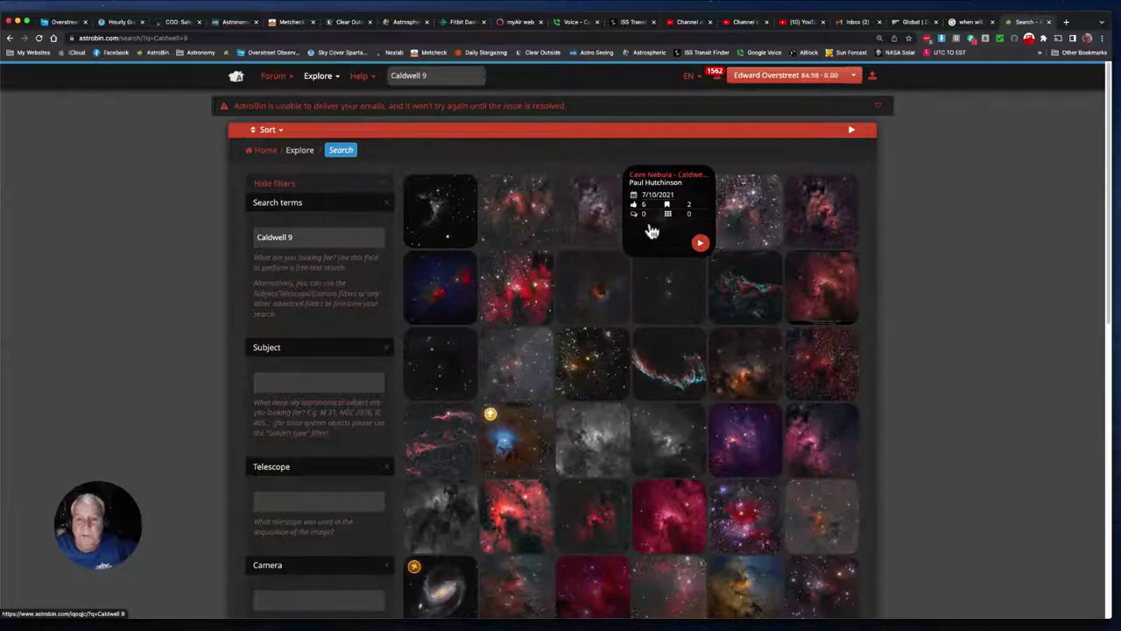
click(652, 231)
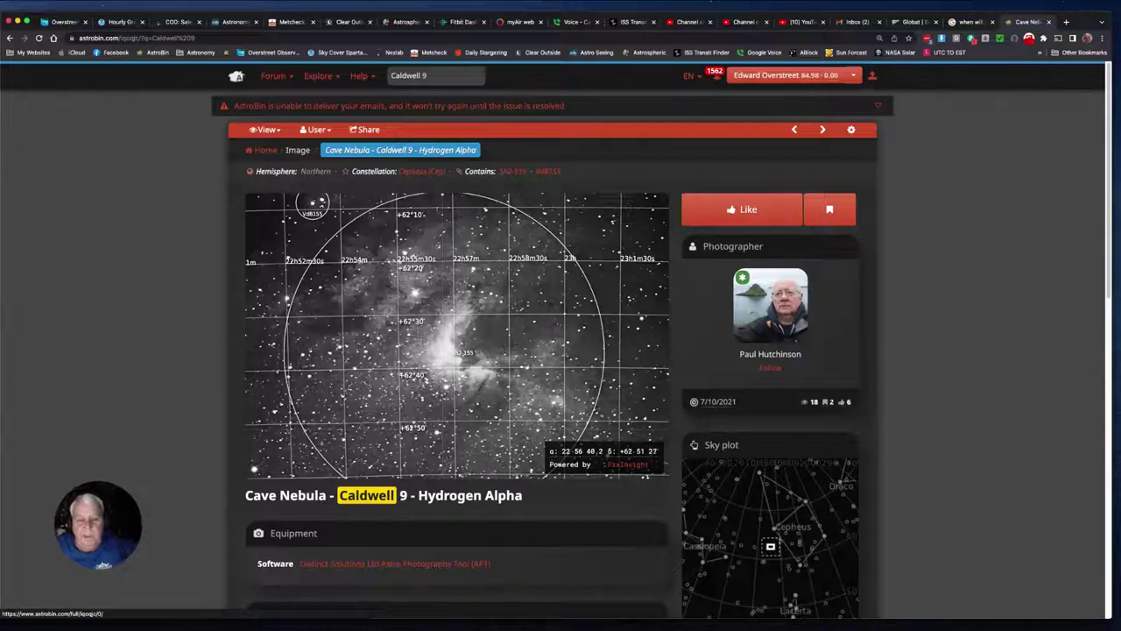
Step: Examine the Cave Nebula image's annotated view, equipment and acquisition details, including frames, integration and pixel scale
scroll(353, 432, down, 6)
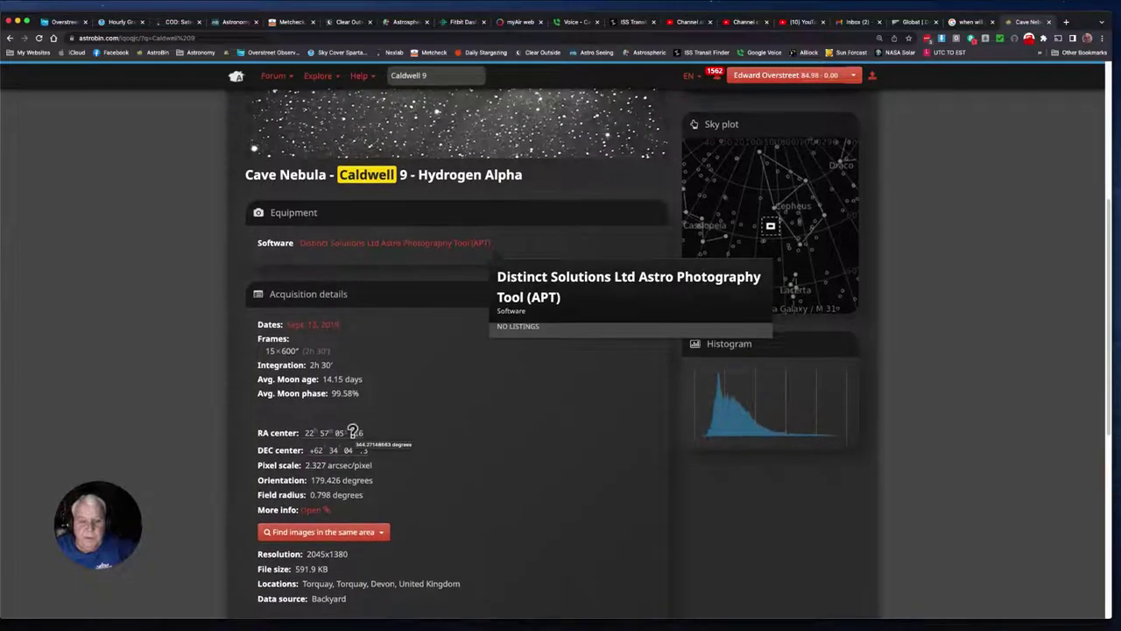
scroll(354, 431, down, 1)
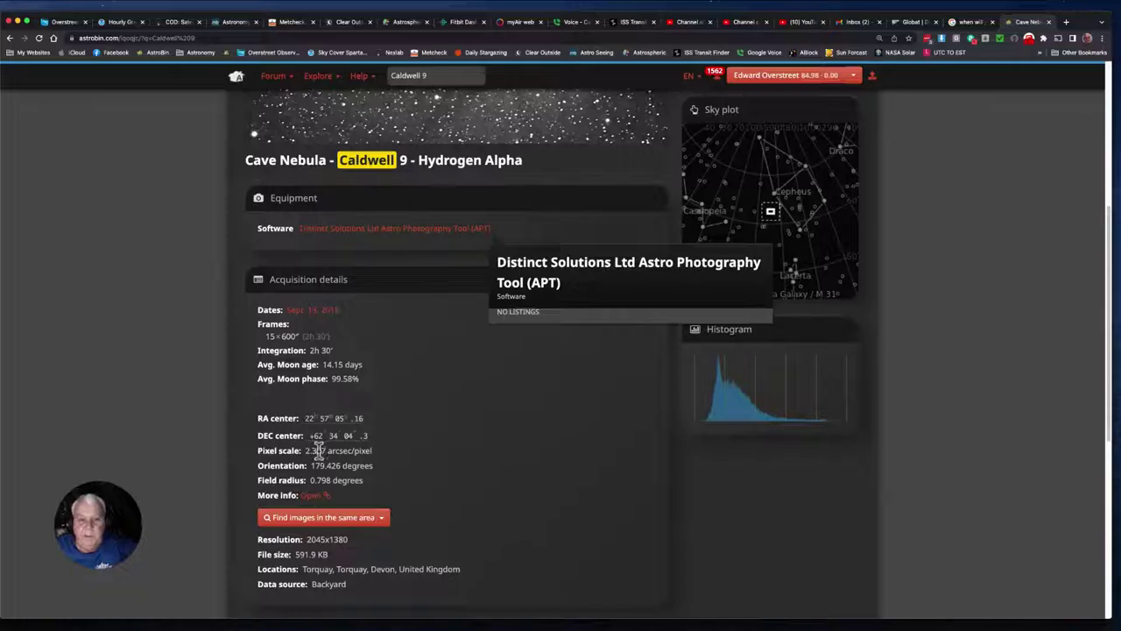
scroll(469, 252, up, 5)
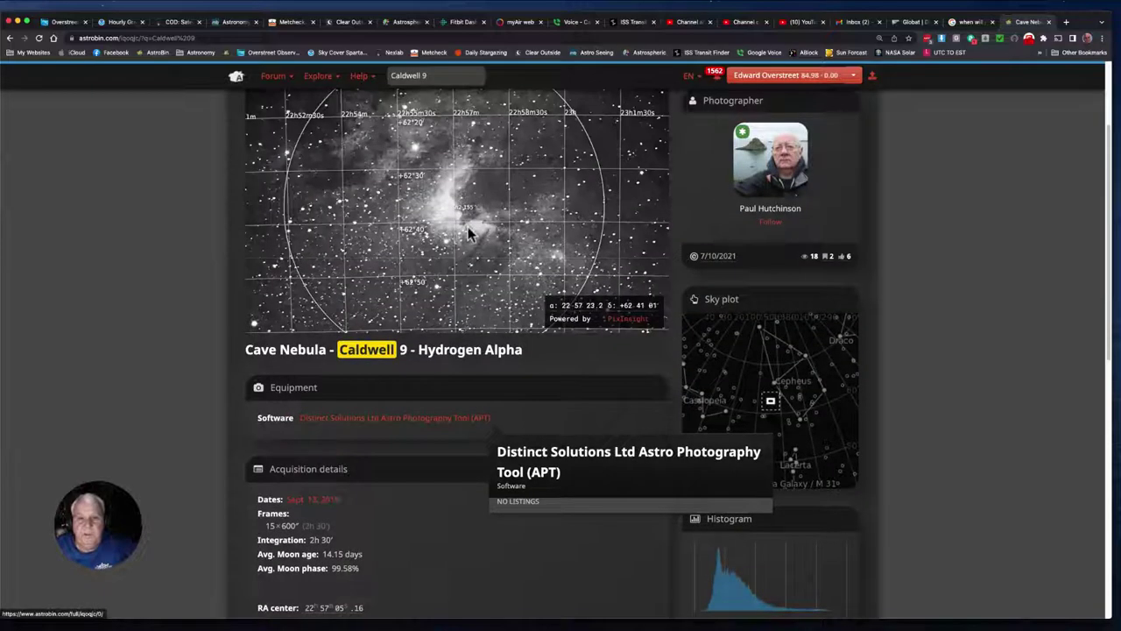
scroll(383, 391, down, 4)
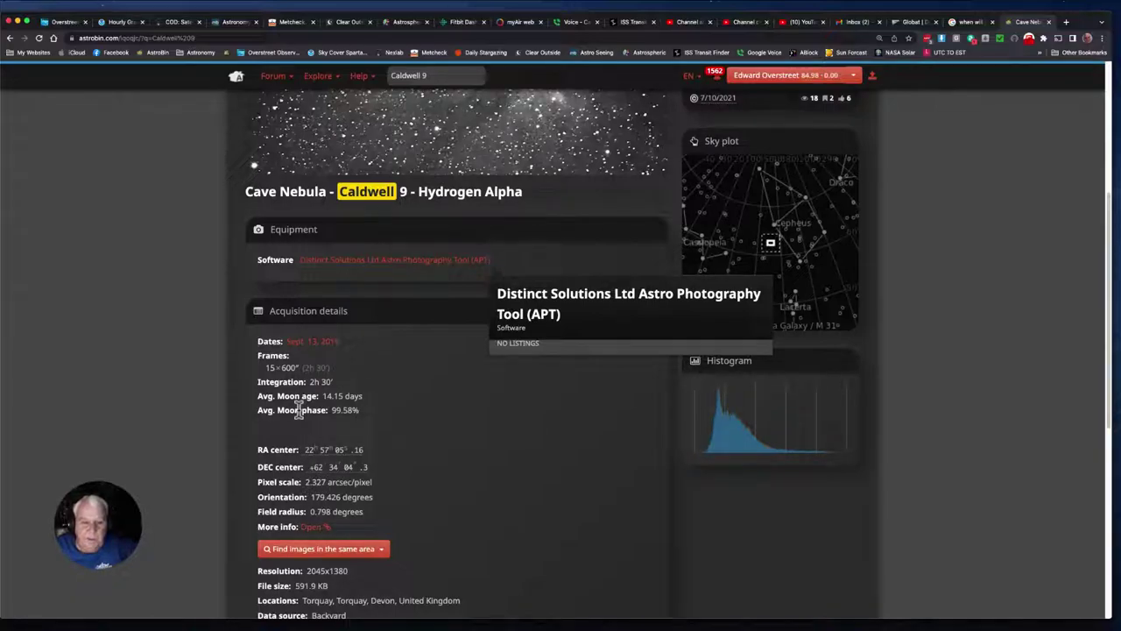
scroll(343, 545, down, 3)
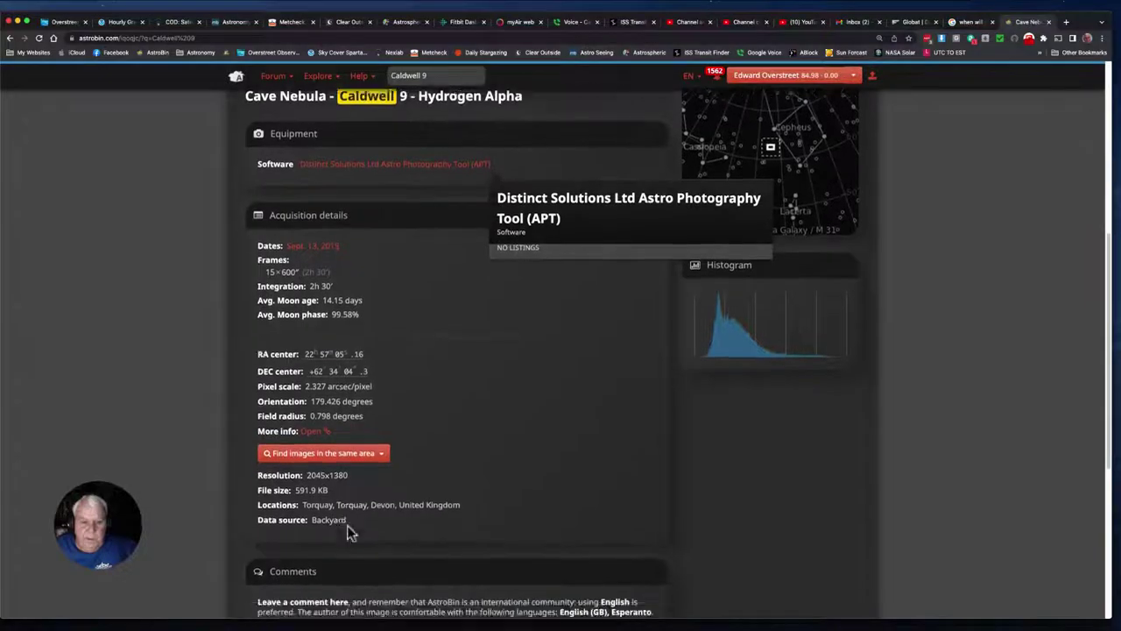
Step: Review the remaining details and comments of the Hydrogen Alpha Cave Nebula image, and return to the Caldwell 9 search results
scroll(371, 517, down, 5)
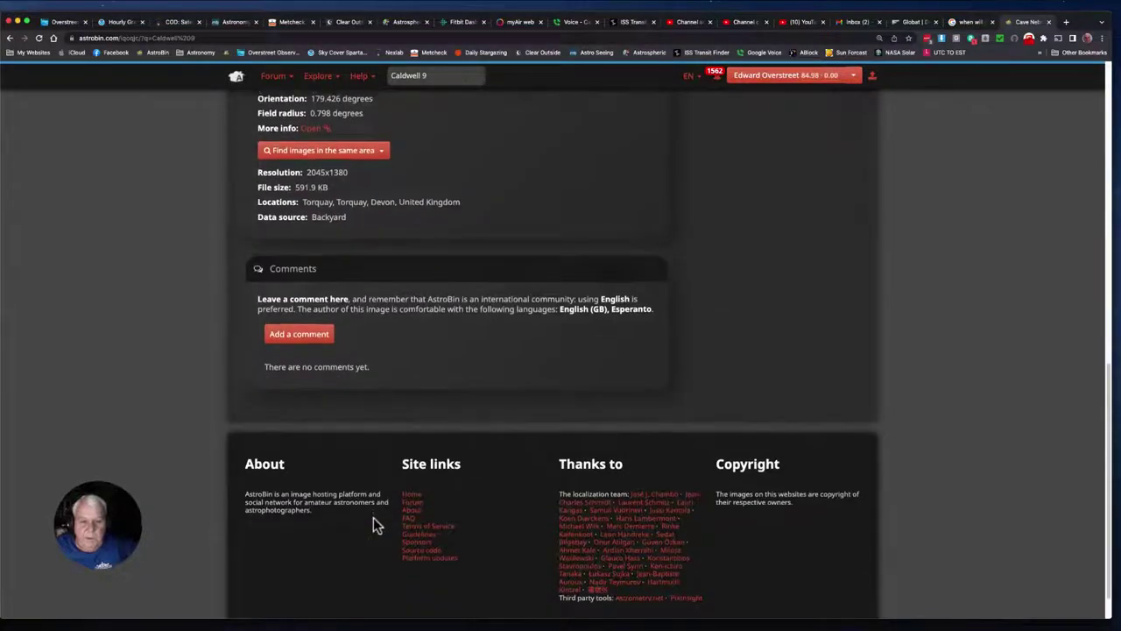
scroll(374, 517, up, 10)
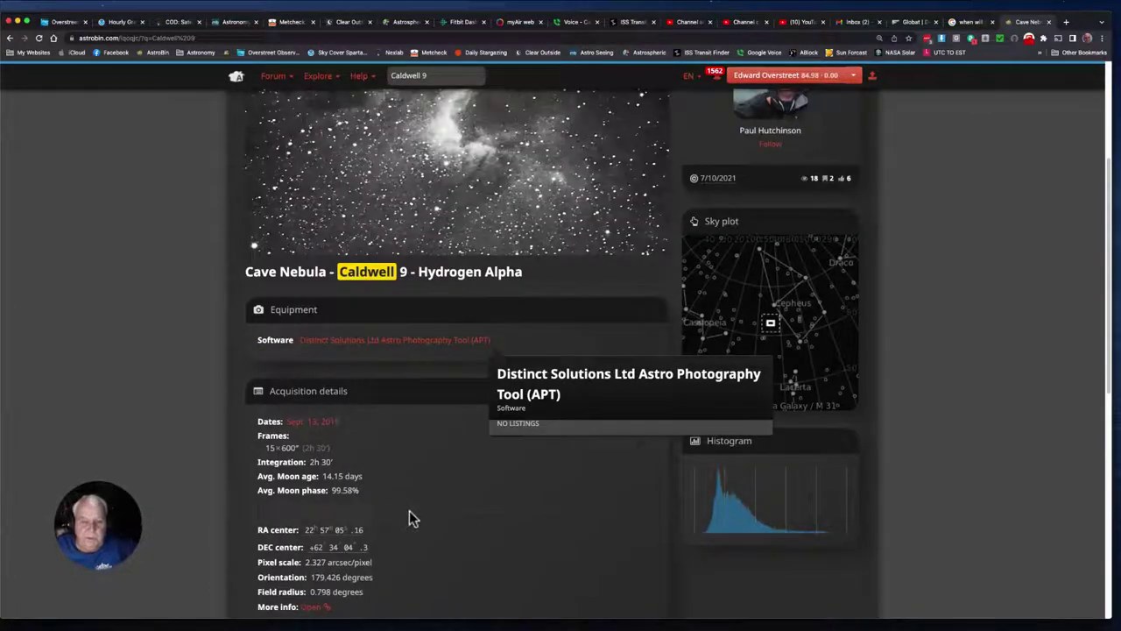
scroll(409, 511, down, 1)
scroll(437, 445, up, 4)
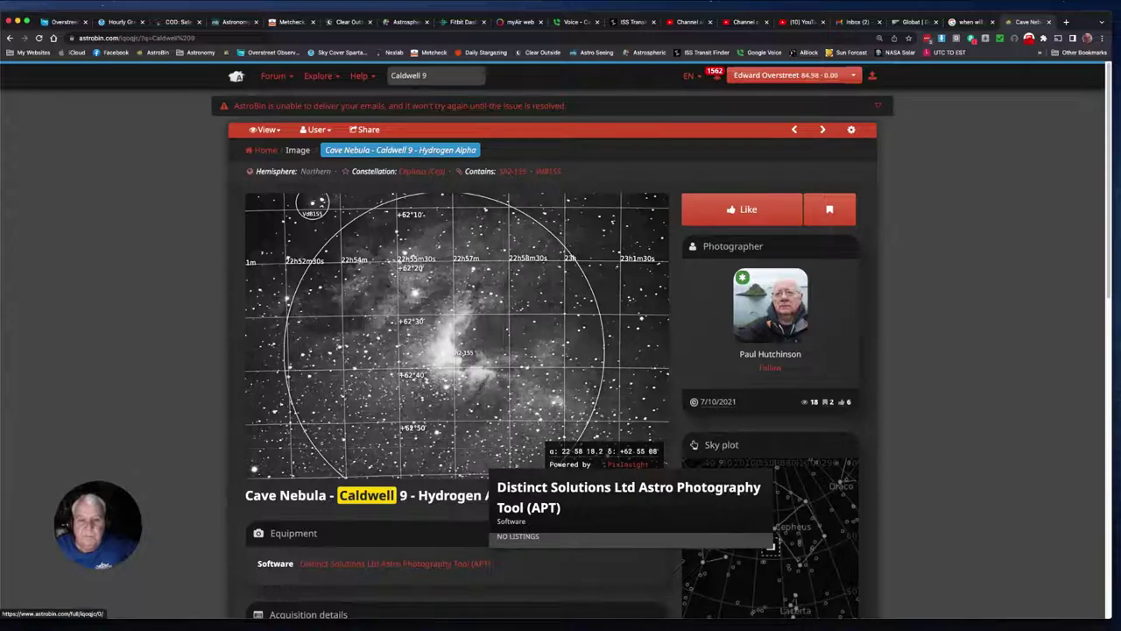
click(10, 38)
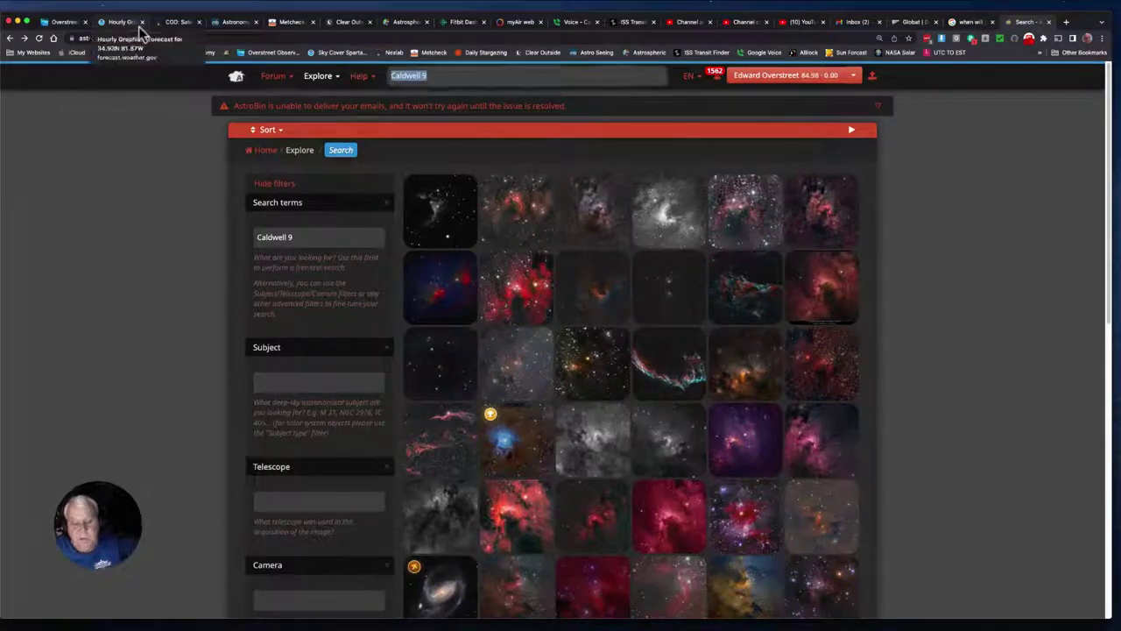
Step: Search AstroBin for "Sh2-155" instead of Caldwell 9
key(BackSpace)
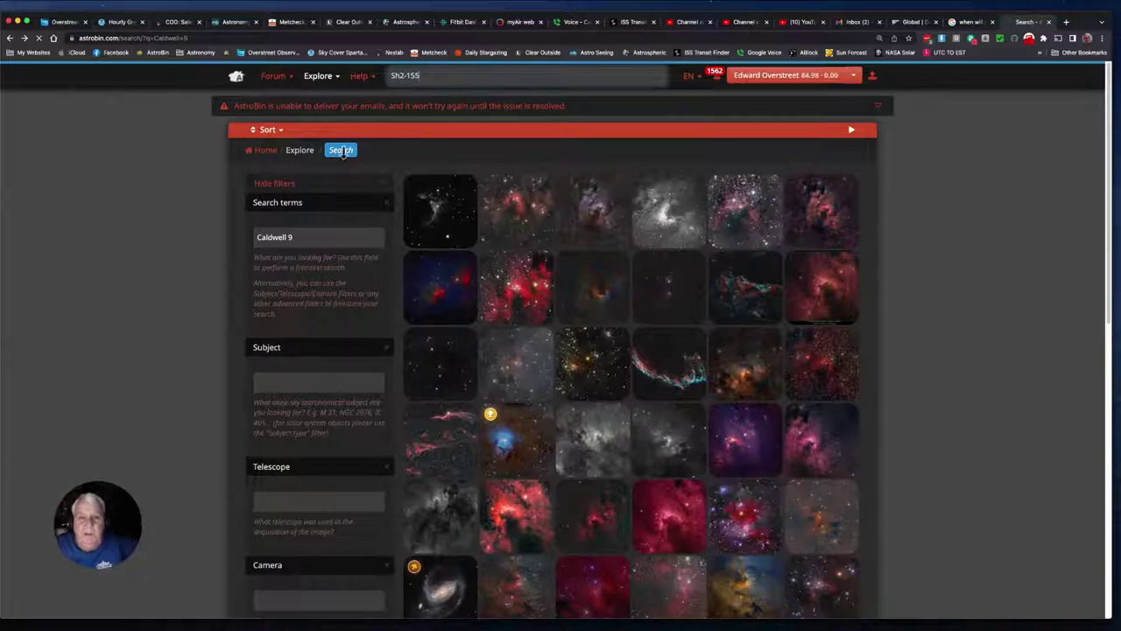
mouse_move(459, 189)
text(Sh2-155)
key(Return)
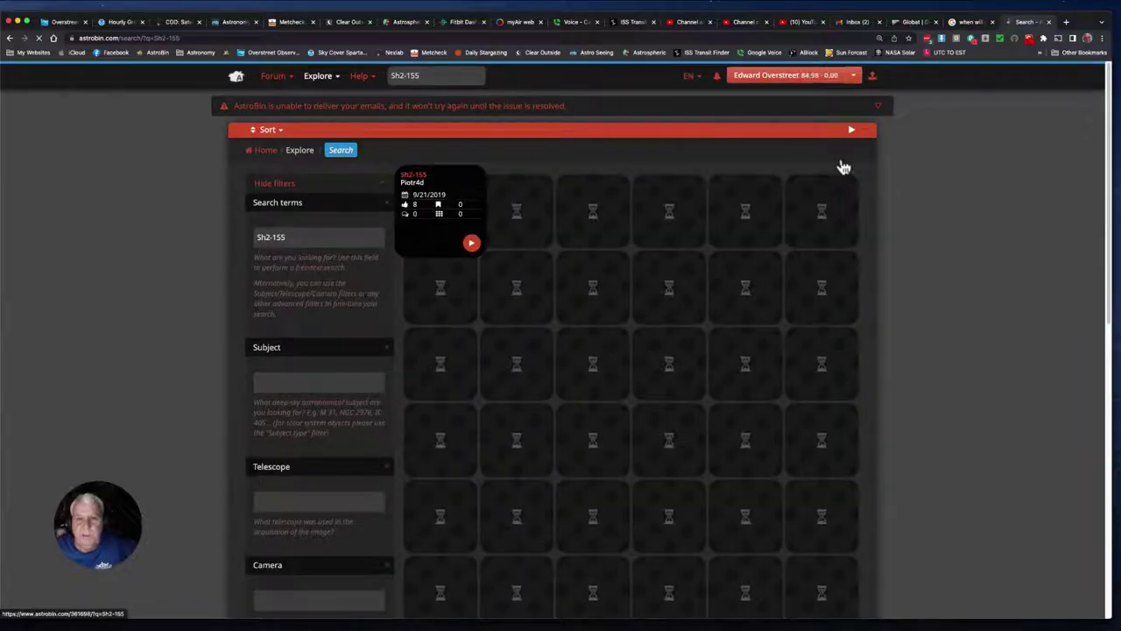
Step: Open the "Cave Nebula (Sh2-155) in SHO" image and review its acquisition details and description
mouse_move(651, 306)
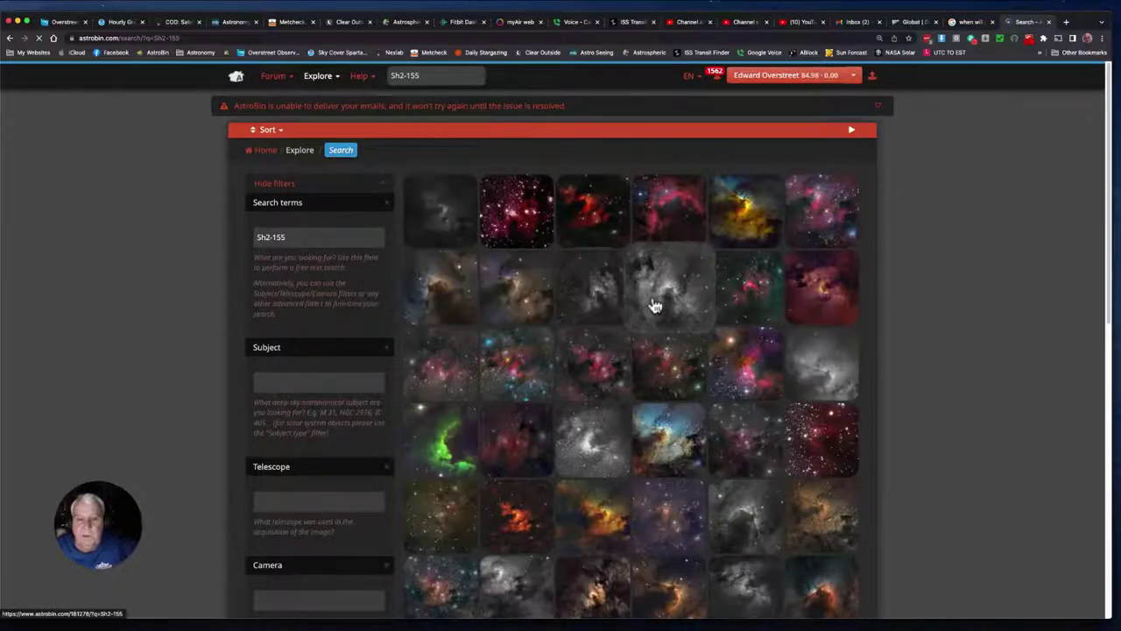
click(751, 225)
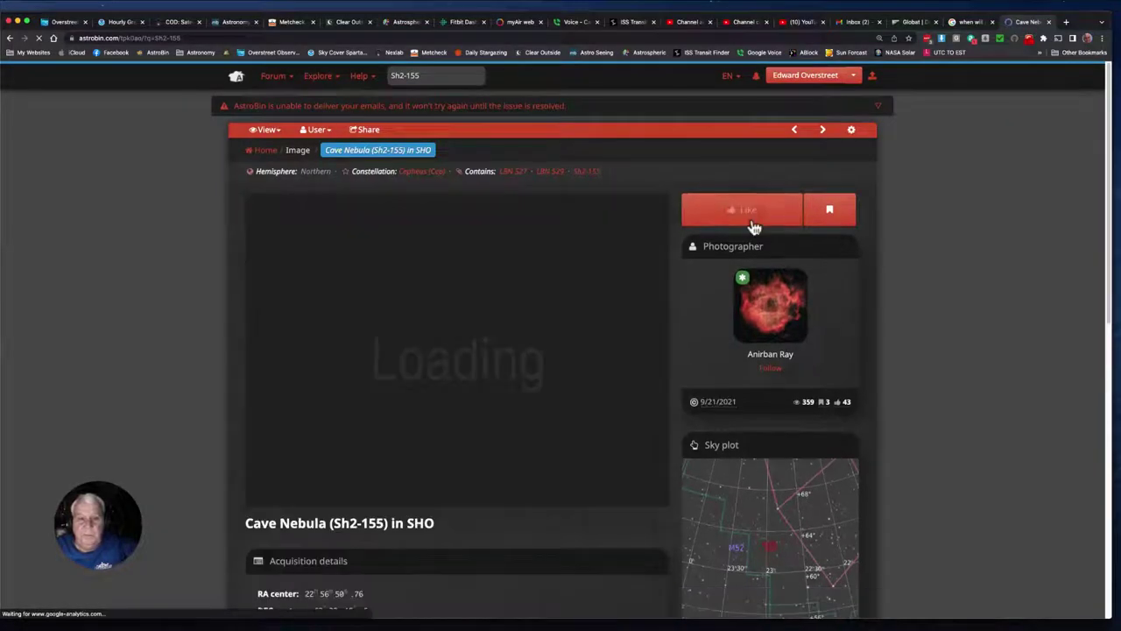
mouse_move(401, 292)
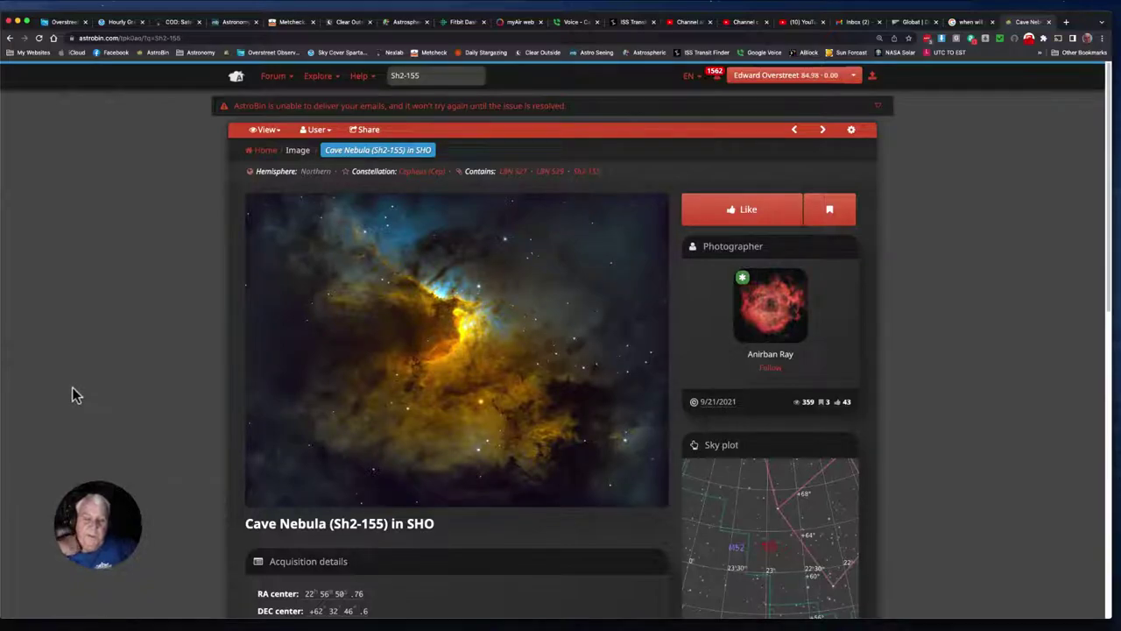
scroll(303, 388, down, 3)
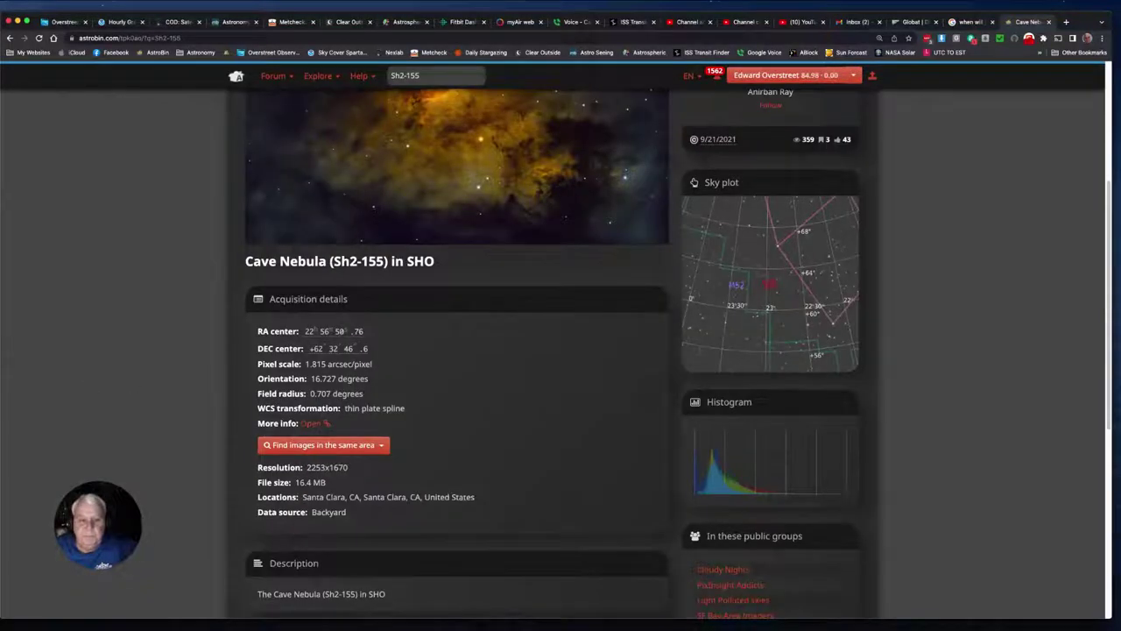
scroll(275, 394, down, 3)
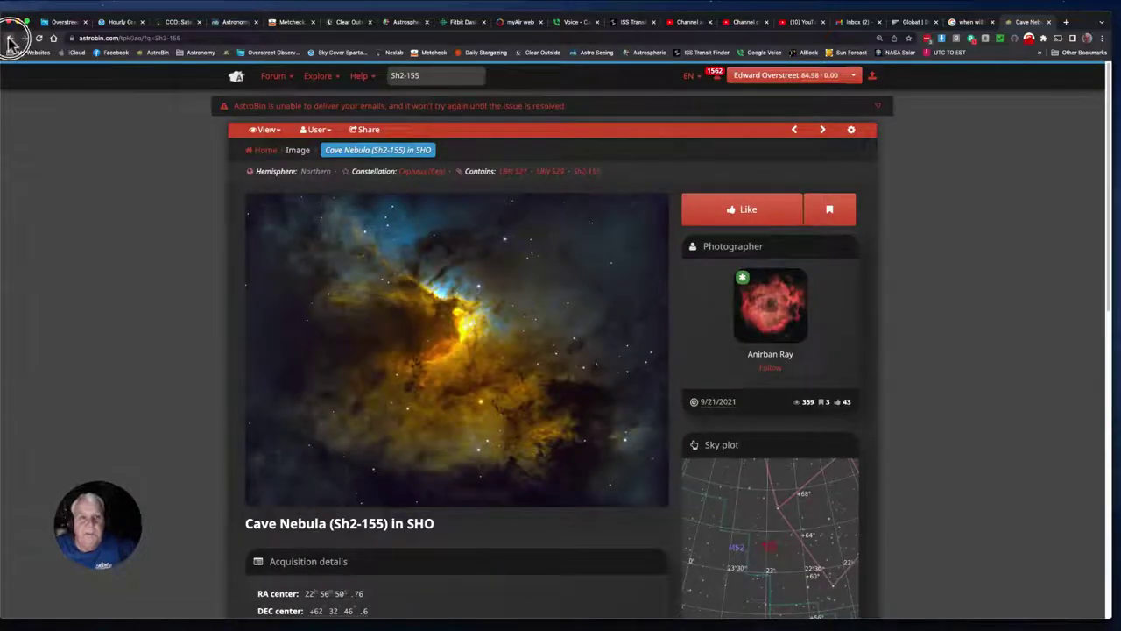
Step: Return to the Sh2-155 results and open the orange-and-teal "Cave Nebula (SH2-155)" image further down the grid
click(9, 39)
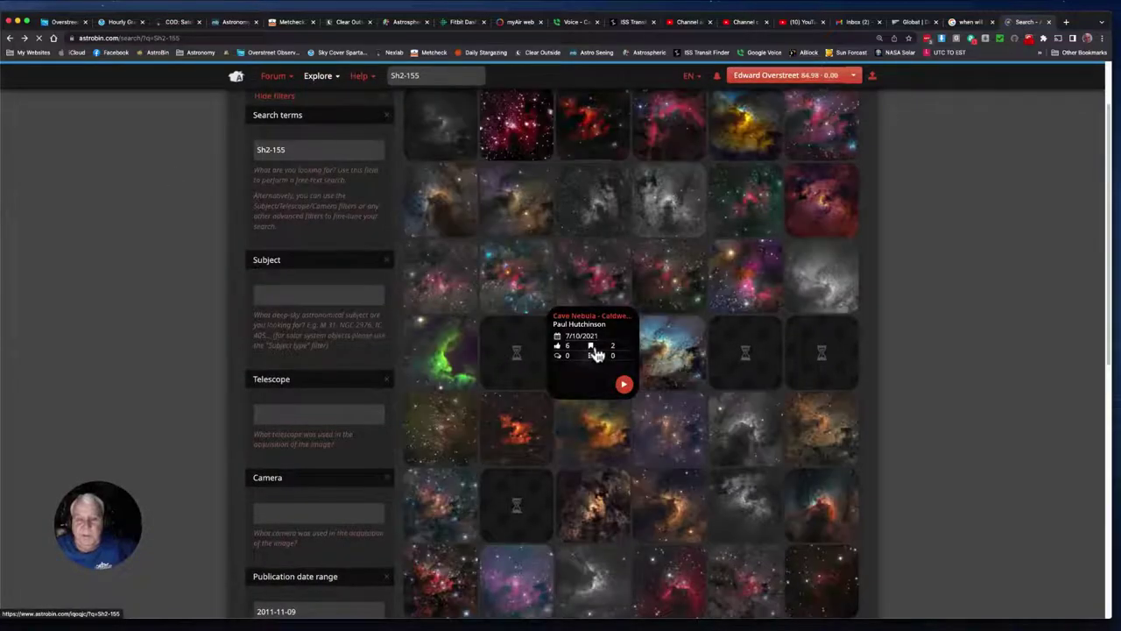
scroll(622, 343, down, 2)
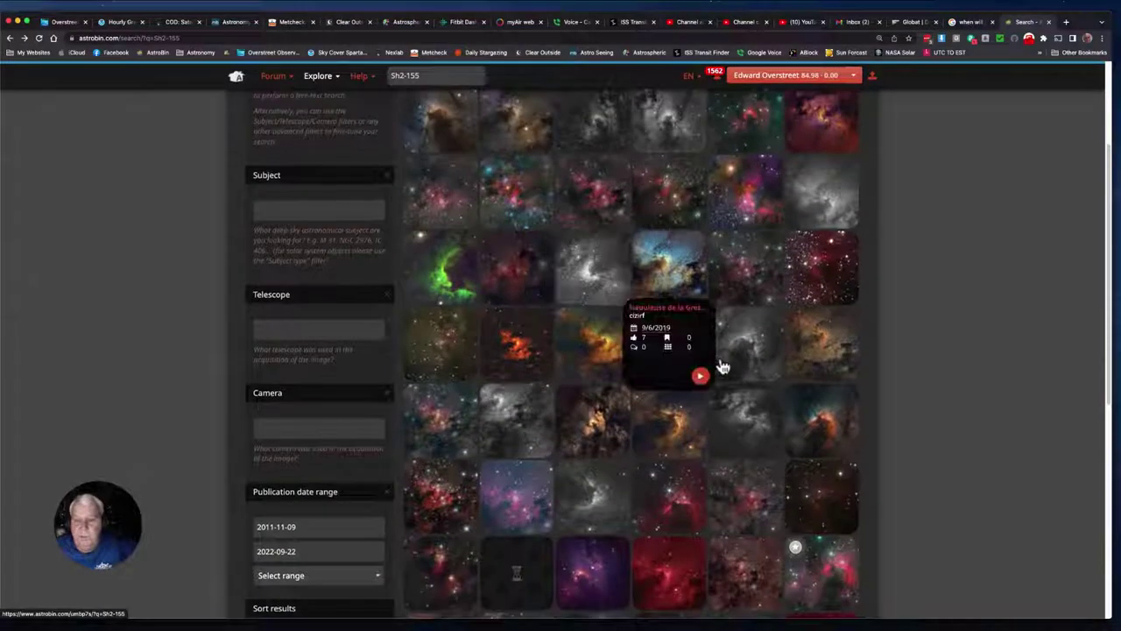
click(819, 416)
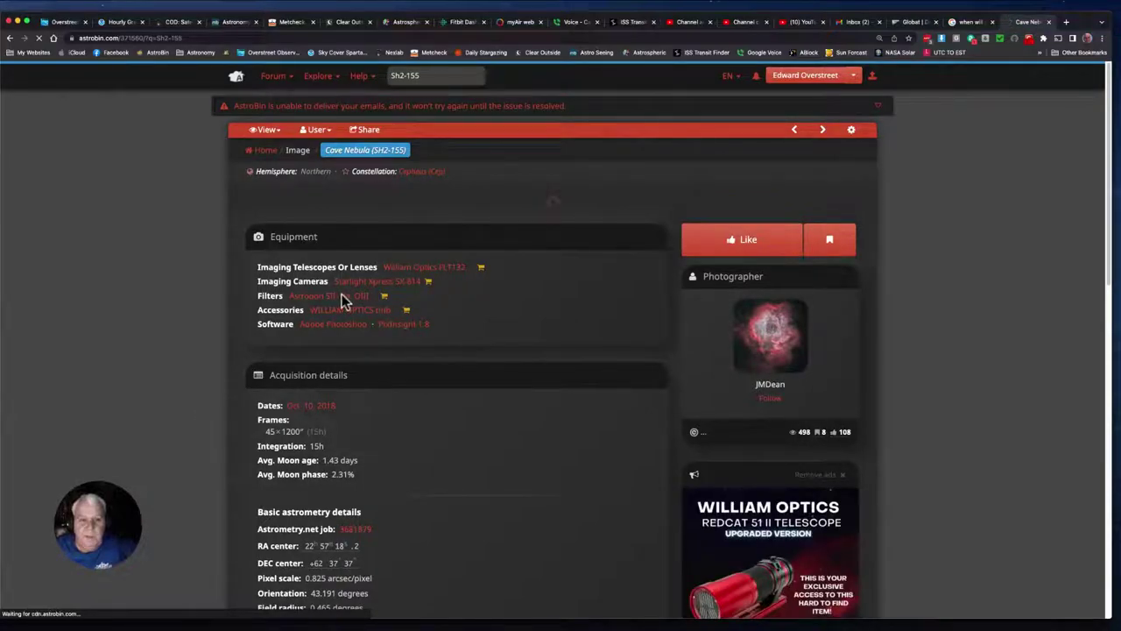
Step: Examine the Cave Nebula (SH2-155) image with its equipment, frames, integration time and astrometry details
scroll(316, 302, down, 2)
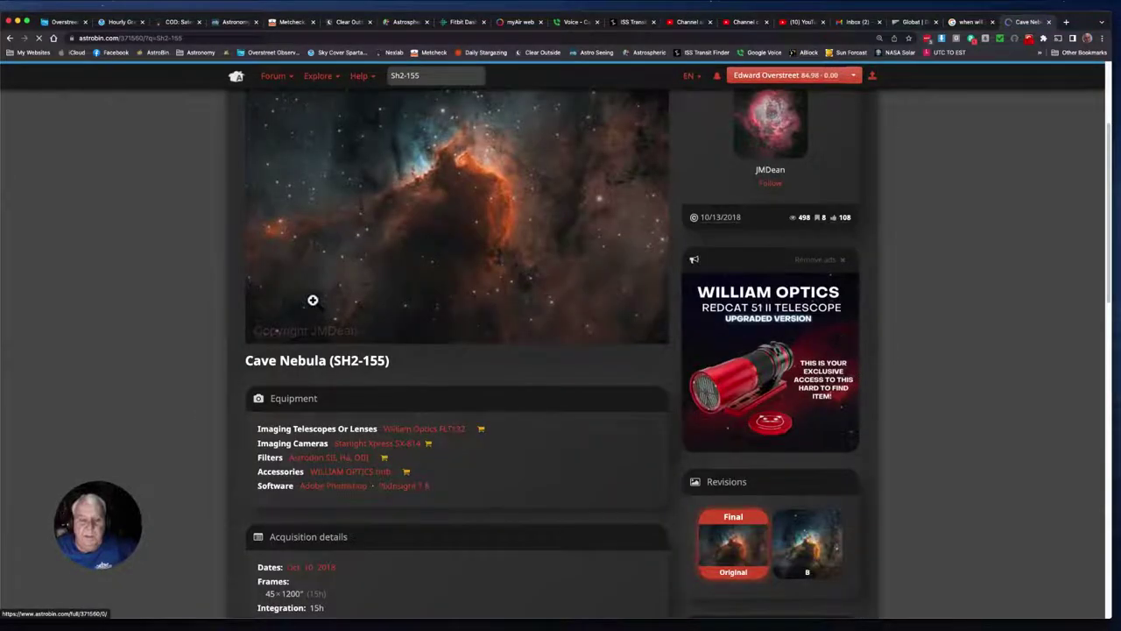
scroll(313, 299, down, 2)
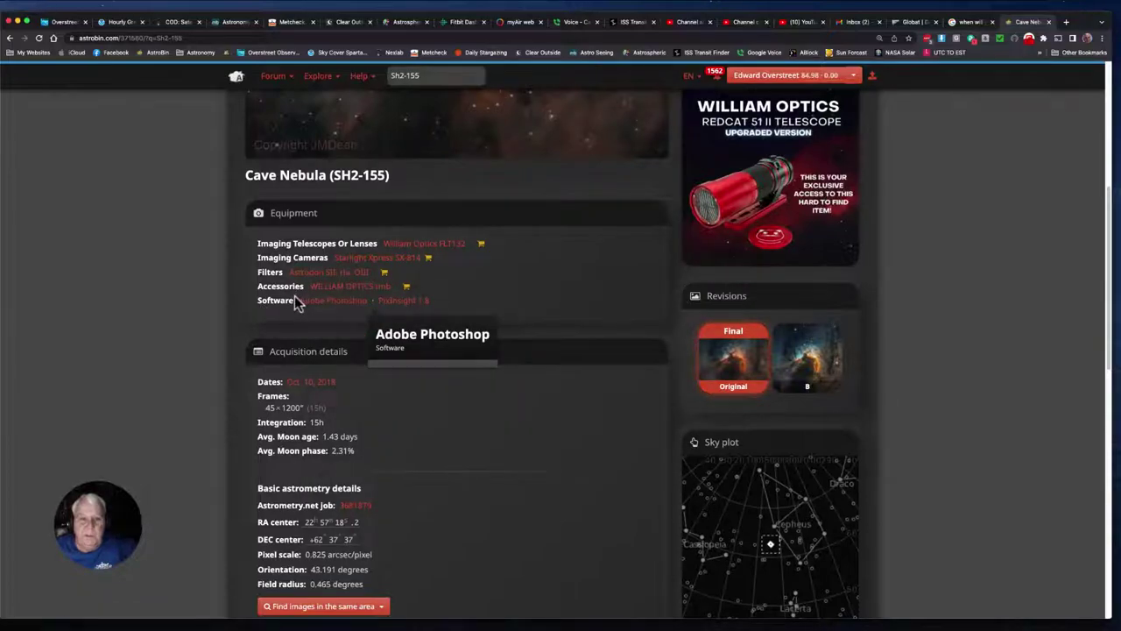
scroll(289, 305, down, 2)
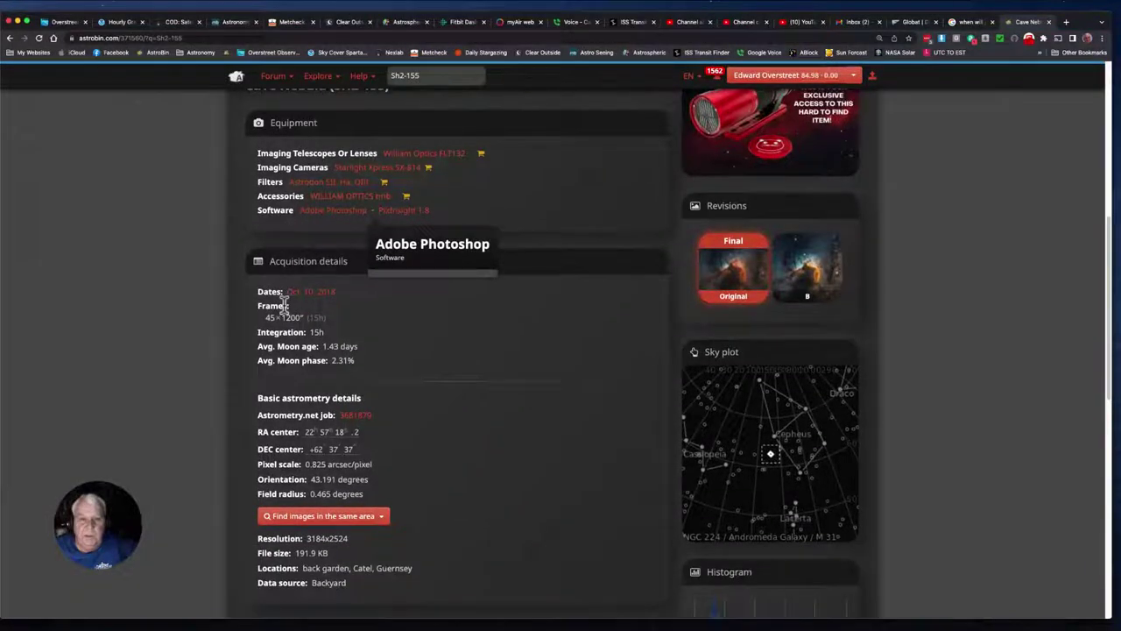
scroll(284, 305, down, 2)
scroll(284, 303, down, 1)
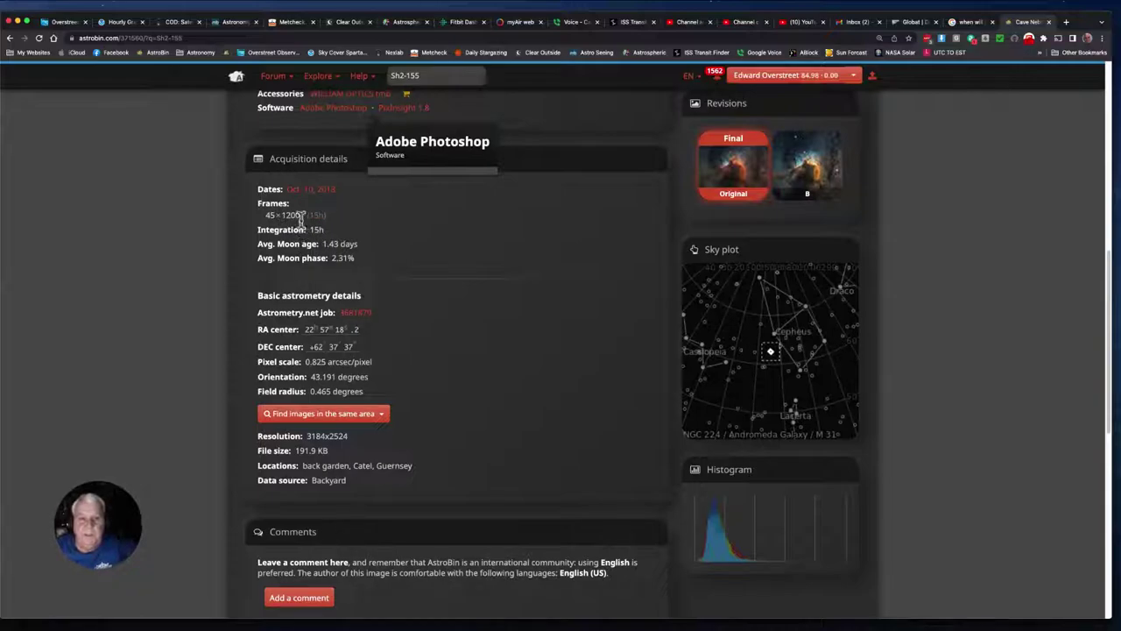
scroll(383, 229, up, 2)
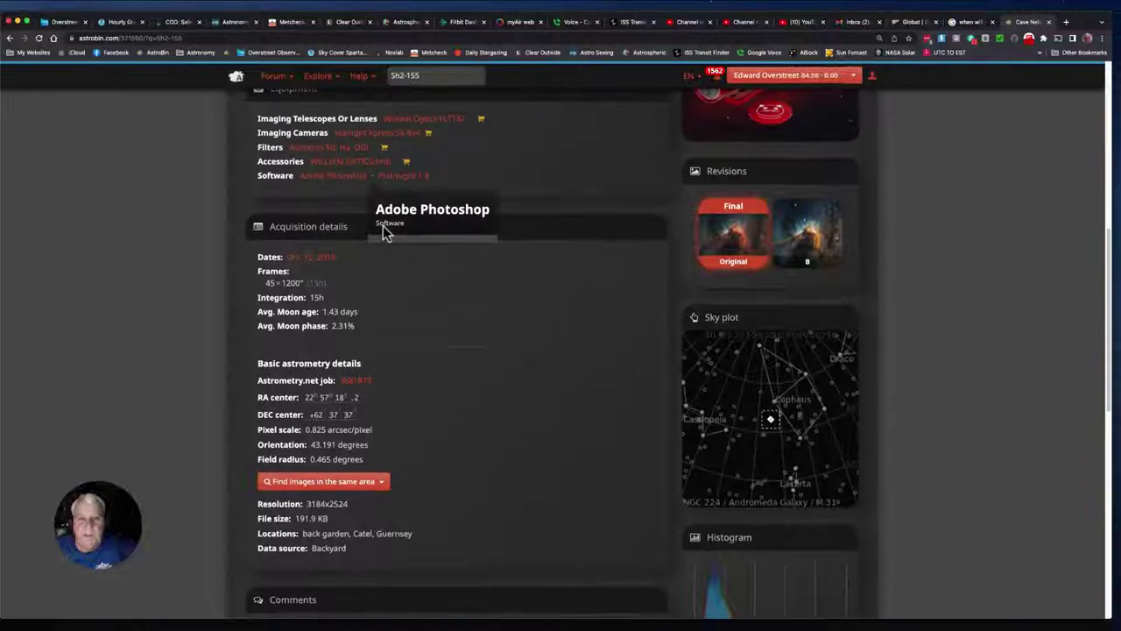
scroll(383, 230, up, 5)
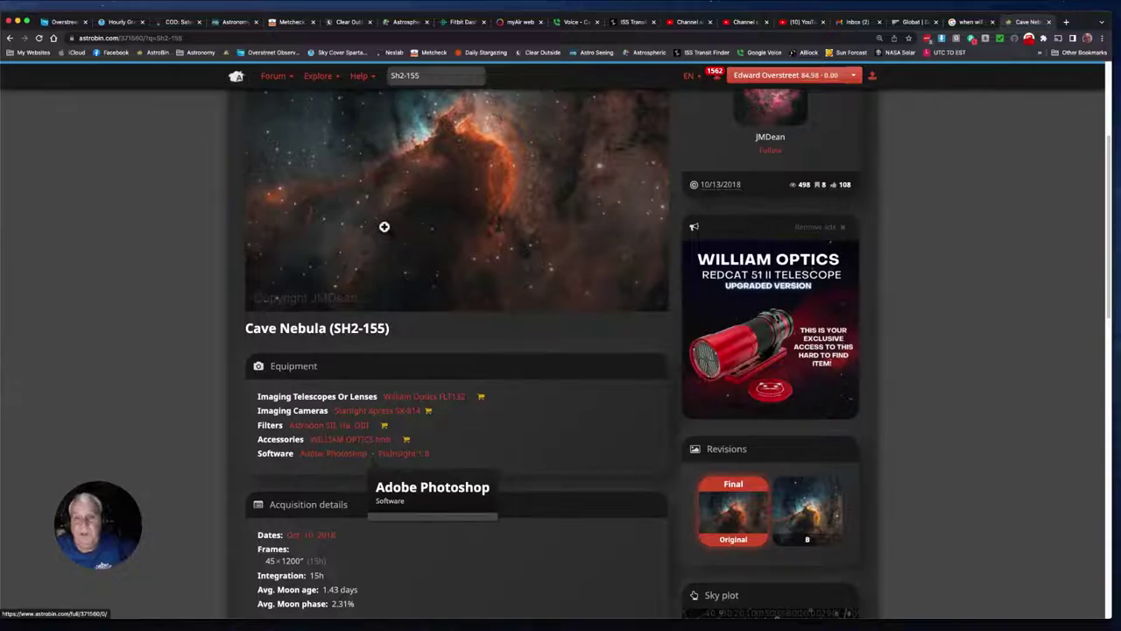
scroll(383, 227, up, 4)
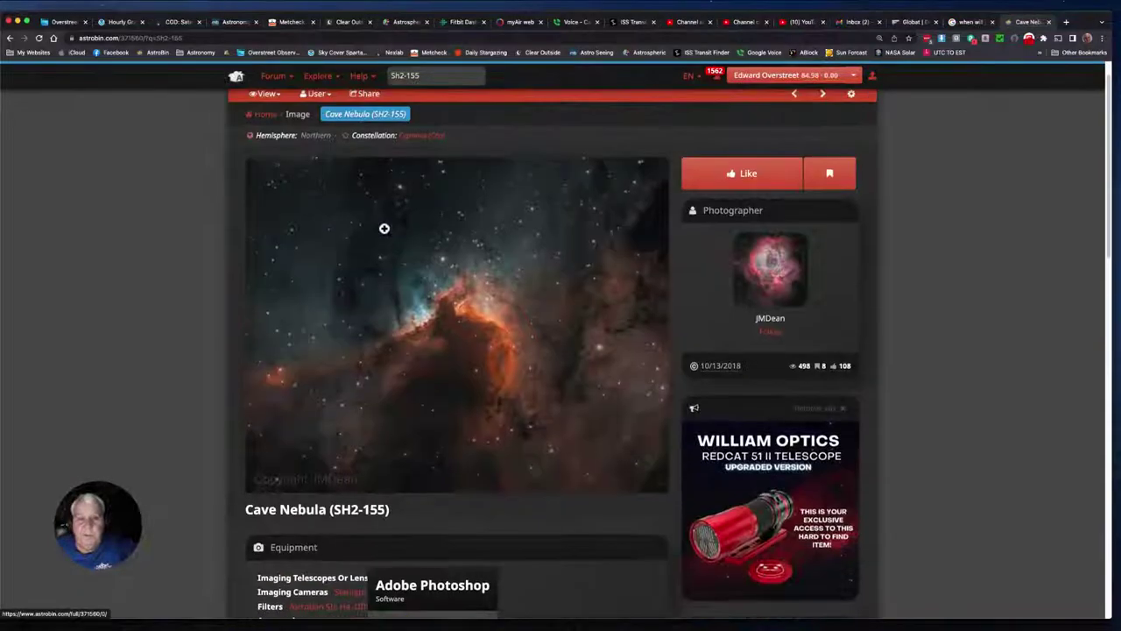
scroll(395, 234, down, 2)
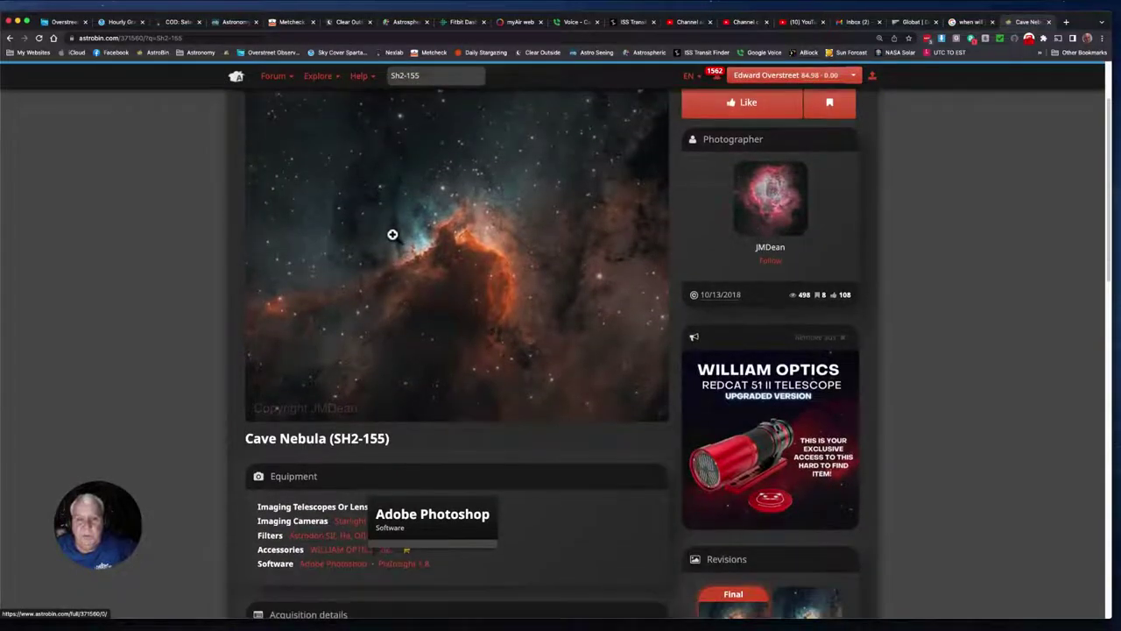
scroll(393, 234, up, 1)
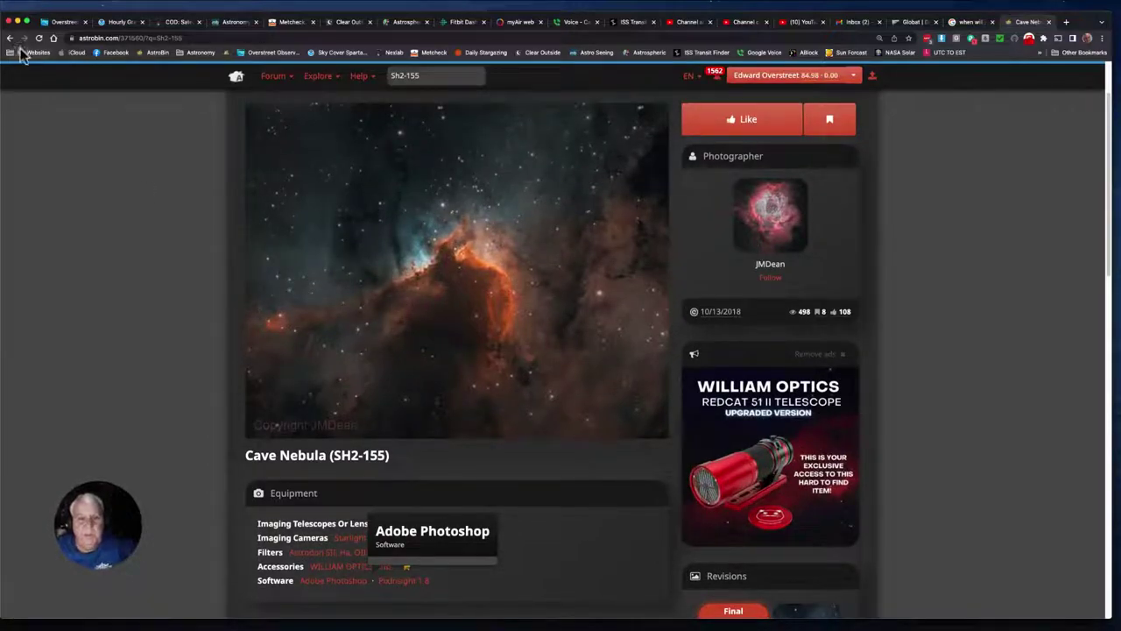
Step: Go back to the Sh2-155 results, switch to page 2 and open the "Sh2-155 (The Cave nebula)" Image of the day
click(12, 39)
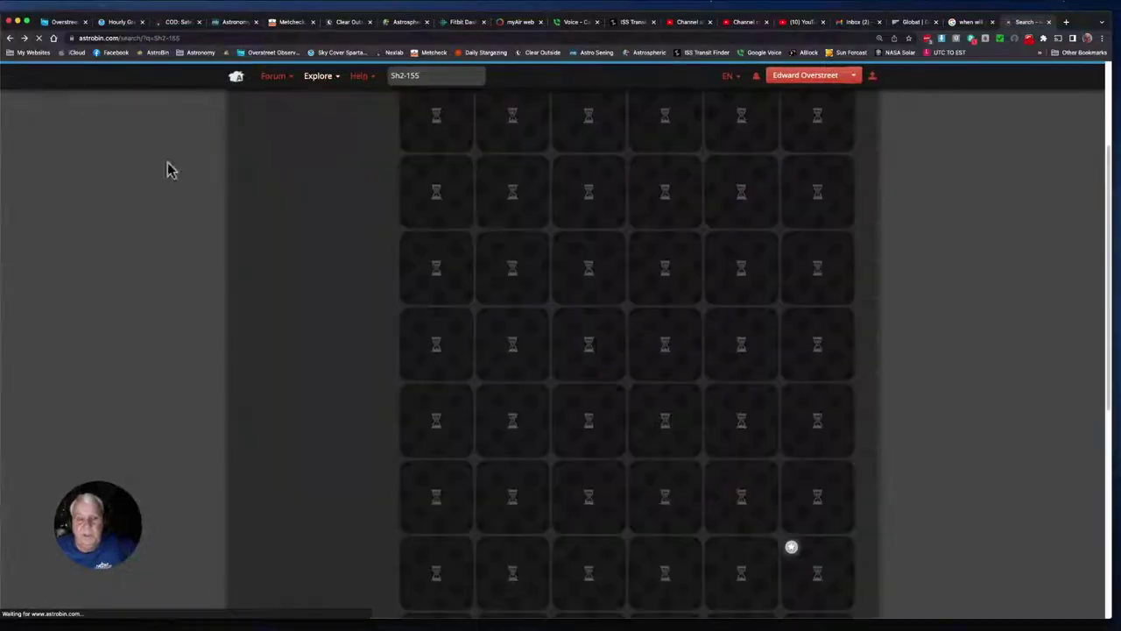
scroll(497, 242, down, 2)
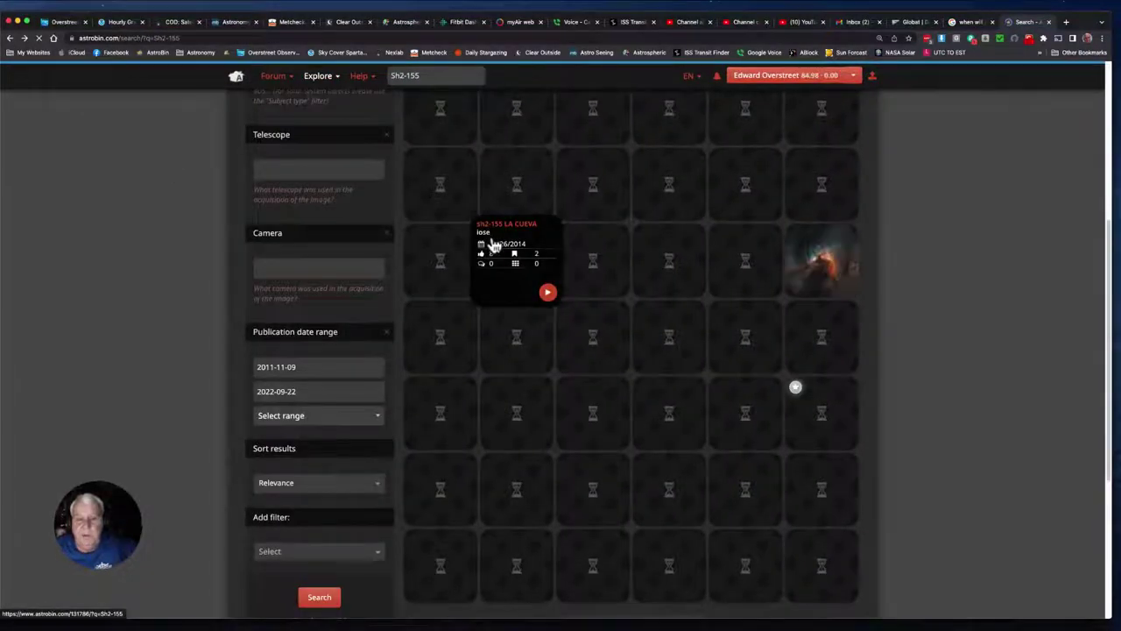
scroll(478, 285, down, 1)
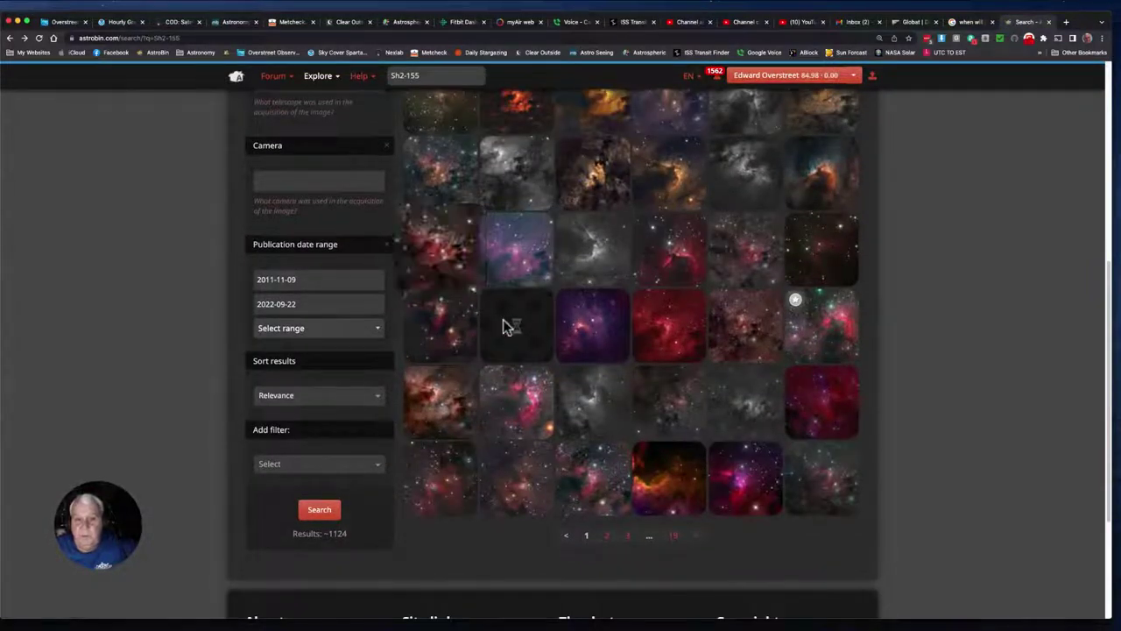
click(606, 536)
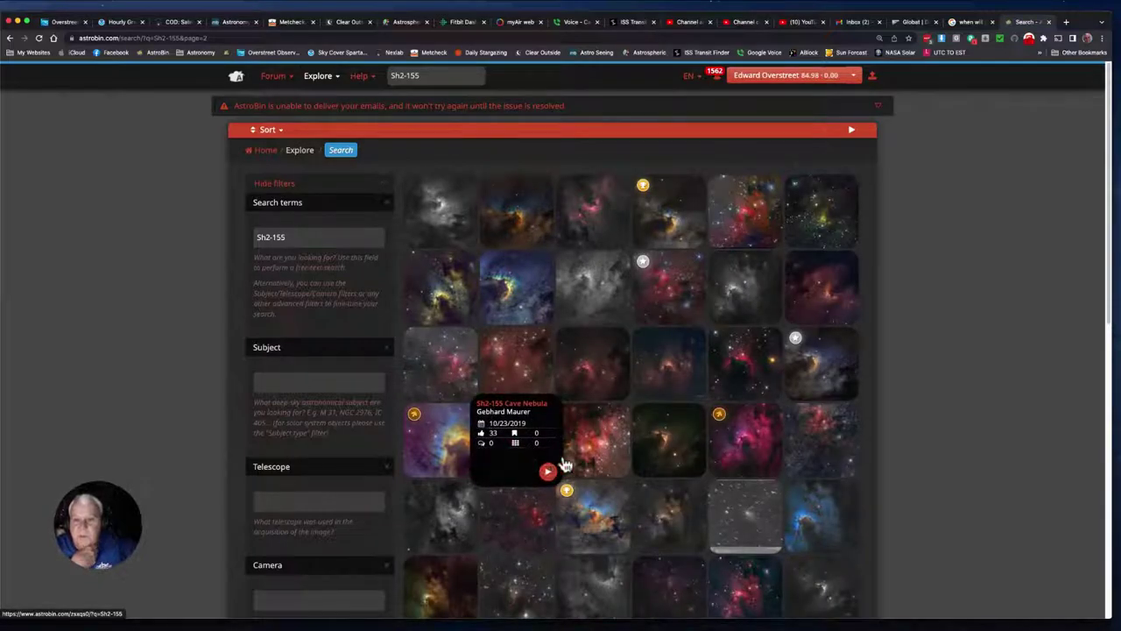
click(593, 515)
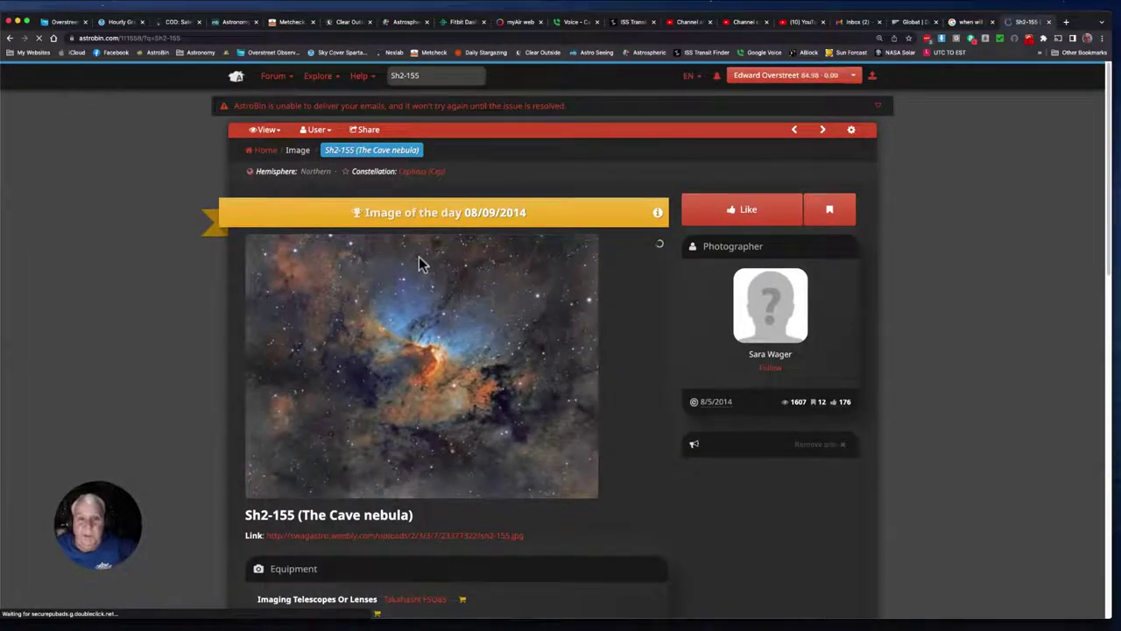
Step: Examine the Image of the day's telescope, camera, mount and filters, and compare its frames per filter and total integration
scroll(321, 390, down, 1)
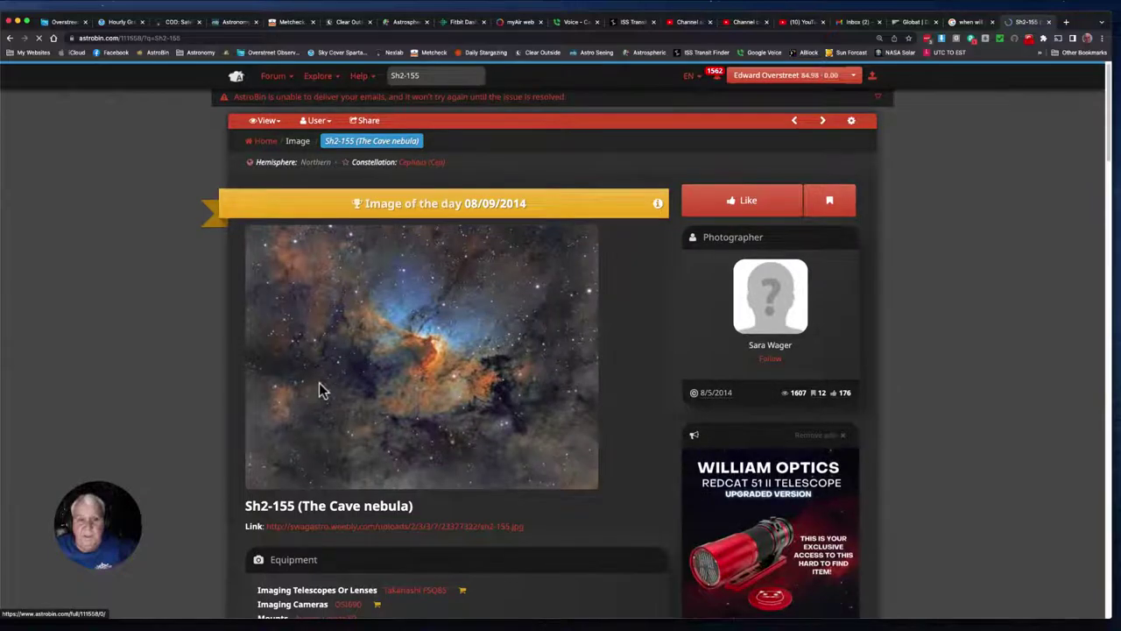
scroll(321, 390, down, 1)
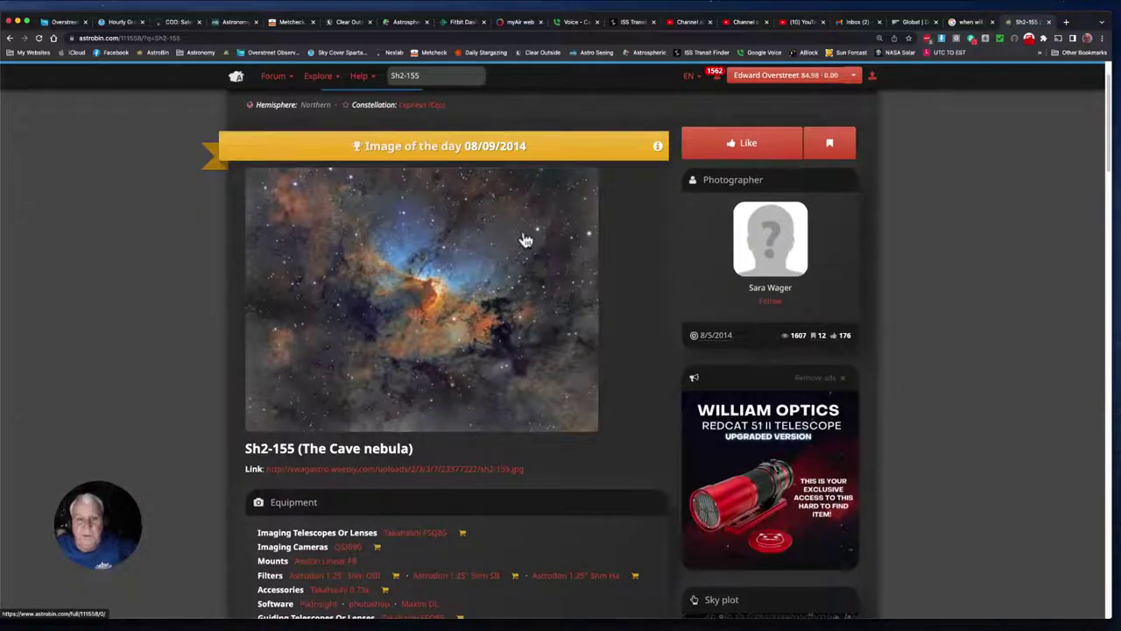
click(325, 282)
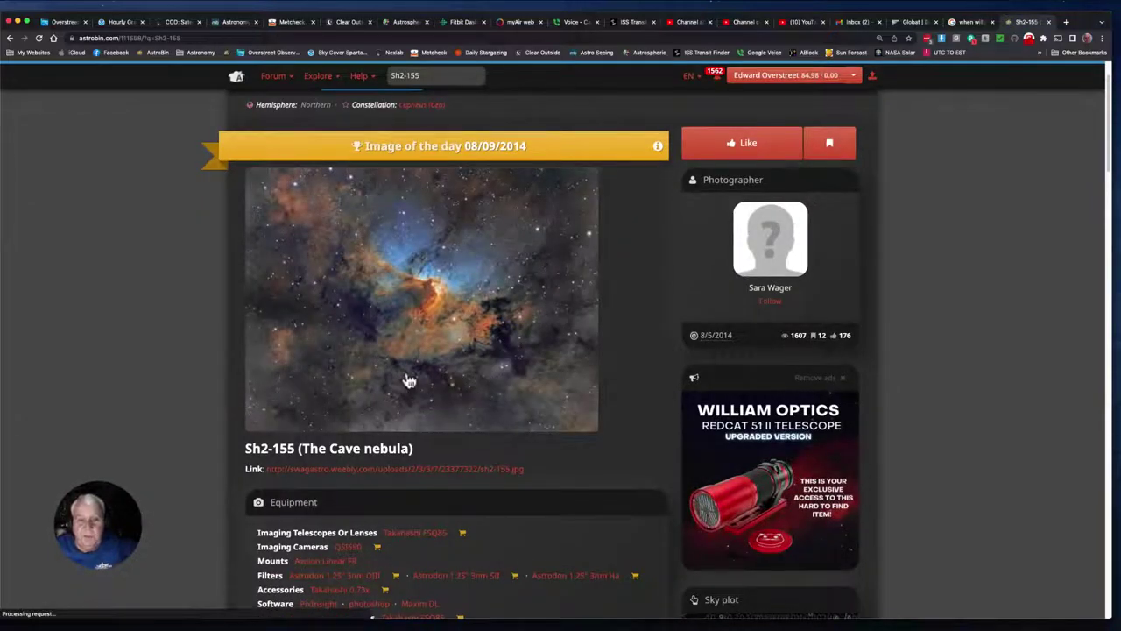
scroll(399, 377, down, 3)
mouse_move(326, 391)
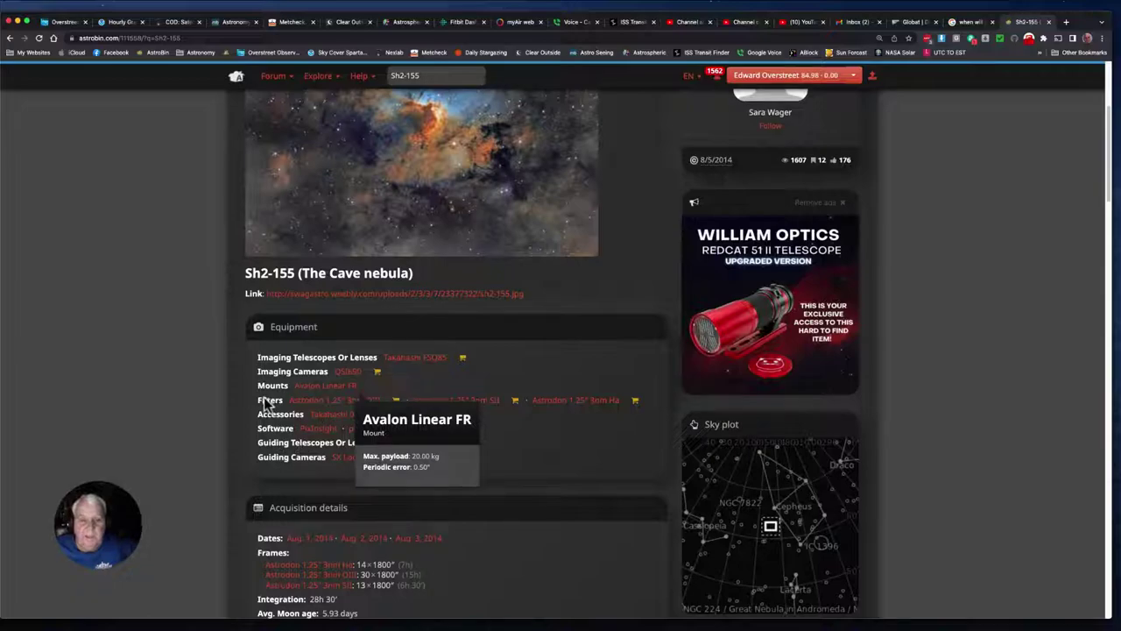
scroll(233, 397, down, 3)
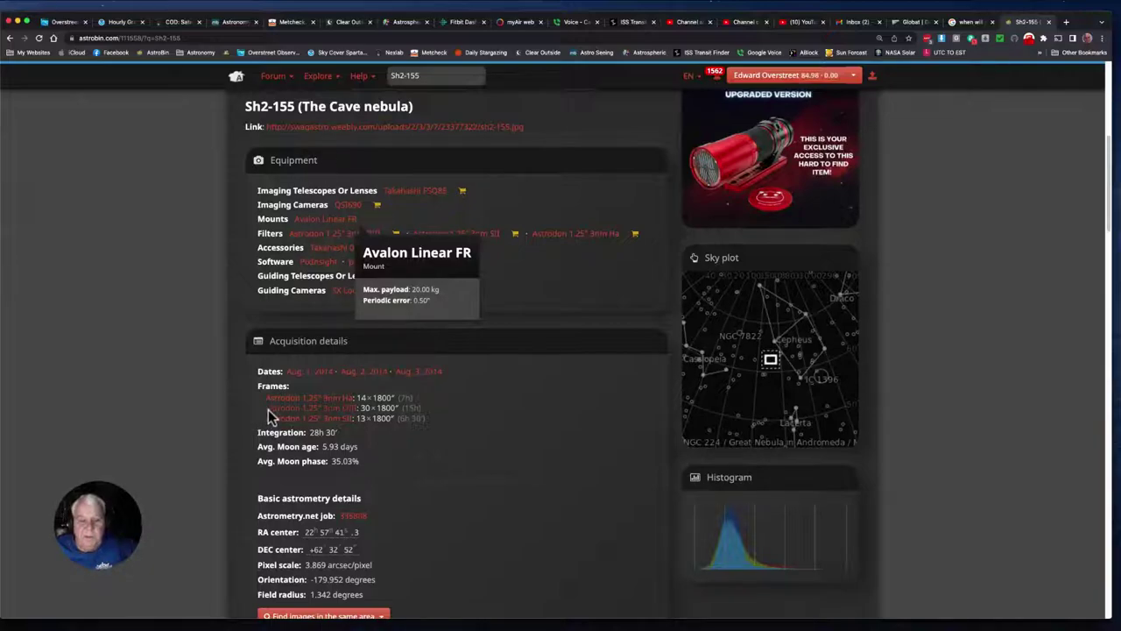
scroll(275, 411, up, 1)
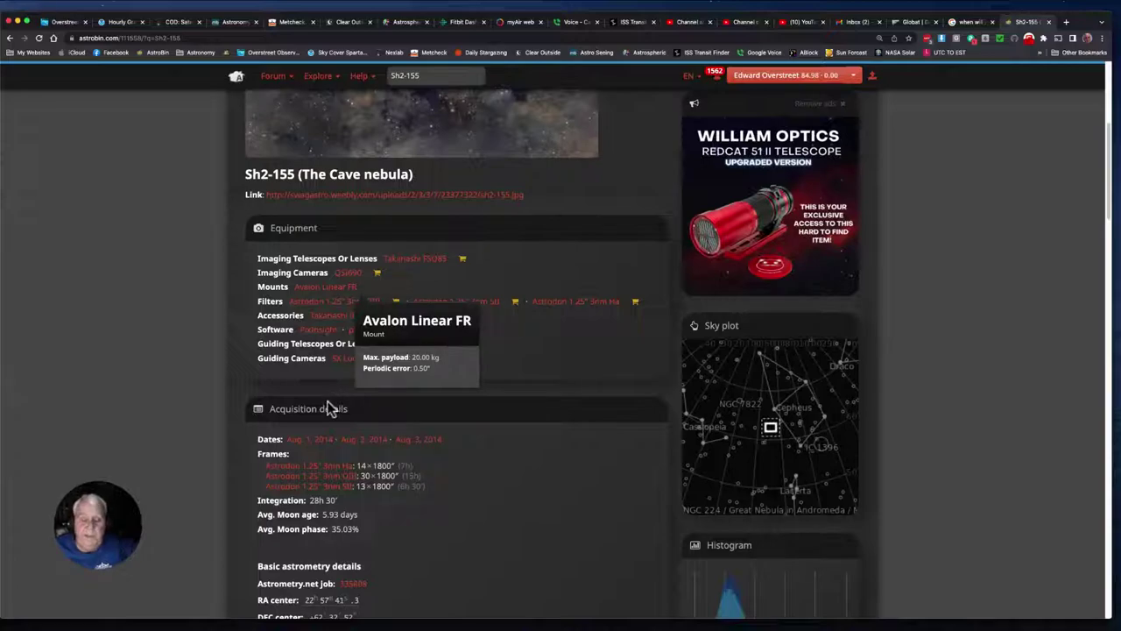
scroll(329, 403, down, 1)
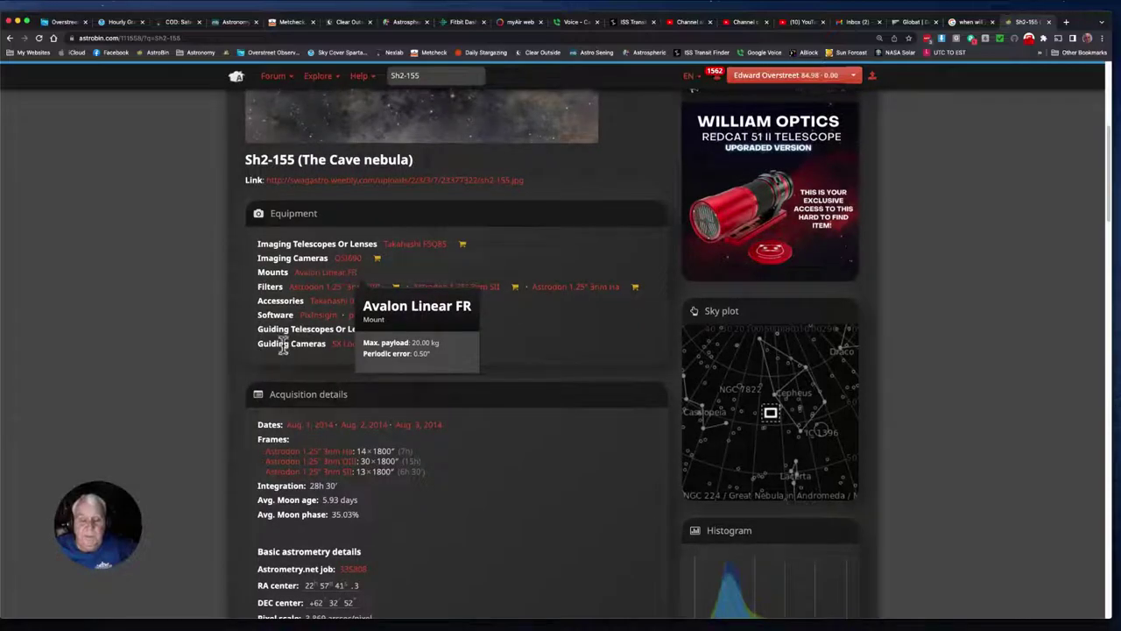
Step: Review the Image of the day's acquisition and astrometry details, including dates, frames and integration, and look at its picture again
scroll(258, 363, down, 1)
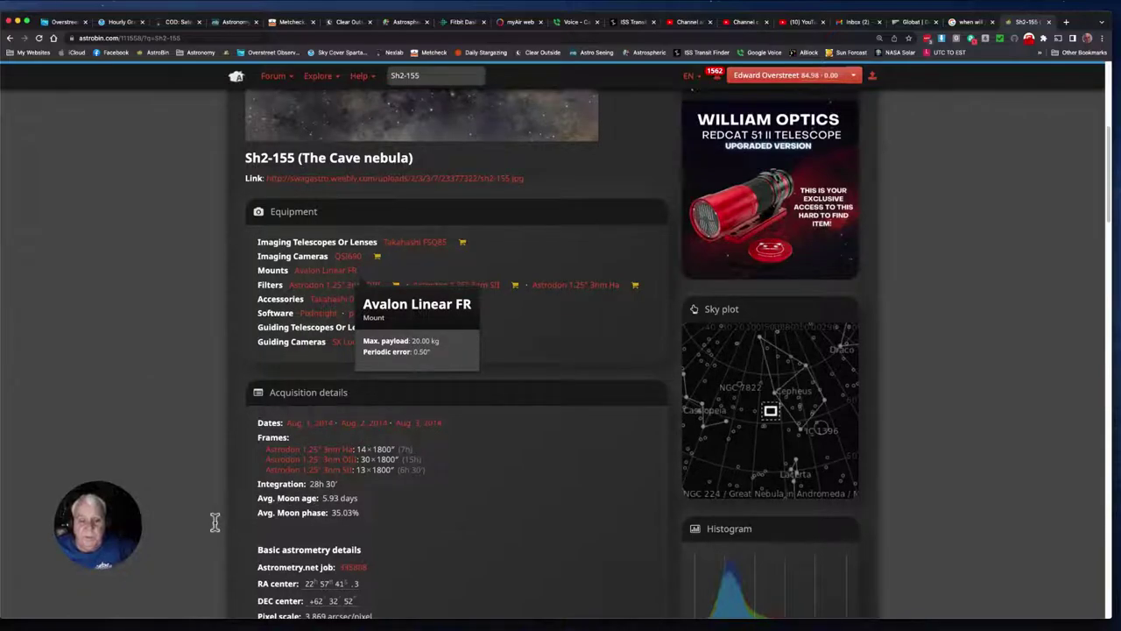
scroll(218, 528, down, 1)
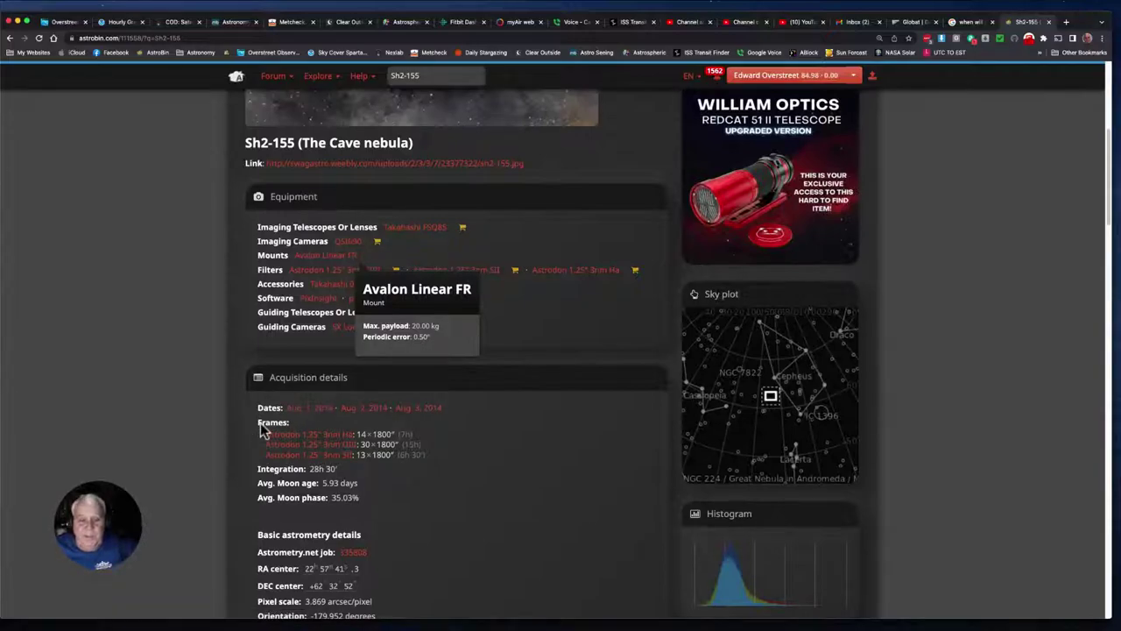
scroll(285, 416, down, 3)
scroll(281, 412, up, 2)
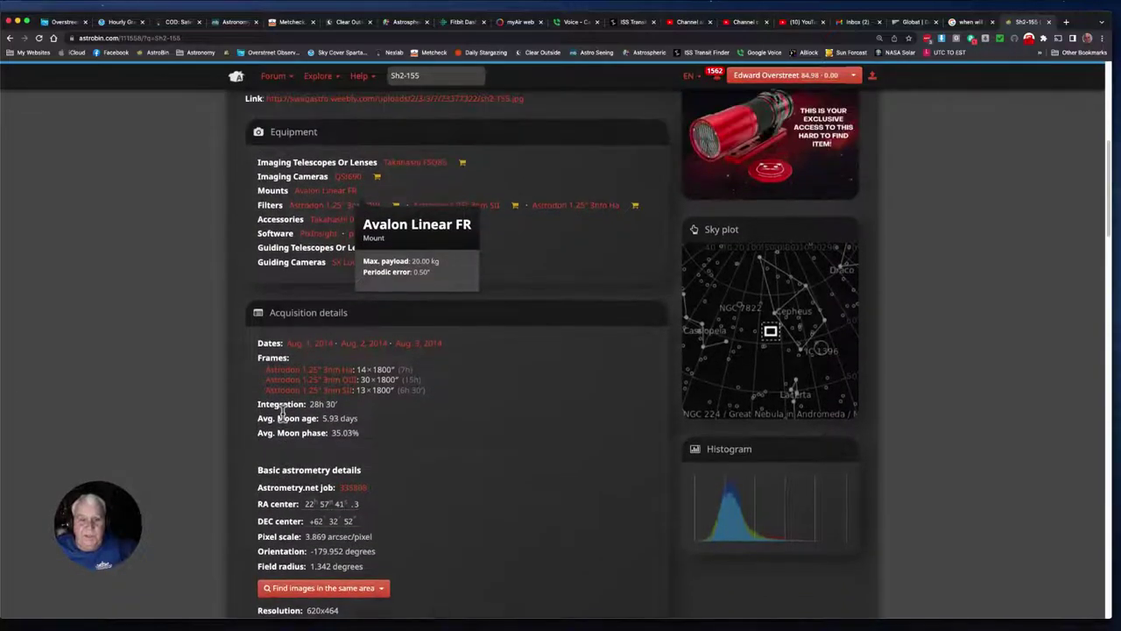
scroll(281, 412, up, 1)
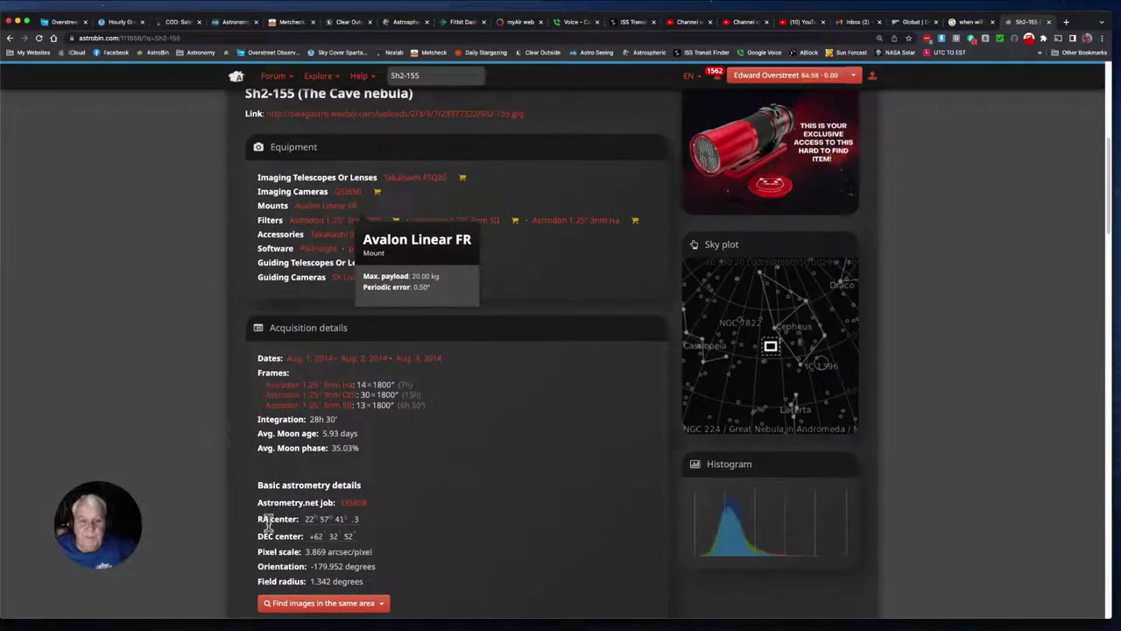
scroll(280, 539, down, 2)
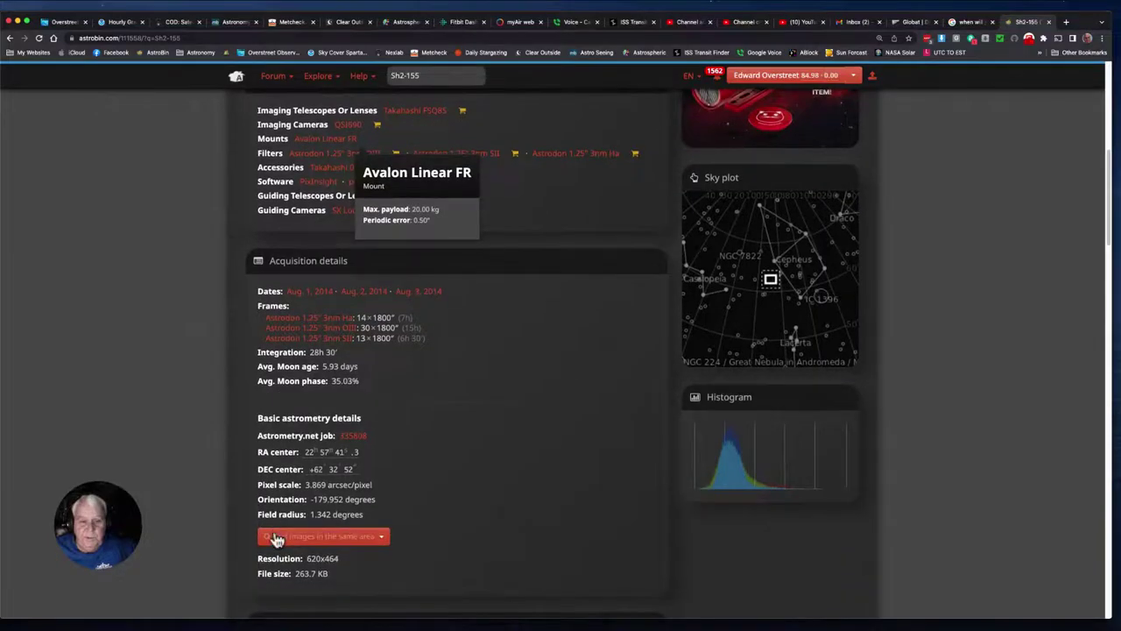
scroll(292, 468, up, 2)
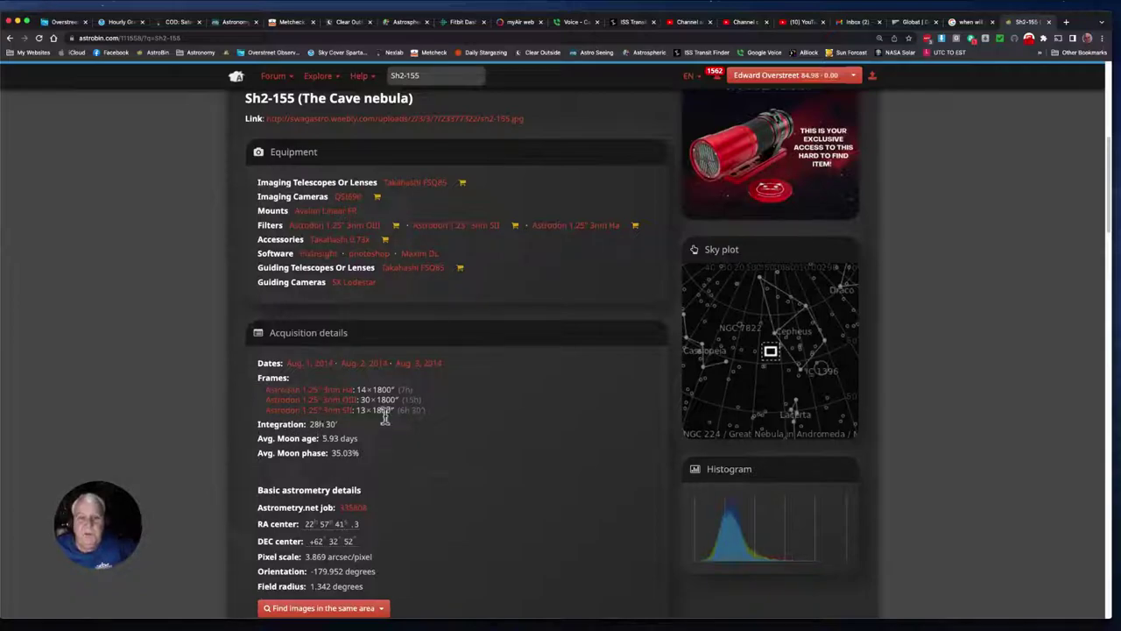
scroll(396, 352, up, 3)
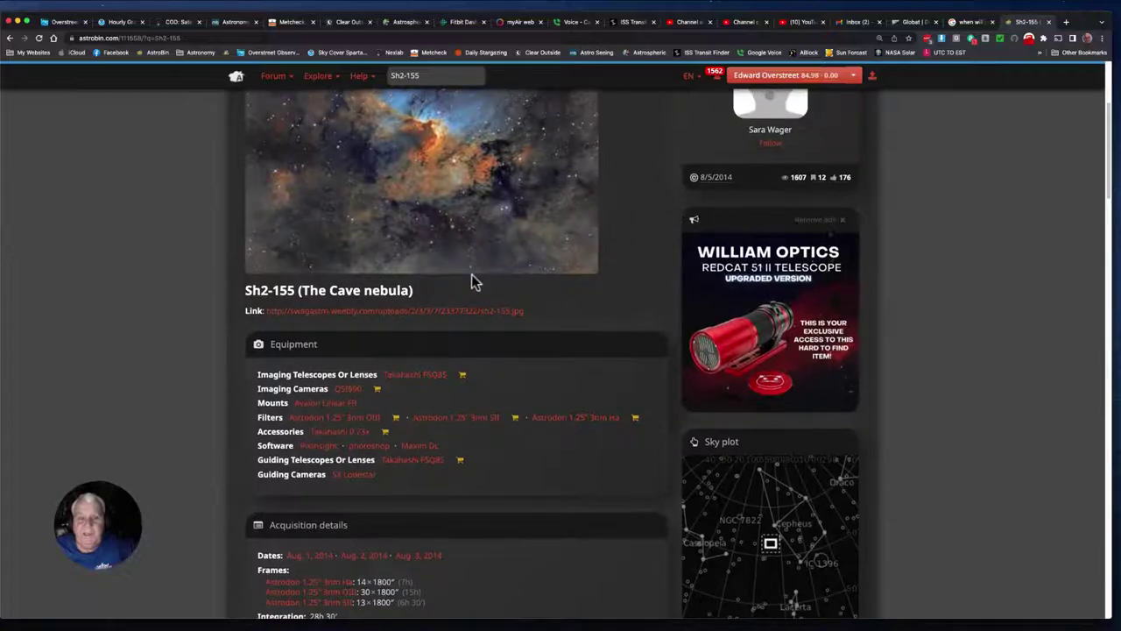
scroll(471, 282, up, 3)
scroll(459, 327, down, 1)
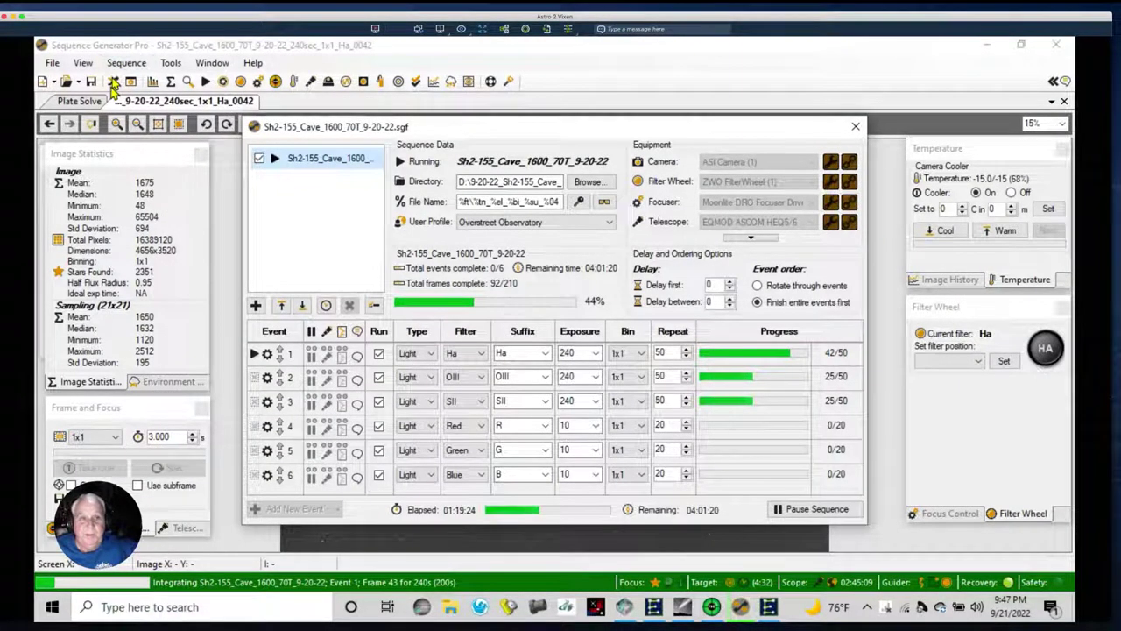
Step: Switch to Sequence Generator Pro, apply the High auto stretch to the latest Ha frame behind the sequence window, and show the sequence again
click(112, 81)
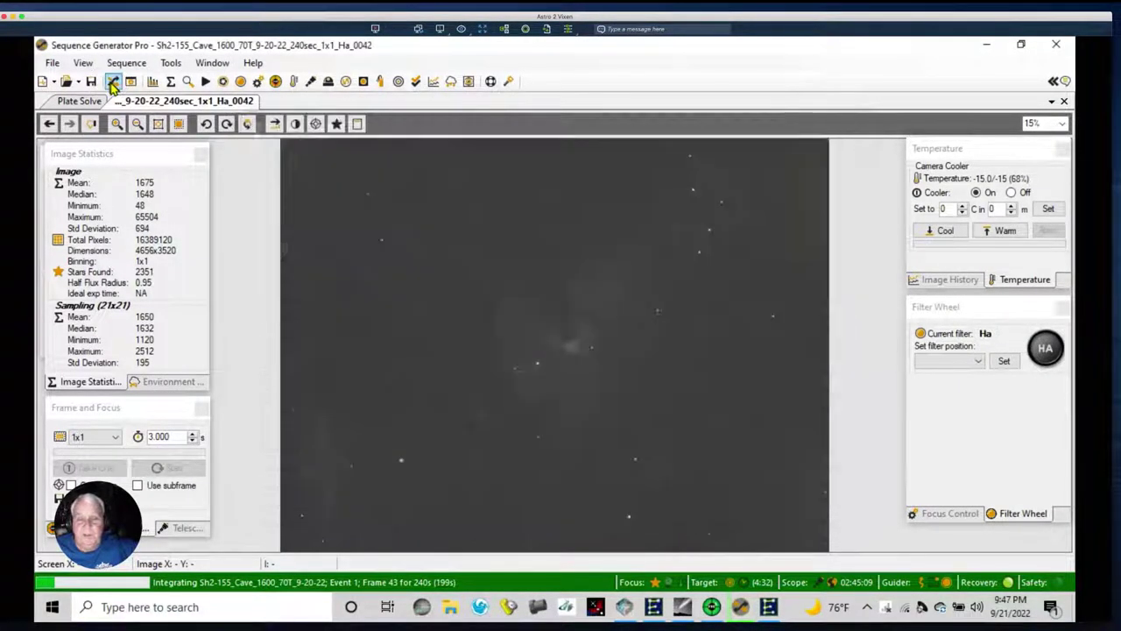
right_click(505, 333)
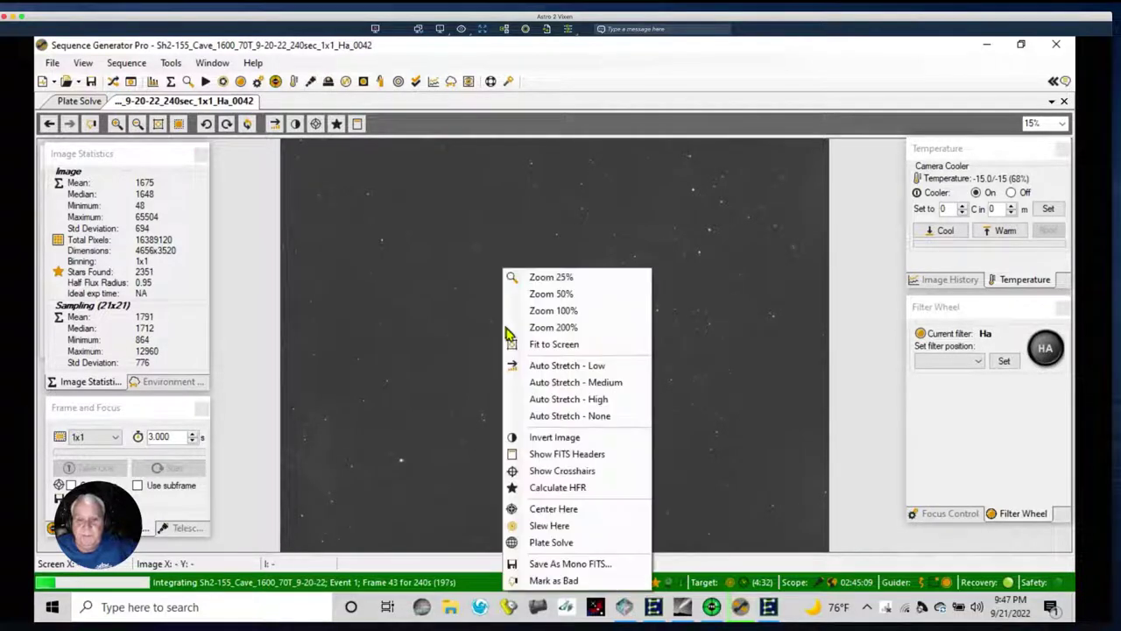
click(543, 402)
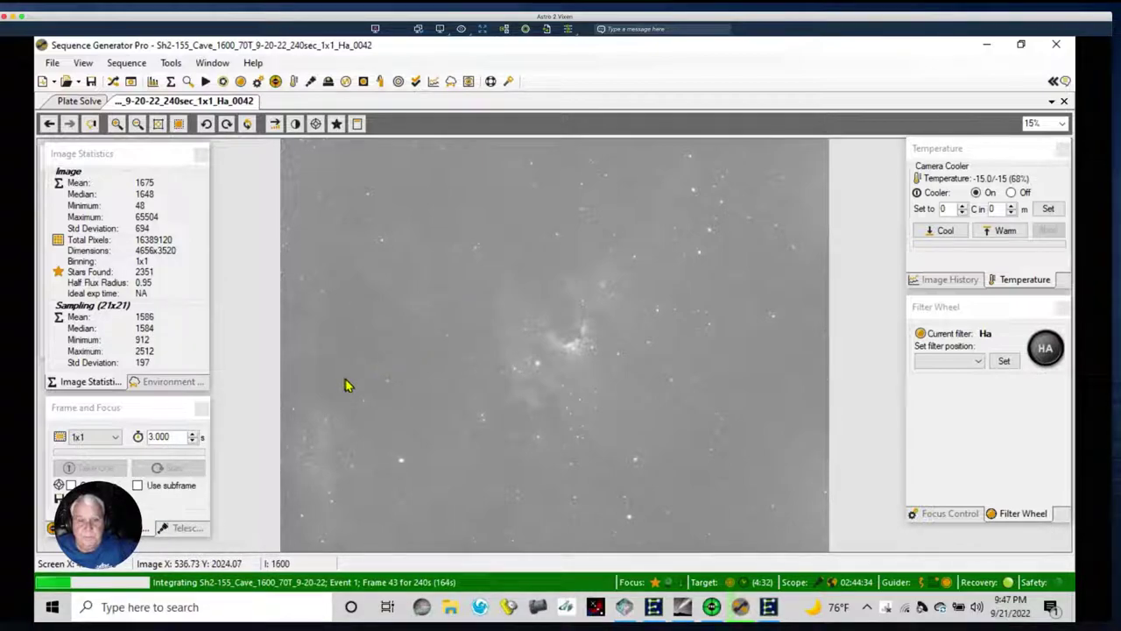
click(111, 81)
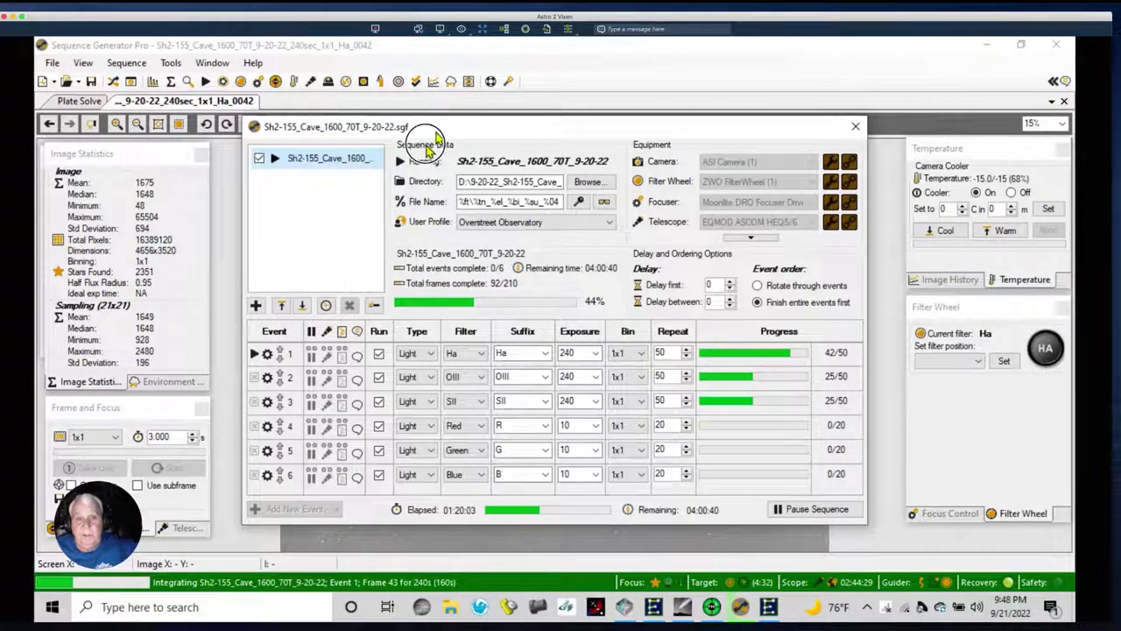
drag(429, 134, 427, 153)
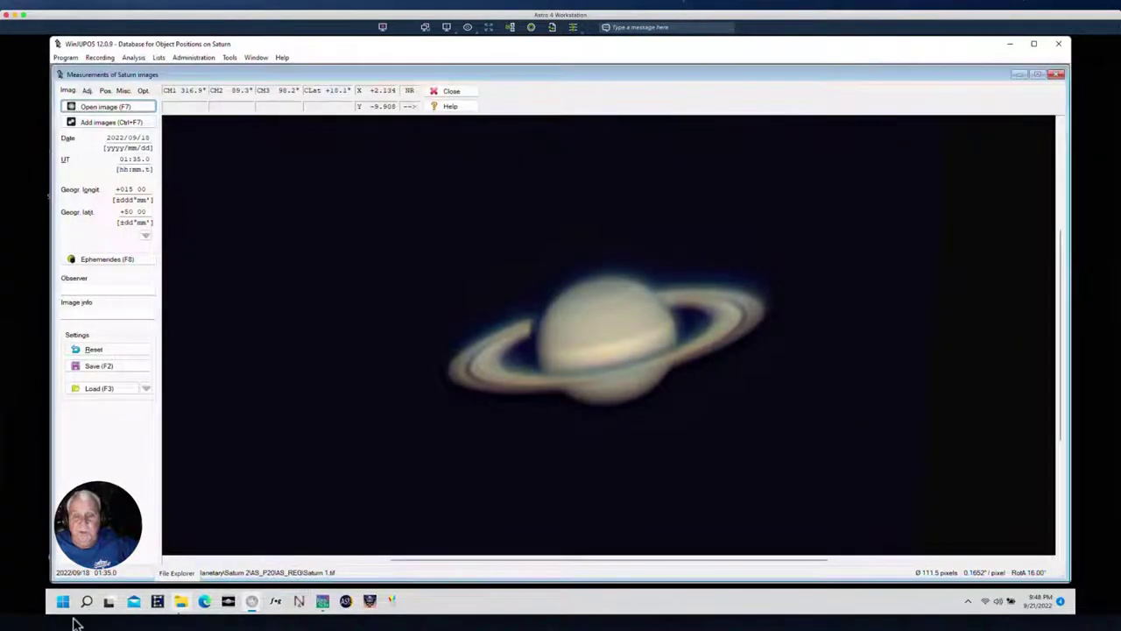
Step: Switch to PHD2 on Astro 1, clear the guiding history graph and check the running Jupiter capture in SharpCap
mouse_move(75, 624)
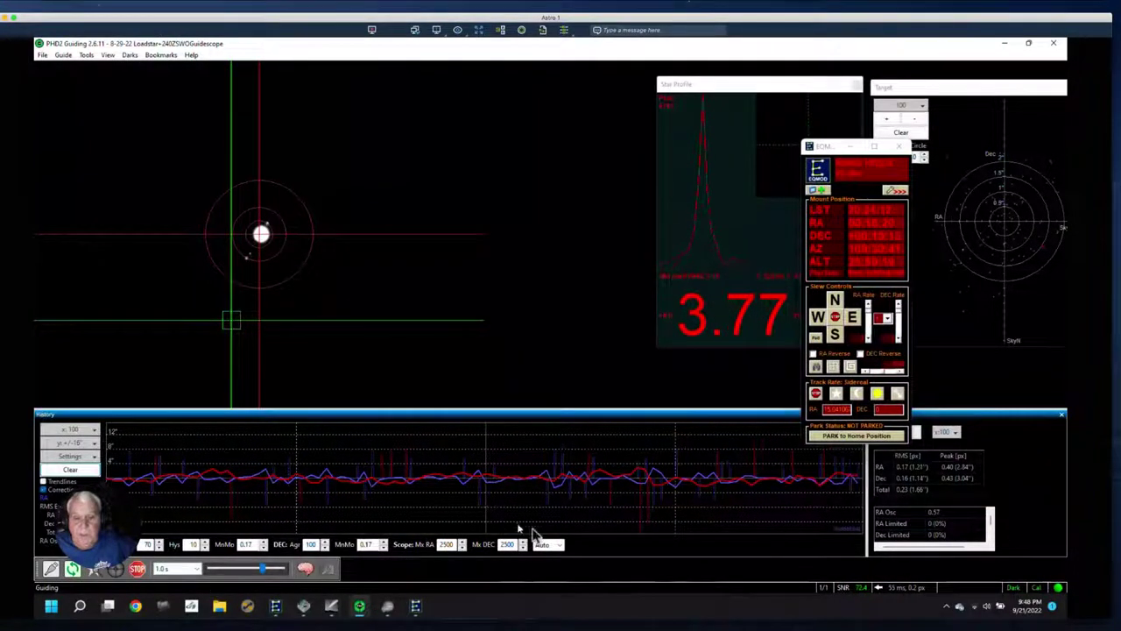
click(70, 471)
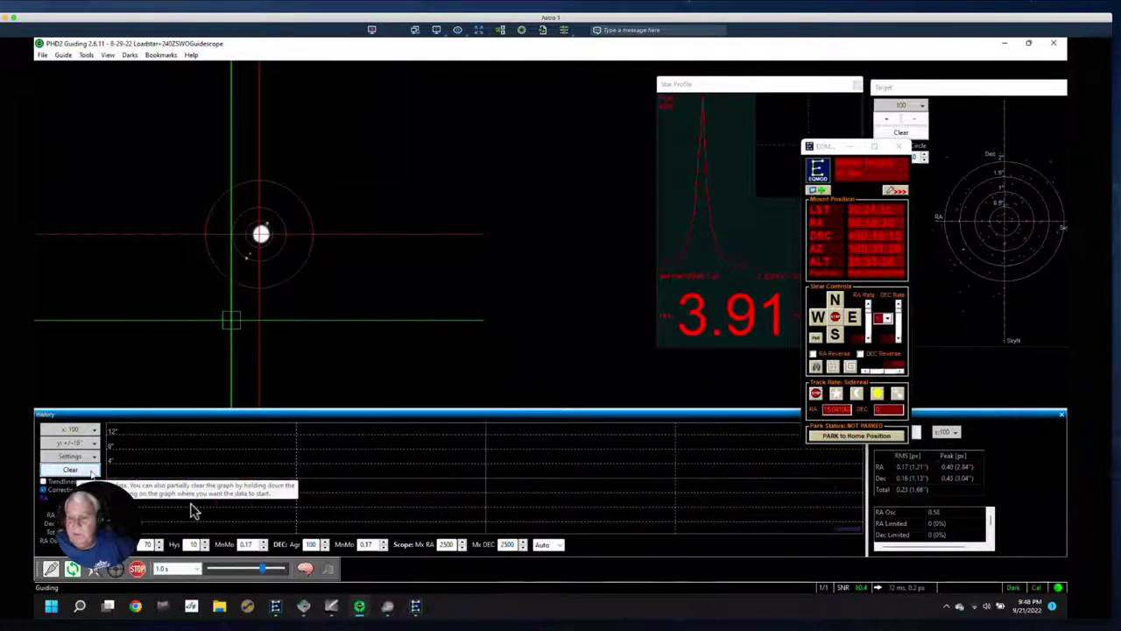
click(388, 606)
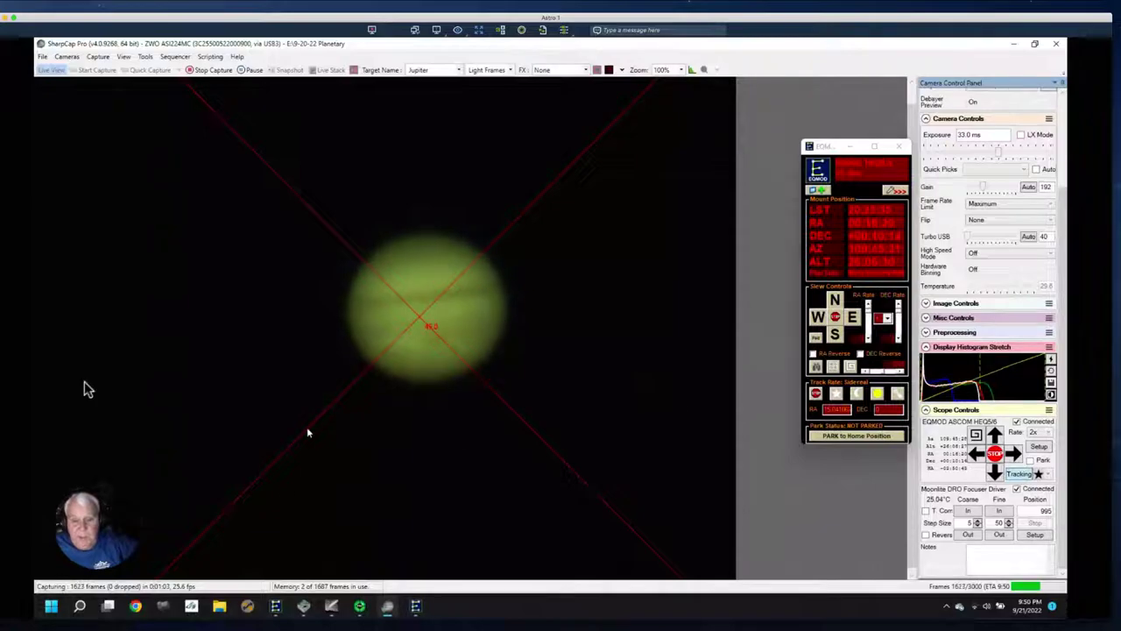
Step: Return to PHD2, set the guide exposure to 2.5 s and clear the guiding history graph
click(359, 612)
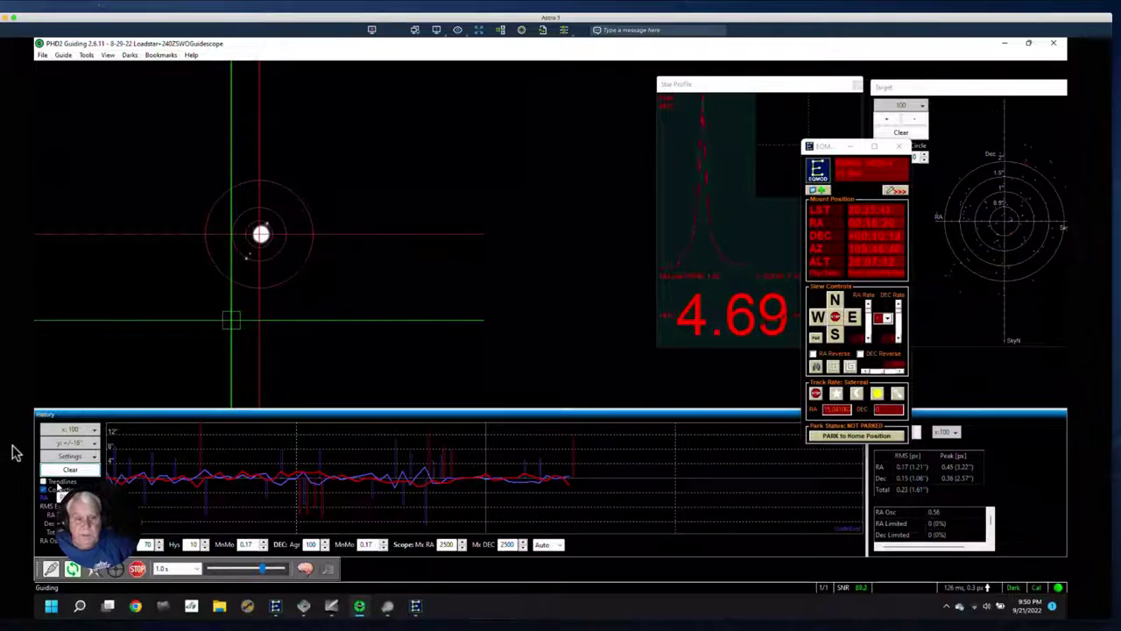
click(173, 571)
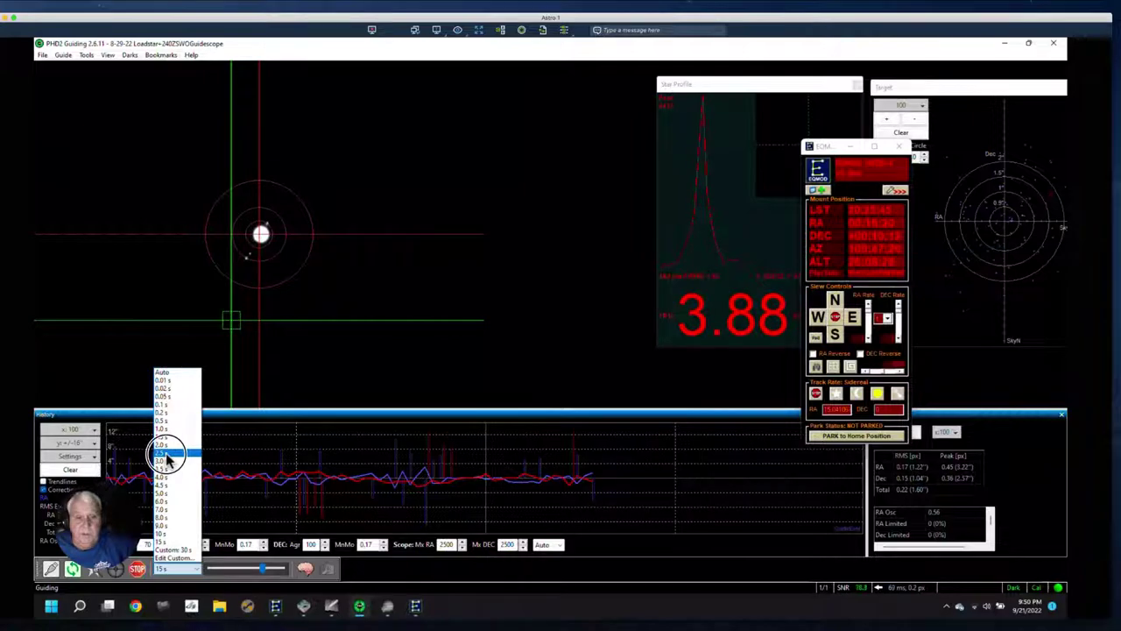
click(166, 454)
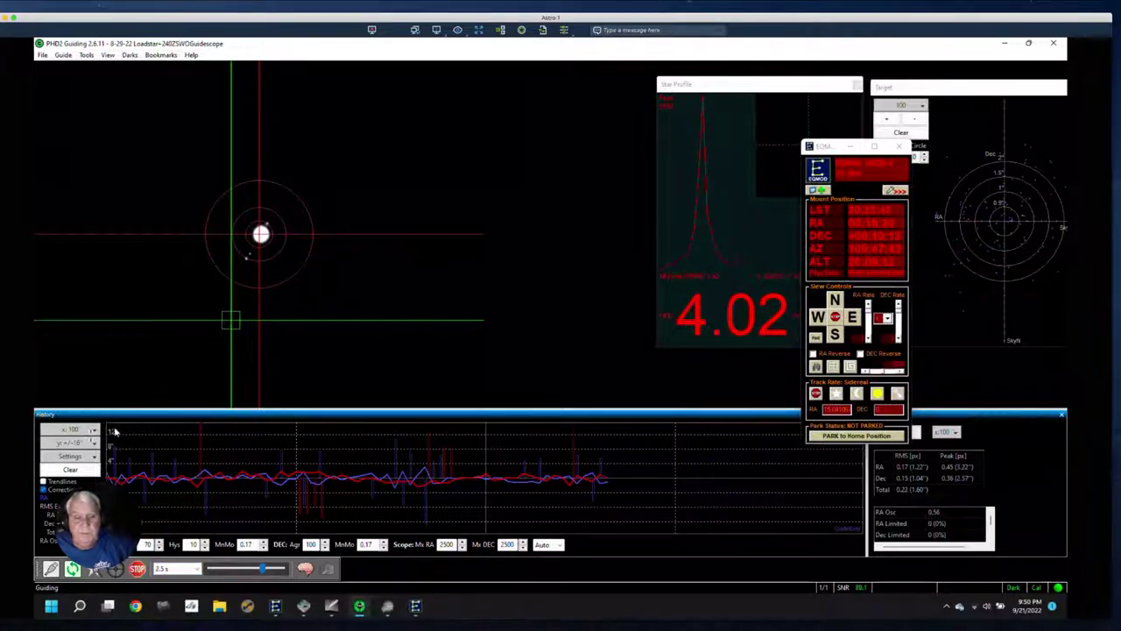
click(72, 472)
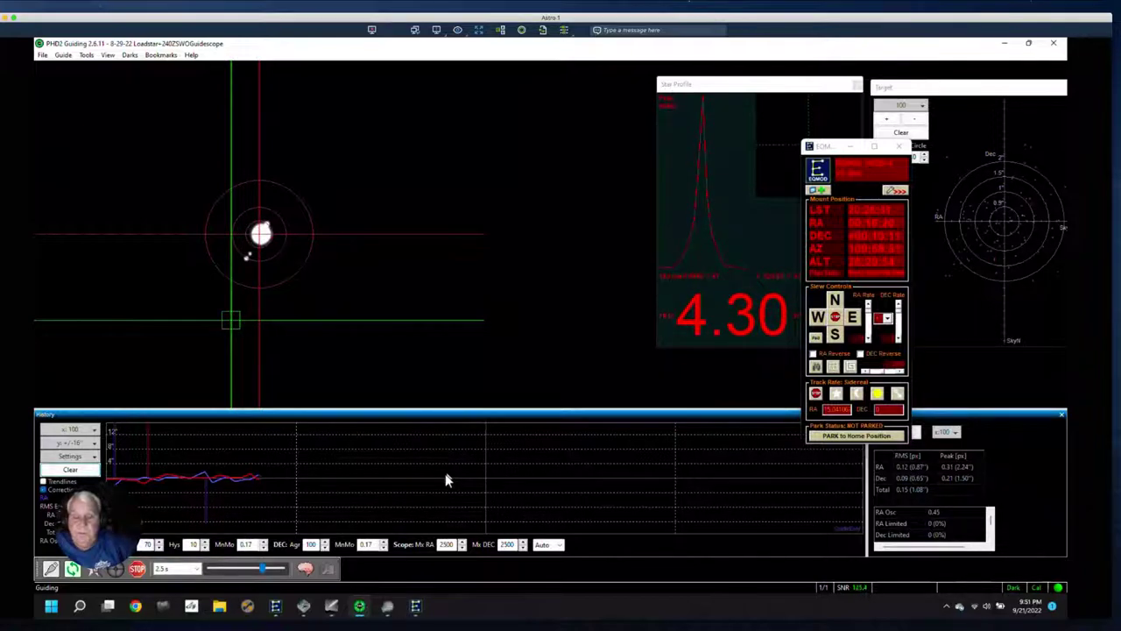
Step: Switch to Cartes du Ciel, examine the whole southern sky around Jupiter, and identify the stars Bet Aql and Eta Aql in Aquila
click(333, 606)
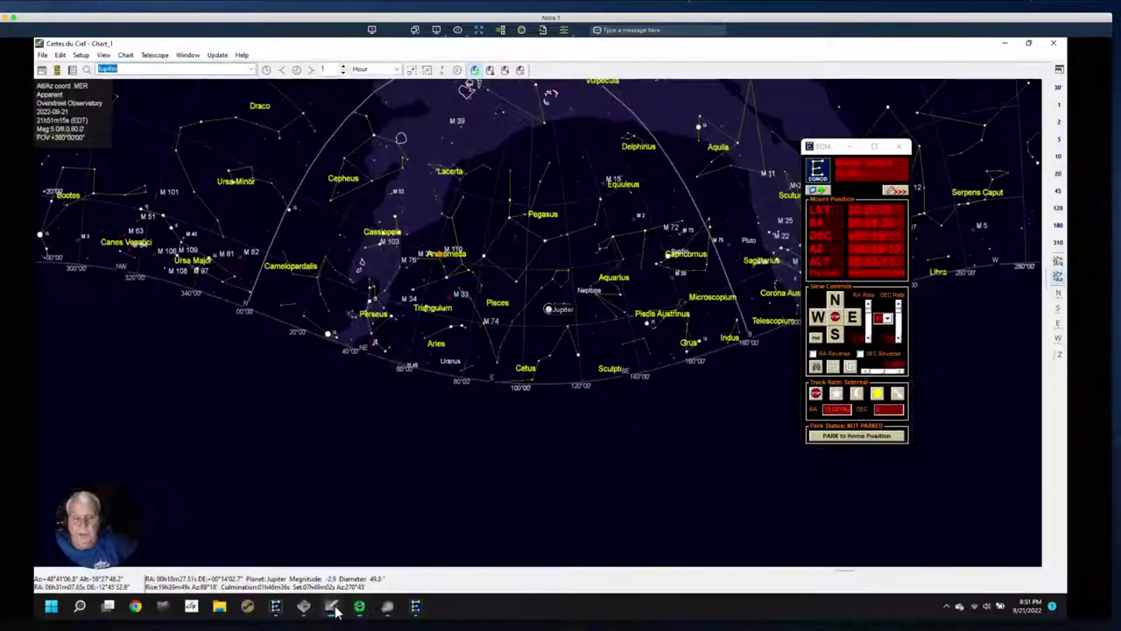
click(594, 376)
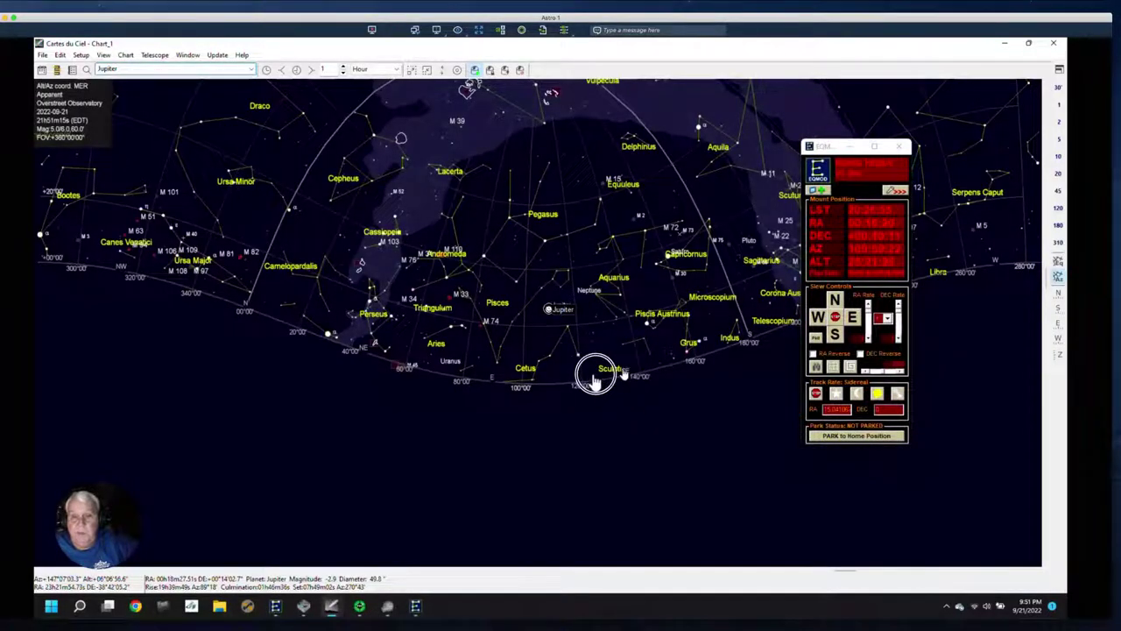
drag(594, 377, 243, 405)
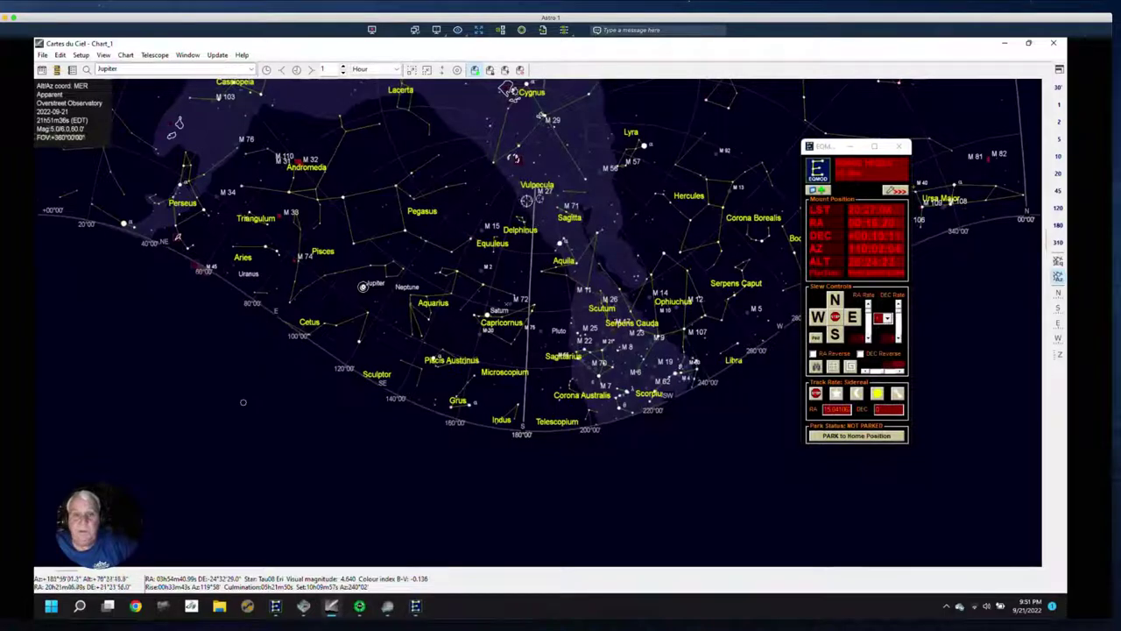
drag(501, 308, 513, 393)
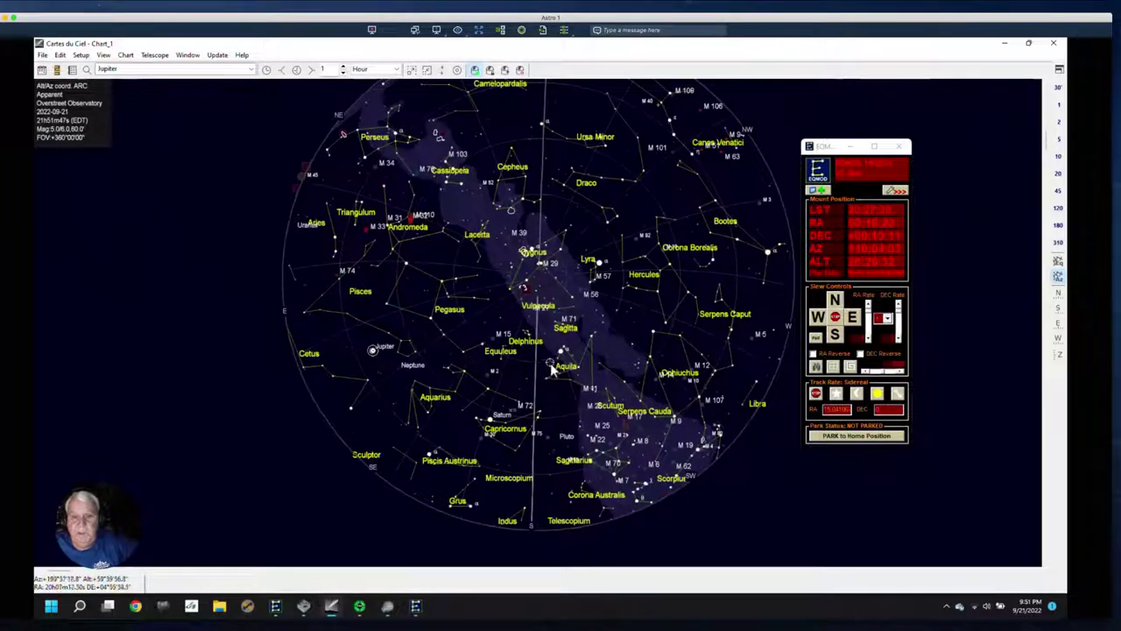
click(559, 360)
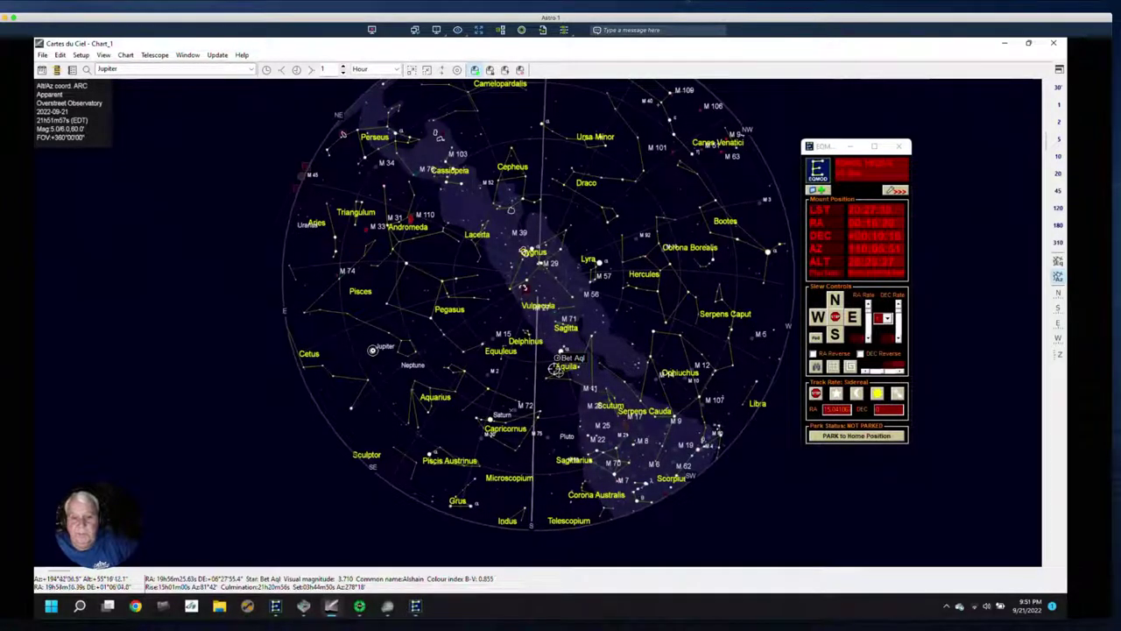
click(558, 372)
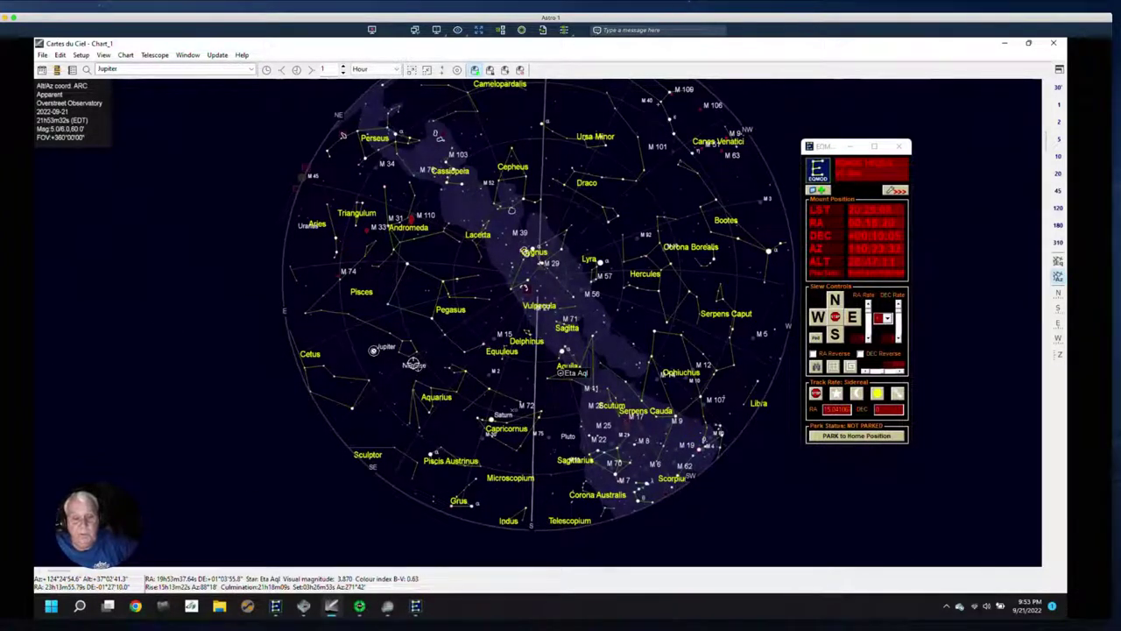
Step: Check the guiding history in PHD2 and return to SharpCap to monitor the Jupiter capture
click(361, 608)
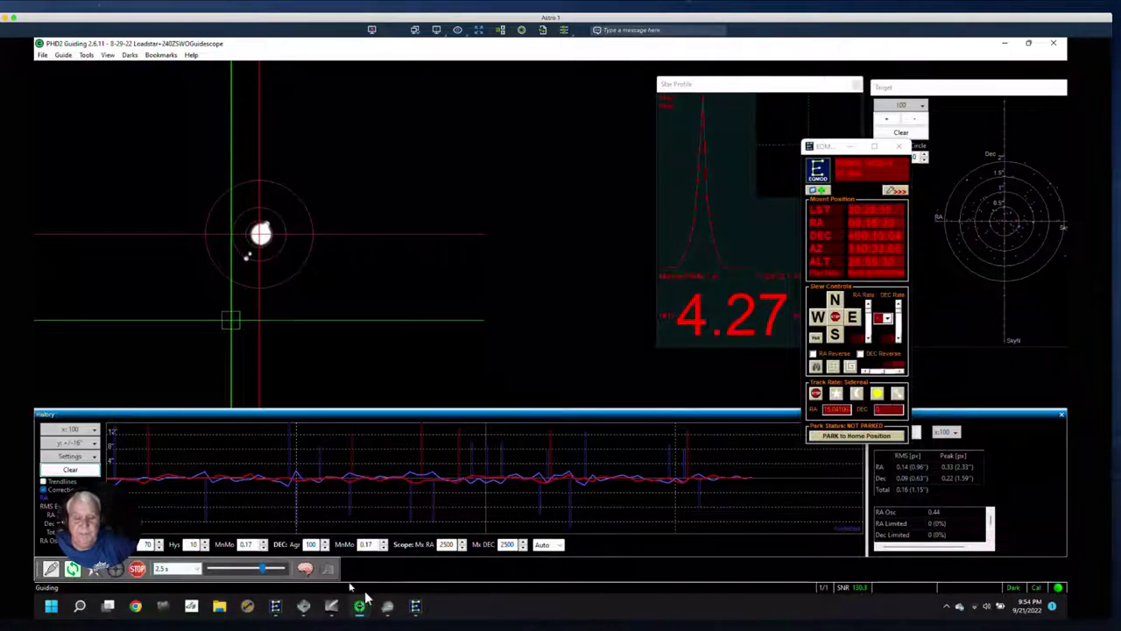
mouse_move(385, 608)
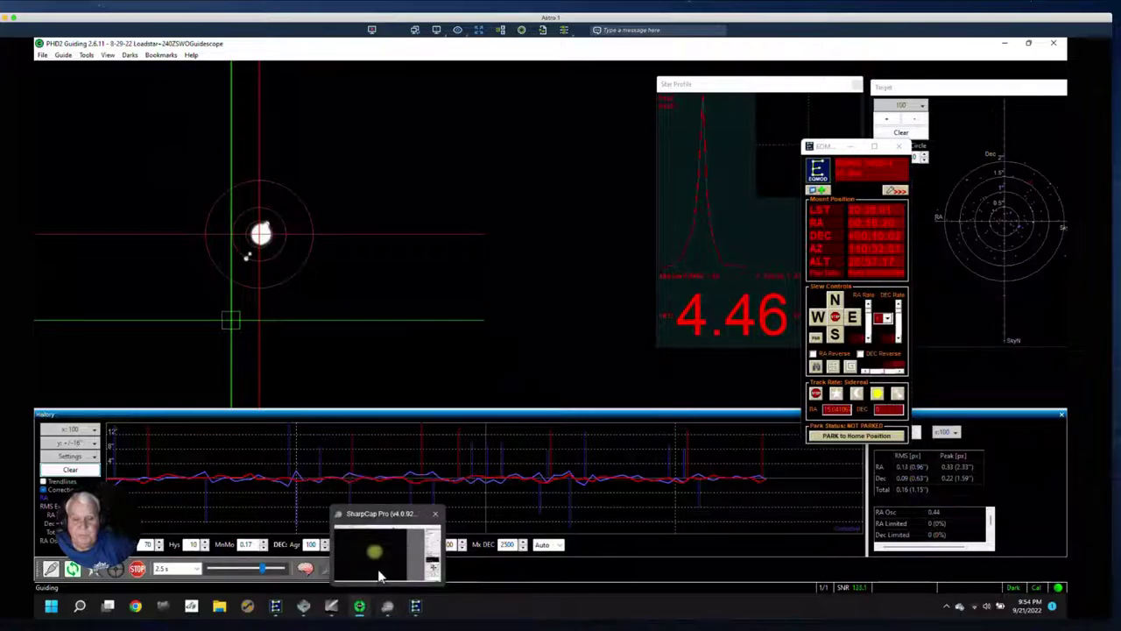
click(377, 569)
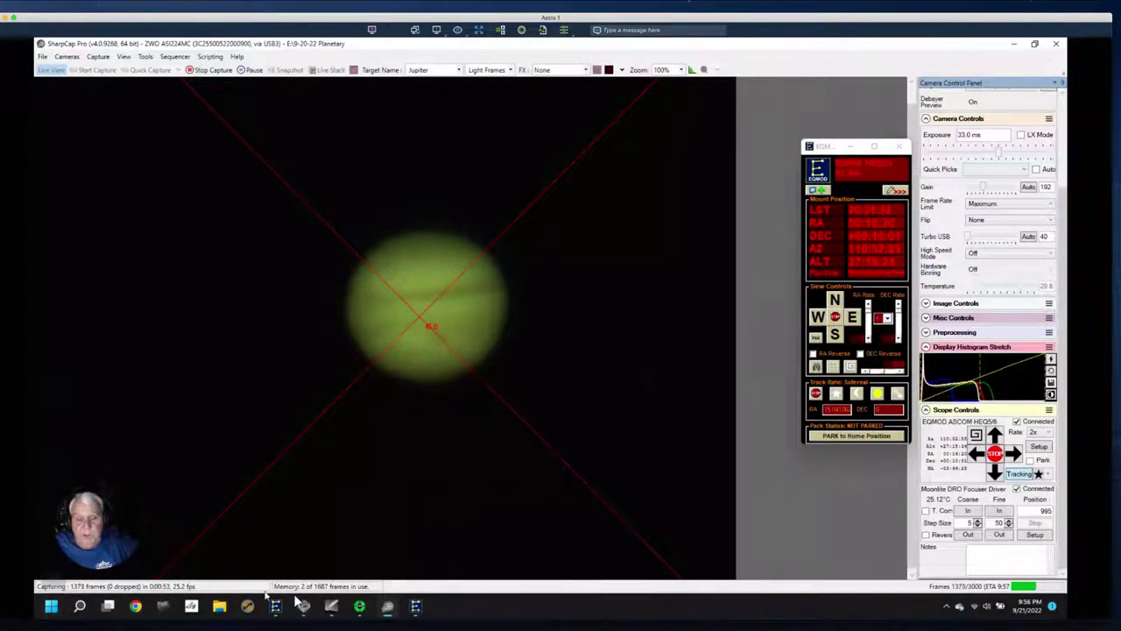
mouse_move(301, 610)
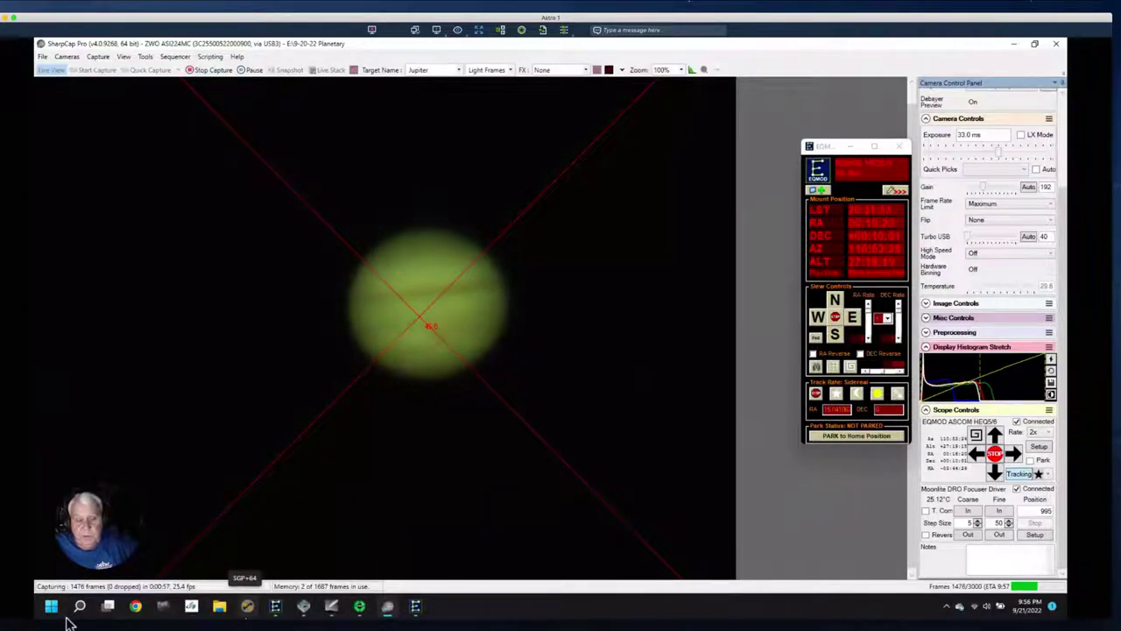
Step: Switch to WinJUPOS on the Astro 4 Workstation, set the celestial body to Jupiter and open its ephemerides
key(ctrl+Right)
key(ctrl+Right)
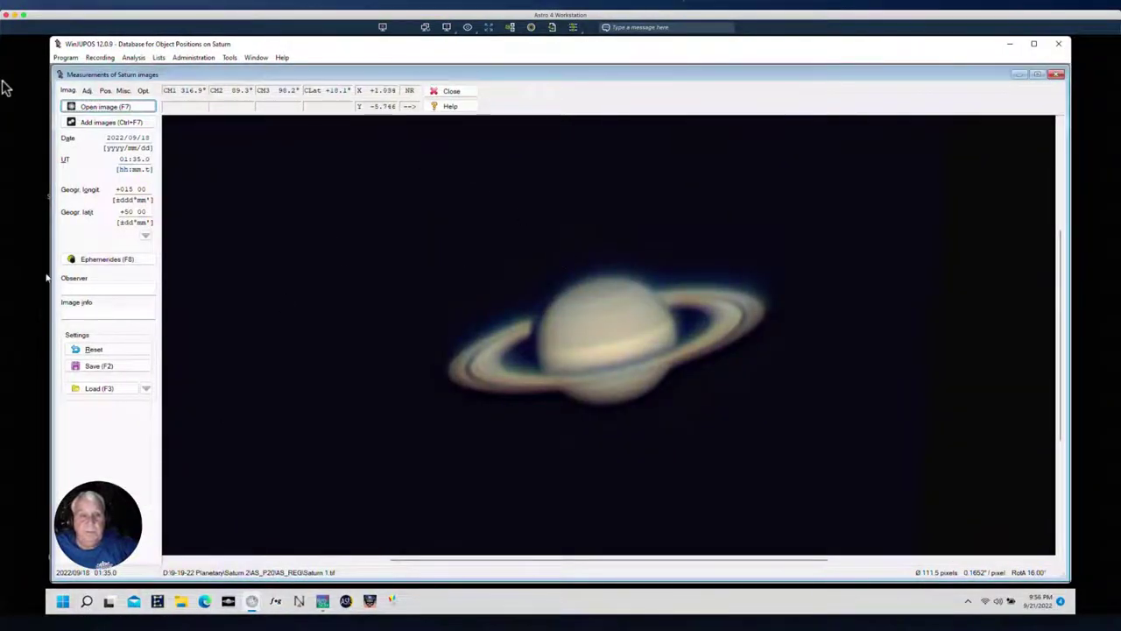
click(67, 58)
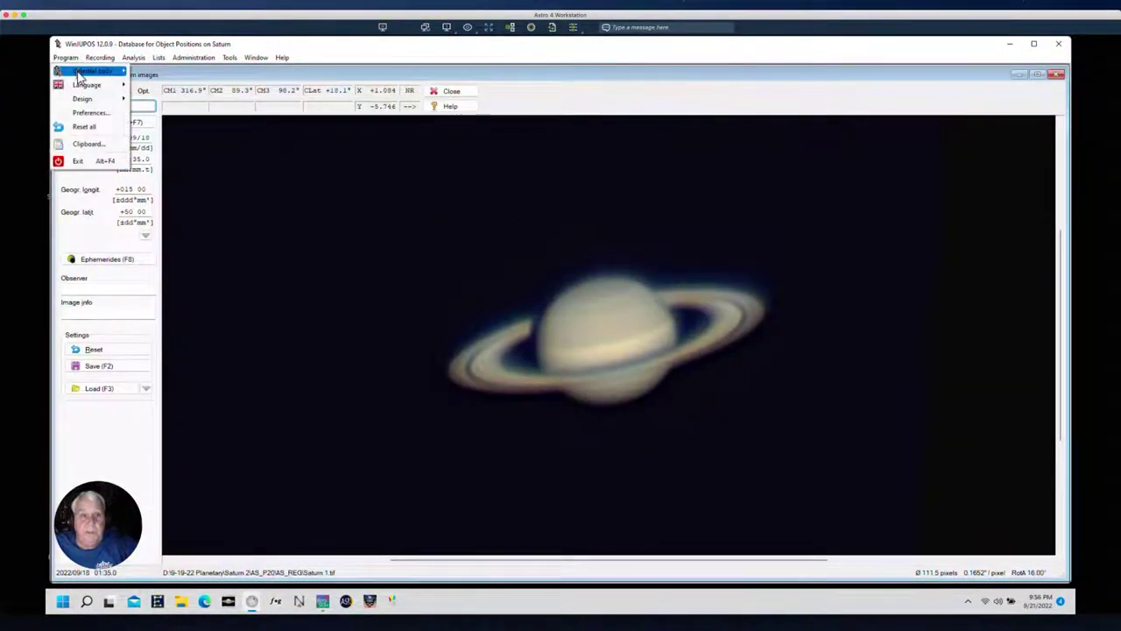
mouse_move(78, 70)
click(145, 140)
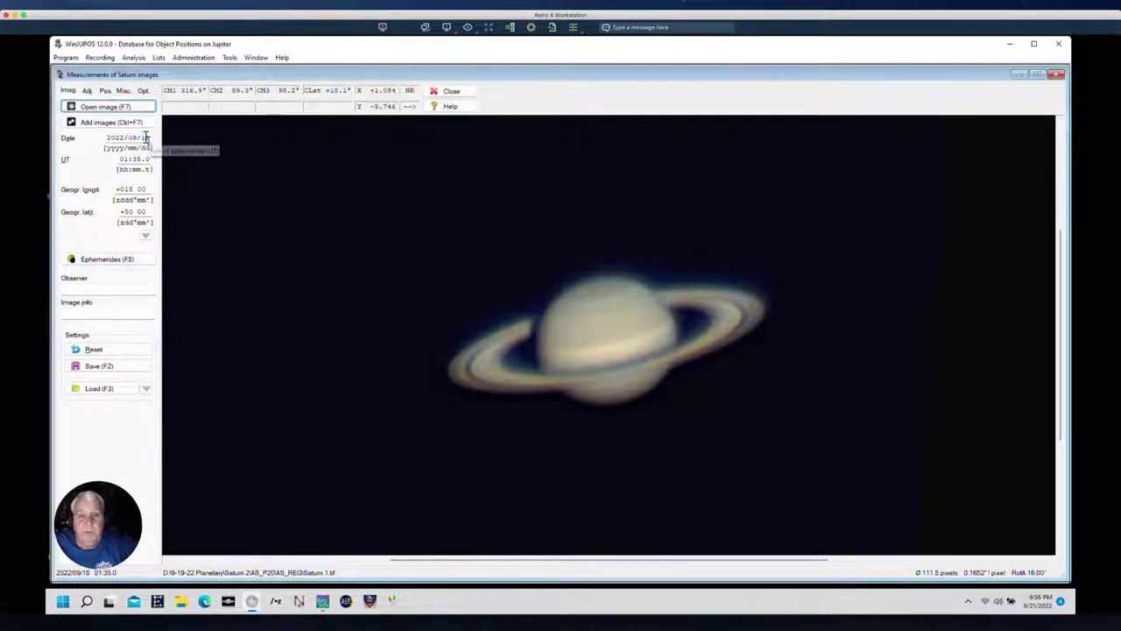
click(230, 58)
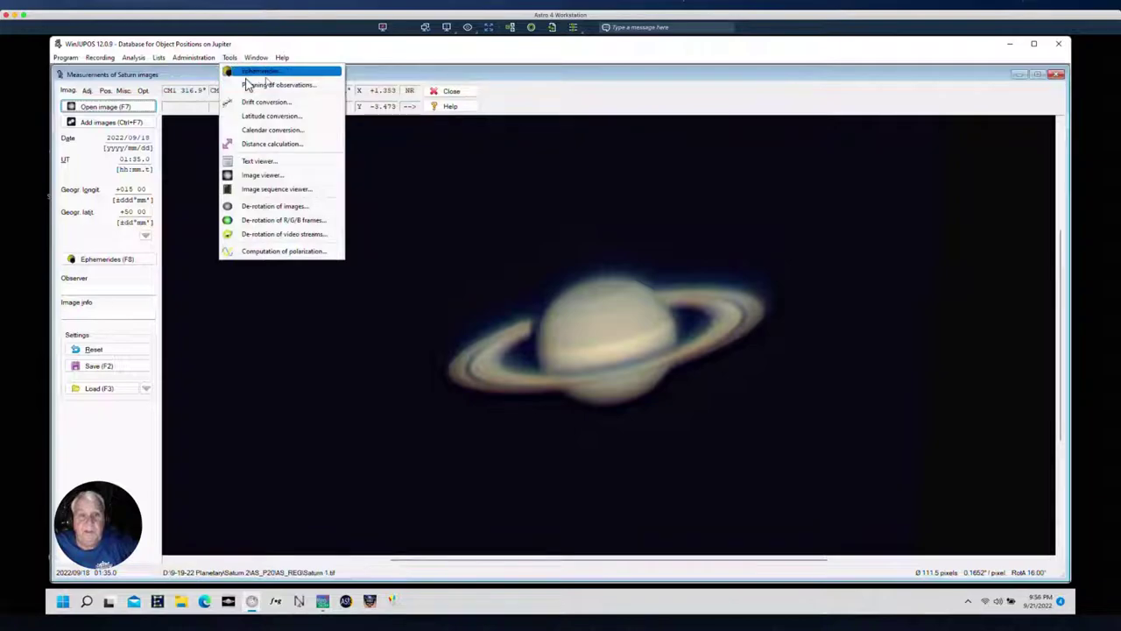
click(266, 77)
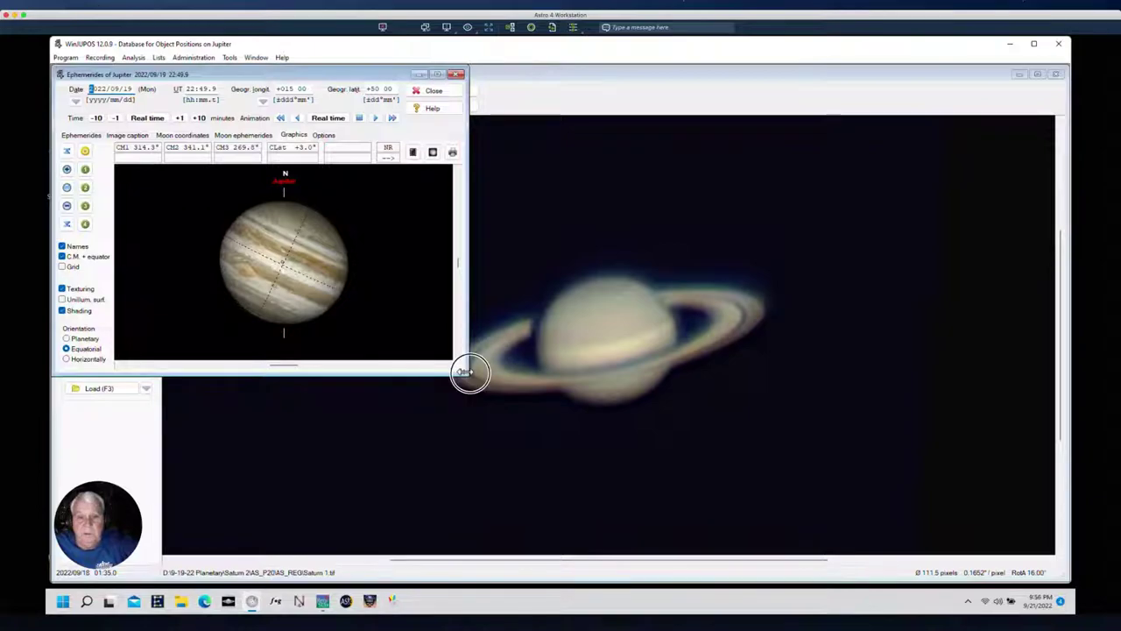
Step: Set Jupiter's ephemerides to real time, enlarge the graphic to examine the planet's current face, and close the ephemerides window
drag(468, 377, 927, 375)
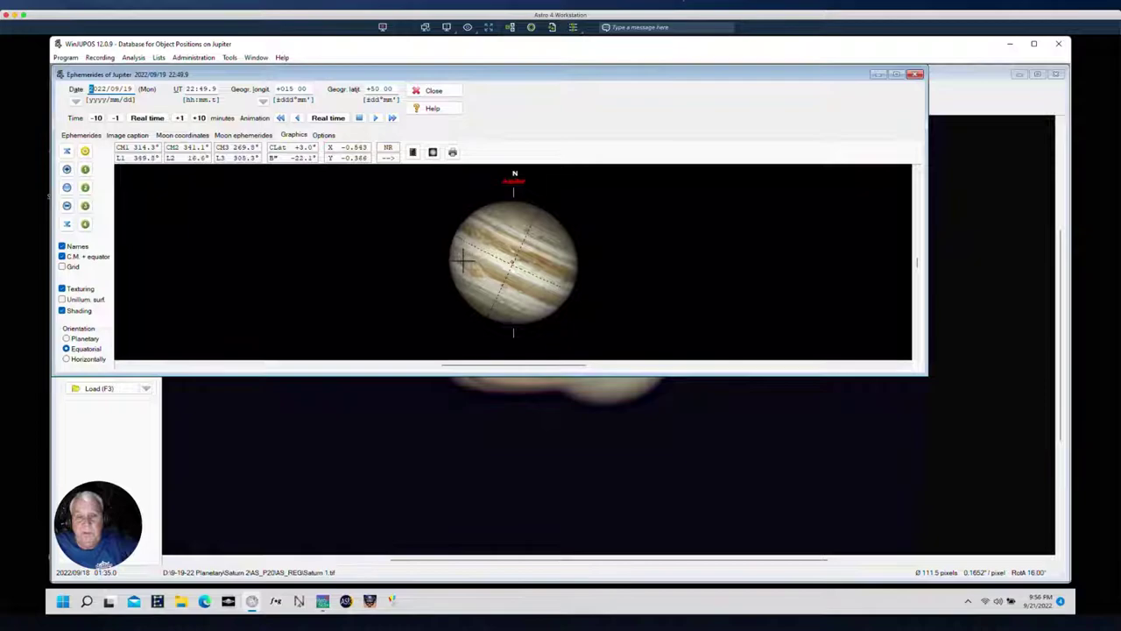
click(144, 118)
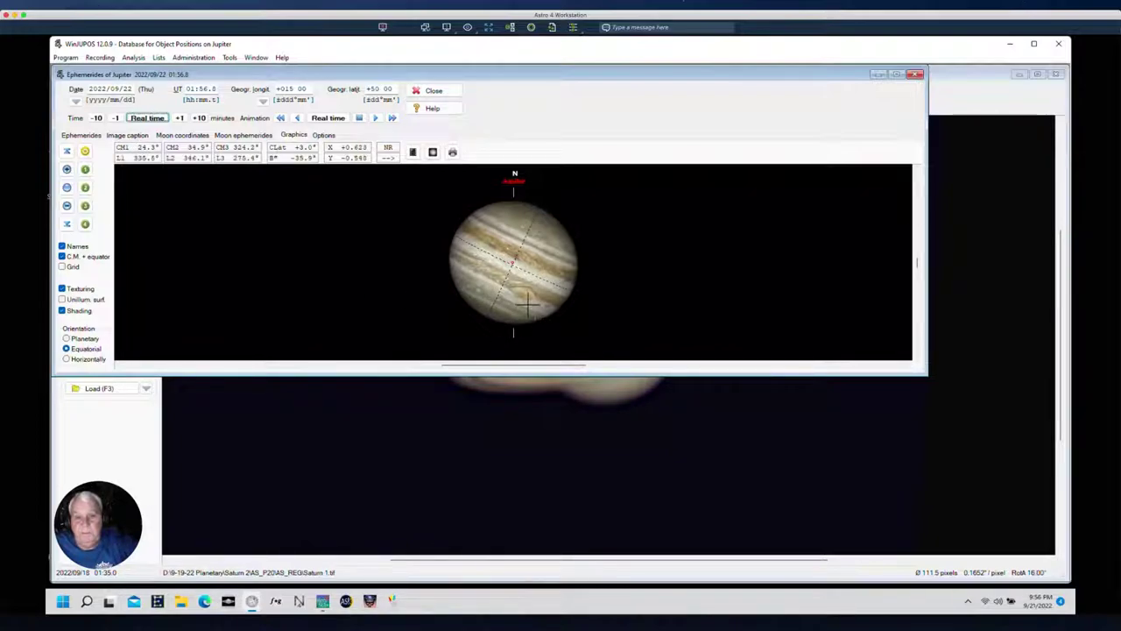
click(144, 119)
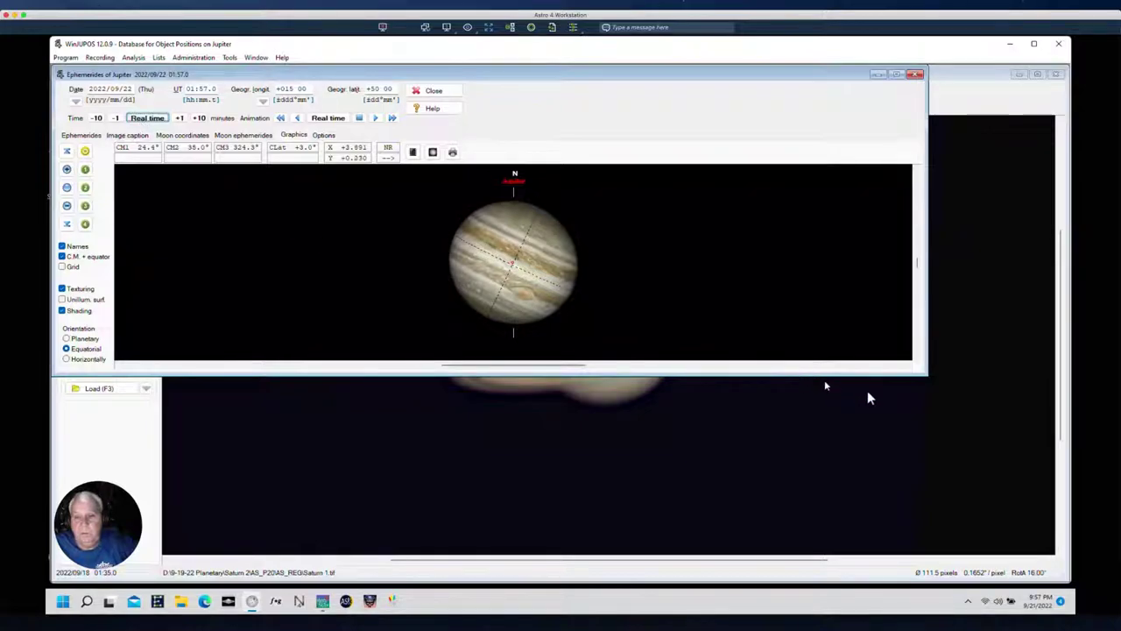
drag(917, 371, 967, 558)
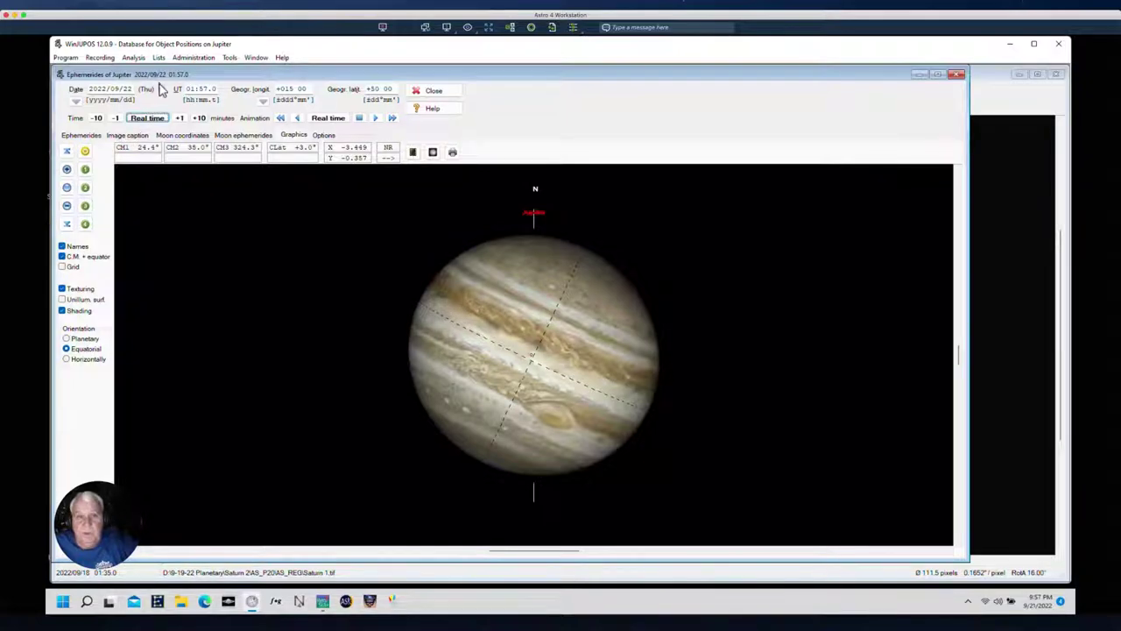
click(958, 74)
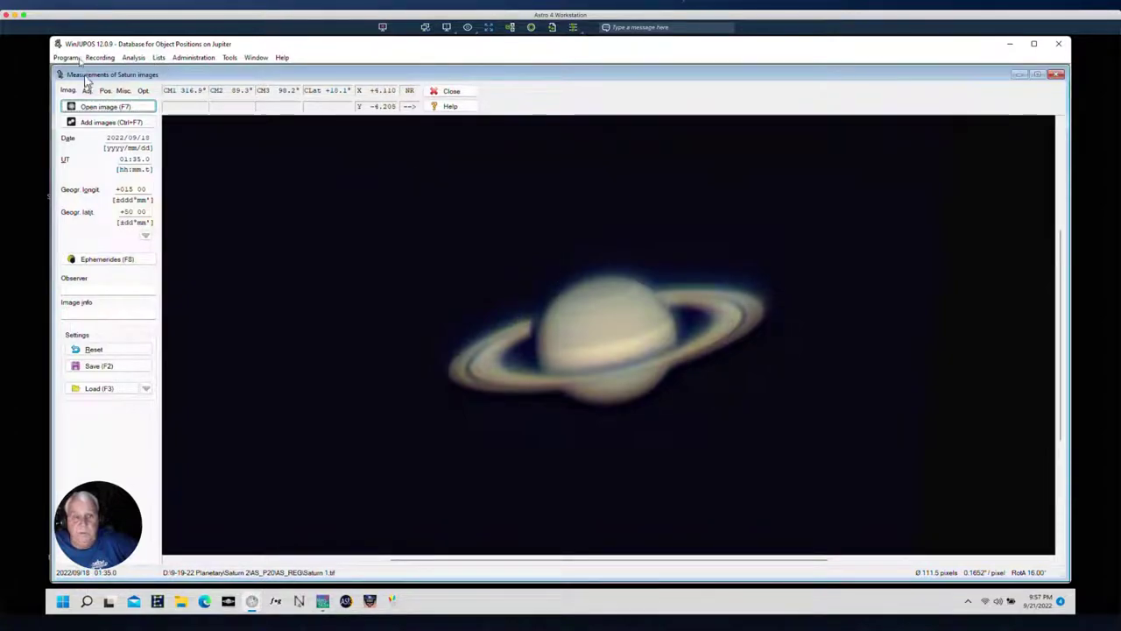
Step: Load the image Saturn 2.tif from the AS_REG folder for measurement
click(102, 107)
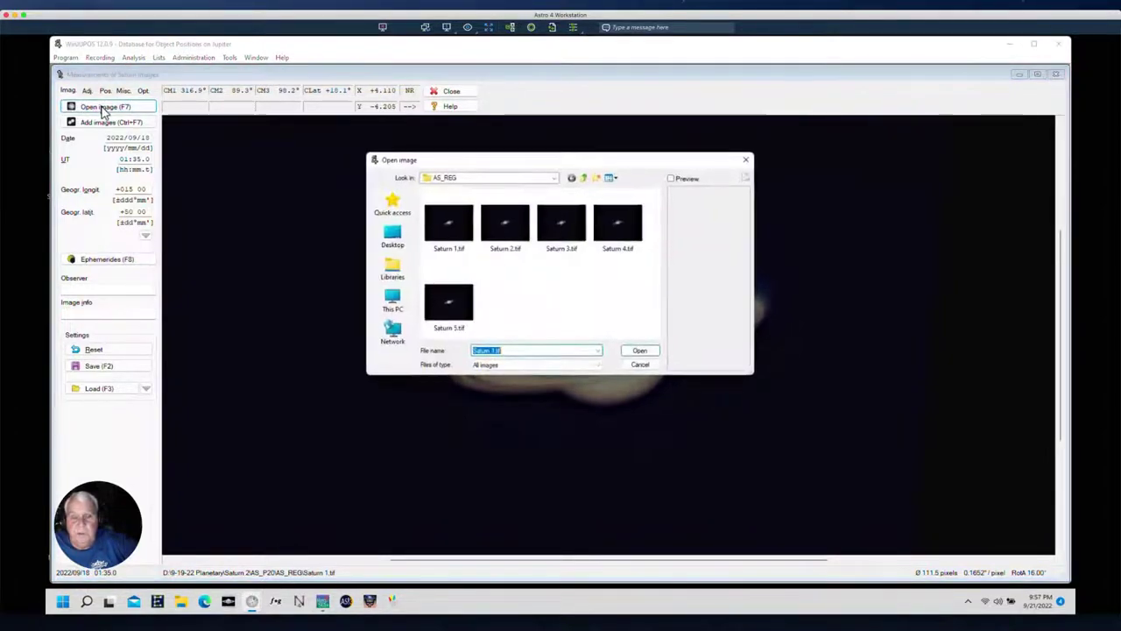
click(506, 230)
click(639, 351)
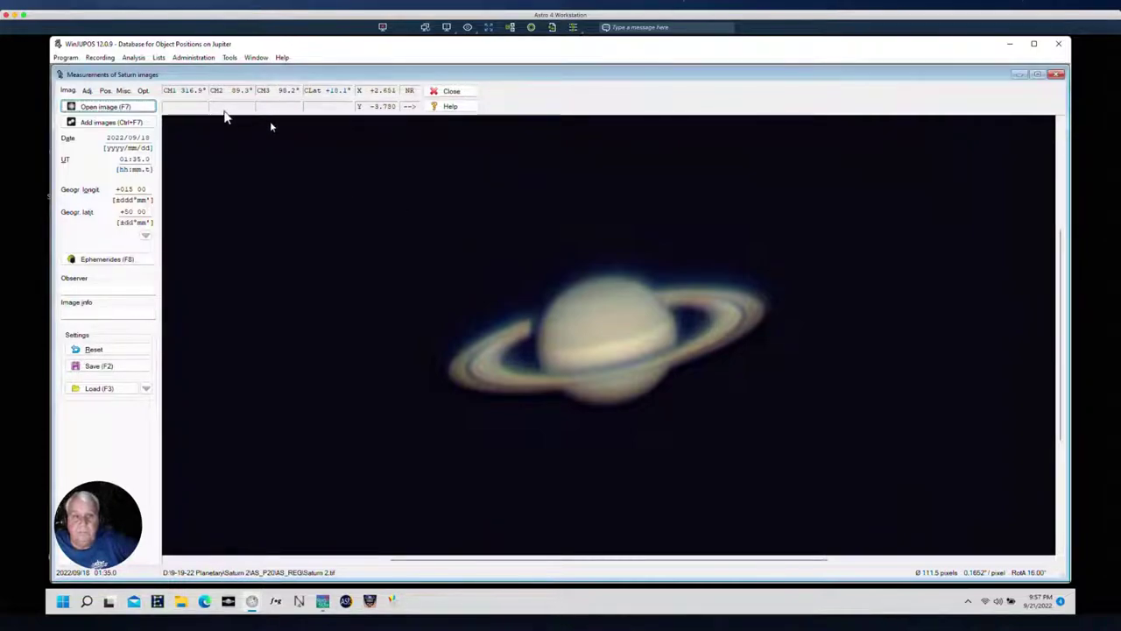
click(227, 58)
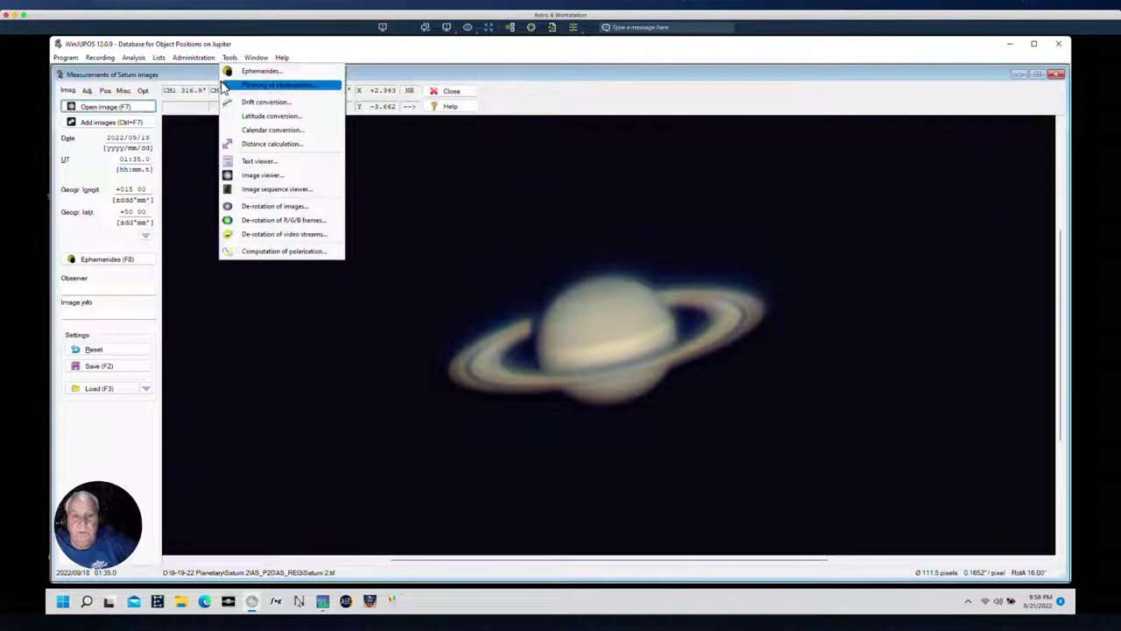
click(553, 245)
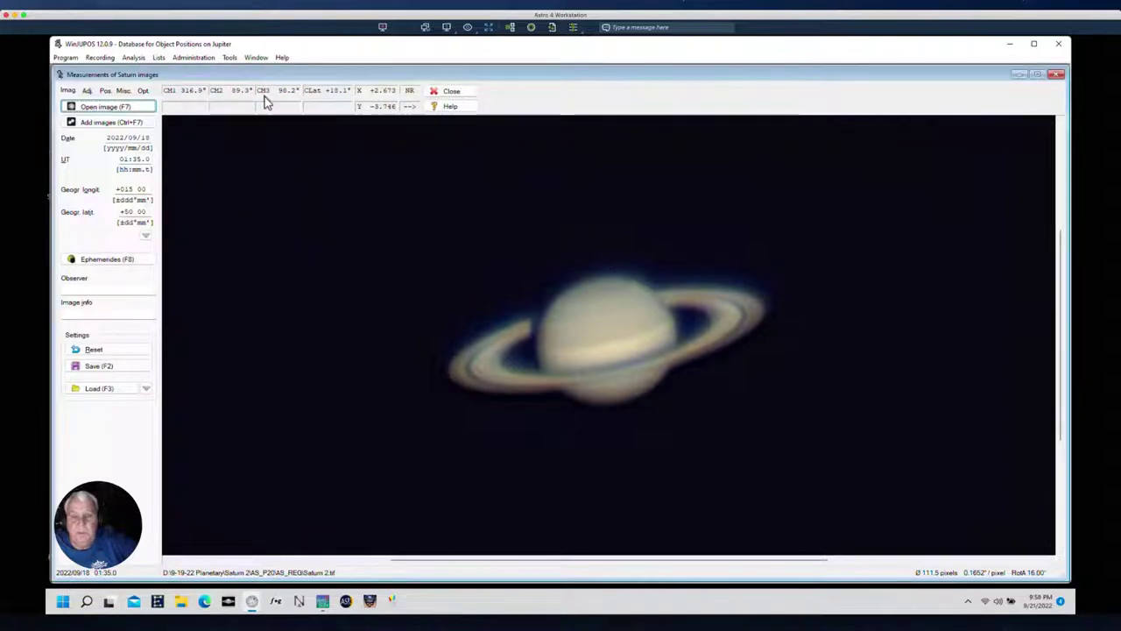
Step: Place the outline frame over Saturn and adjust its size to about 111.5 pixels to match the disc
click(87, 91)
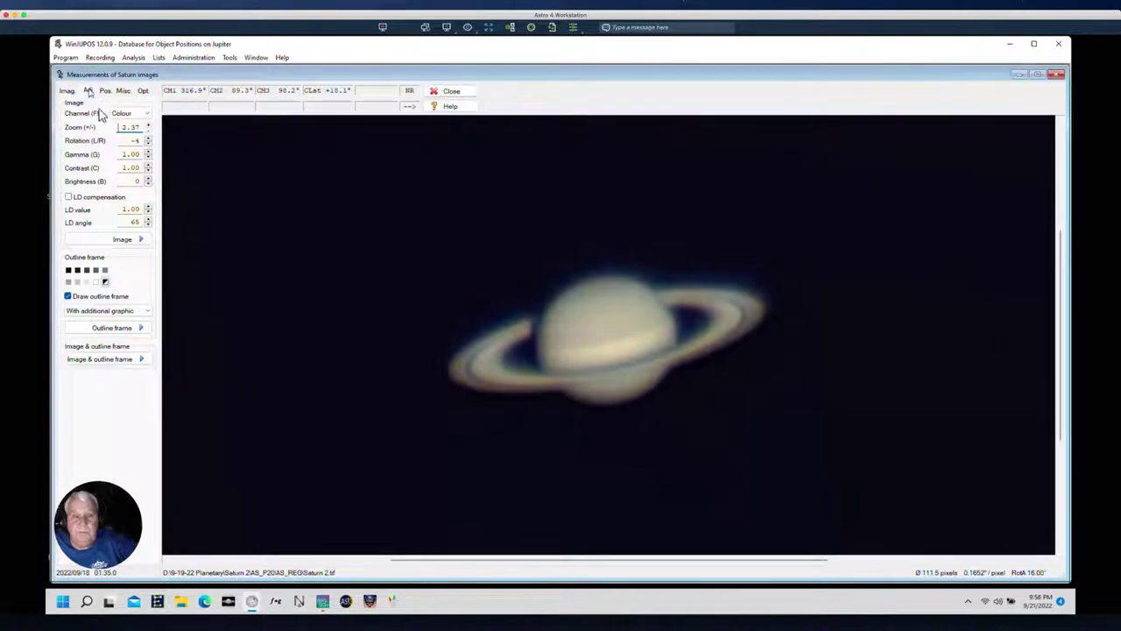
click(112, 330)
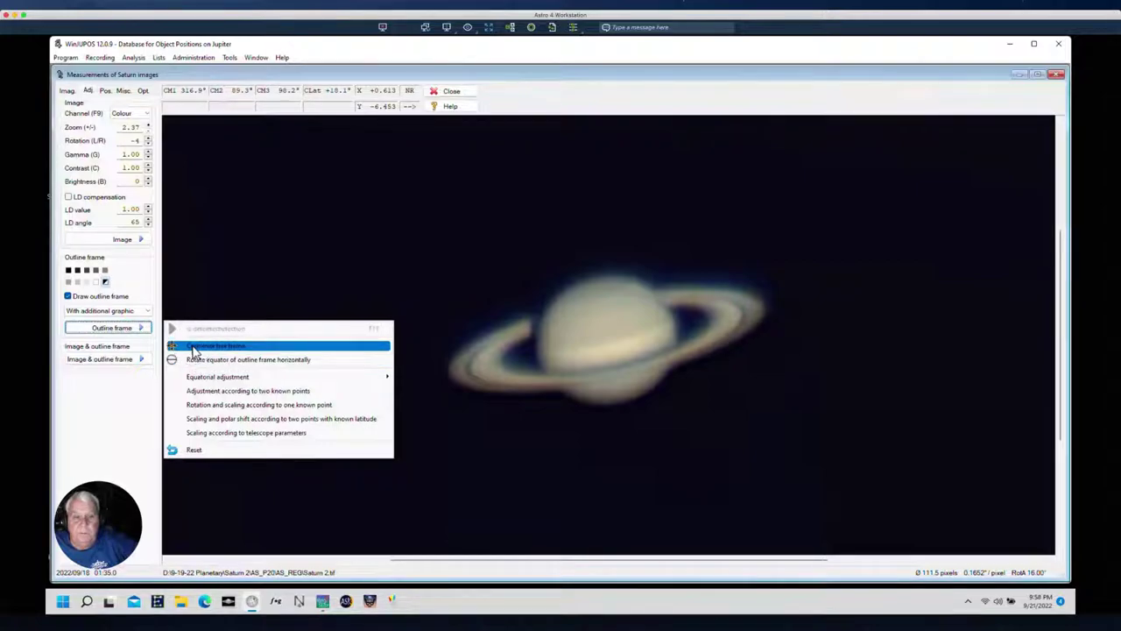
click(193, 348)
click(532, 341)
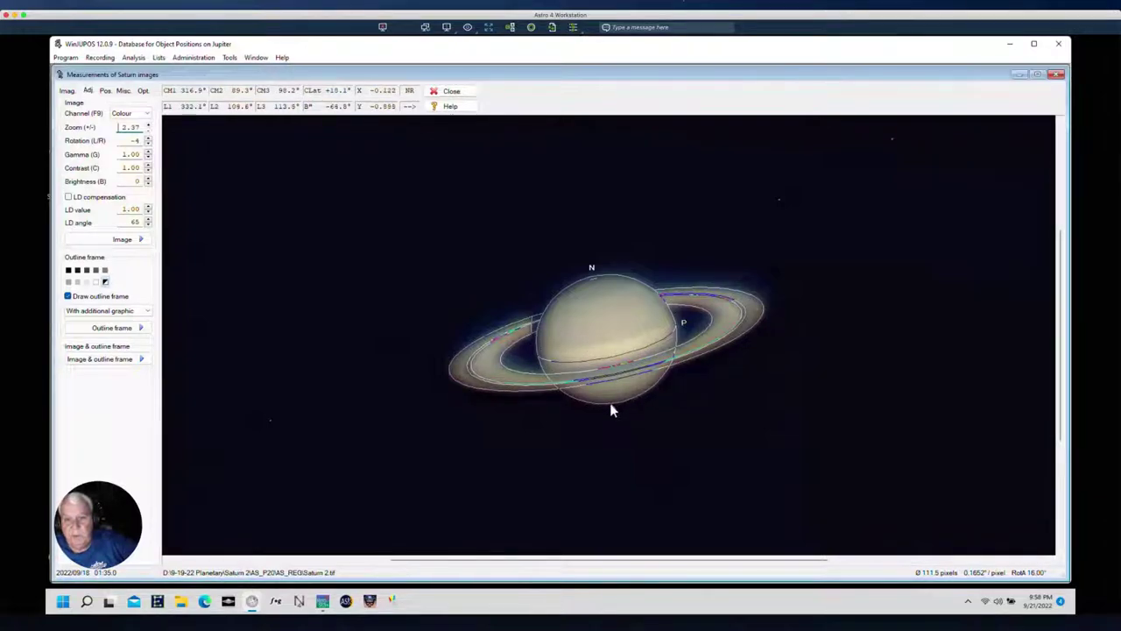
key(Page_Down)
key(Page_Down)
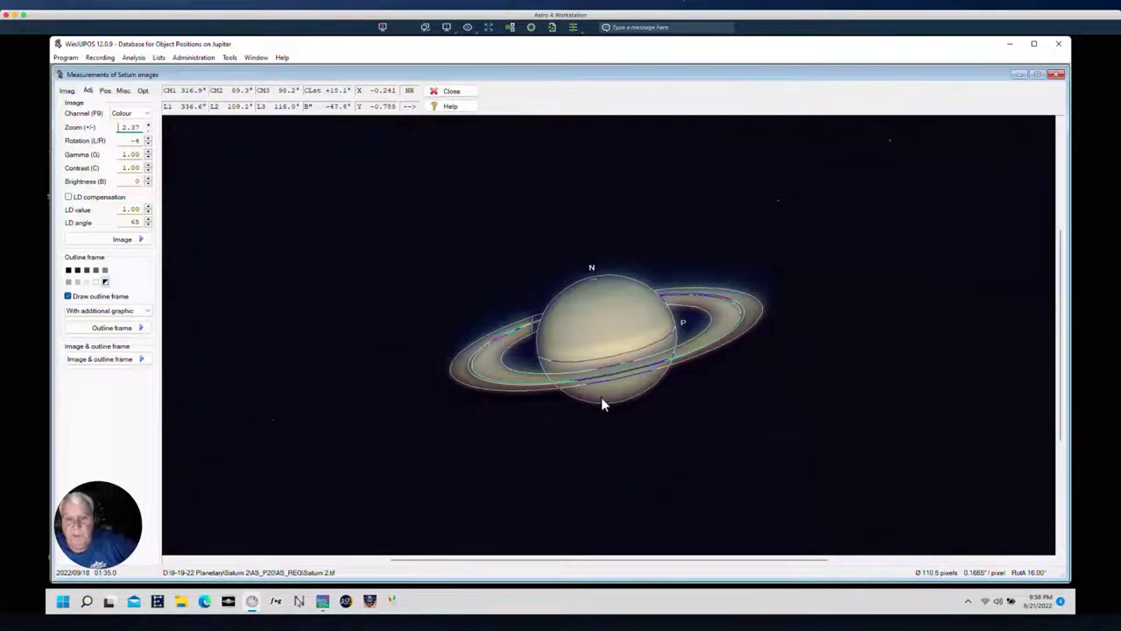
key(Page_Up)
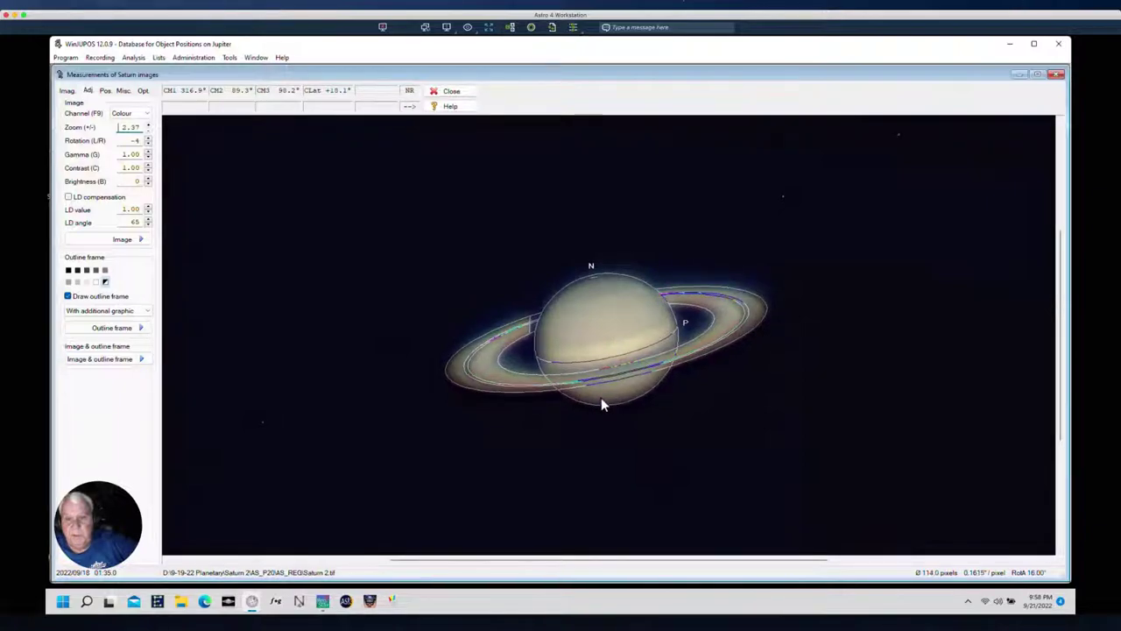
key(Page_Up)
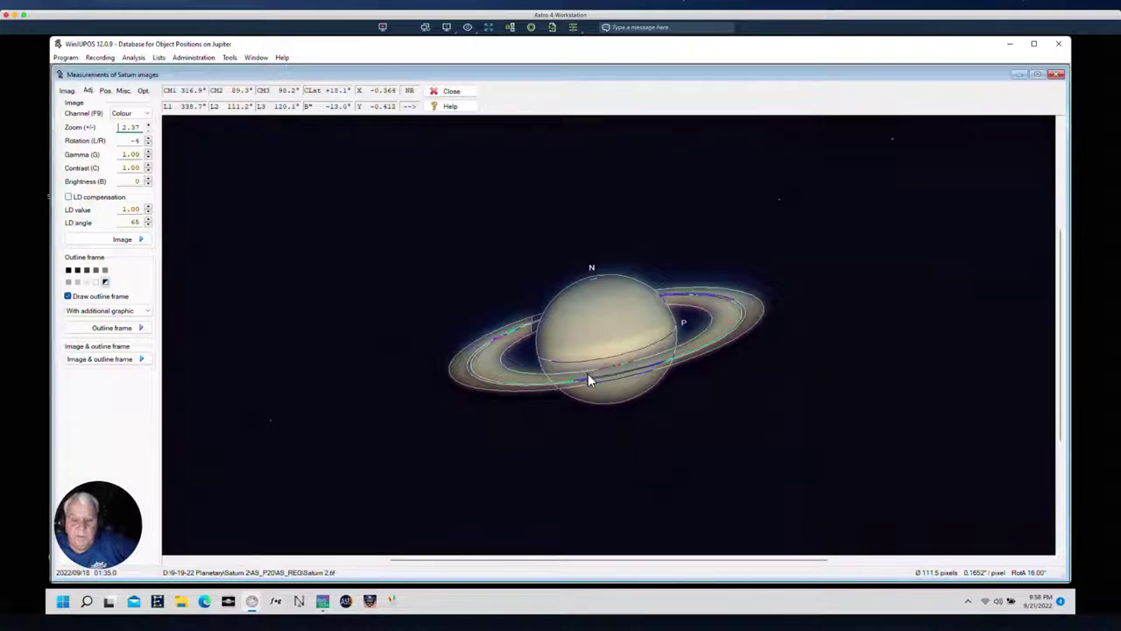
Step: Rotate the outline frame back and forth until it follows Saturn's rings, at a rotation angle of about 16.96°
key(n)
key(n)
key(n)
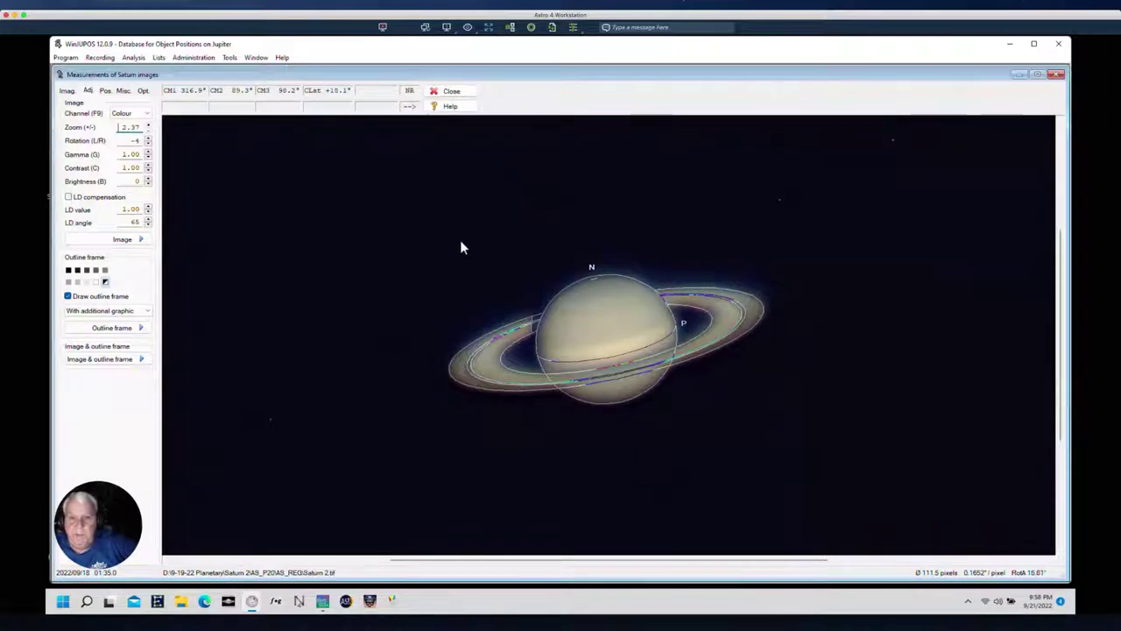
key(n)
key(n)
key(n)
key(n)
key(n)
key(n)
key(n)
key(n)
key(n)
key(n)
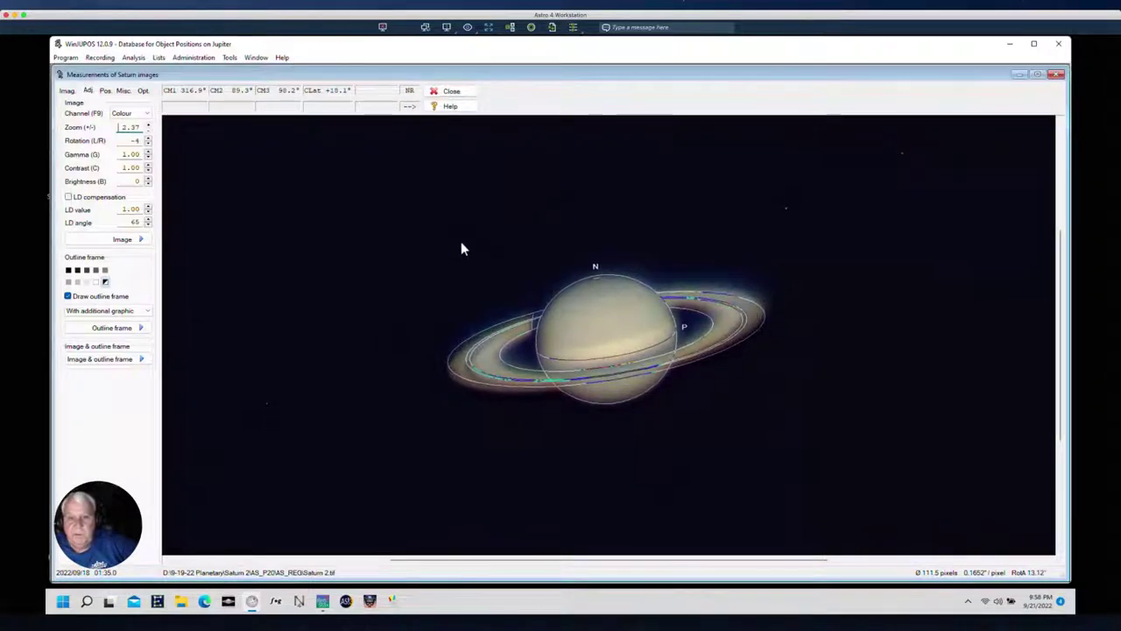
key(n)
key(n)
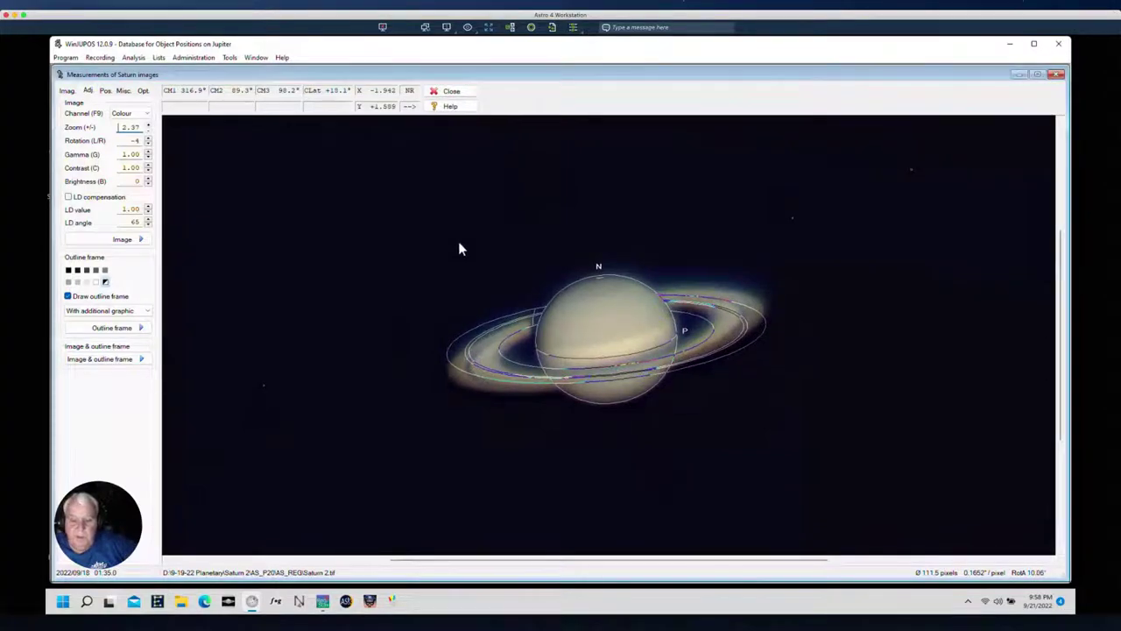
key(p)
key(p)
key(p)
key(p)
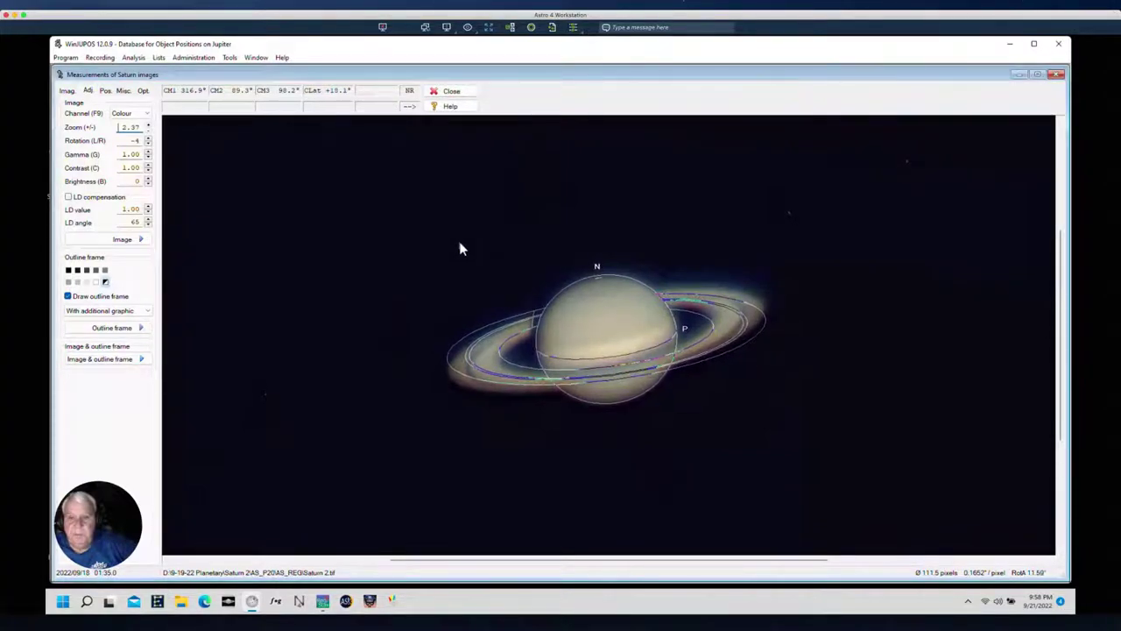
key(p)
key(p)
key(p)
key(p)
key(p)
key(p)
key(p)
key(p)
key(p)
key(p)
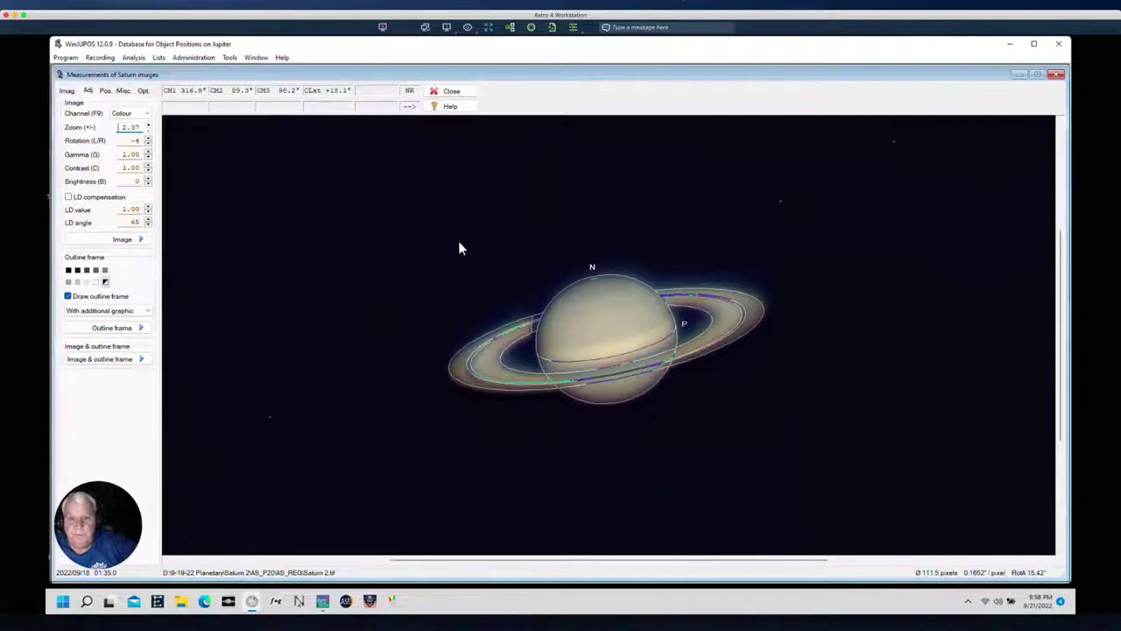
key(p)
key(p)
key(p)
key(p)
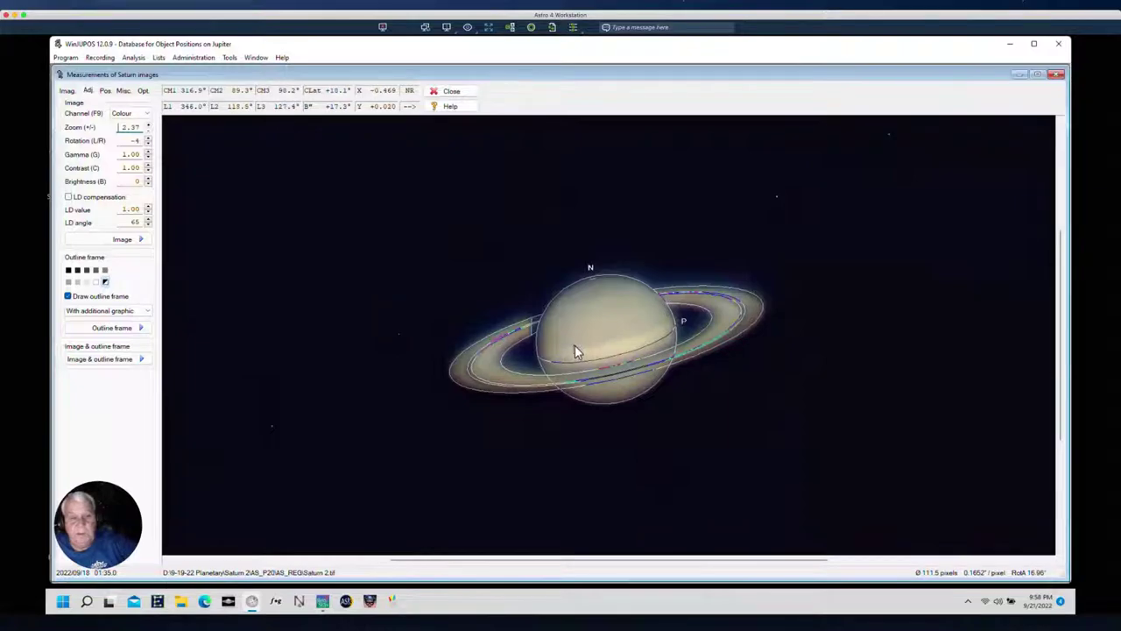
click(68, 91)
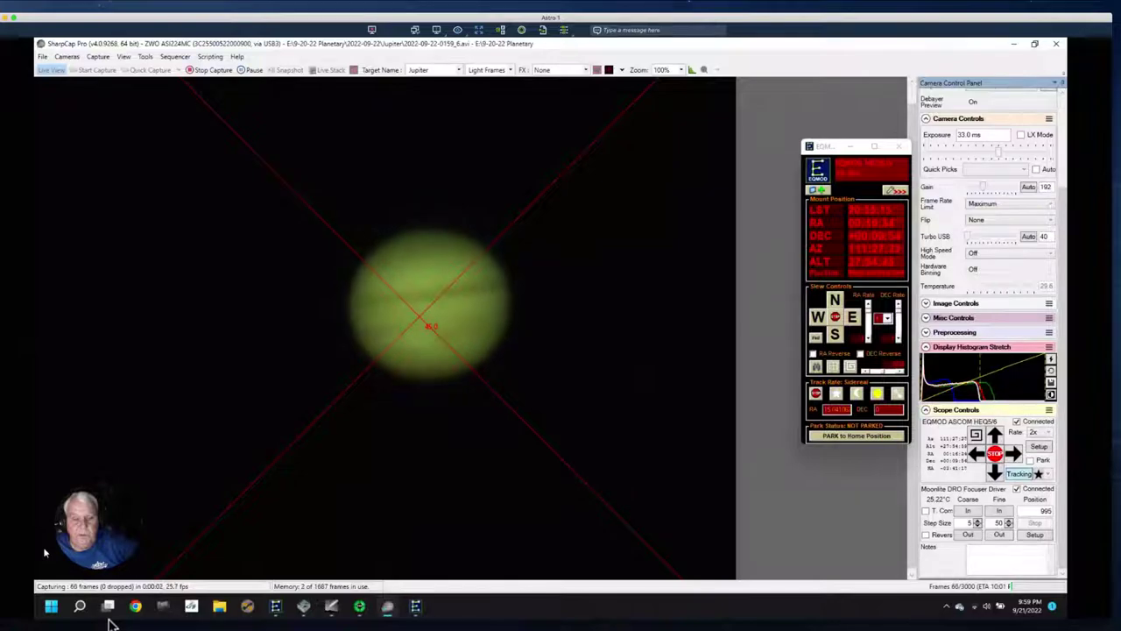
Step: Switch to Sequence Generator Pro on Astro 2 Vixen and check the latest Cave Nebula frame and the sequence progress
click(69, 620)
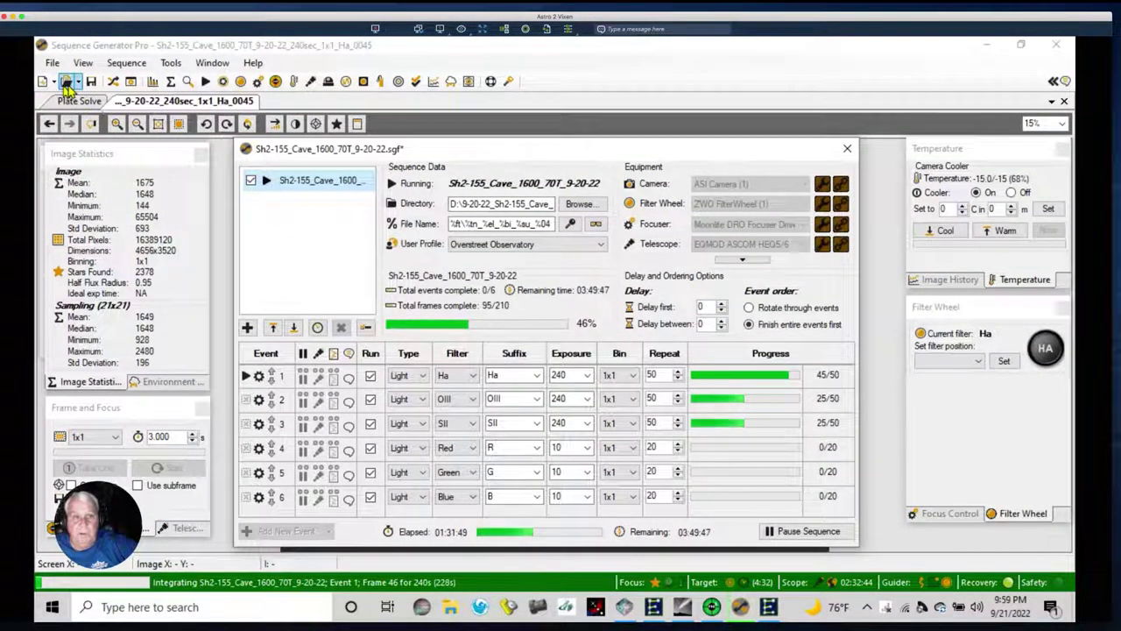
click(113, 82)
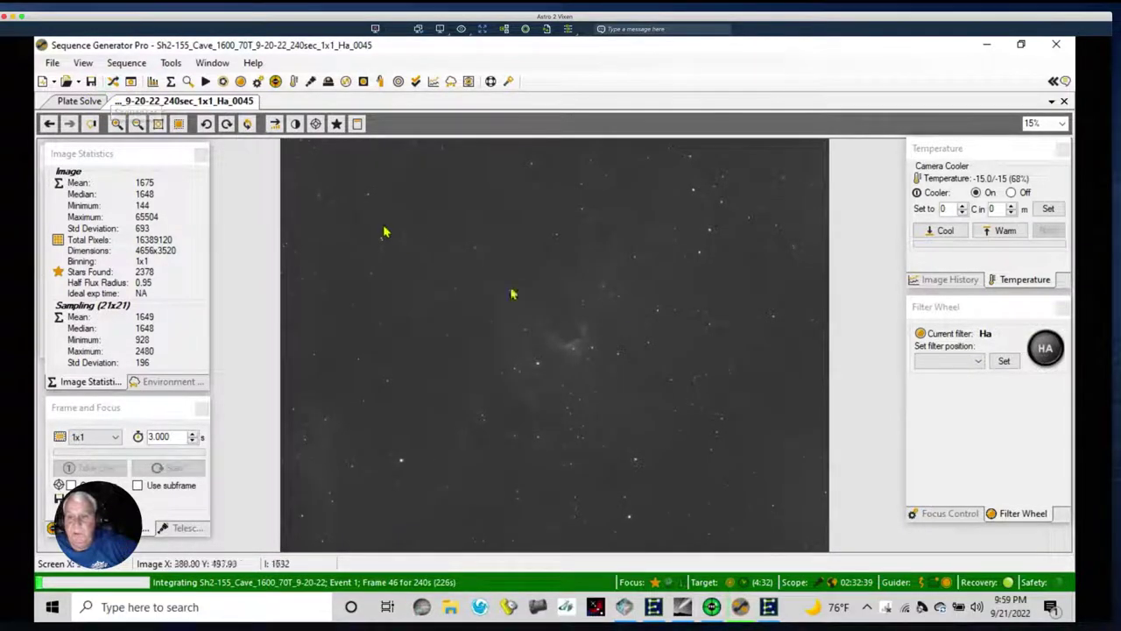
click(113, 82)
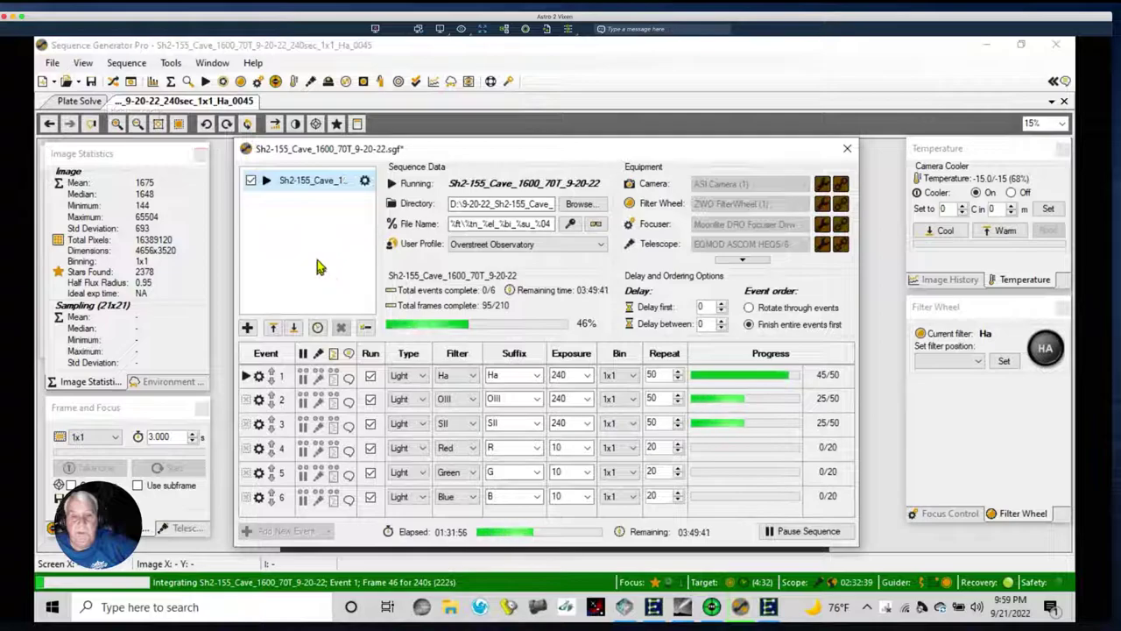
Step: Examine the altitude curve in the planning tools for target Sh2-155_Cave_1600_70T_9-20-22, then close the target settings
click(365, 181)
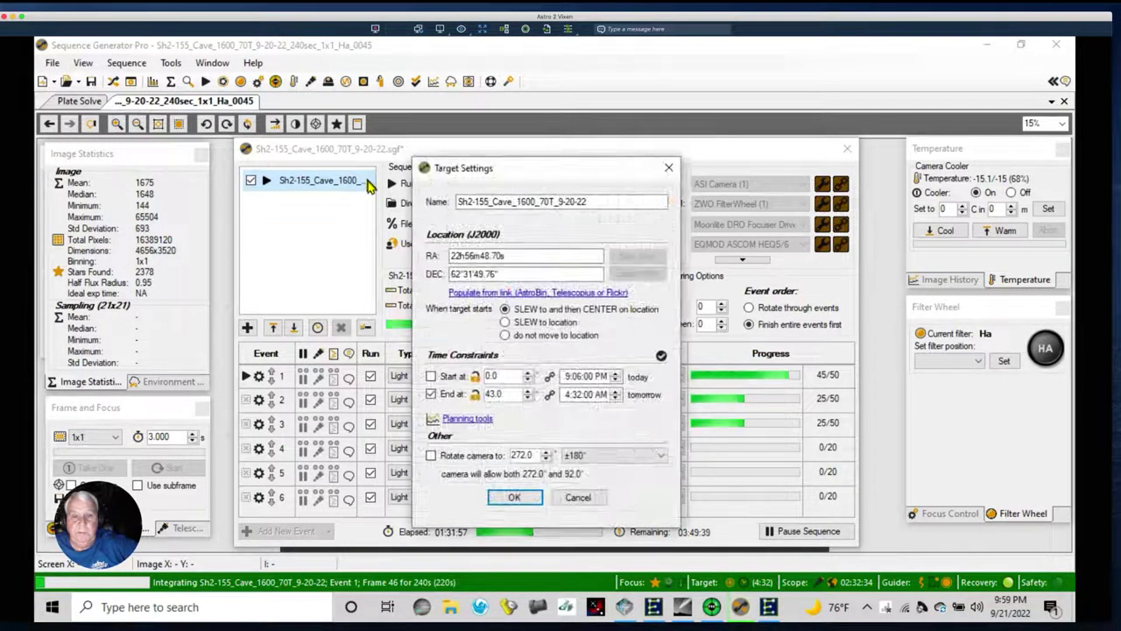
click(466, 418)
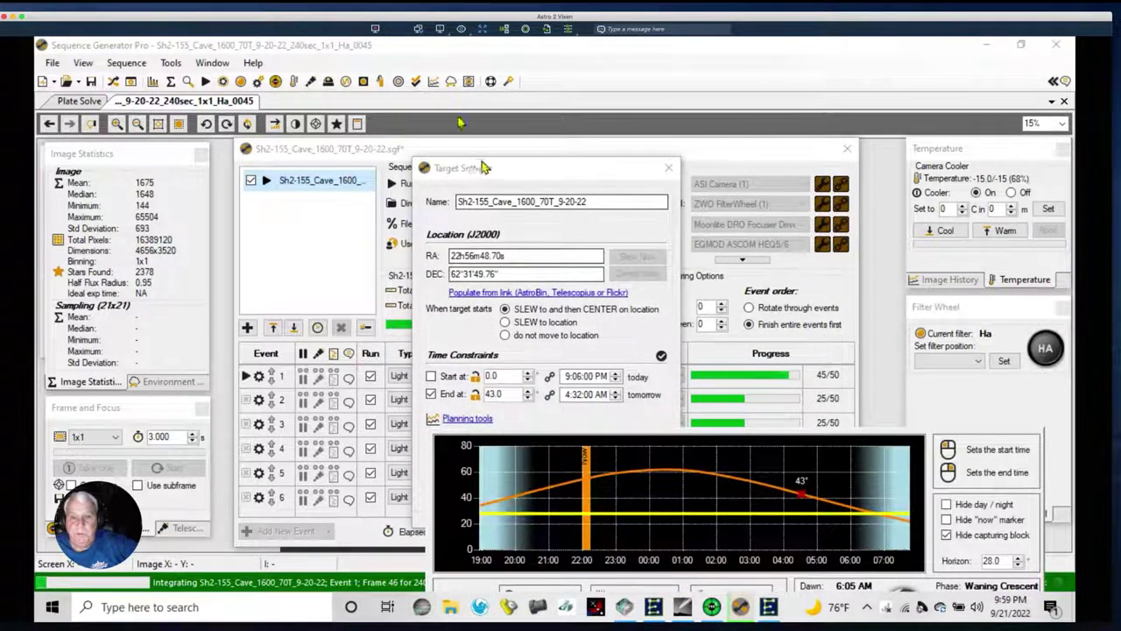
drag(512, 170, 312, 51)
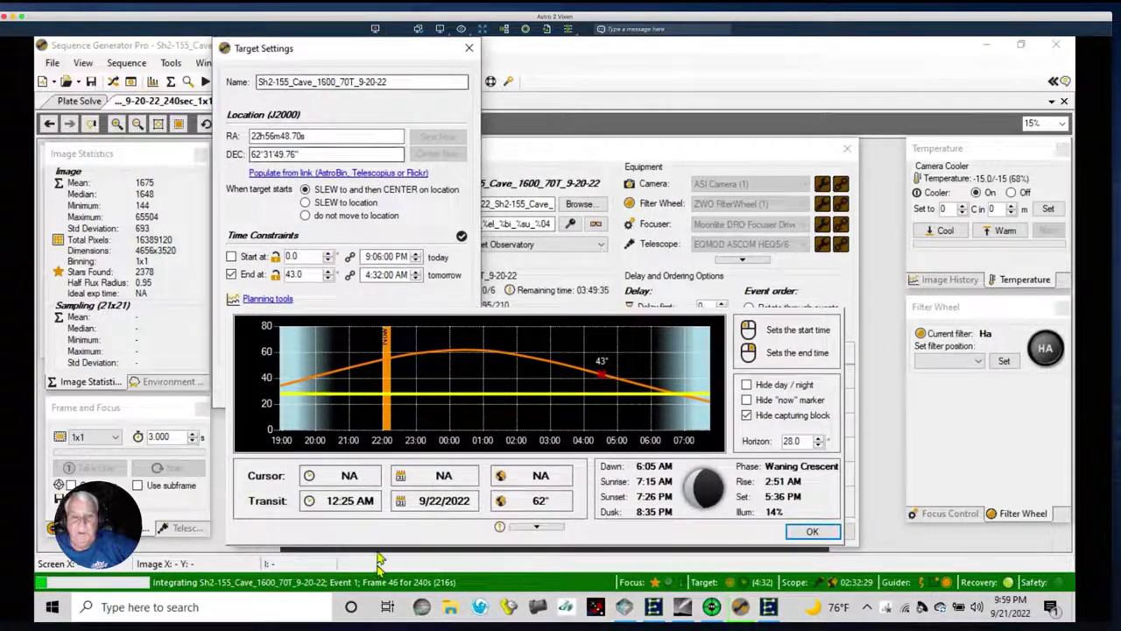
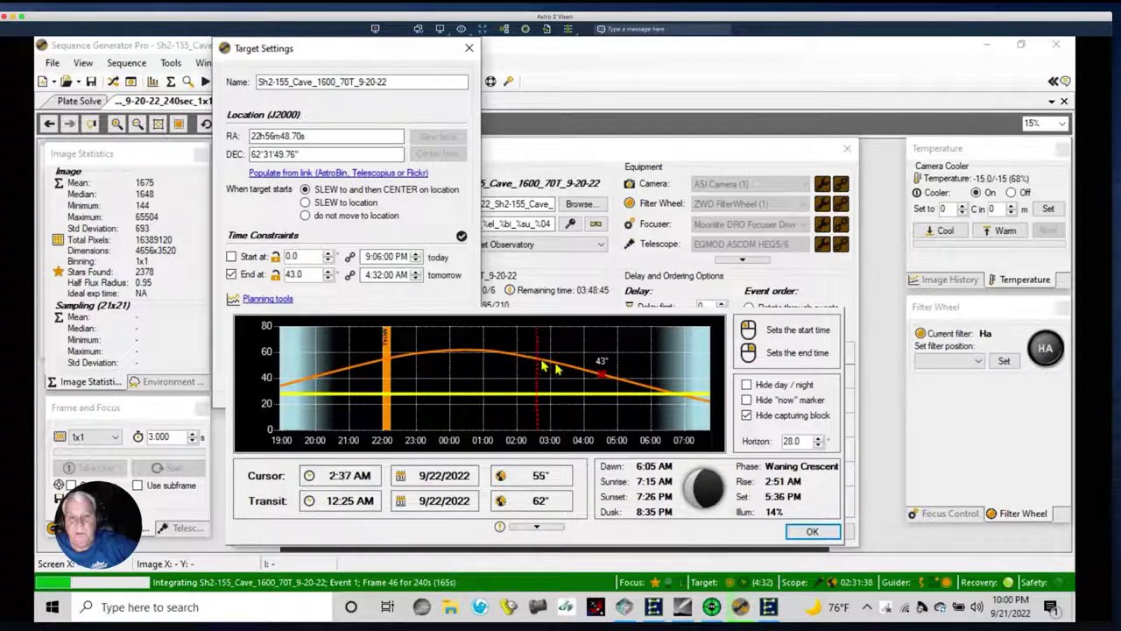
click(813, 532)
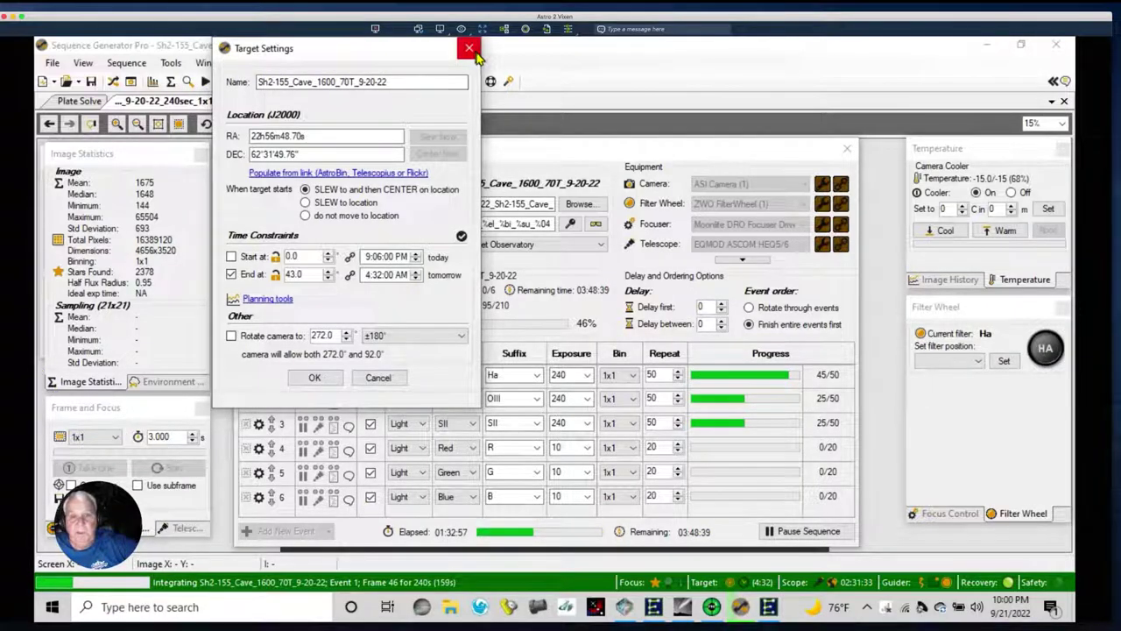
click(315, 378)
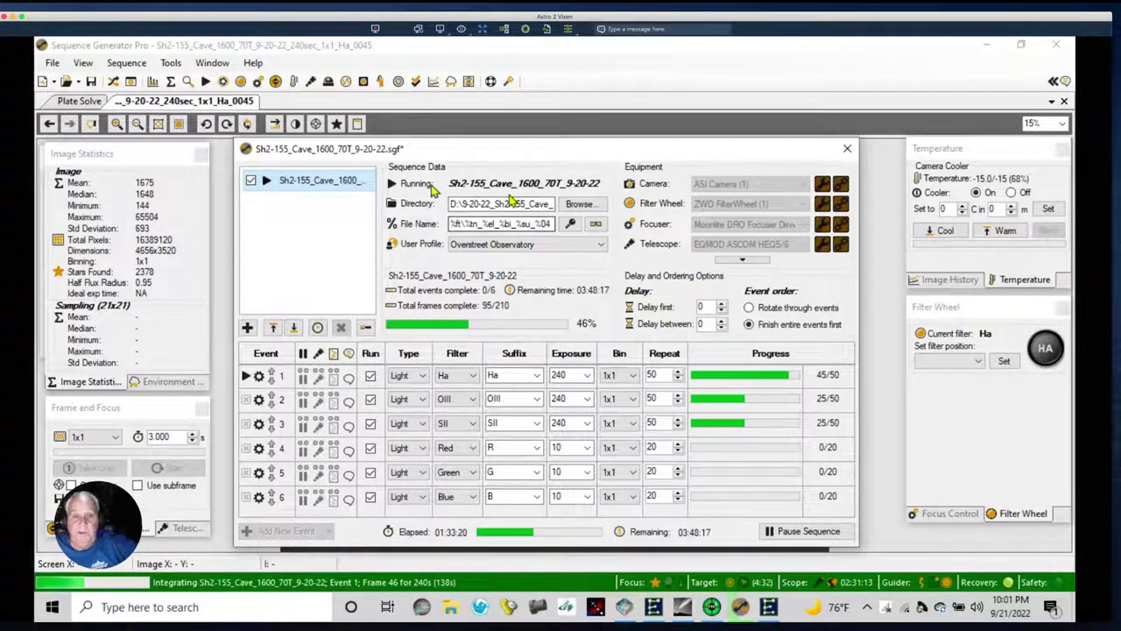
Step: Review the altitude curve in the planning tools, disable the end time constraint for target Sh2-155_Cave_1600_70T_9-20-22, and apply the target settings
click(366, 178)
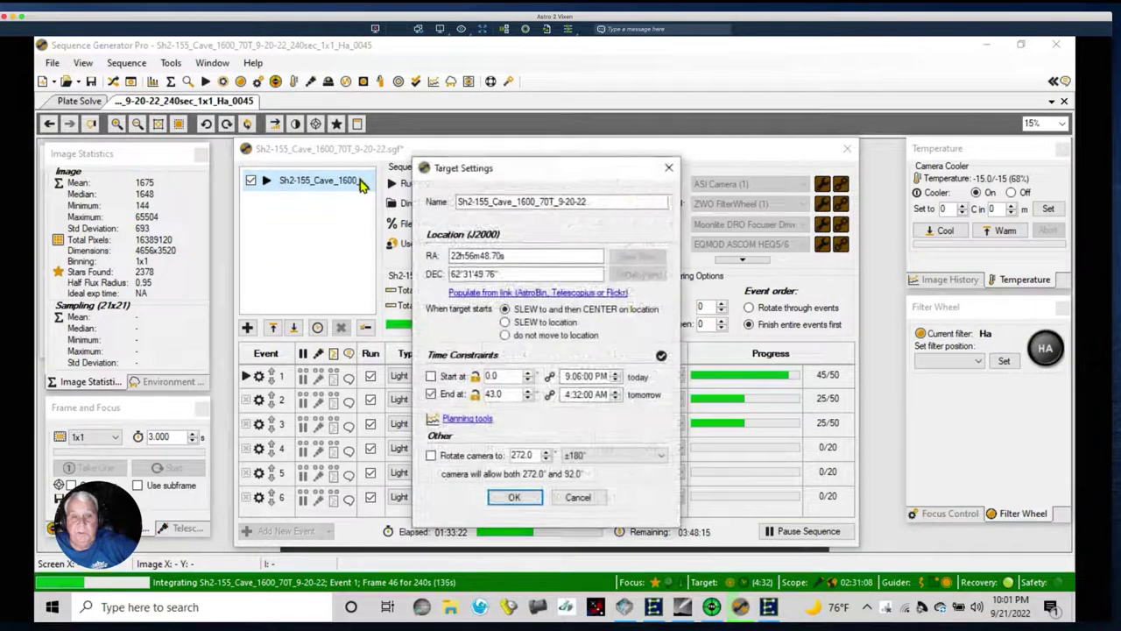
click(464, 419)
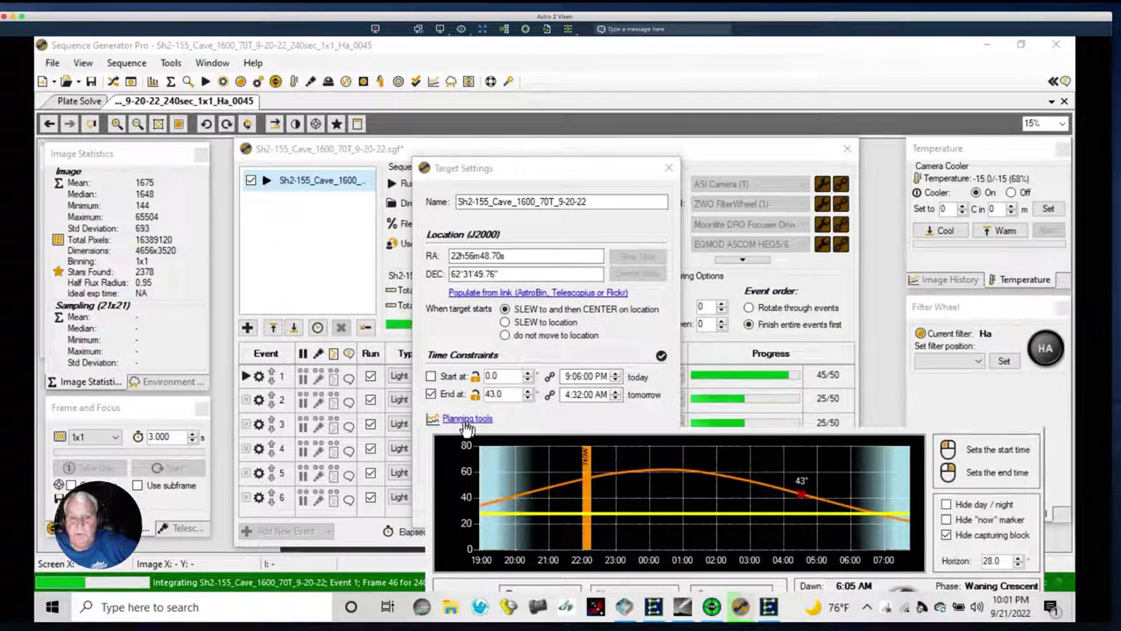
drag(513, 180, 313, 85)
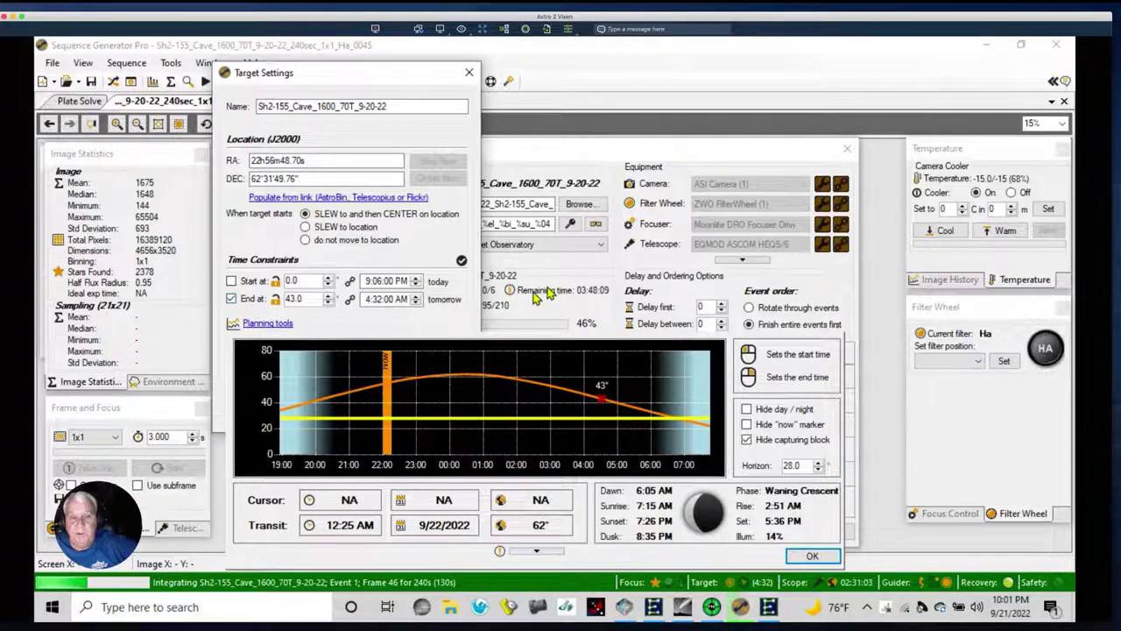
click(244, 300)
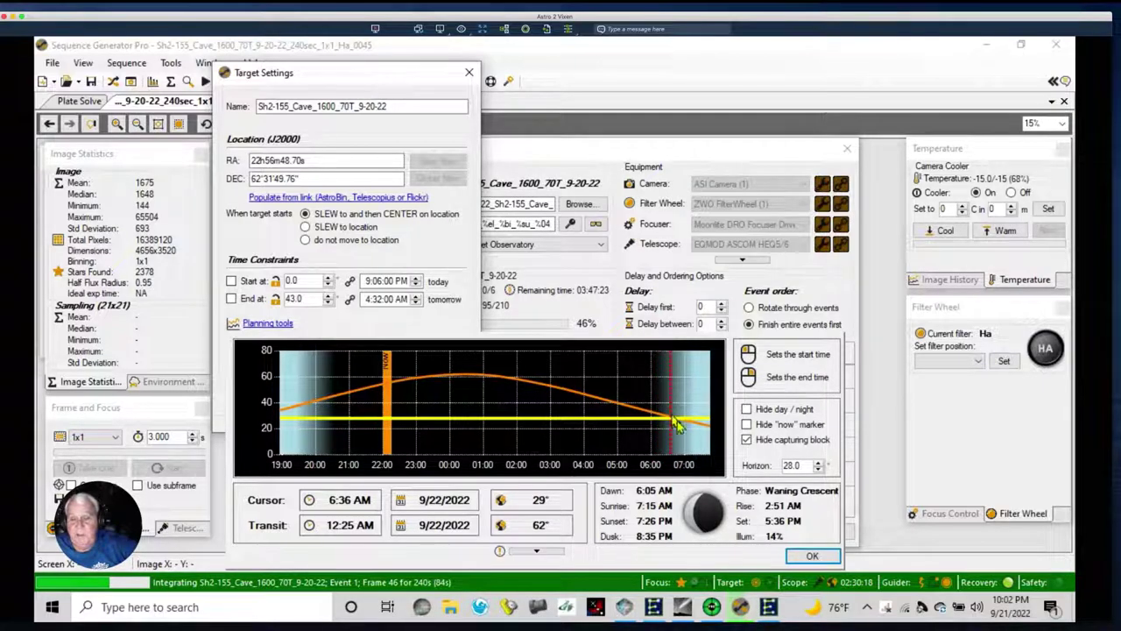
click(813, 558)
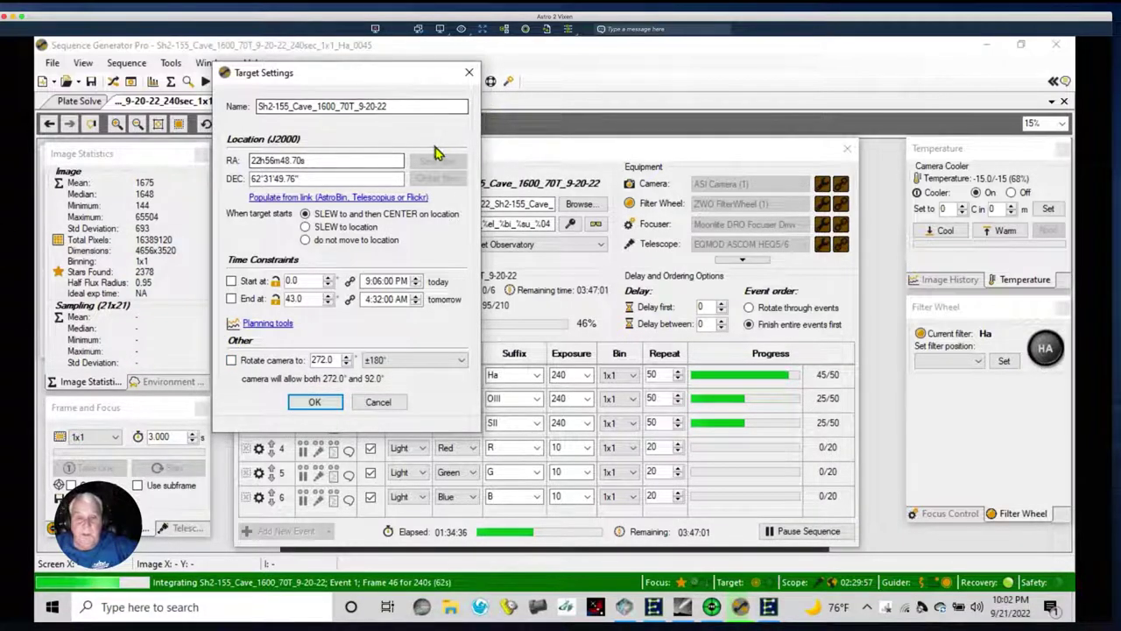
mouse_move(343, 188)
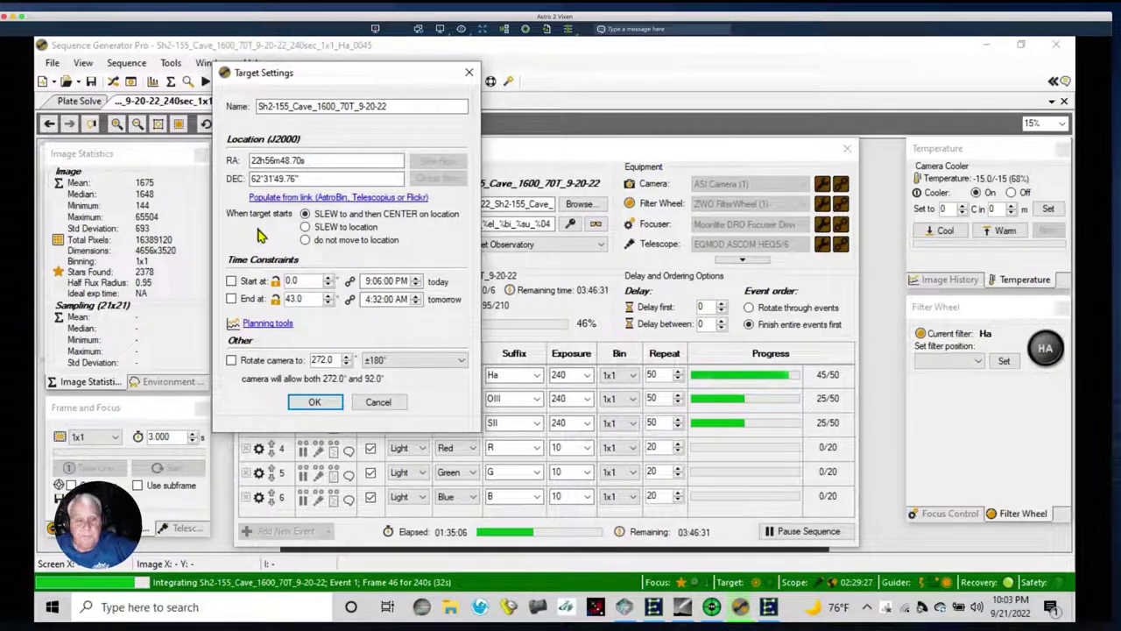
click(315, 408)
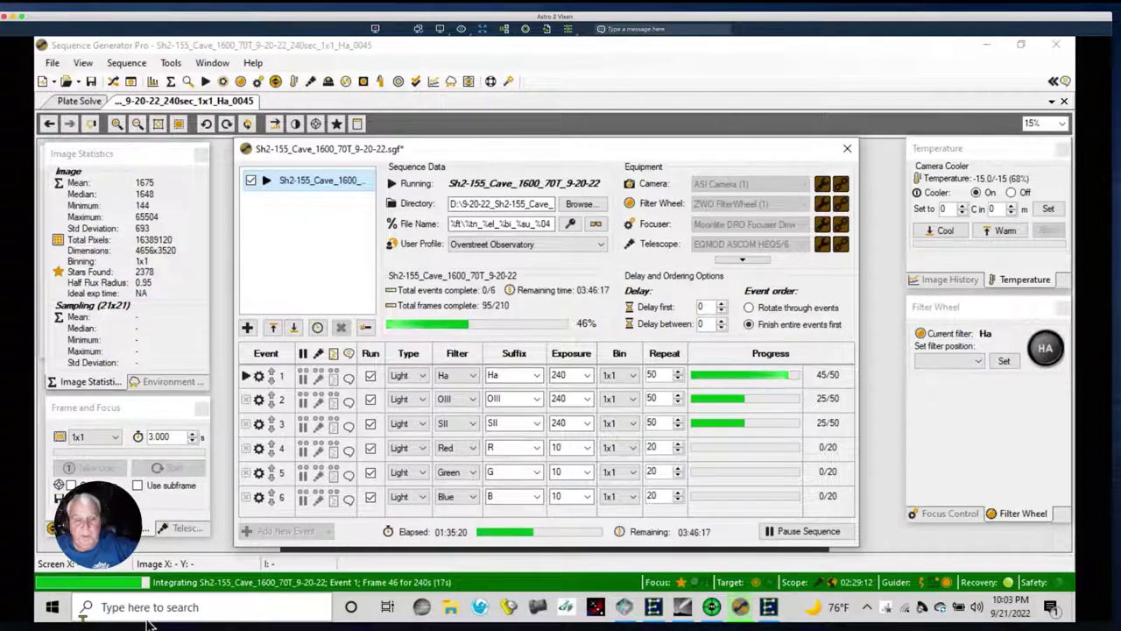
Step: Switch to the Chrome browser and check the National Weather Service hourly forecast and the College of DuPage satellite imagery
key(alt+Tab)
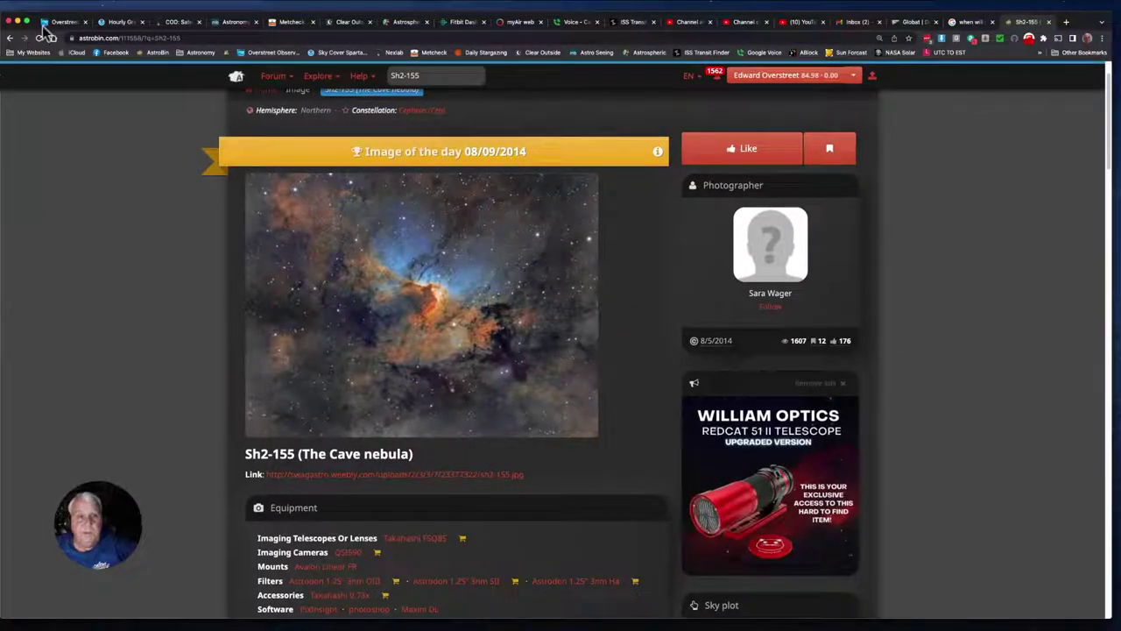
click(65, 22)
click(120, 22)
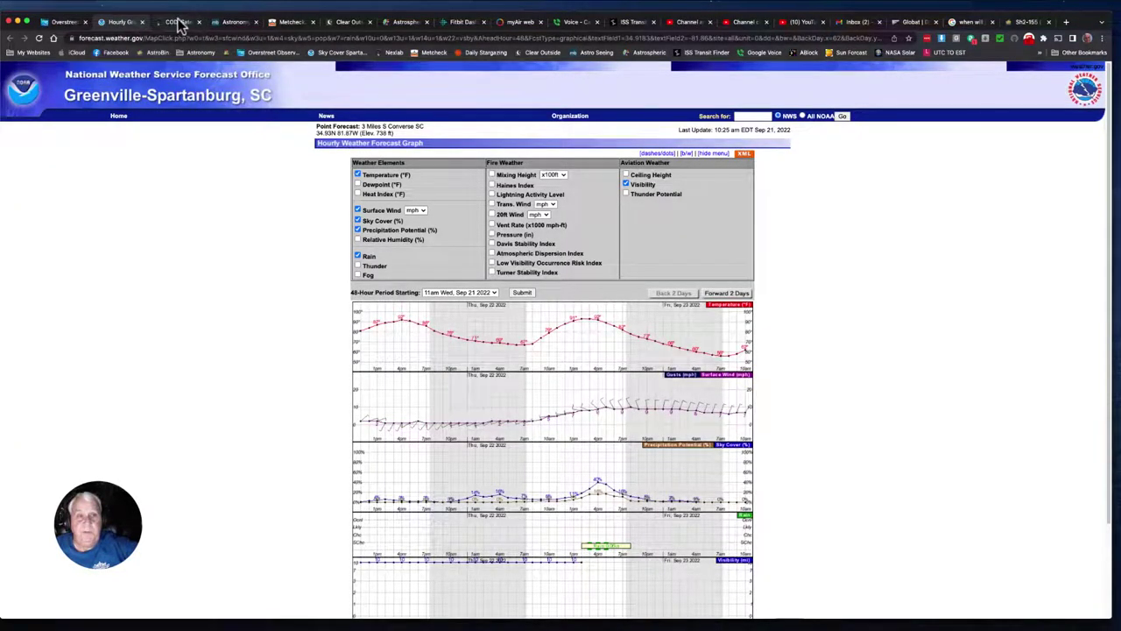
click(178, 22)
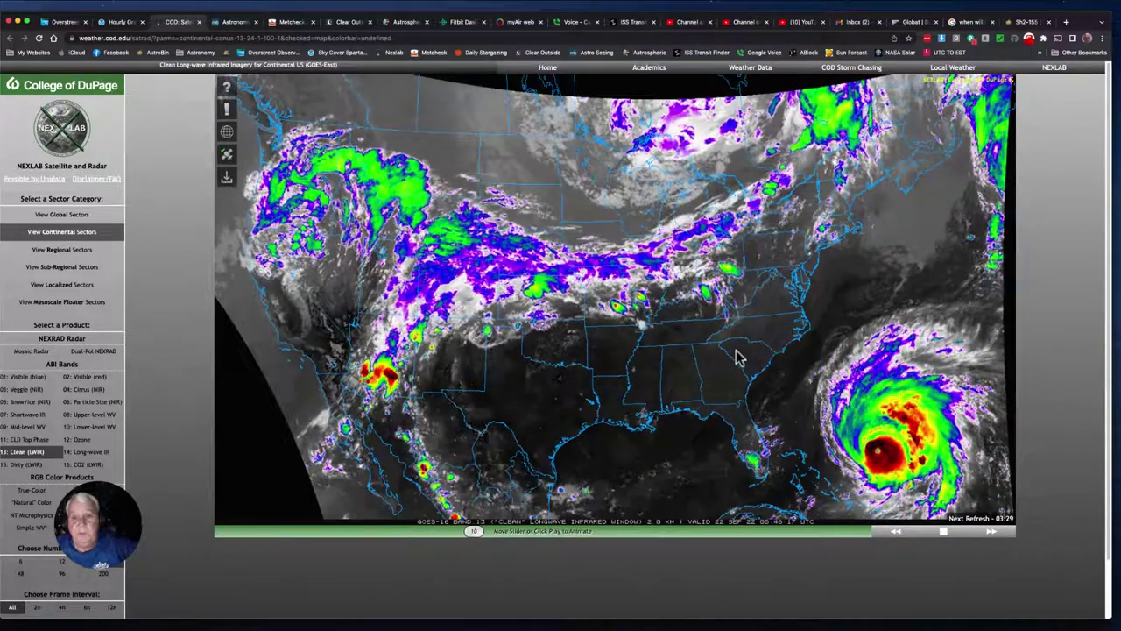
Step: Accept the meteoblue cookies and check its Astronomy Seeing table, followed by the Metcheck astronomy forecast
click(233, 22)
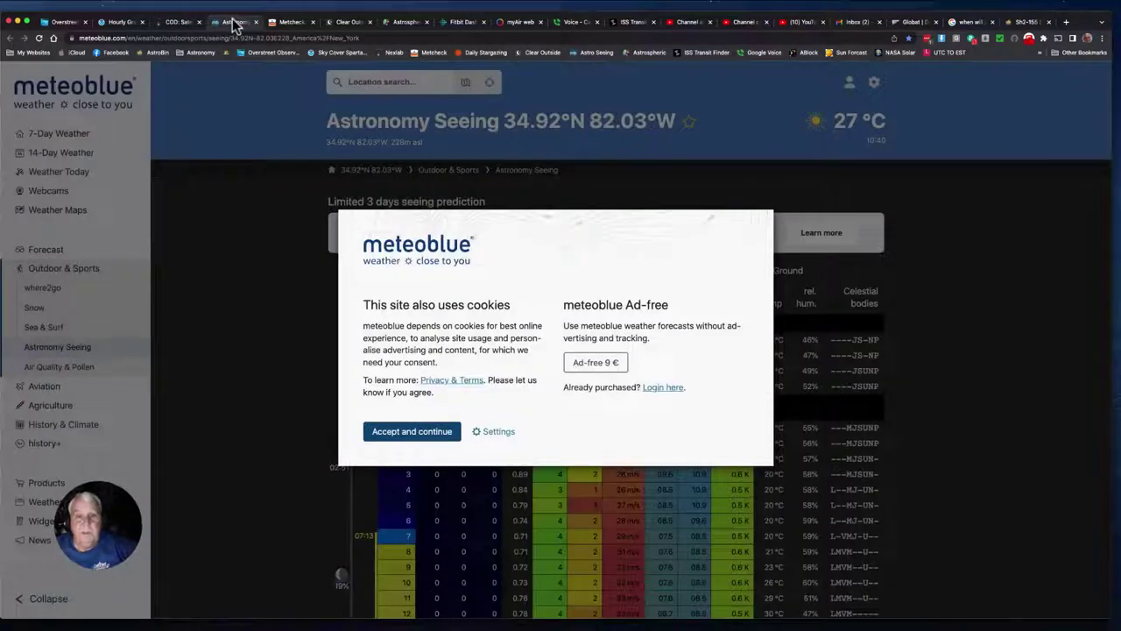
click(403, 435)
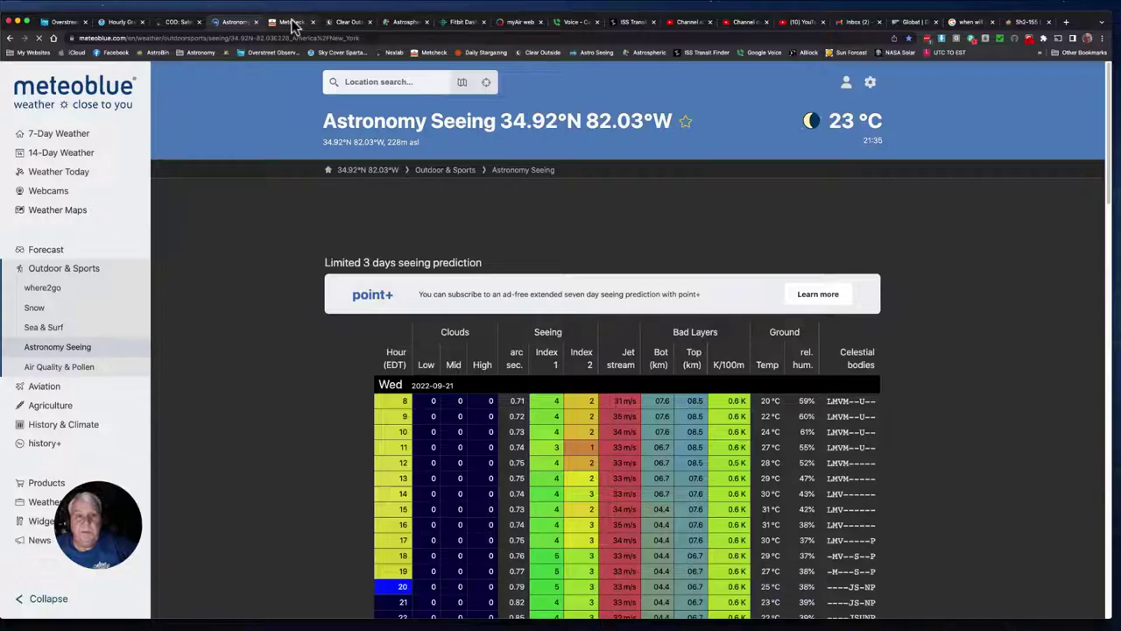
click(292, 22)
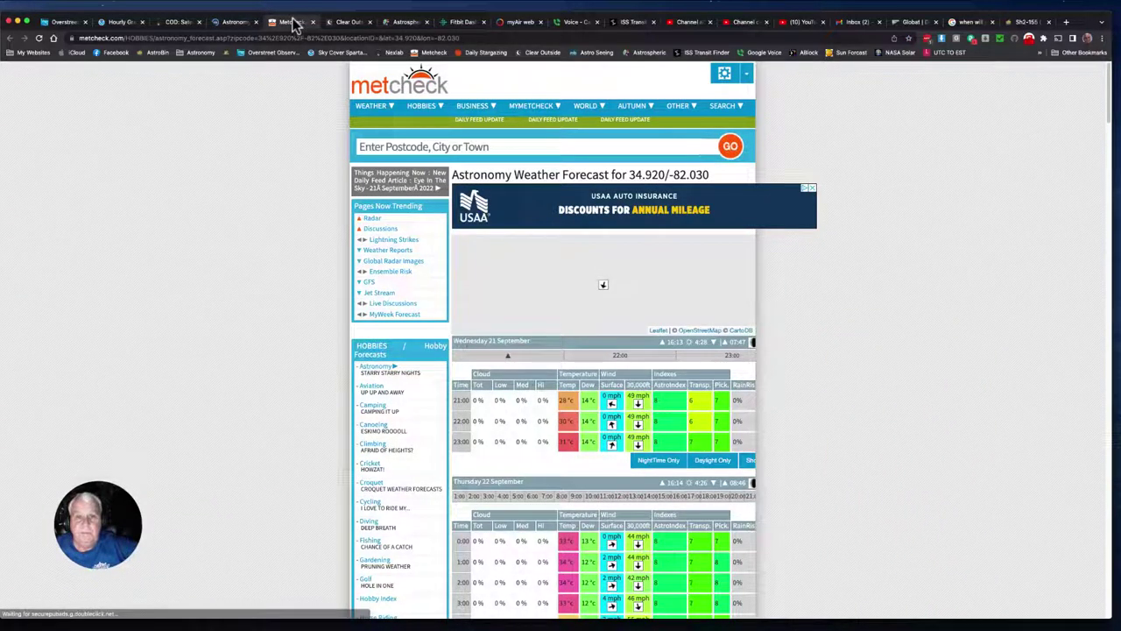
Step: Examine the hourly cloud cover for Wednesday 21 and Thursday 22 in the Clear Outside forecast
click(344, 23)
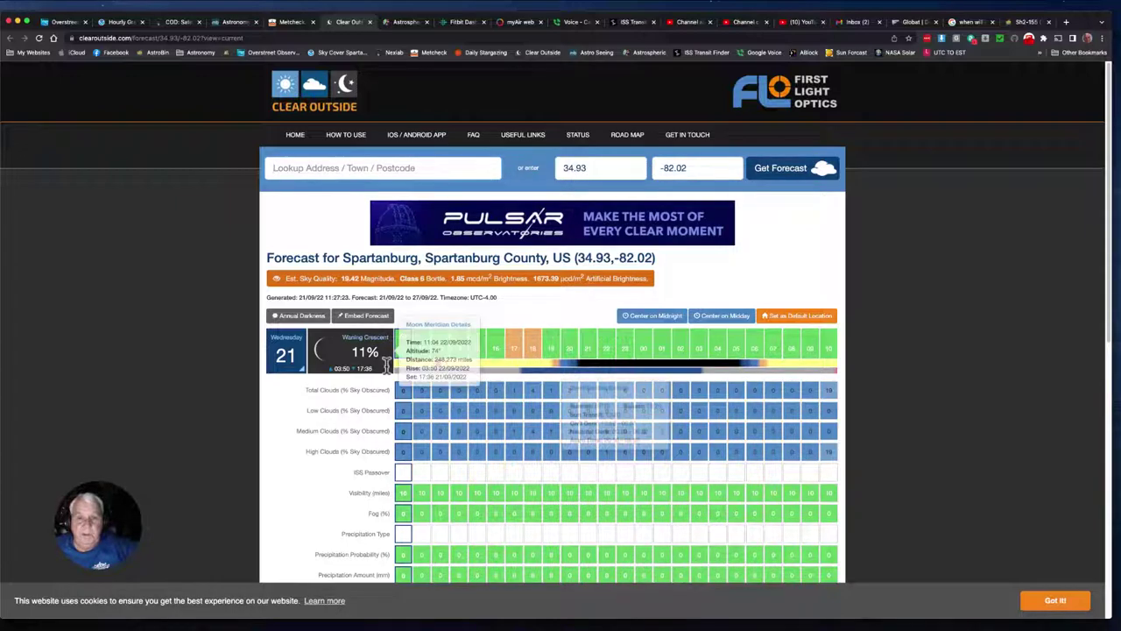
mouse_move(400, 353)
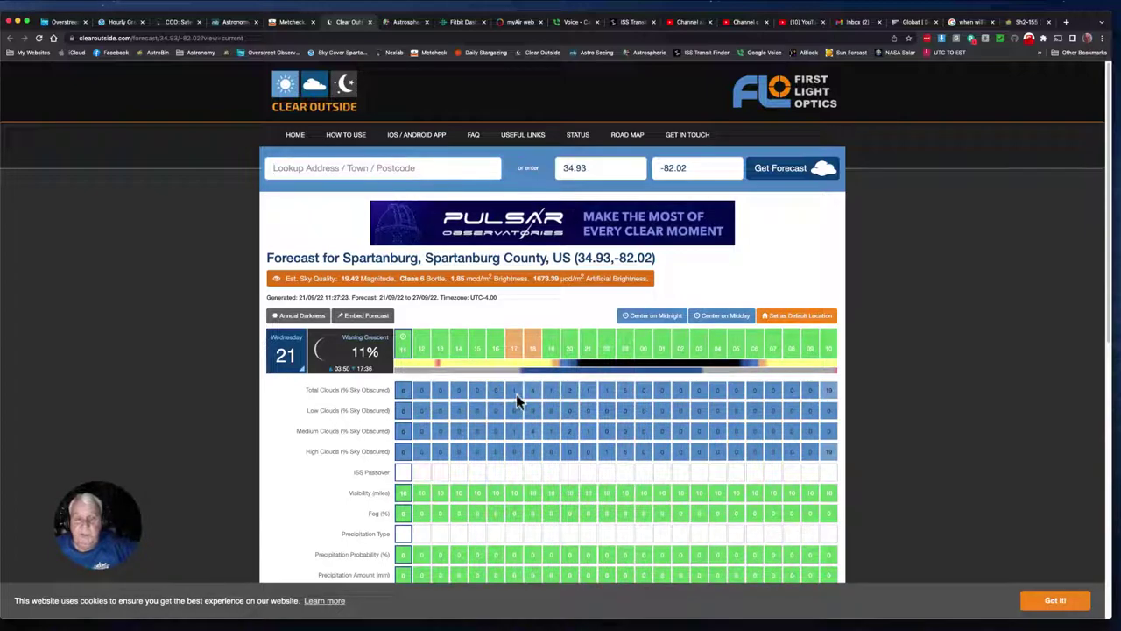
click(279, 357)
click(284, 396)
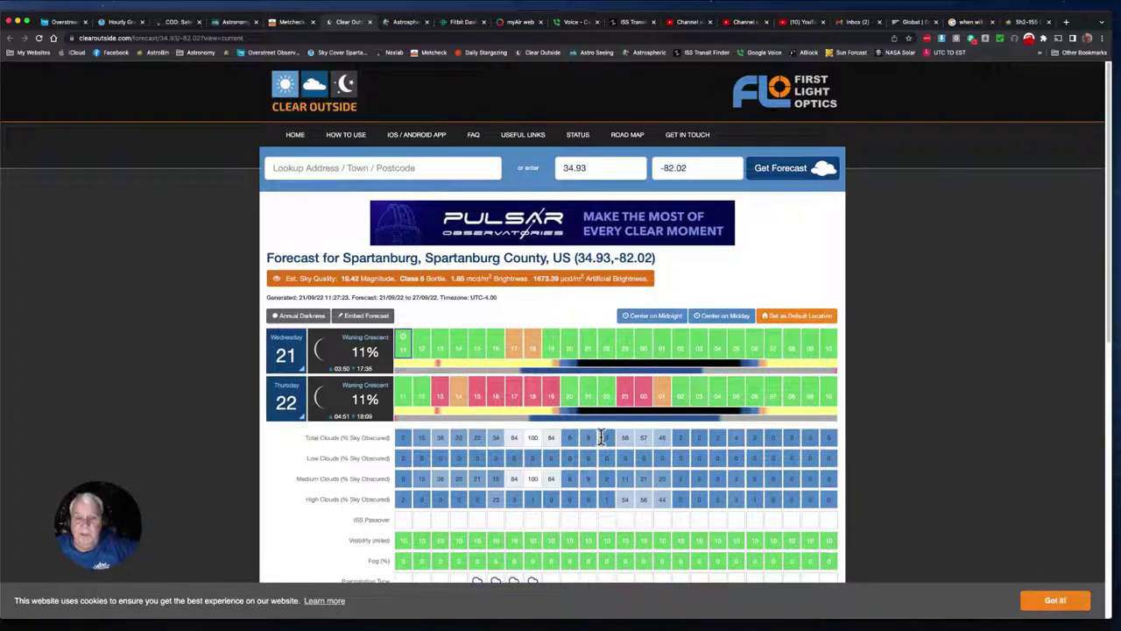
click(283, 398)
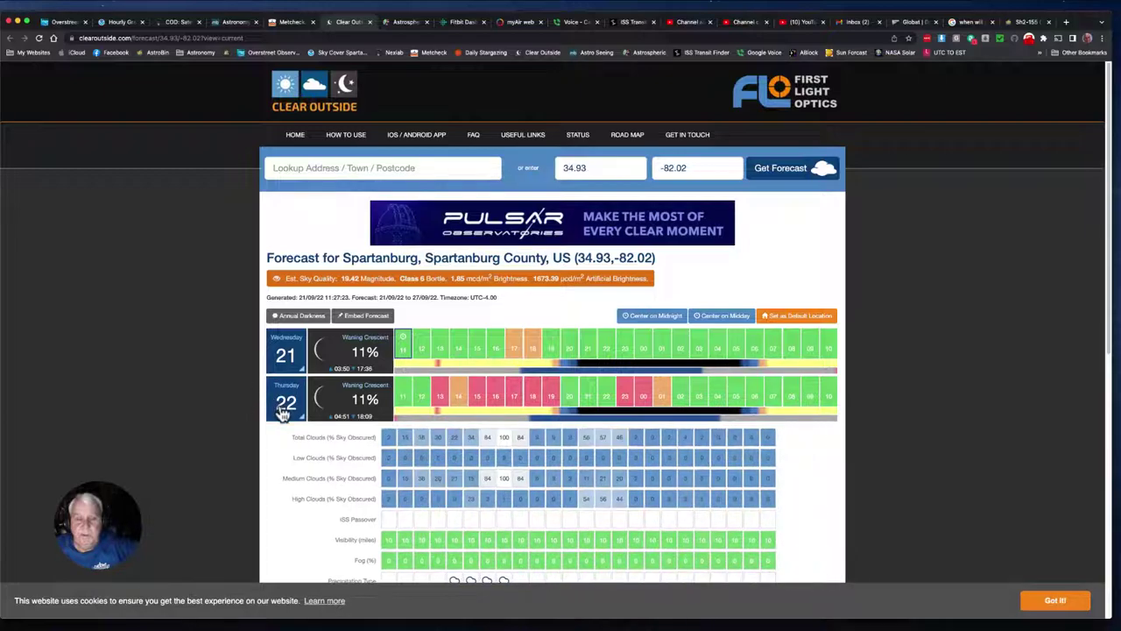
Step: Expand Friday 23 and Saturday 24 in the Clear Outside forecast to examine their cloud details, and collapse each day again
click(290, 460)
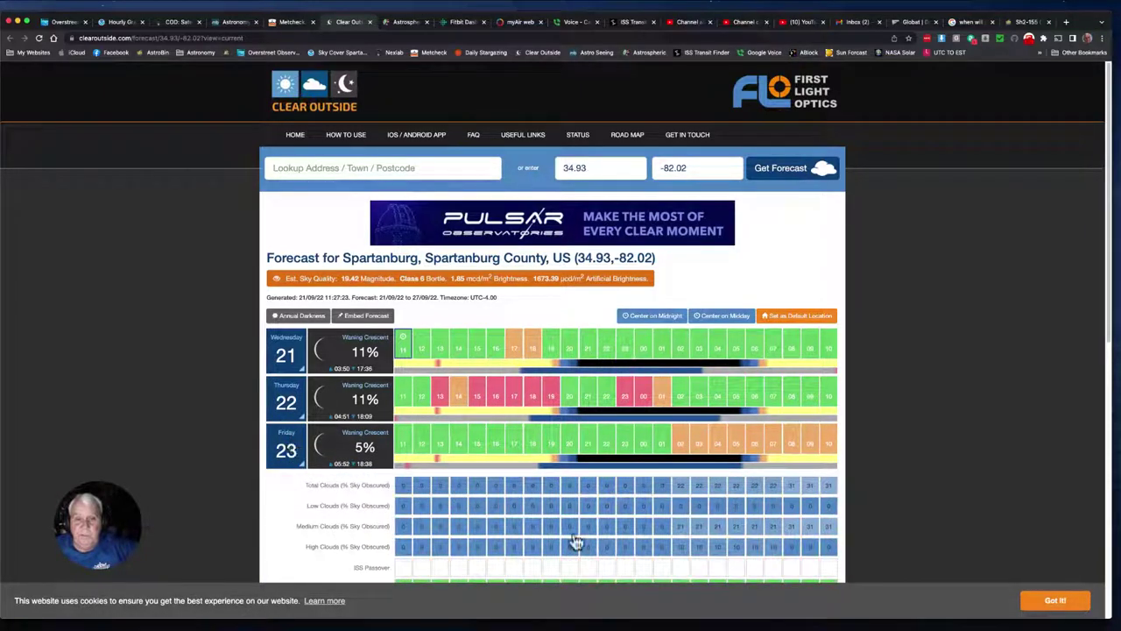
click(289, 450)
click(285, 495)
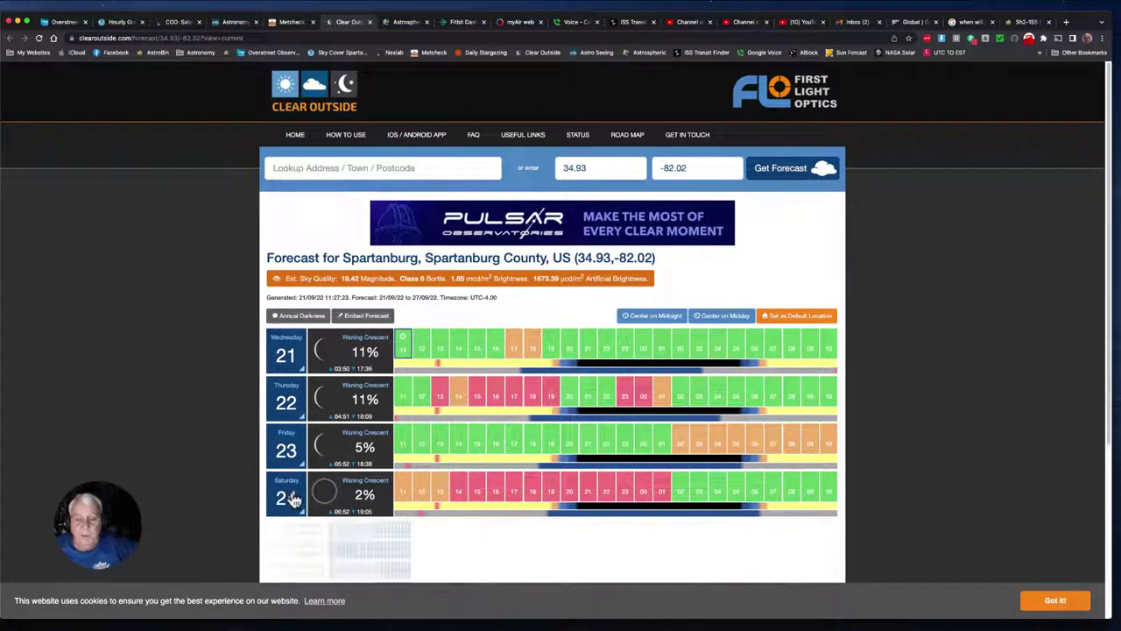
scroll(526, 513, down, 3)
scroll(516, 488, up, 1)
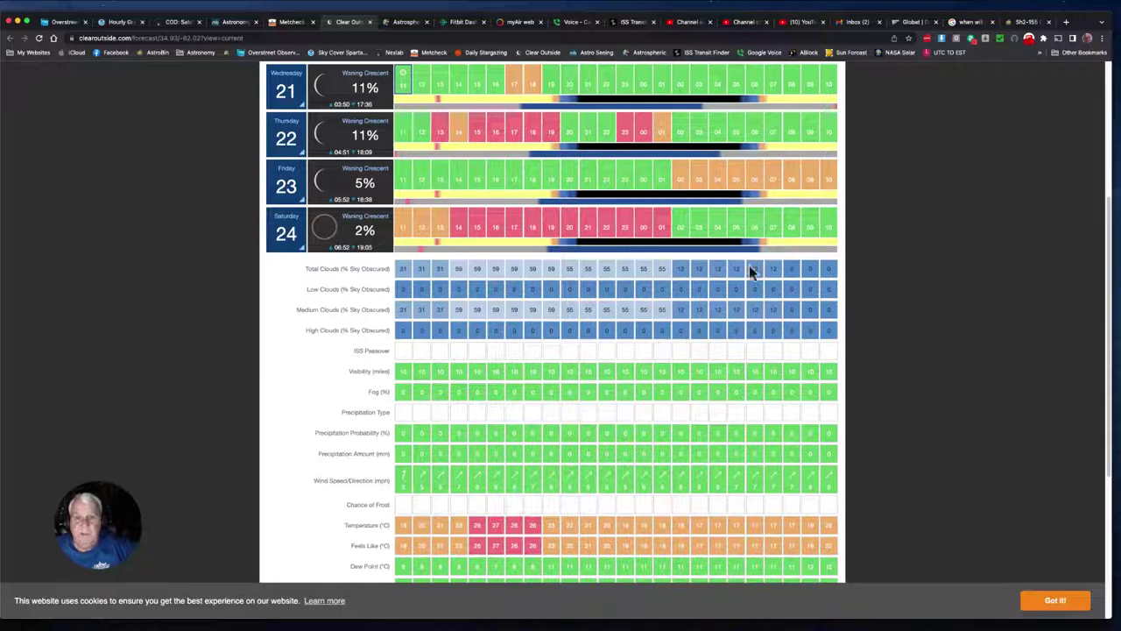
click(289, 238)
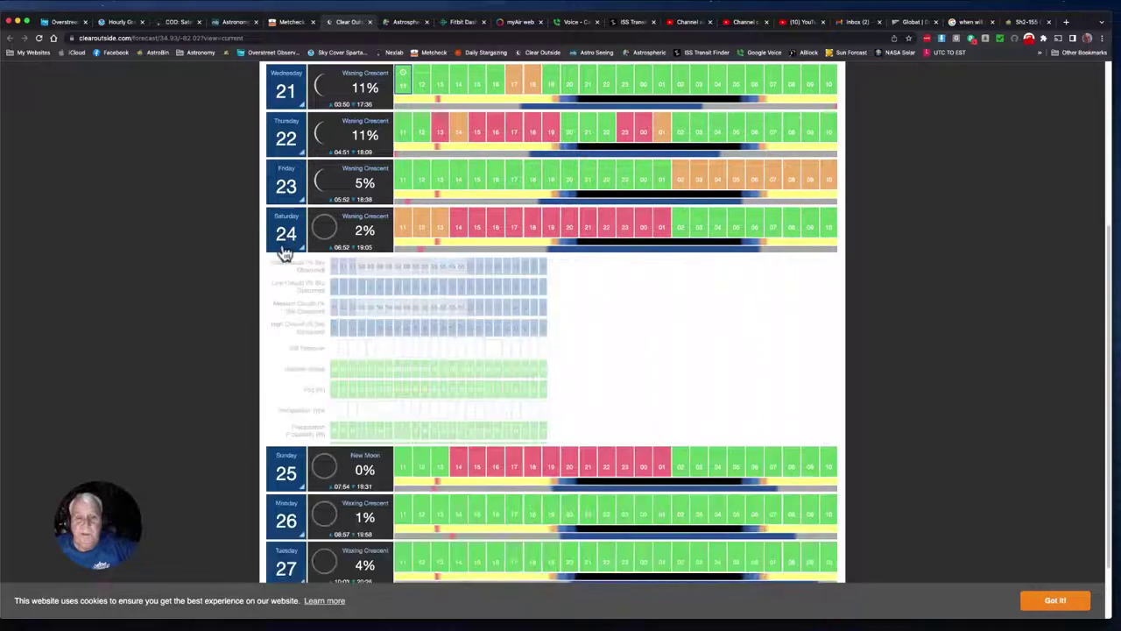
Step: Examine the Clear Outside cloud details for Sunday 25, Monday 26 and Tuesday 27, and return to the weekly overview
click(286, 396)
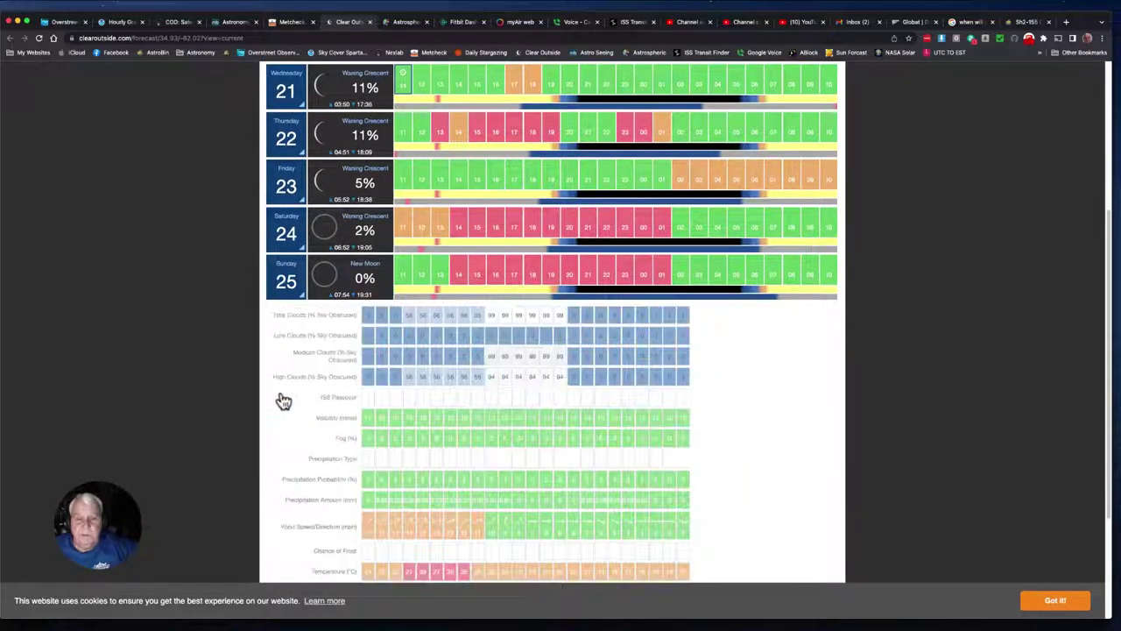
click(278, 285)
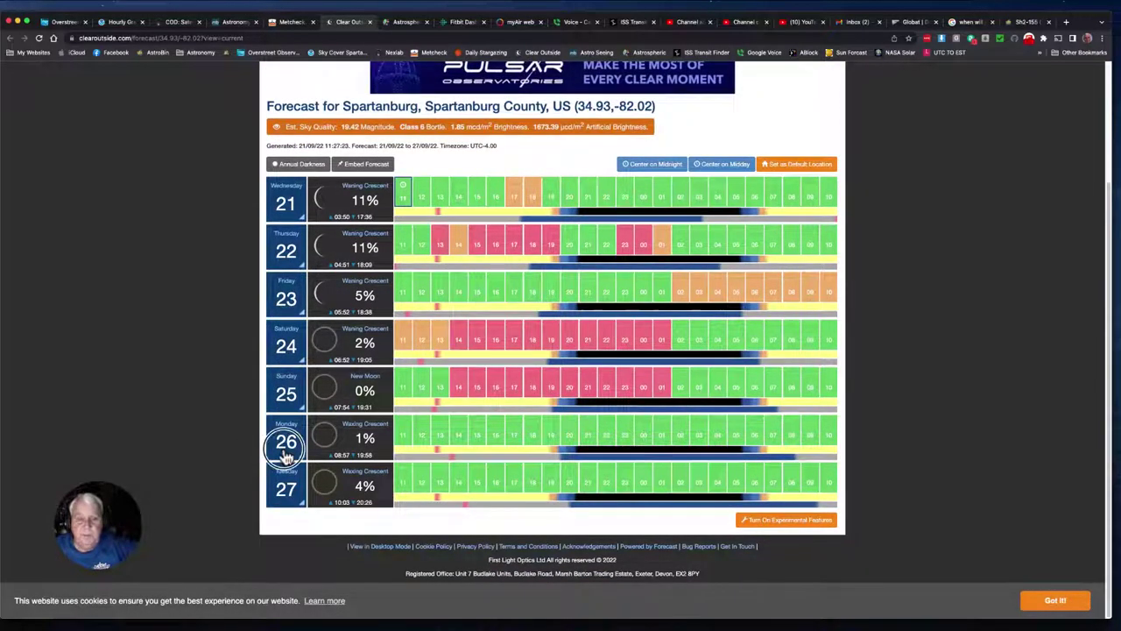
click(283, 451)
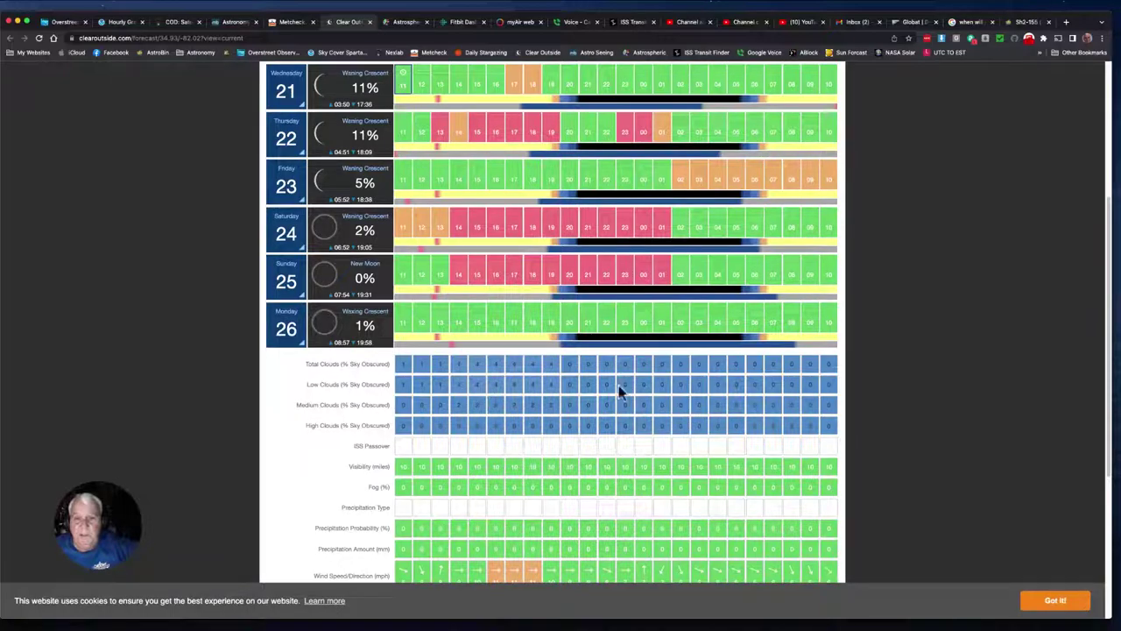
click(286, 329)
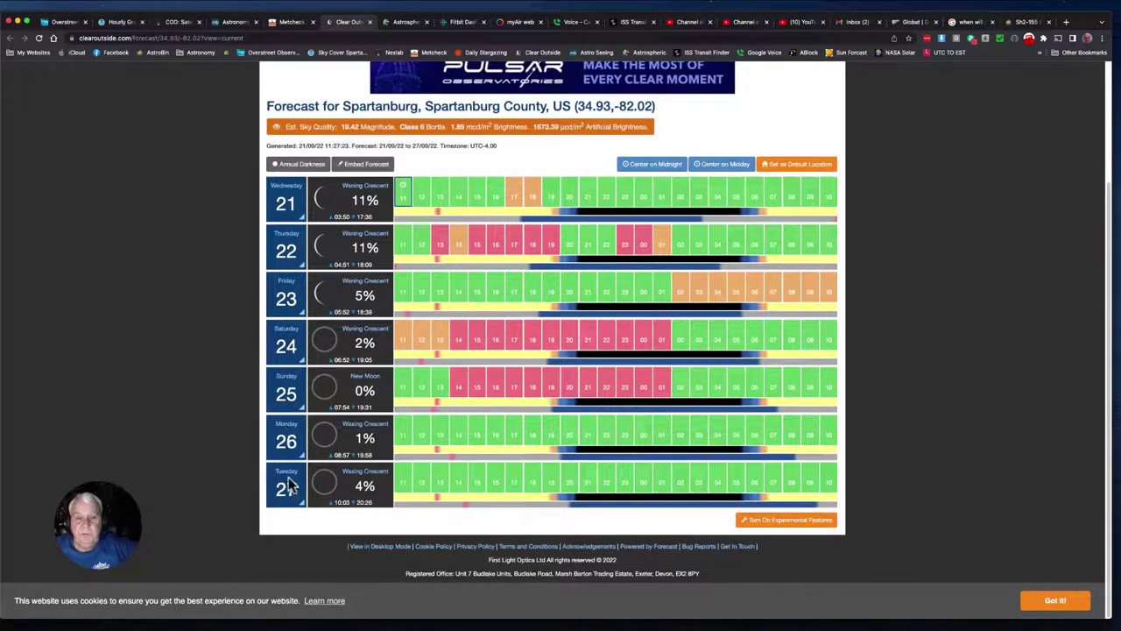
click(286, 488)
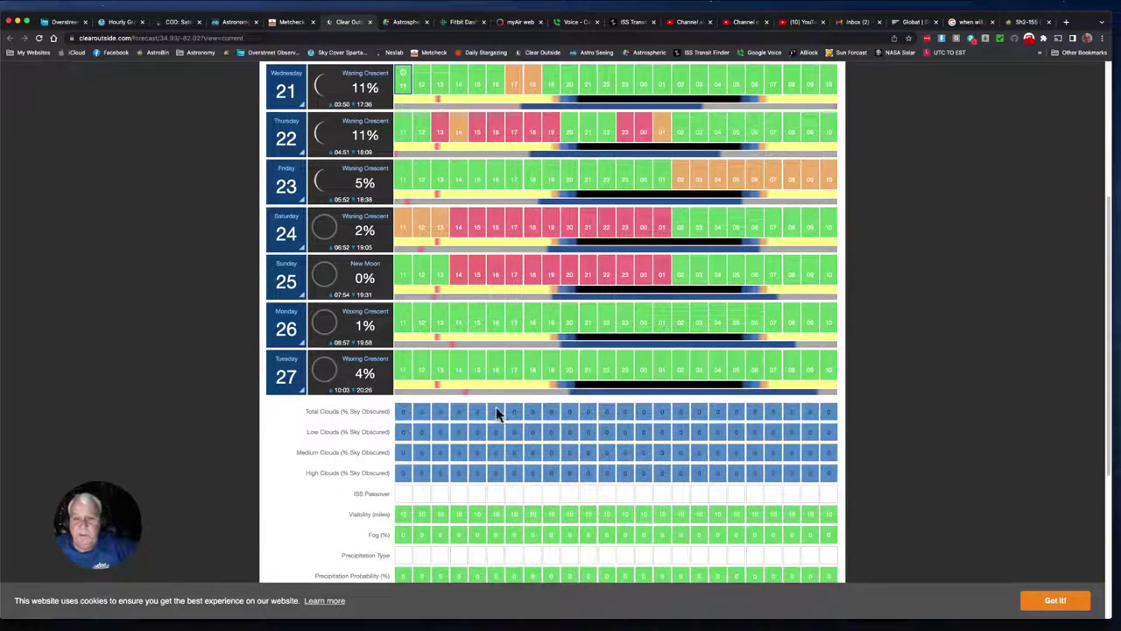
click(297, 381)
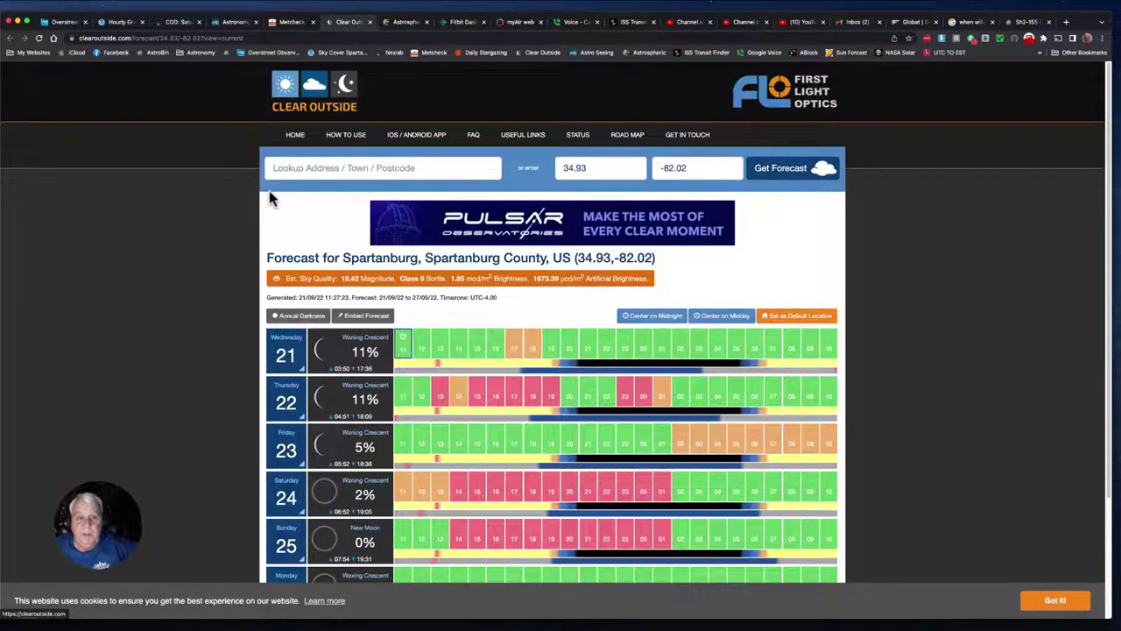
scroll(270, 211, down, 2)
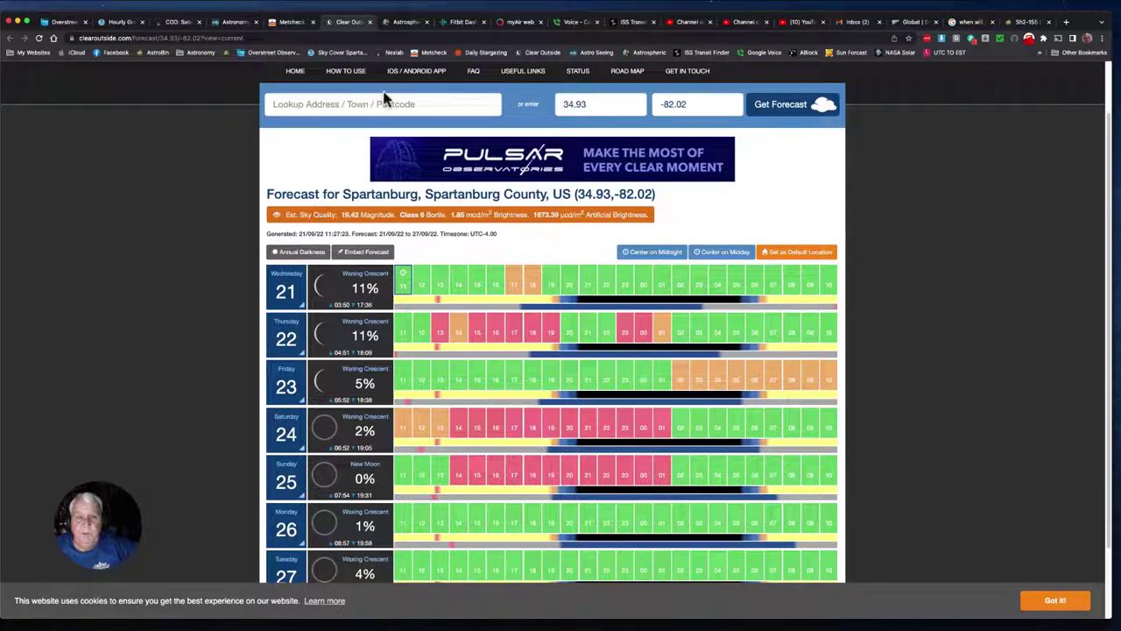
Step: Browse the GONG H-Alpha data page and open the Mauna Loa image to inspect the solar disc and its edge at full size
click(410, 24)
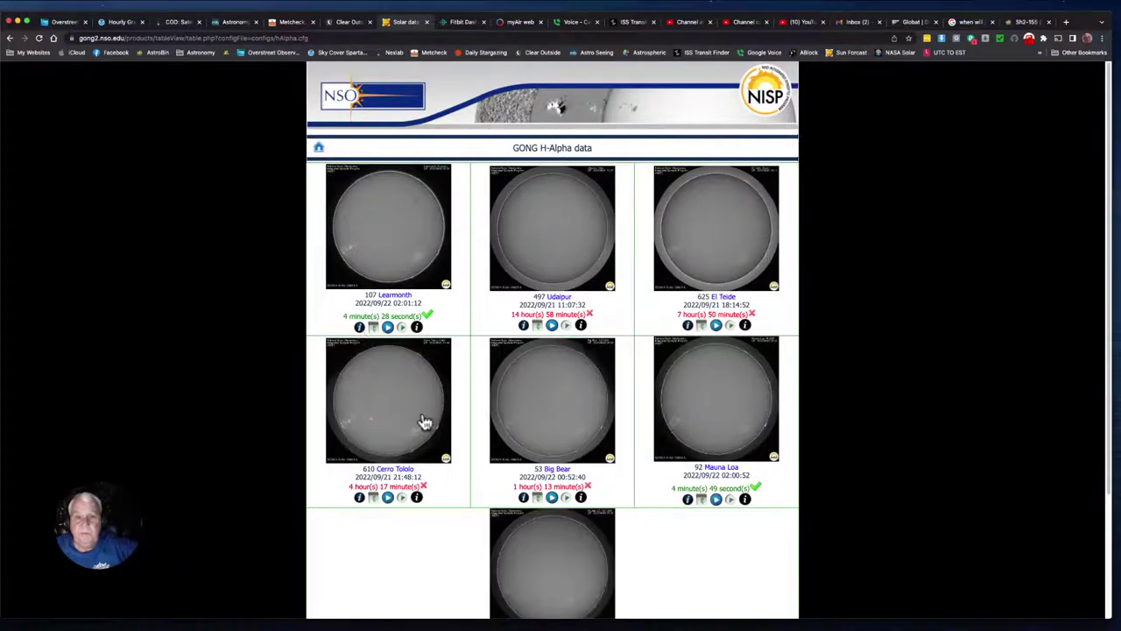
scroll(544, 399, down, 3)
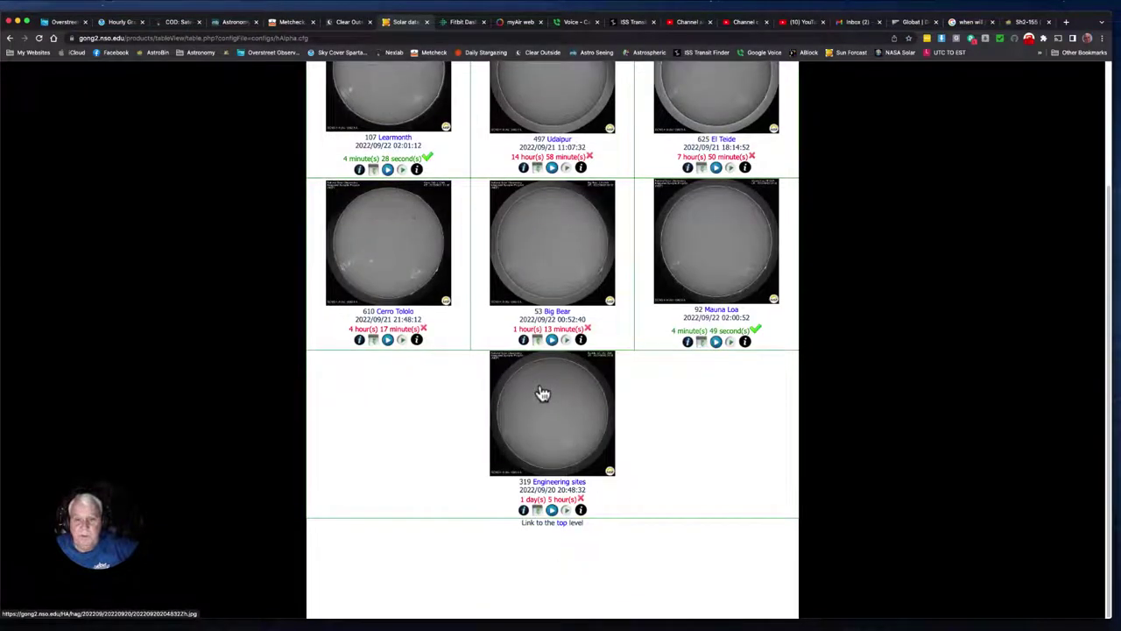
scroll(543, 393, up, 3)
click(688, 410)
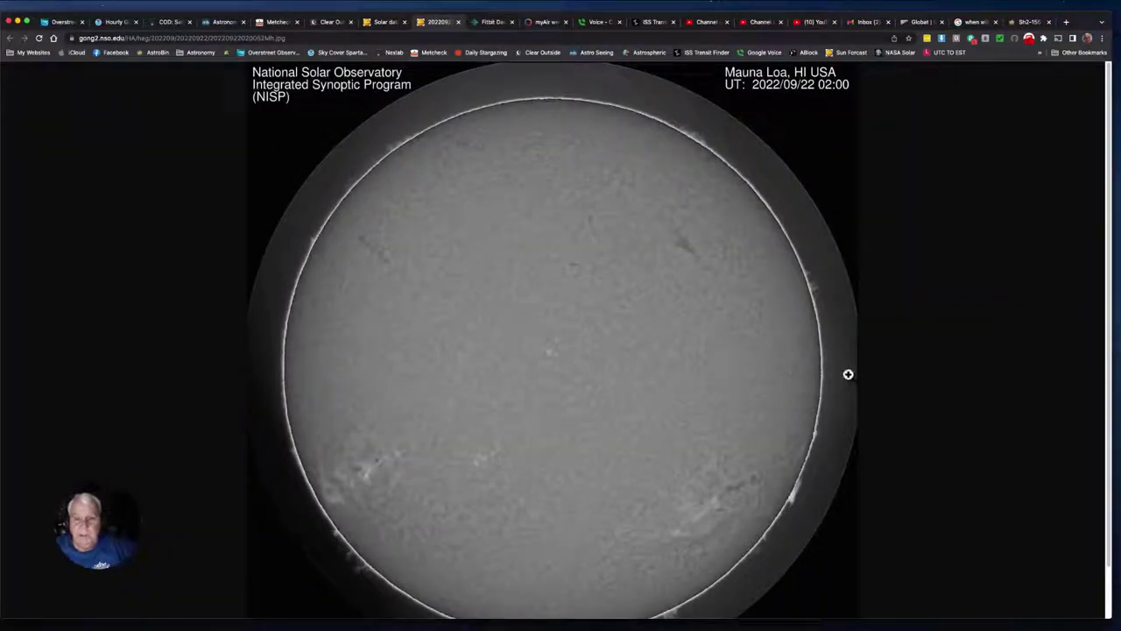
click(570, 368)
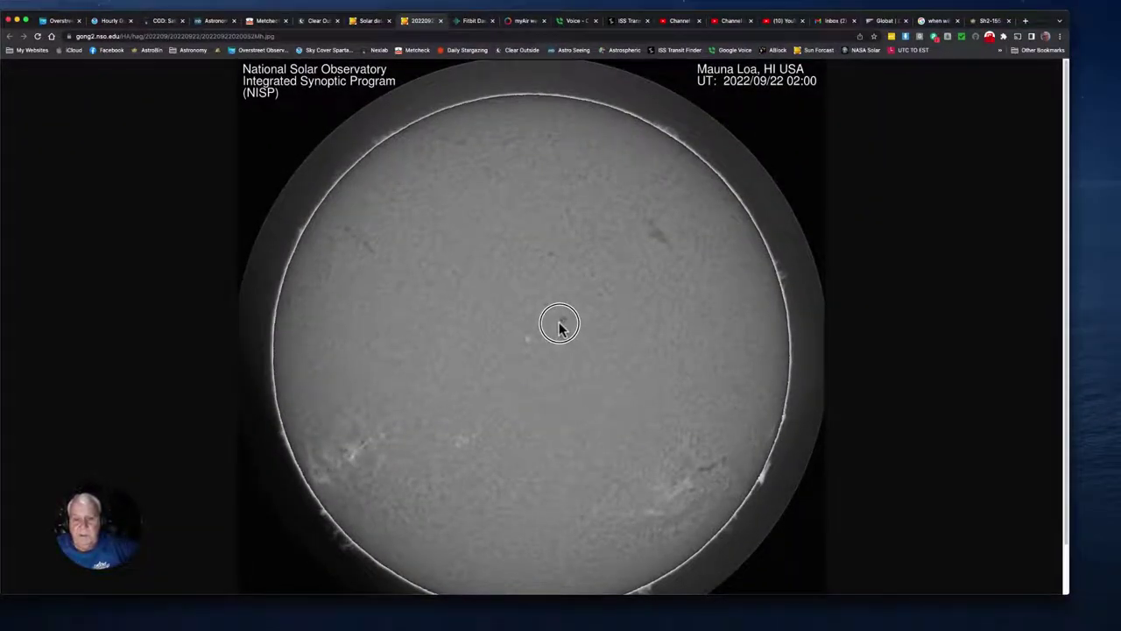
click(1108, 355)
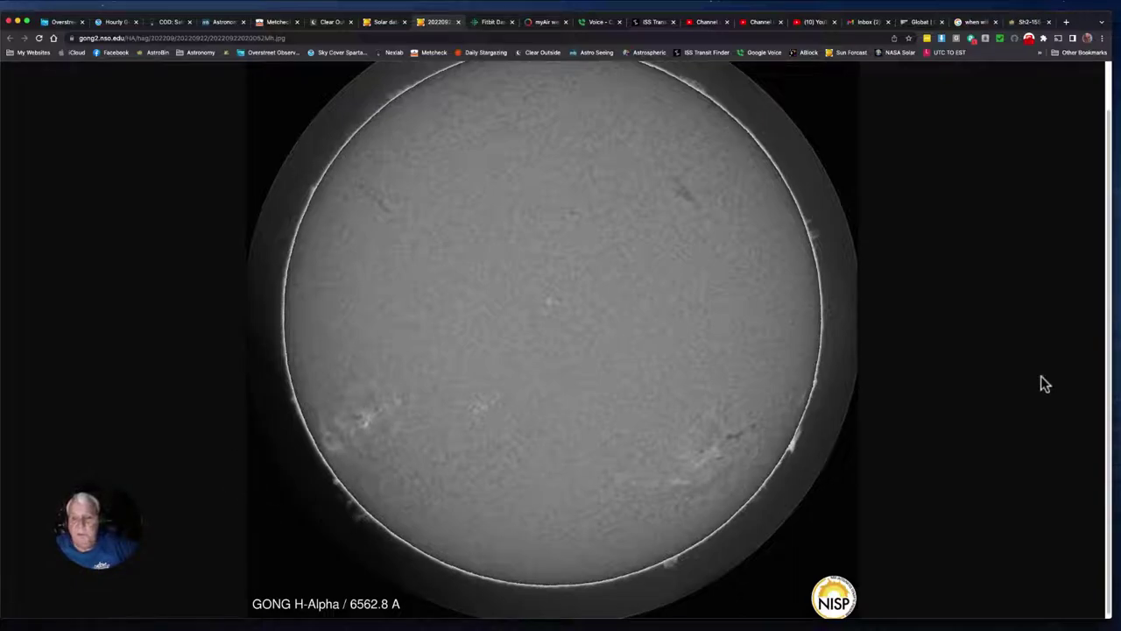
mouse_move(1107, 325)
mouse_down()
mouse_move(1104, 270)
mouse_move(1107, 320)
mouse_move(1103, 305)
mouse_up()
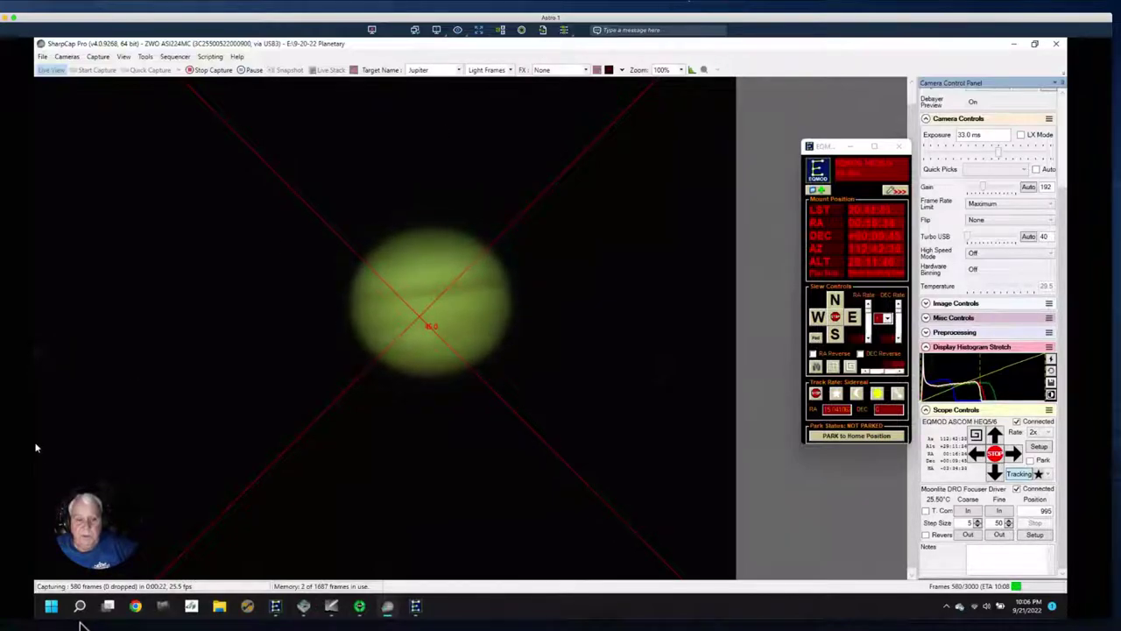
Step: Switch to Reolink and check the live camera view of the telescopes
key(ctrl+Right)
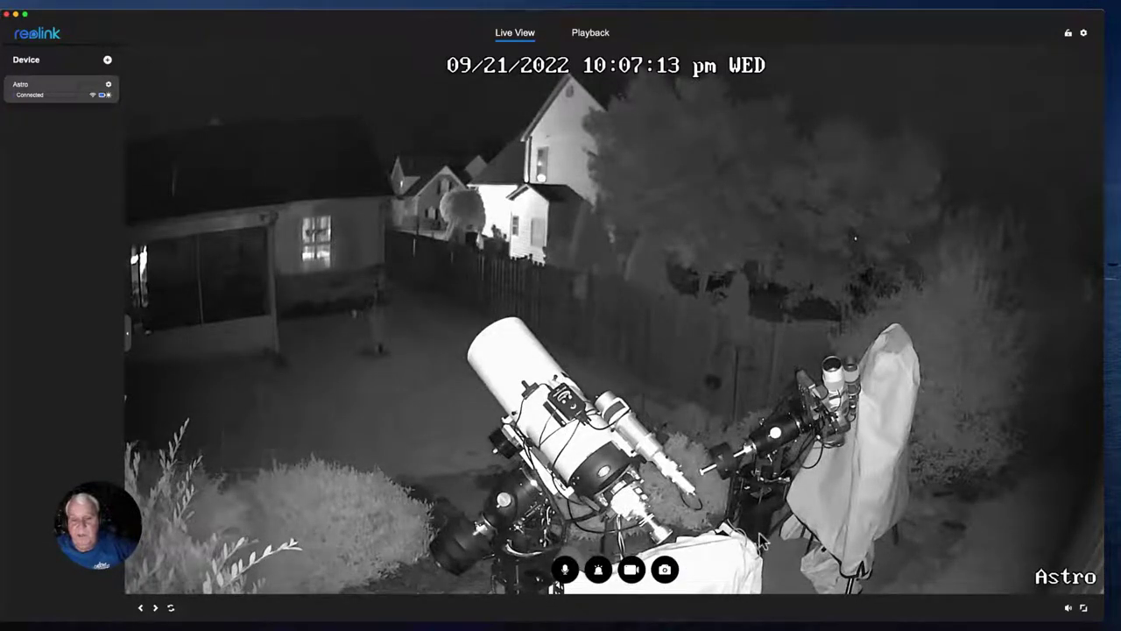
Step: Check the Sh2-155 Cave sequence on Astro 2 Vixen, and switch to the Astro 4 Workstation session with WinJUPOS
mouse_move(692, 578)
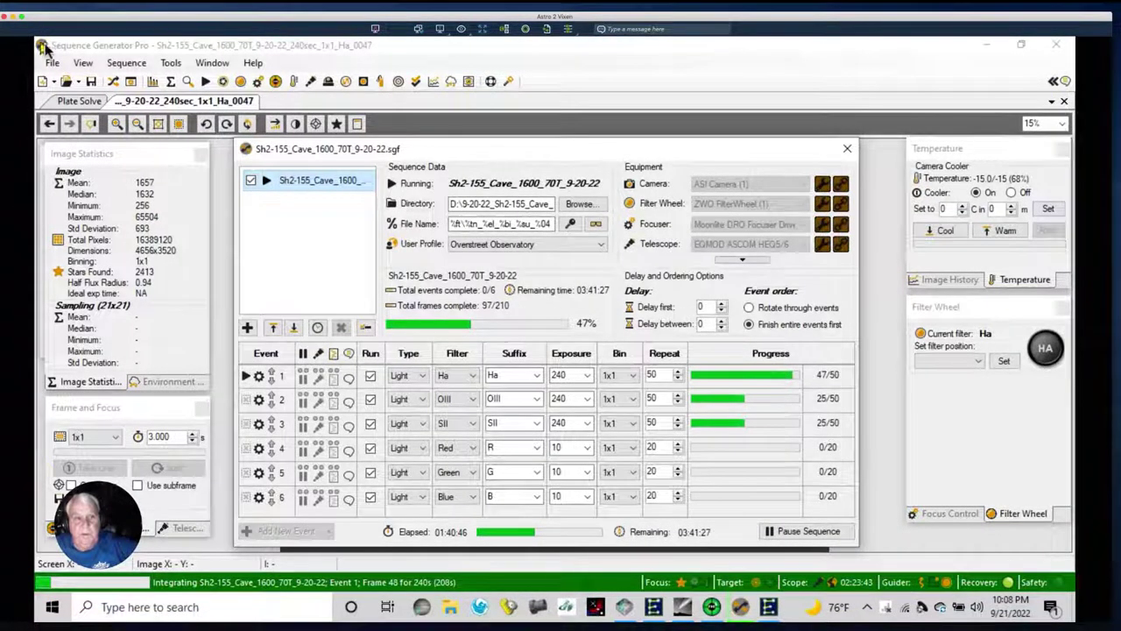
click(48, 14)
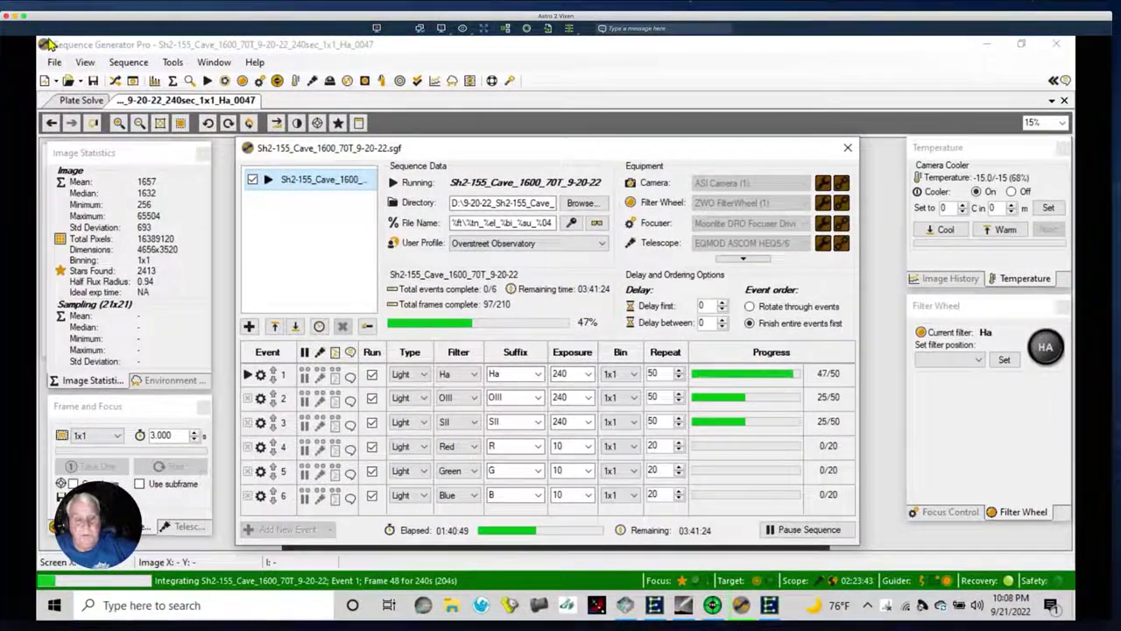
key(ctrl+Right)
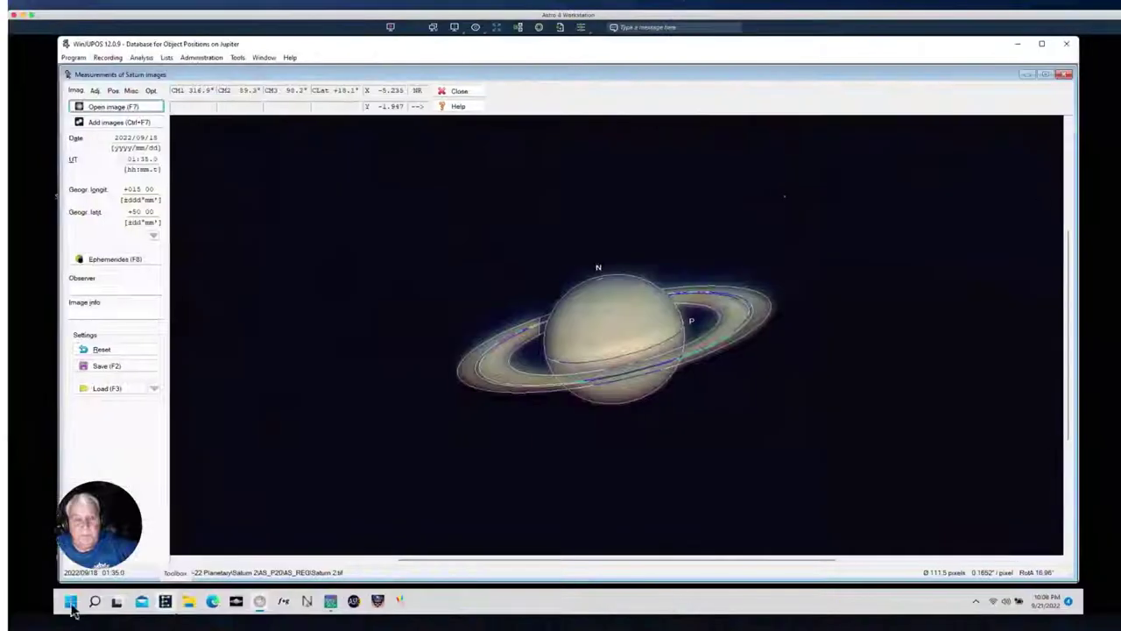
Step: Move the Astro 4 Workstation window aside to show the Splashtop computer list and point out the available astronomy computers
key(ctrl+super+f)
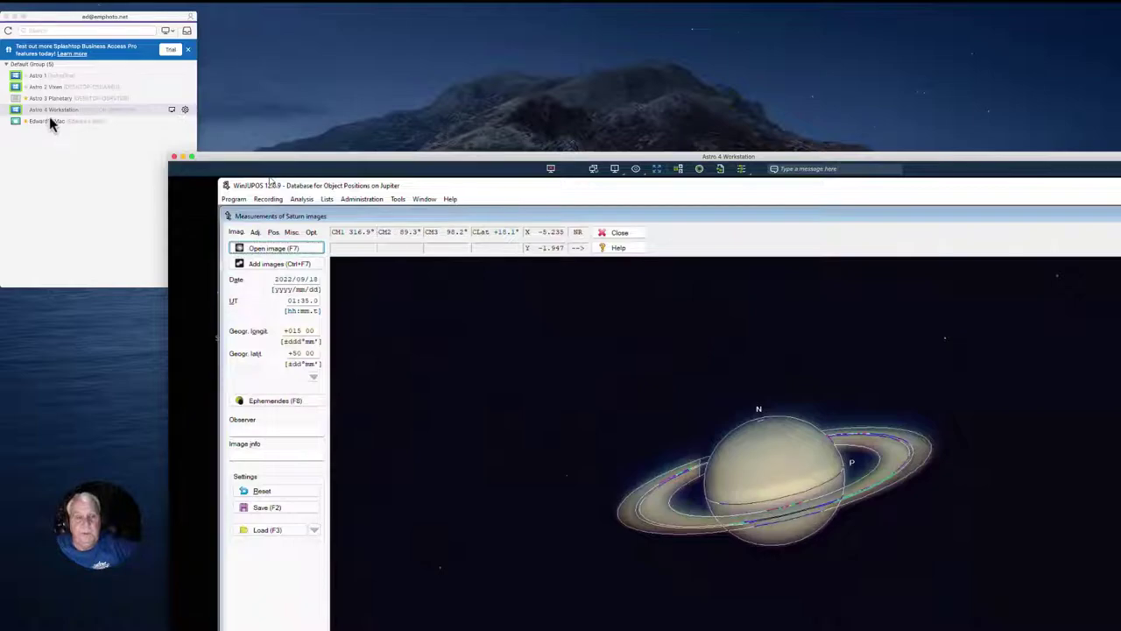
drag(44, 16, 57, 13)
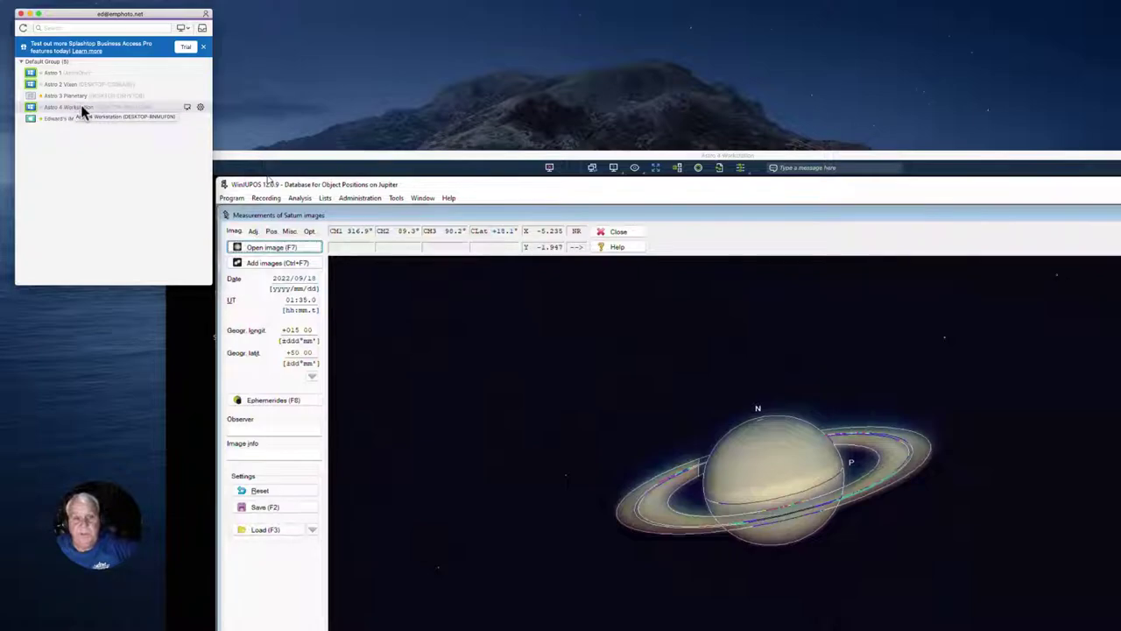
click(267, 225)
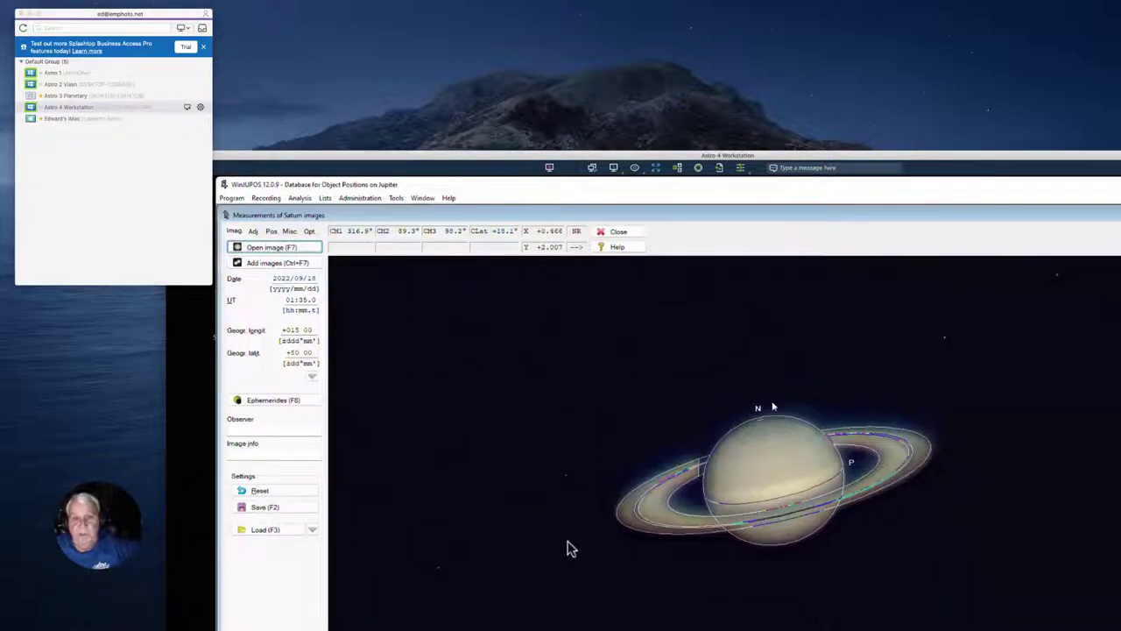
click(70, 119)
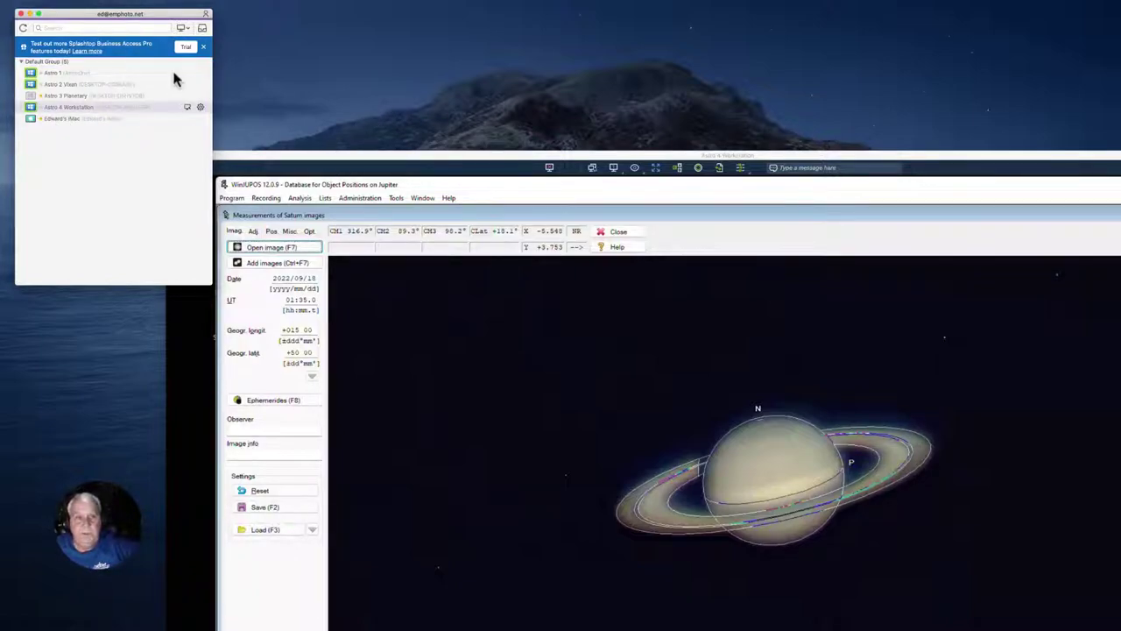
double_click(300, 162)
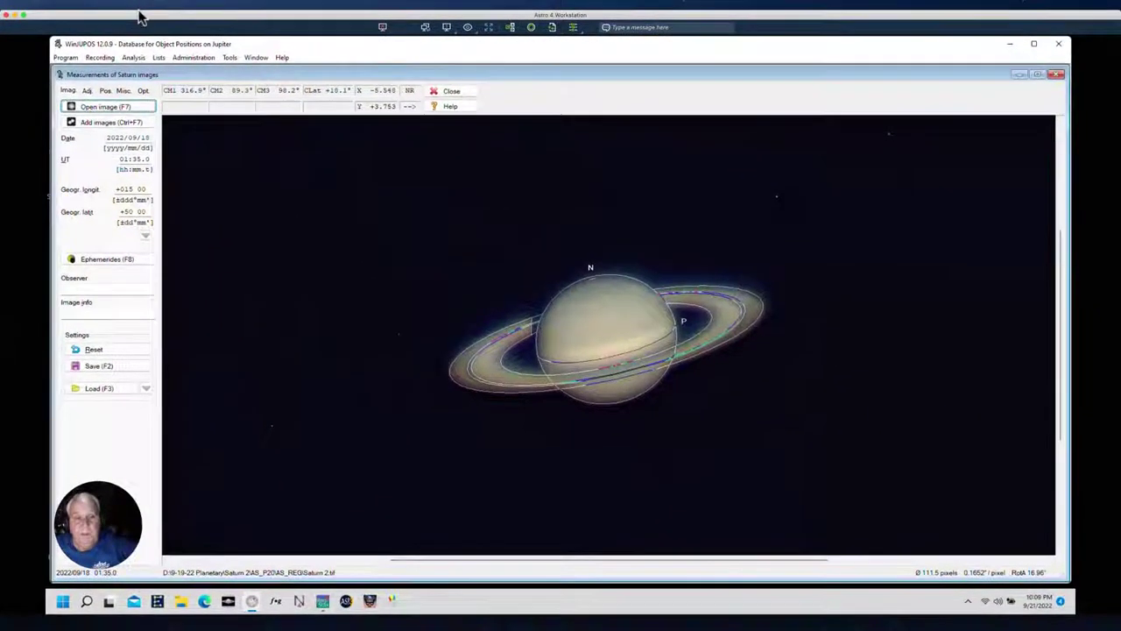
double_click(142, 18)
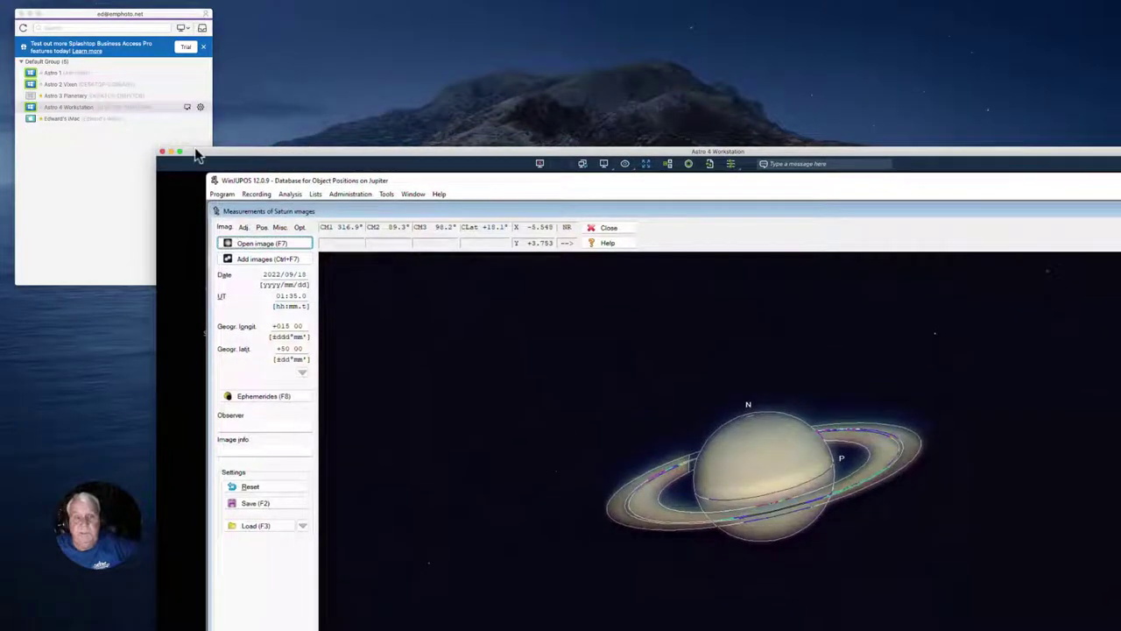
double_click(228, 158)
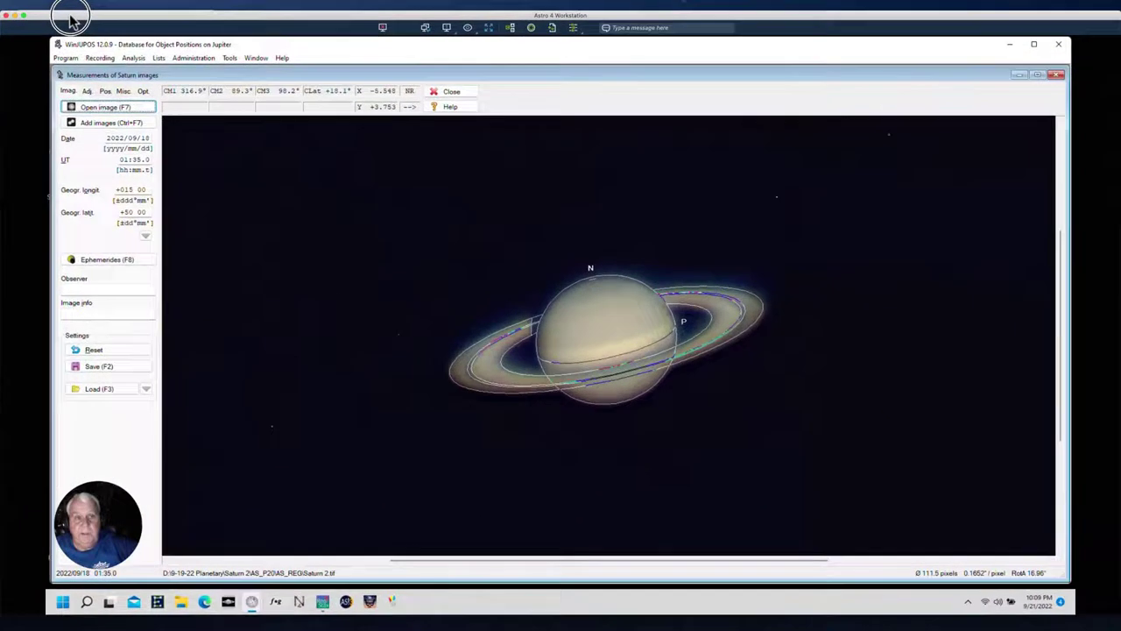
double_click(78, 16)
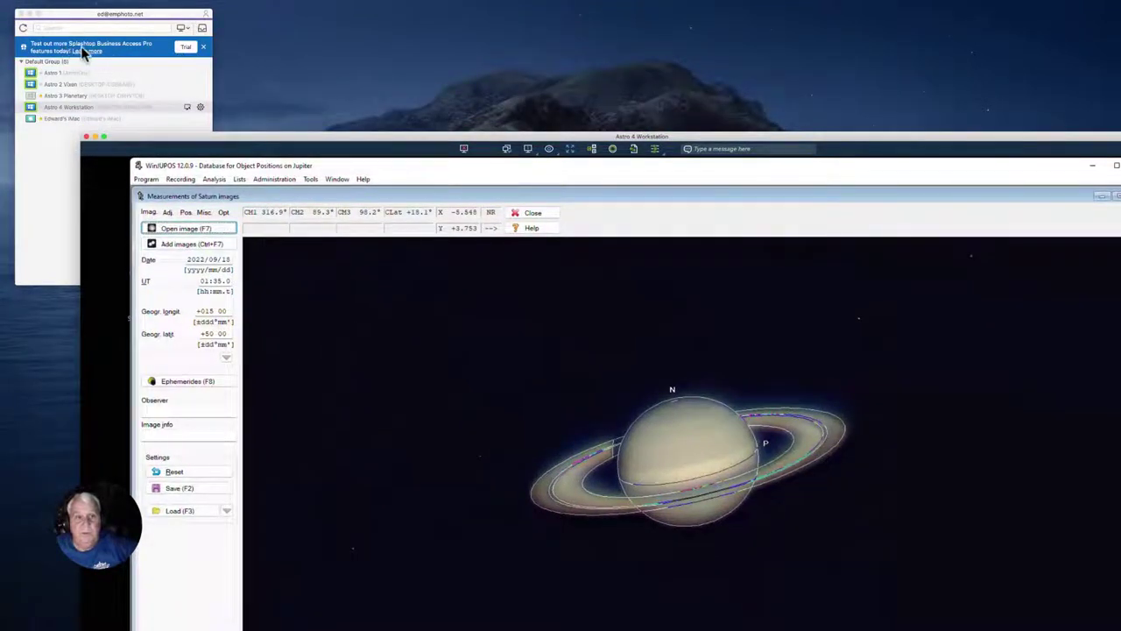
Step: Dismiss the Splashtop Business Access Pro banner and move the Astro 4 Workstation window back into full view
click(204, 49)
click(269, 138)
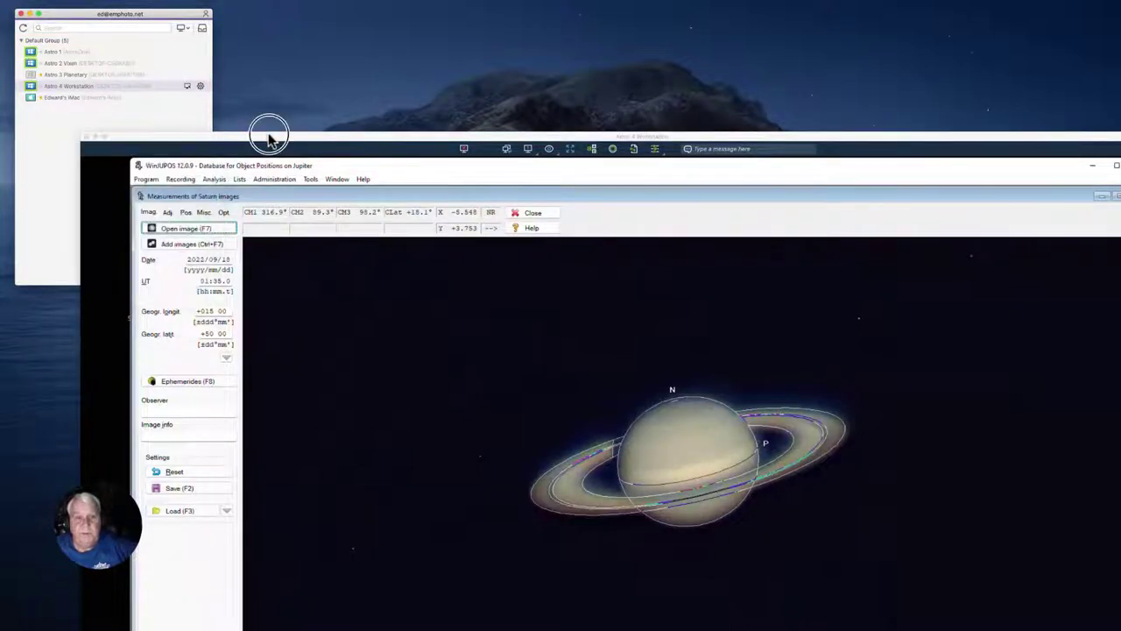
drag(269, 138, 173, 11)
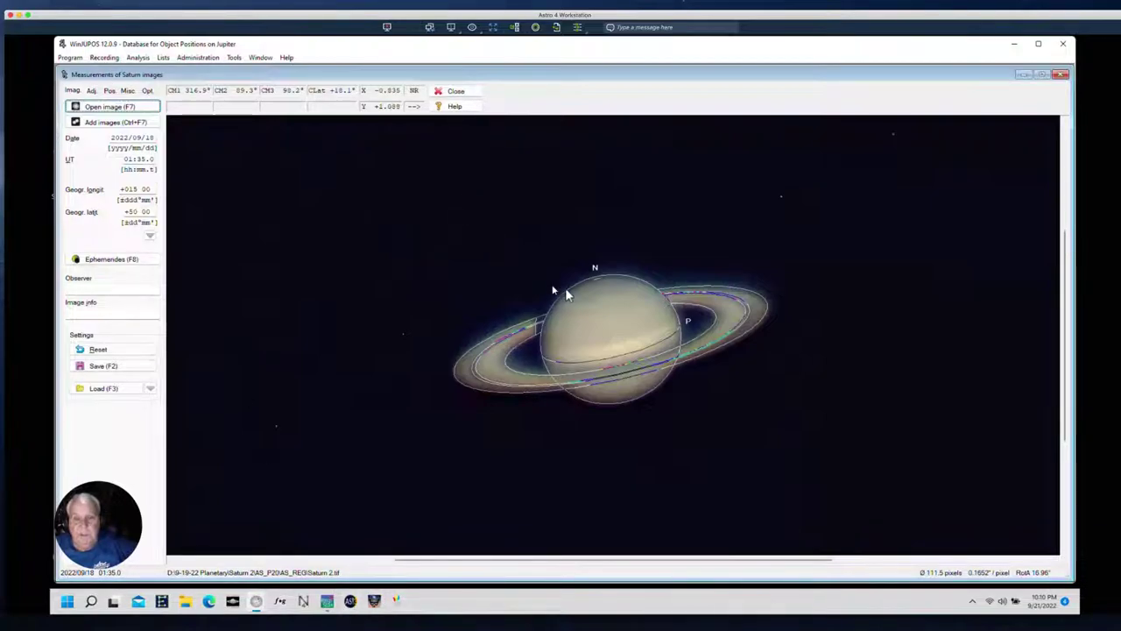
Step: Open Saturn 3.tif from the AS_REG folder for measurement, and reset all settings of the image measurement
click(101, 107)
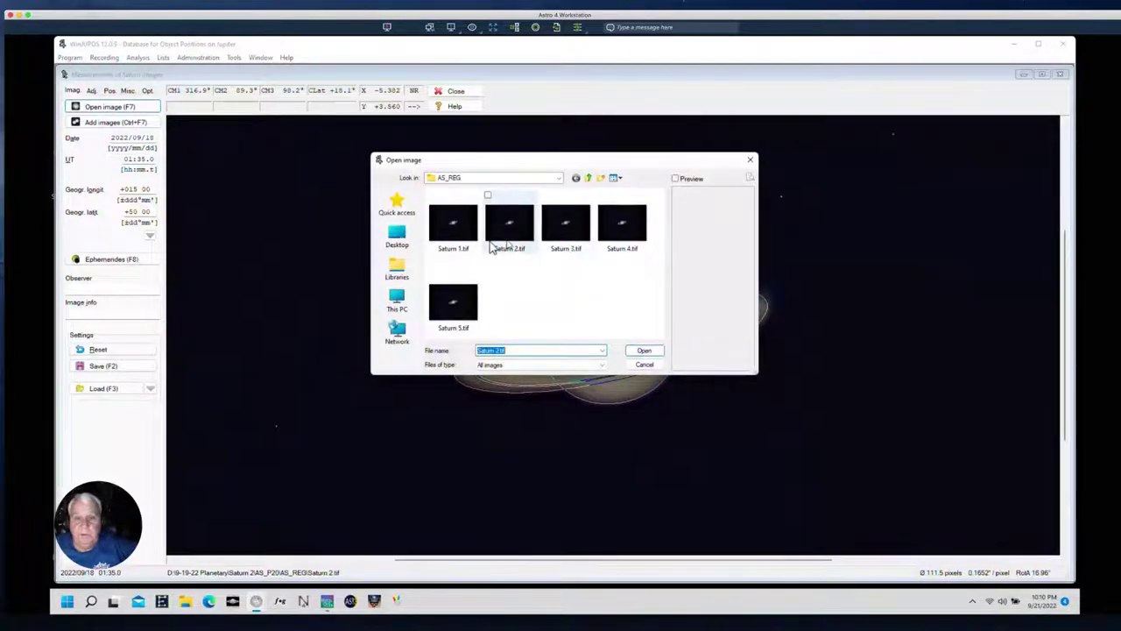
click(557, 241)
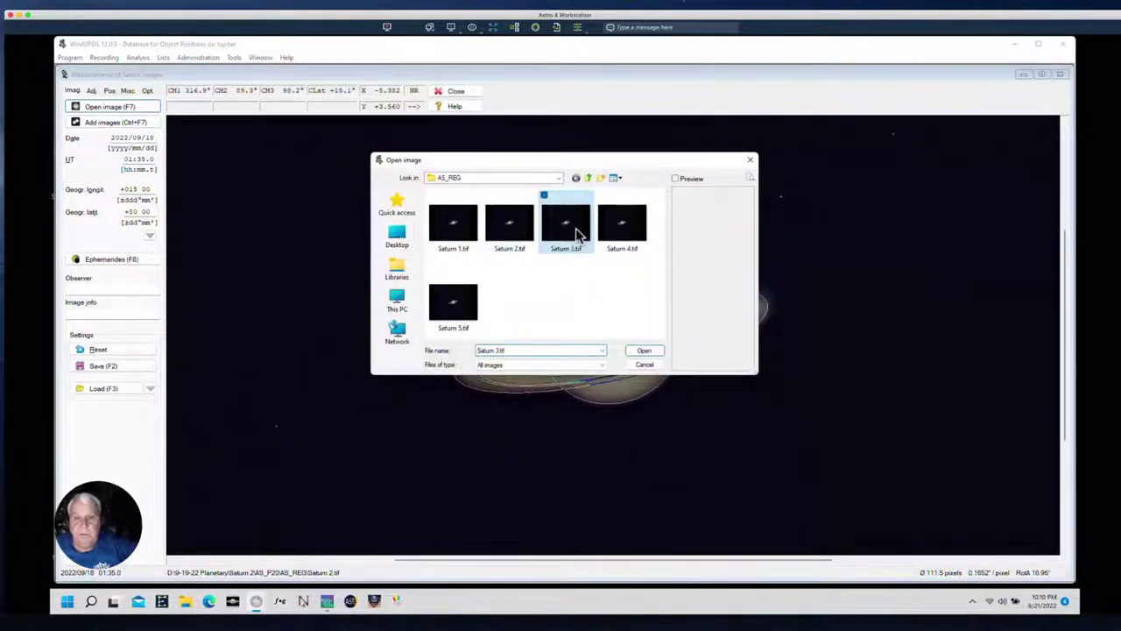
click(644, 351)
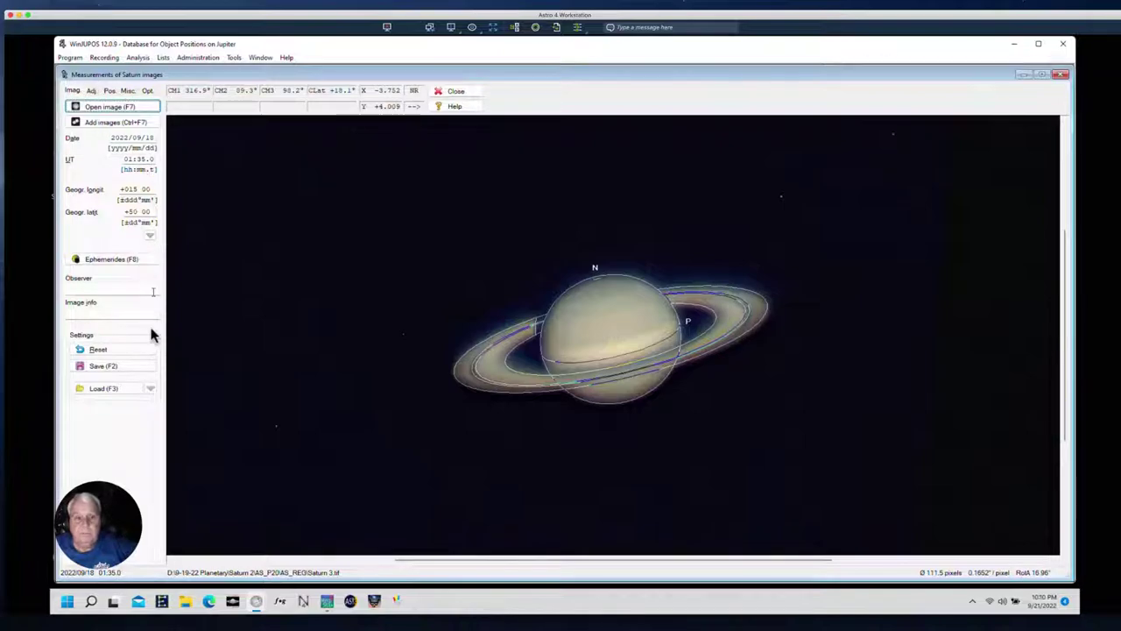
click(107, 350)
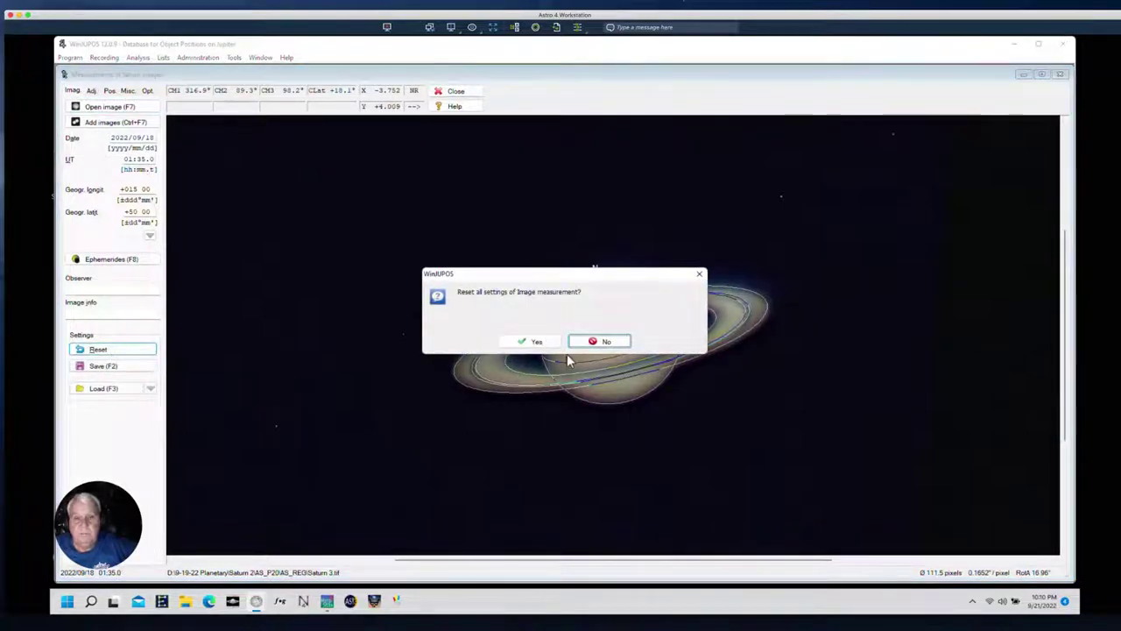
click(538, 341)
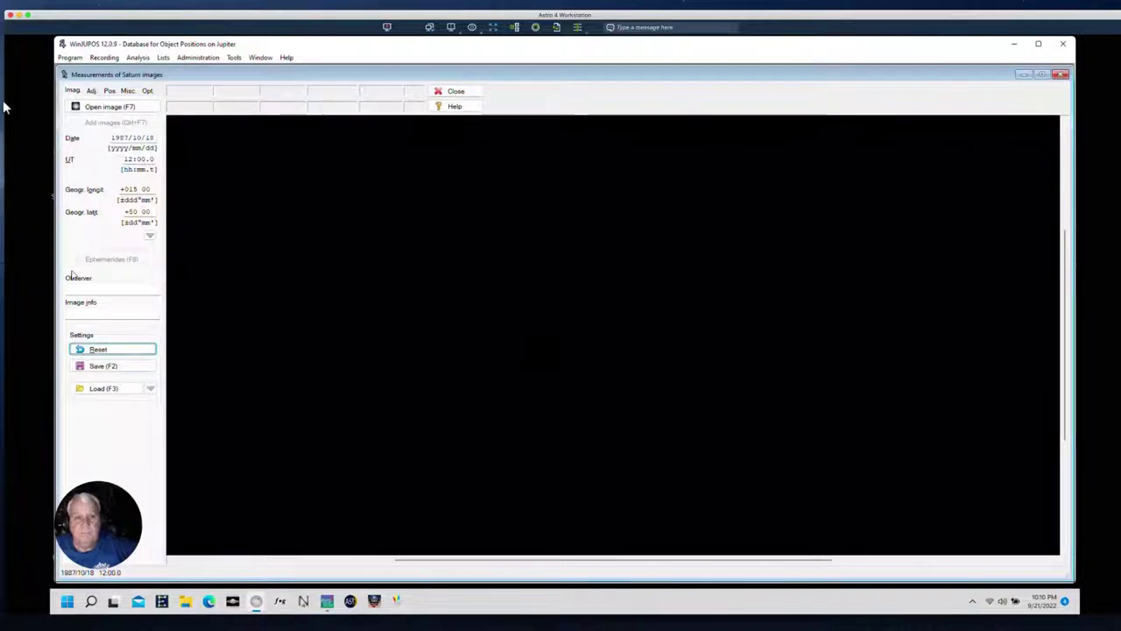
click(85, 106)
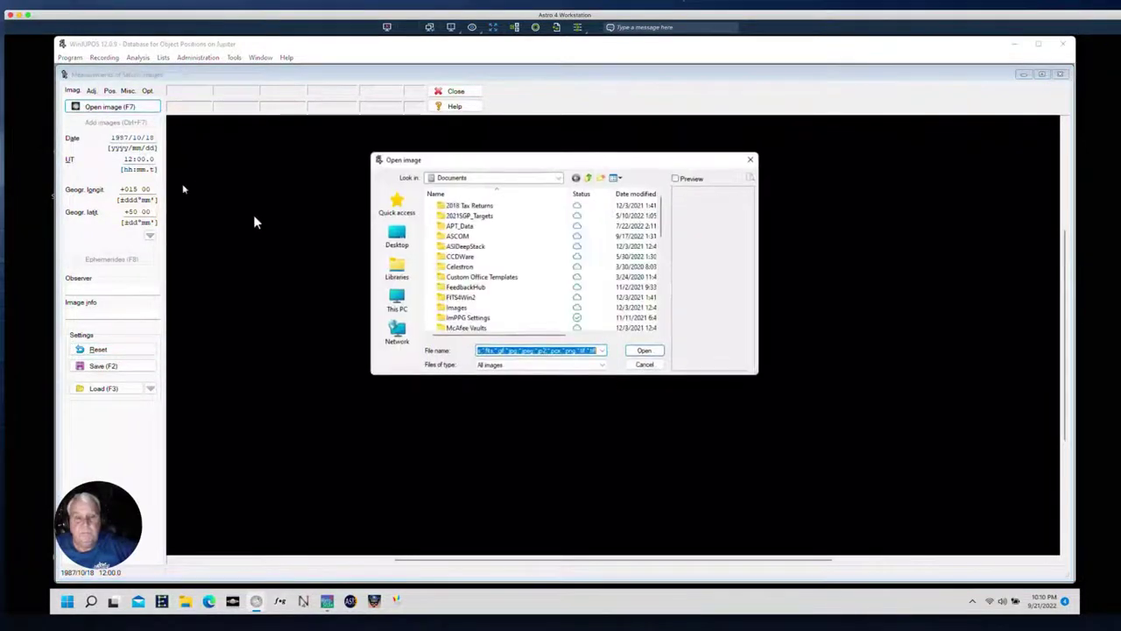
click(397, 301)
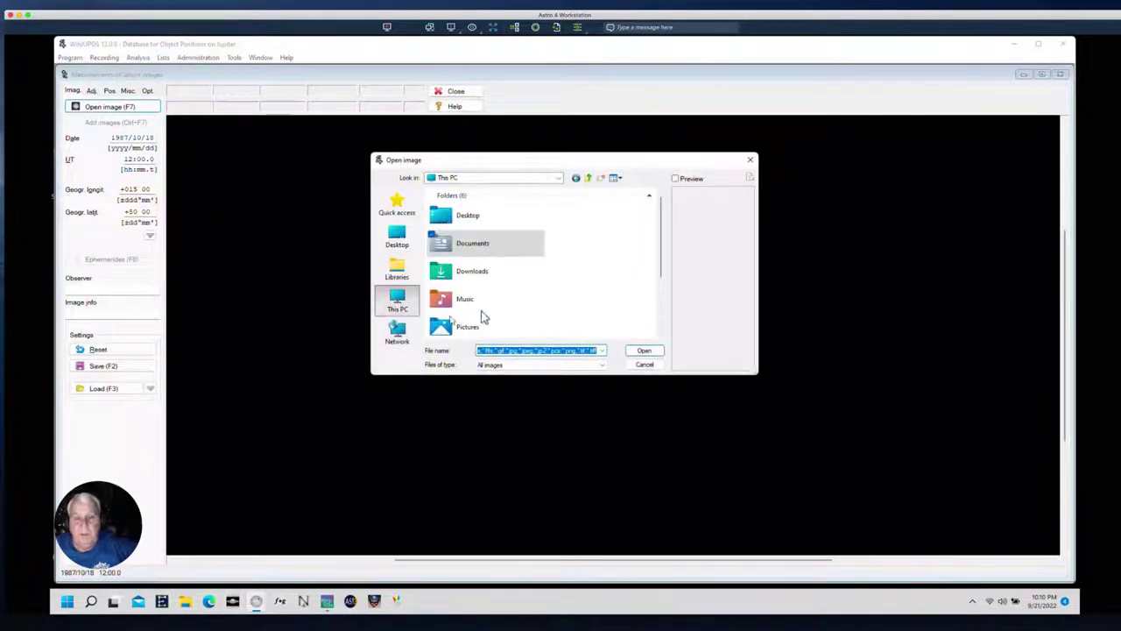
scroll(522, 311, down, 3)
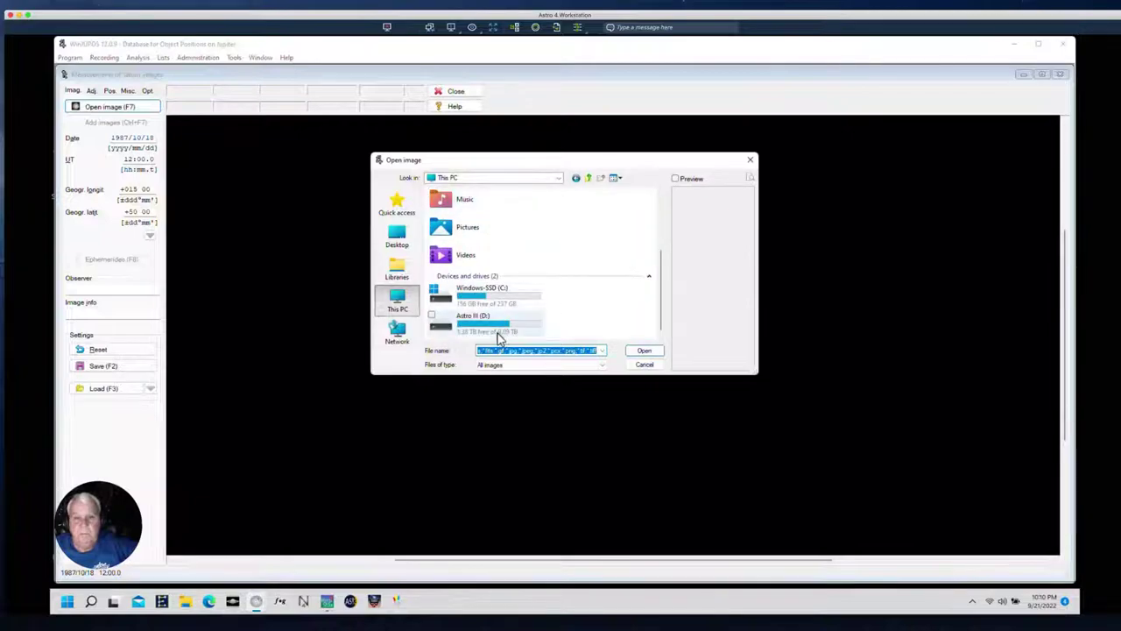
double_click(499, 326)
click(465, 216)
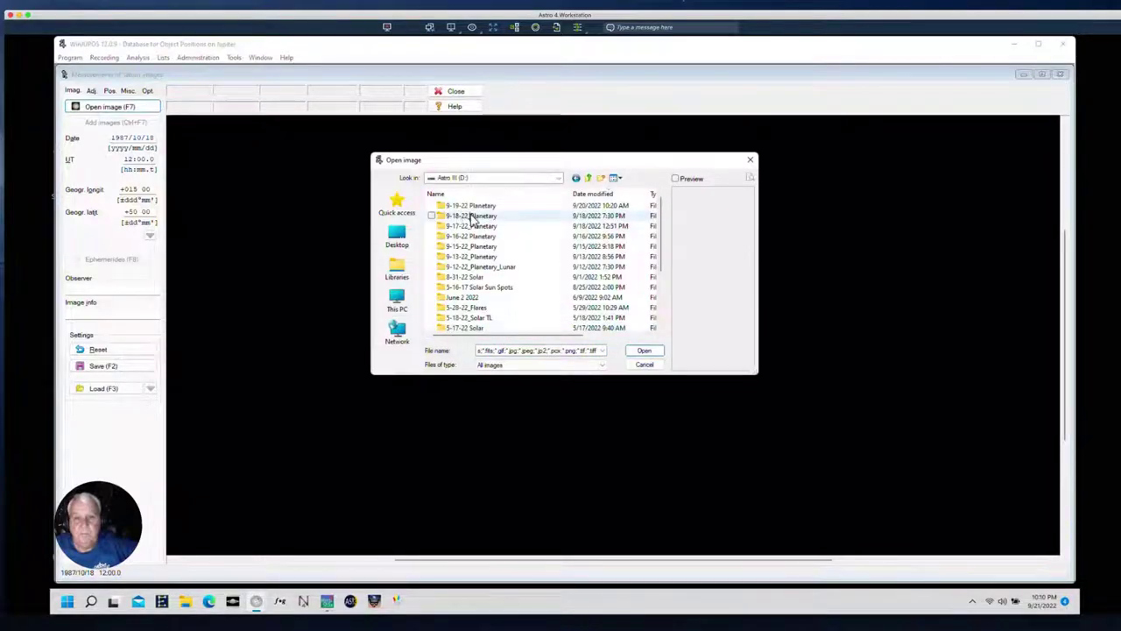
double_click(469, 216)
click(447, 207)
double_click(449, 209)
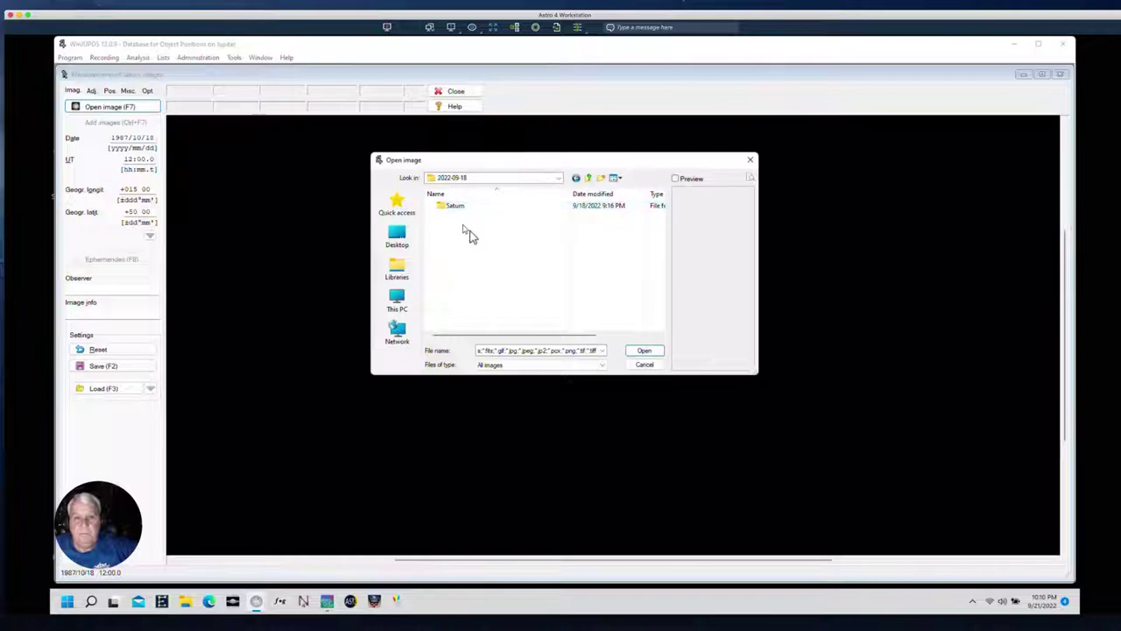
double_click(455, 209)
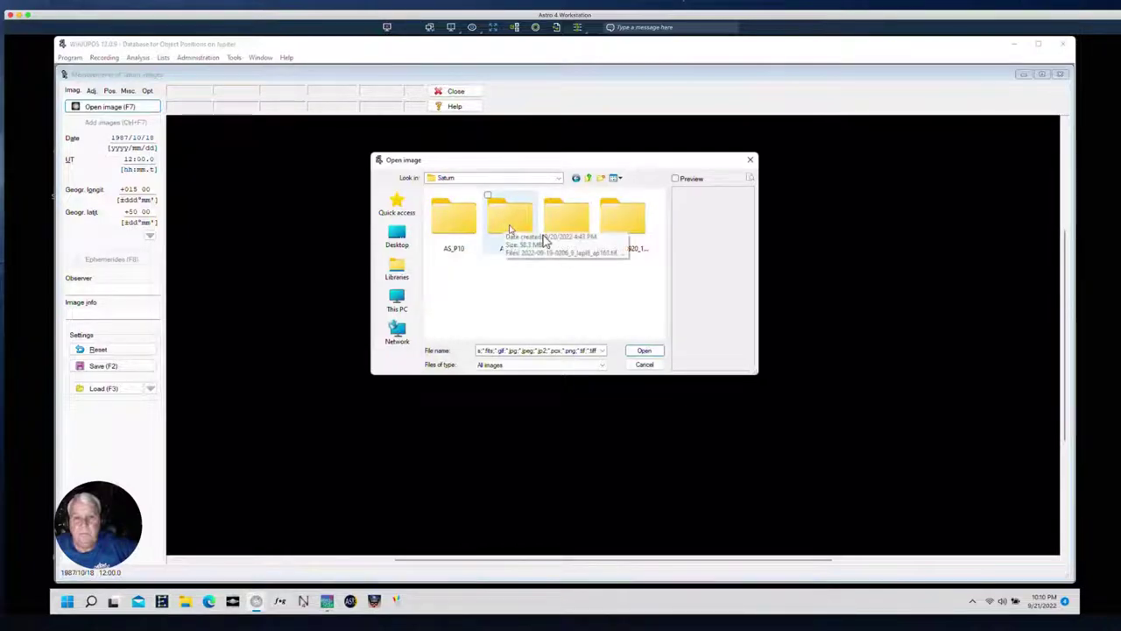
double_click(462, 233)
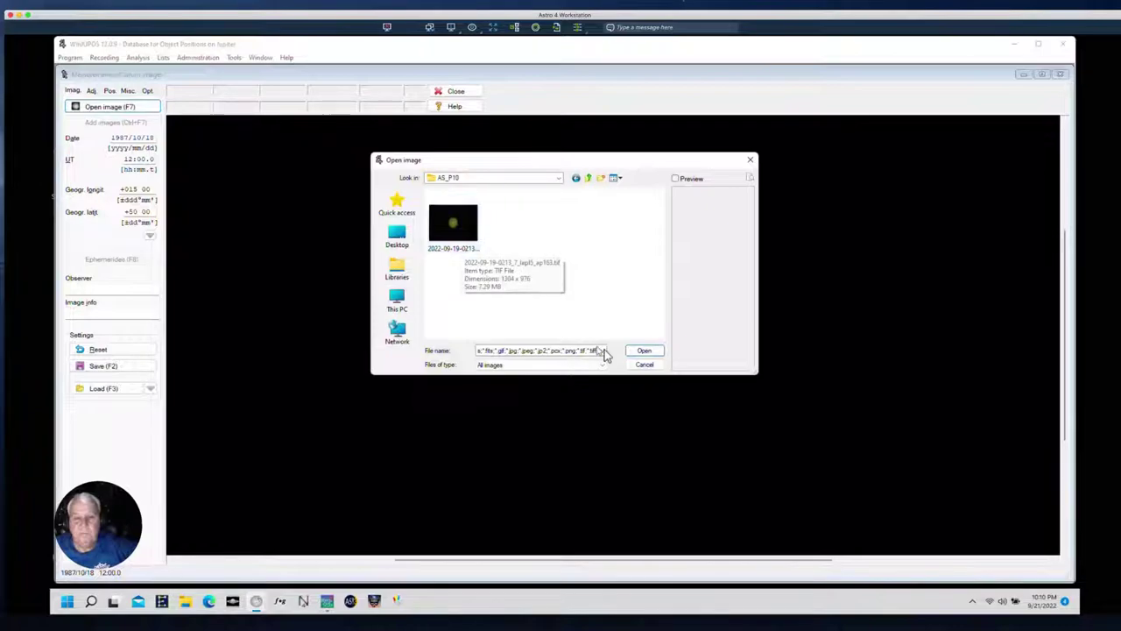
click(630, 366)
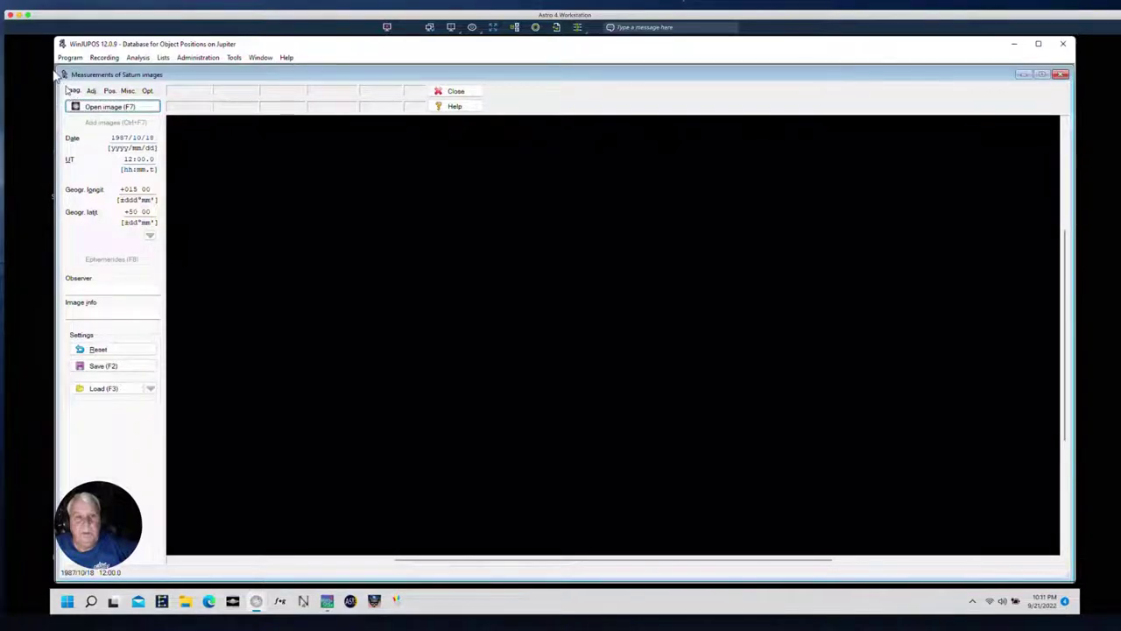
Step: Set the celestial body of the WinJUPOS database to Saturn
click(65, 58)
mouse_move(96, 71)
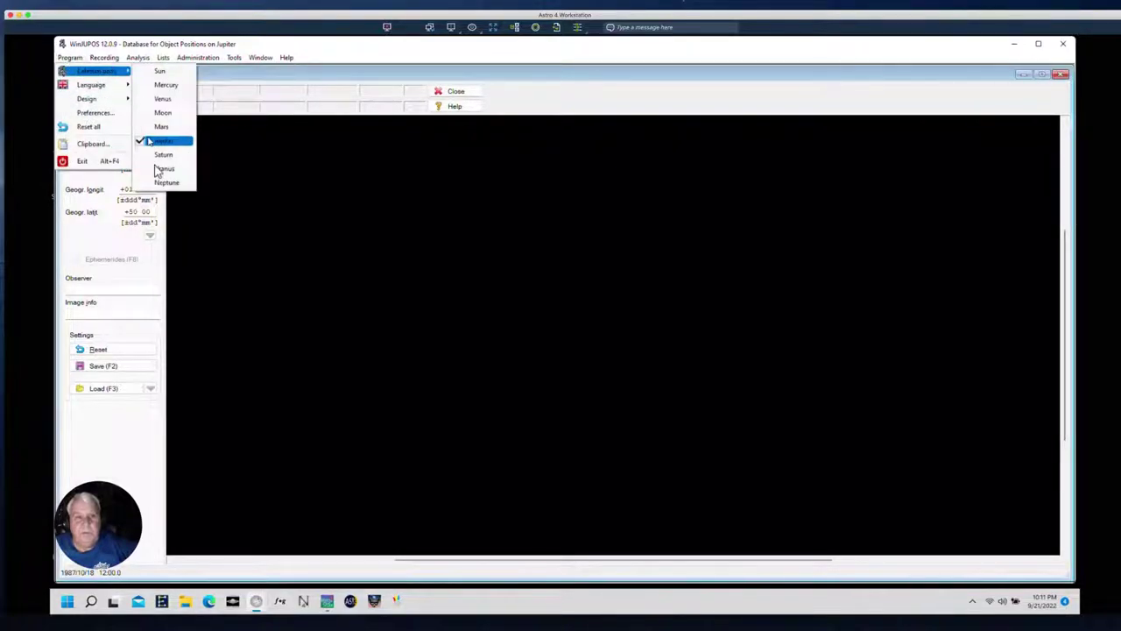
click(160, 155)
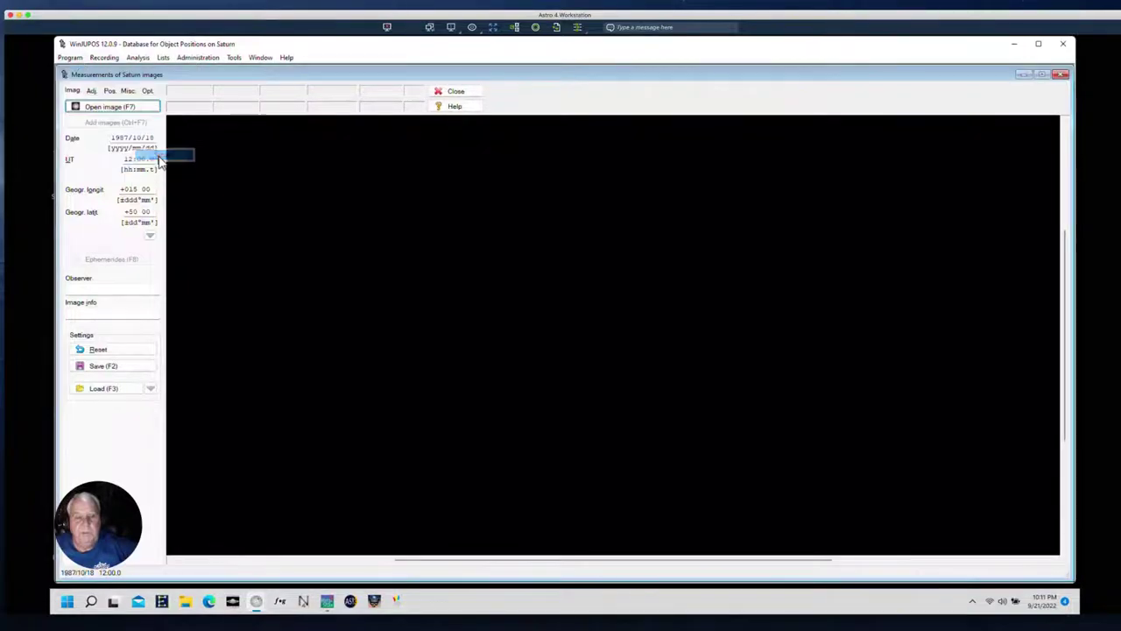
click(99, 107)
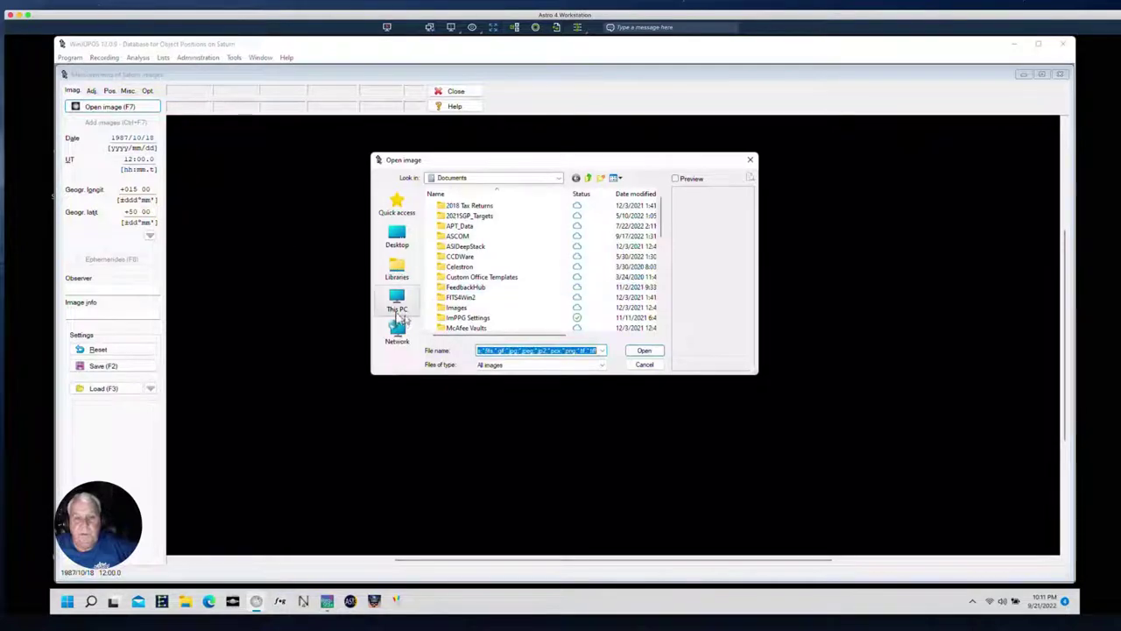
click(394, 302)
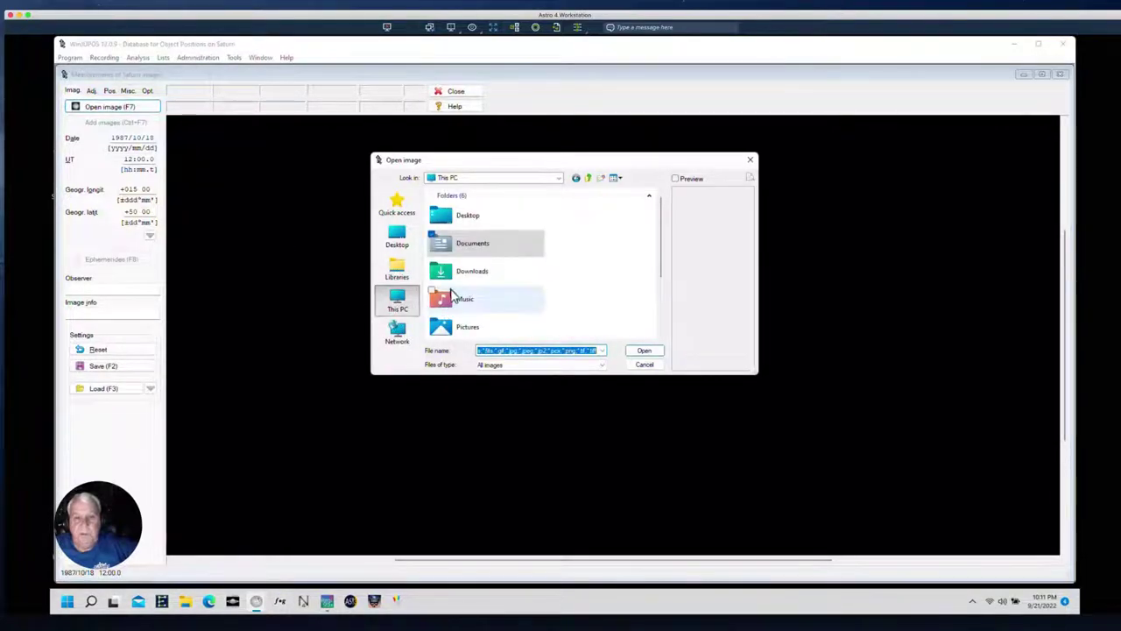
scroll(453, 295, down, 3)
double_click(470, 322)
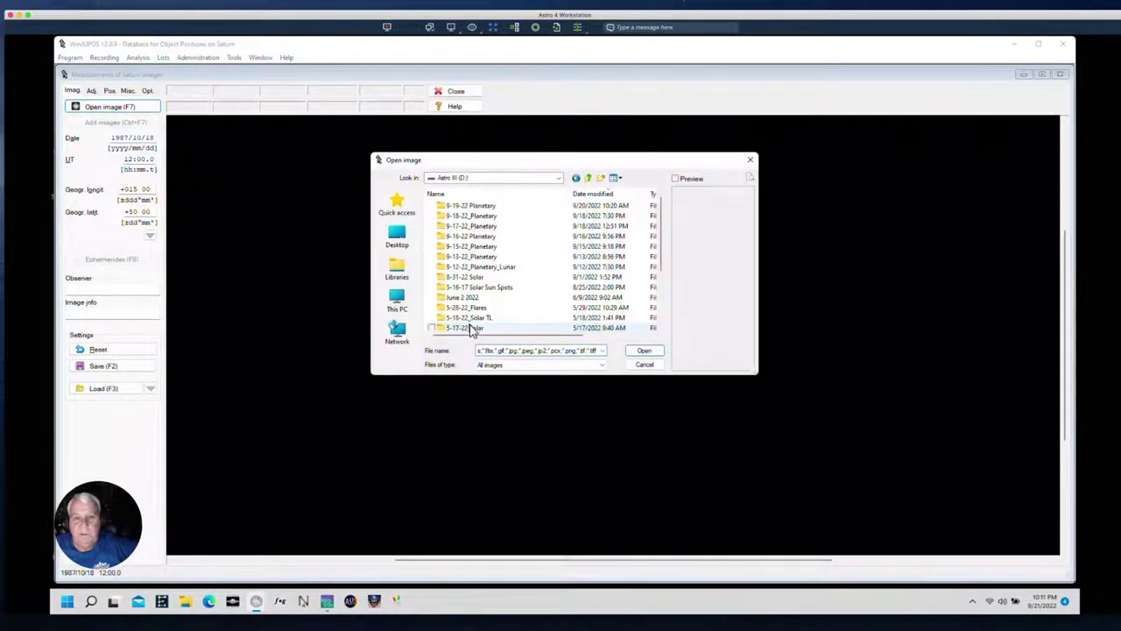
double_click(473, 206)
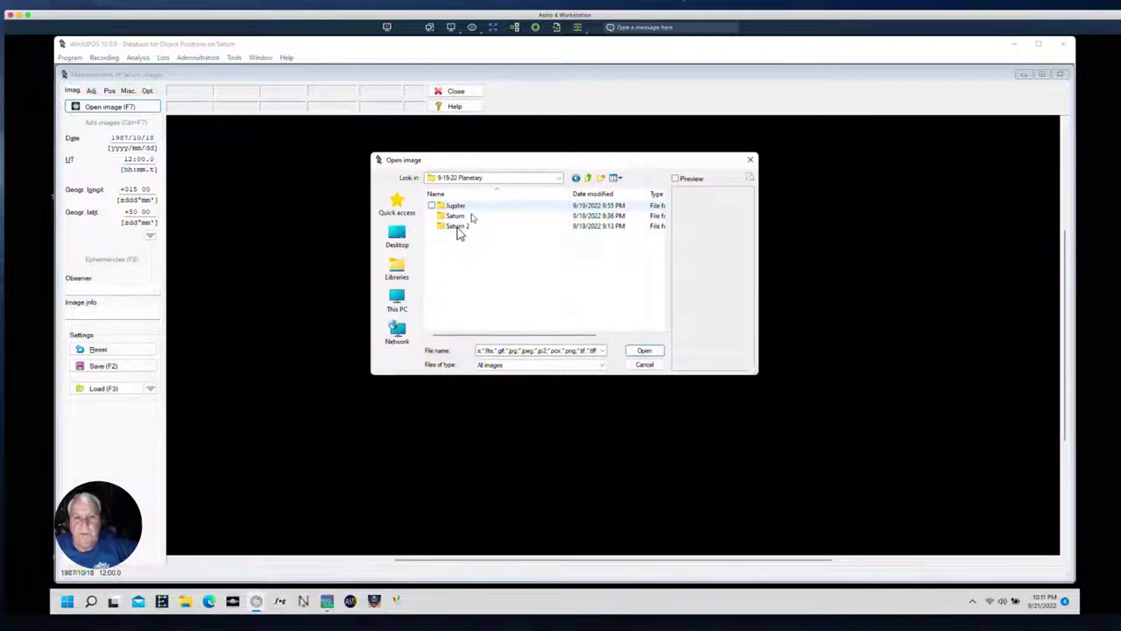
double_click(457, 227)
double_click(455, 226)
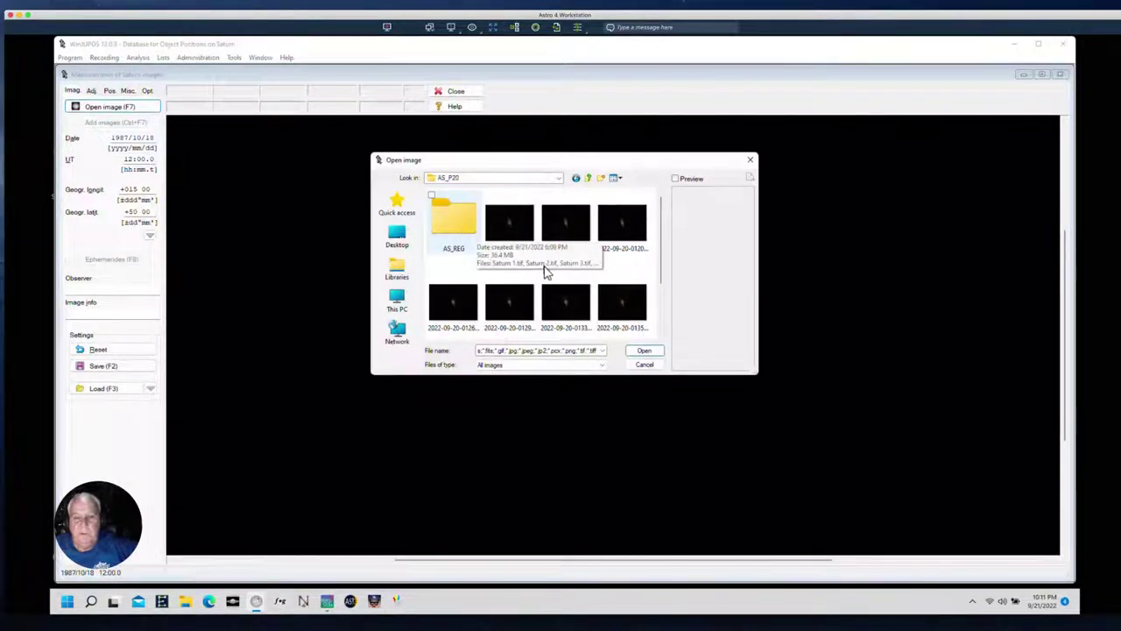
click(558, 178)
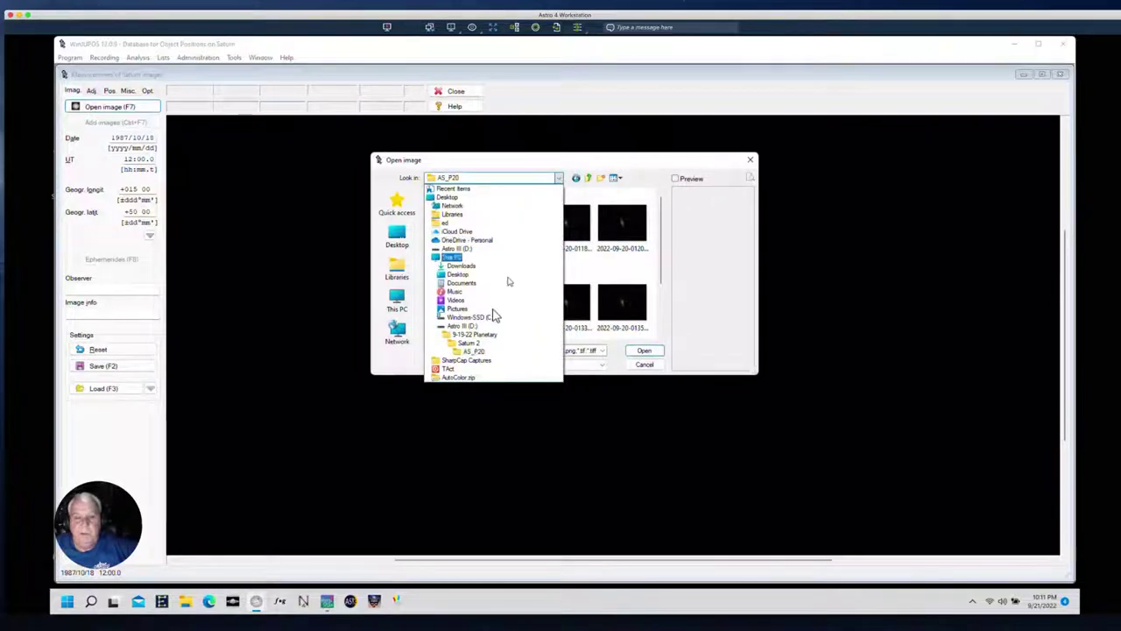
click(473, 334)
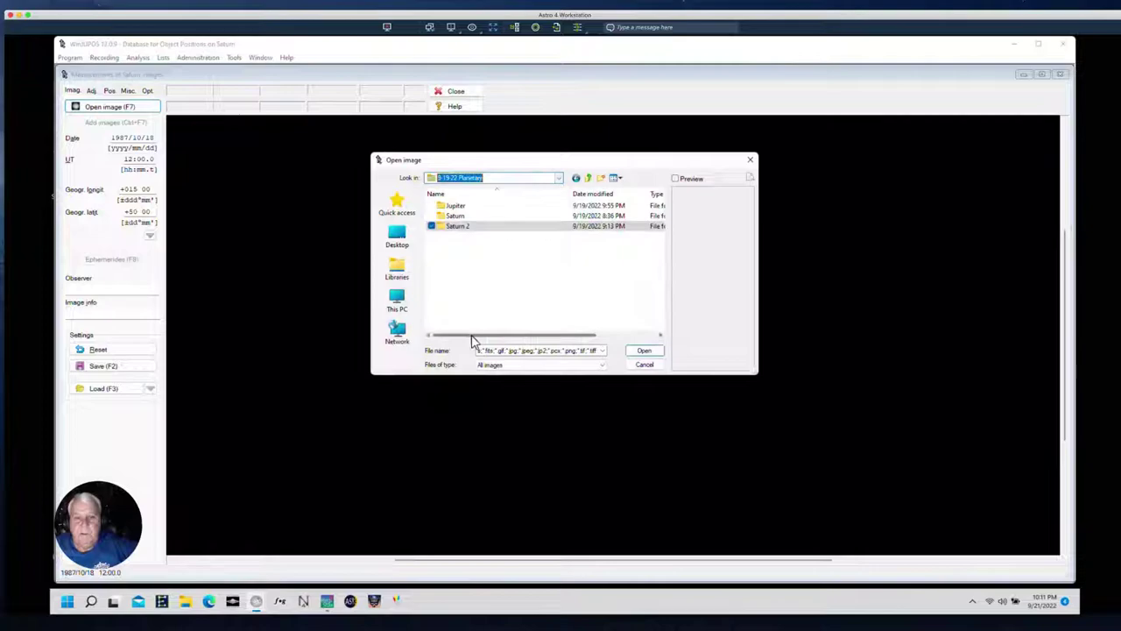
click(455, 207)
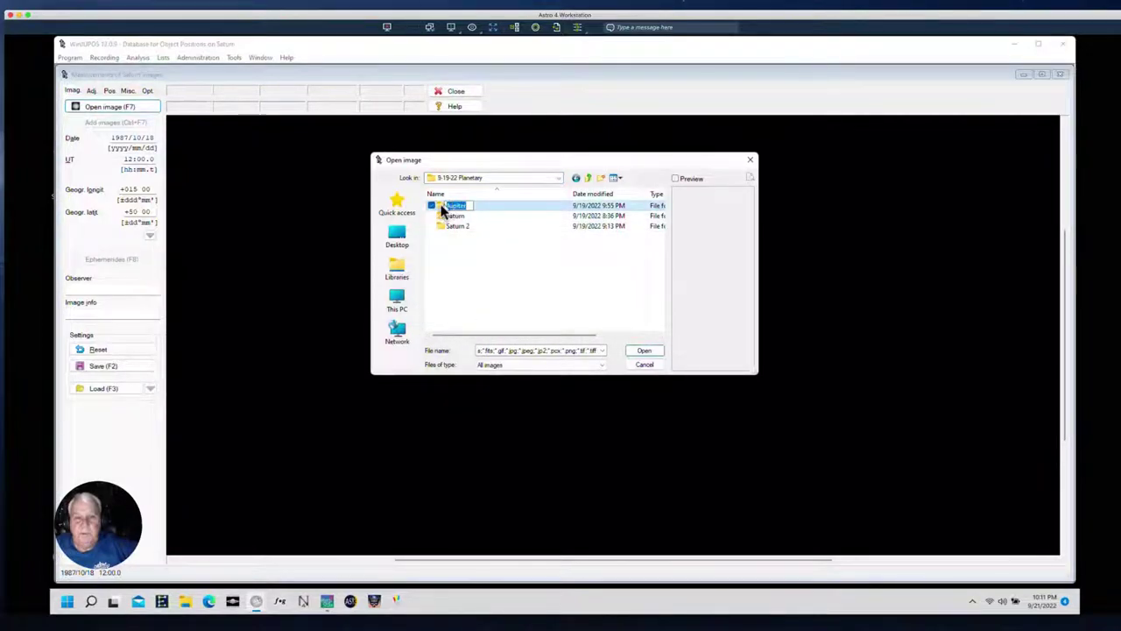
click(443, 211)
double_click(444, 211)
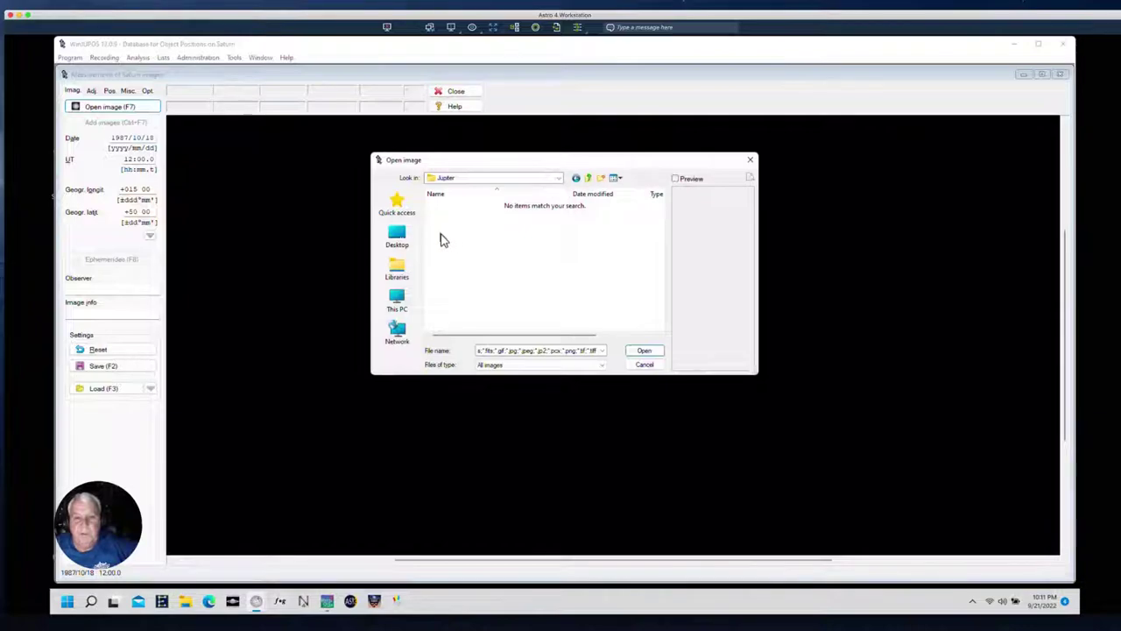
click(640, 364)
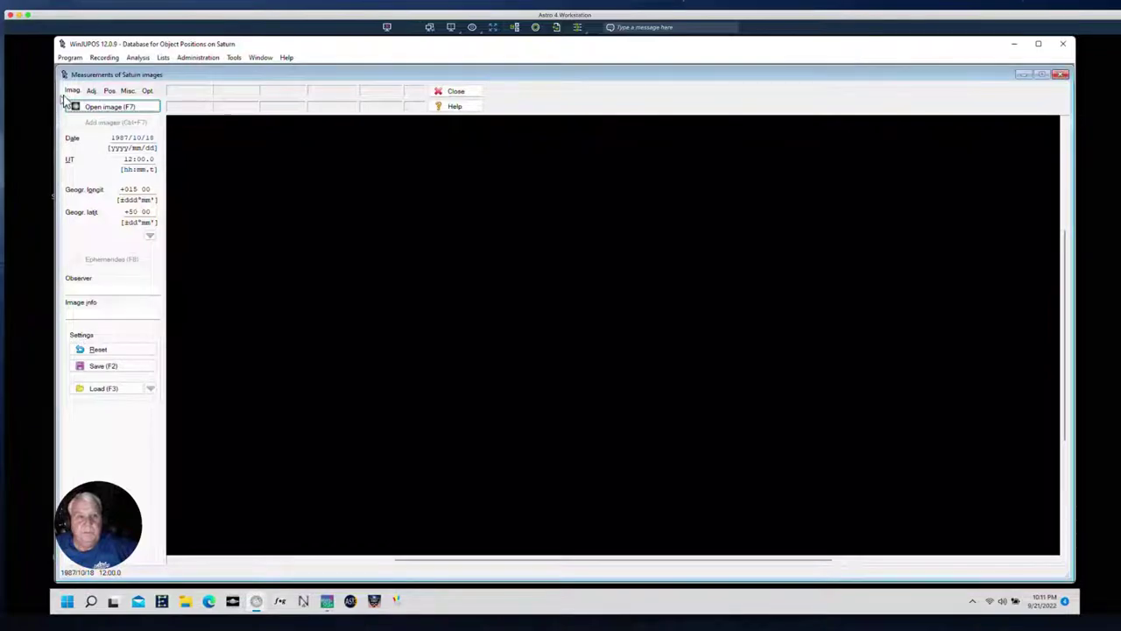
click(98, 109)
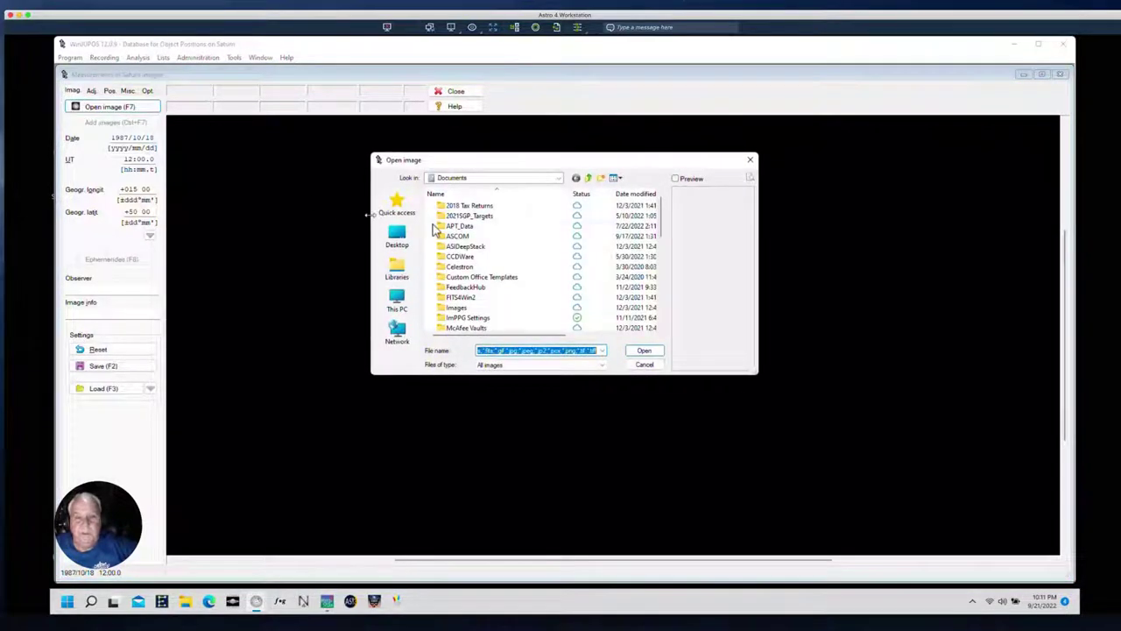
click(559, 178)
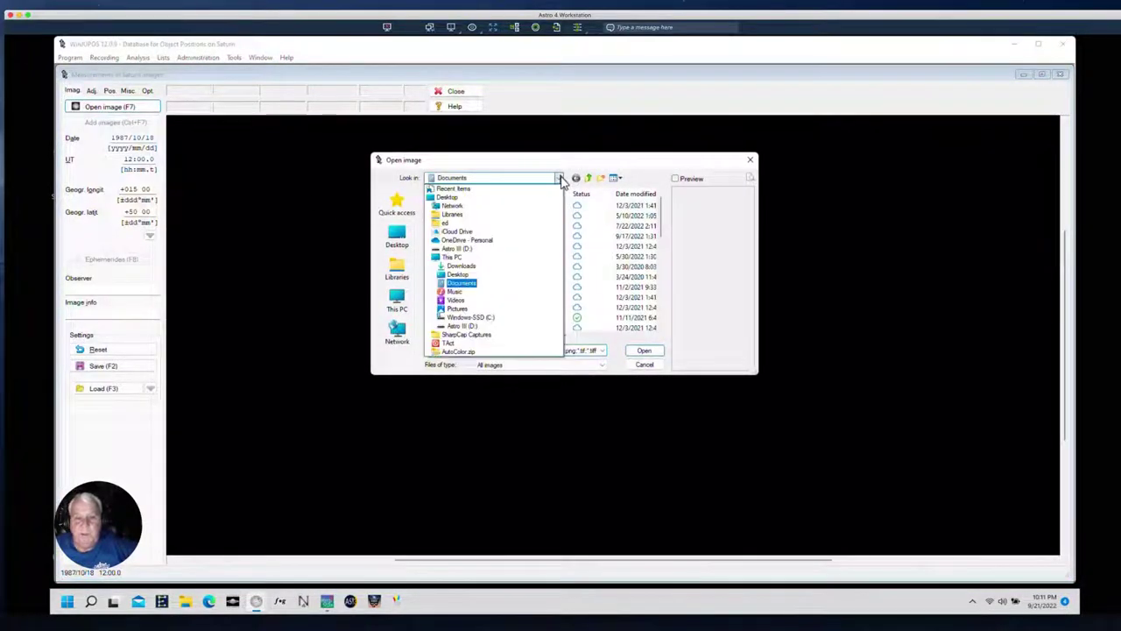
click(464, 326)
double_click(467, 228)
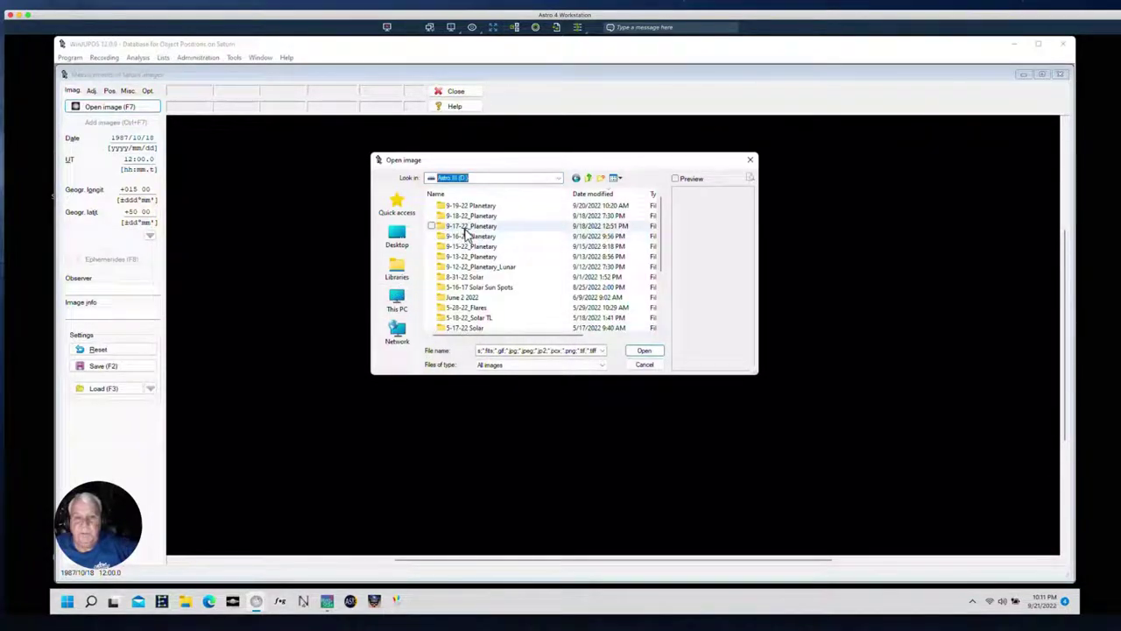
double_click(456, 217)
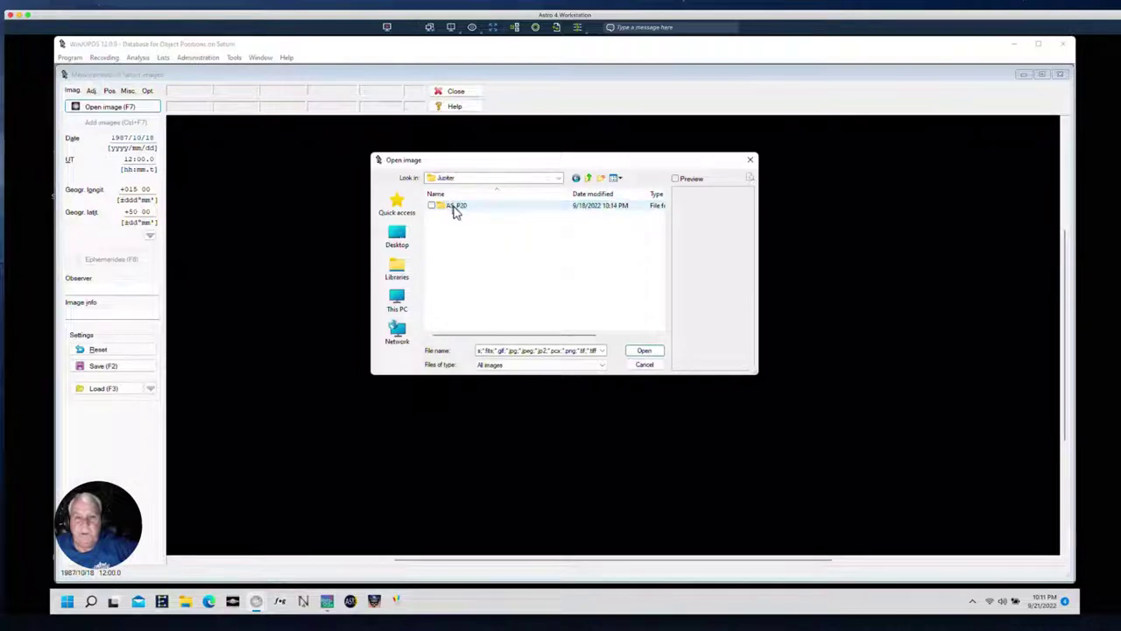
double_click(453, 208)
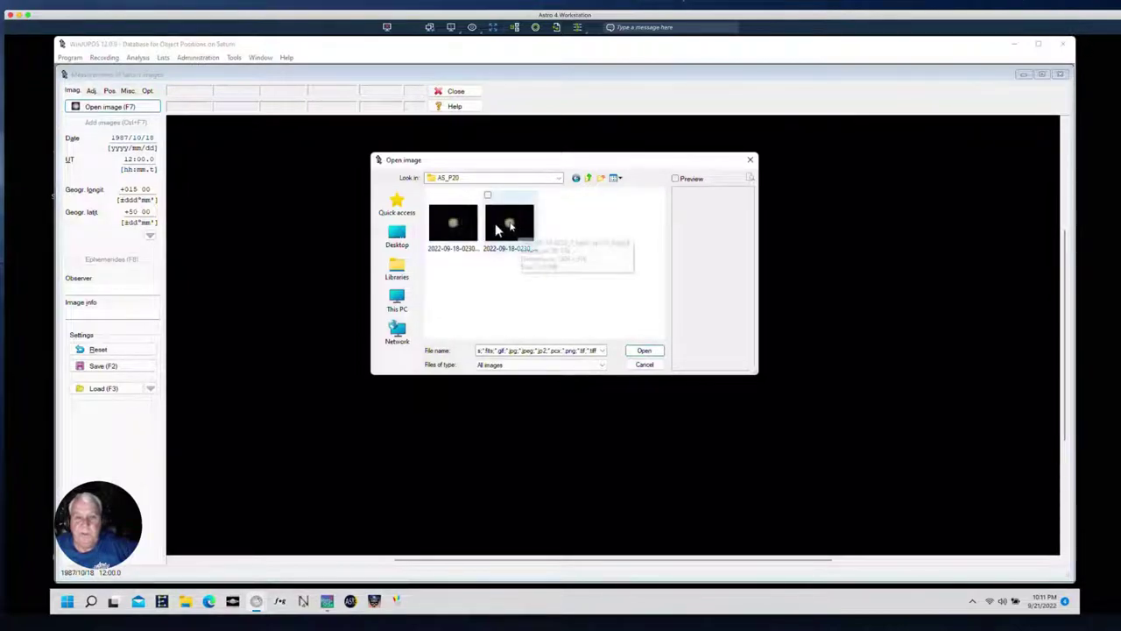
click(510, 229)
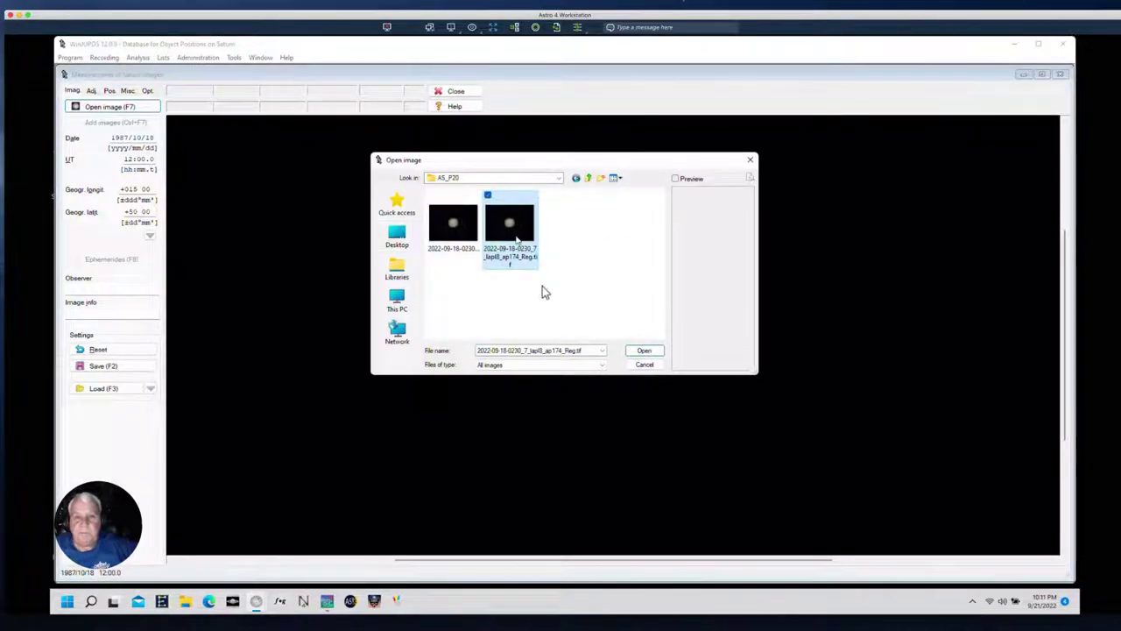
click(638, 353)
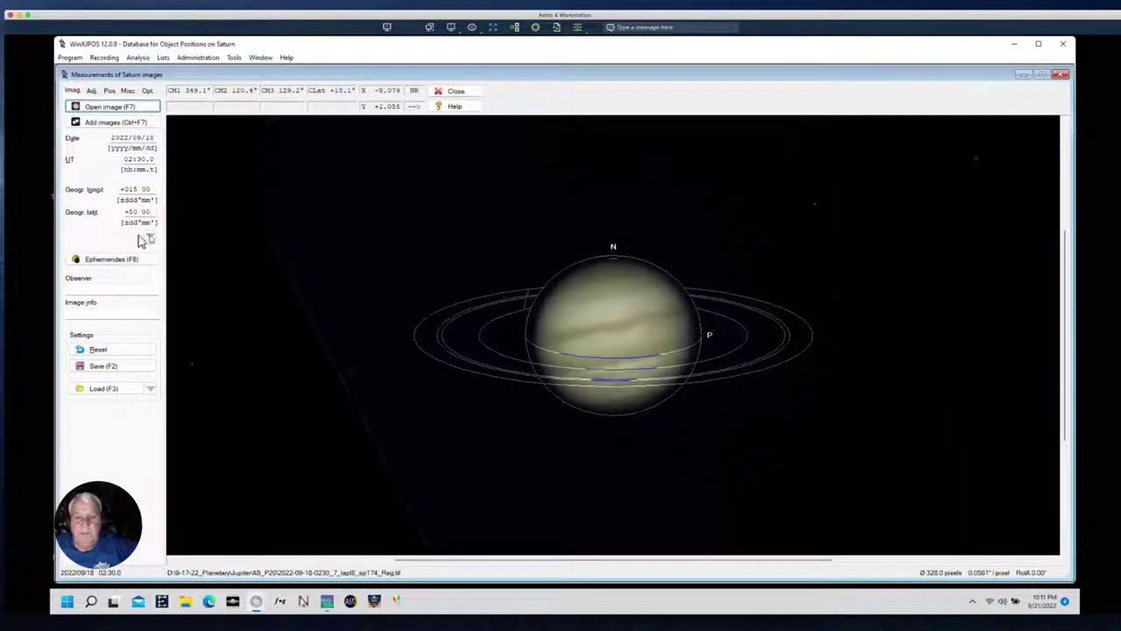
click(67, 57)
mouse_move(67, 74)
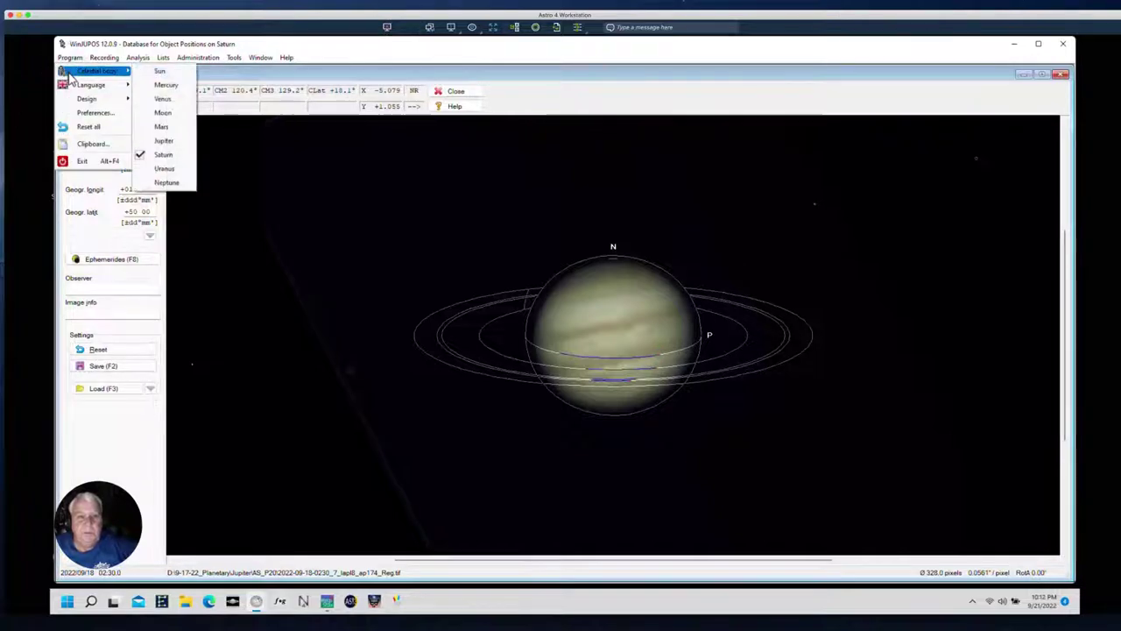
click(162, 140)
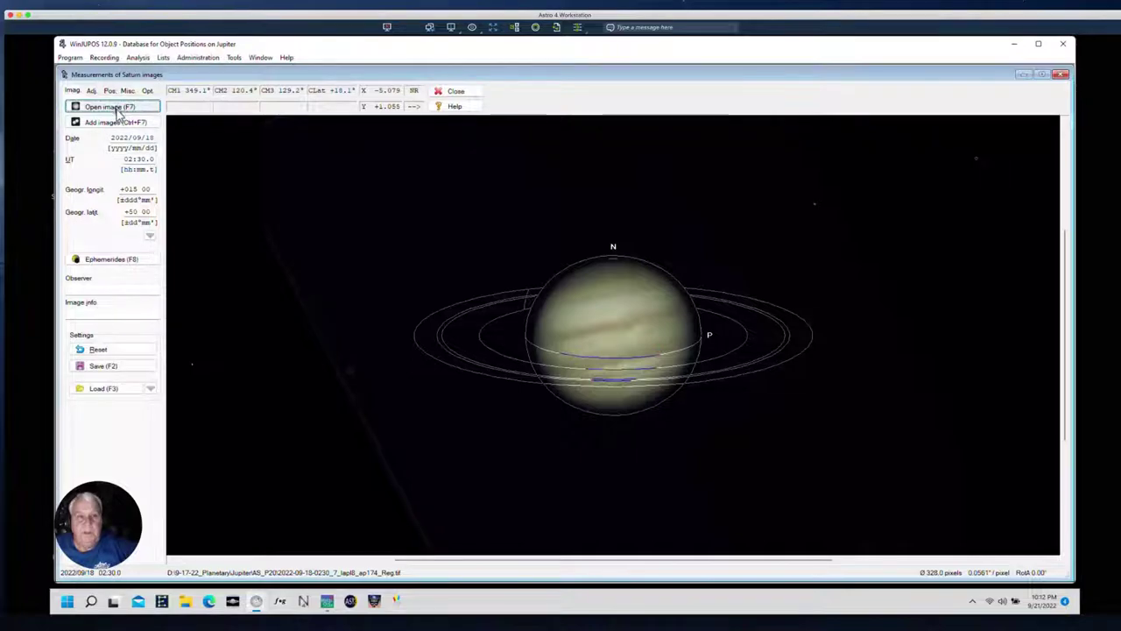
click(114, 108)
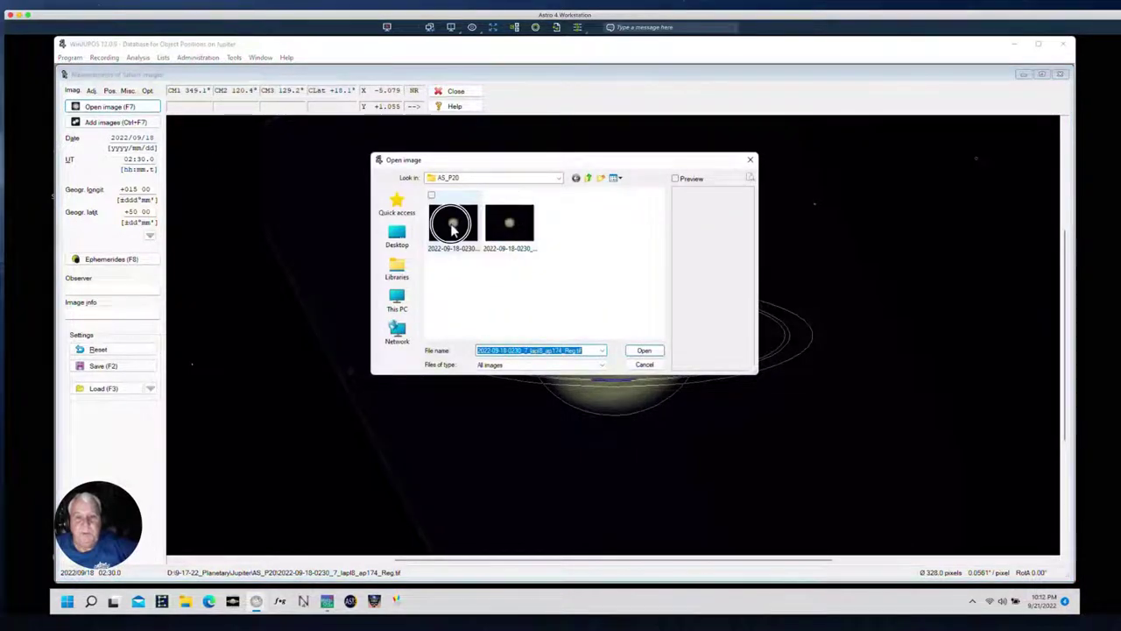
click(452, 224)
click(639, 354)
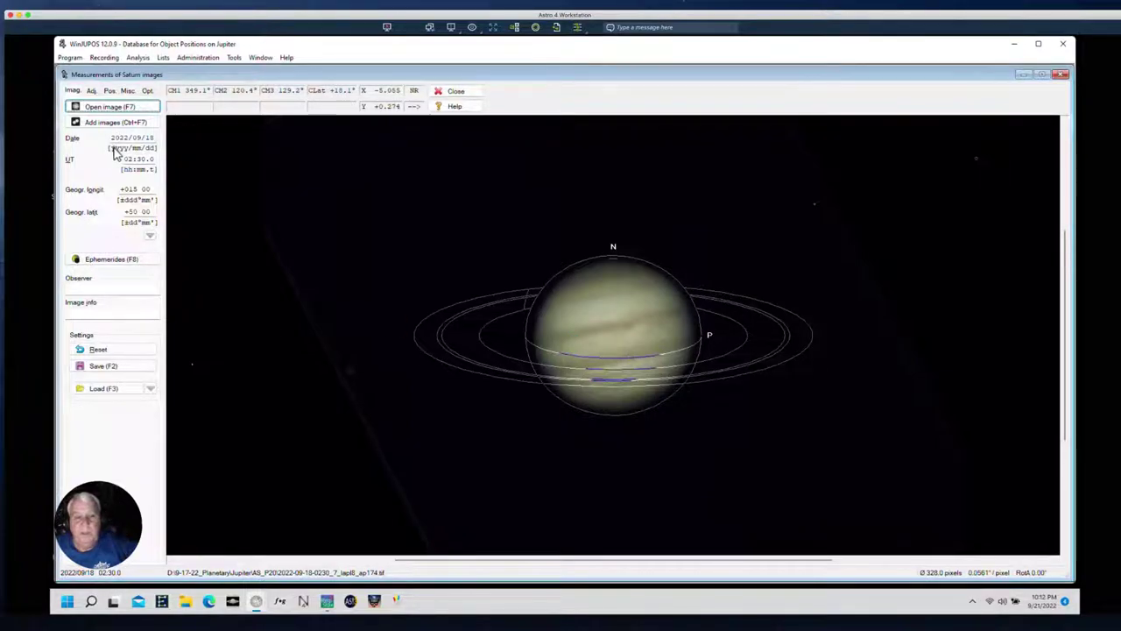
click(234, 56)
click(248, 73)
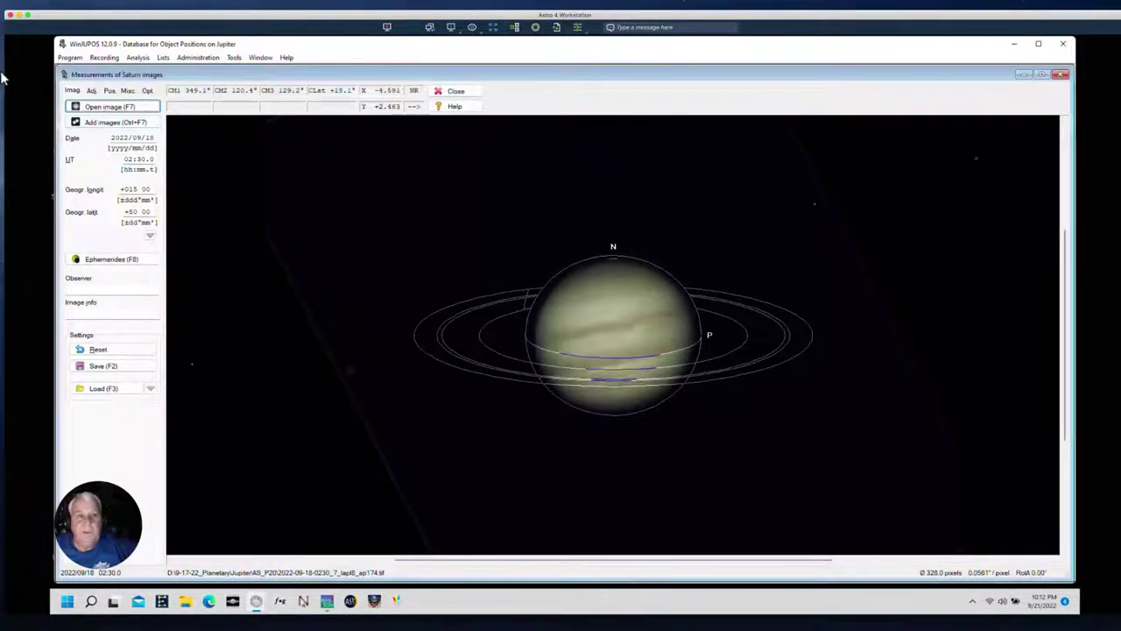
click(92, 107)
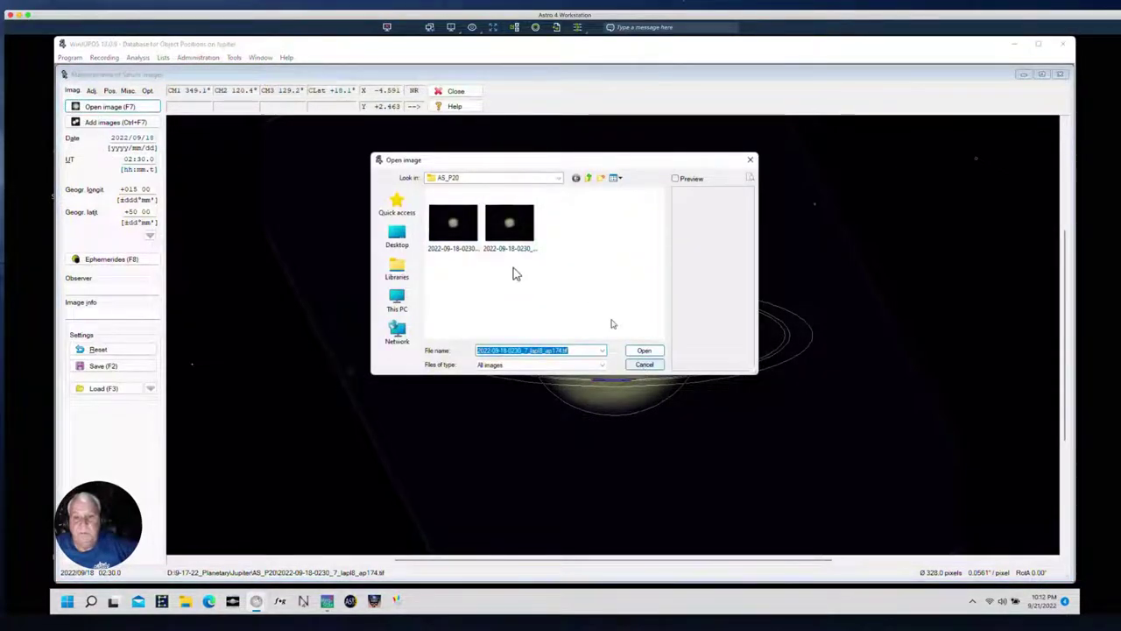
click(504, 226)
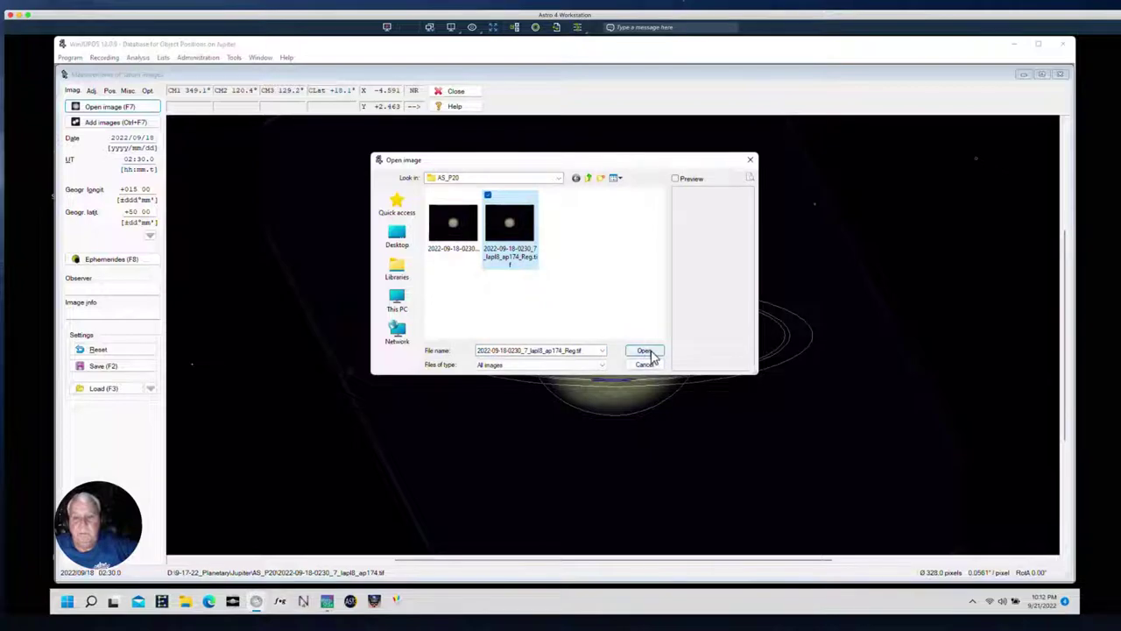
click(646, 352)
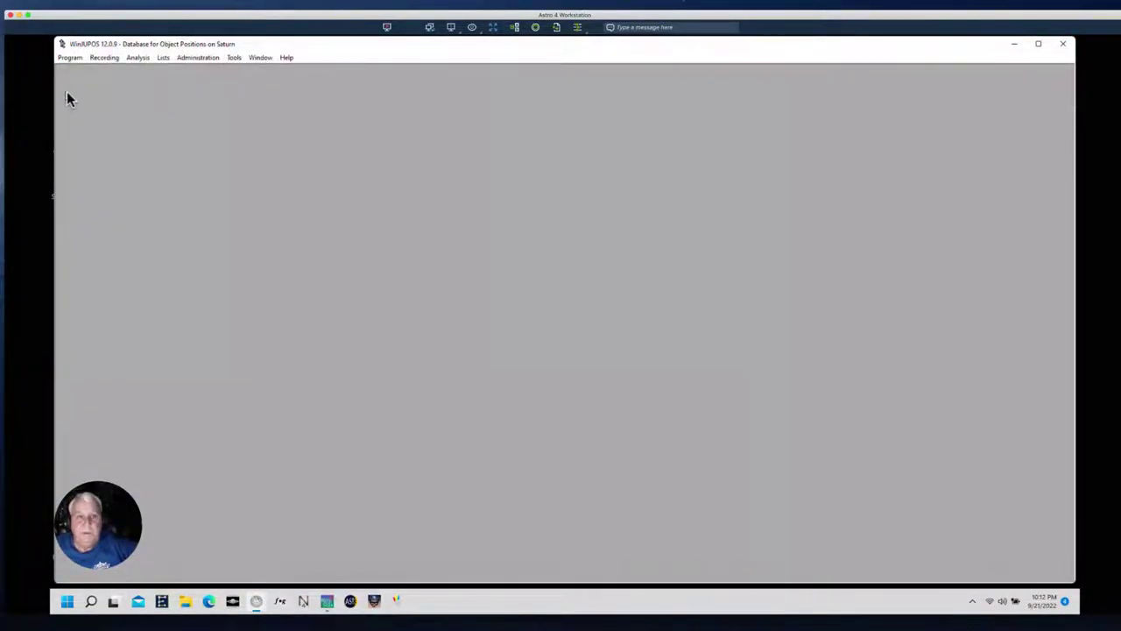
Step: Restart WinJUPOS and set the celestial body of its database to Jupiter
click(1067, 49)
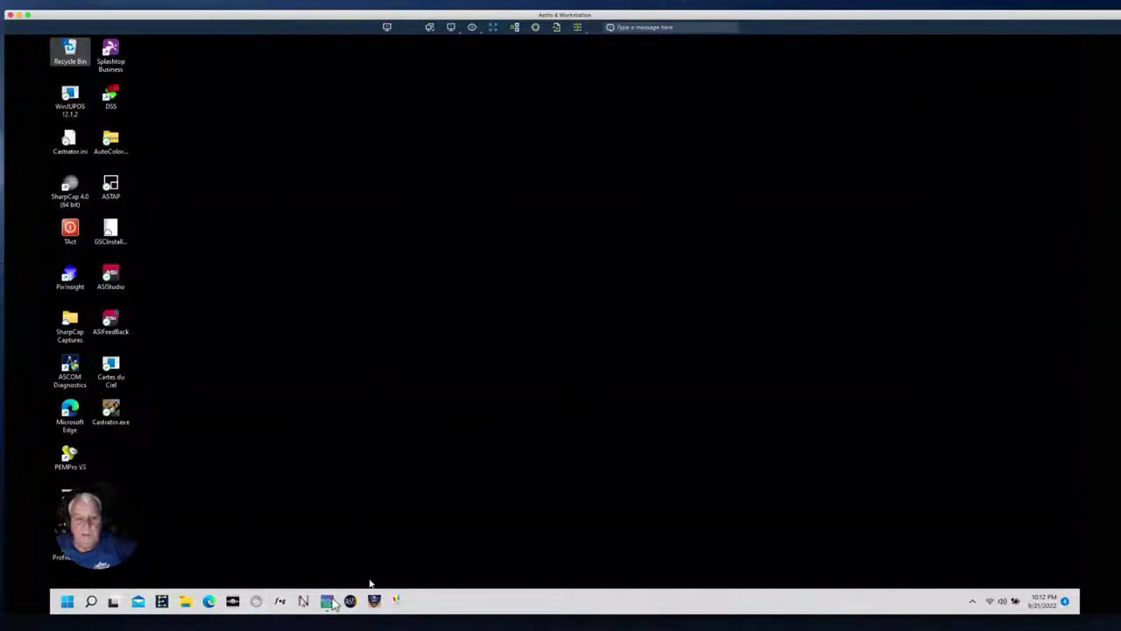
click(256, 601)
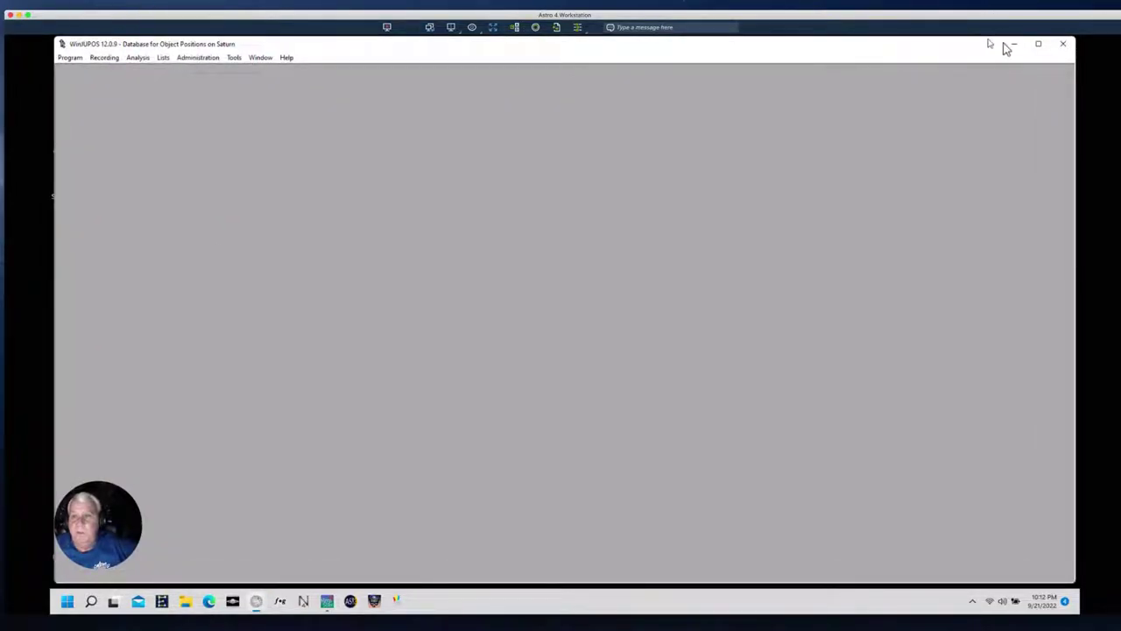
click(1067, 48)
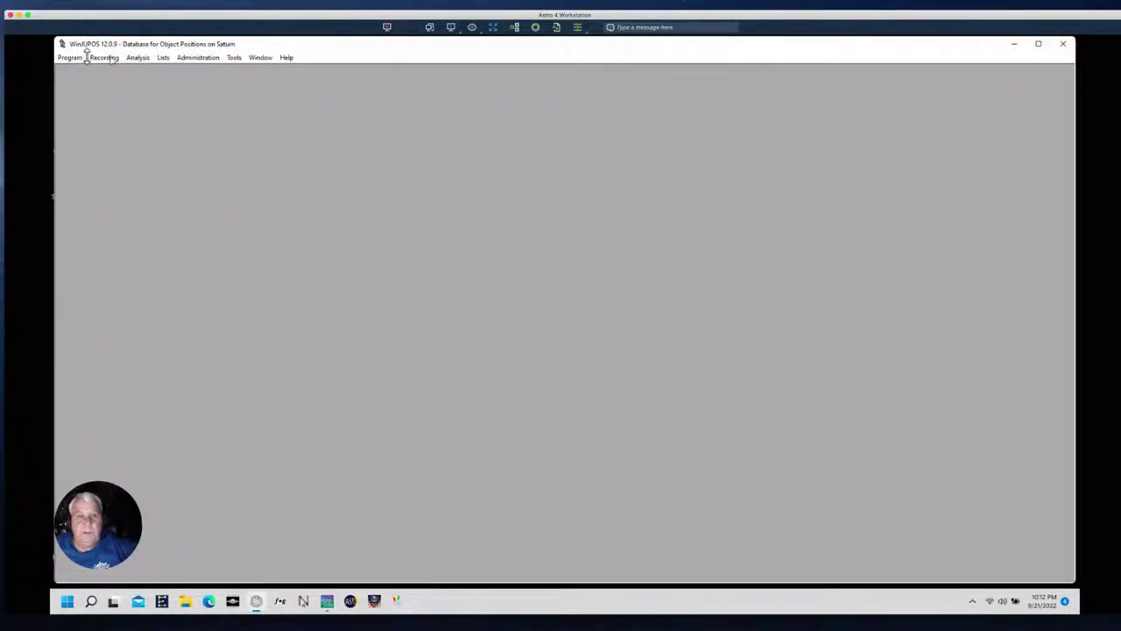
click(63, 58)
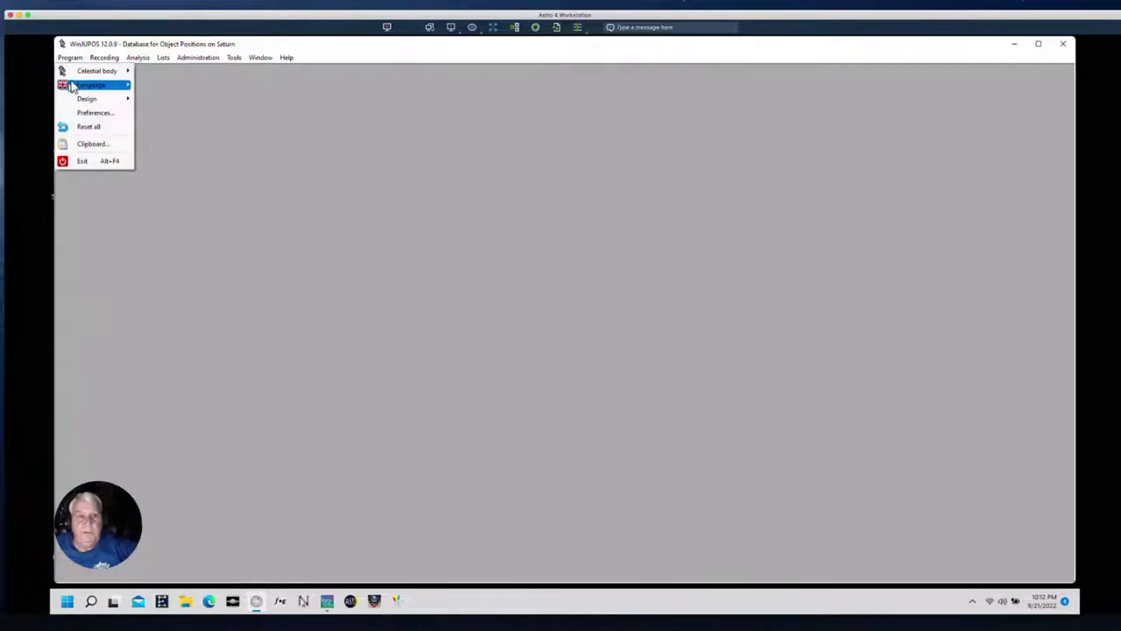
mouse_move(105, 71)
click(154, 142)
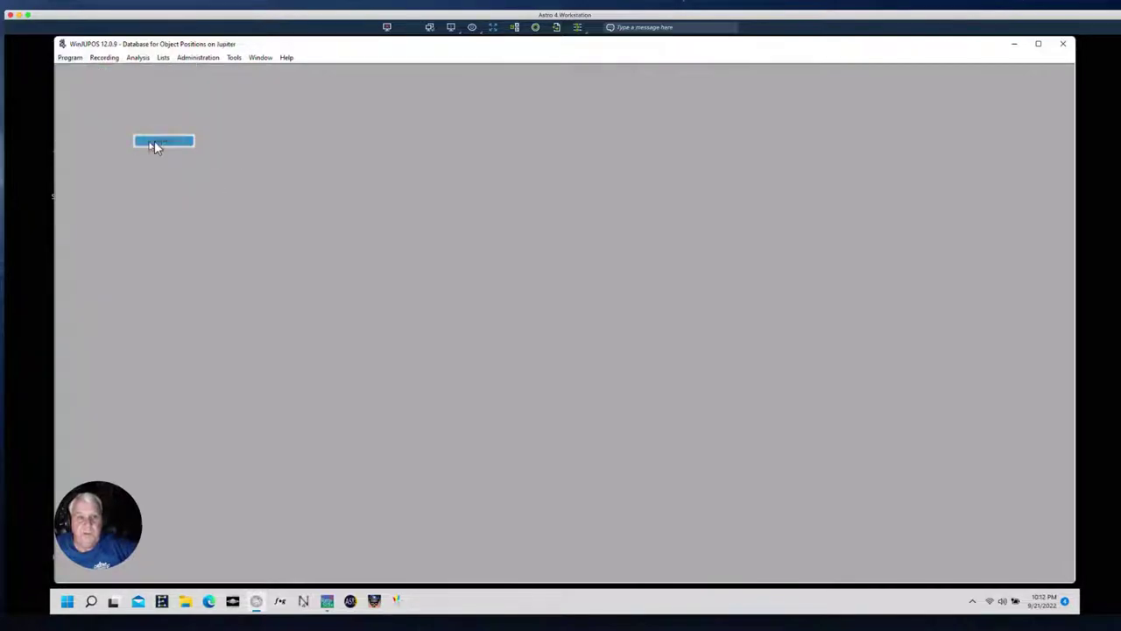
Step: View the graphic ephemerides of Jupiter, and close them again
click(234, 58)
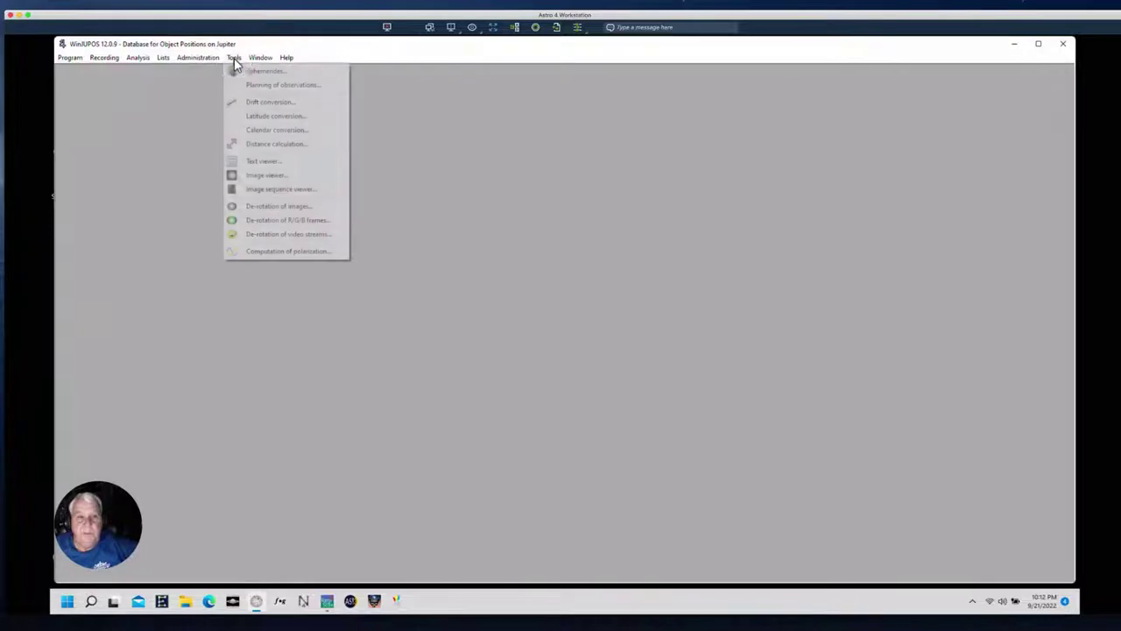
click(241, 71)
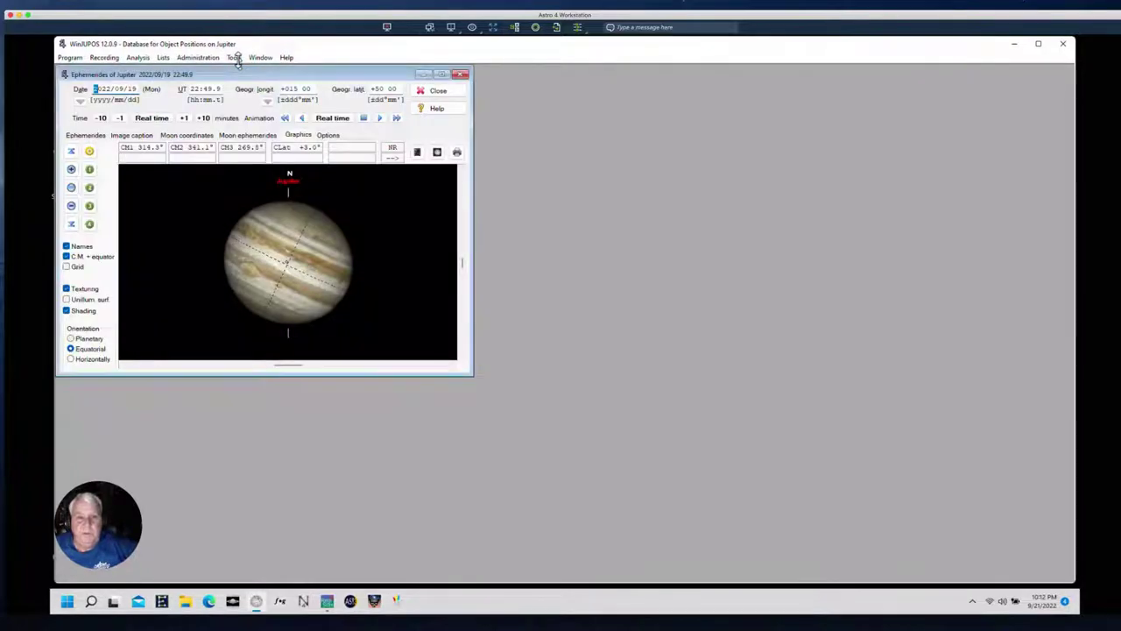
click(461, 76)
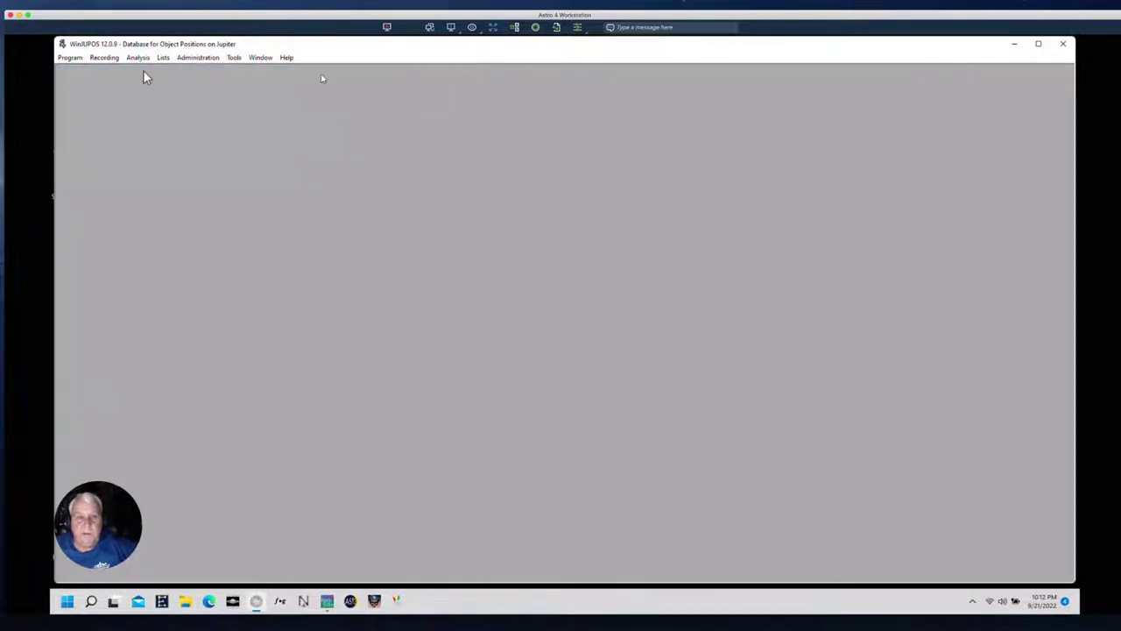
click(75, 58)
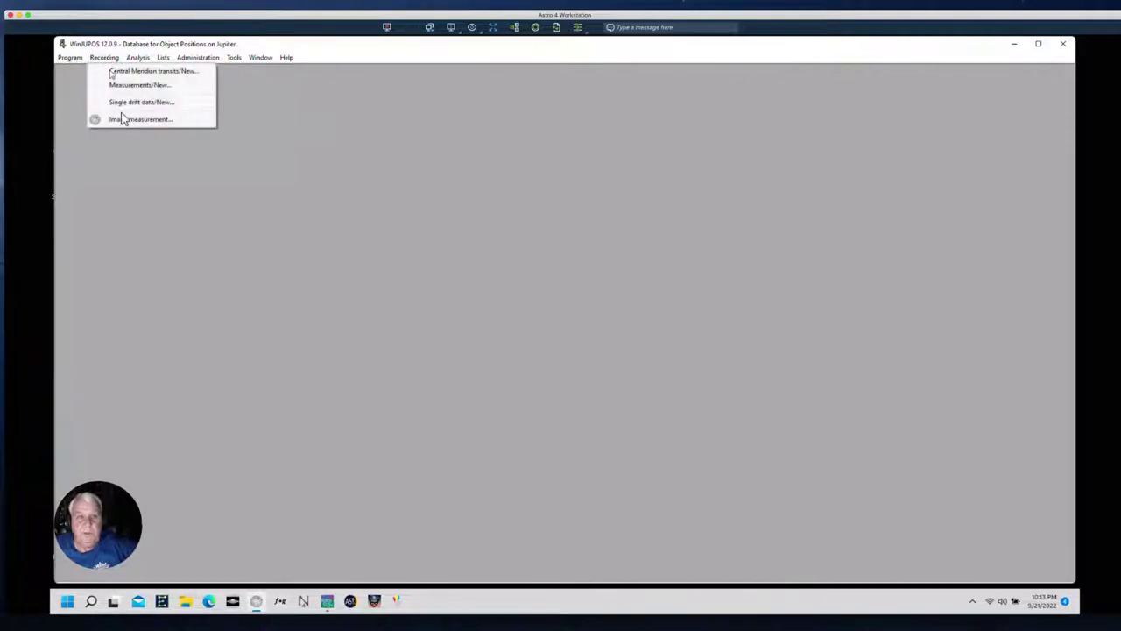
click(126, 119)
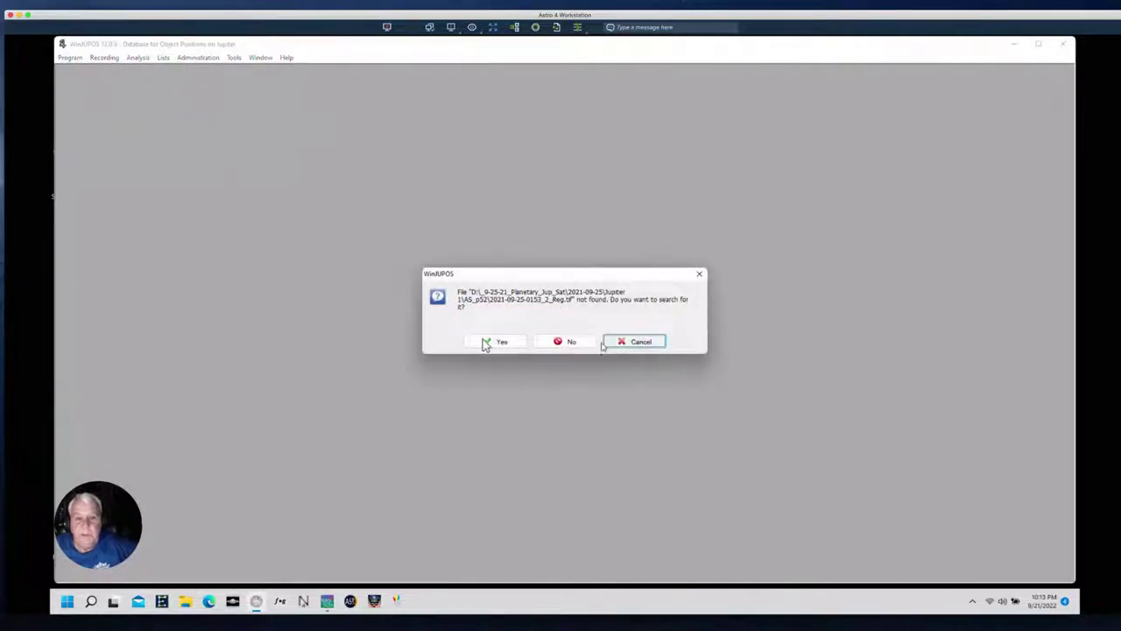
click(479, 346)
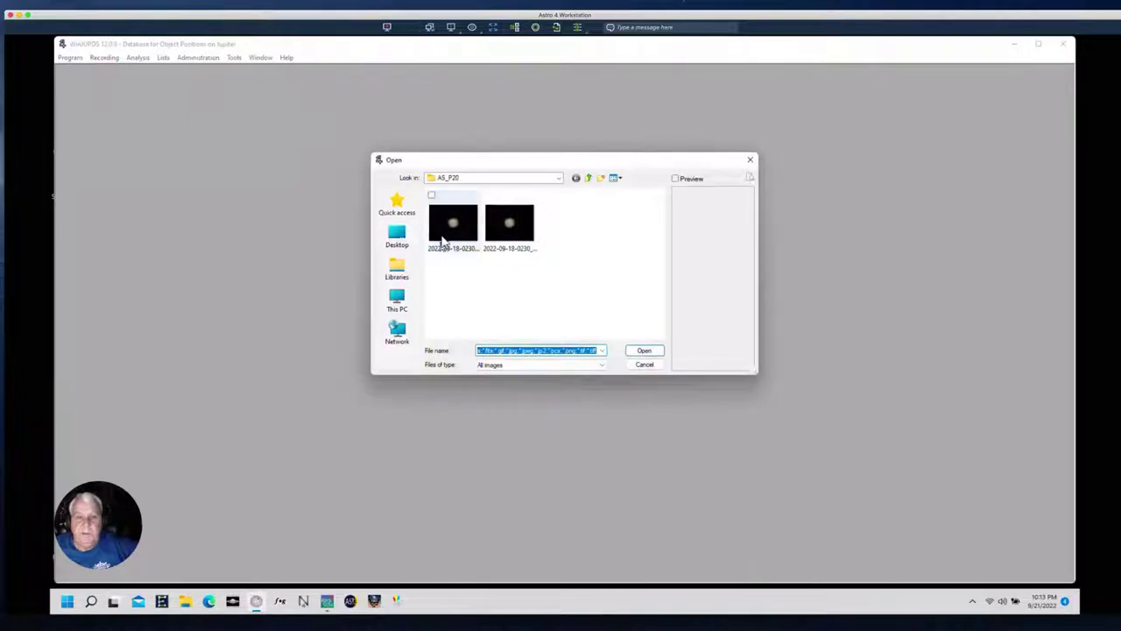
click(453, 223)
click(643, 352)
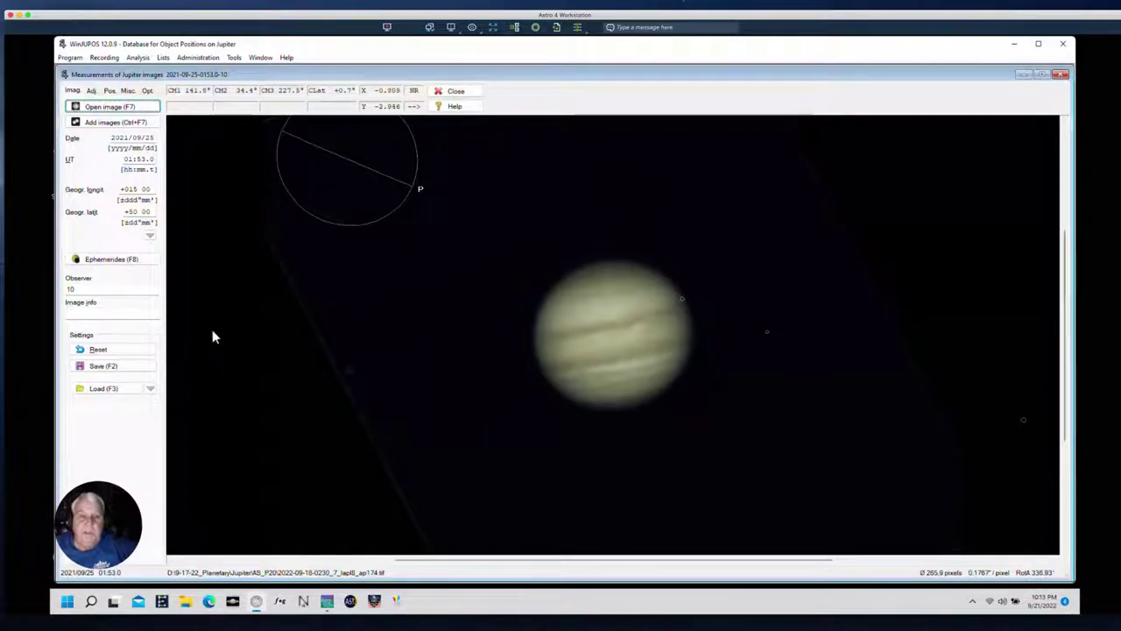
Step: Fit the outline frame onto Jupiter's disk and display it with additional graphic
click(92, 91)
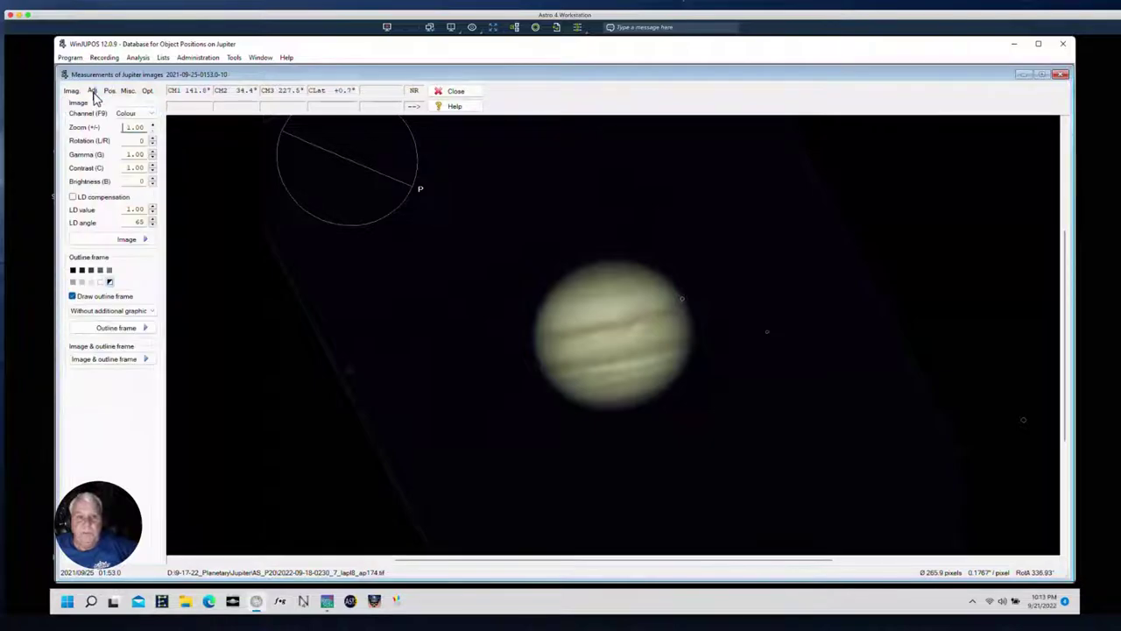
click(104, 329)
click(213, 331)
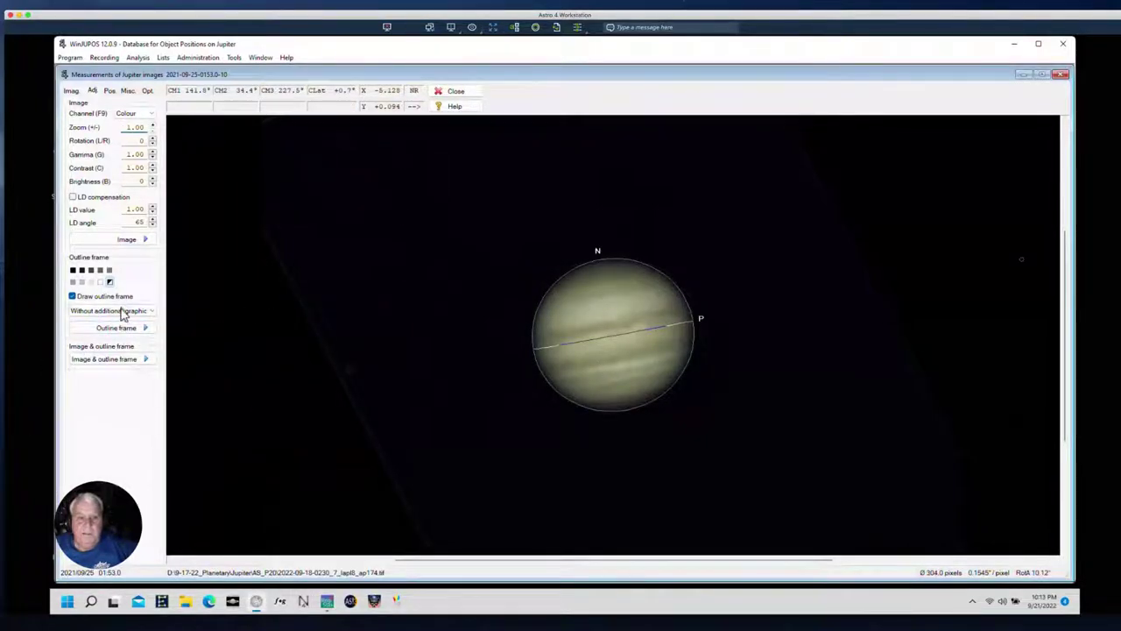
click(153, 311)
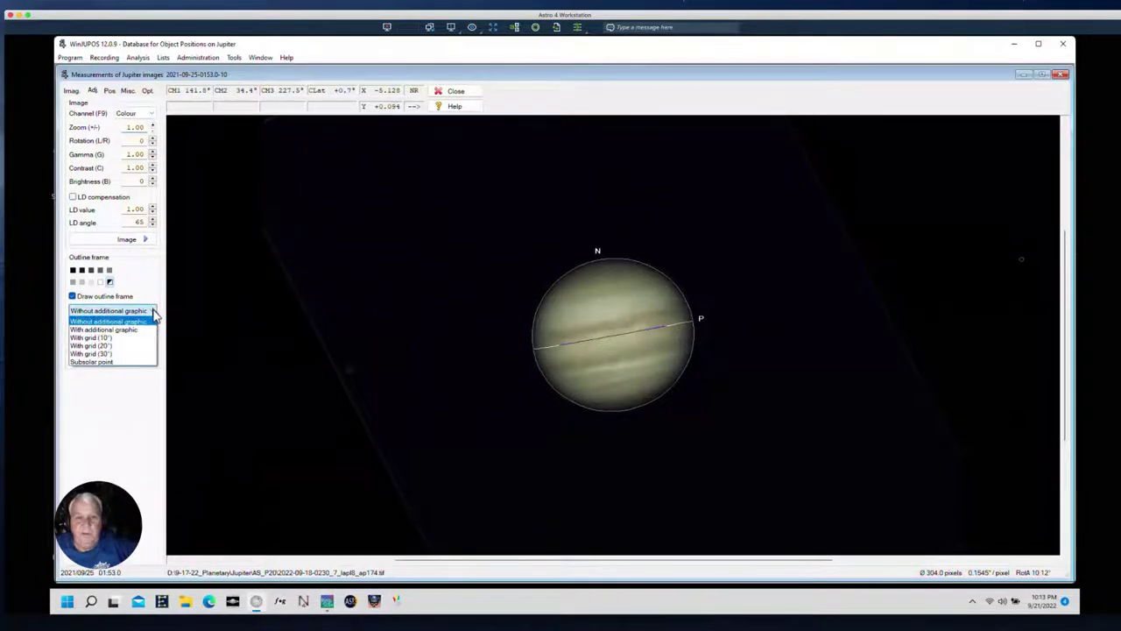
click(131, 329)
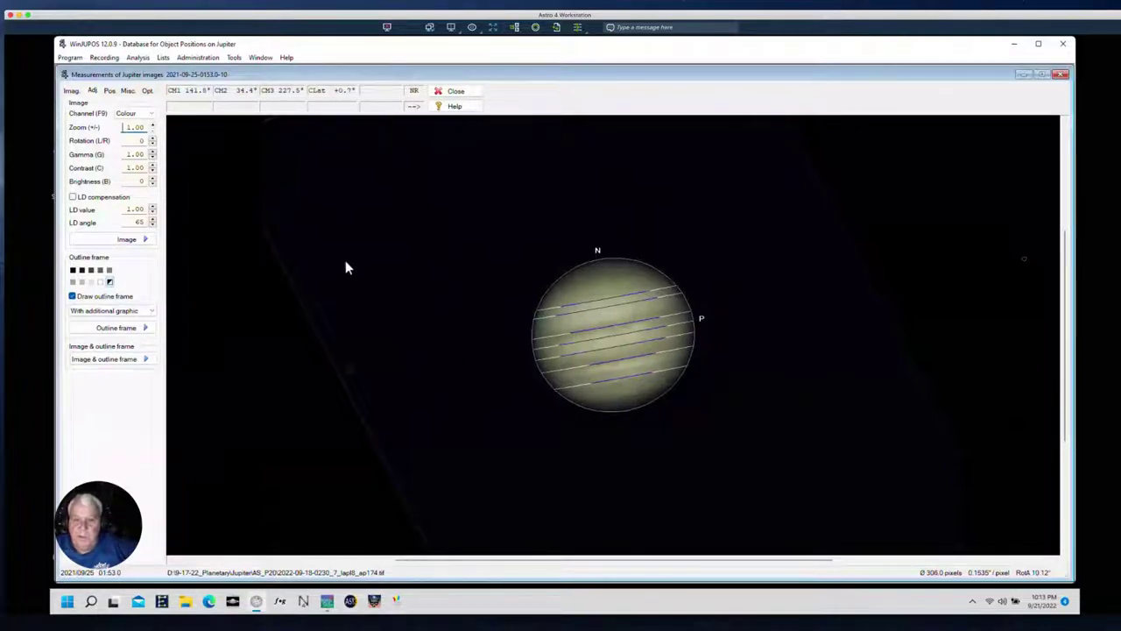
Step: Shrink the outline frame around Jupiter to a diameter of about 290 pixels
key(Page_Down)
key(Page_Down)
key(Page_Down)
key(Page_Down)
key(Page_Down)
key(Page_Down)
key(Page_Down)
key(Page_Down)
key(Page_Down)
key(Page_Down)
key(Page_Down)
key(Page_Down)
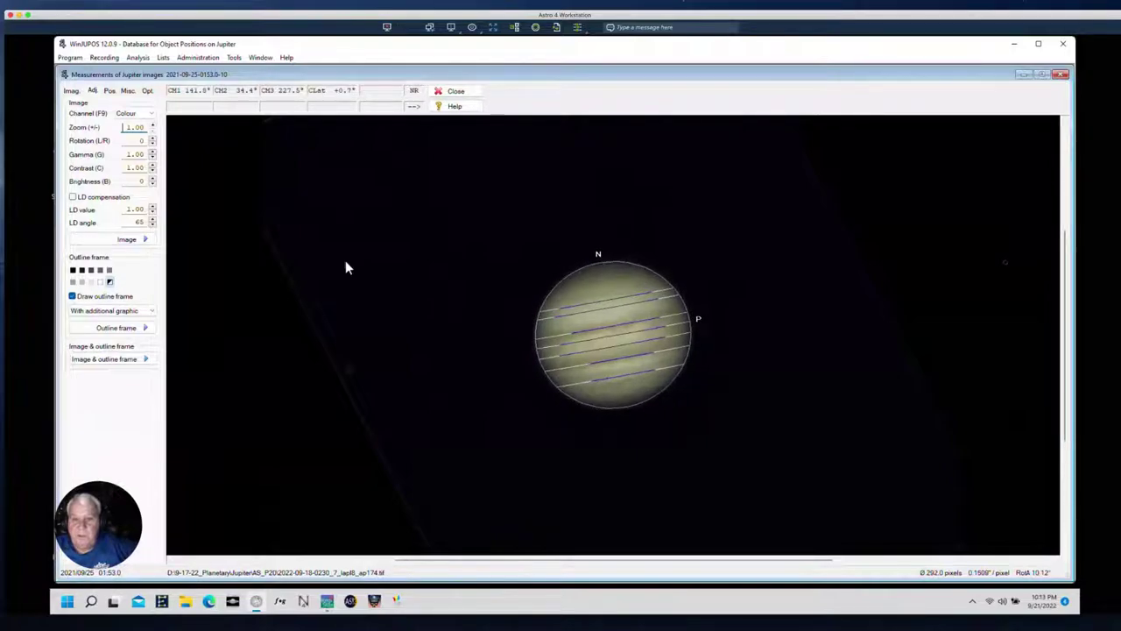
key(Page_Down)
key(Page_Down)
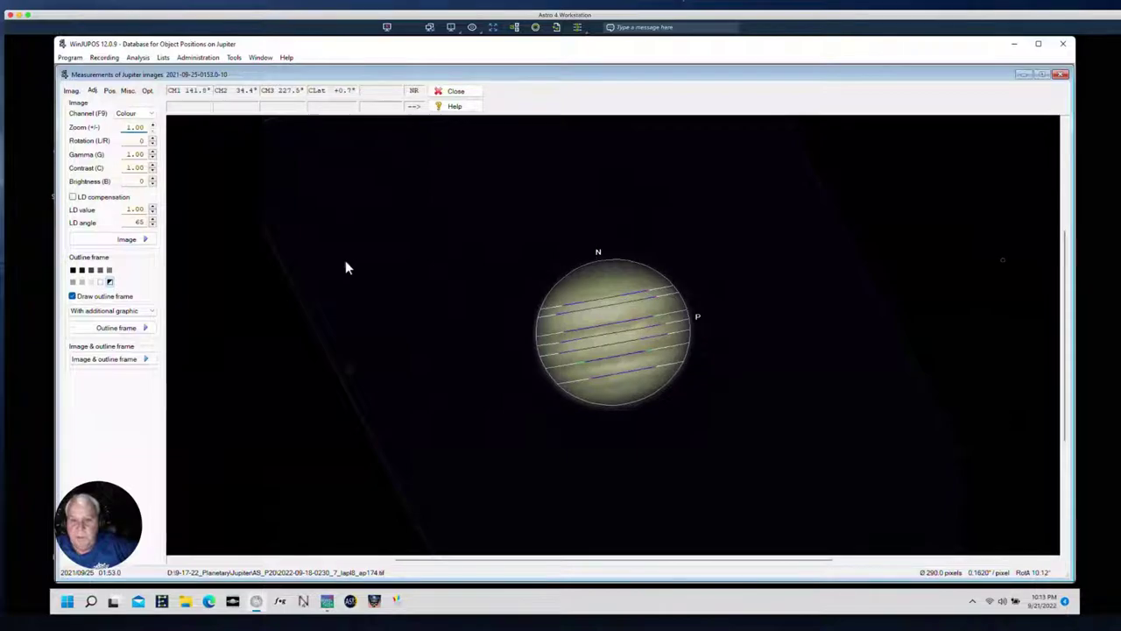
Step: Shift the outline frame vertically in small increments to align its latitude lines with Jupiter's cloud bands
key(Down)
key(Down)
key(Down)
key(Down)
key(Down)
key(Down)
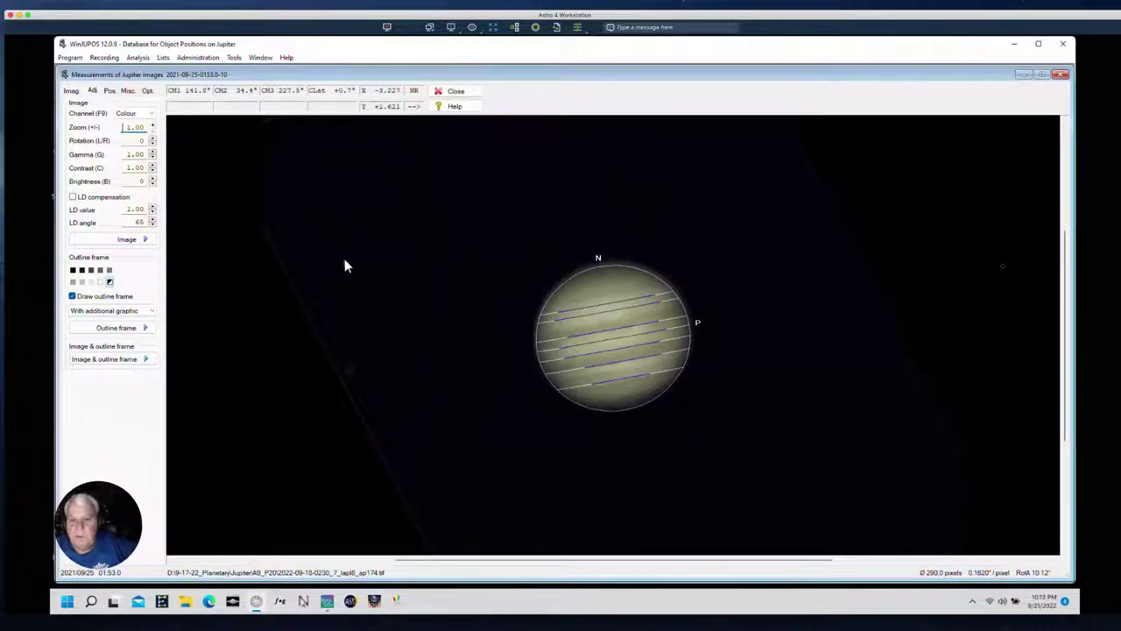
key(Up)
key(Up)
key(Up)
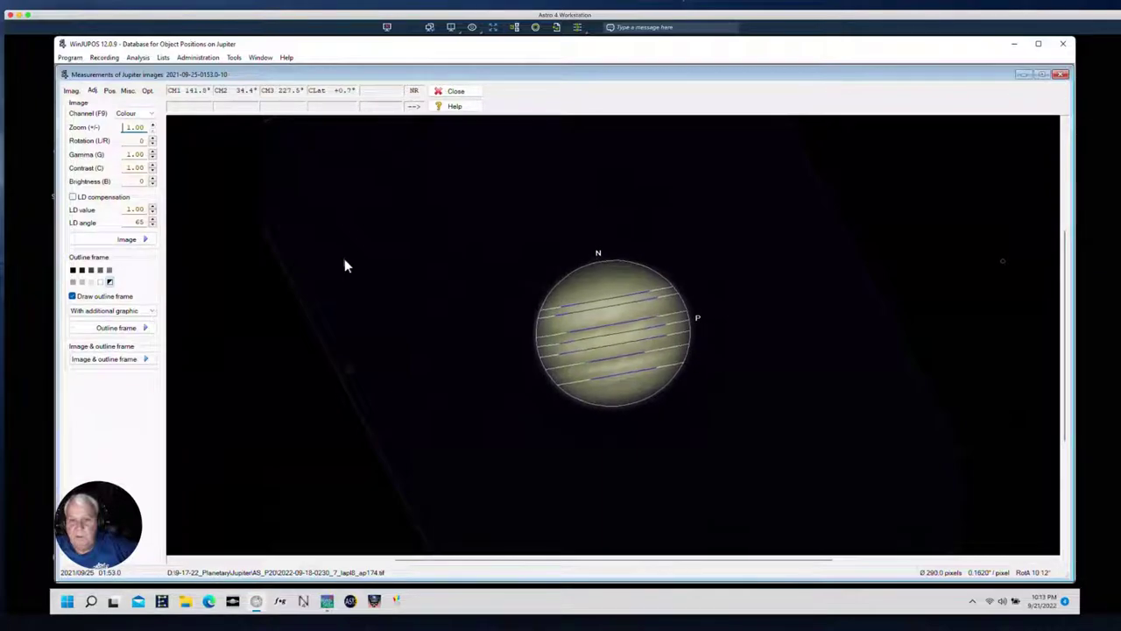
key(Up)
key(Up)
key(Up)
key(Up)
key(Up)
key(Down)
key(Down)
key(Down)
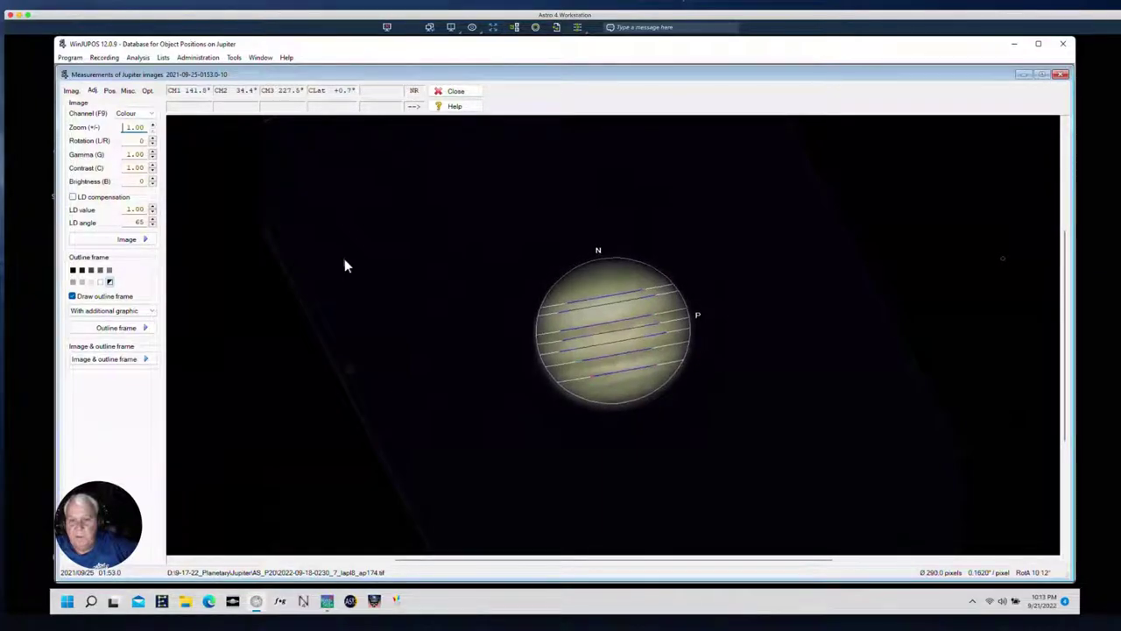
key(Down)
key(Down)
key(Down)
key(Down)
key(Down)
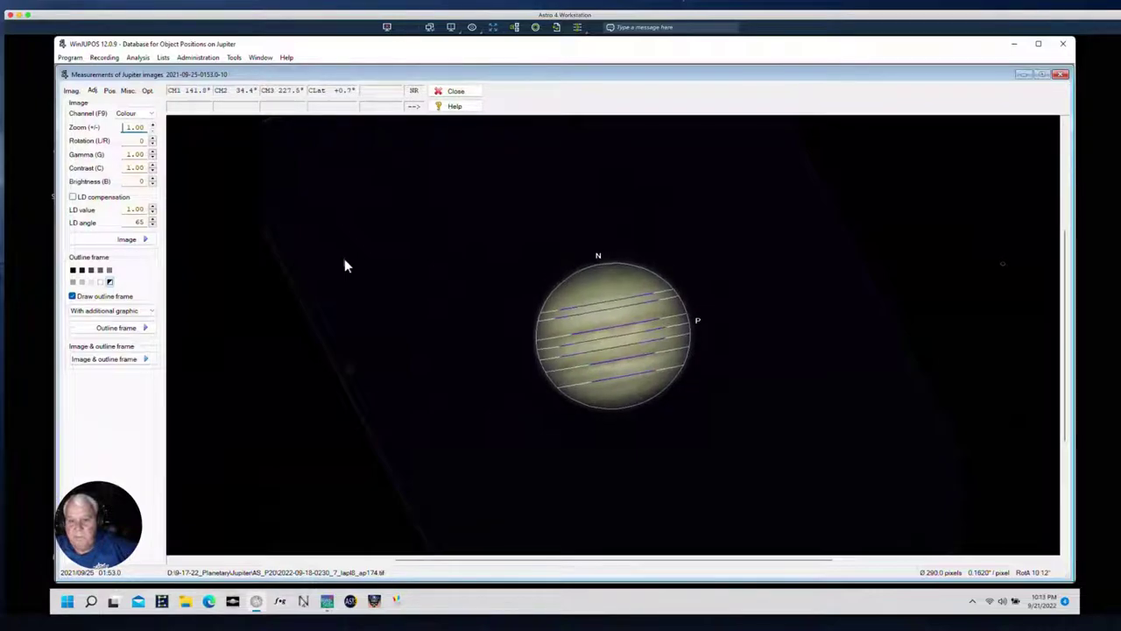
key(Down)
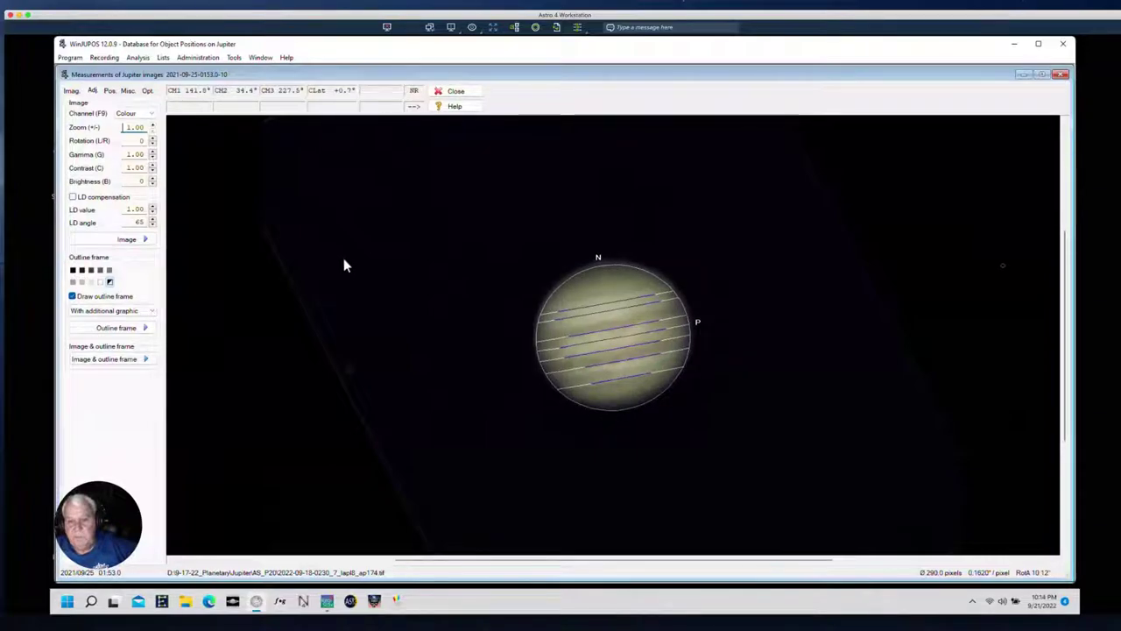
key(Down)
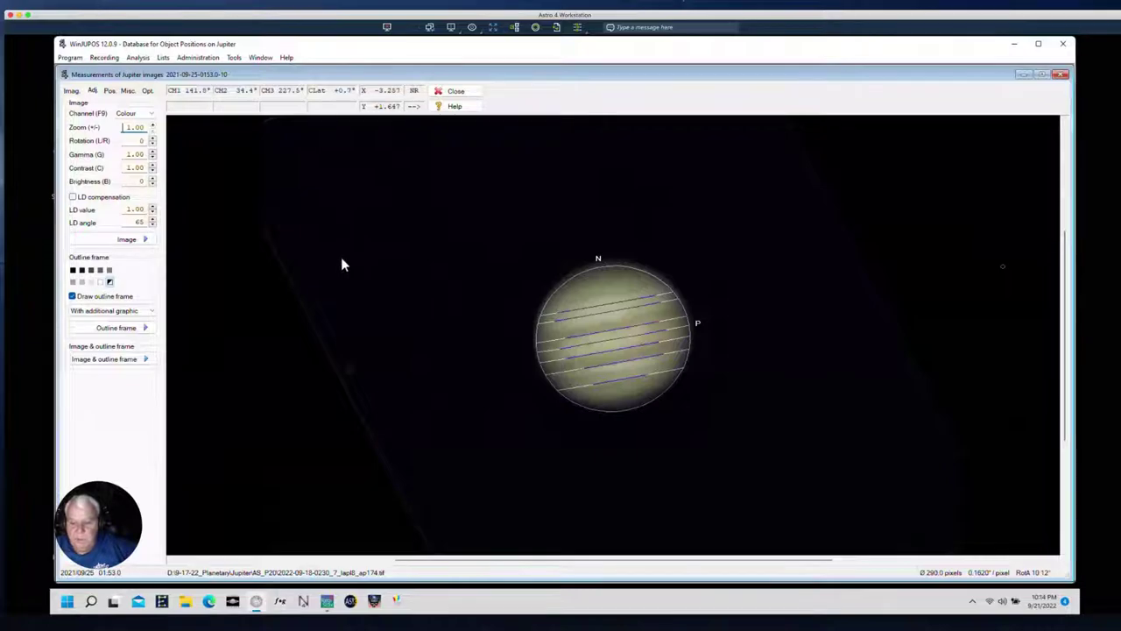
Step: Enlarge the outline frame to a diameter of about 300 pixels and fine-tune its vertical position on Jupiter
key(Page_Up)
key(Page_Up)
key(Page_Up)
key(Page_Up)
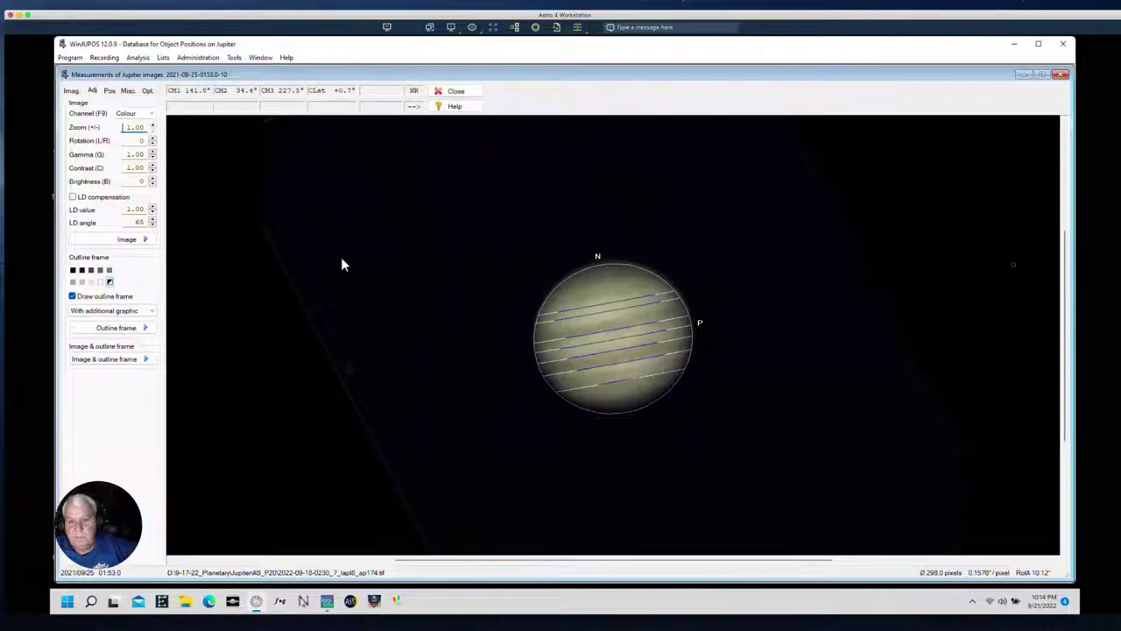
key(Page_Up)
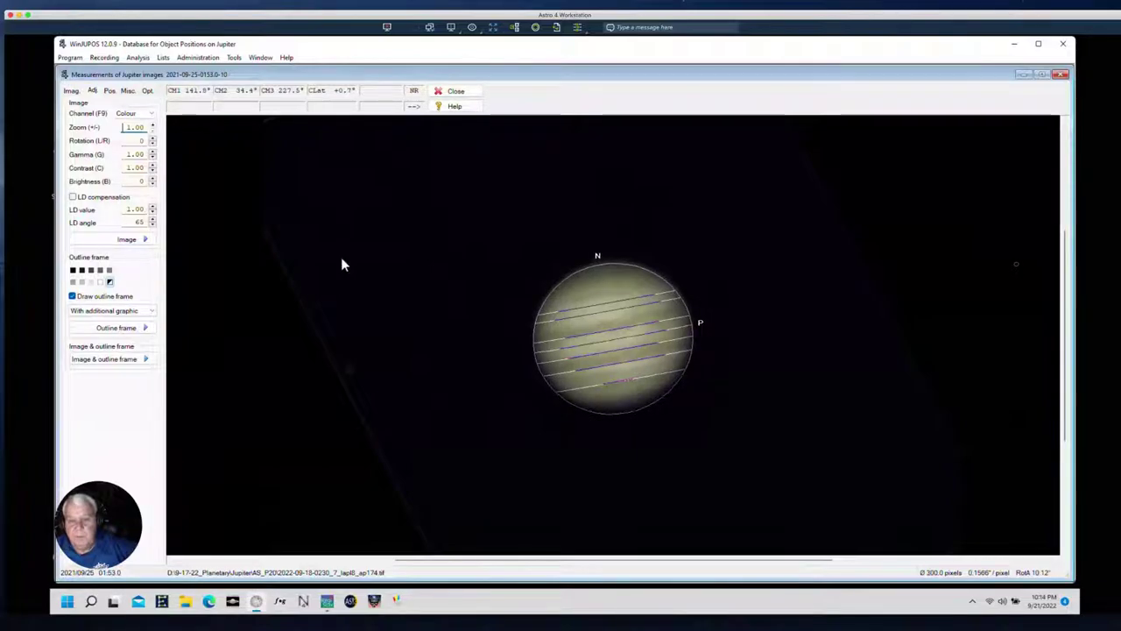
key(Down)
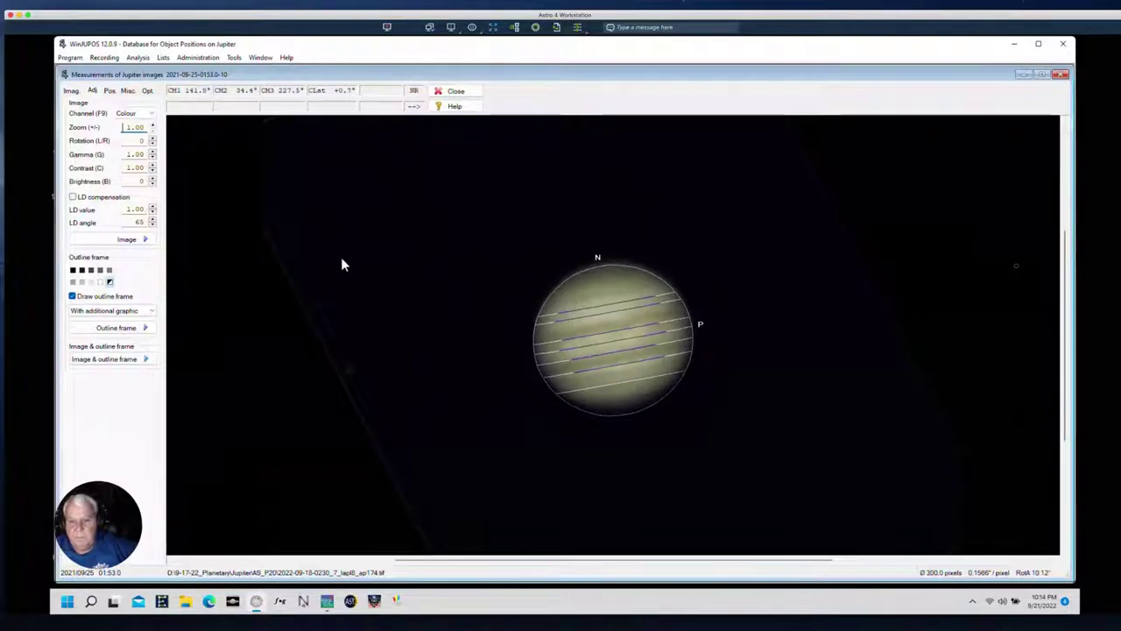
key(Up)
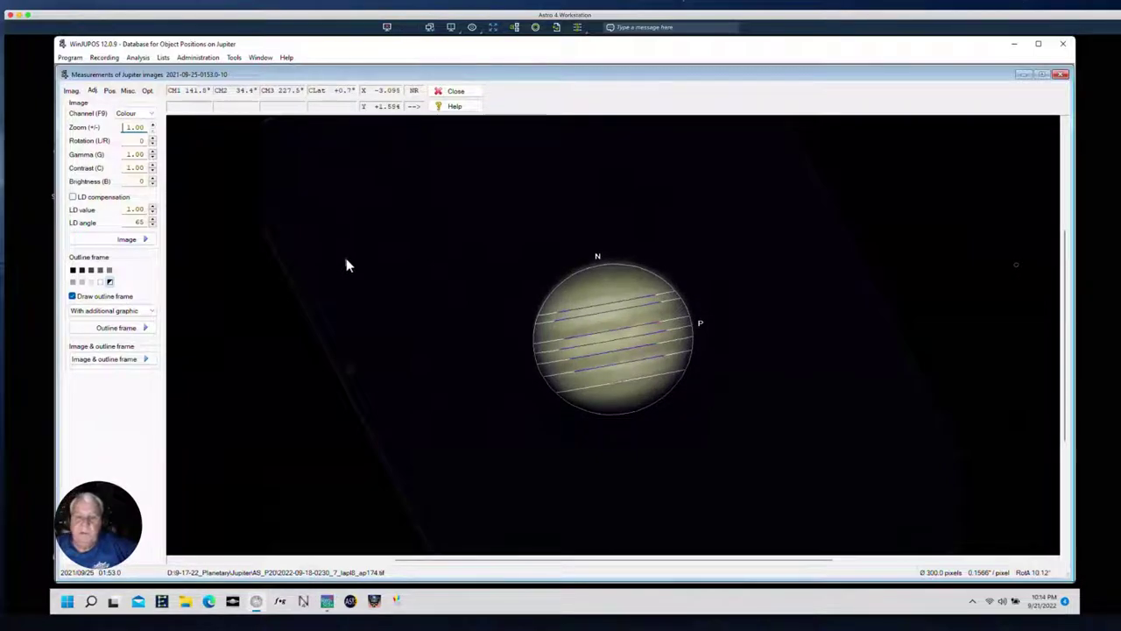
key(Up)
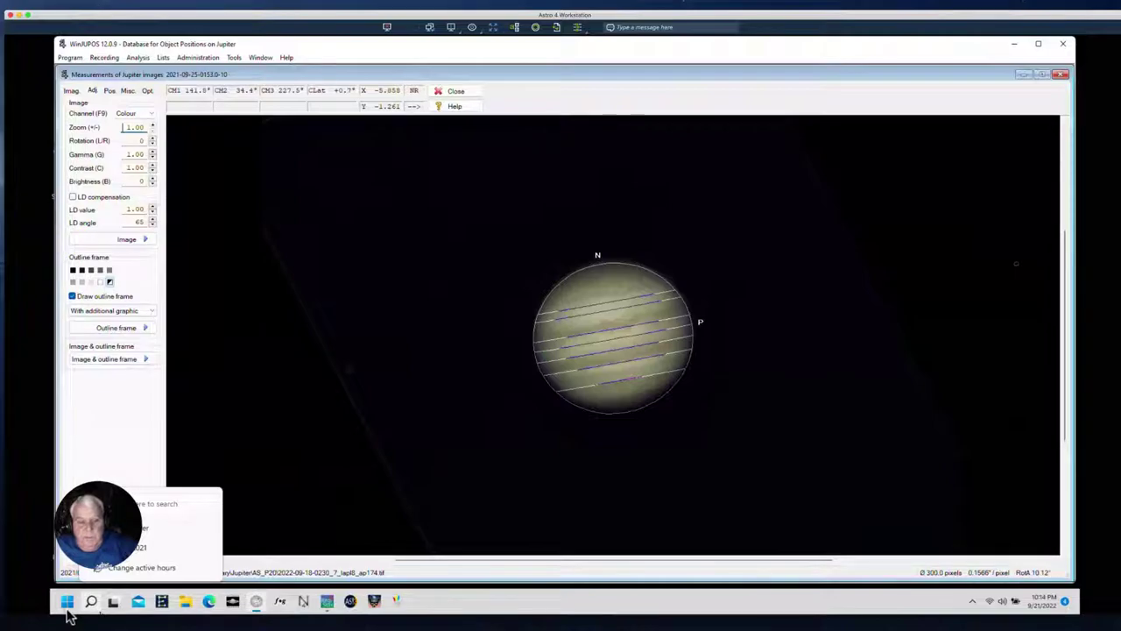
Step: Check the Jupiter capture in SharpCap on Astro 1, and switch to Sequence Generator Pro on Astro 2 Vixen
key(super+grave)
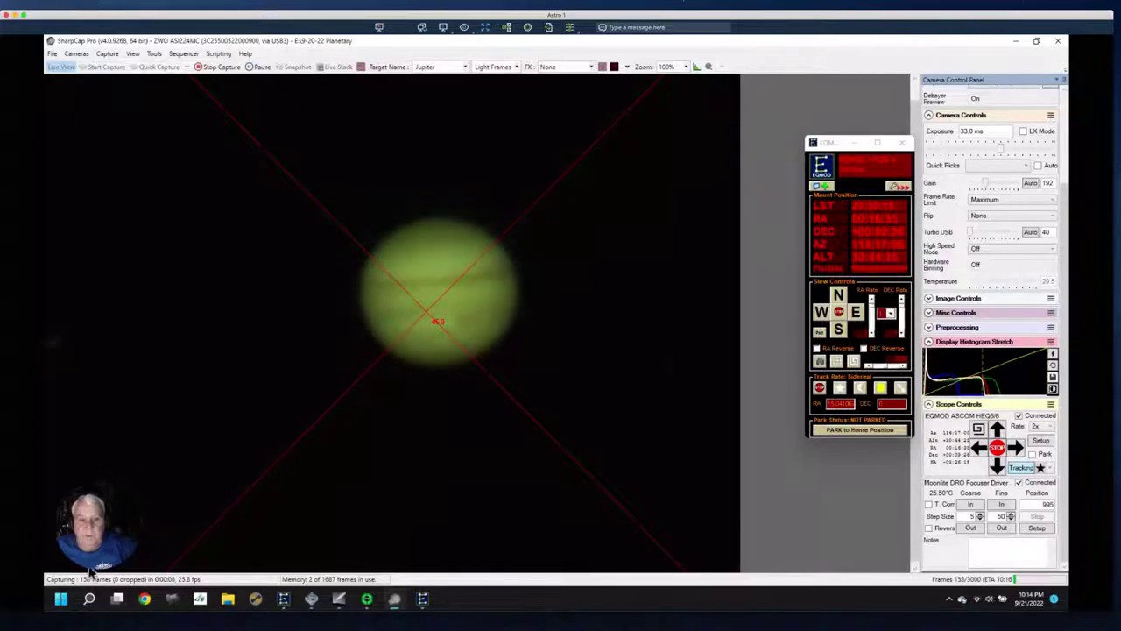
mouse_move(87, 594)
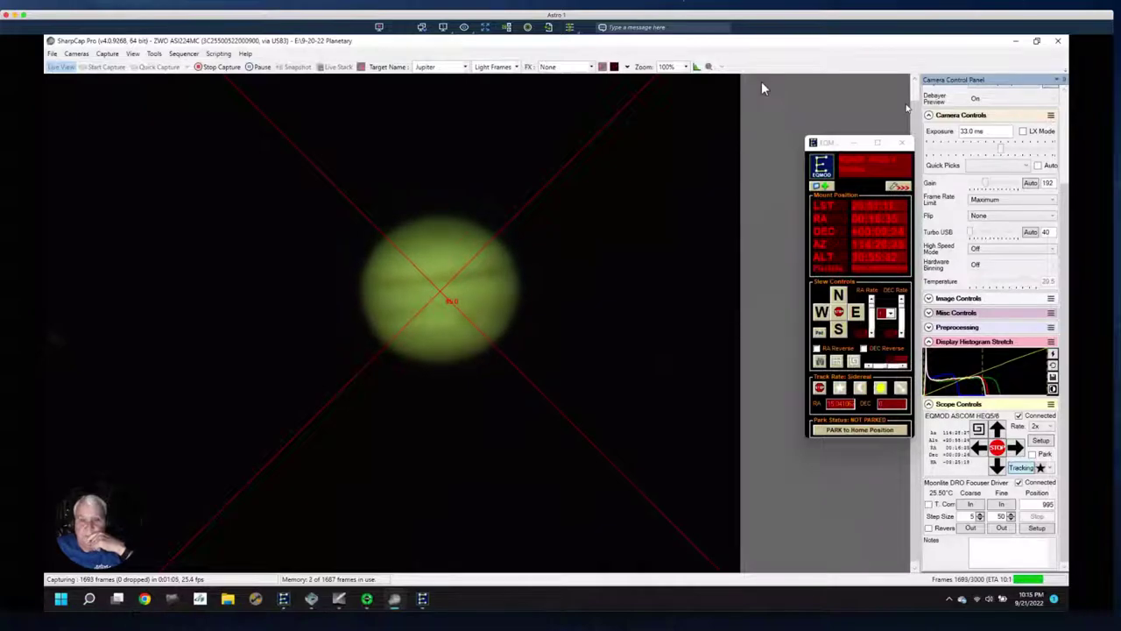
click(65, 605)
key(super+grave)
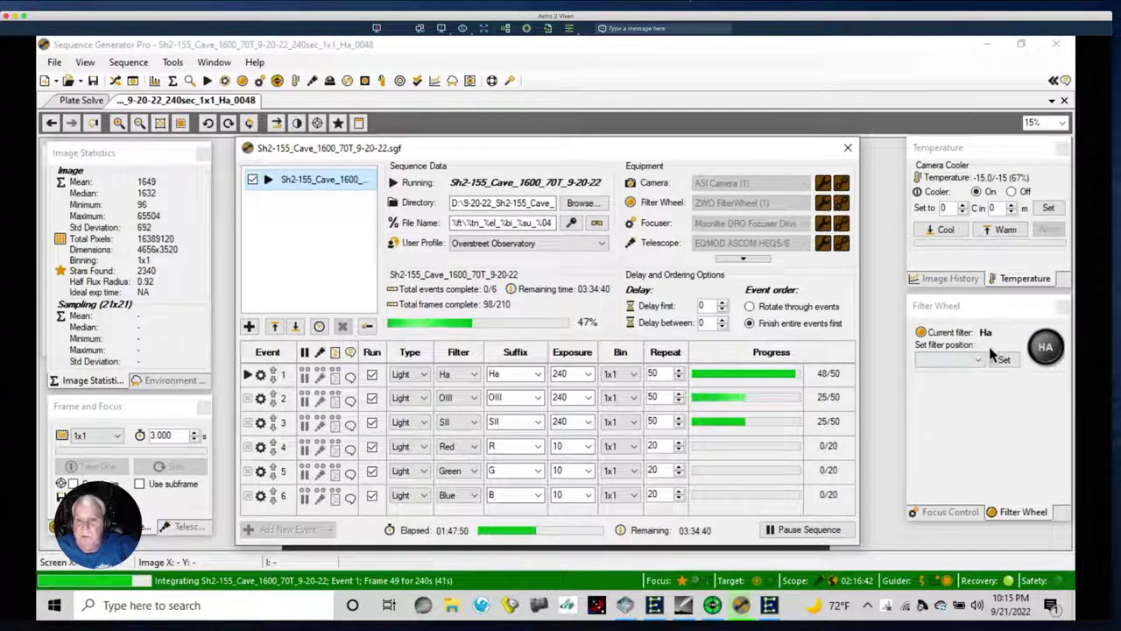
Step: Examine the latest Ha frame of the Cave Nebula behind the sequence window, and recheck the Jupiter capture on Astro 1
click(115, 82)
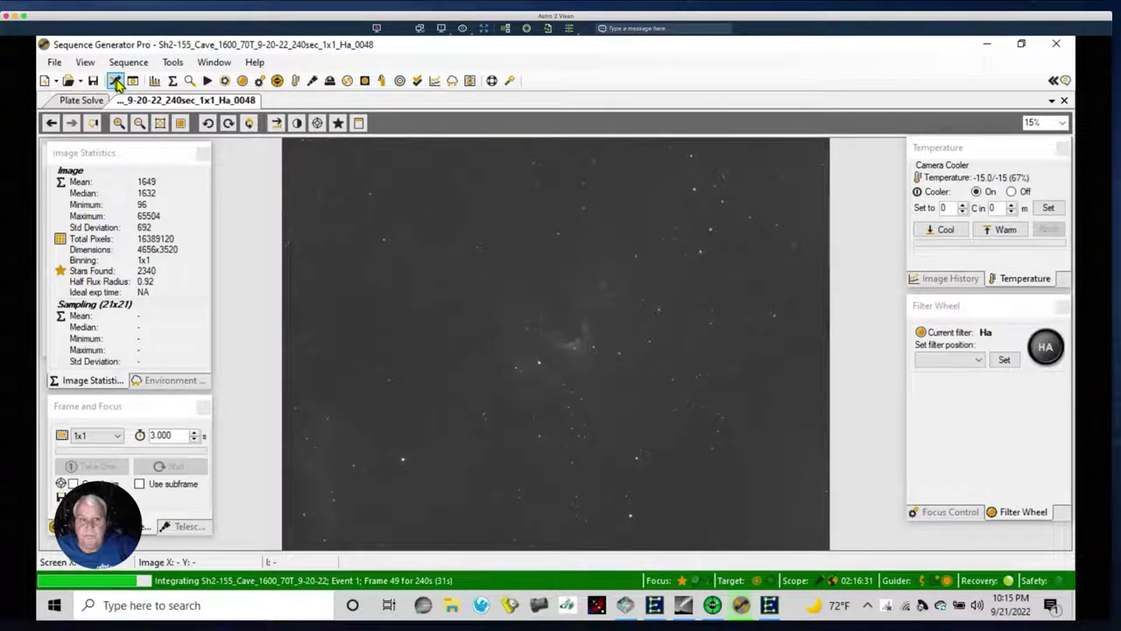
click(116, 81)
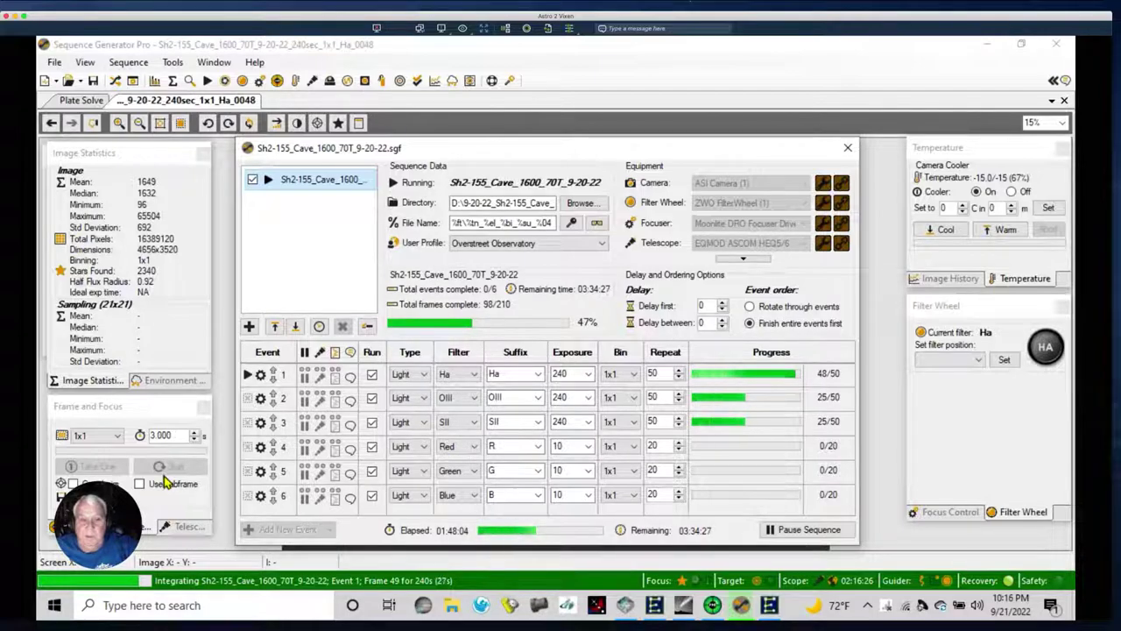
click(538, 421)
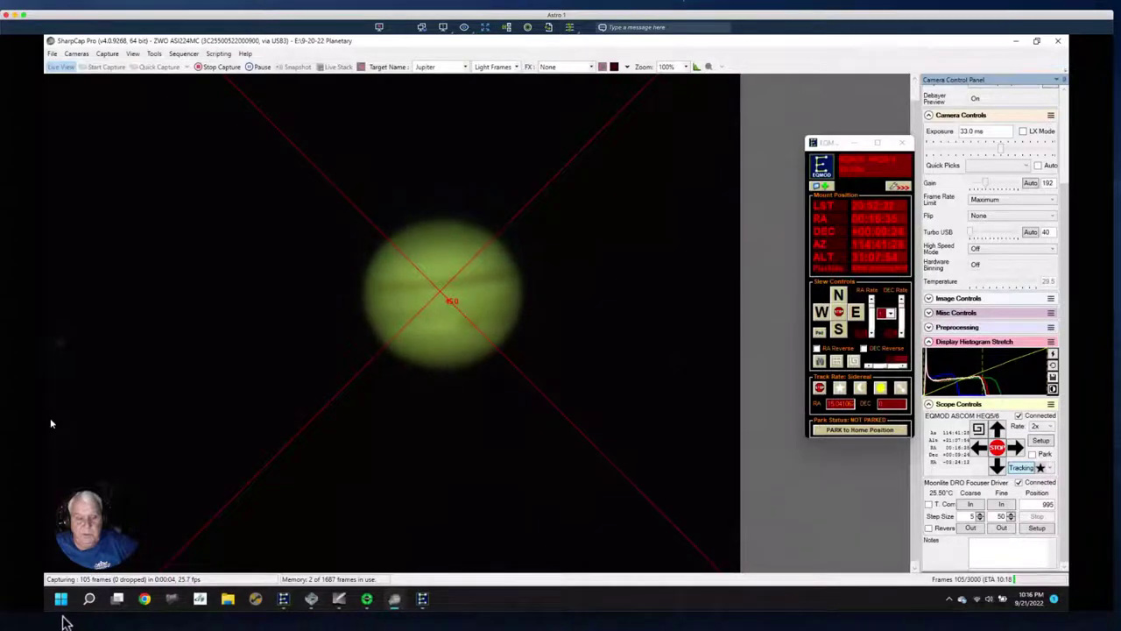
key(ctrl+Right)
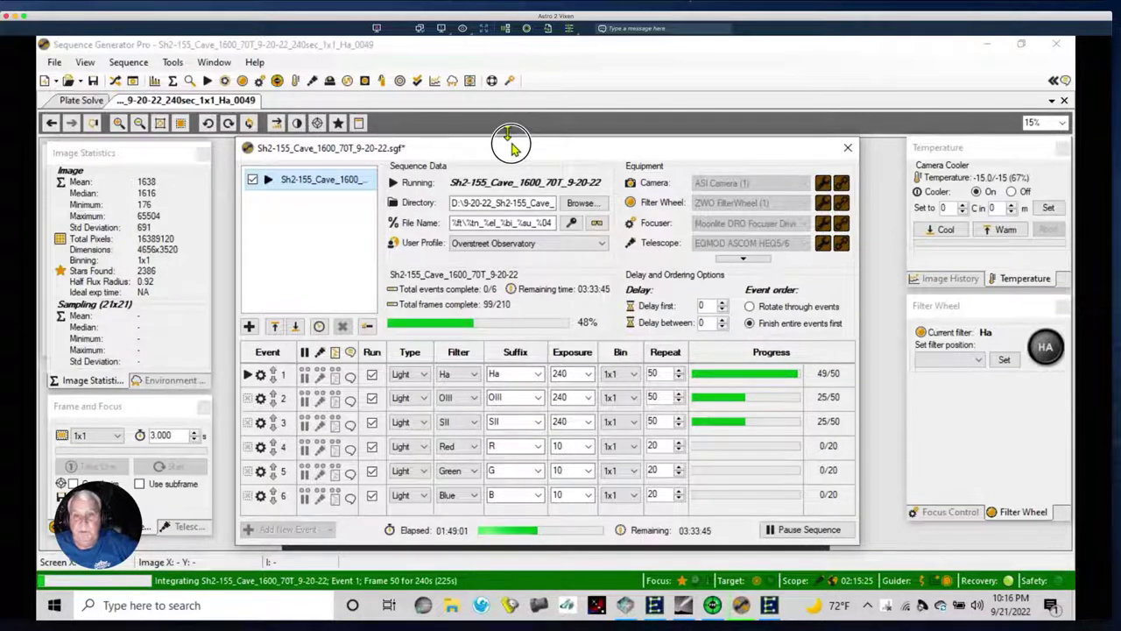
Step: In the Moonlite focuser's auto focus options, enable auto focus on temperature change and set it to every 2.0 degrees
drag(508, 131, 501, 131)
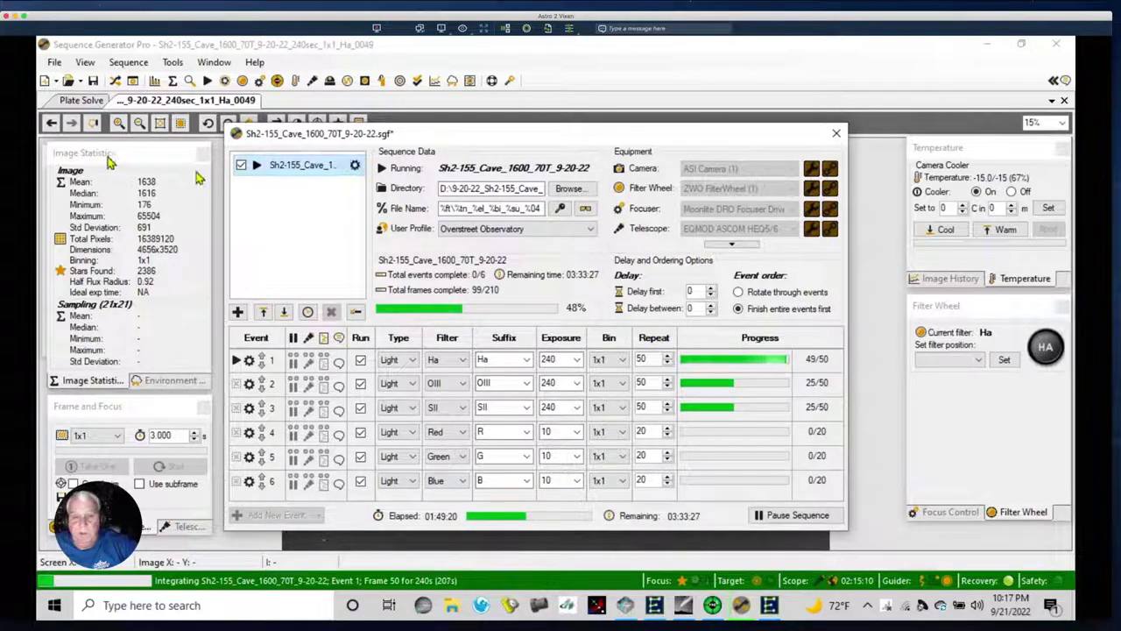
click(134, 81)
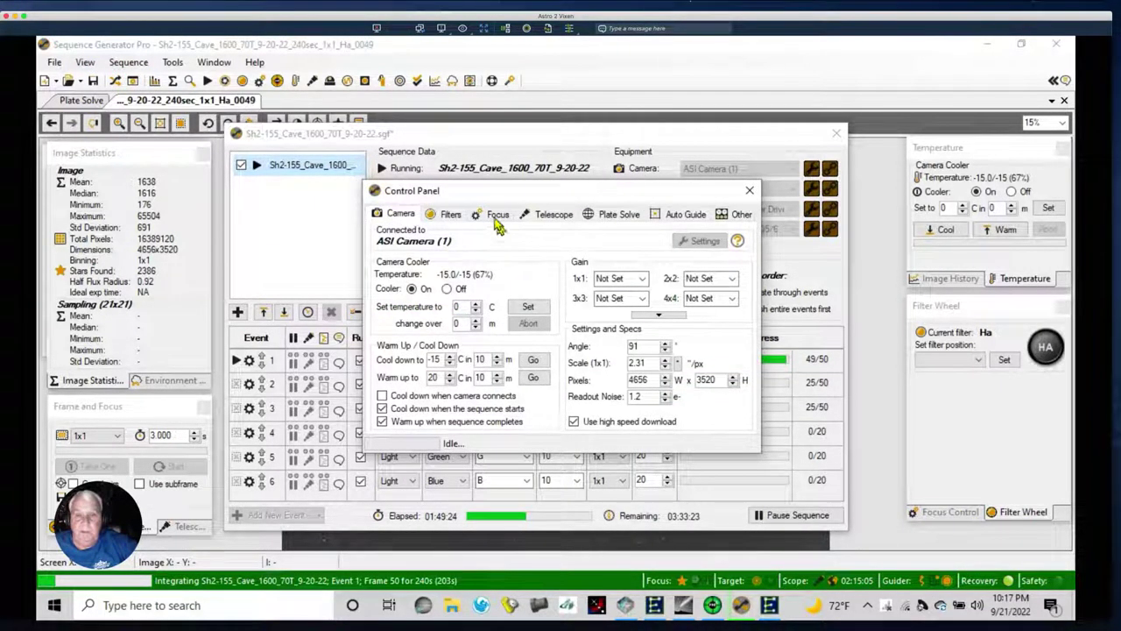
click(495, 216)
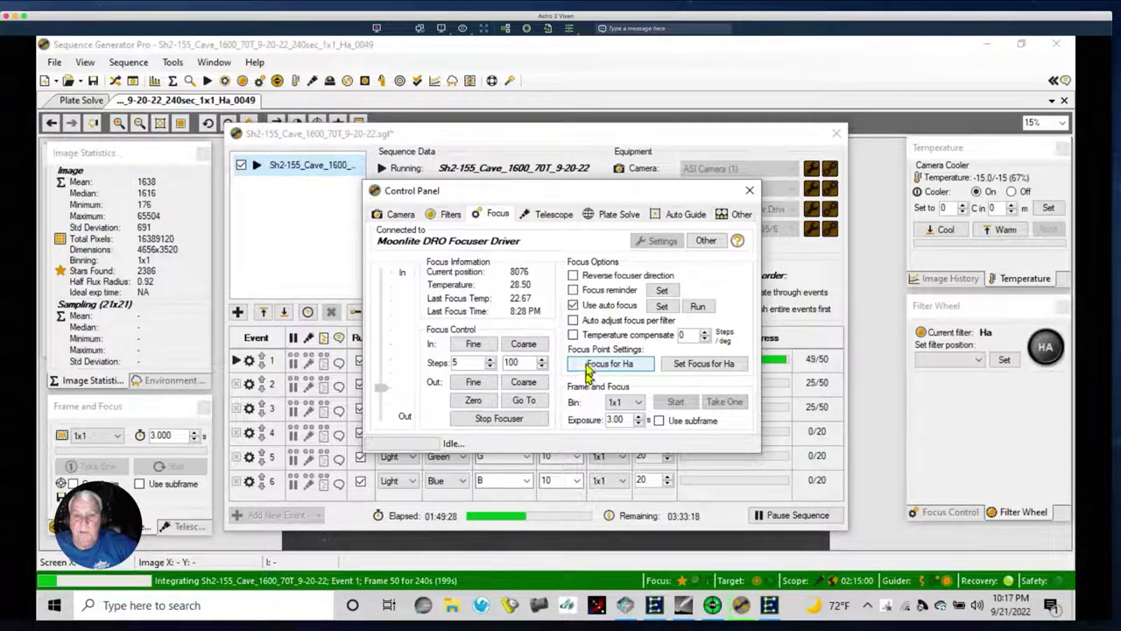
click(662, 307)
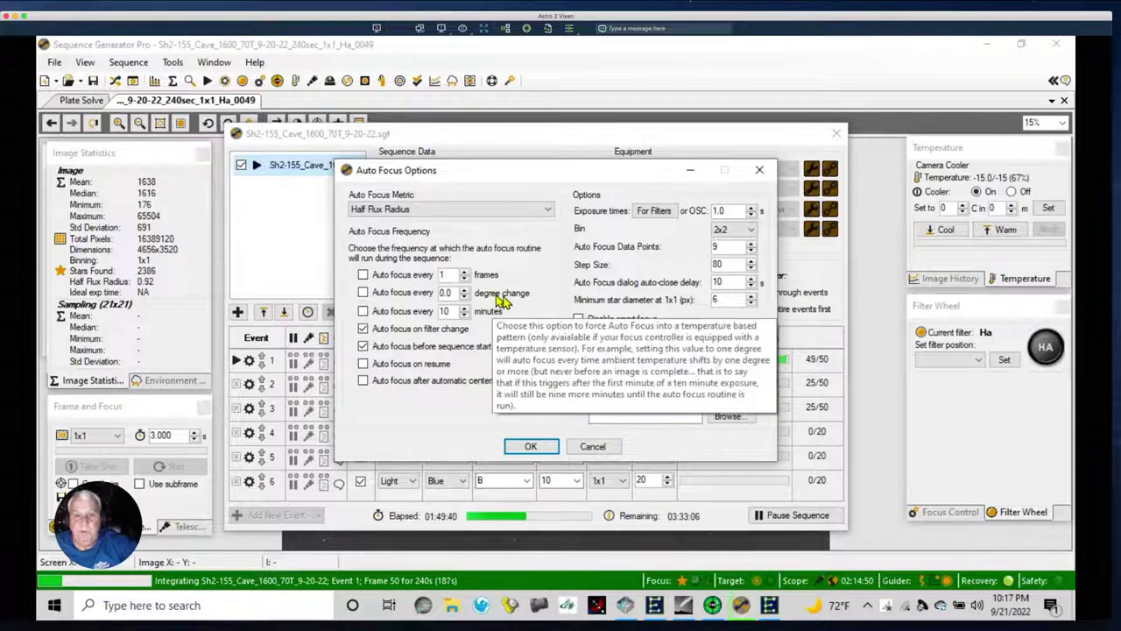
mouse_move(454, 298)
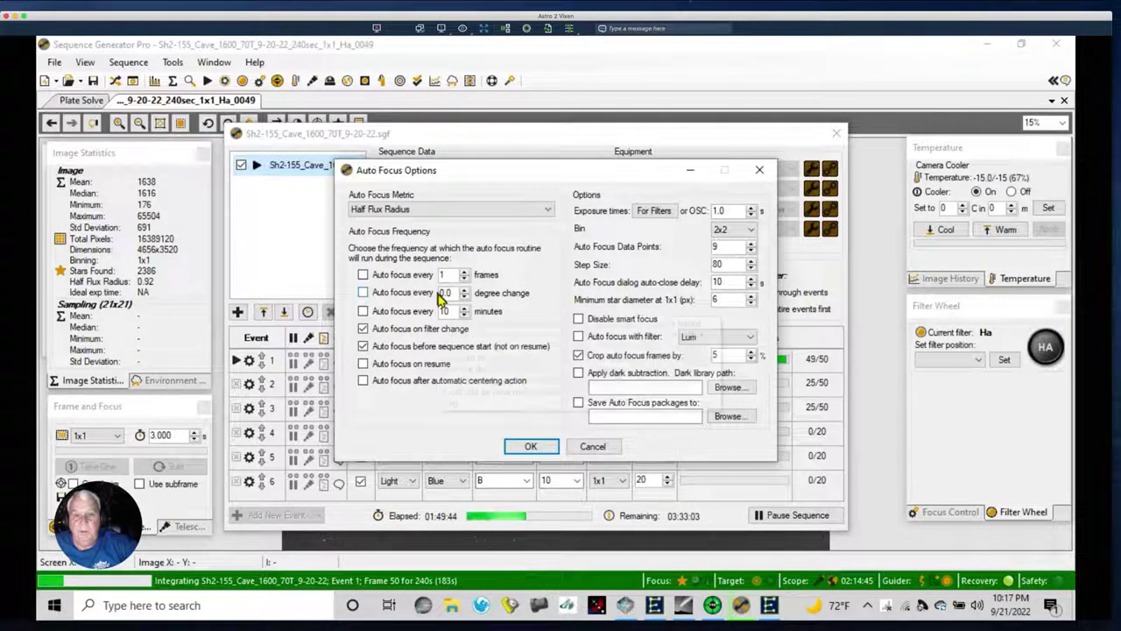
click(364, 294)
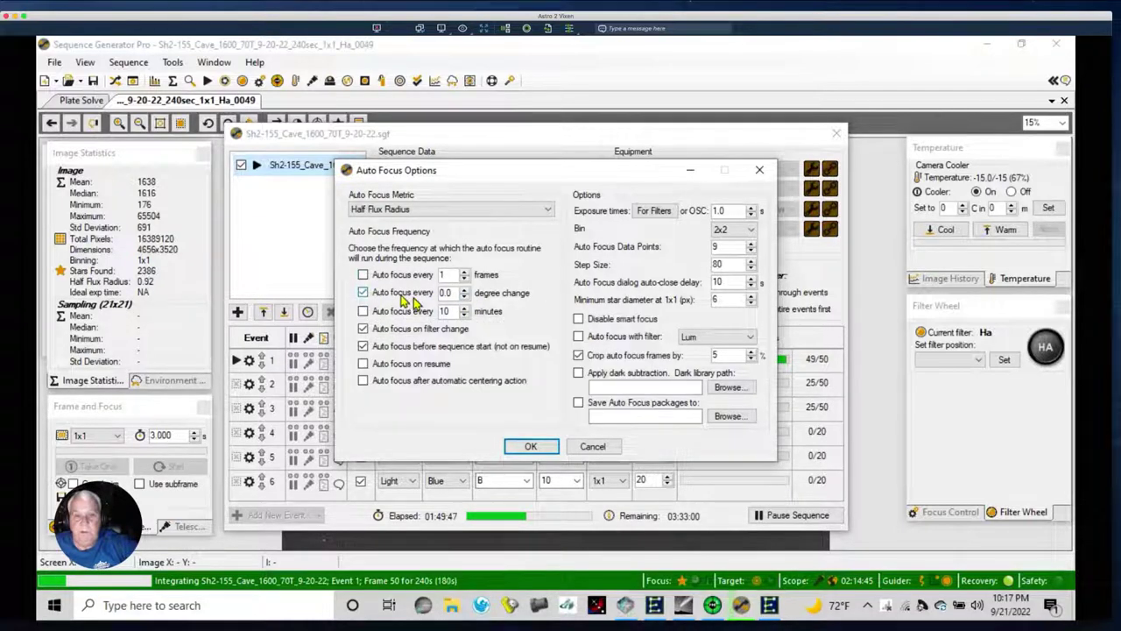
click(464, 299)
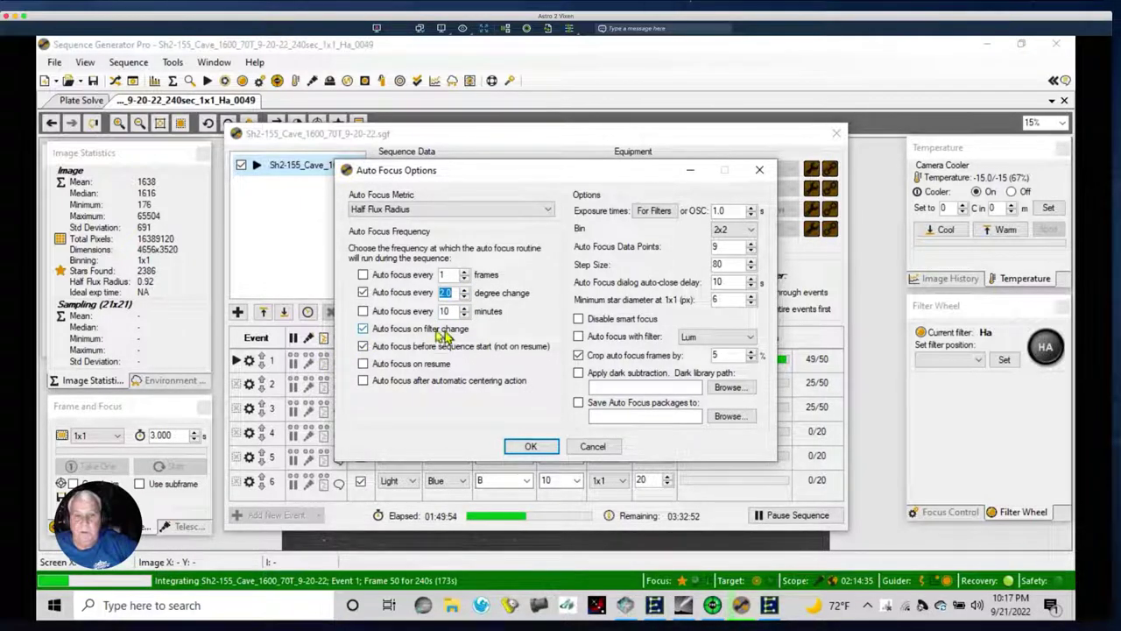
click(529, 447)
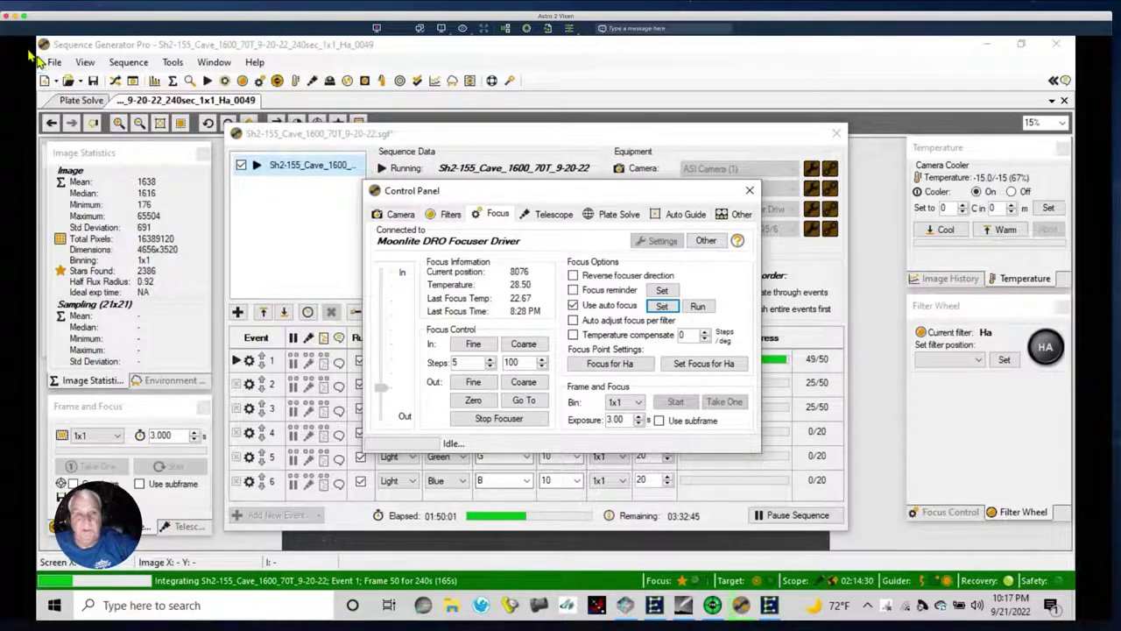
Step: Save the sequence's equipment settings over the existing profile ASI1600MM_SV70T_AtlasPro_.80Reducer and make it the default profile
click(55, 62)
mouse_move(112, 70)
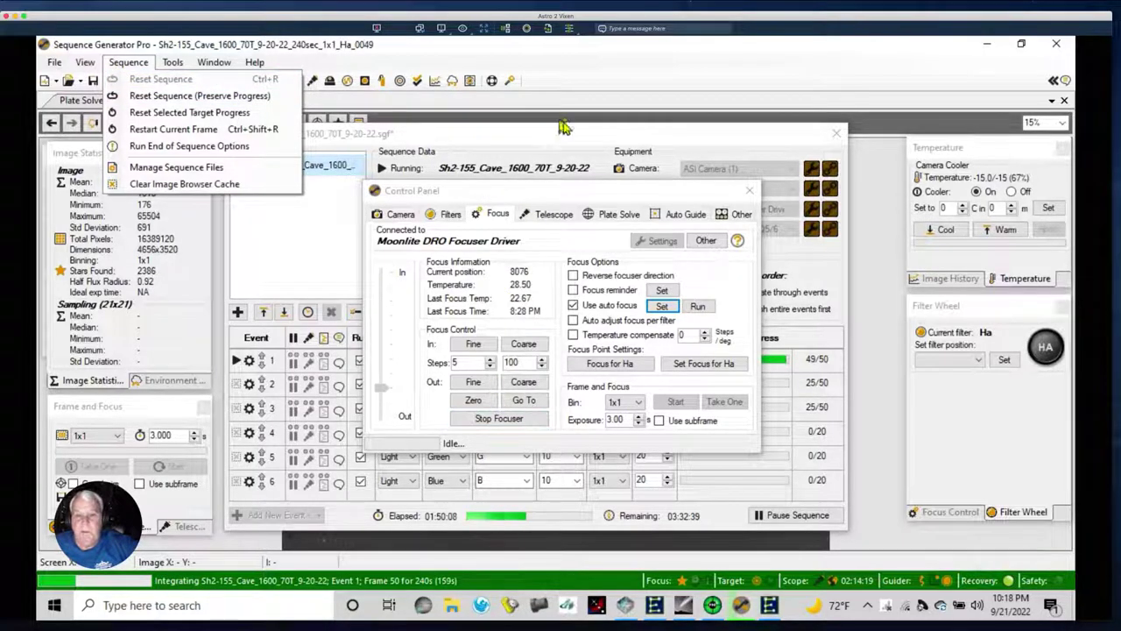
click(514, 193)
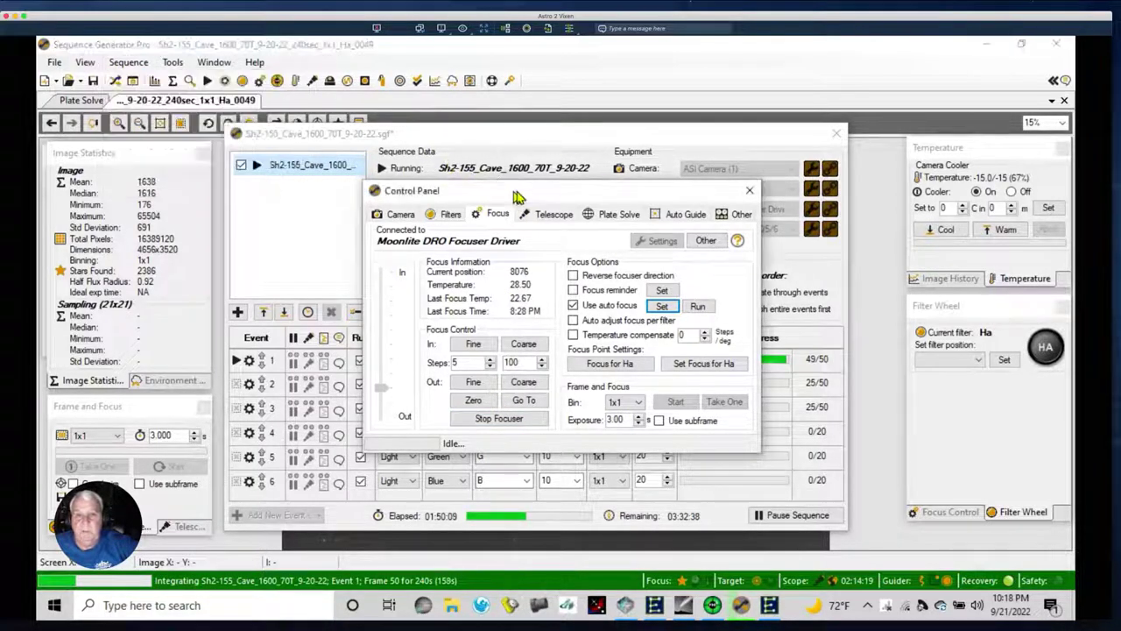
click(134, 81)
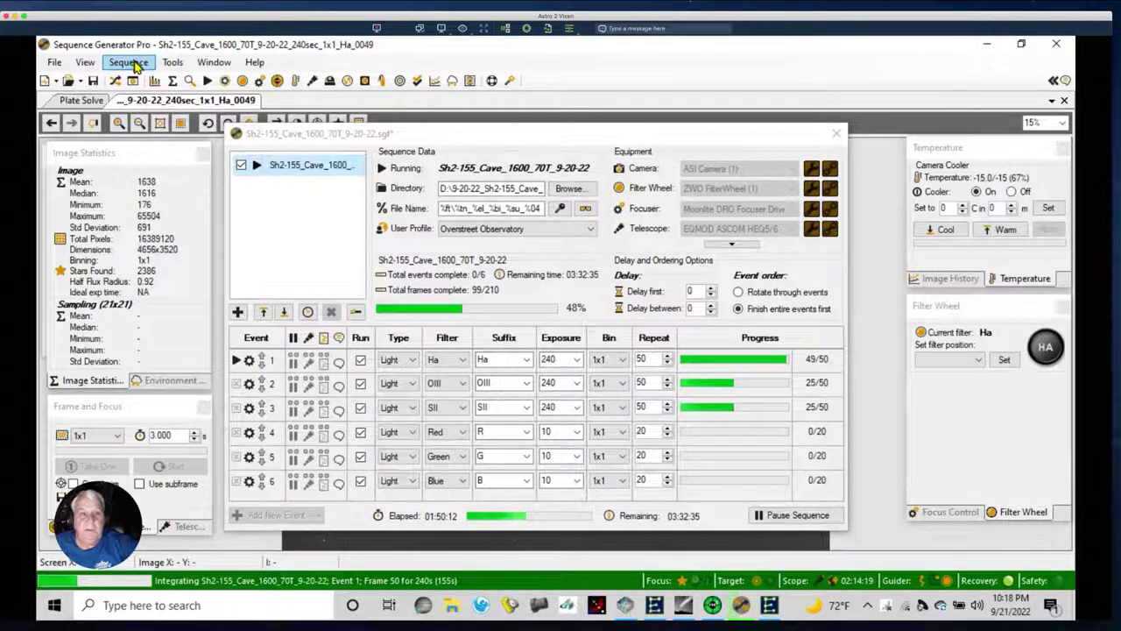
click(131, 64)
click(54, 63)
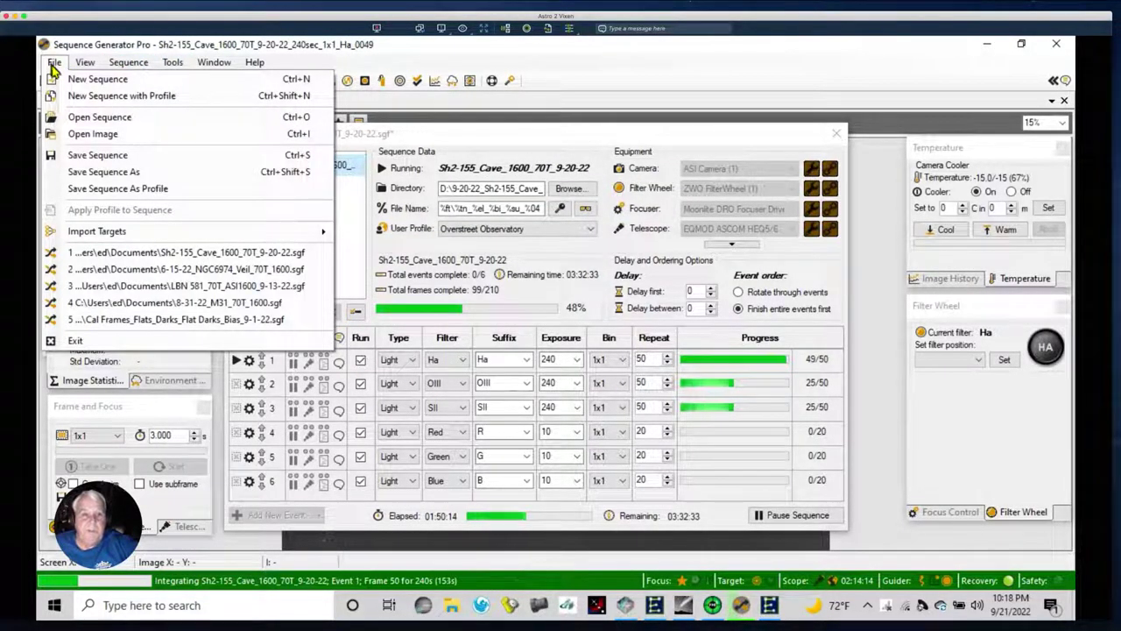
click(100, 188)
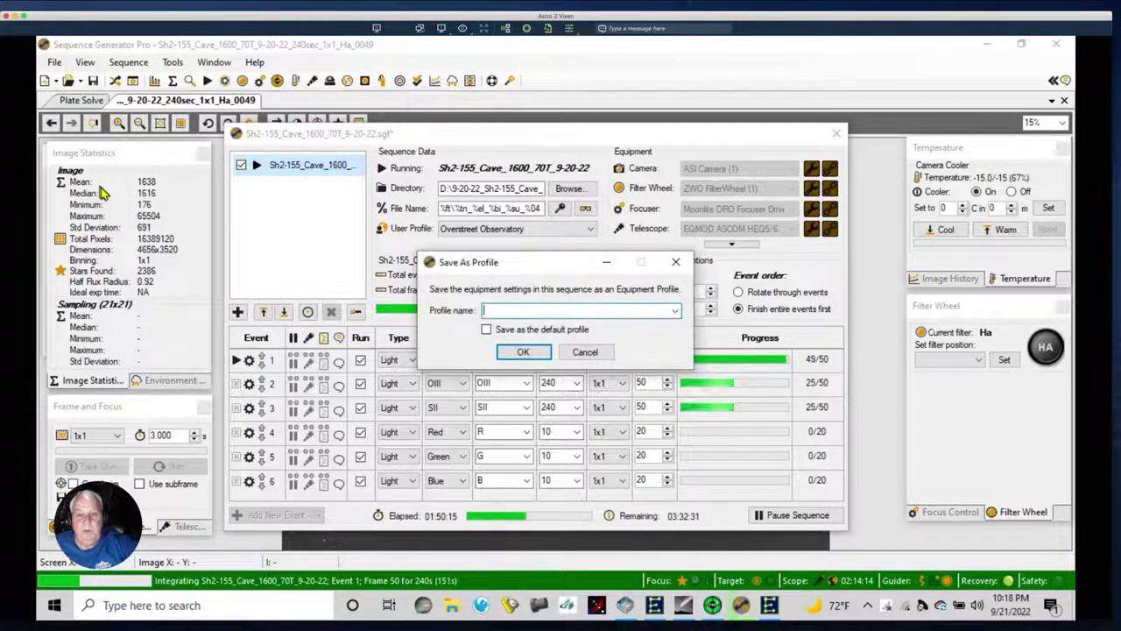
click(675, 310)
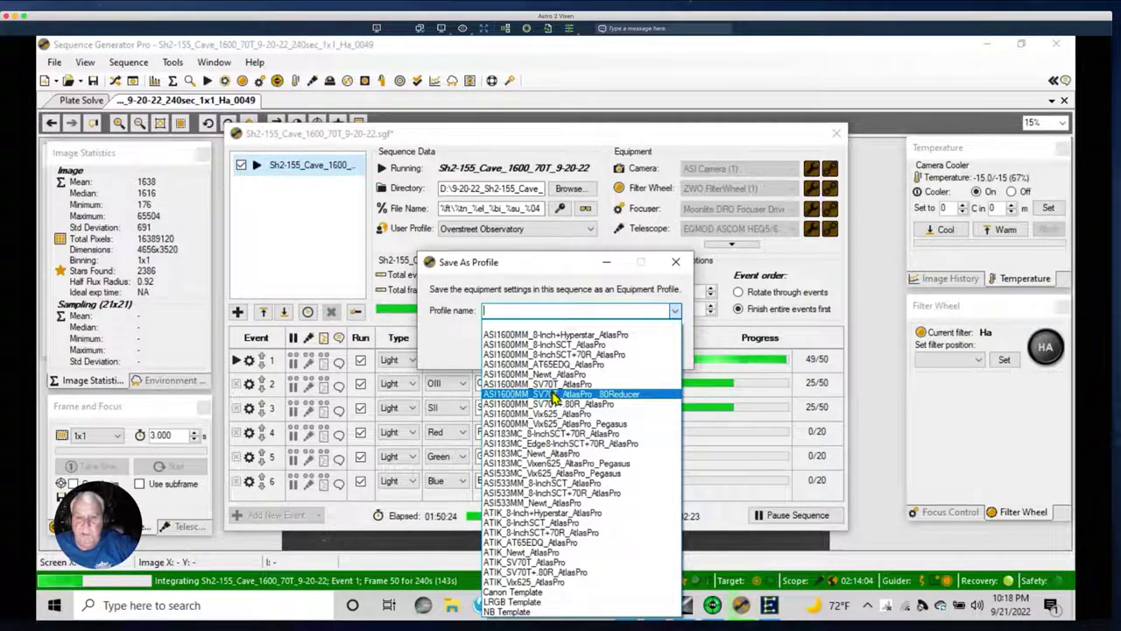
click(616, 395)
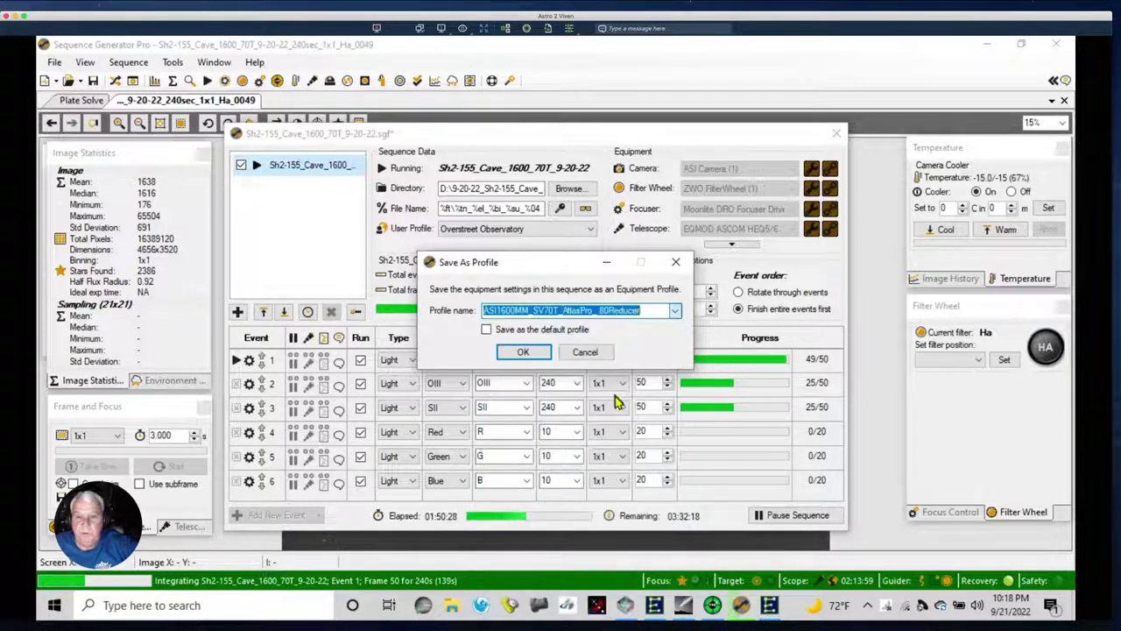
click(487, 329)
click(521, 354)
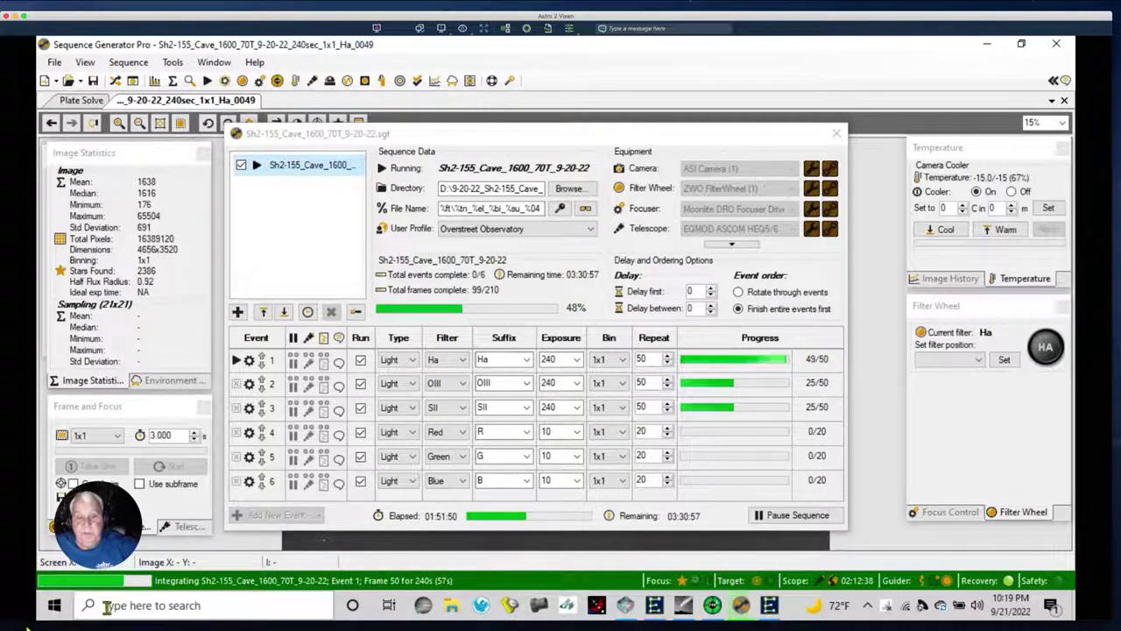
Step: Check the telescopes in the Astro camera's live view, and watch the auto focus run in Sequence Generator Pro on Astro 2 Vixen
key(ctrl+Left)
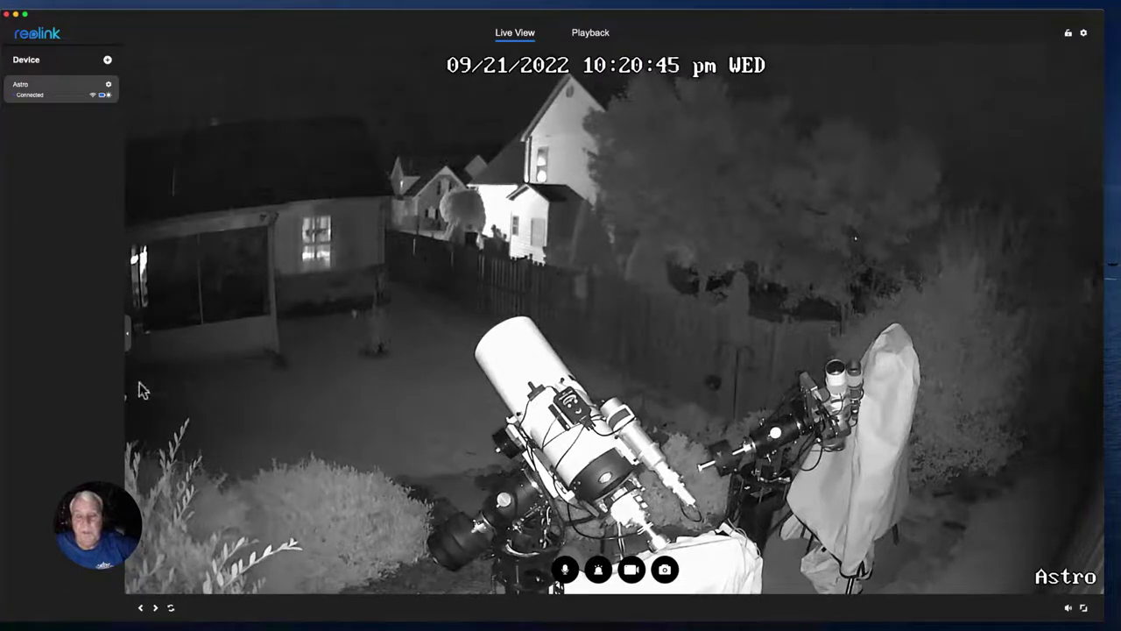
key(ctrl+Right)
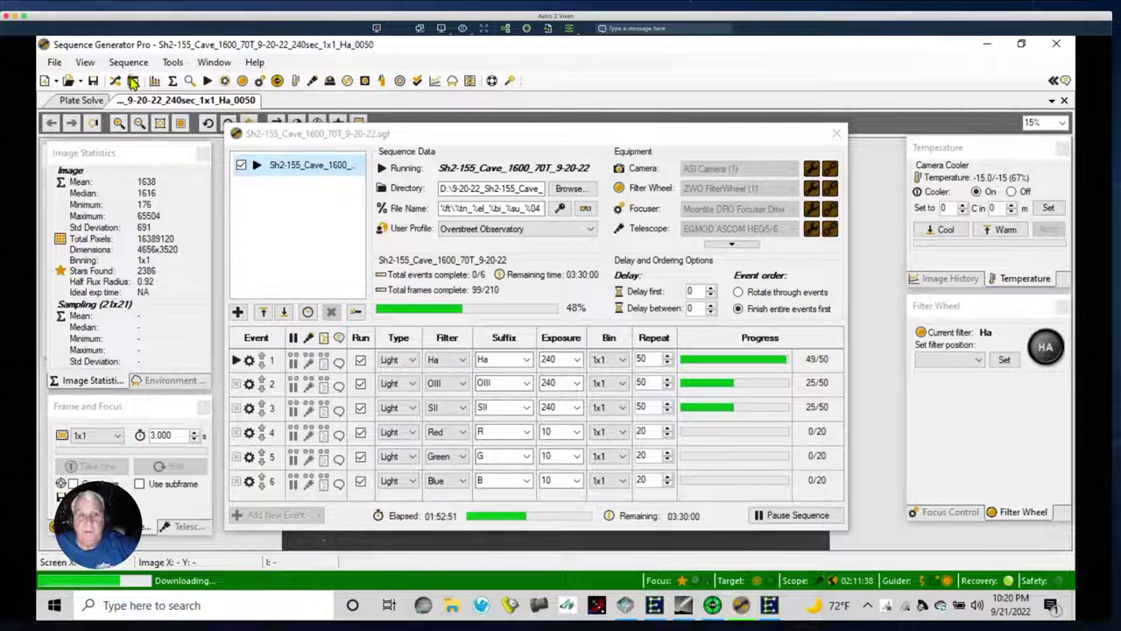
click(133, 80)
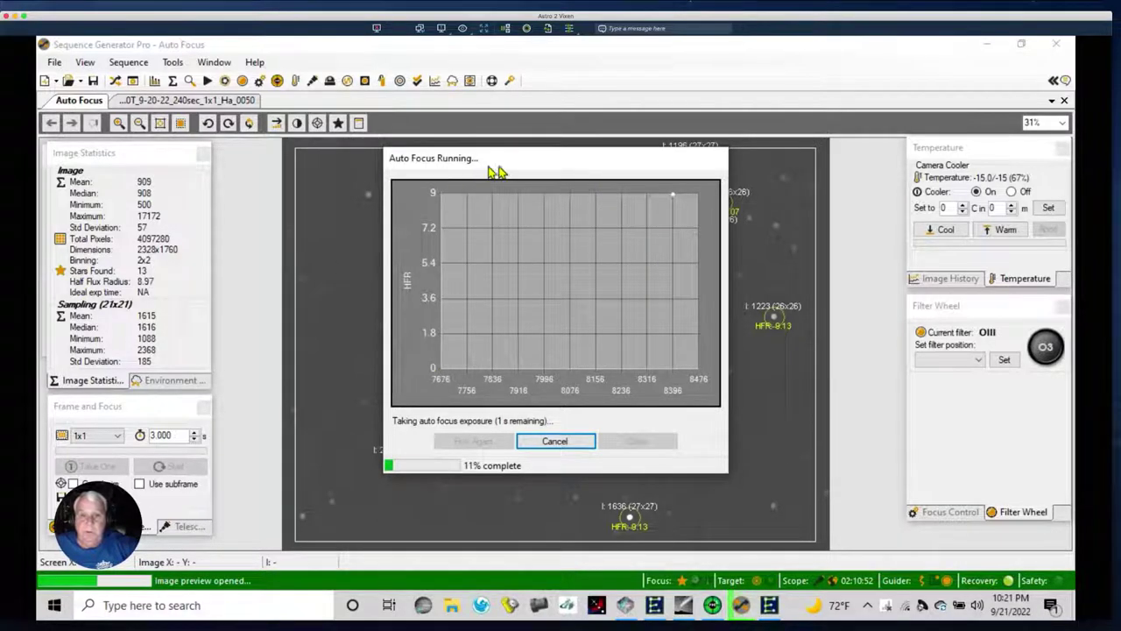
drag(508, 165, 521, 163)
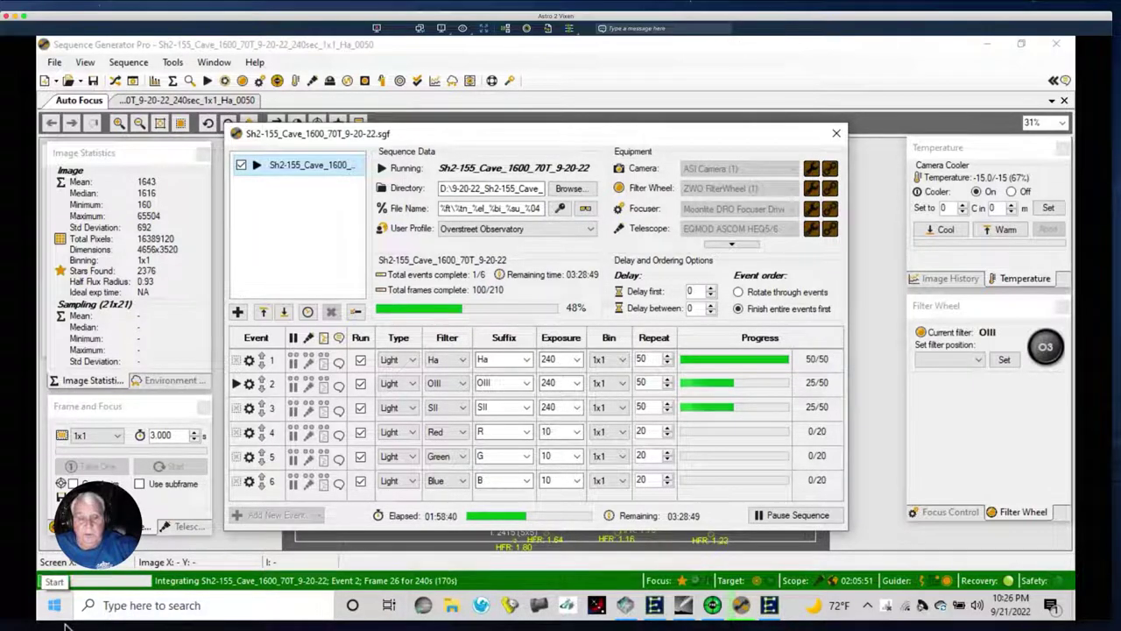
Step: Switch to SharpCap on Astro 1 and start a capture sequence of 2000 frames each with the target name Jupiter 2000
key(ctrl+Right)
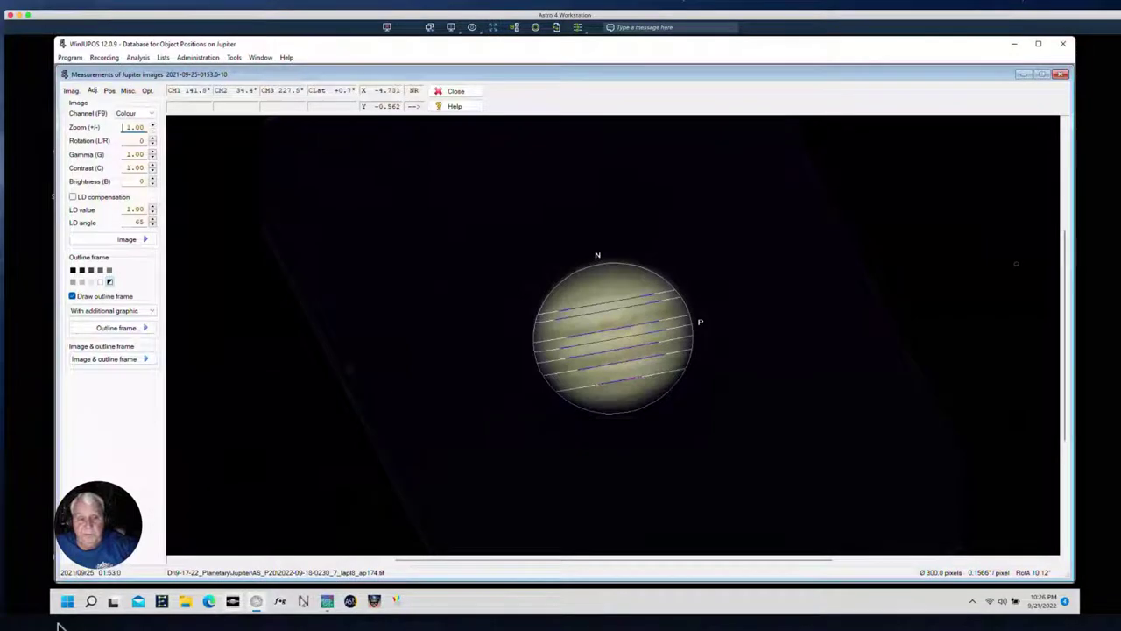
key(ctrl+Right)
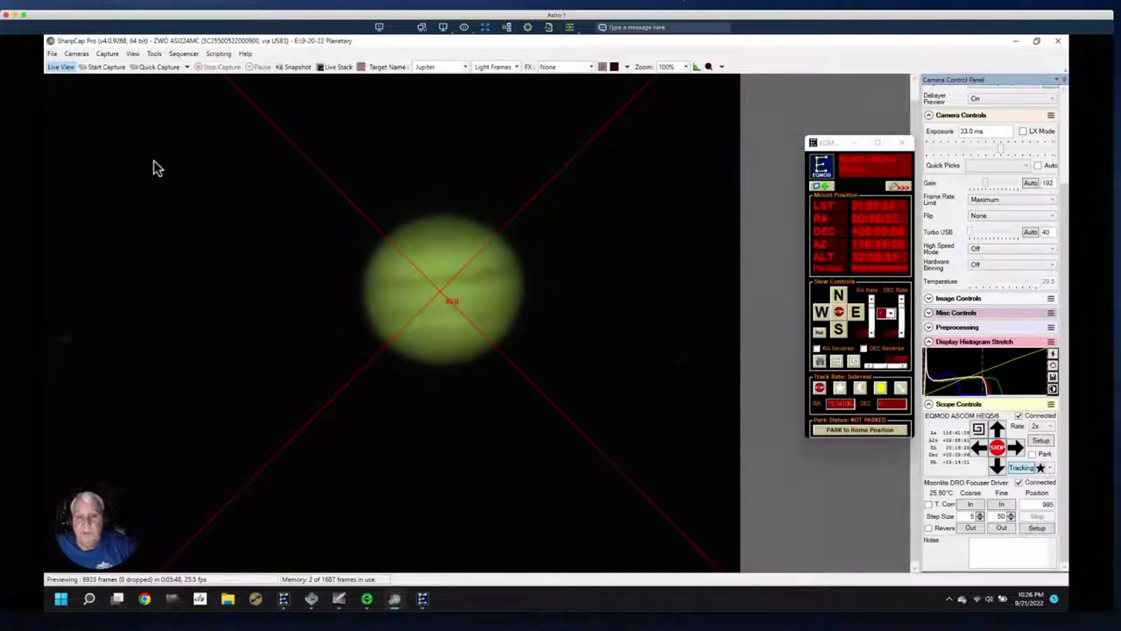
click(110, 54)
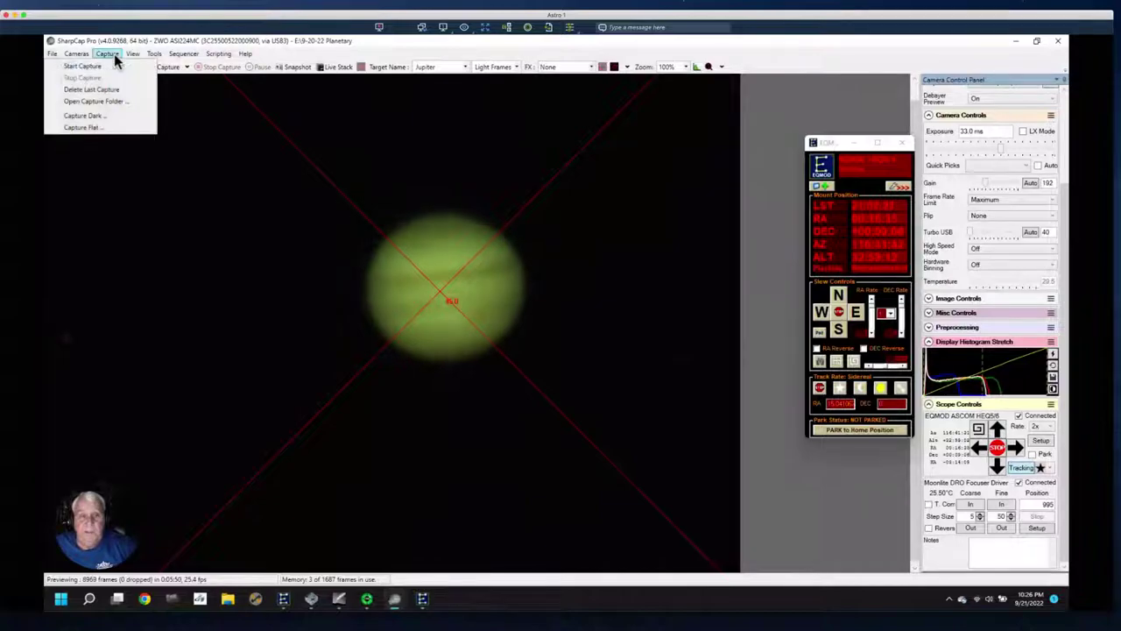
click(91, 66)
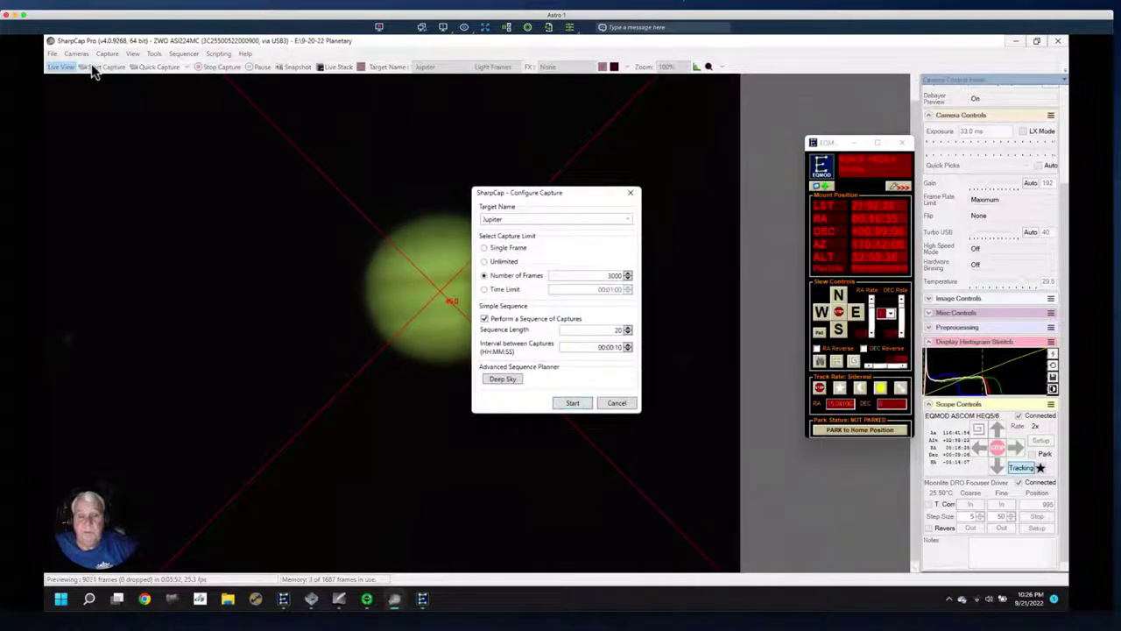
double_click(598, 274)
text(20)
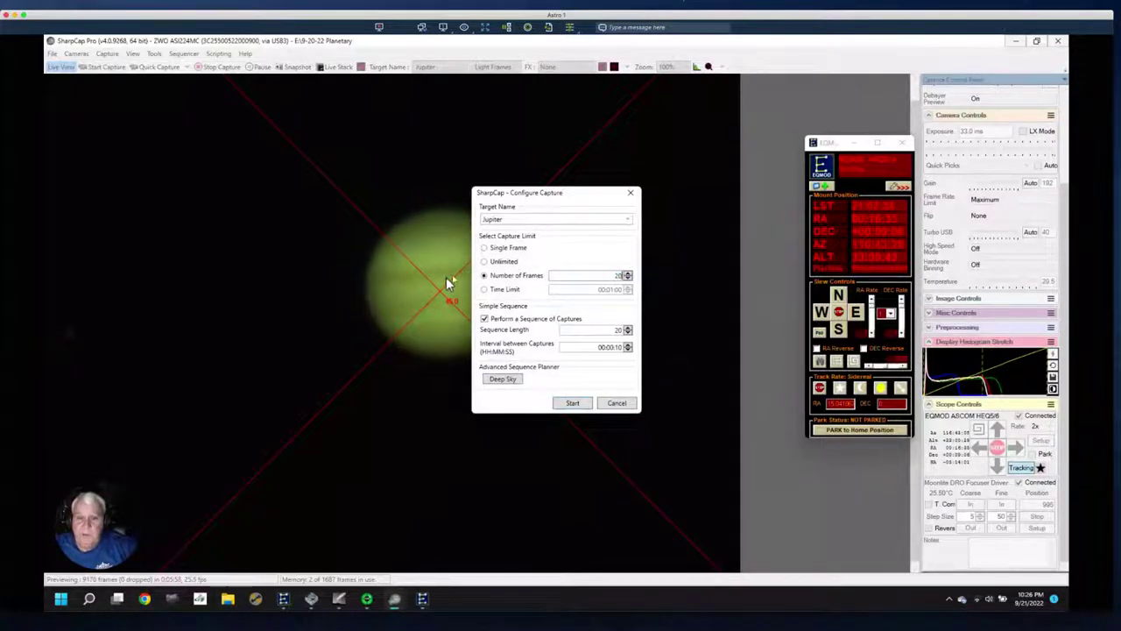
text(00)
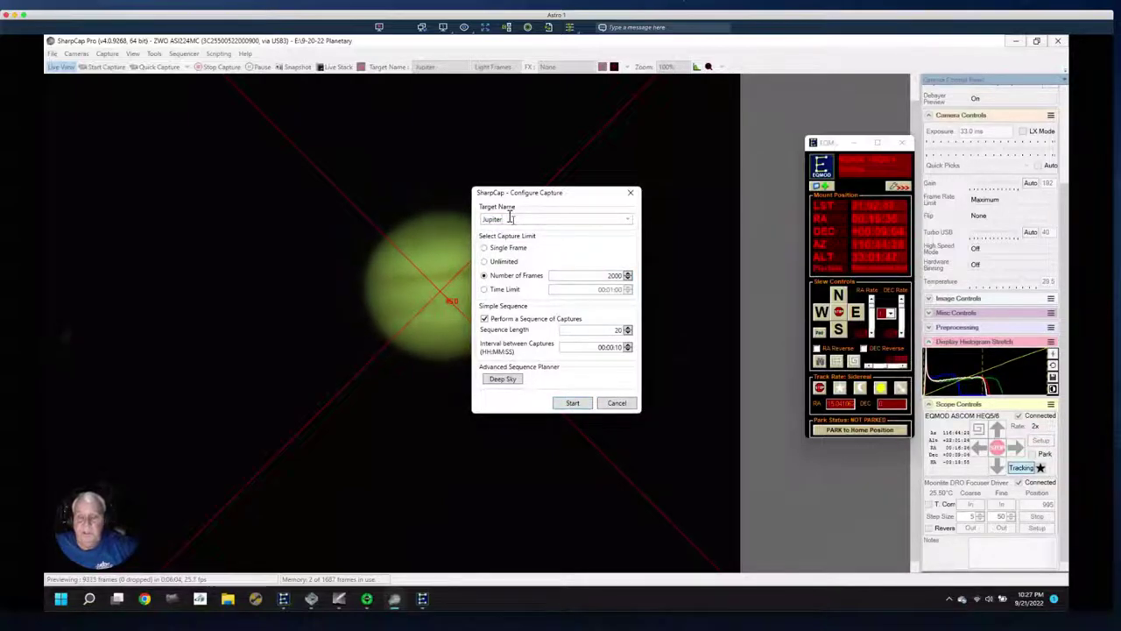
text(000)
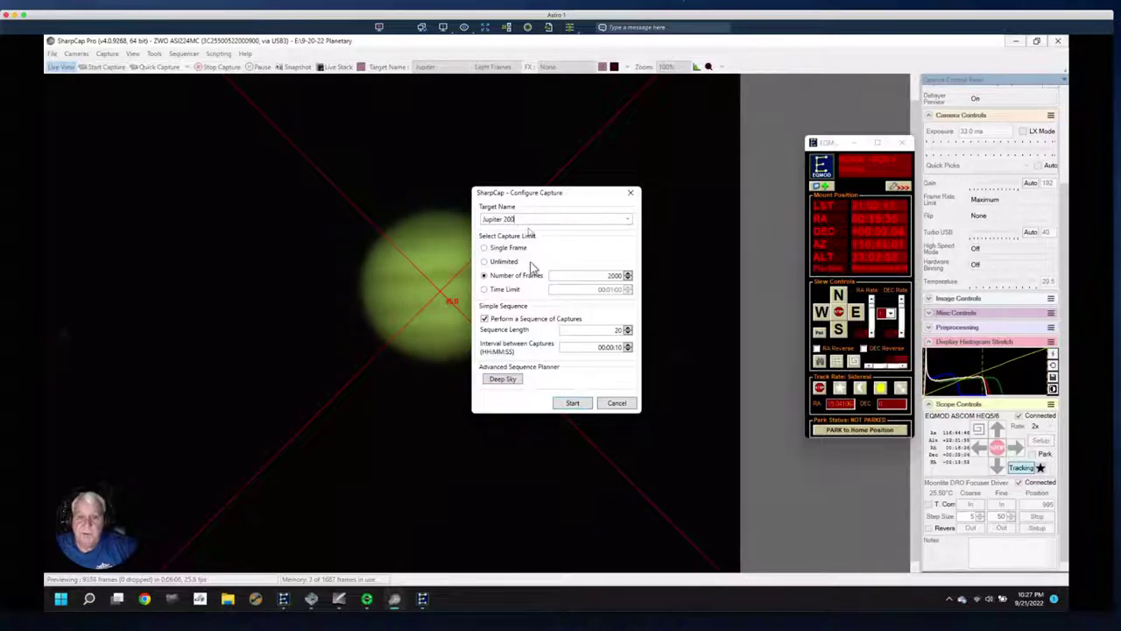
click(573, 404)
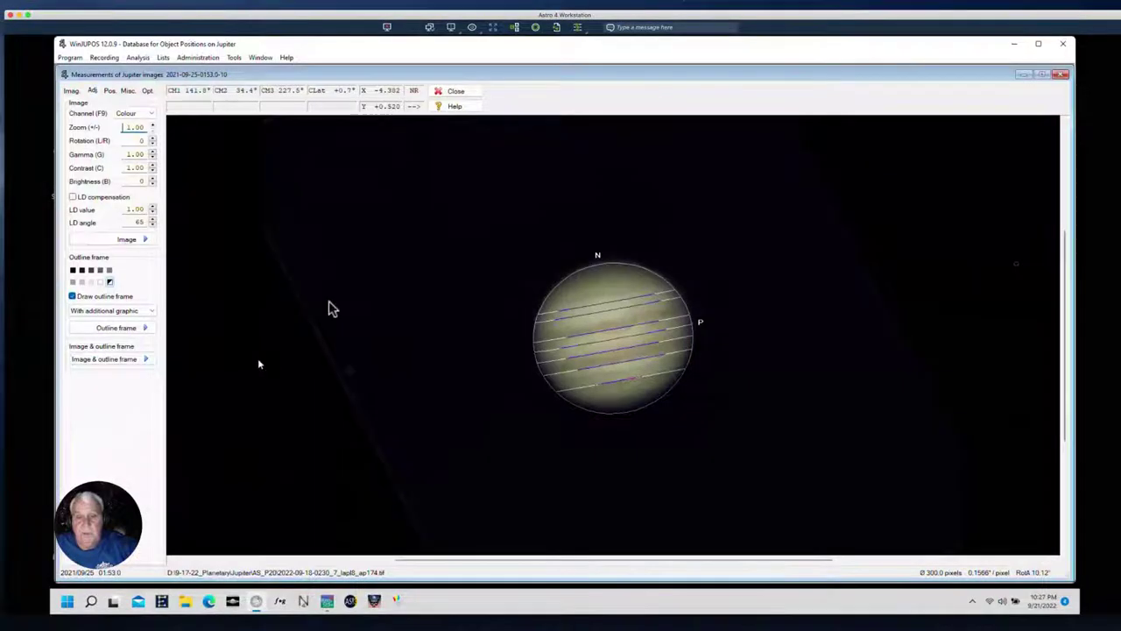
Step: In WinJUPOS on Astro 4 Workstation, open Jupiter's ephemerides graphic, set it to real time, and enlarge its window
click(234, 58)
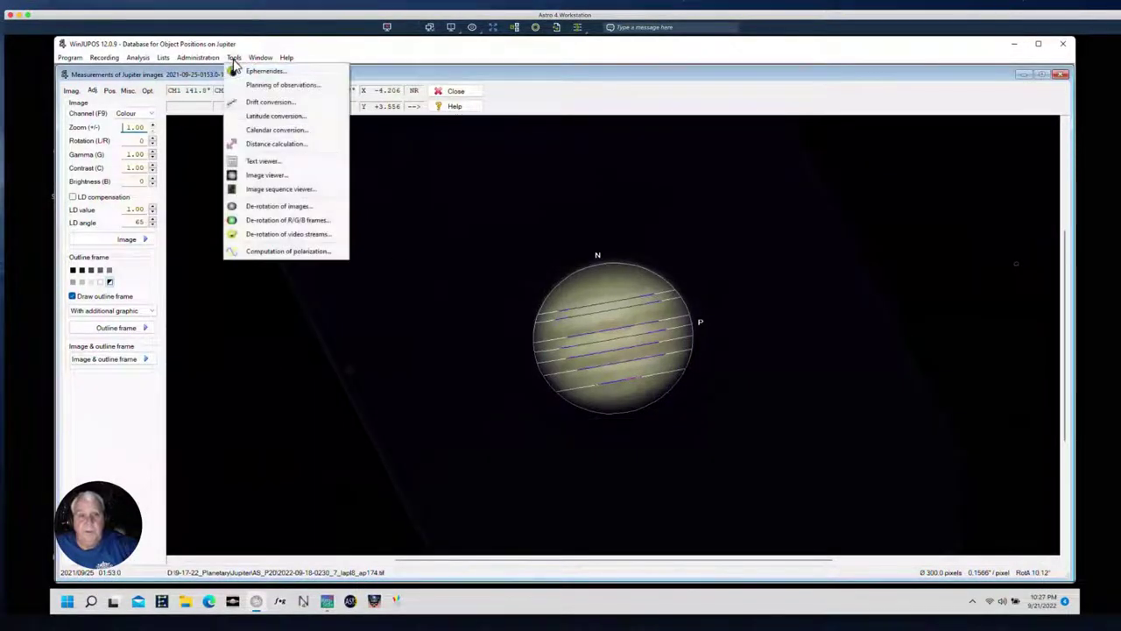
click(240, 74)
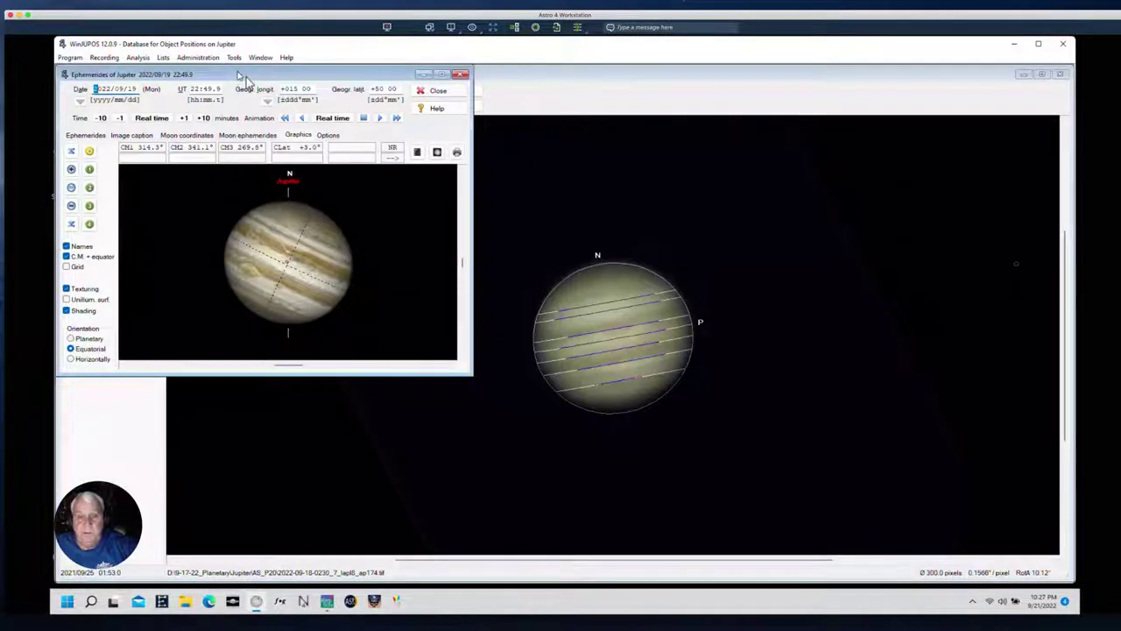
click(150, 119)
click(286, 263)
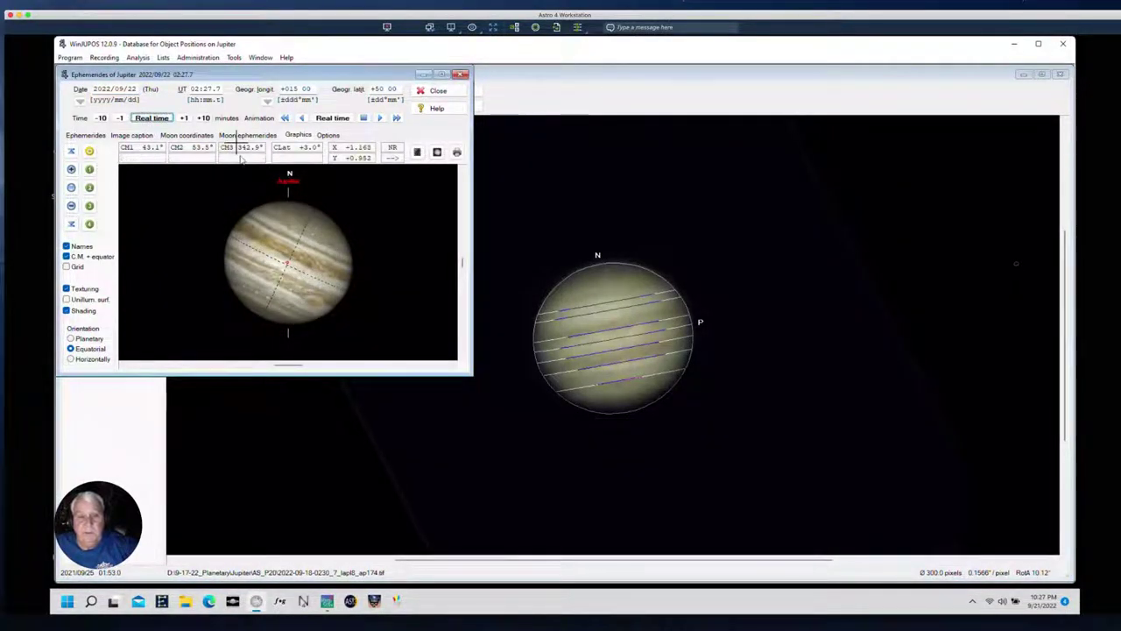
drag(471, 380, 961, 529)
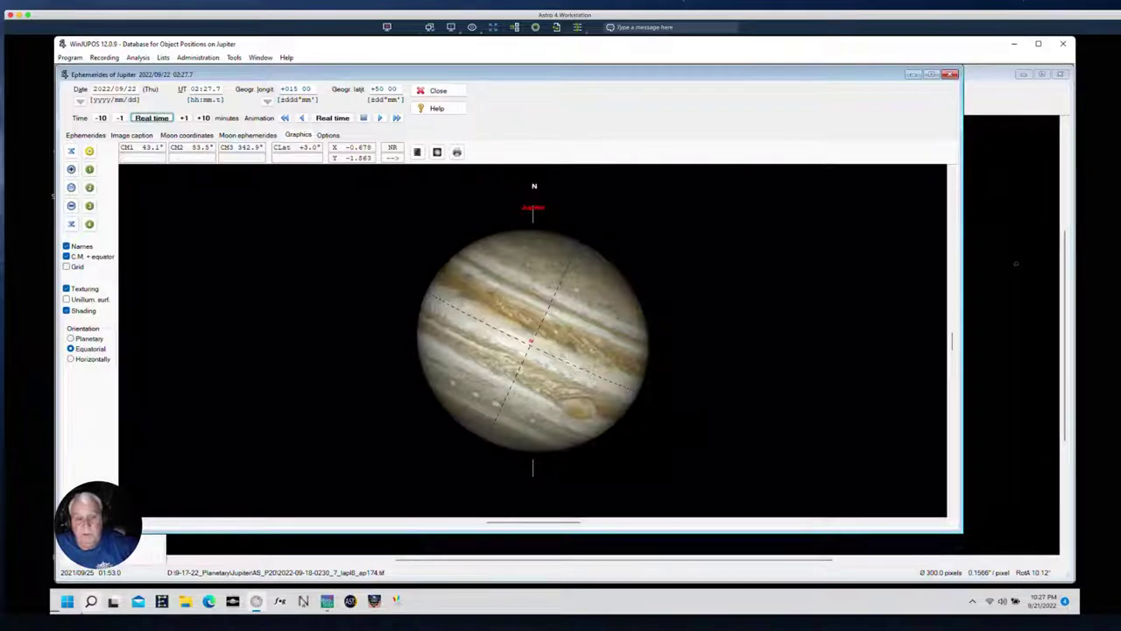
Step: Check the running Jupiter capture on Astro 1, and inspect the focuser information in Sequence Generator Pro on Astro 2 Vixen
key(ctrl+Left)
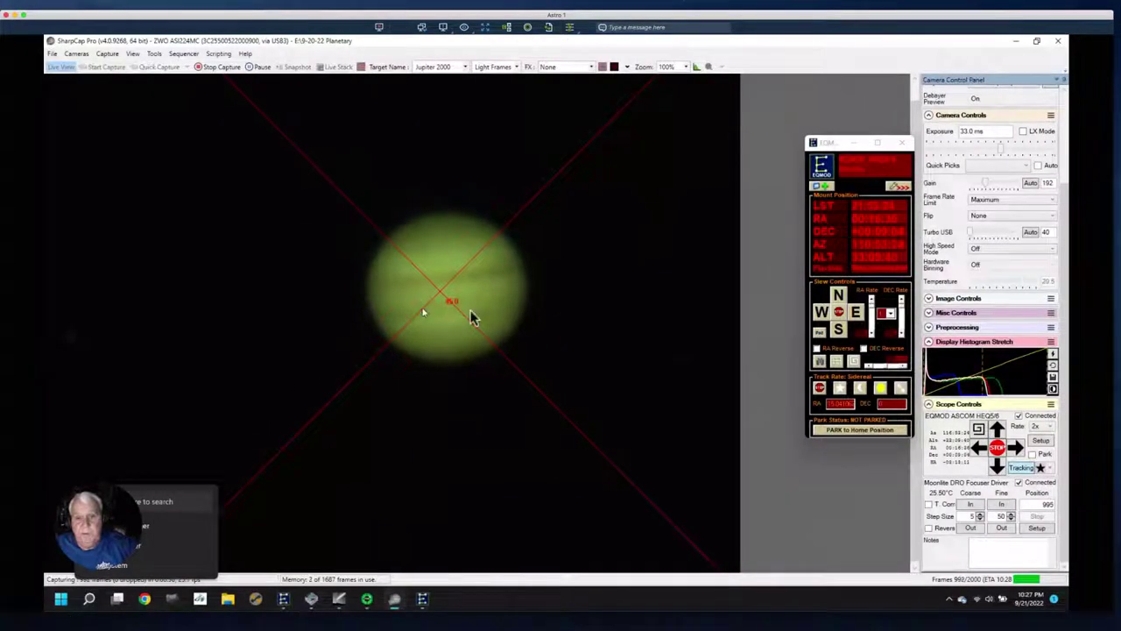
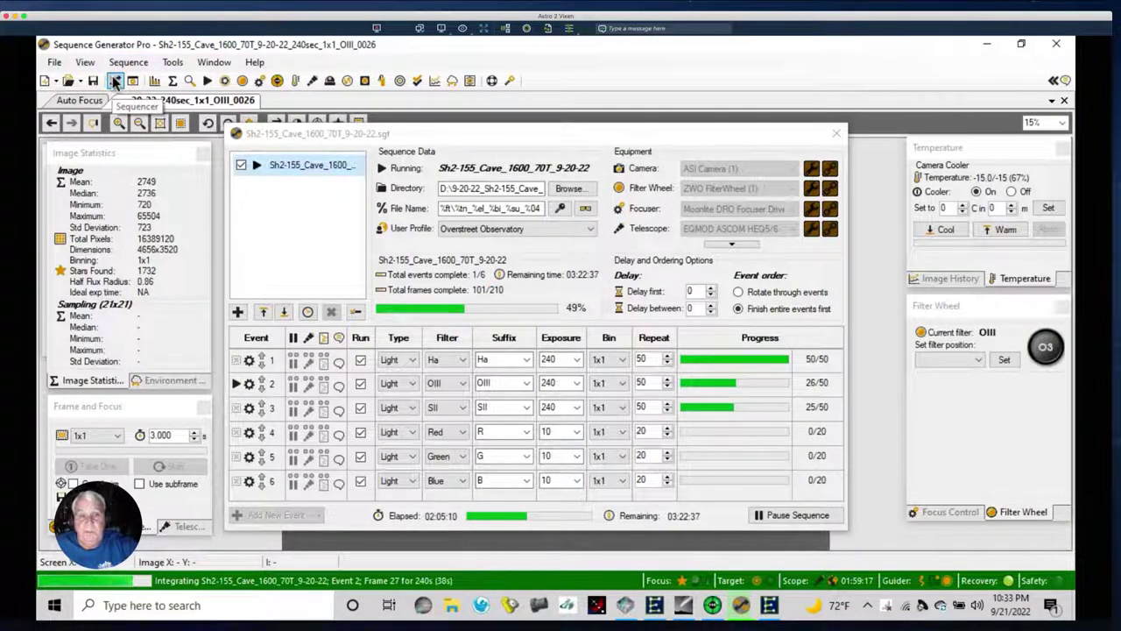
click(115, 82)
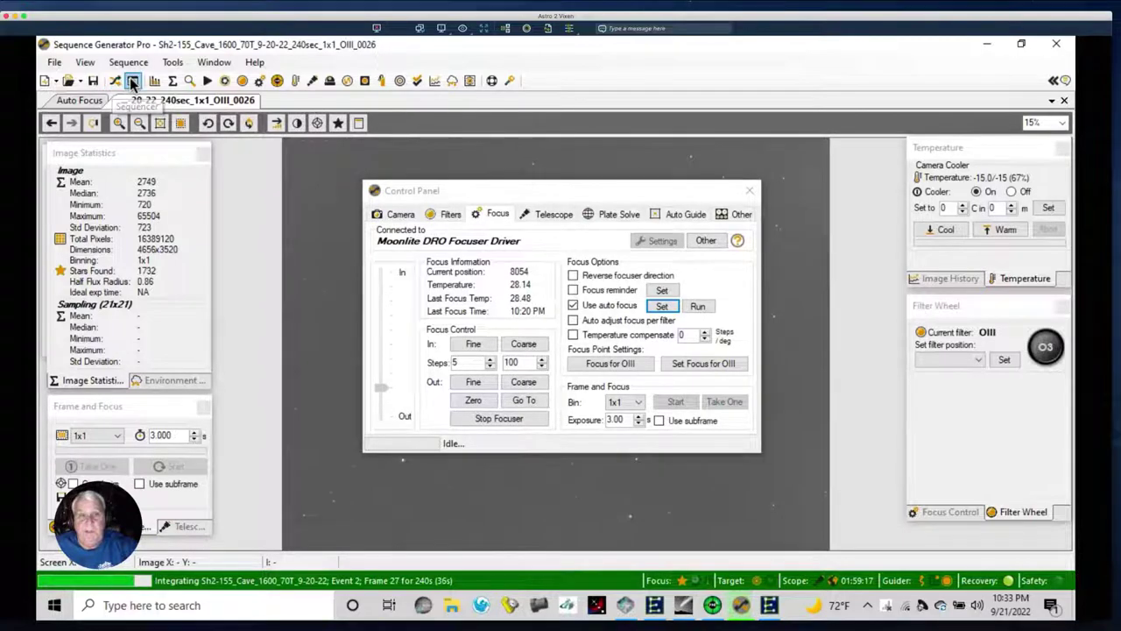
Step: Close the equipment control panel and compare high and medium auto stretches on the OIII frame, ending with the low stretch
click(132, 81)
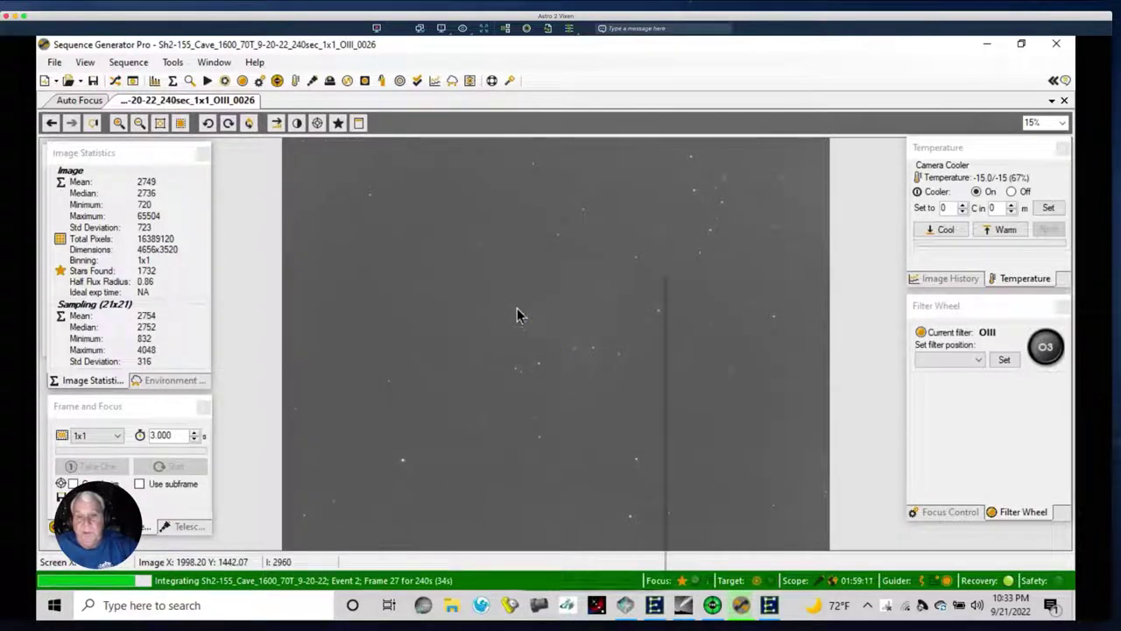
right_click(518, 313)
click(581, 400)
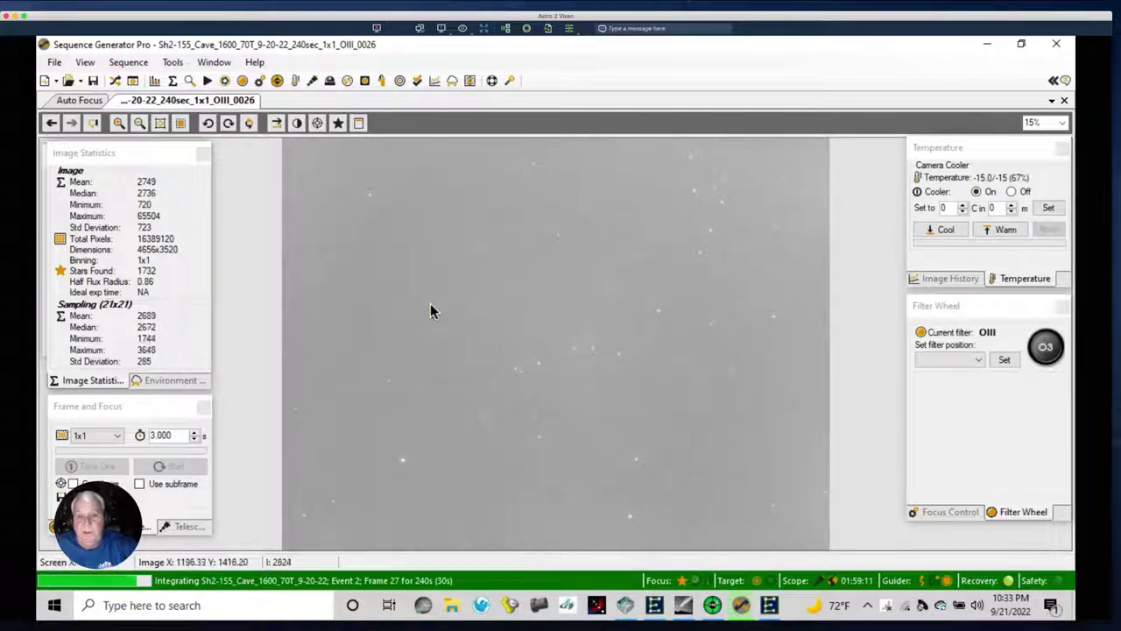
right_click(514, 314)
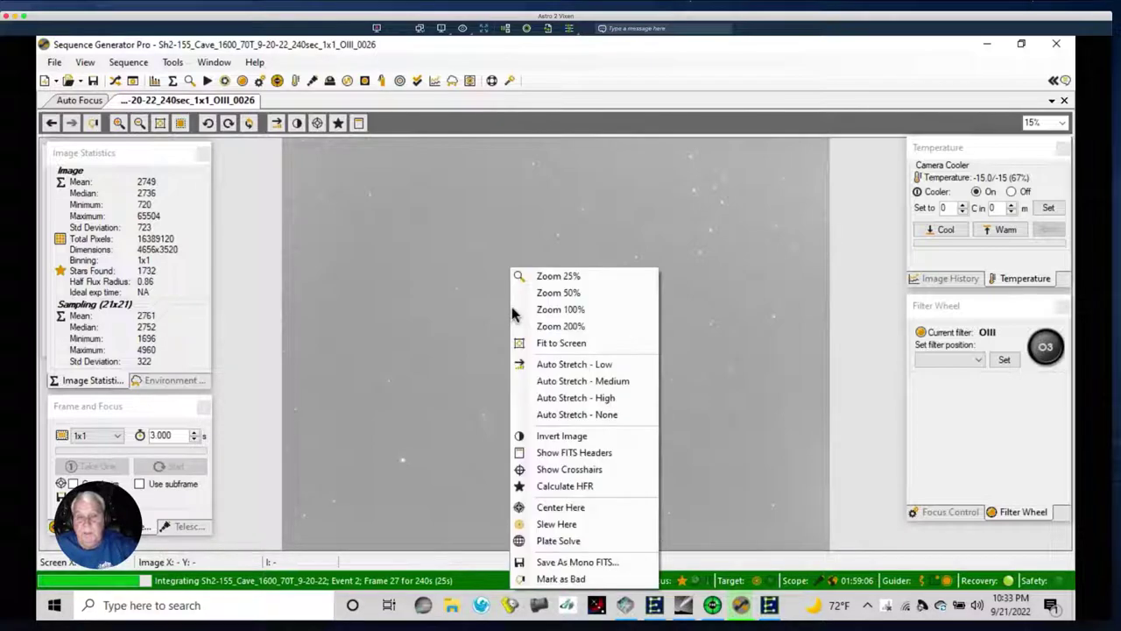
click(571, 382)
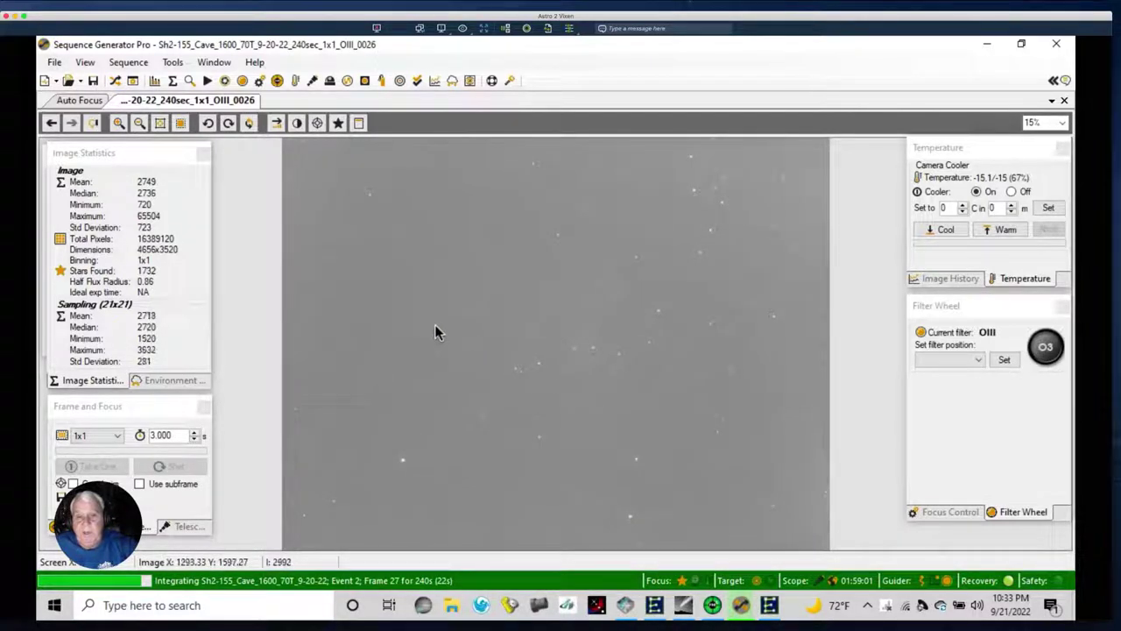
right_click(508, 306)
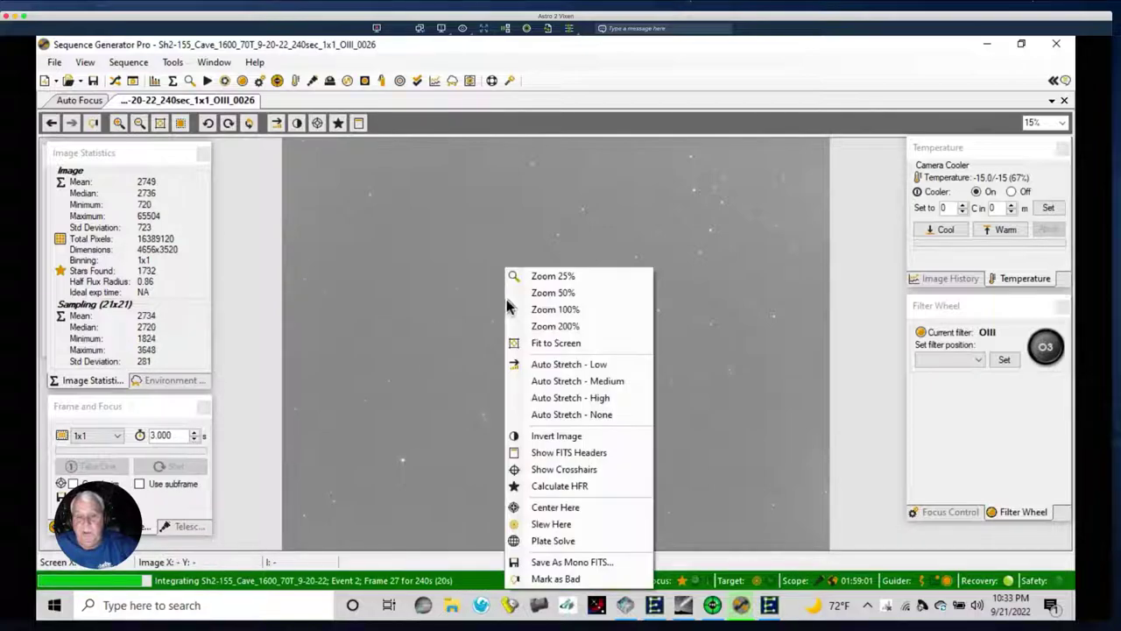
click(568, 381)
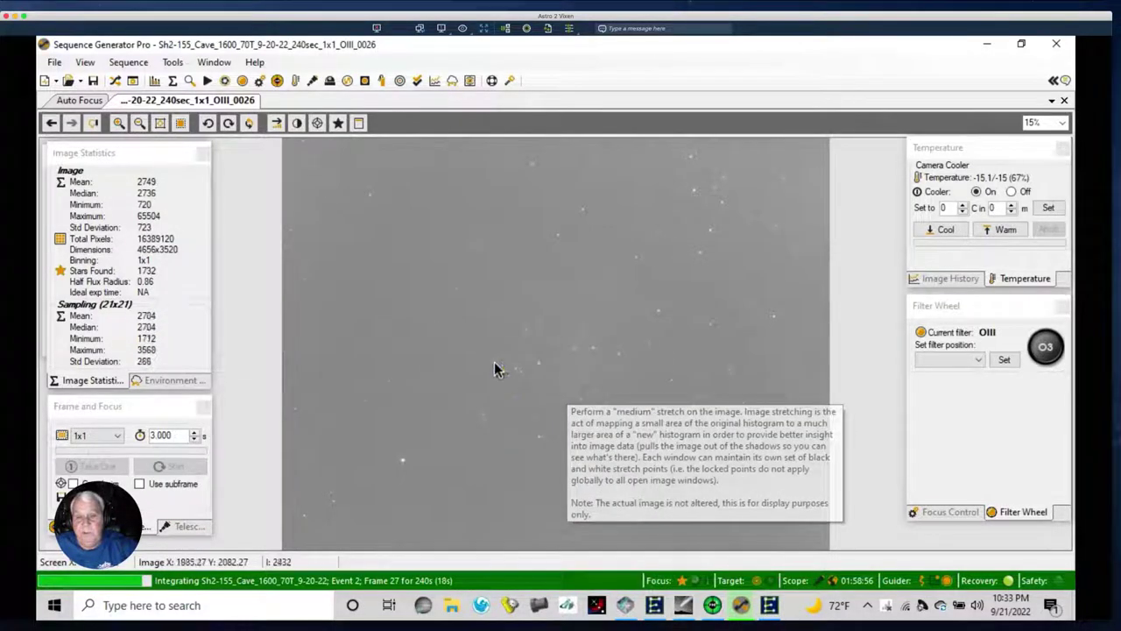
right_click(497, 370)
click(541, 364)
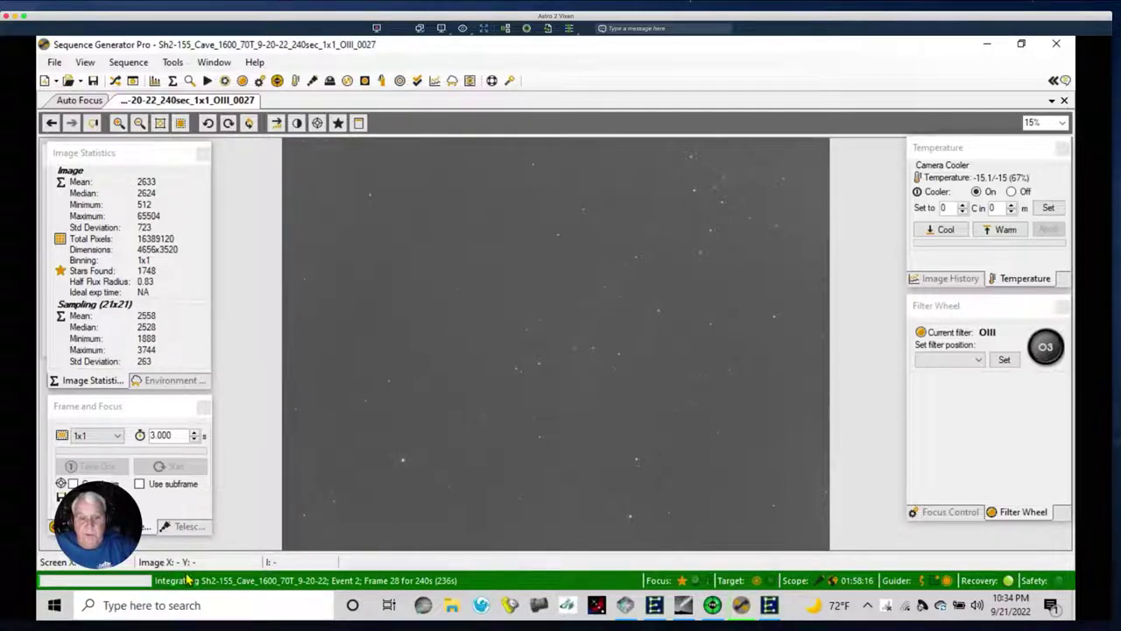
Step: Open the Cave Nebula sequence's event list and enter R as the suffix of the Red filter event
click(115, 80)
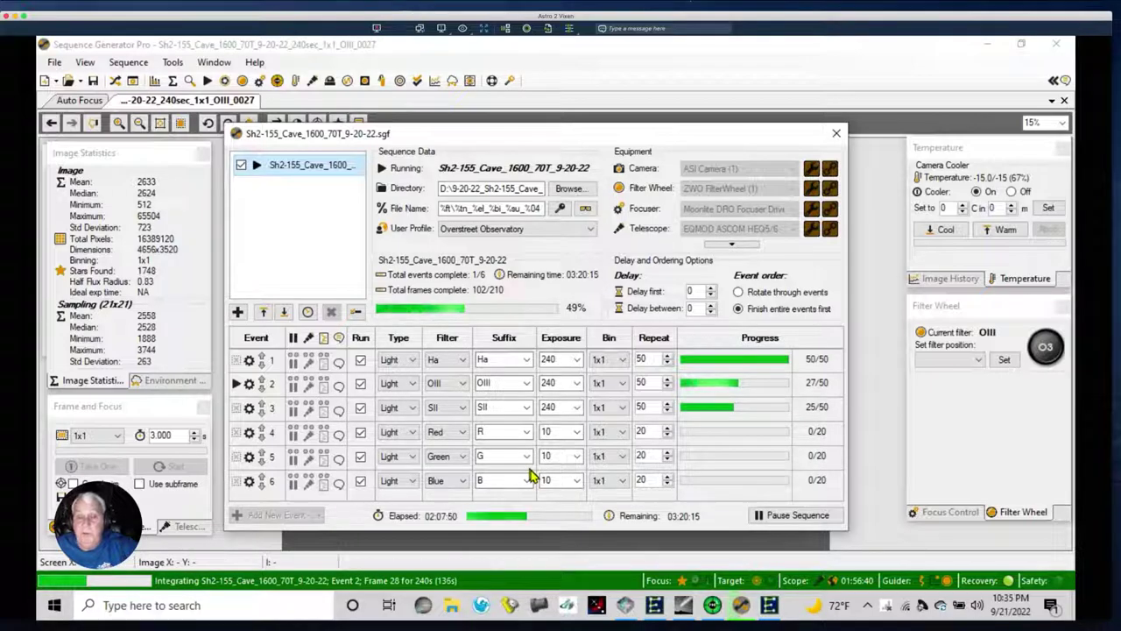
click(482, 433)
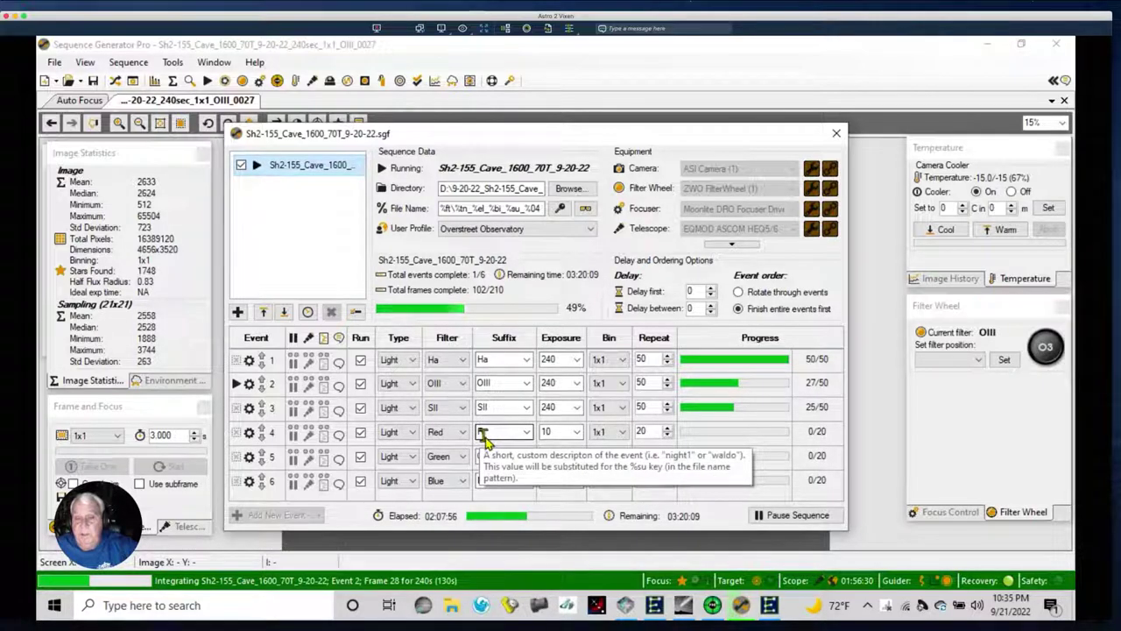
text(R)
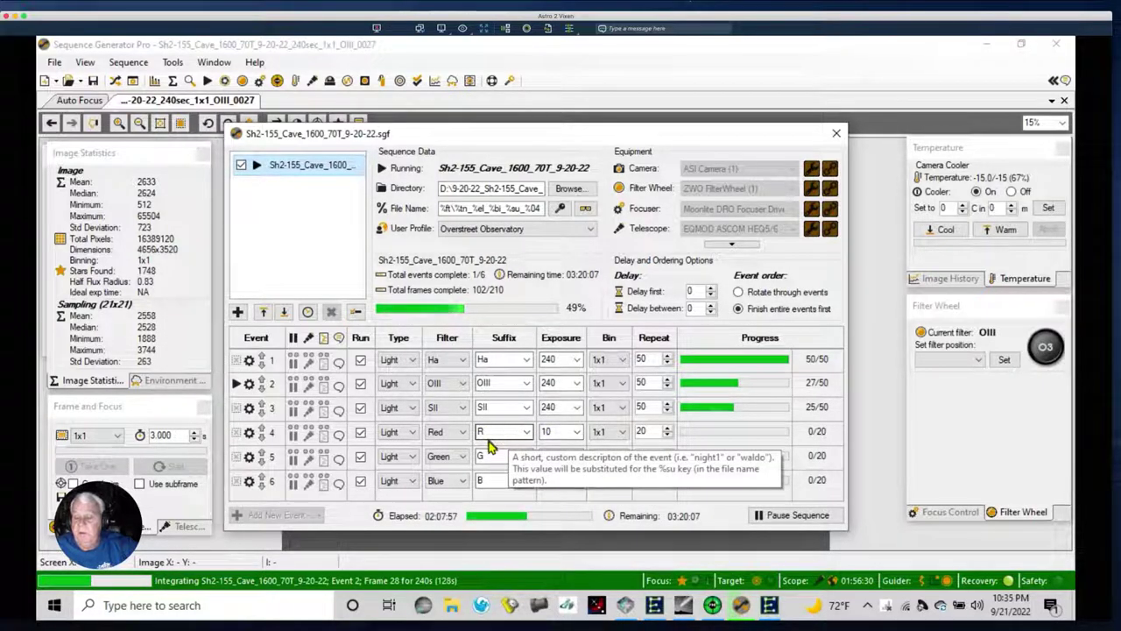